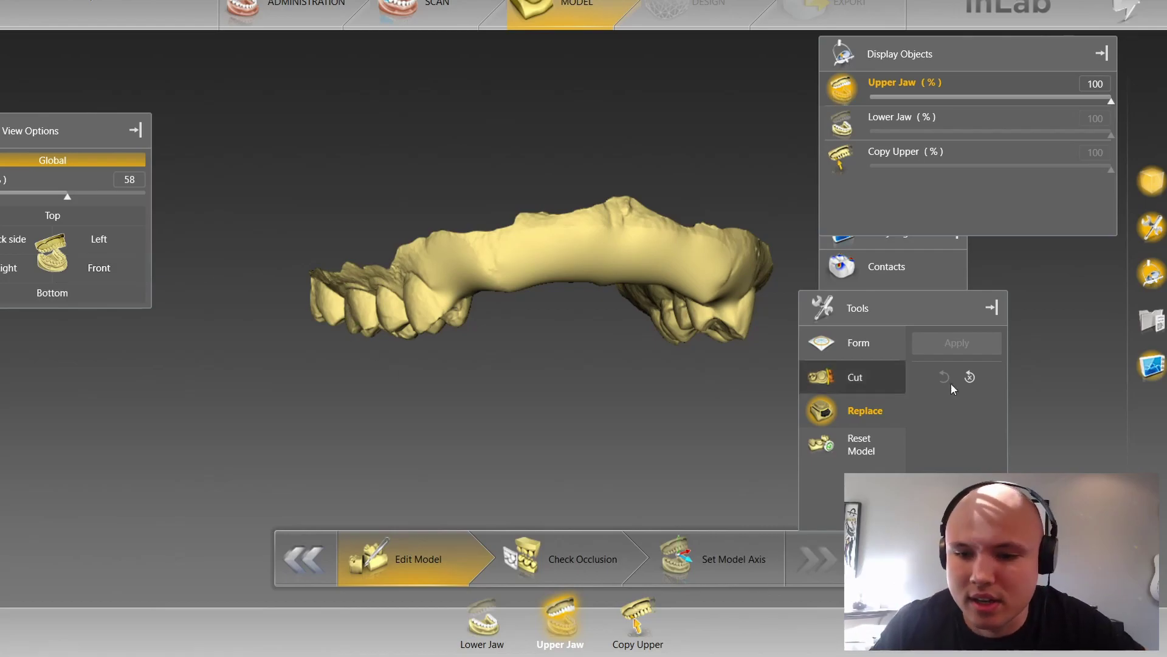
Step: Reset the model to restore the original front teeth and bring up the model editing tools
click(970, 378)
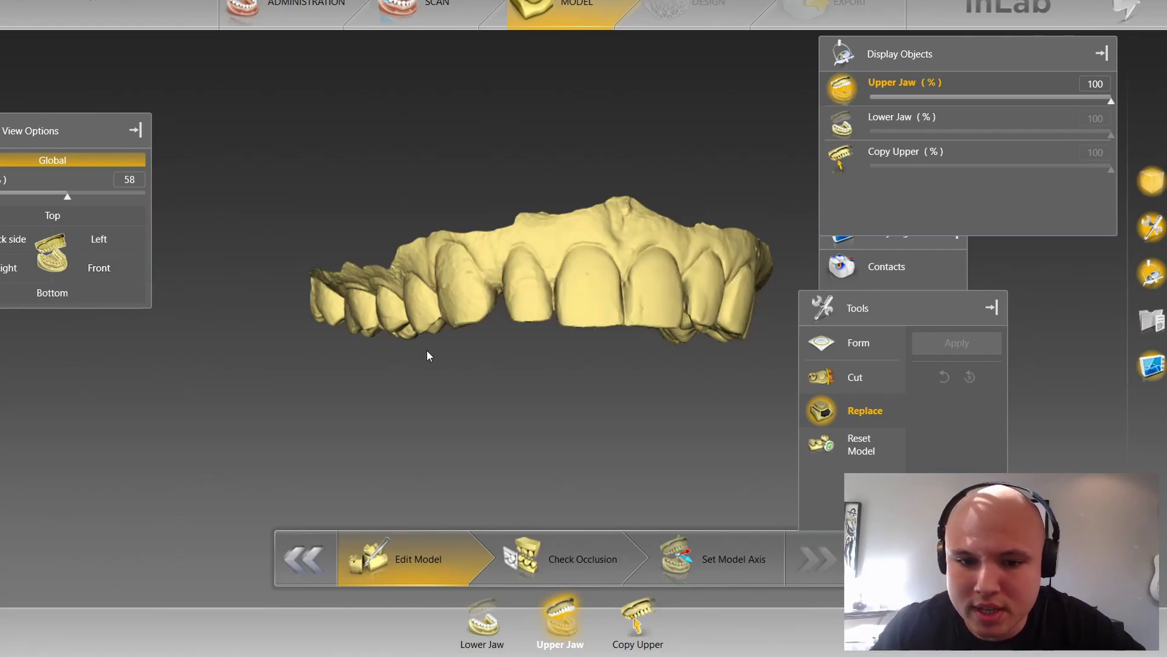
scroll(574, 425, up, 3)
right_click(553, 260)
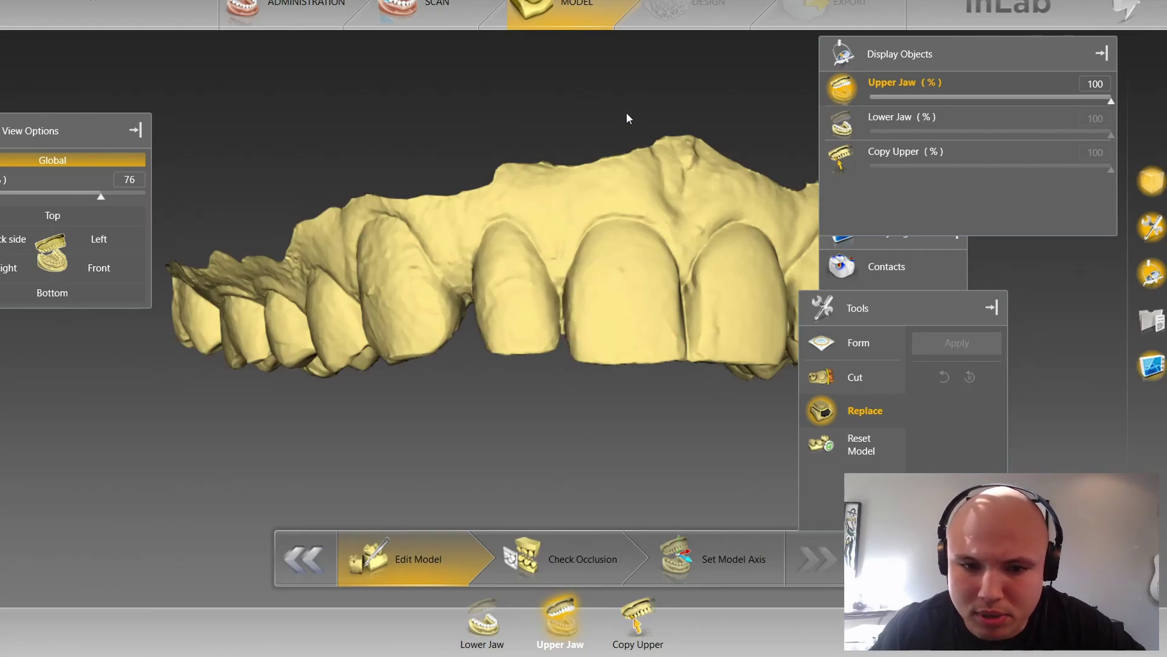
scroll(592, 177, up, 2)
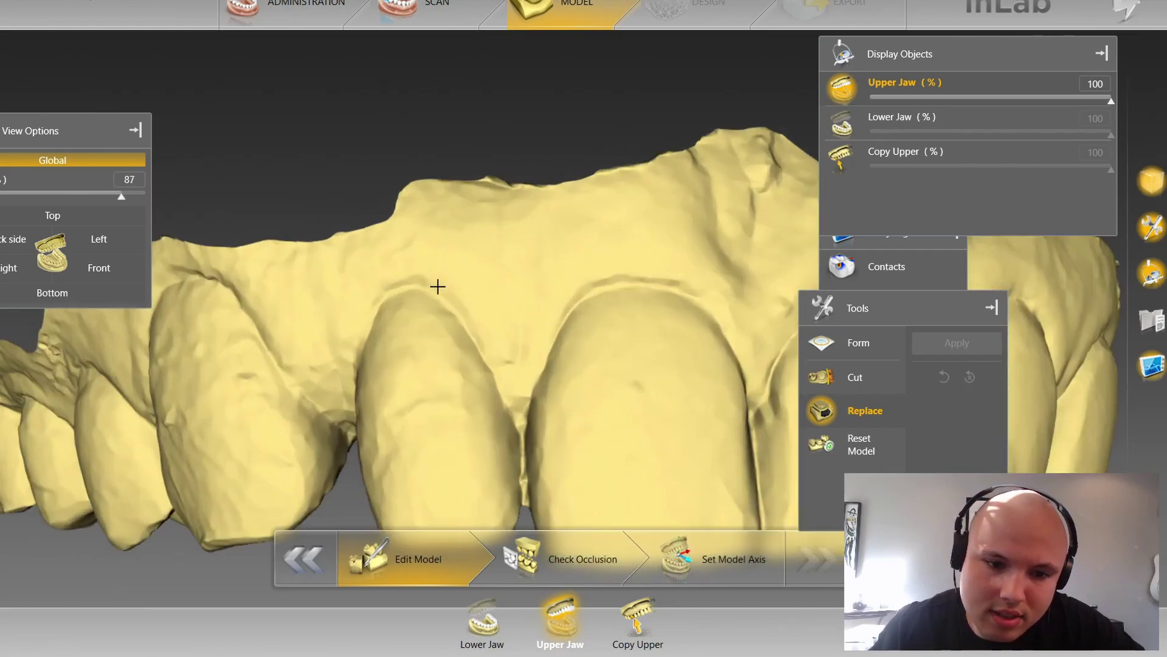
Step: Trace a first gum-margin outline on the incisor, then discard it with Esc
click(434, 286)
click(467, 317)
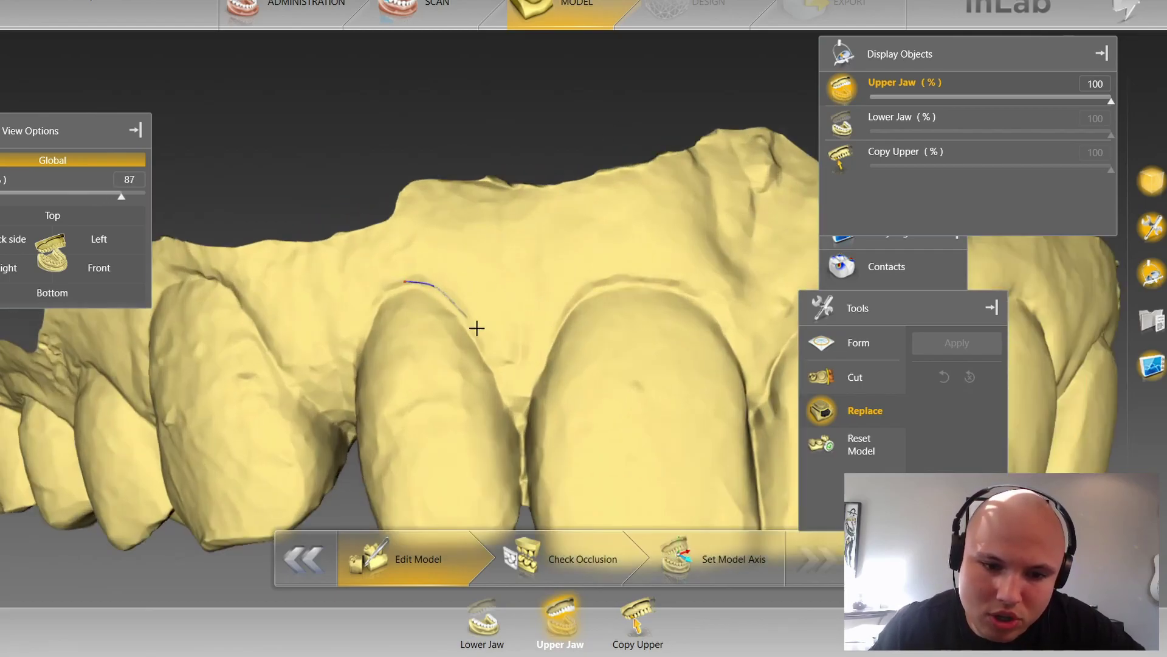
click(492, 362)
click(513, 378)
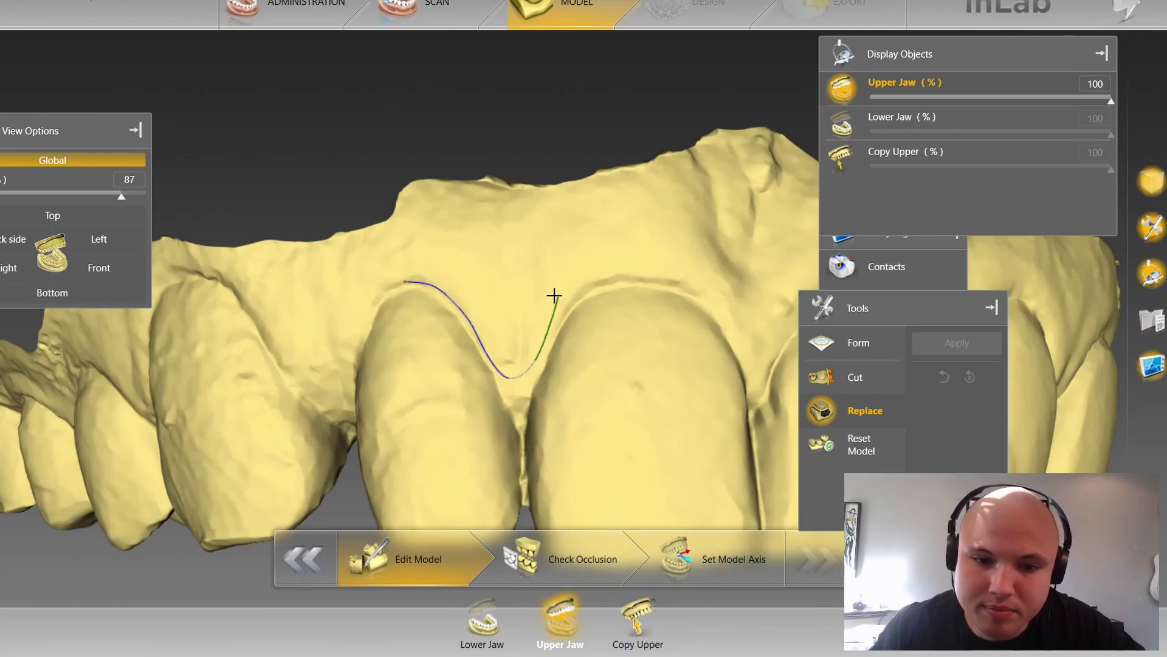
key(Escape)
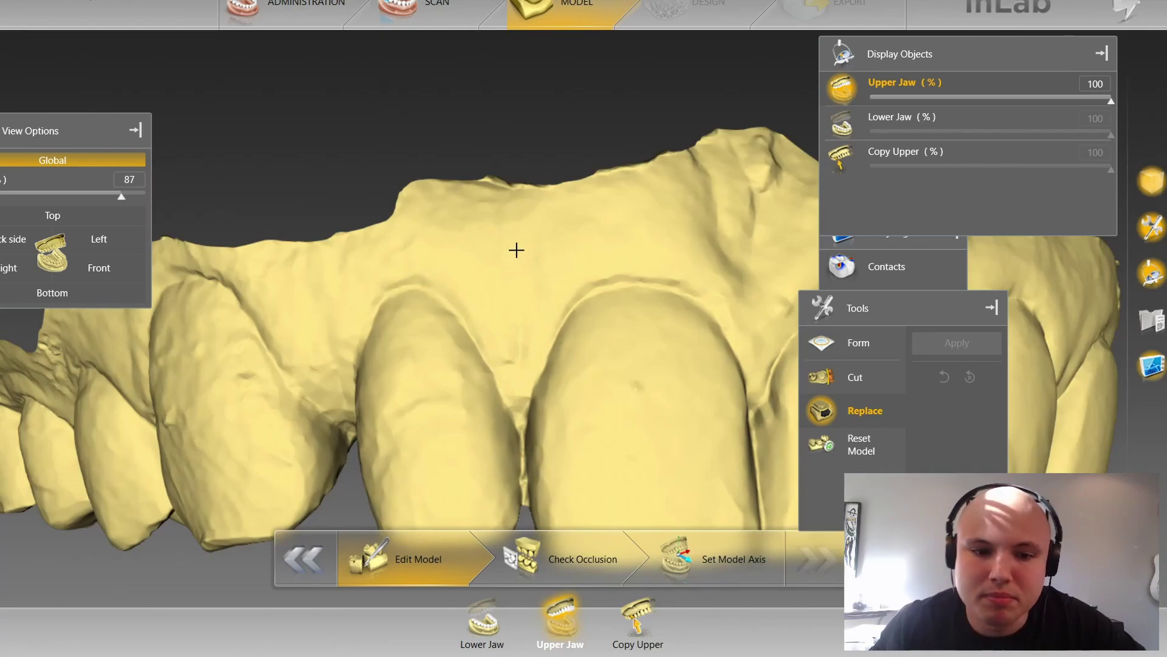
Step: Turn the jaw to face the front teeth and start a new outline around the central incisor
drag(517, 251, 525, 190)
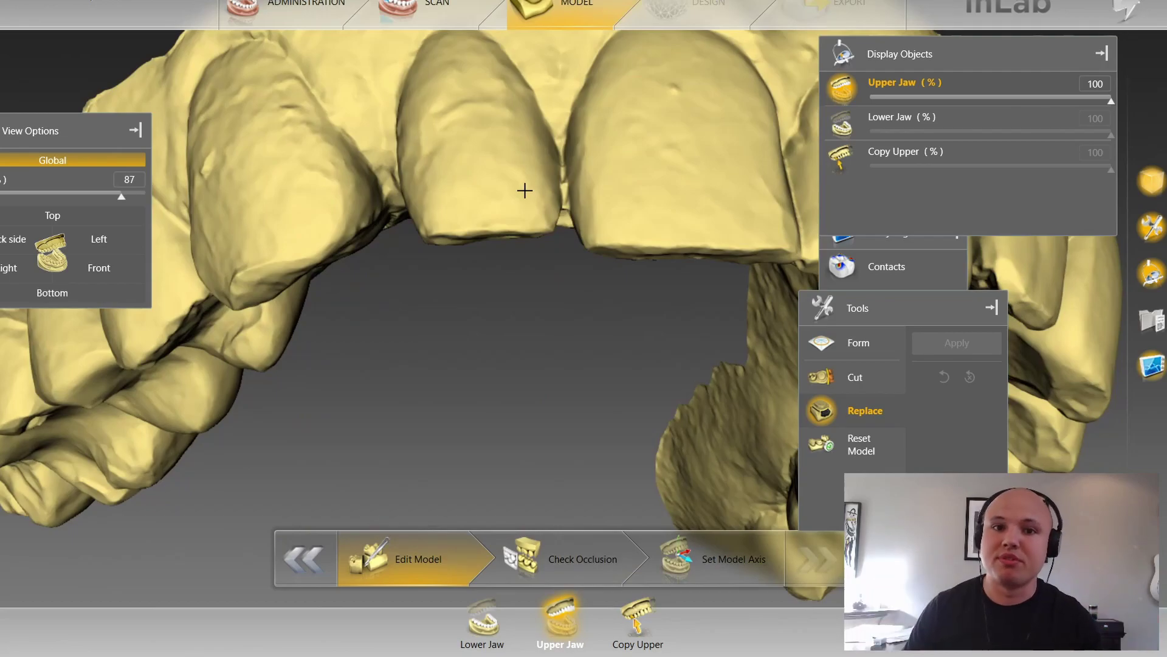
drag(542, 206, 551, 313)
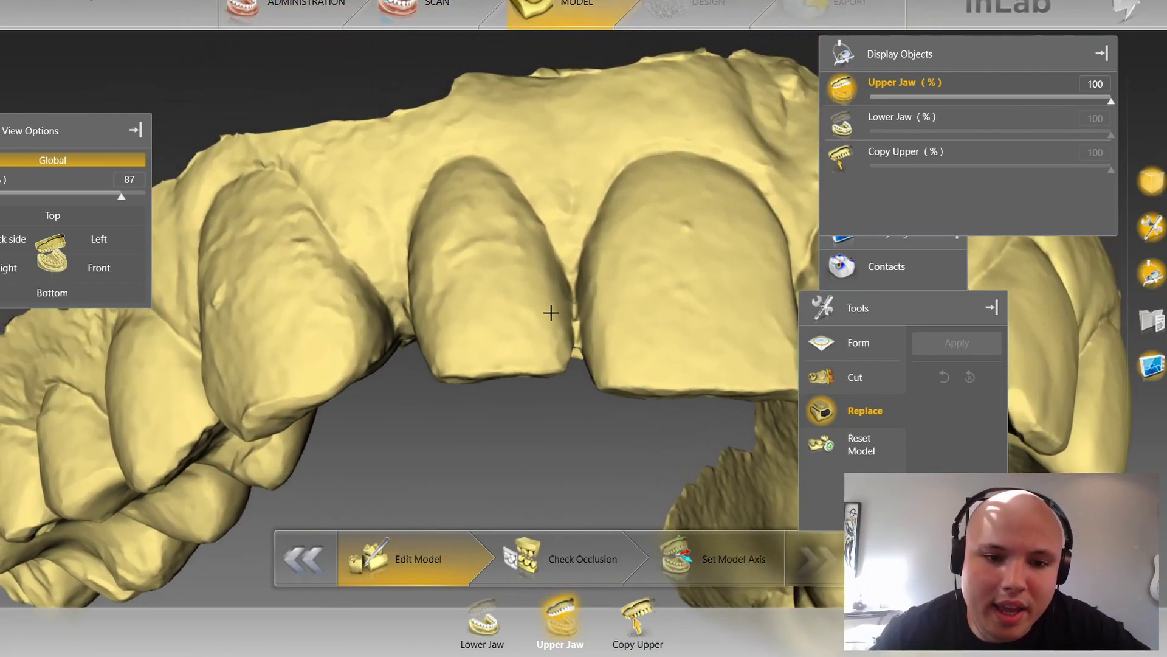
click(405, 227)
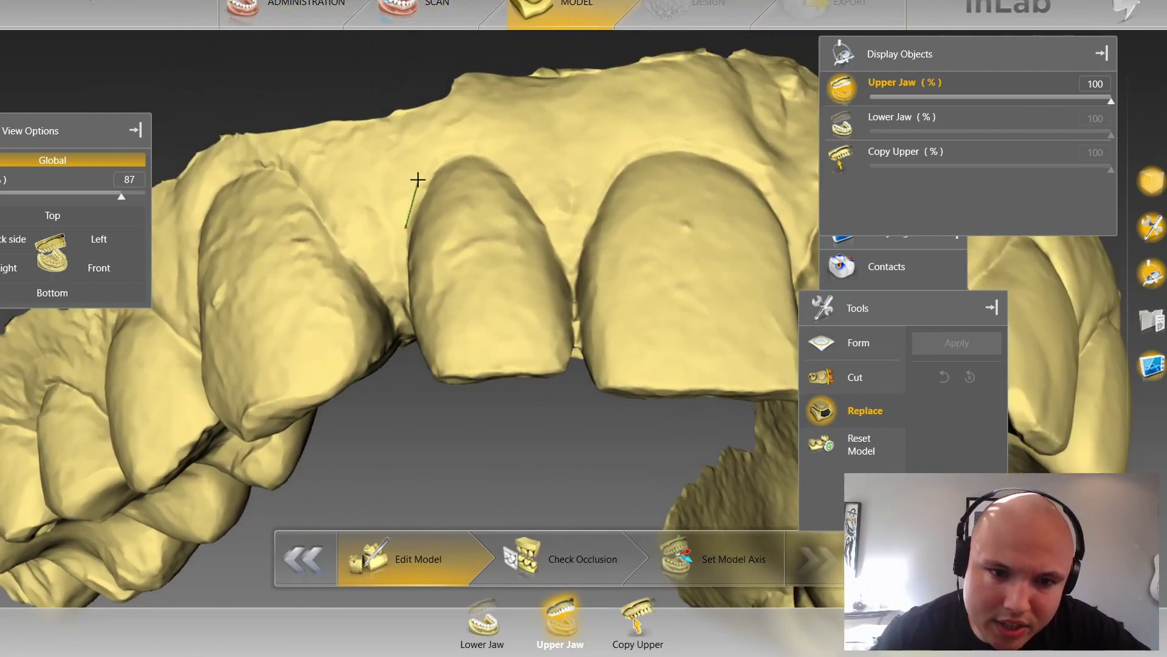
click(432, 162)
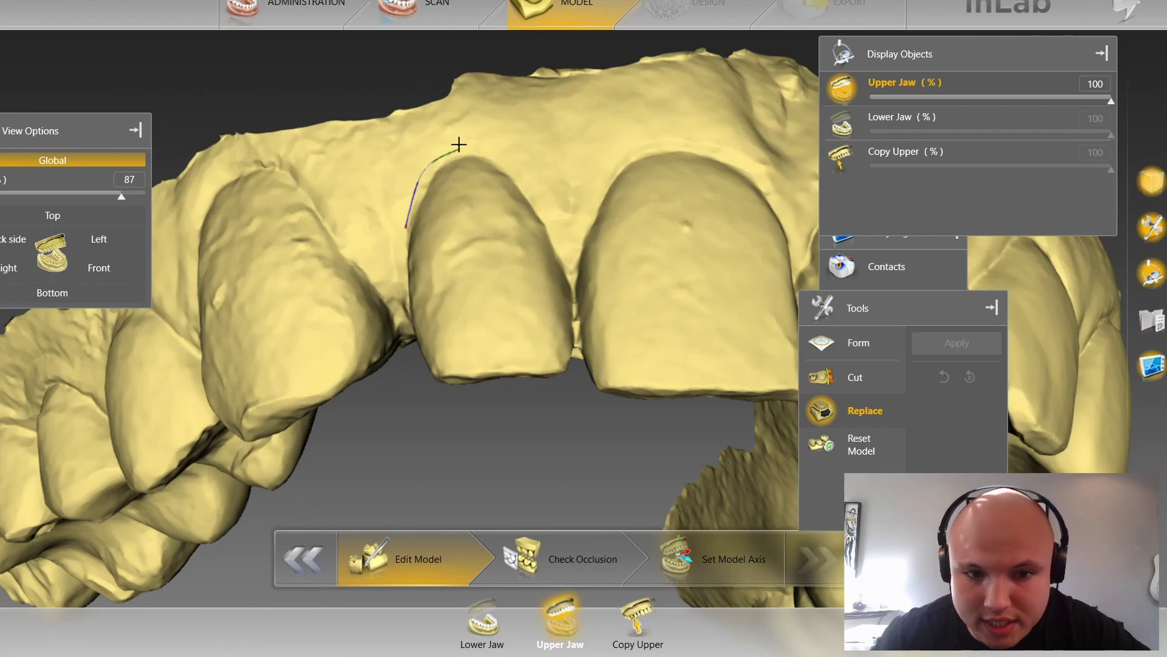
click(460, 148)
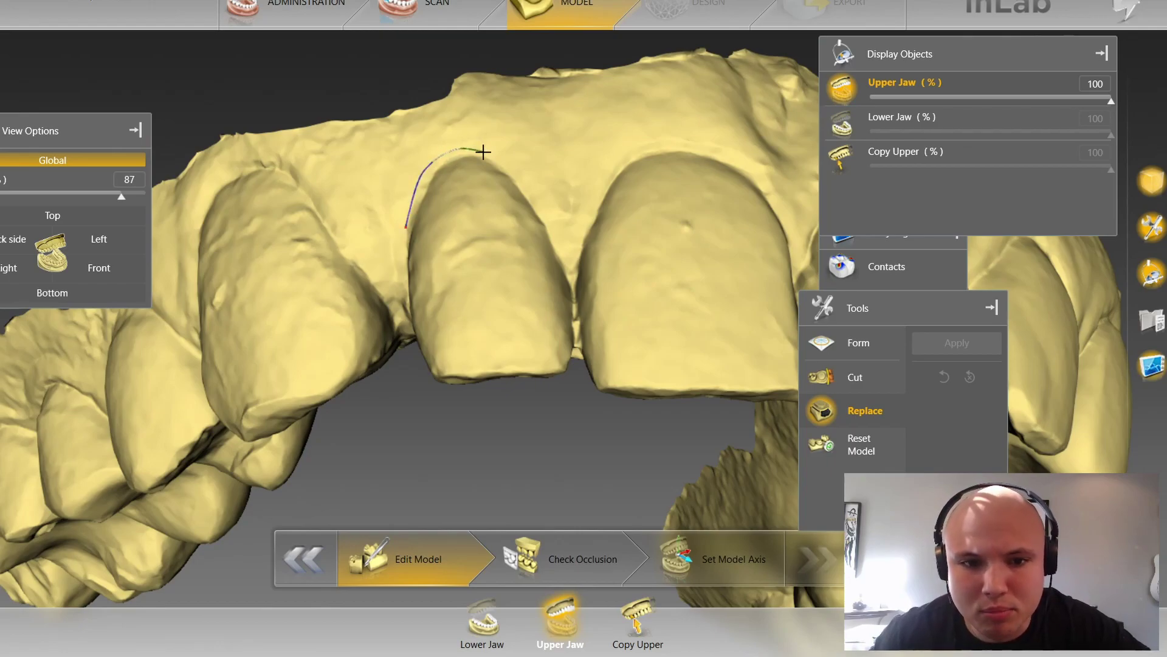
click(522, 176)
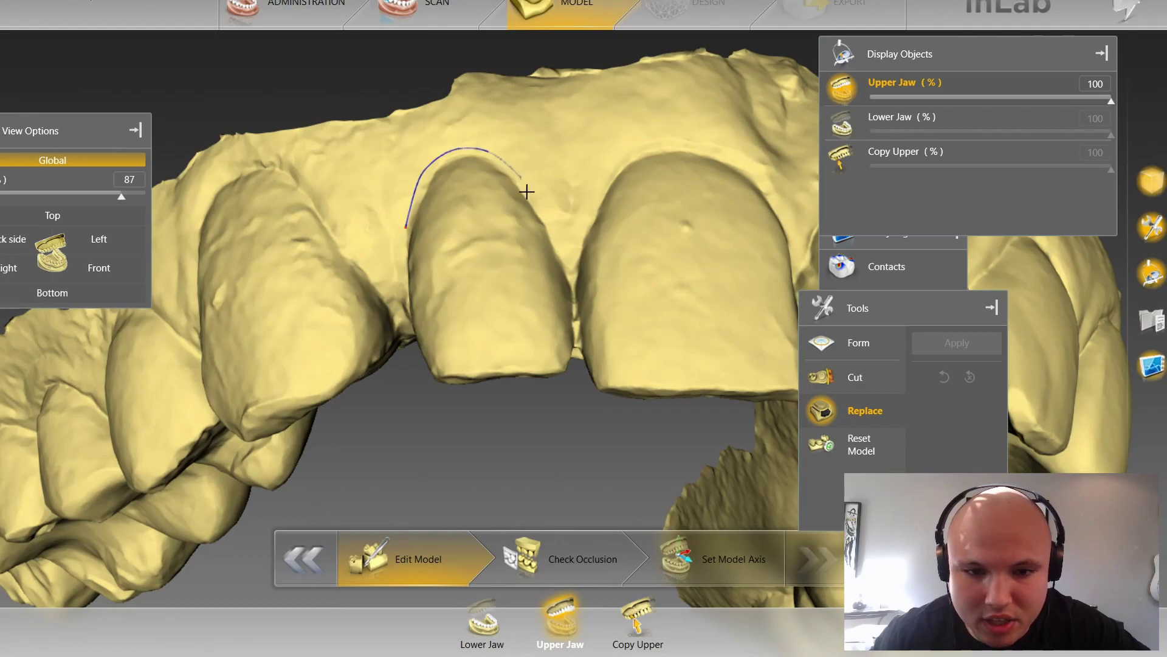
click(551, 231)
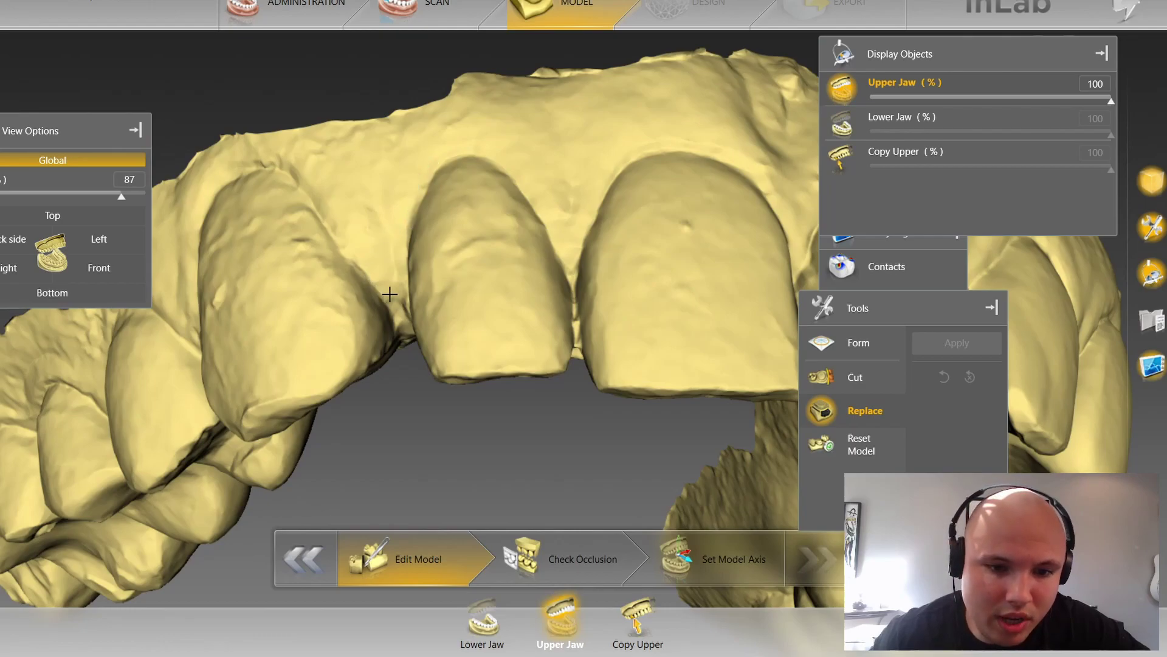
Step: Extend the replace outline up beside the front tooth and across the gum above the front teeth
click(394, 180)
click(401, 144)
click(427, 114)
click(537, 97)
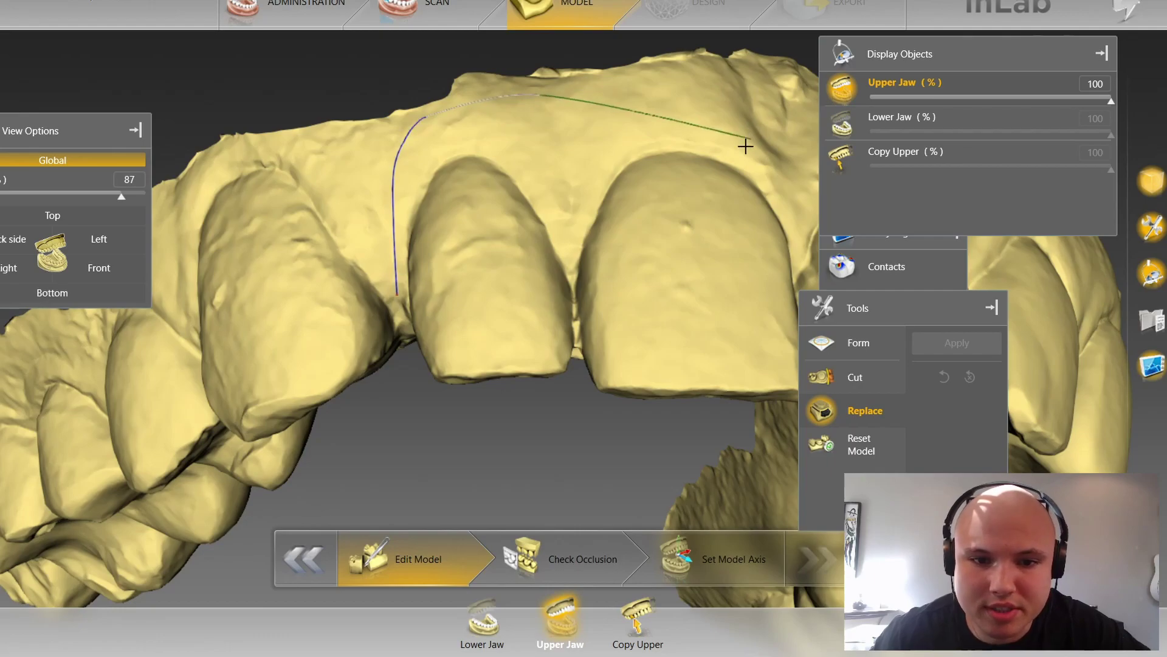
scroll(576, 290, down, 3)
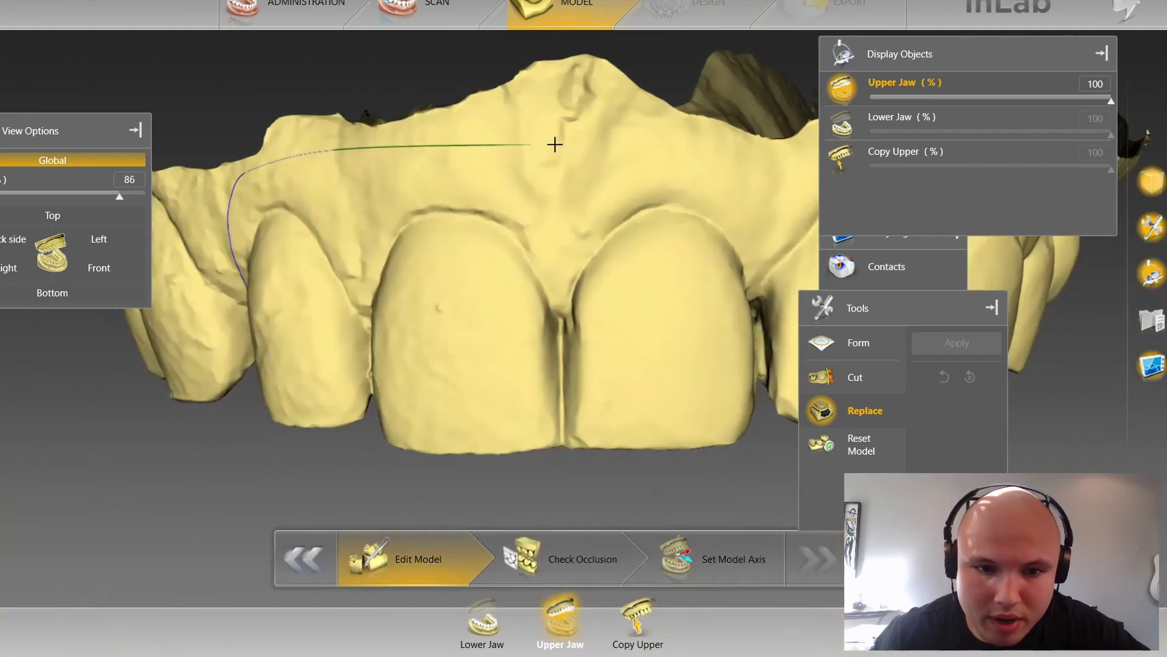
Step: Tilt the arch to show the palate and close the outline near the left lateral incisor
right_drag(732, 148, 570, 146)
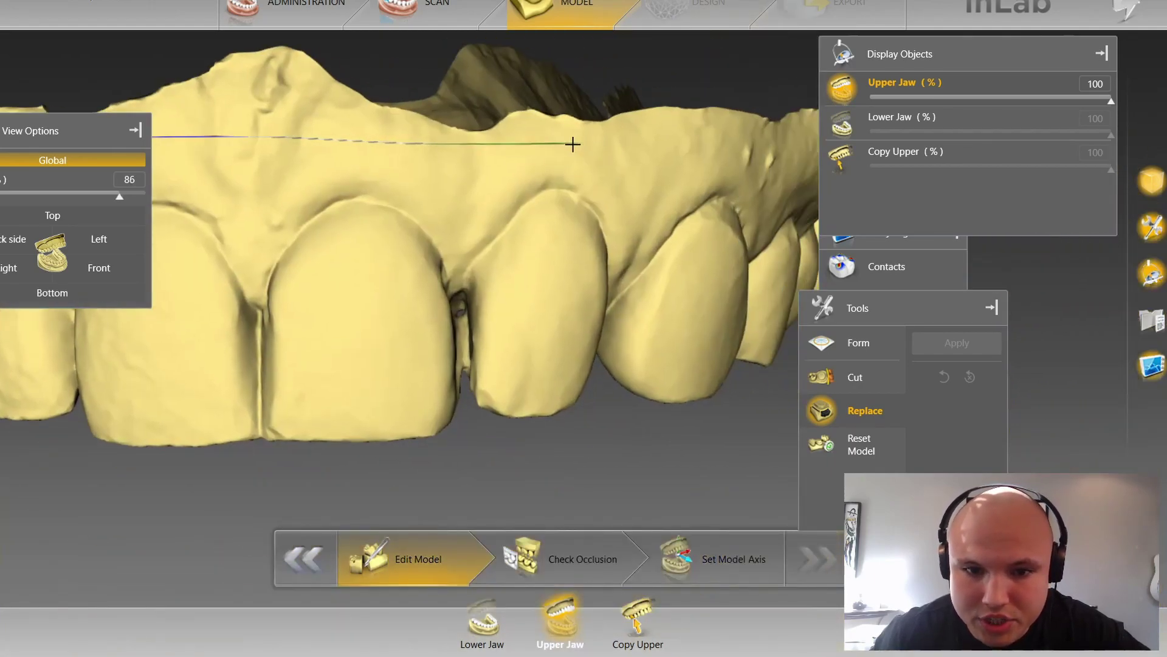
right_drag(638, 208, 464, 219)
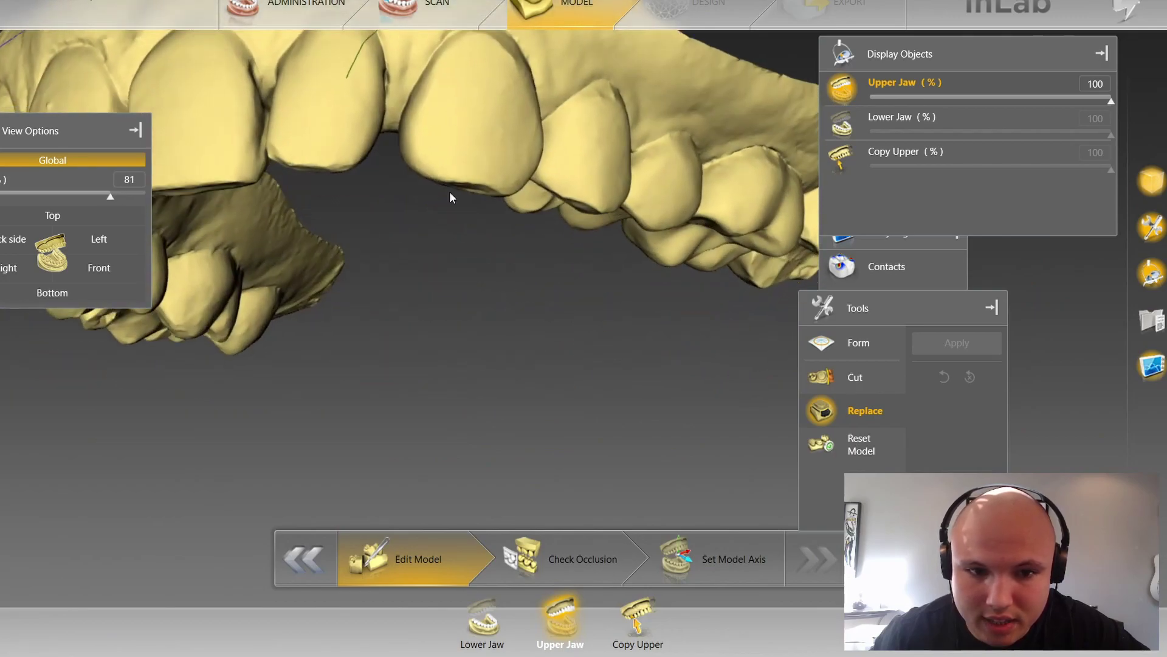
right_drag(404, 95, 445, 196)
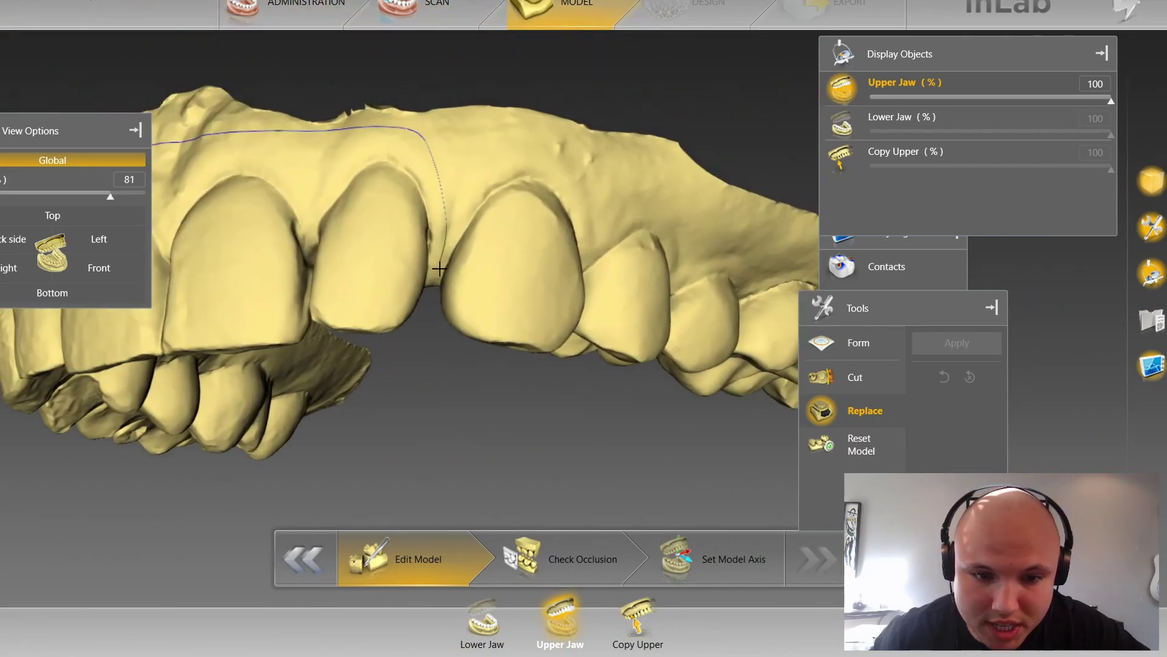
right_drag(422, 308, 437, 230)
right_drag(458, 276, 469, 206)
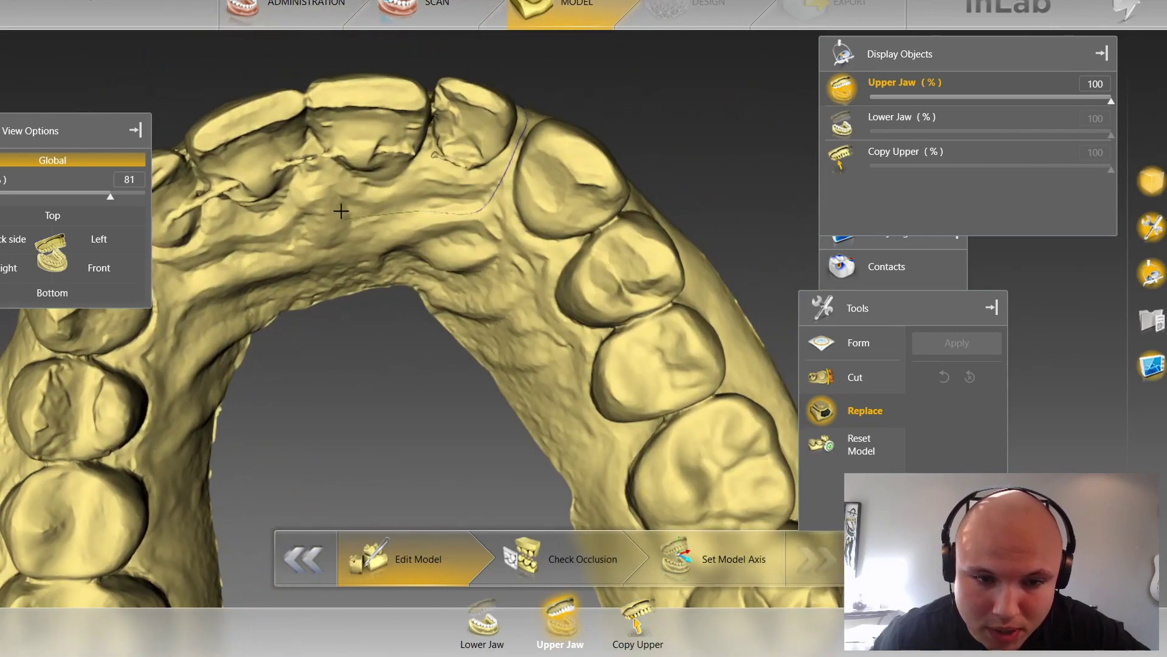
right_drag(341, 203, 342, 191)
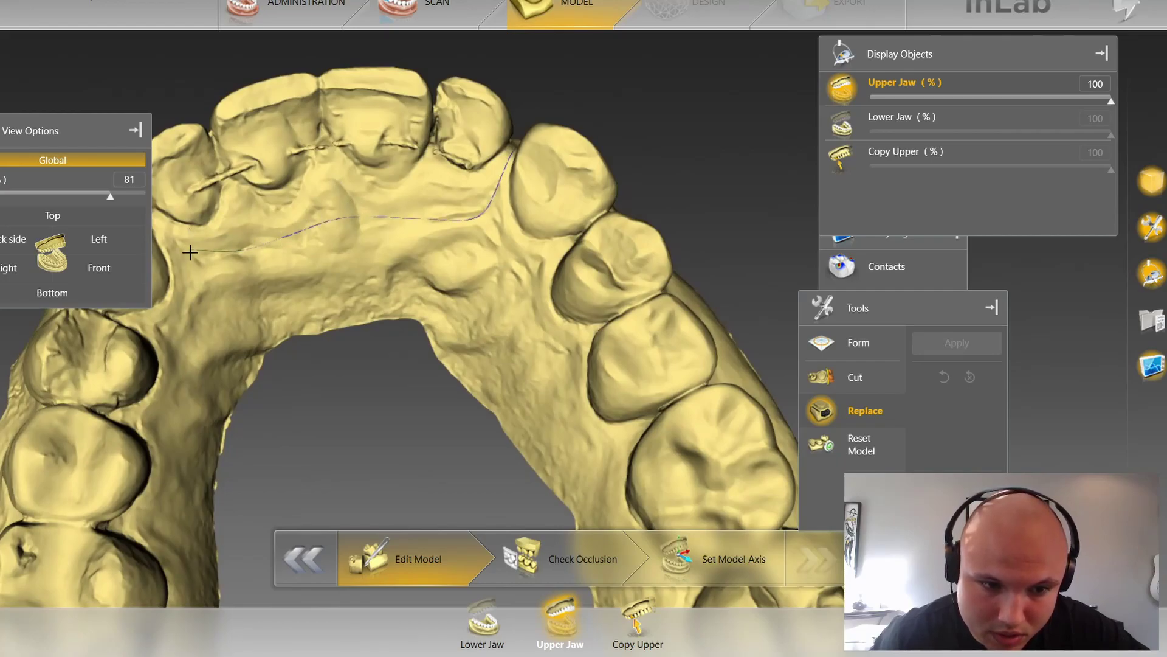
double_click(160, 233)
Step: Check the closed outline and apply the replacement to leave a smooth toothless ridge
right_drag(229, 220, 378, 312)
scroll(426, 316, up, 3)
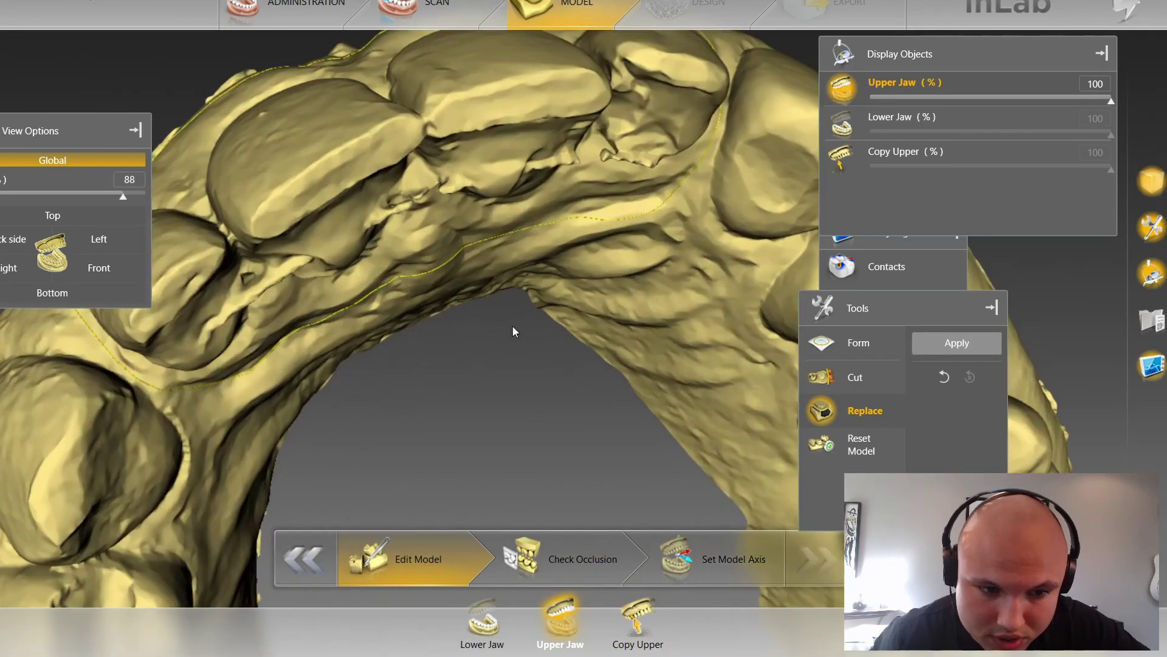
click(932, 353)
scroll(340, 333, down, 4)
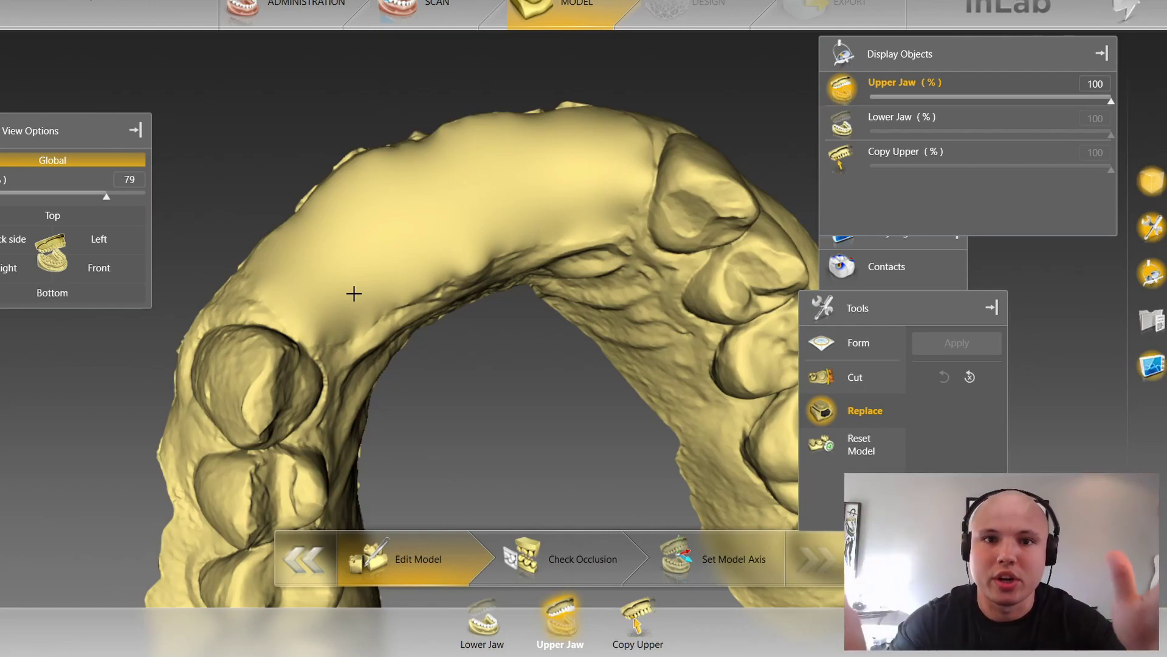
Step: Frame the left-side teeth and begin tracing a contour around the back tooth
right_drag(370, 282, 412, 414)
scroll(411, 414, up, 2)
middle_drag(412, 414, 718, 298)
scroll(451, 354, up, 3)
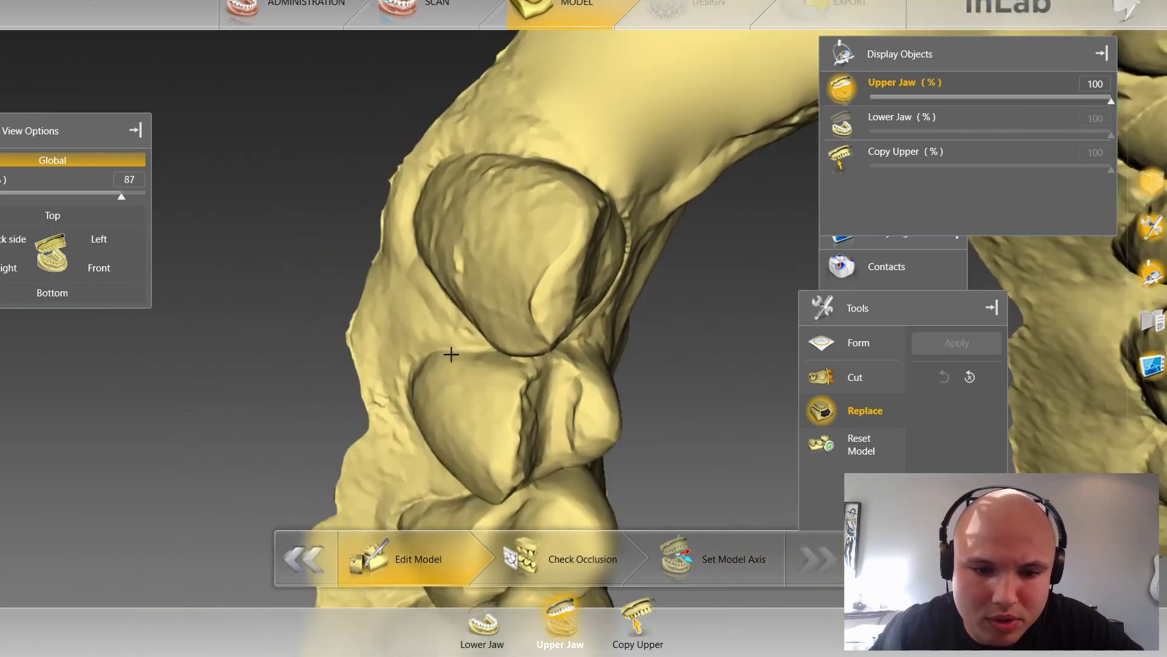
scroll(517, 384, up, 1)
mouse_move(489, 376)
mouse_down()
mouse_move(452, 353)
mouse_move(396, 274)
mouse_move(373, 173)
mouse_move(409, 119)
mouse_move(447, 96)
mouse_move(492, 93)
mouse_up()
click(584, 122)
drag(641, 162, 516, 125)
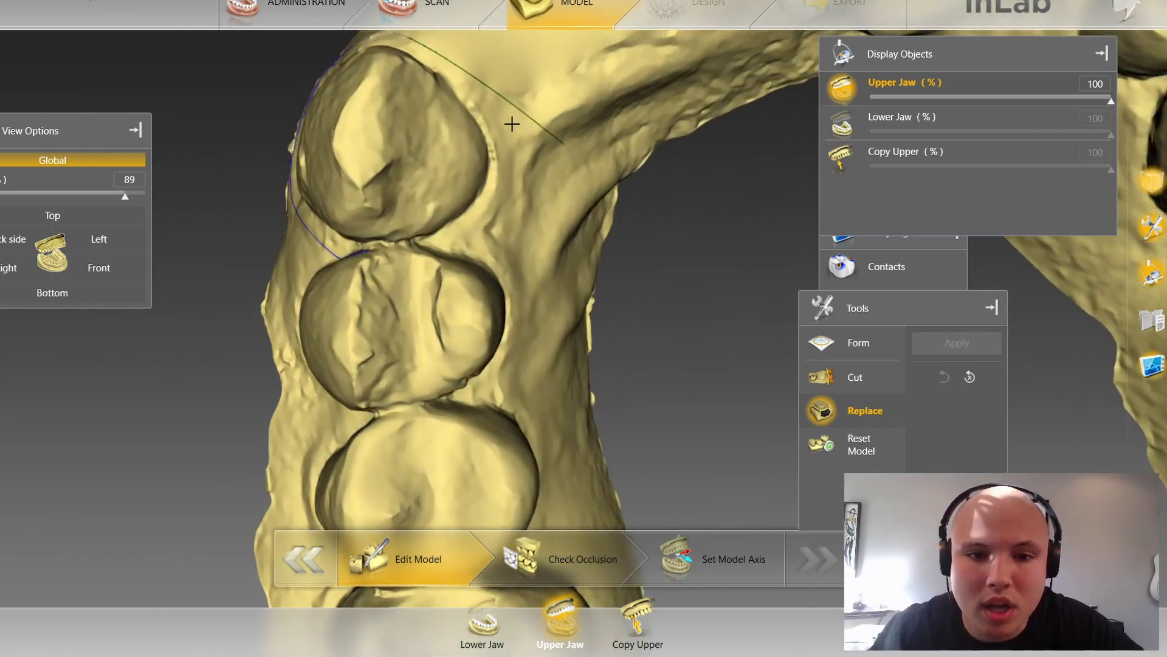
Step: Finish the contour along the tooth's upper edge and side, closing it at the start point
click(514, 163)
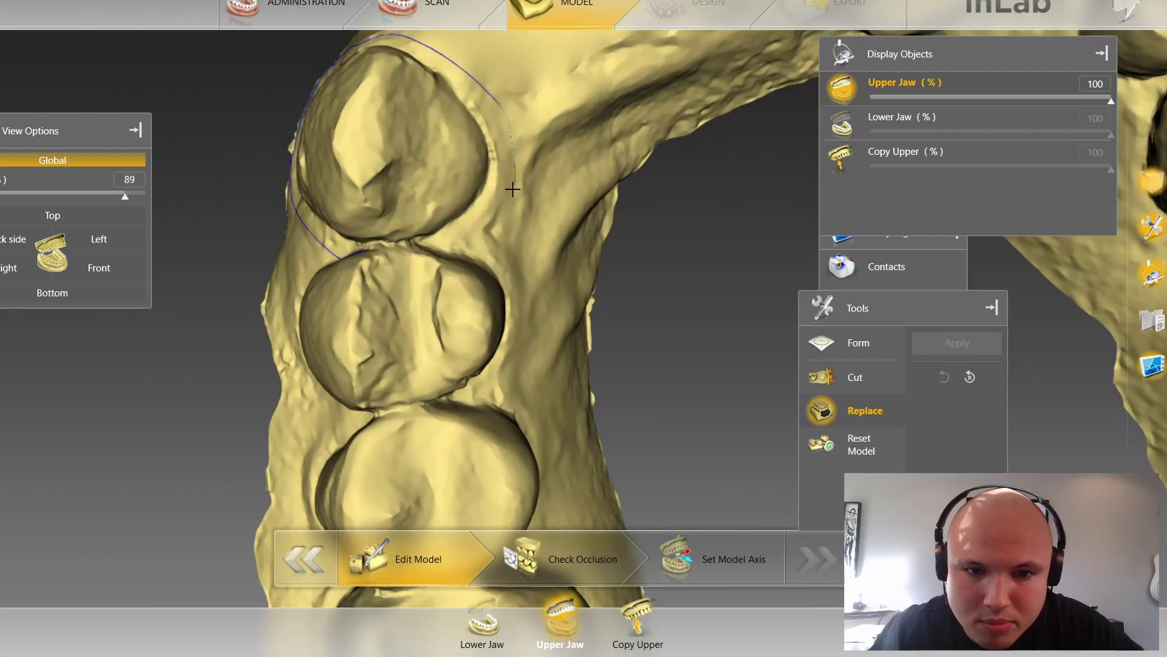
scroll(493, 279, down, 4)
drag(736, 266, 733, 287)
scroll(495, 368, up, 6)
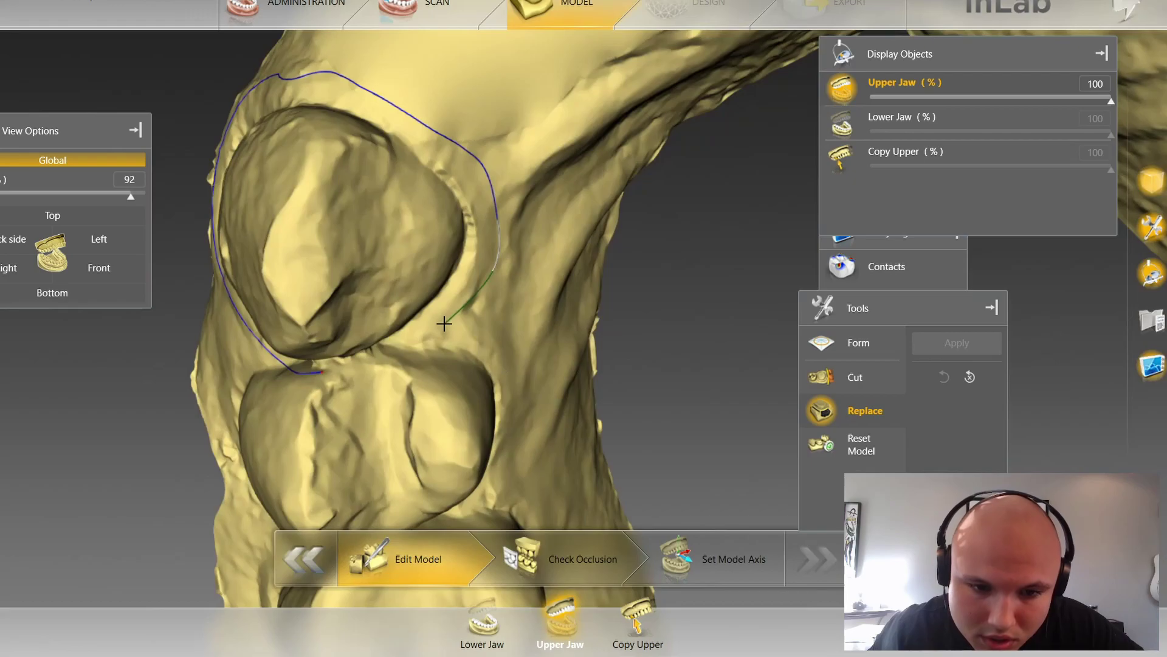
click(412, 342)
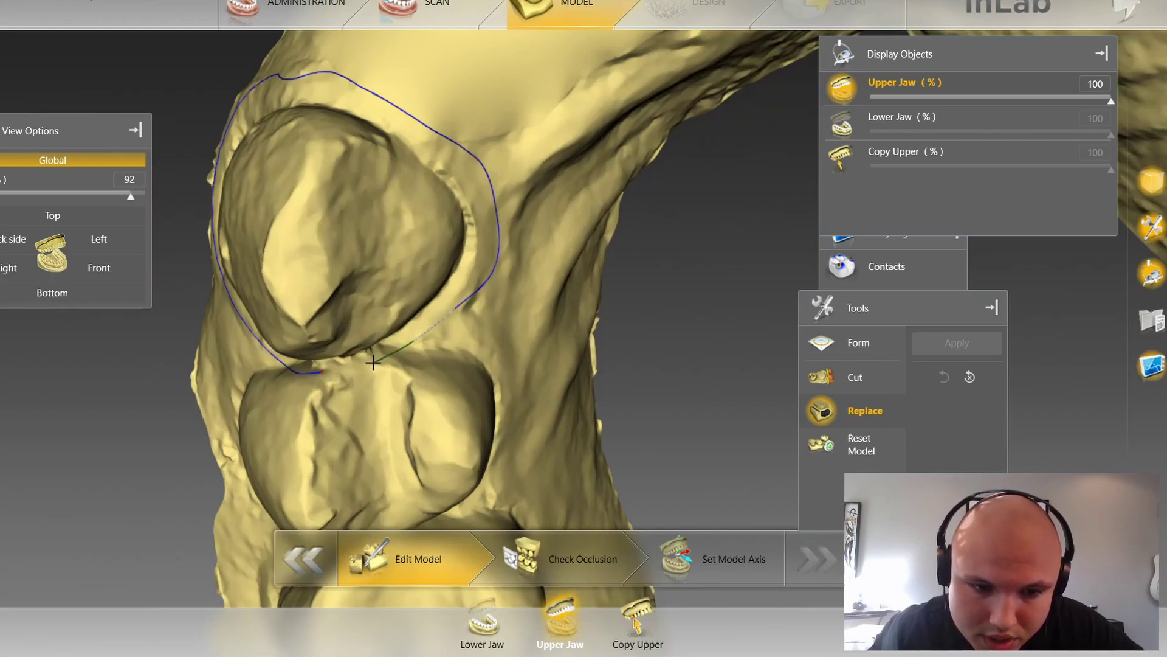
click(312, 369)
Step: Apply the replacement, dismissing two interpolation-failed warnings before it goes through
click(945, 334)
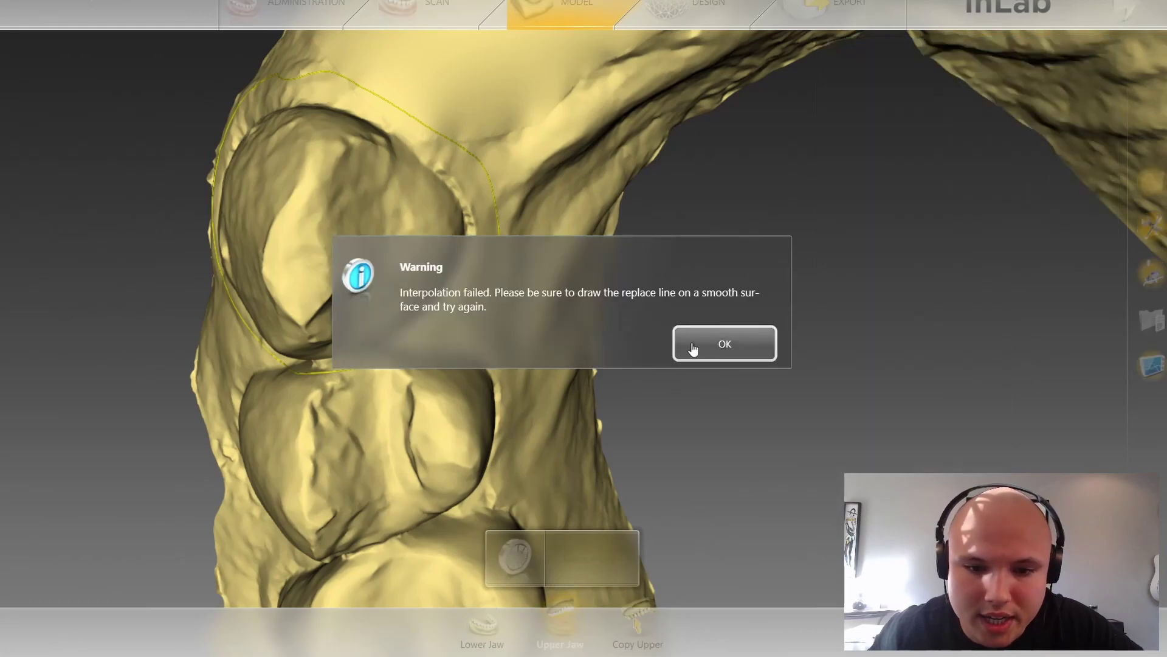
click(694, 345)
scroll(557, 331, up, 2)
drag(436, 452, 460, 462)
drag(529, 419, 485, 419)
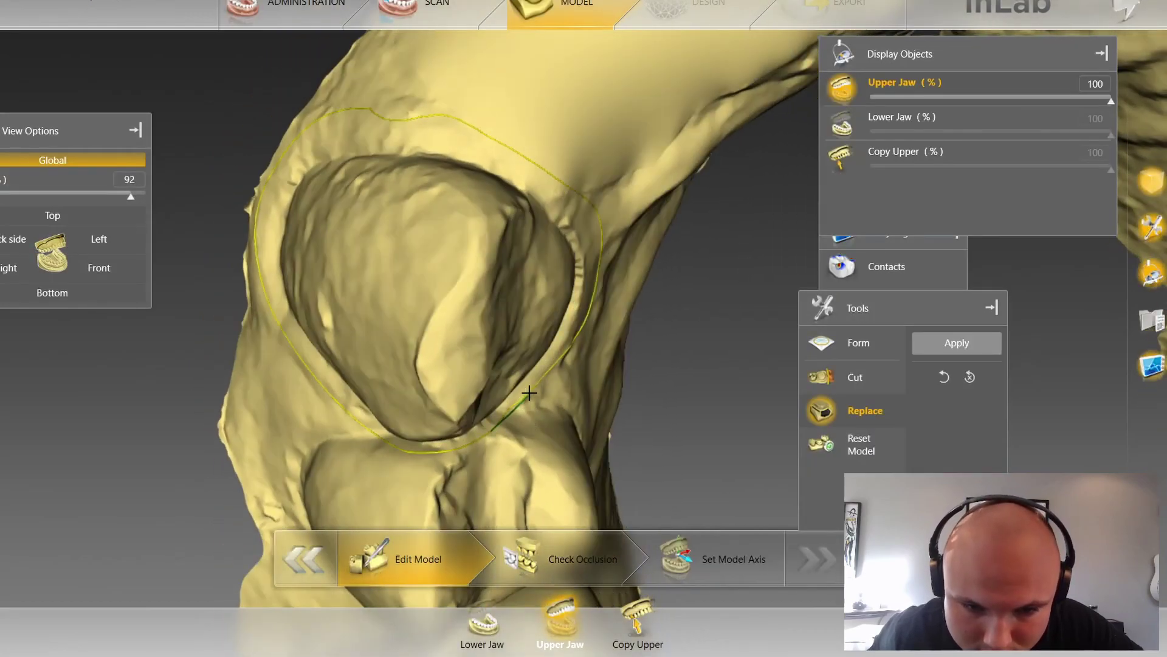
click(915, 343)
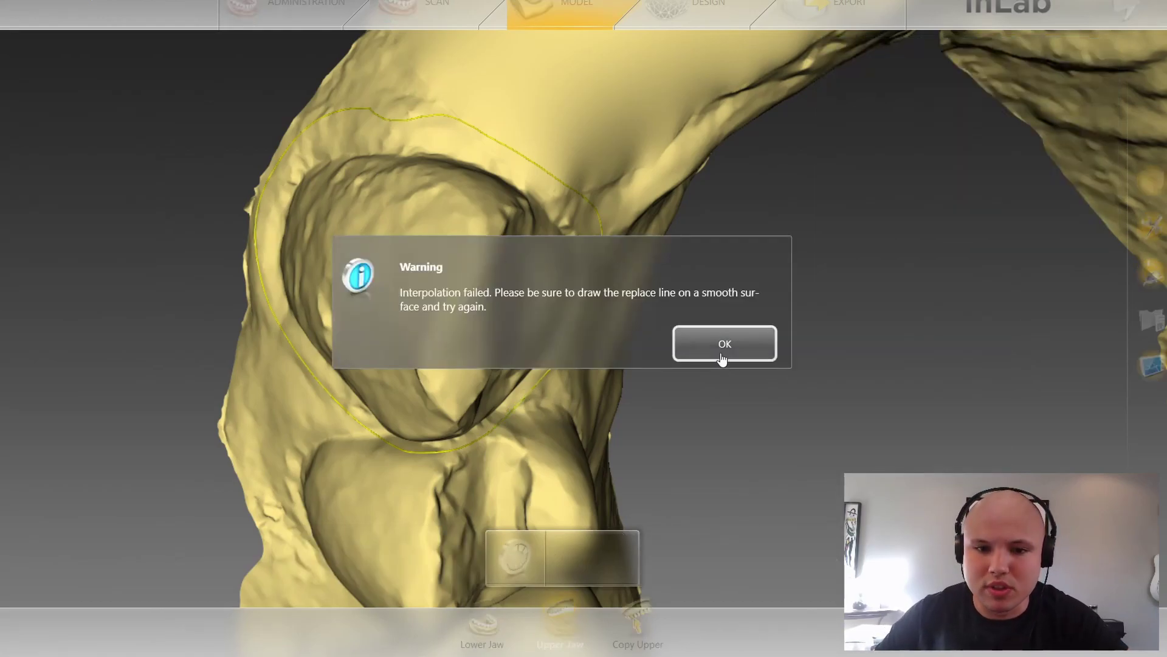
click(722, 342)
mouse_move(529, 474)
mouse_down()
mouse_move(550, 483)
mouse_move(727, 245)
mouse_move(417, 291)
mouse_move(345, 281)
mouse_up()
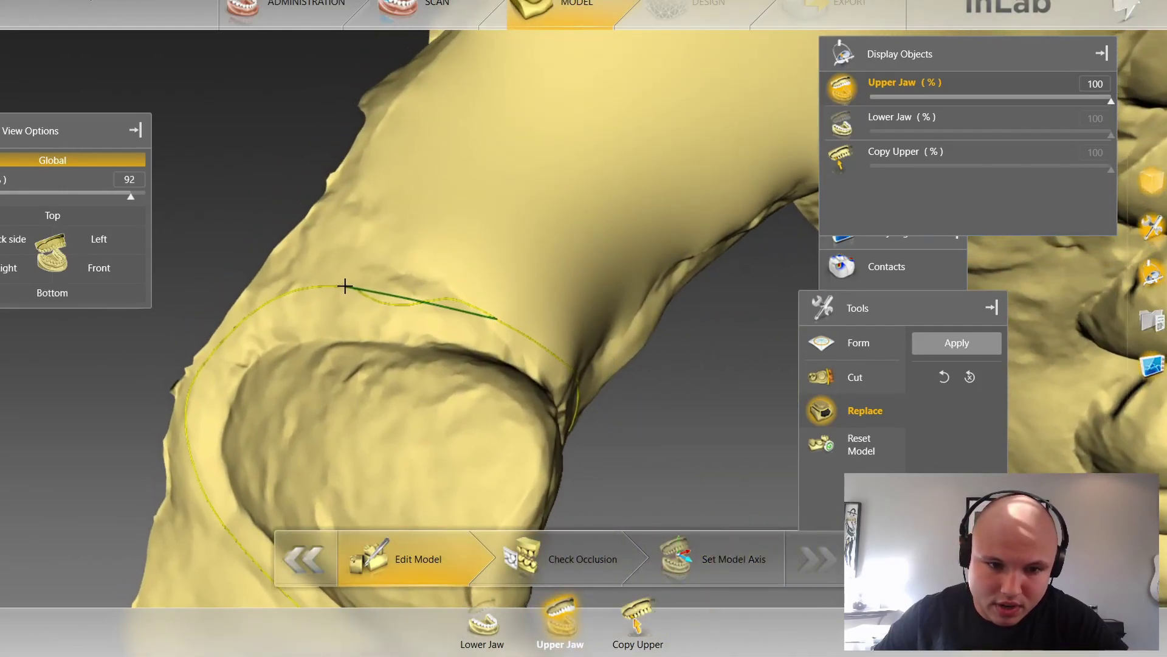
click(957, 342)
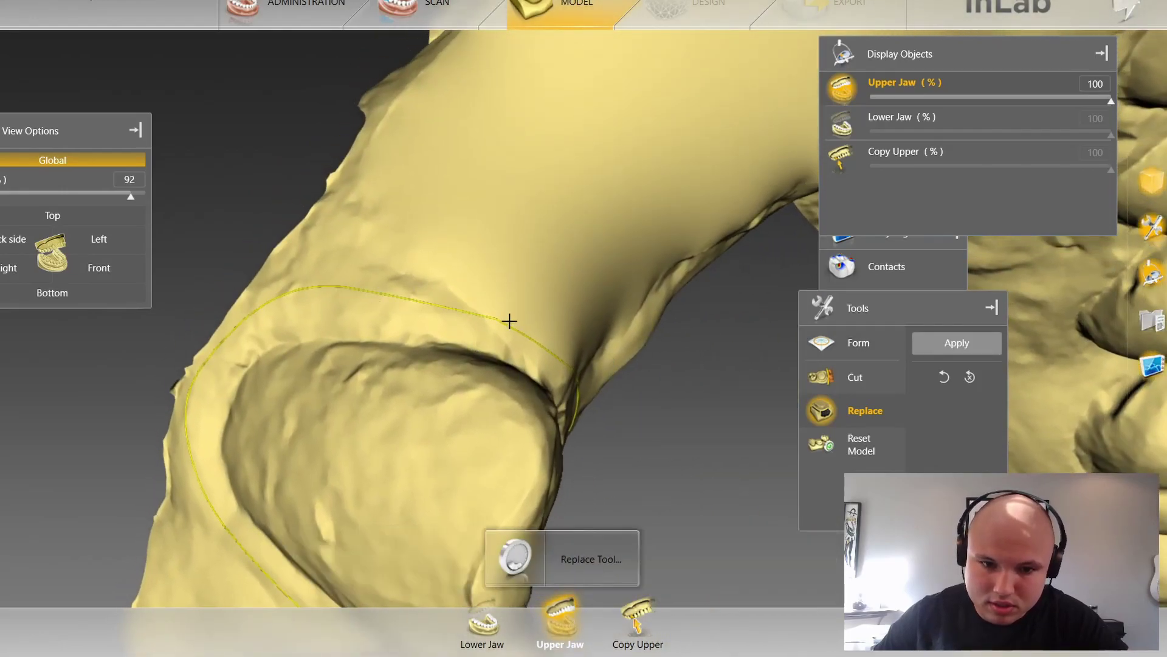
Step: Turn the jaw to the biting surfaces and begin outlining the front tooth along its edge
scroll(542, 422, down, 2)
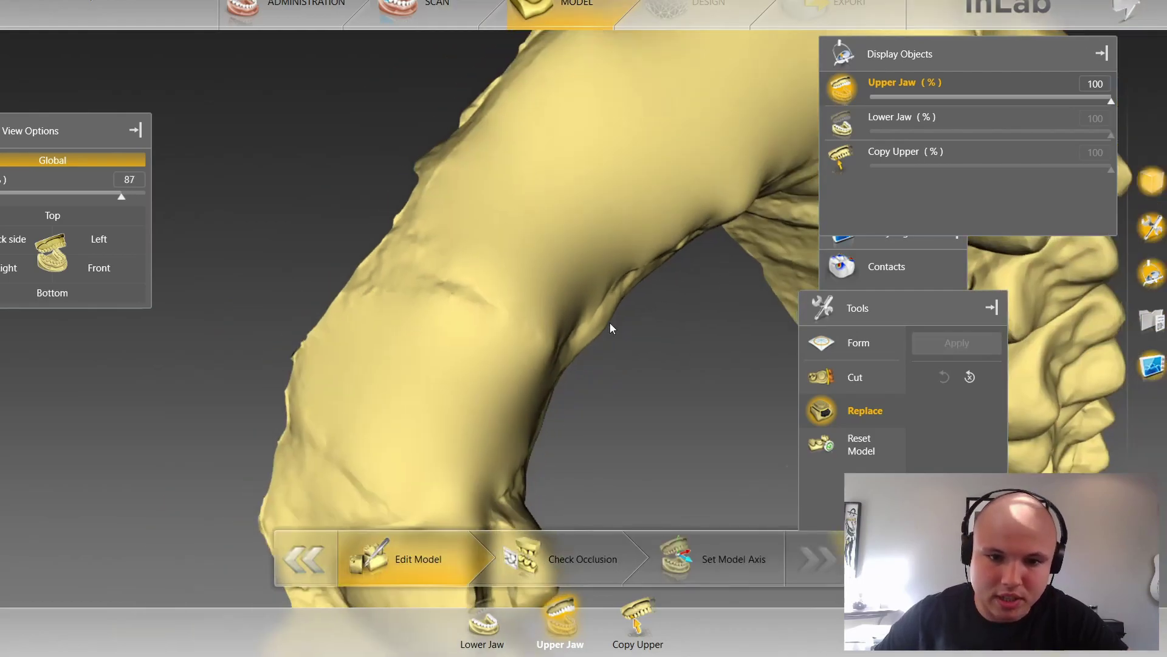
drag(641, 318, 561, 332)
scroll(308, 474, down, 1)
drag(178, 485, 334, 402)
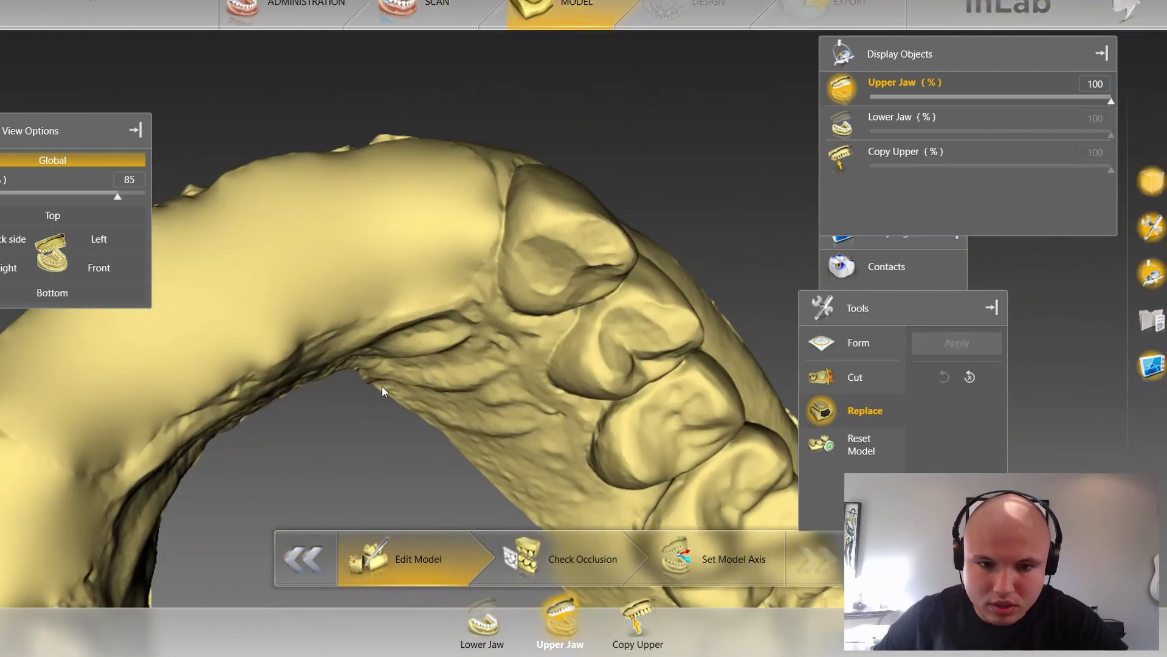
scroll(353, 389, up, 3)
double_click(438, 159)
click(422, 238)
click(438, 309)
drag(377, 375, 465, 345)
click(505, 340)
click(557, 356)
click(604, 342)
Step: Continue the outline up and around the tooth's left side and close it at the start
scroll(379, 357, down, 3)
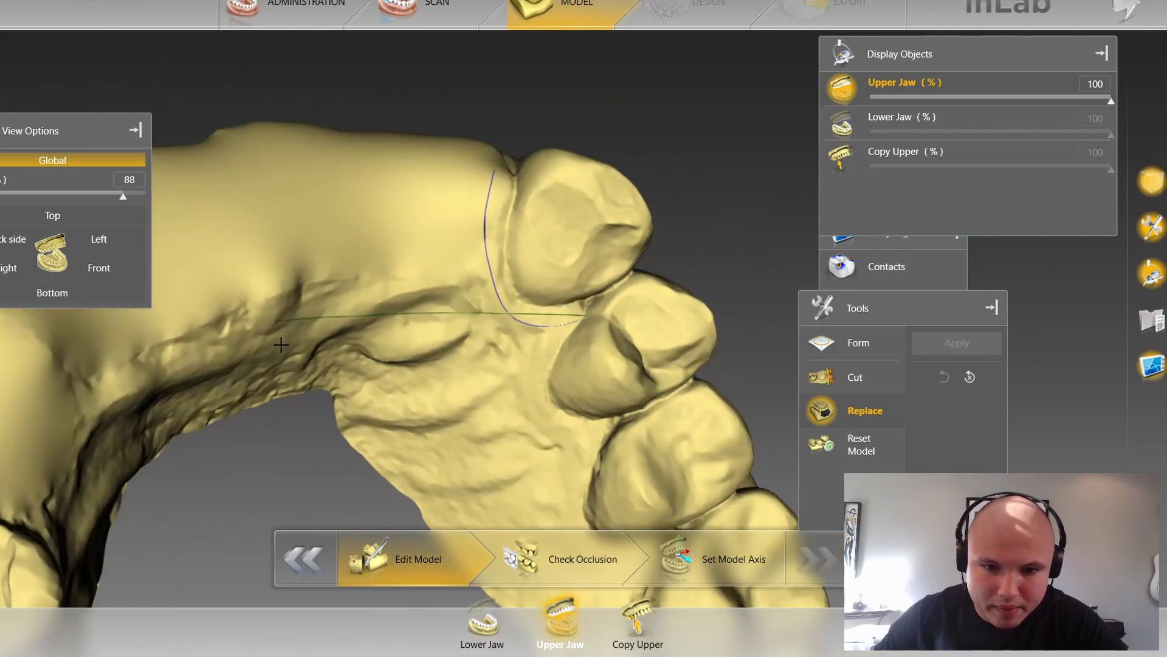
drag(378, 357, 447, 310)
drag(698, 256, 600, 341)
click(545, 378)
scroll(579, 338, down, 5)
drag(651, 406, 550, 410)
scroll(508, 410, up, 7)
click(496, 316)
click(470, 181)
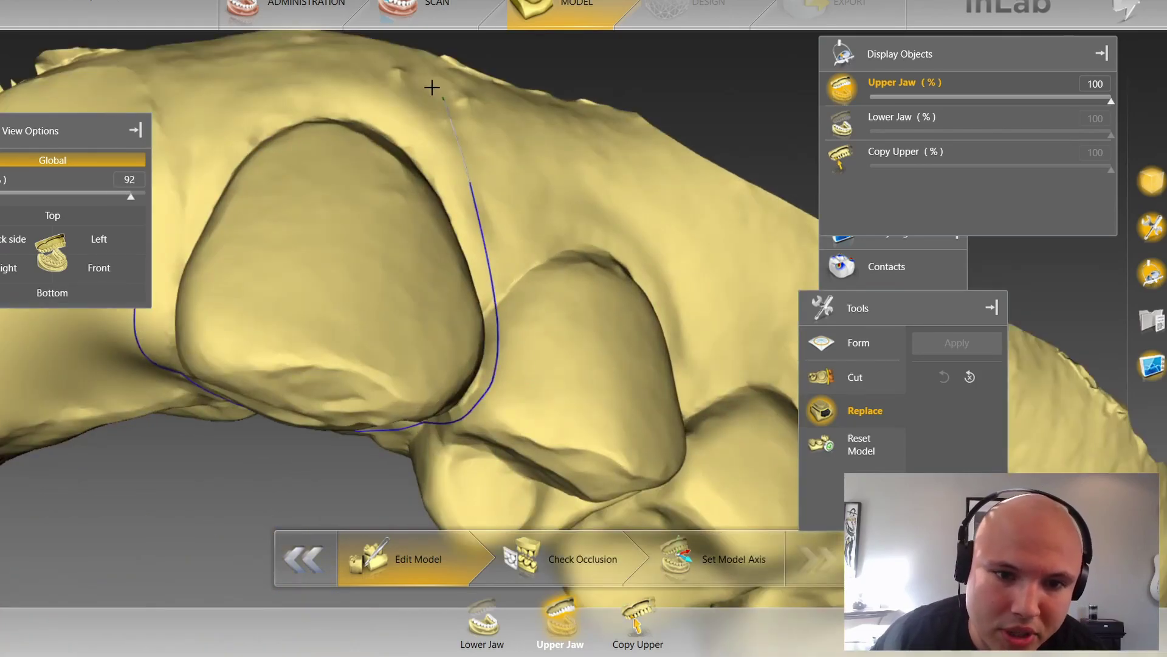
drag(279, 65, 387, 170)
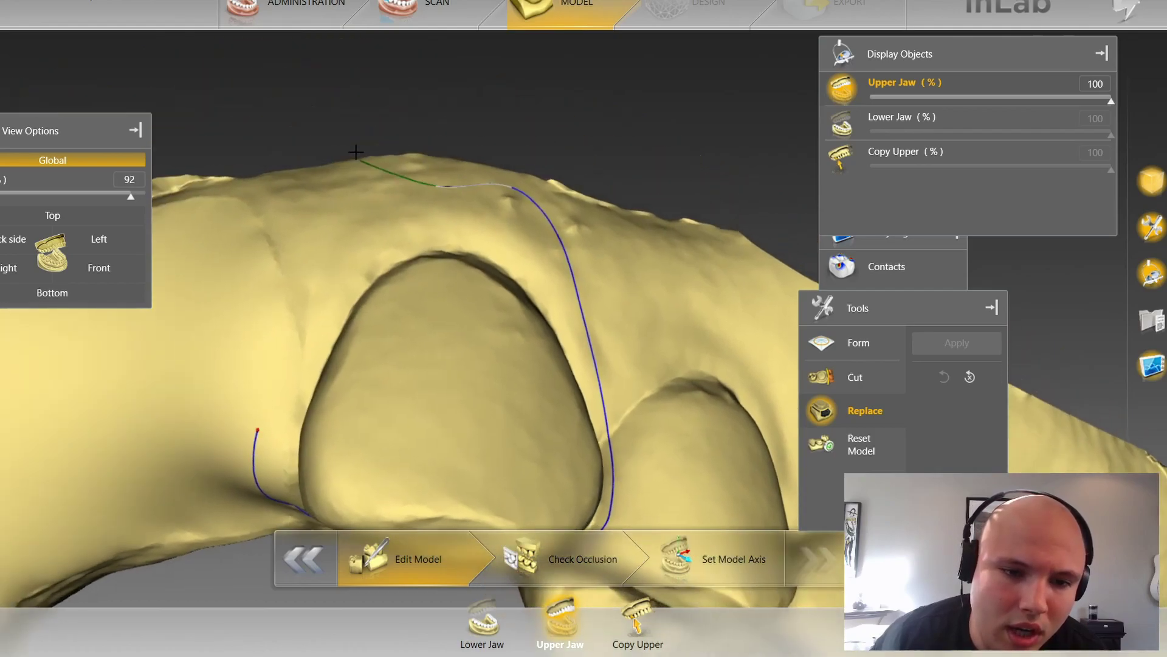
click(374, 194)
click(286, 305)
click(258, 425)
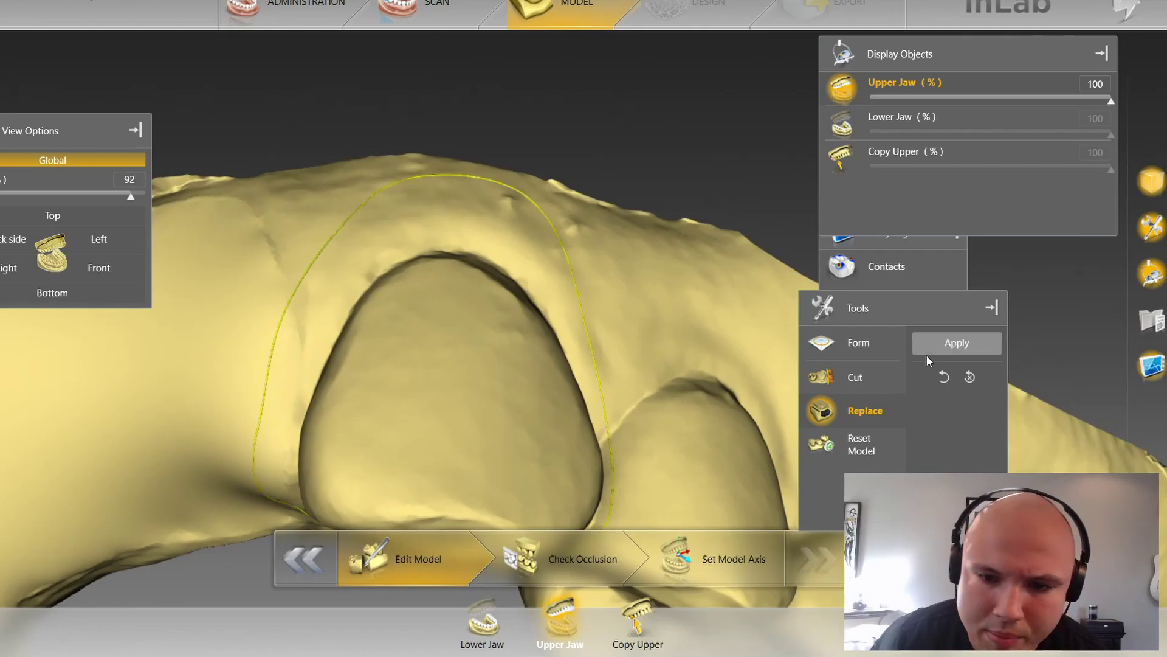
Step: Apply the replacement so a smooth surface remains where the tooth stood
click(955, 343)
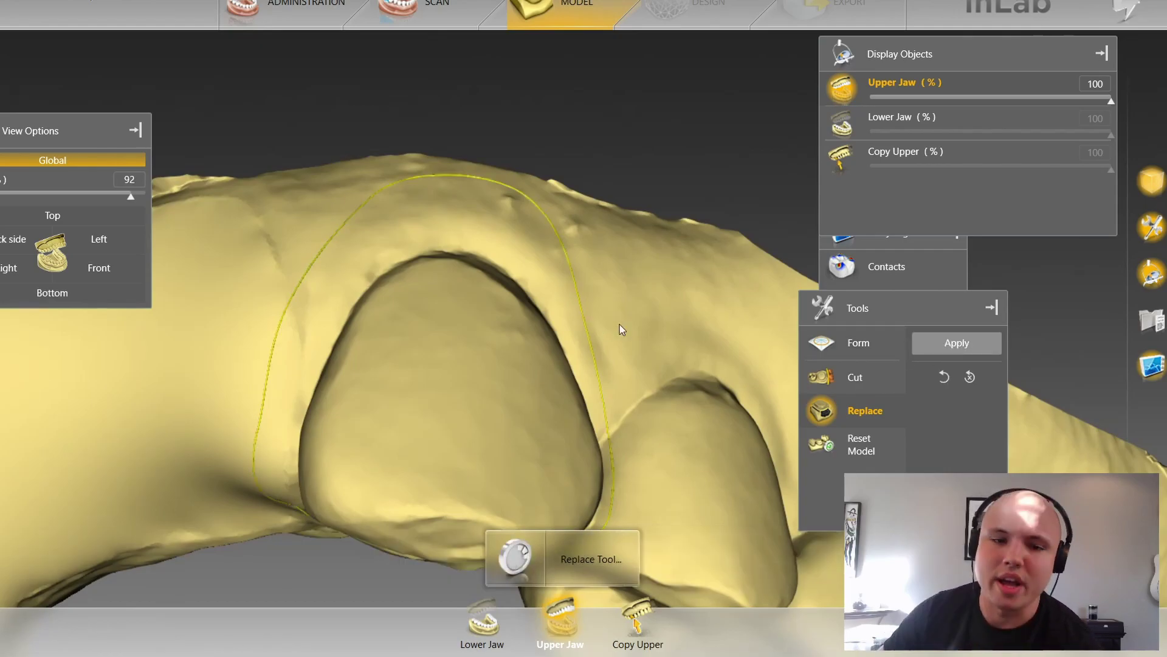
scroll(576, 418, up, 1)
scroll(561, 423, down, 5)
scroll(562, 423, down, 7)
Step: Rotate the jaw from a top-down occlusal view to an upright front side view to inspect it
drag(486, 441, 560, 377)
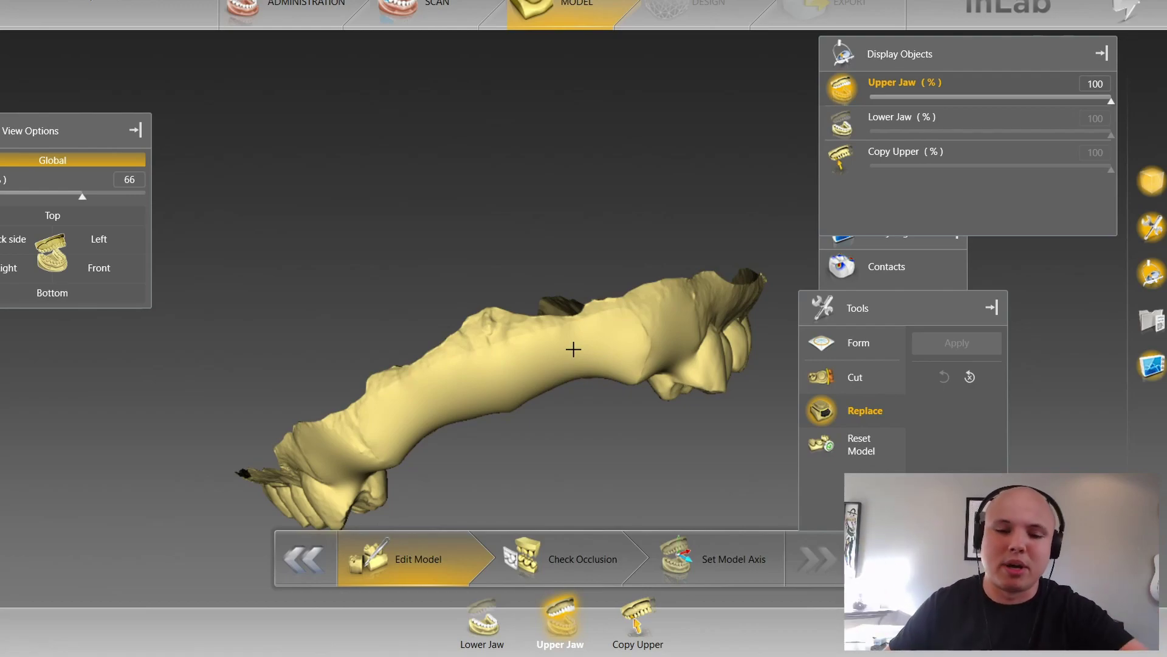
drag(490, 374, 469, 281)
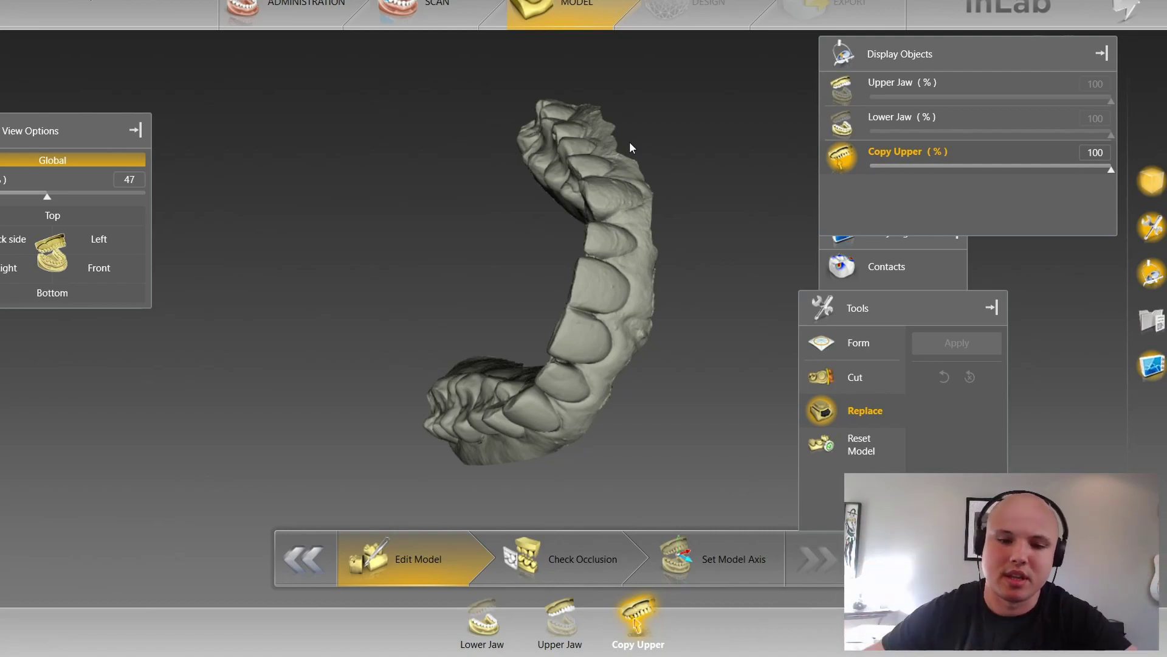
middle_drag(610, 279, 597, 344)
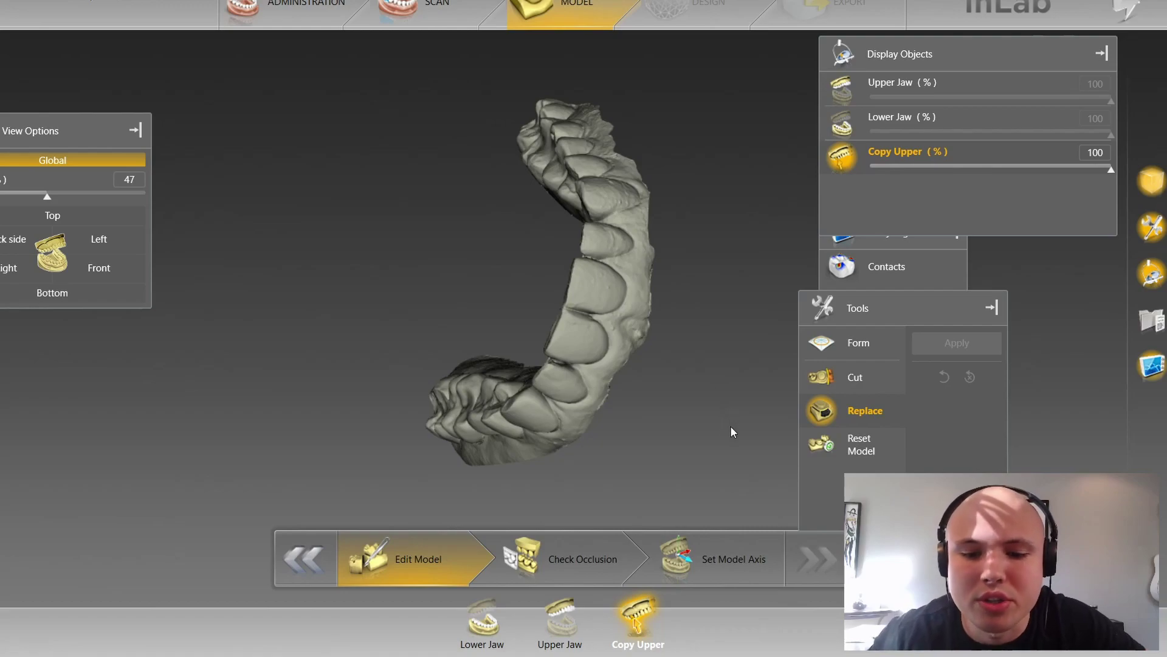
drag(608, 295, 523, 432)
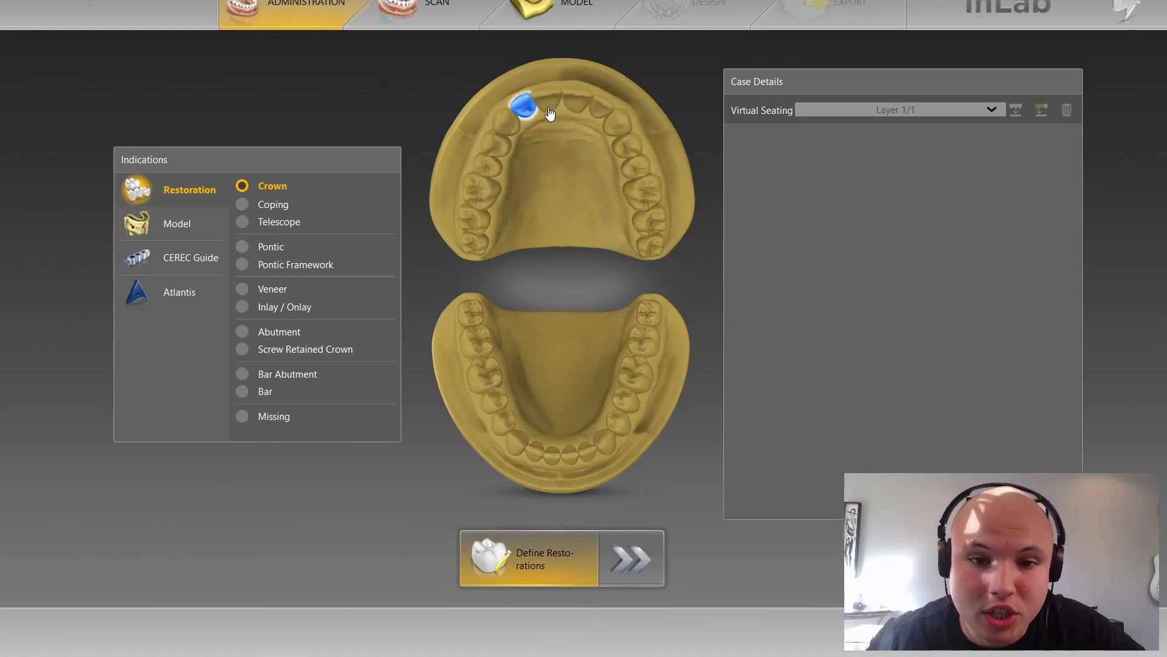
Step: Mark teeth 6 through 11 as pontics
click(270, 246)
click(504, 121)
drag(538, 114, 628, 182)
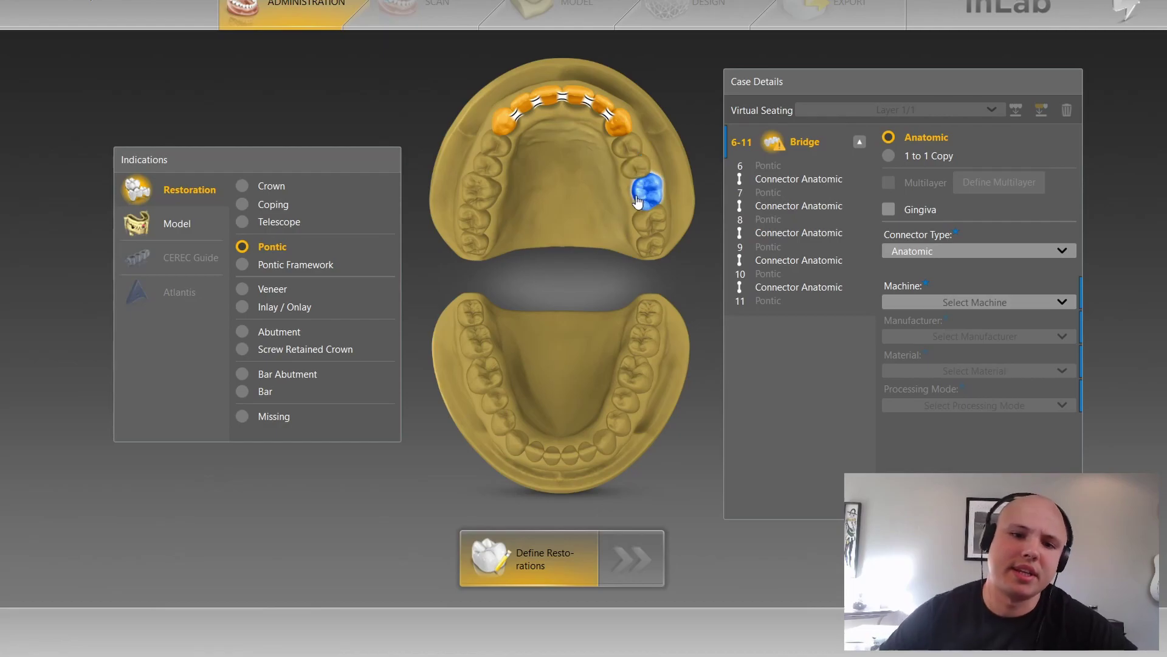
Step: Set teeth 5 and 12 as Inlay/Onlay abutments
click(277, 312)
click(489, 149)
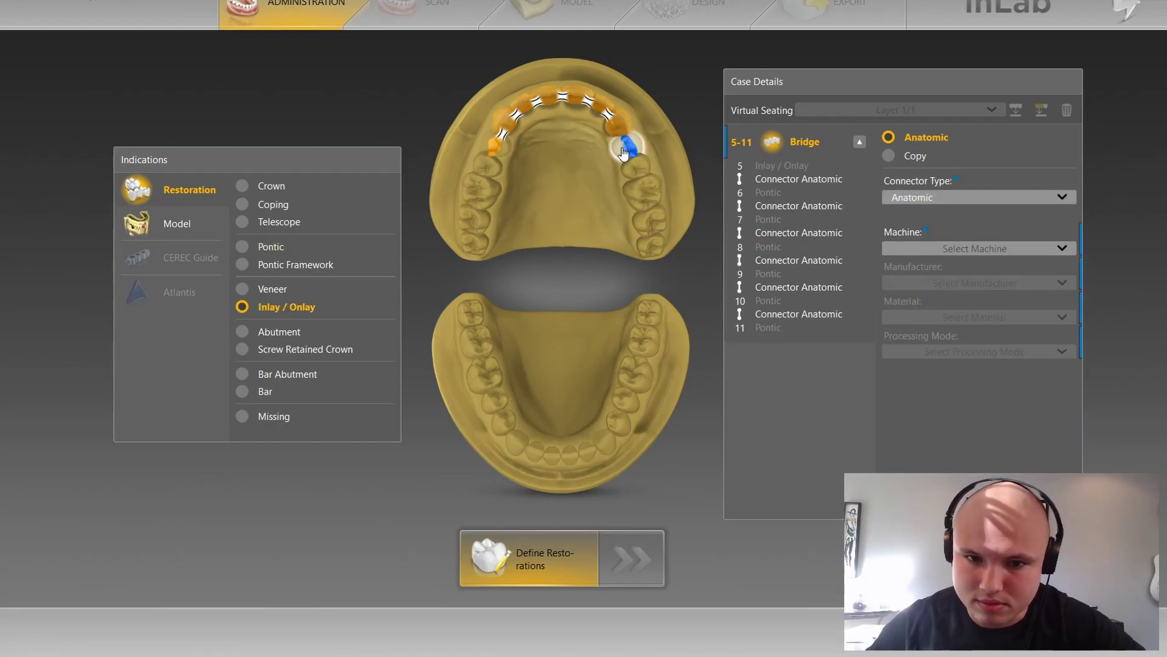
click(620, 163)
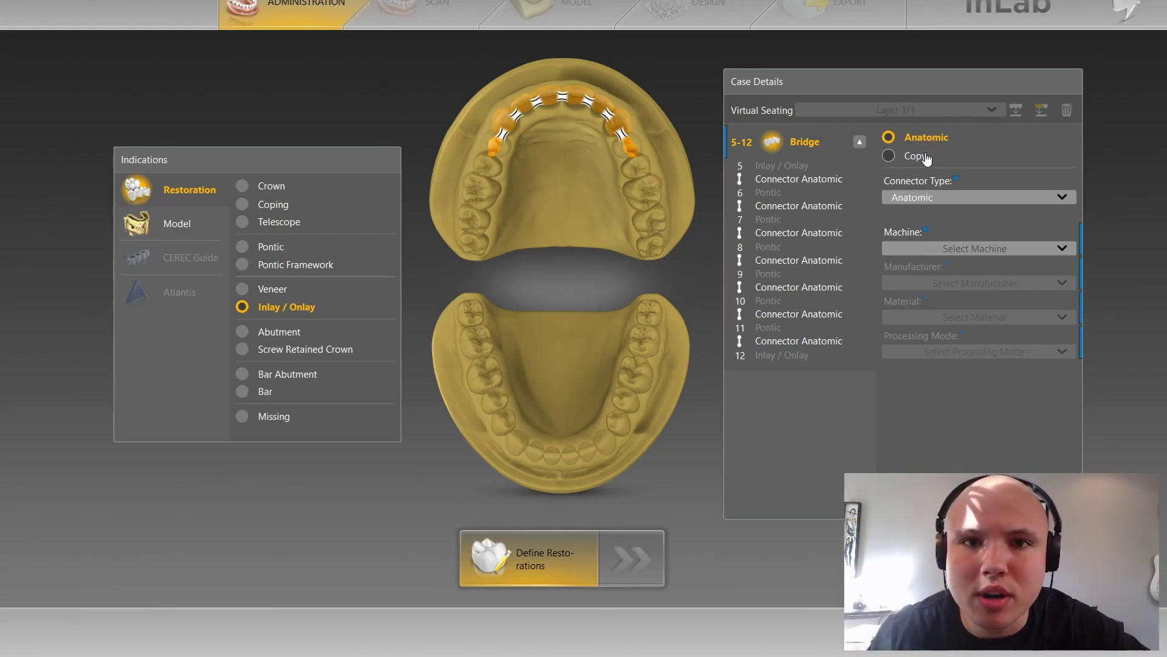
Step: Set the bridge to Copy design mode, MC X5 machine and Intersecting connectors
click(906, 157)
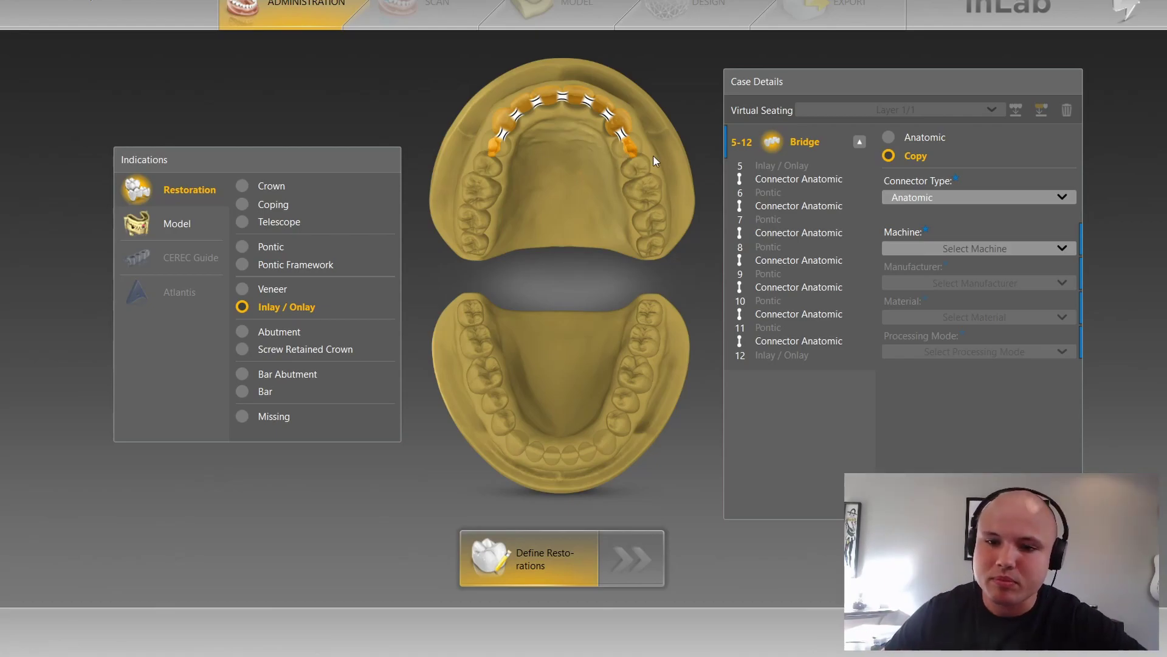
click(919, 248)
click(922, 266)
click(927, 197)
click(928, 215)
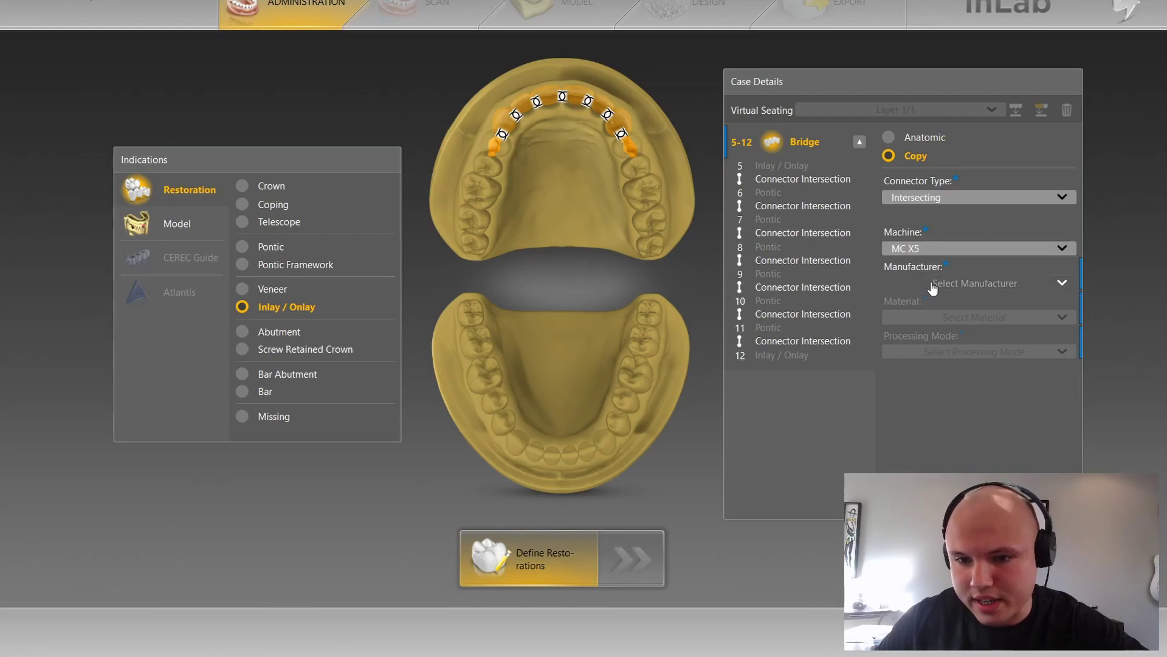
Step: Choose Dentsply Sirona CELTRA DUO as the material and move on to the model phase
click(934, 284)
click(946, 301)
click(942, 316)
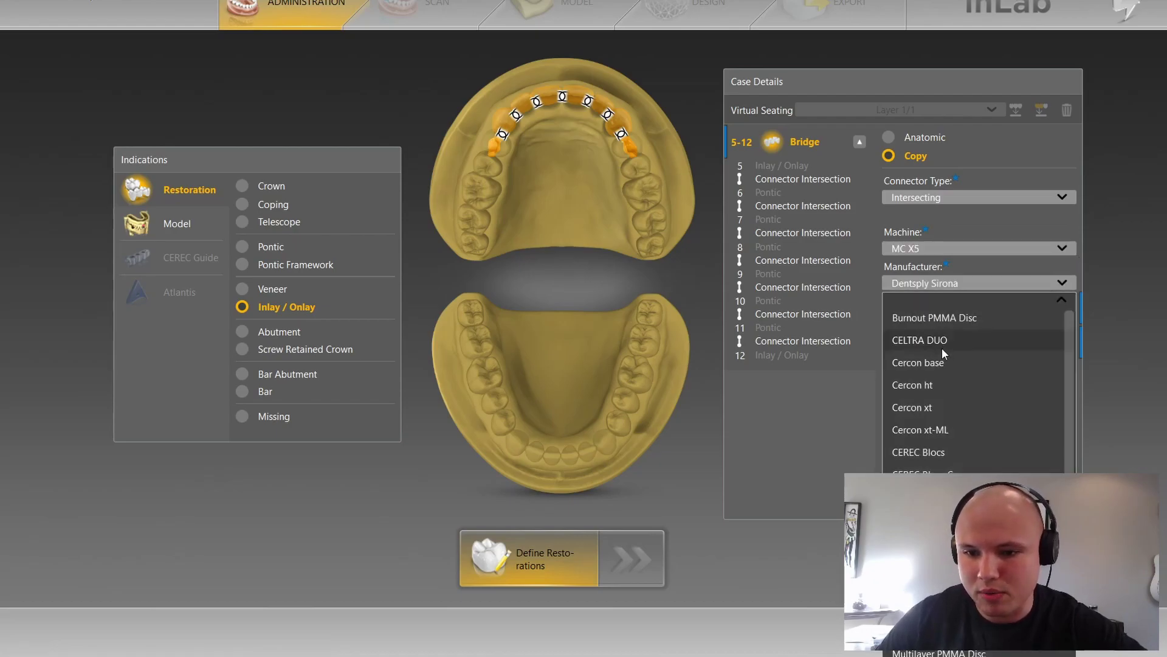
click(942, 344)
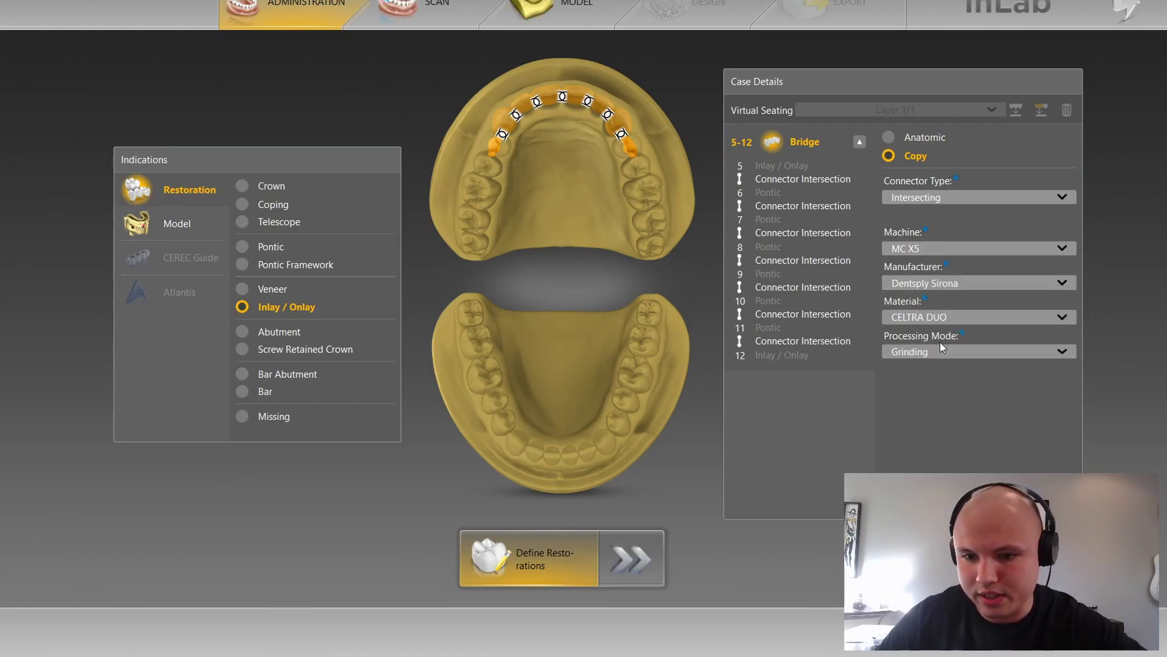
click(602, 10)
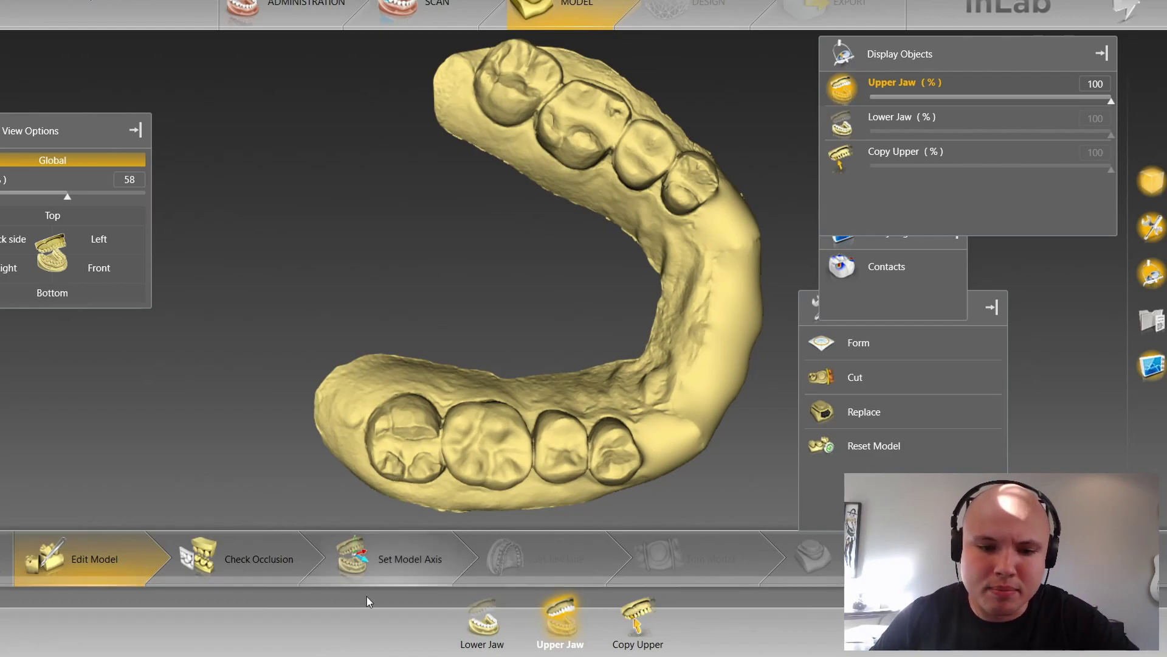
Step: In Set Model Axis, position and tilt both jaws within the base in the main, front and side views
click(383, 556)
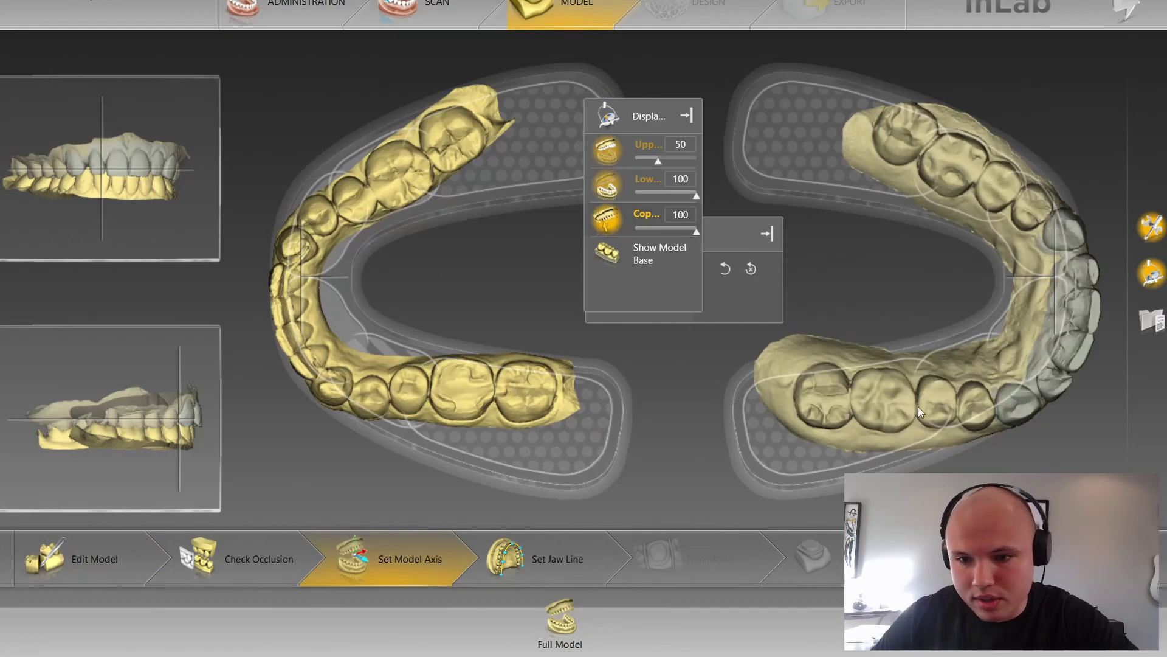
drag(869, 385, 816, 379)
drag(848, 417, 894, 436)
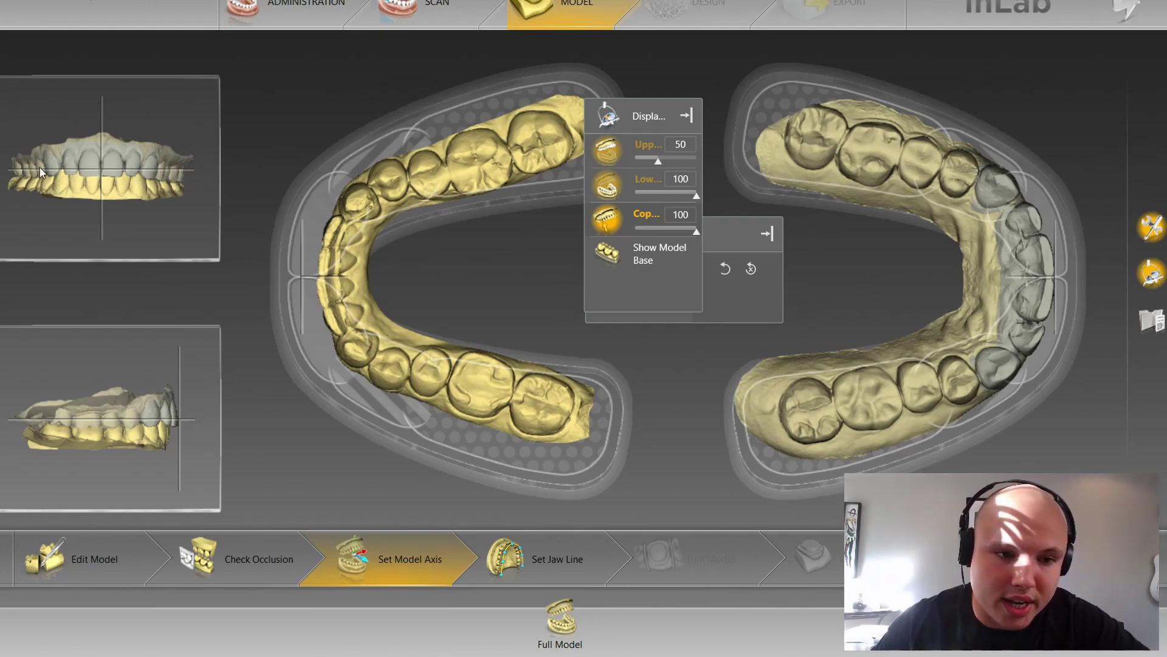
drag(181, 371, 182, 377)
drag(154, 226, 169, 207)
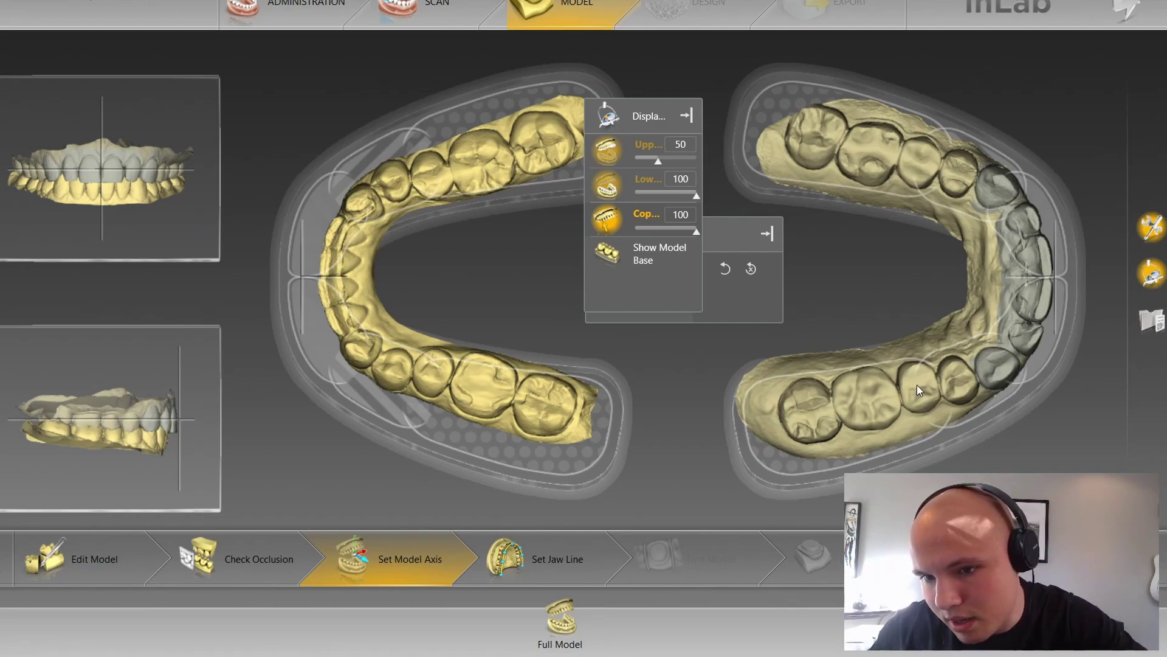
drag(918, 385, 923, 383)
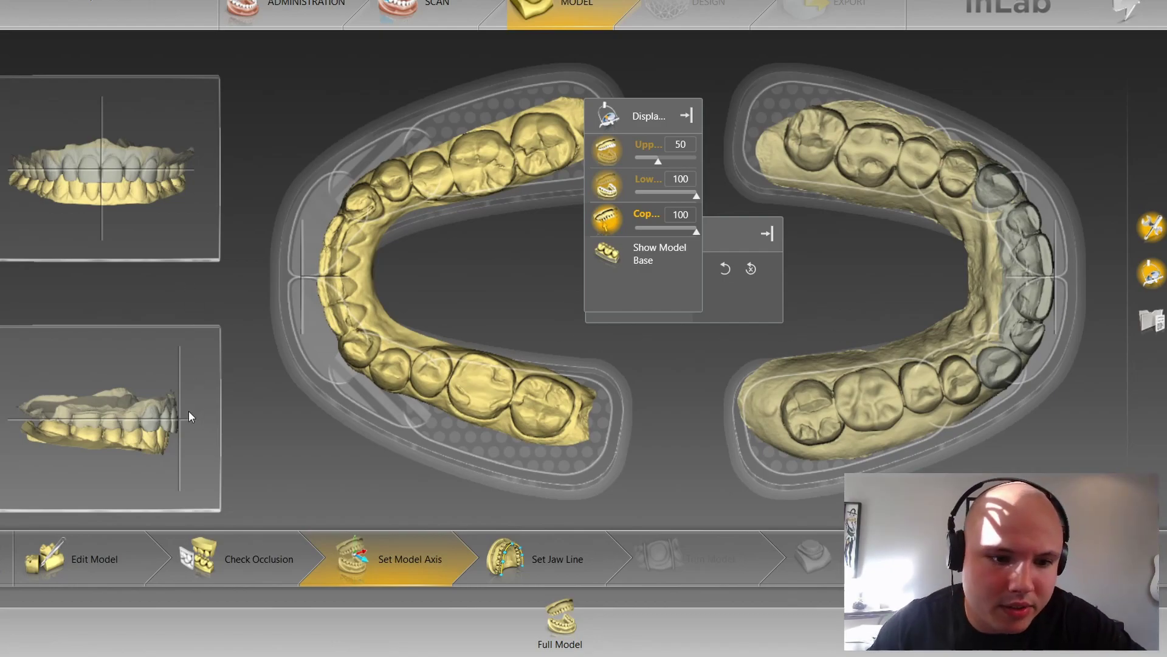
drag(189, 403, 189, 407)
Step: Fade the lower jaw to 20, fine-tune the models' tilt and position, then advance to Set Jaw Line
drag(697, 192, 611, 203)
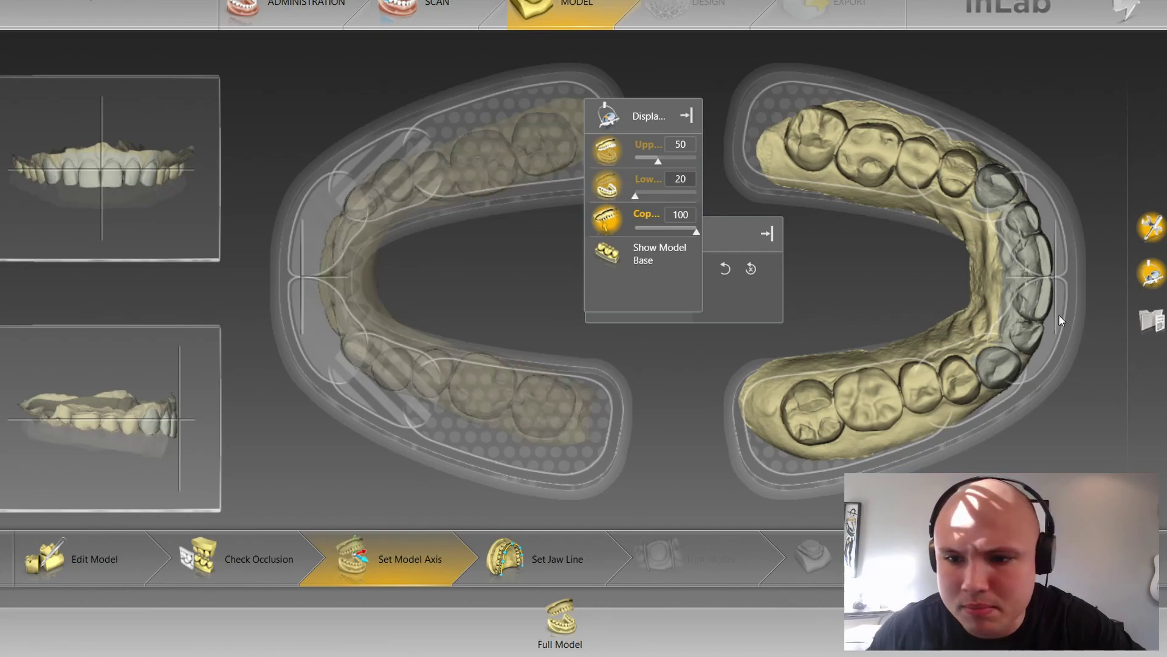
drag(1036, 314, 1035, 316)
drag(141, 216, 146, 263)
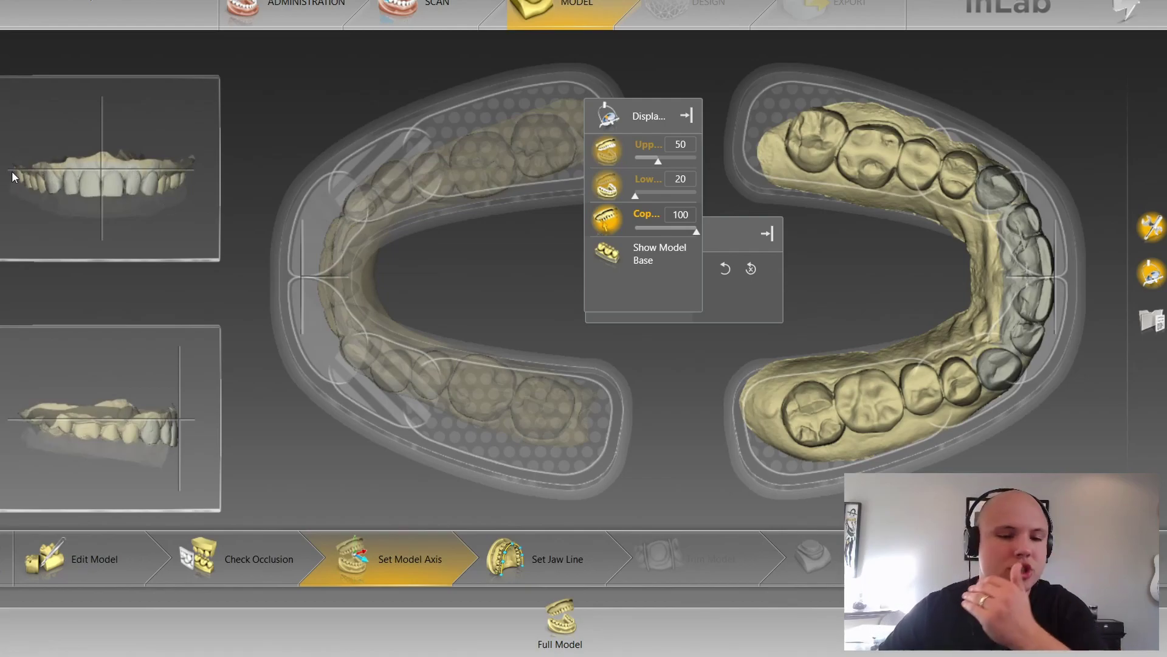
drag(140, 205, 162, 128)
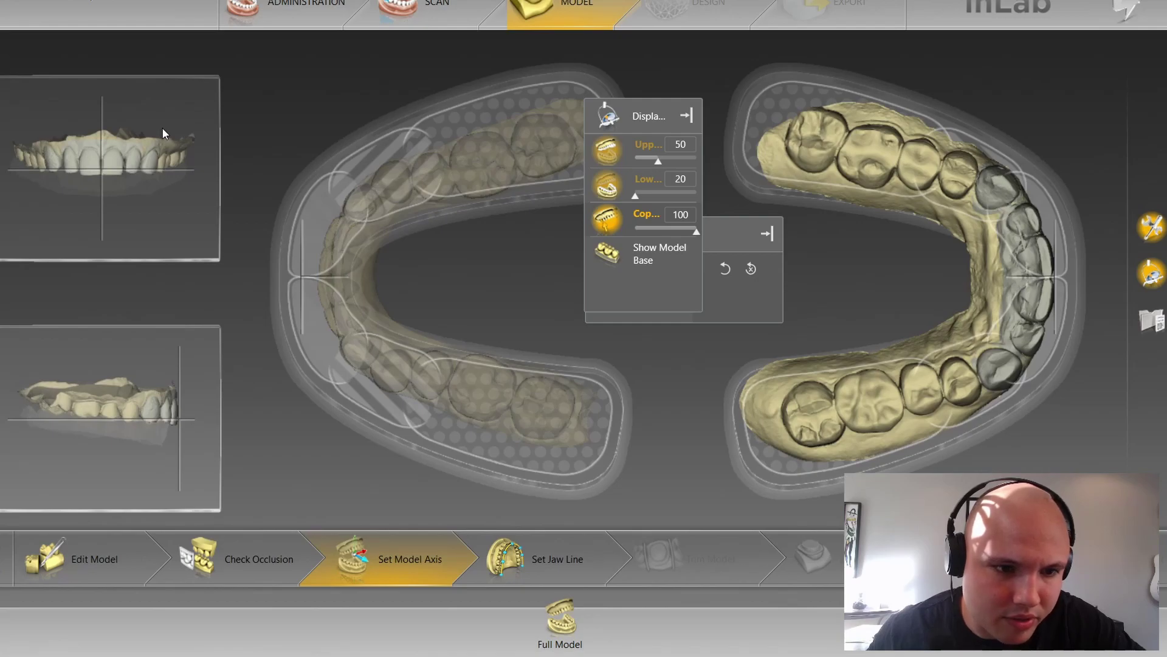
drag(191, 390, 181, 363)
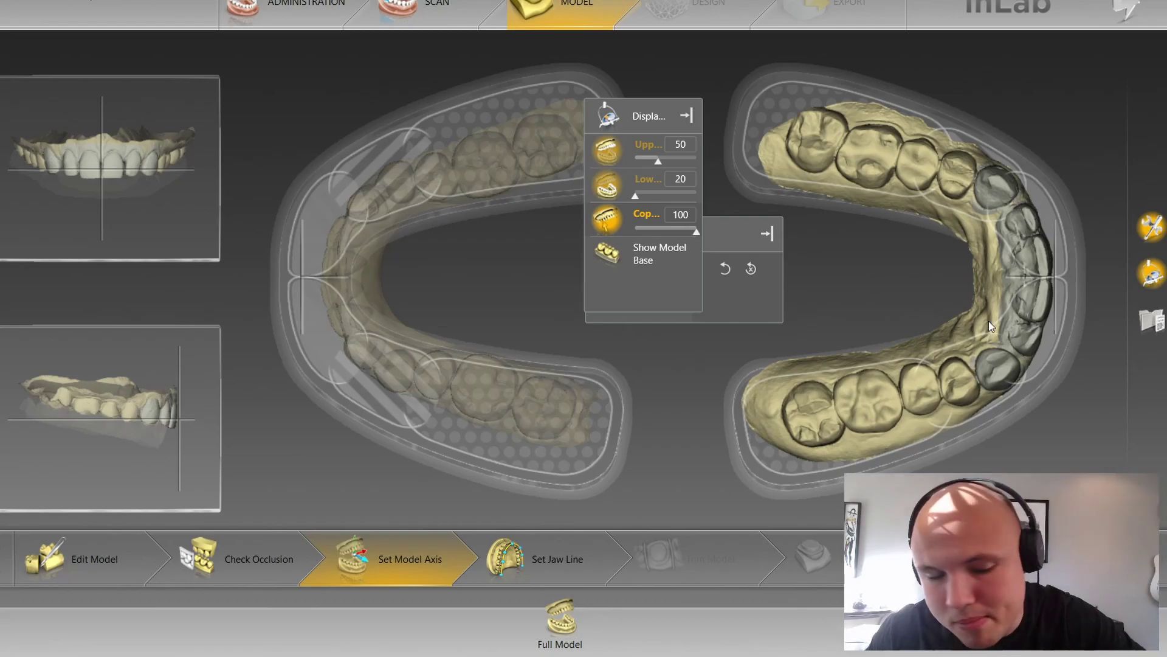
drag(993, 321, 993, 327)
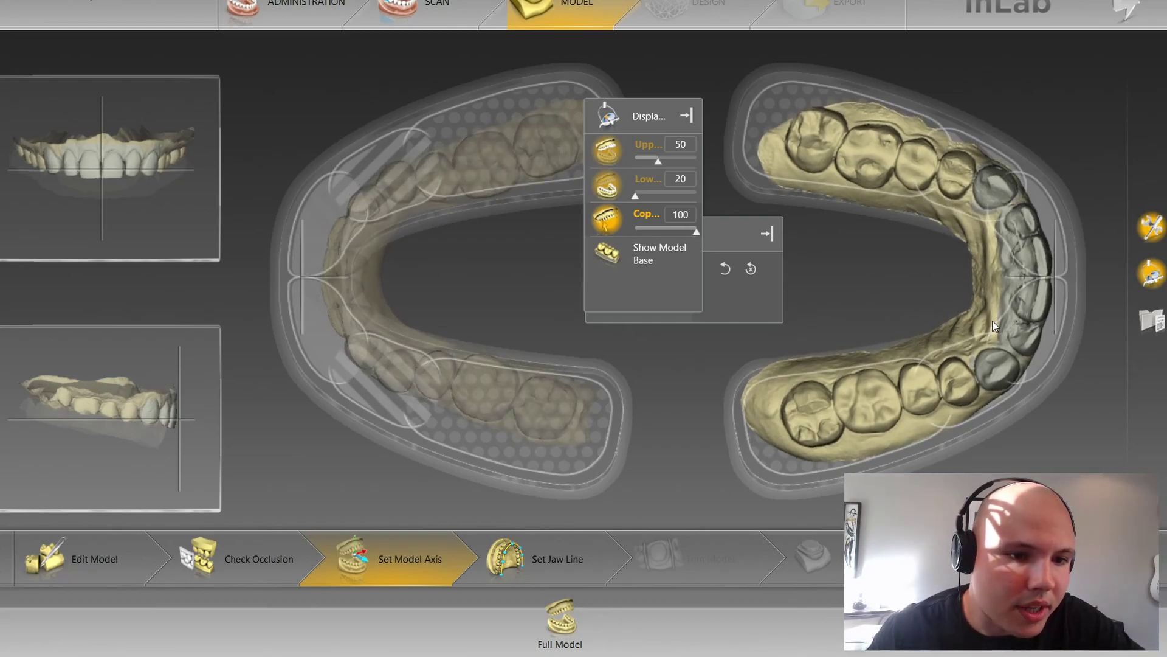
click(571, 550)
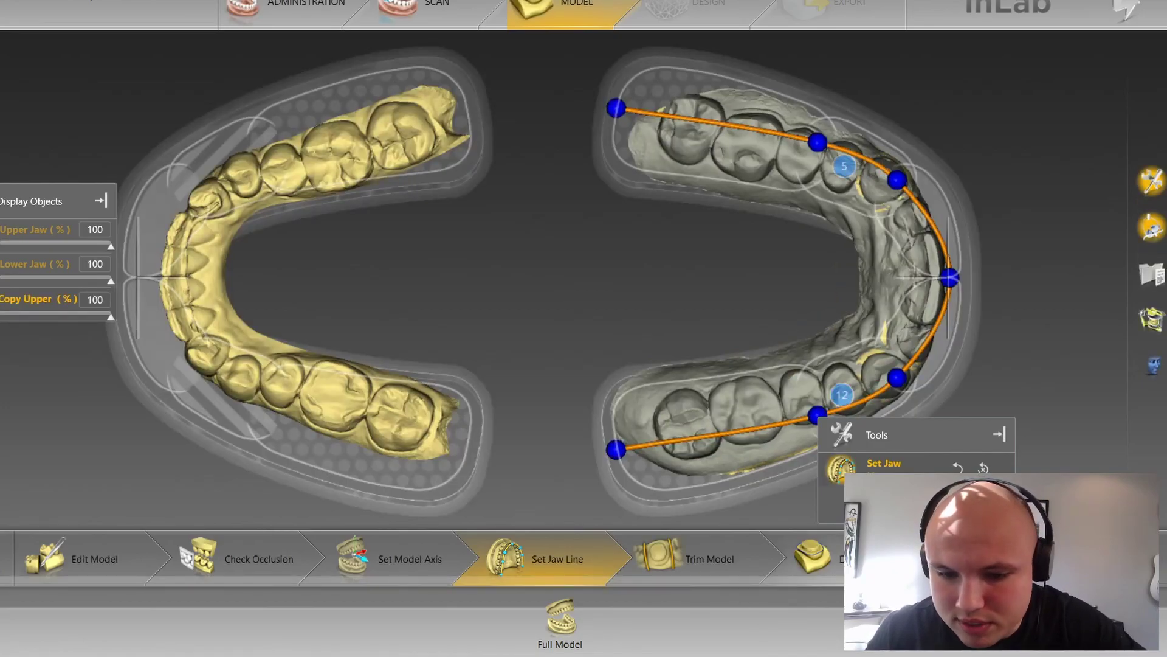
Step: Advance to the Draw Margin step for tracing abutment tooth 5's margin
click(837, 584)
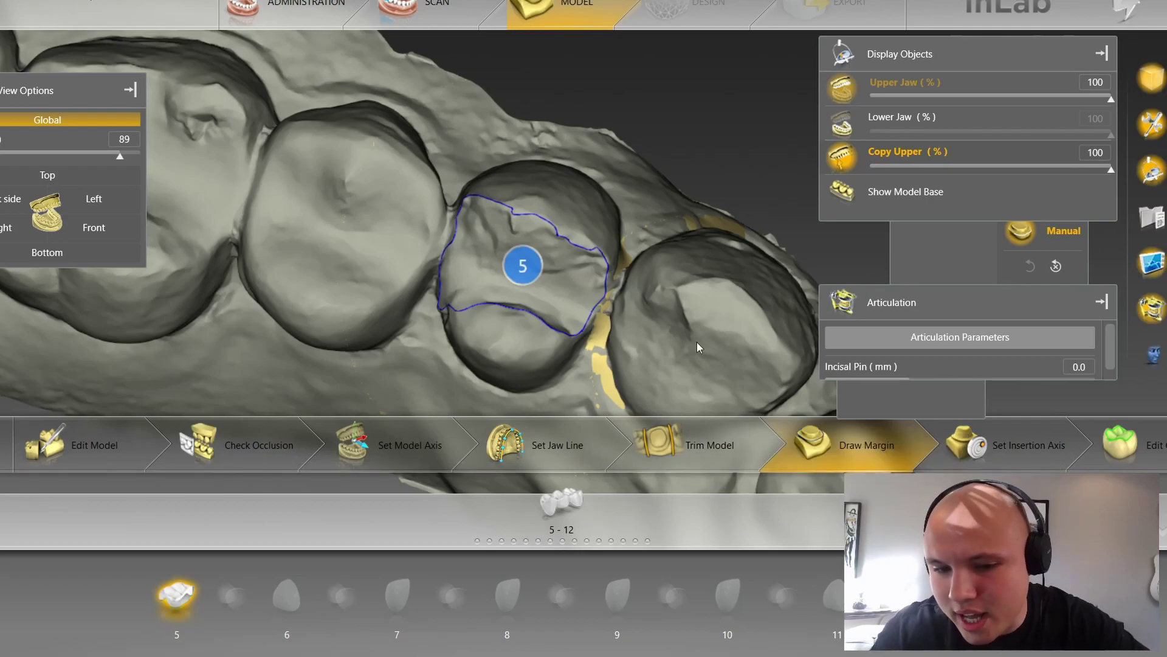
Step: Clear tooth 5's margin and redraw it as a closed point-by-point loop
click(1057, 268)
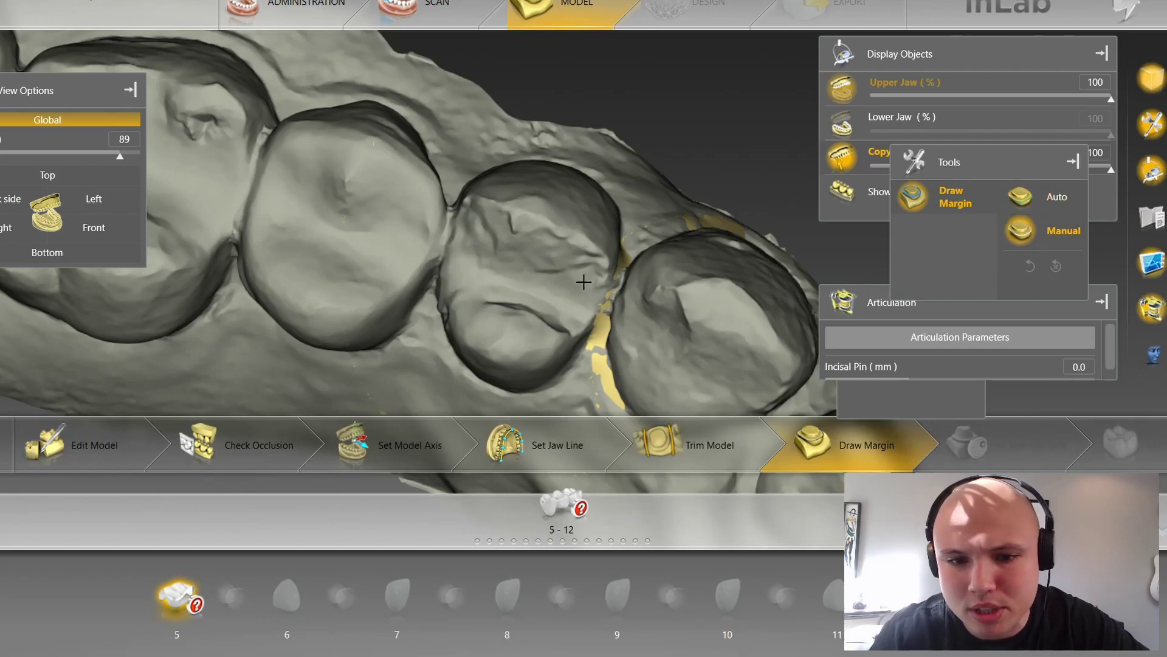
scroll(552, 273, up, 2)
double_click(569, 280)
click(553, 223)
click(458, 212)
click(431, 279)
click(439, 346)
click(510, 371)
click(569, 280)
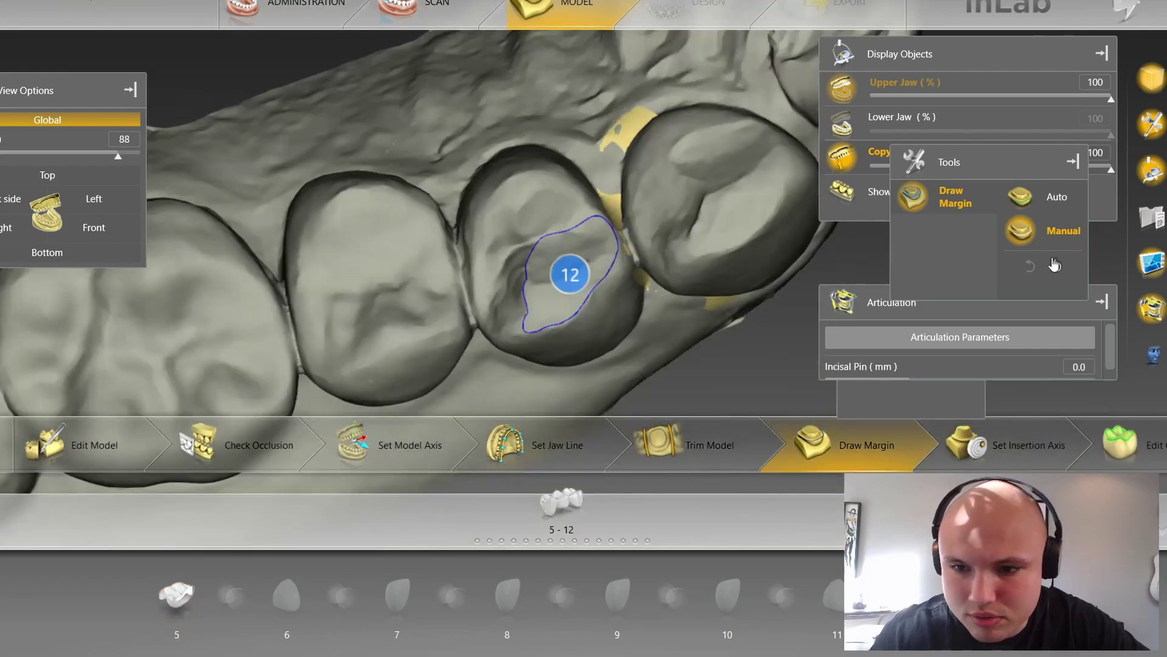
Step: Redraw tooth 12's margin as a closed loop and advance to the Set Insertion Axis step
click(1061, 230)
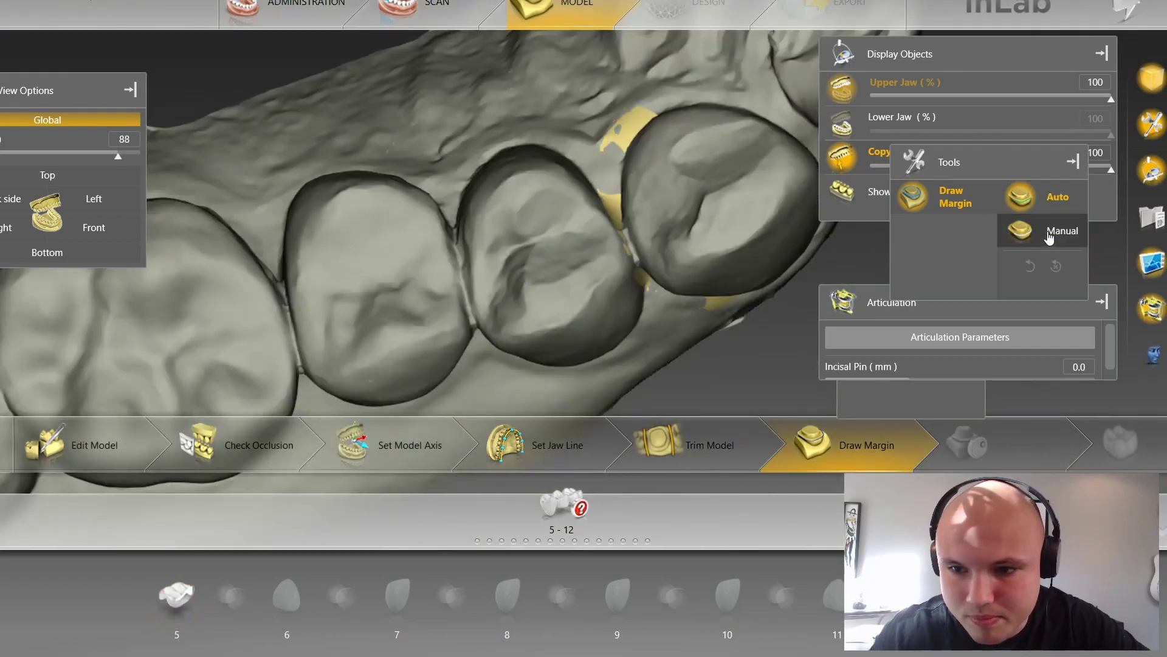
scroll(523, 227, up, 2)
click(578, 178)
click(495, 157)
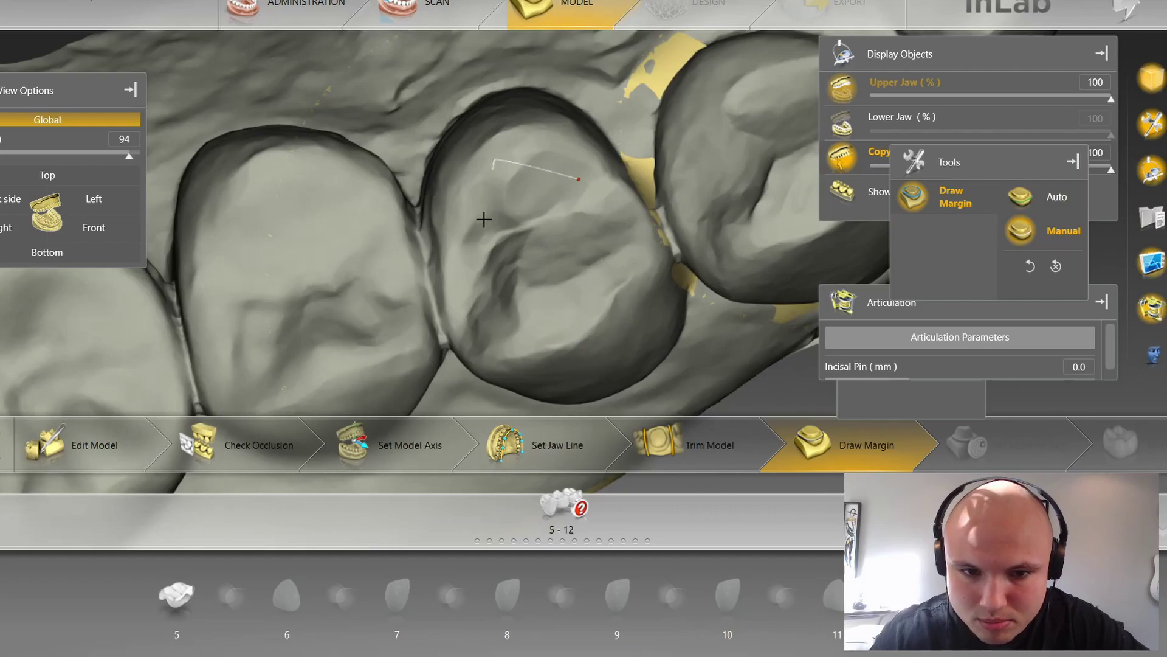
click(522, 288)
click(589, 234)
click(578, 177)
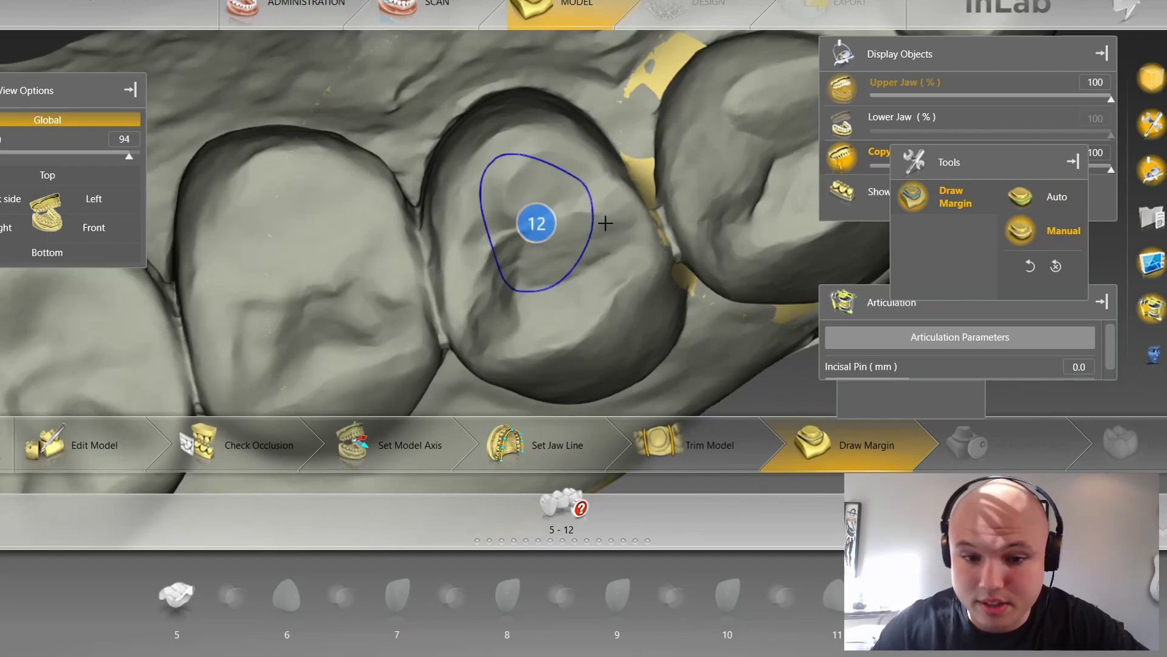
click(1003, 443)
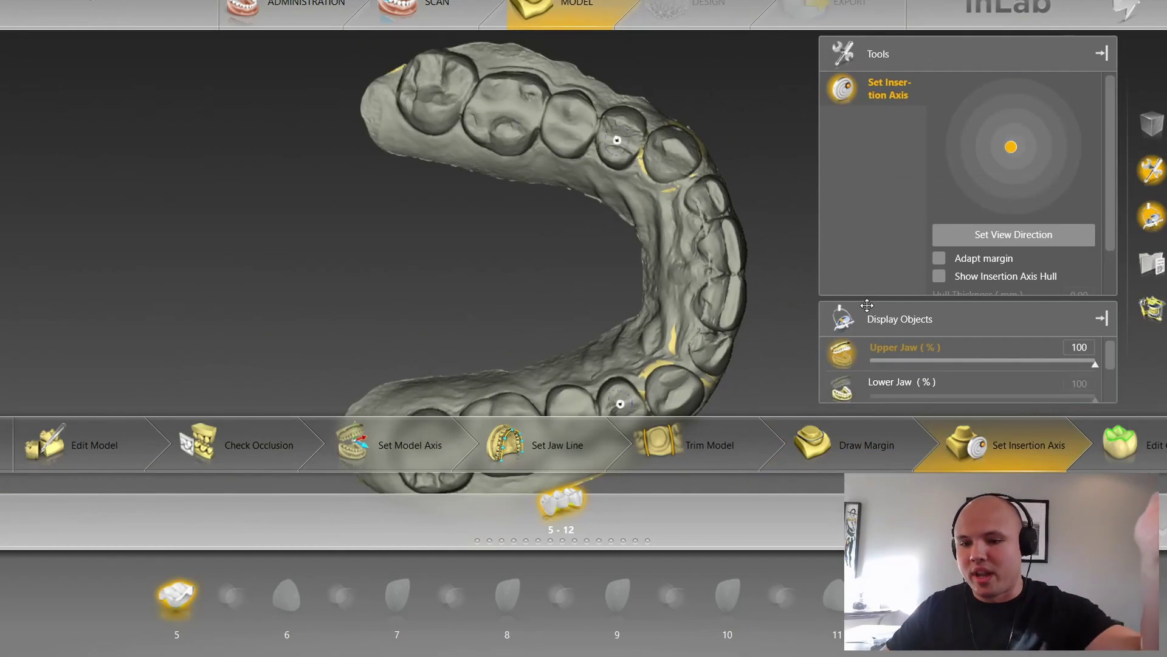
drag(1039, 470, 1124, 470)
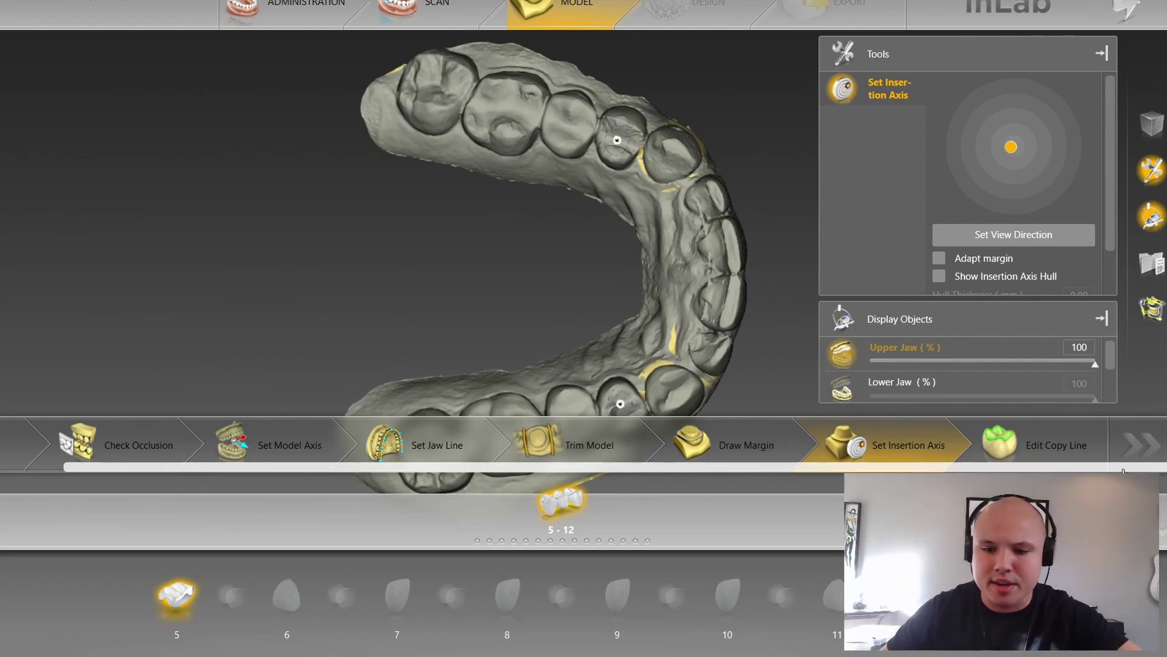
Step: Change the 5–12 bridge design from Copy to Anatomic in Administration, then return to Model
click(341, 26)
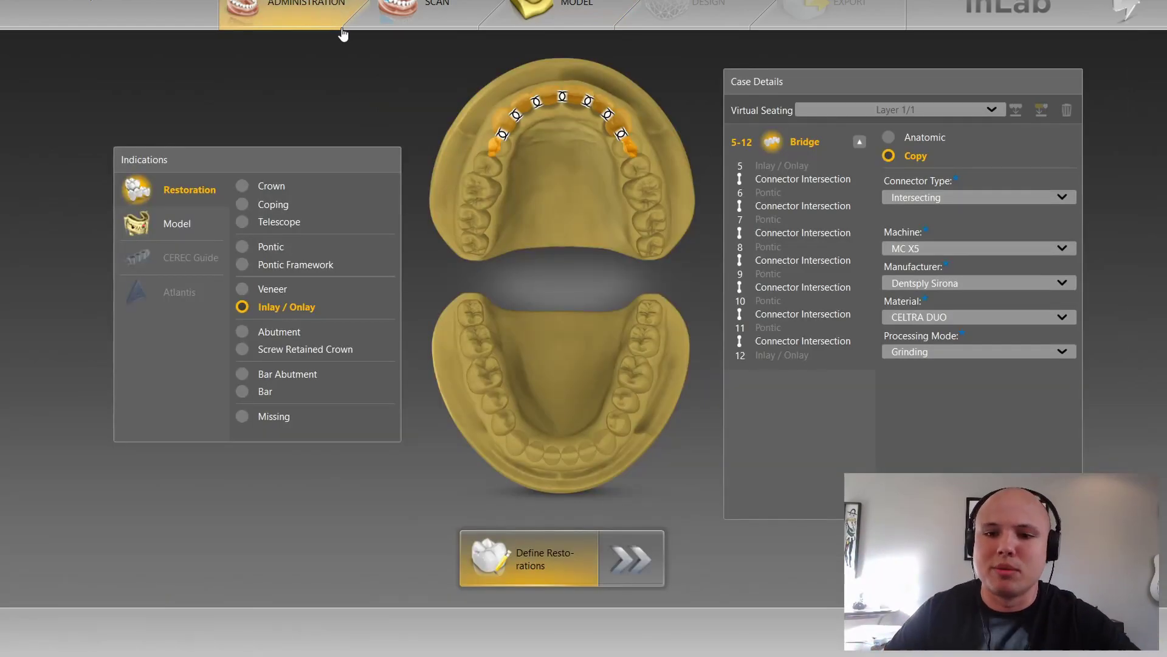
click(889, 138)
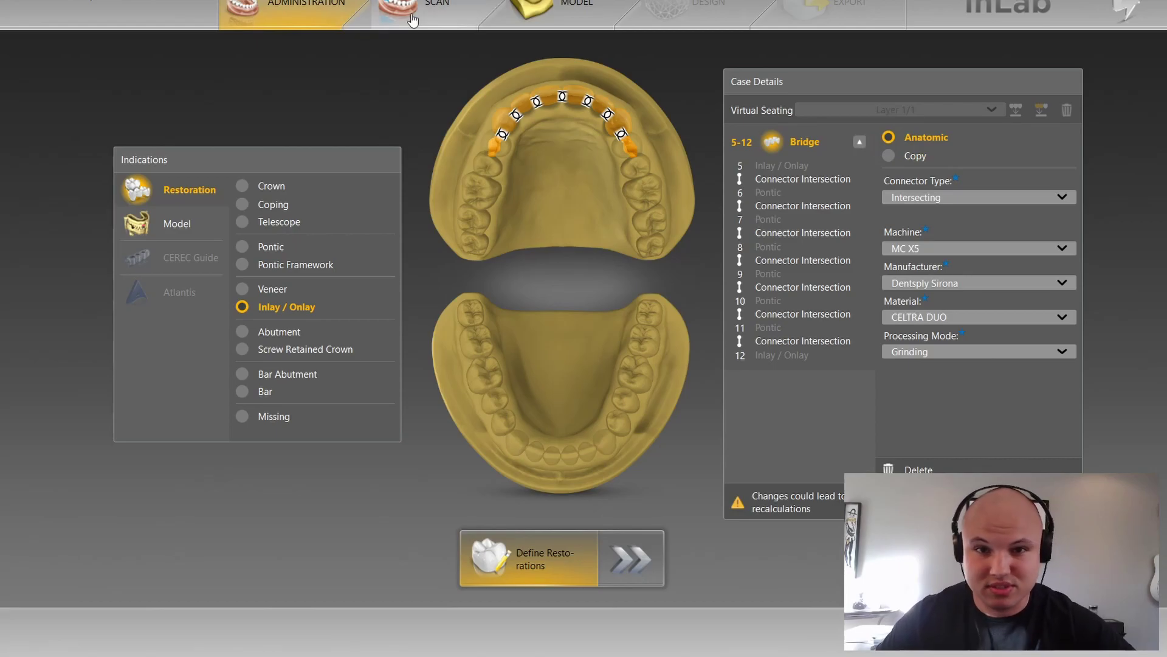
click(588, 26)
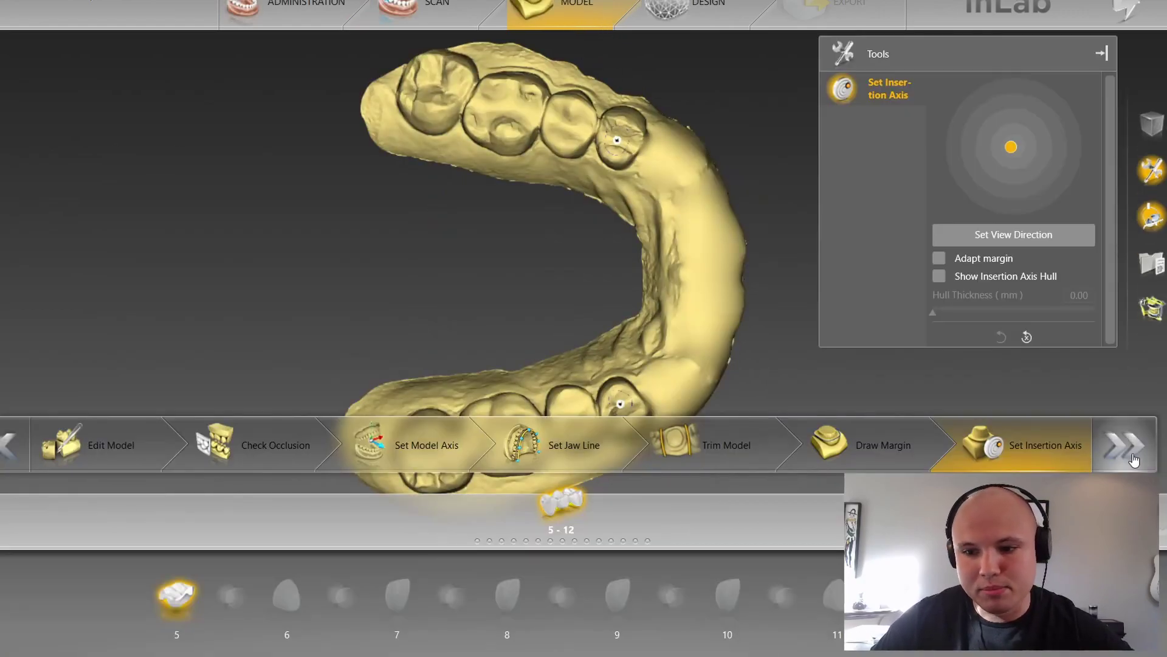
Step: In the Design stage, set tooth 5's spacer and marginal adhesive gap to 0
click(1116, 428)
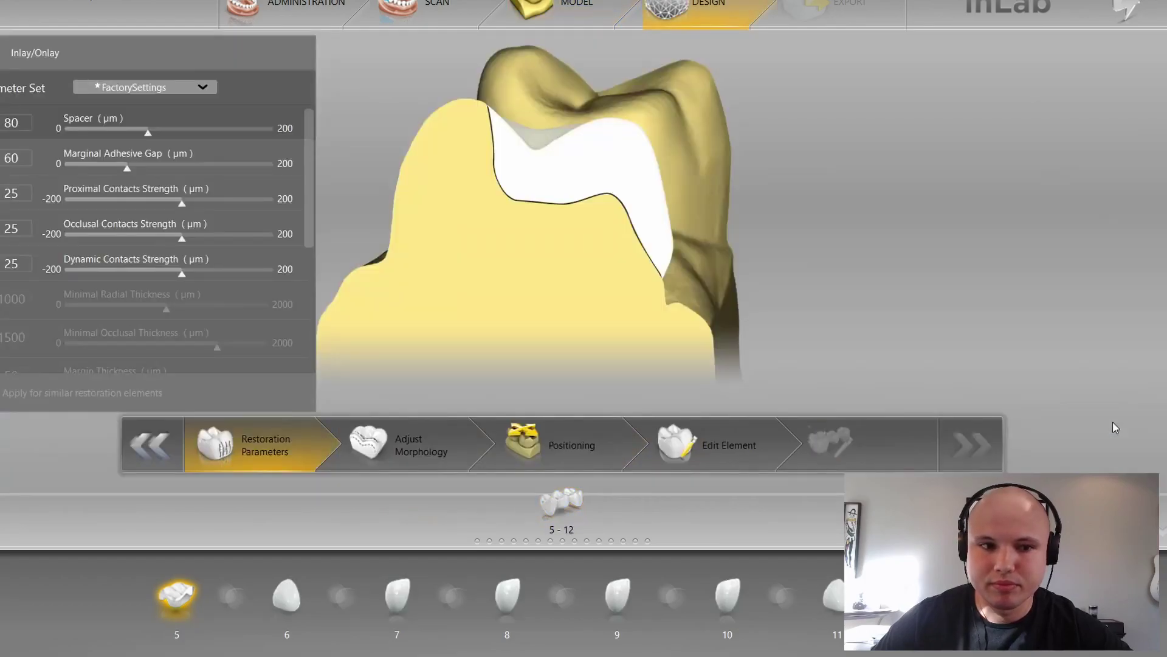
drag(148, 132, 65, 131)
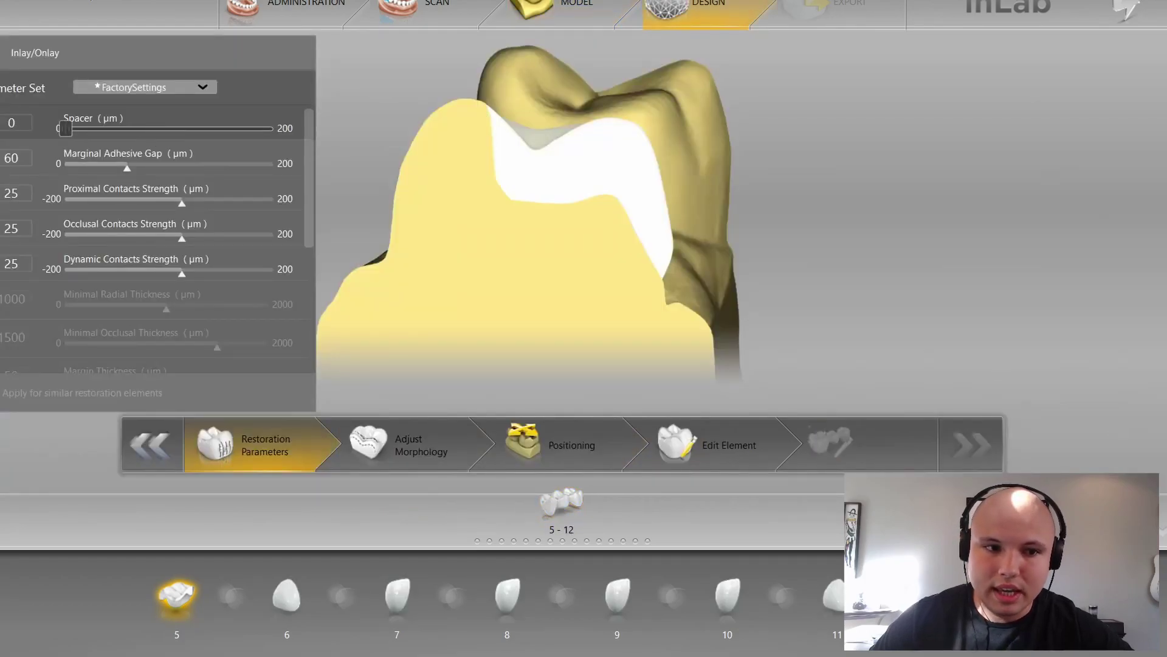
drag(127, 167, 65, 167)
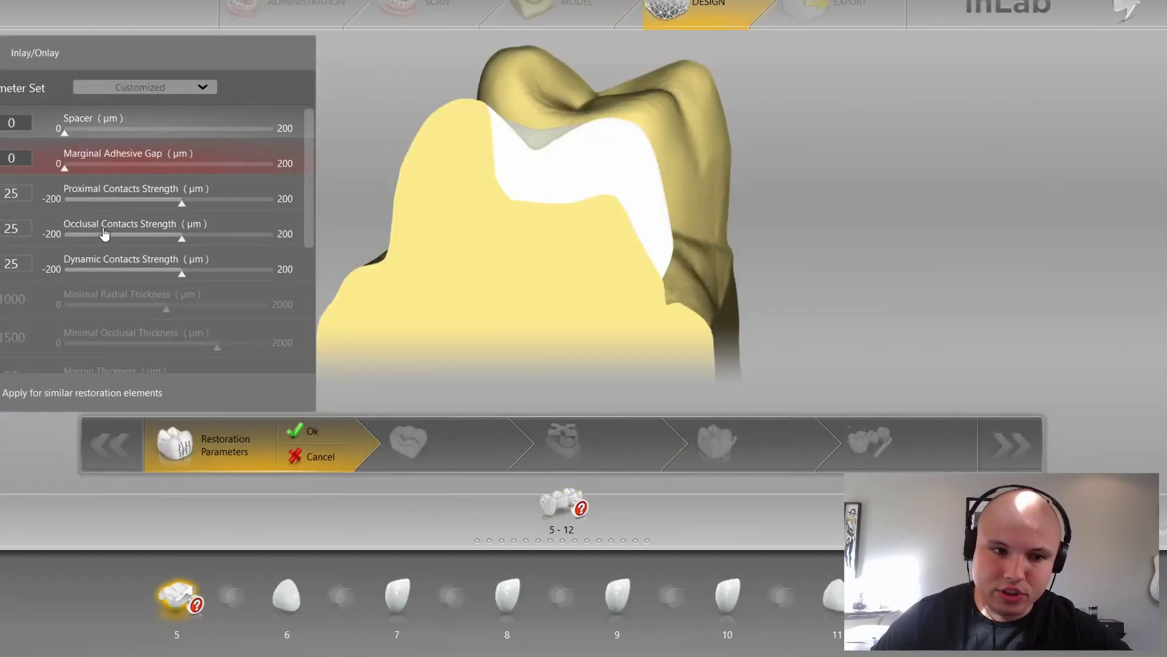
scroll(157, 260, down, 2)
scroll(158, 260, up, 1)
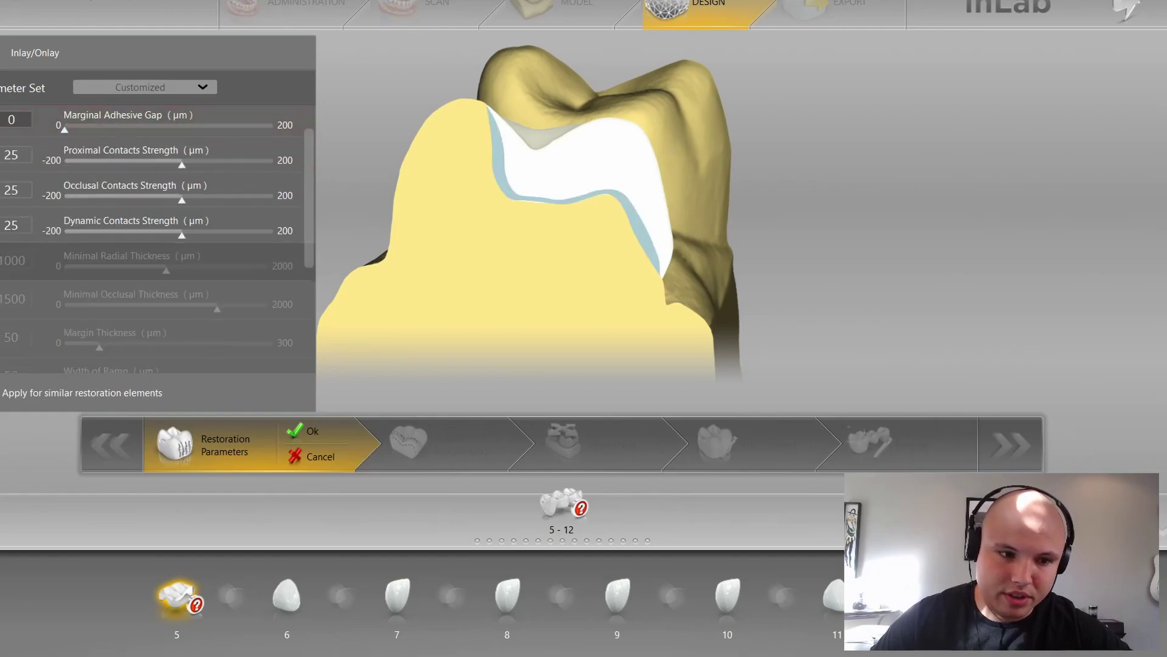
Step: Unlock and zero tooth 5's radial, occlusal and margin thickness and ramp width, then confirm
click(158, 261)
click(158, 296)
click(158, 331)
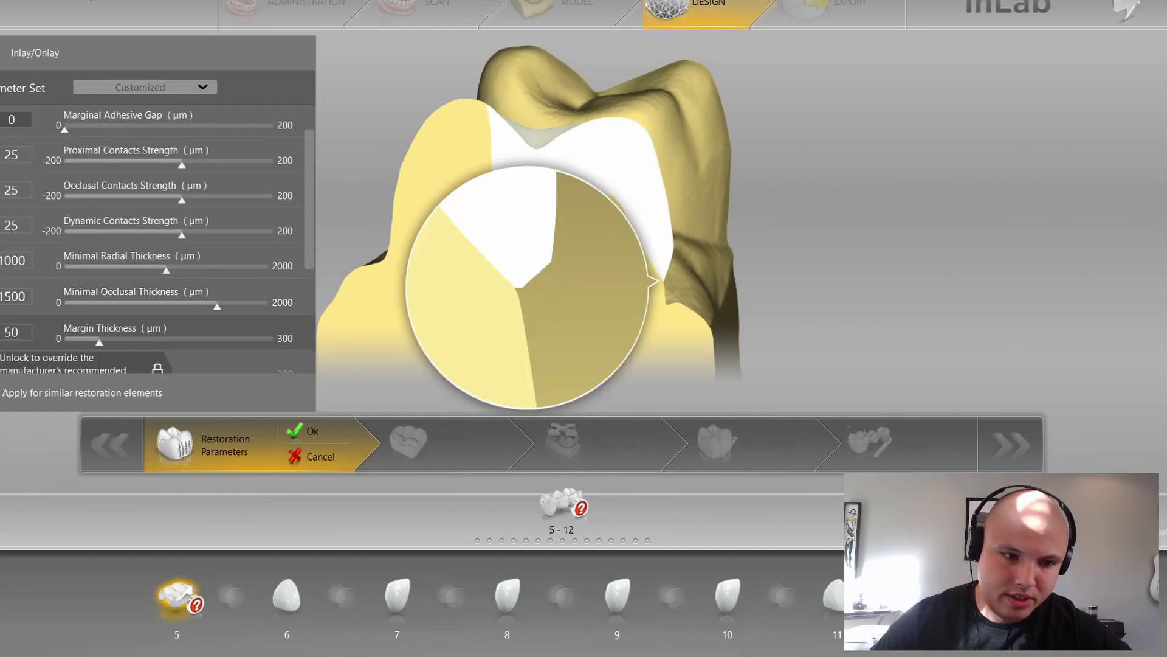
click(158, 367)
drag(166, 254, 64, 254)
drag(217, 290, 65, 287)
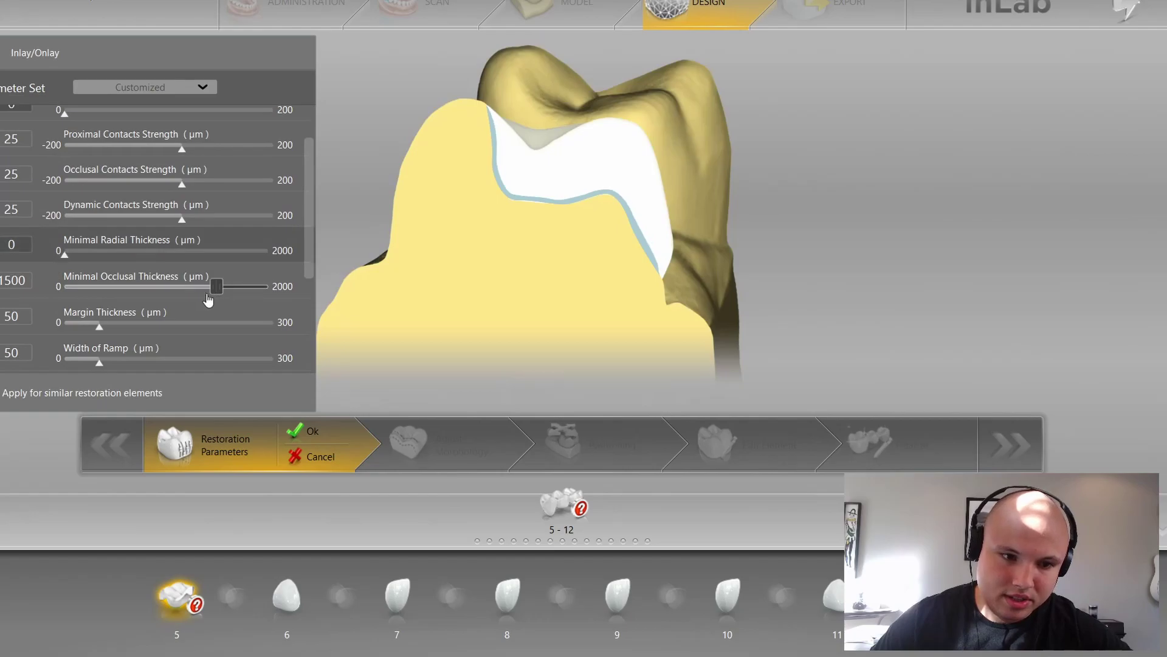
drag(101, 327, 63, 327)
scroll(115, 316, down, 2)
drag(105, 292, 62, 291)
scroll(176, 285, up, 2)
scroll(158, 287, down, 1)
scroll(155, 291, down, 4)
mouse_move(69, 329)
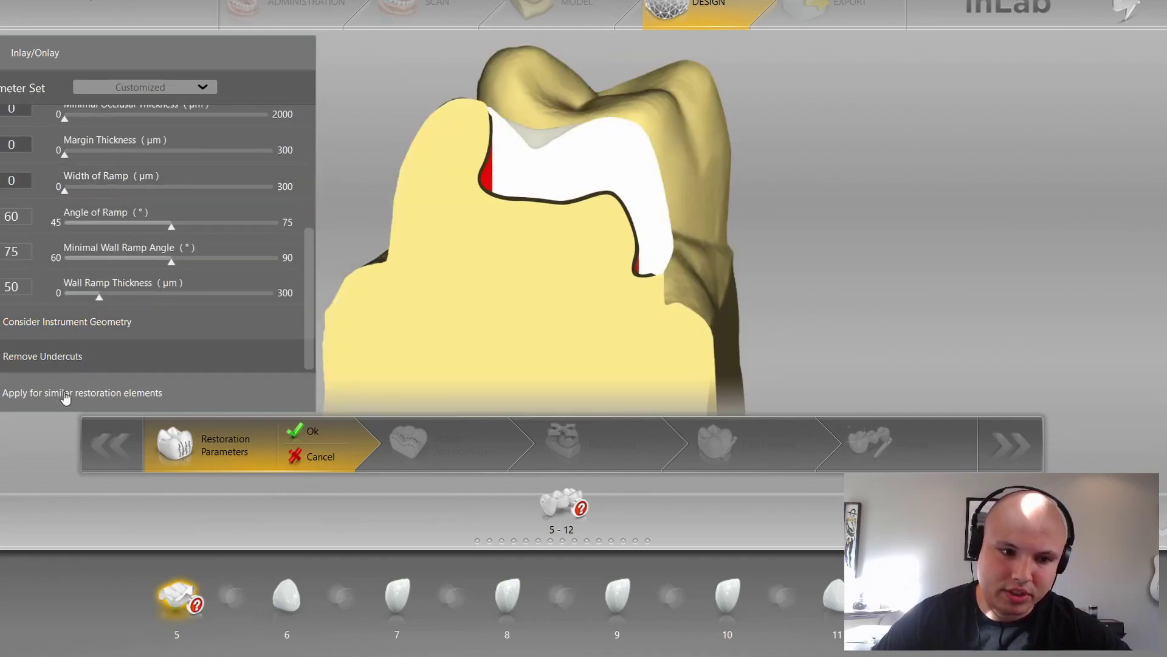
click(310, 431)
Step: Give pontic tooth 6 a gingival spacing of -2000, applied to all similar pontics
click(286, 595)
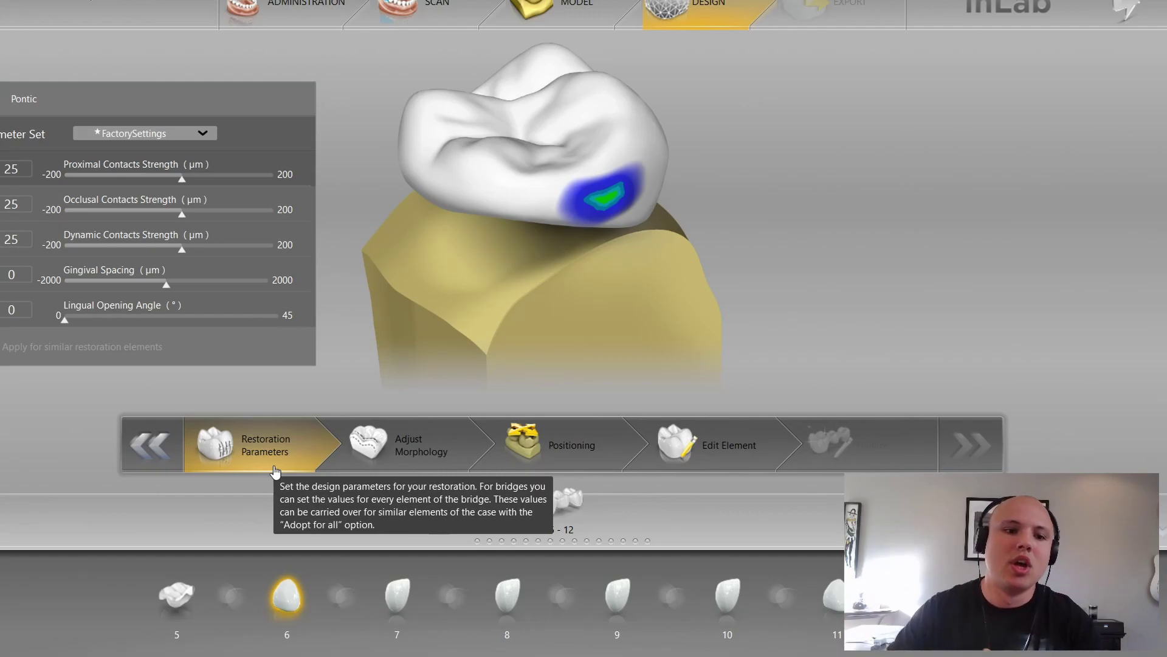
drag(166, 284, 65, 284)
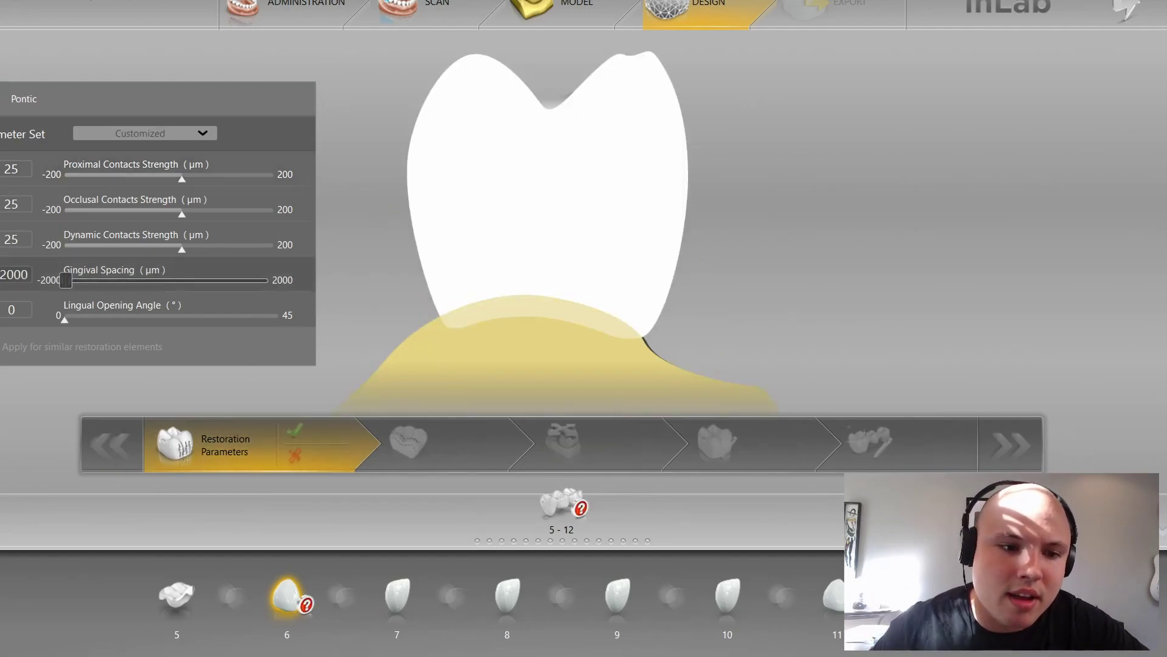
click(4, 349)
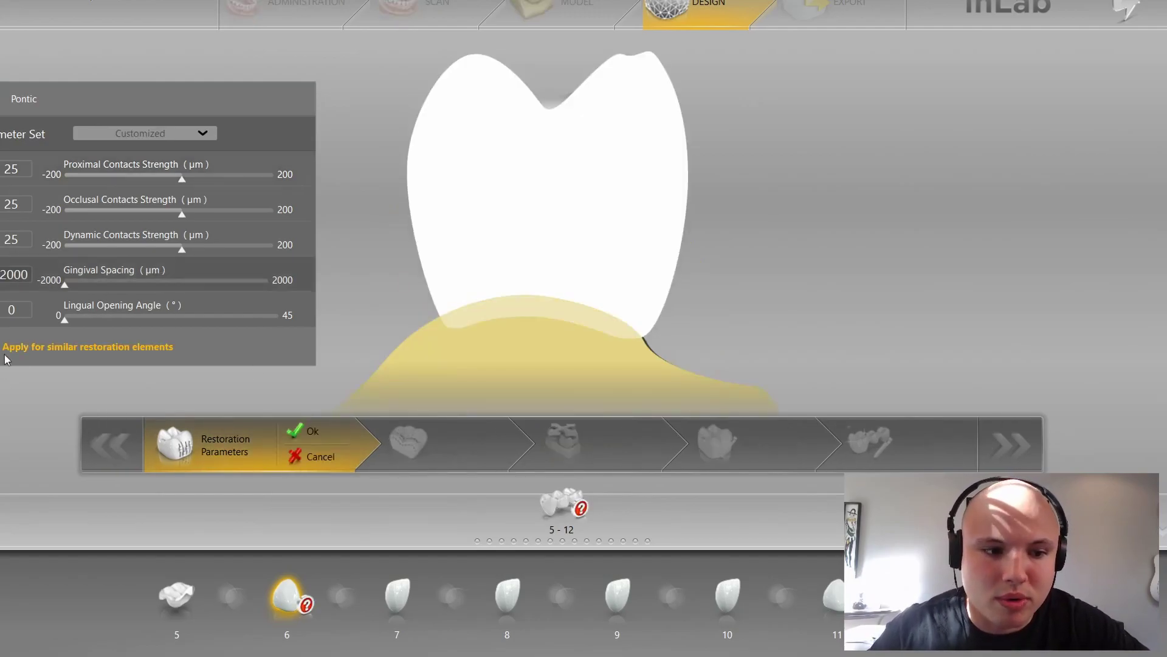
click(309, 432)
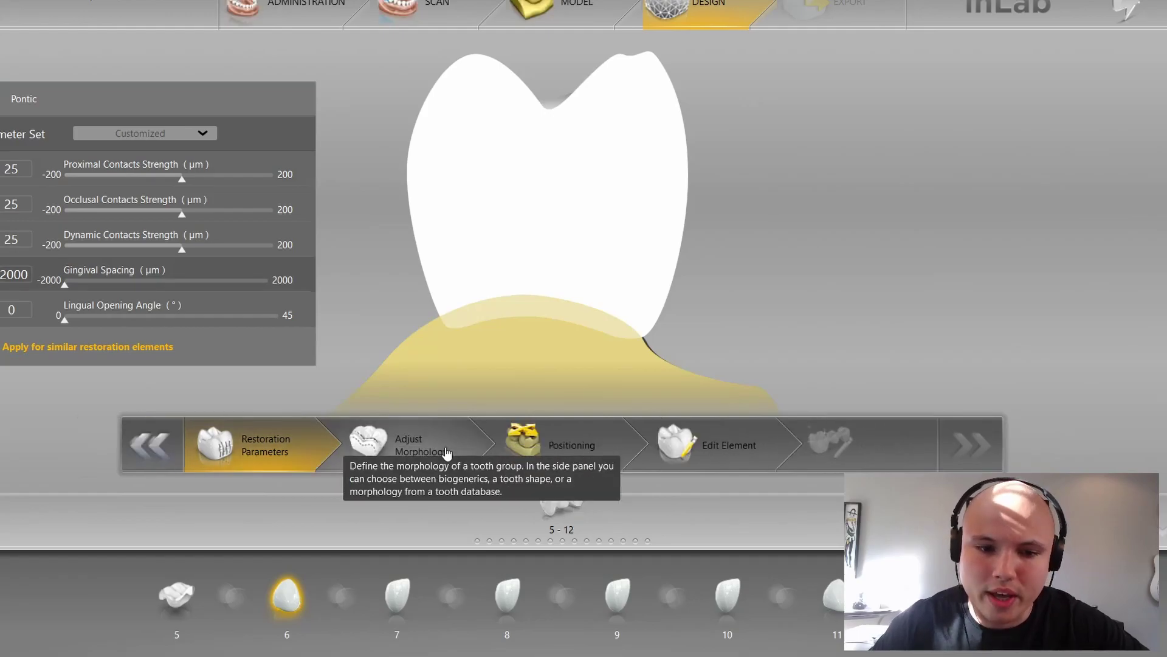
Step: Generate the bridge proposal in Adjust Morphology and view it from the front
click(444, 423)
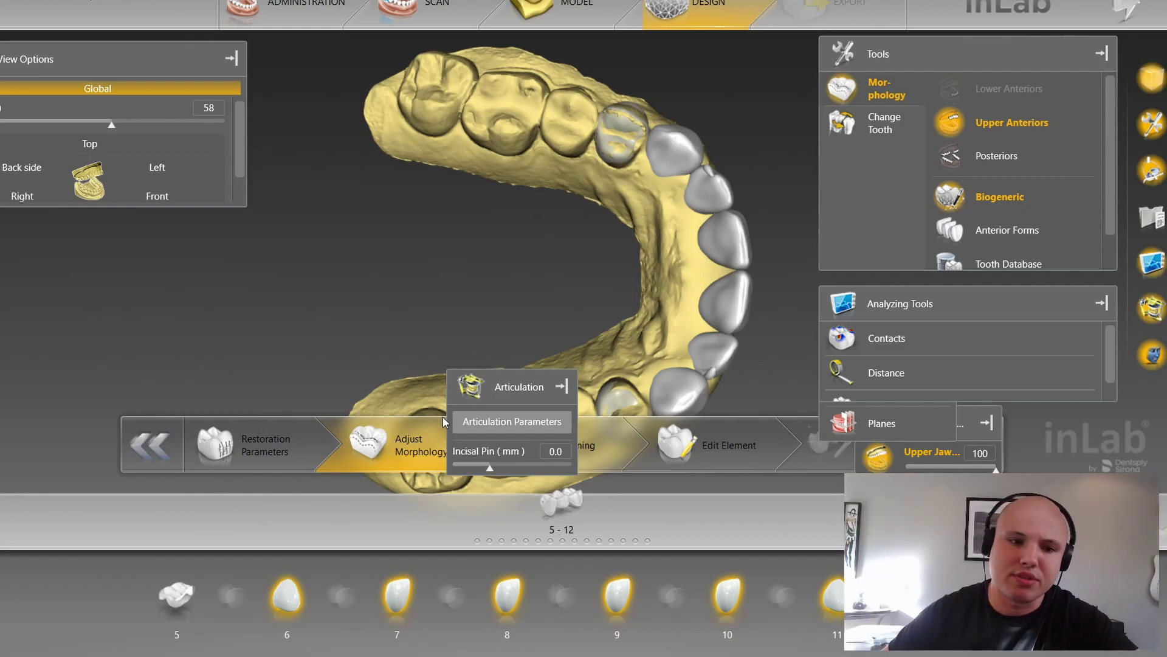
click(152, 191)
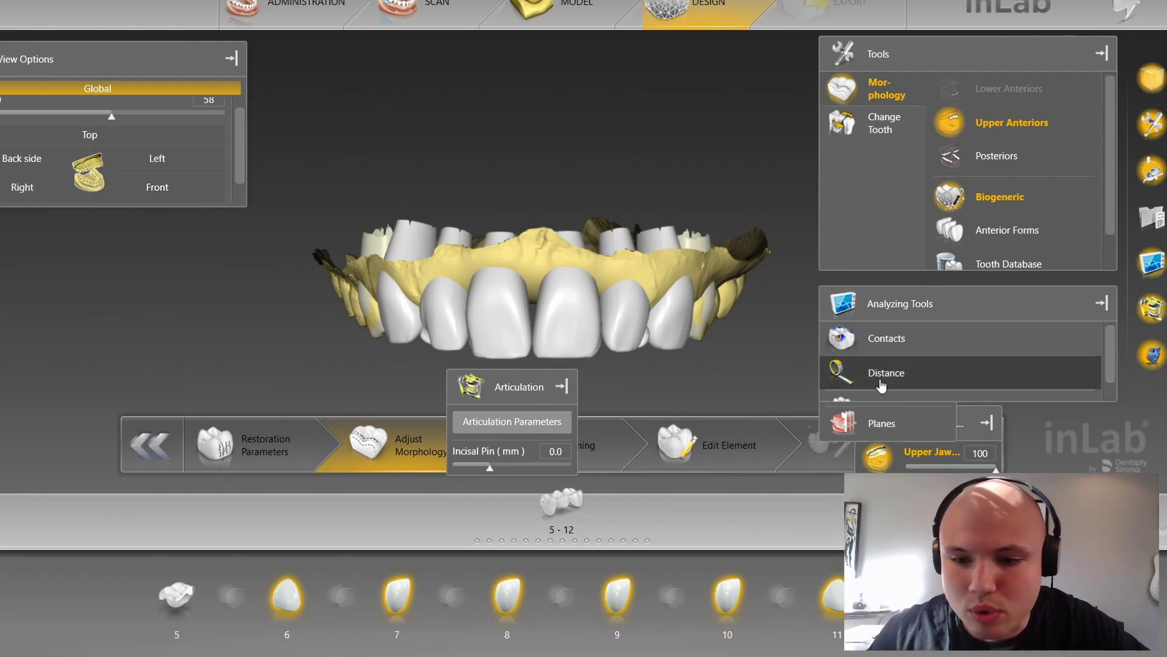
click(877, 517)
right_drag(601, 210, 605, 179)
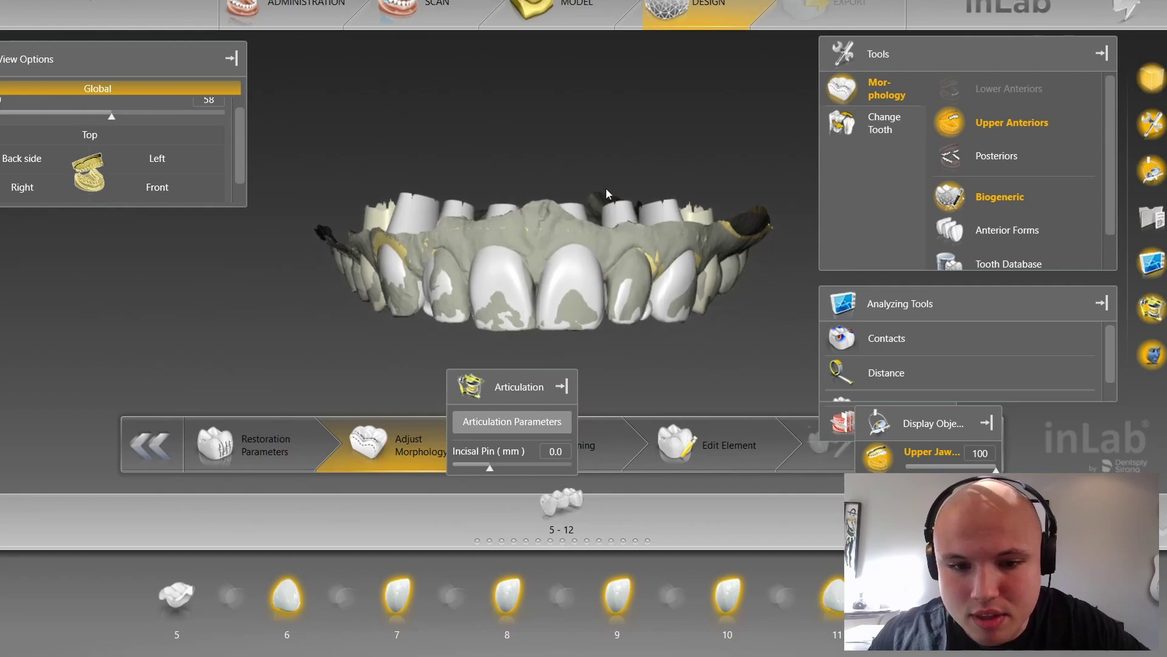
middle_drag(604, 178, 594, 301)
middle_drag(447, 331, 444, 309)
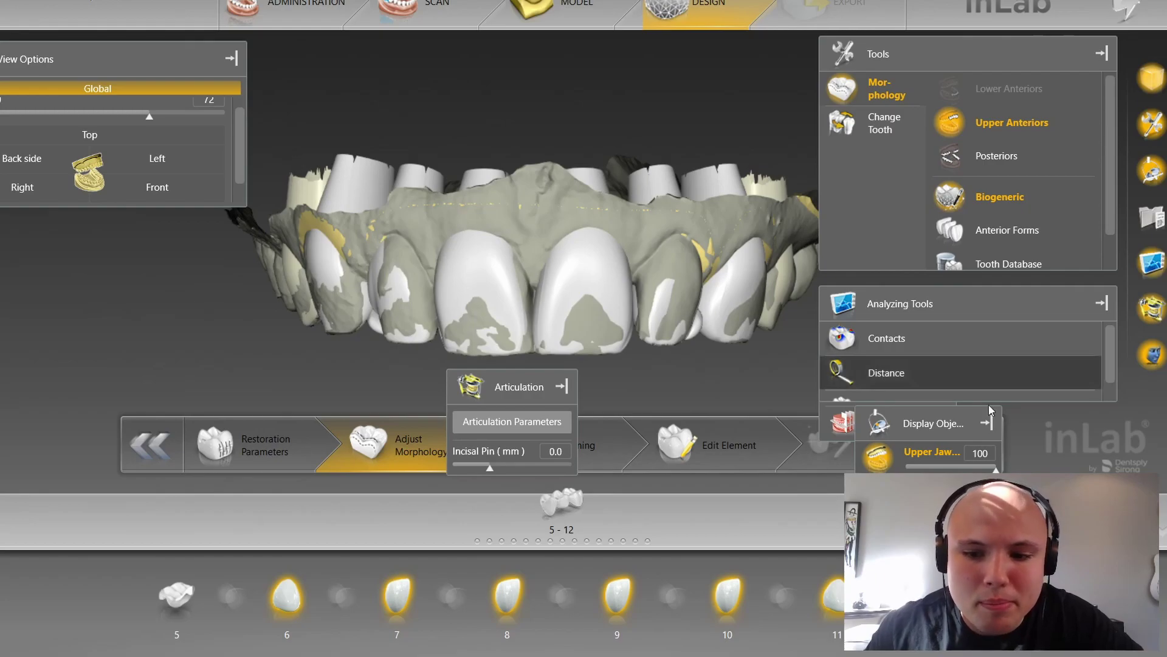
click(855, 442)
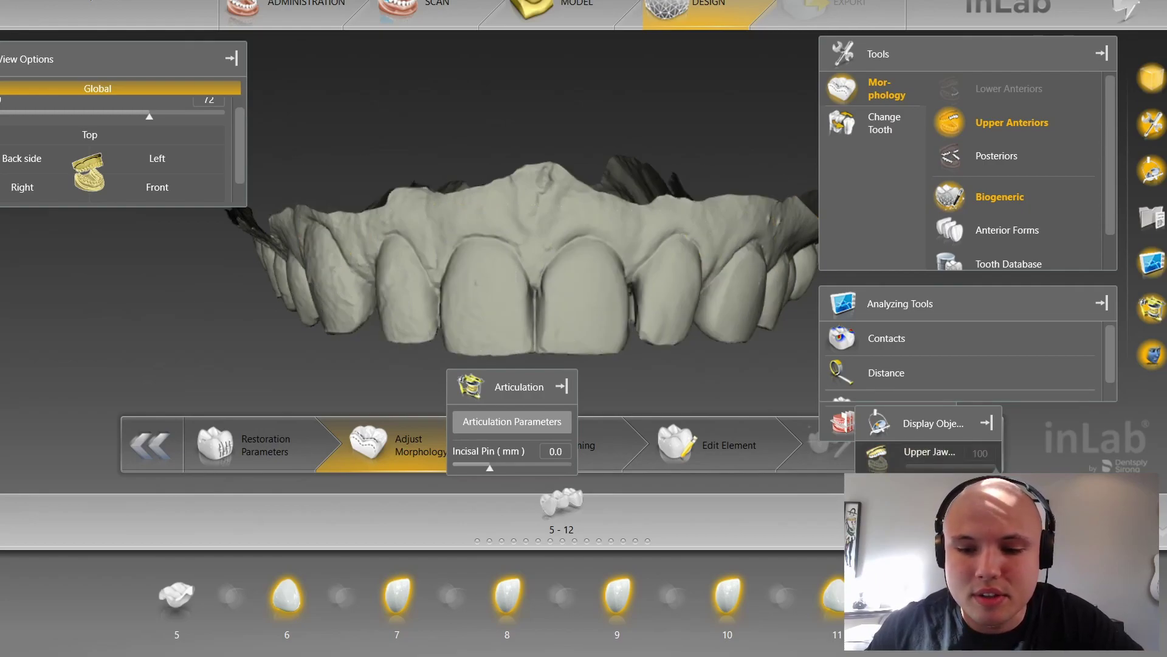
click(877, 456)
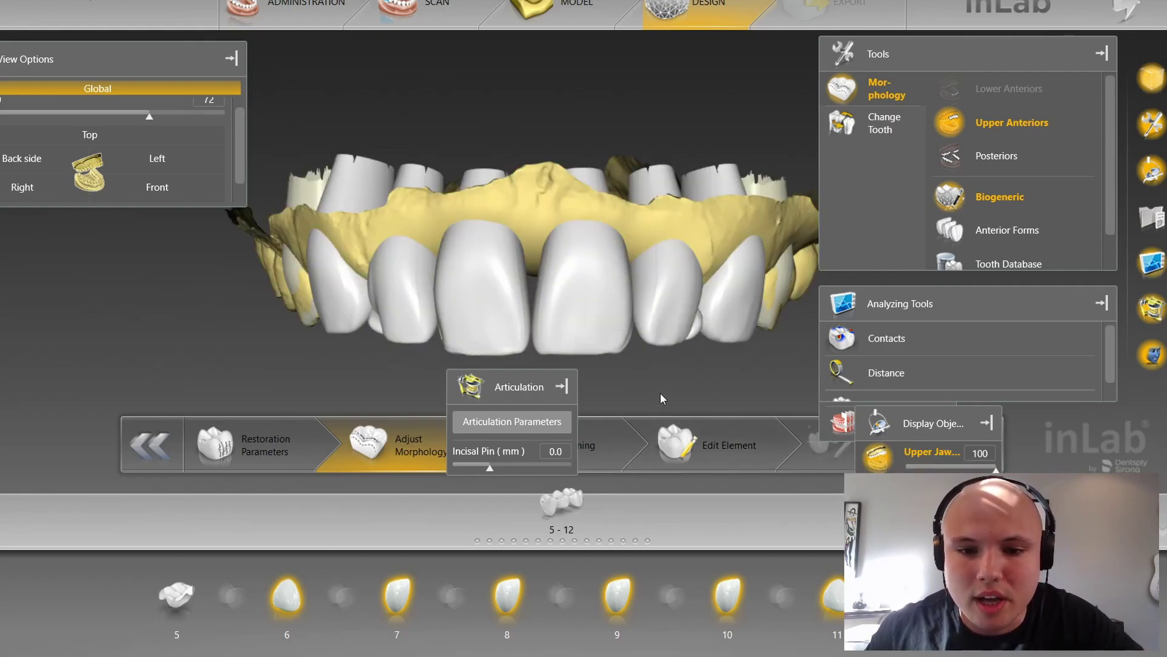
right_drag(682, 158, 633, 235)
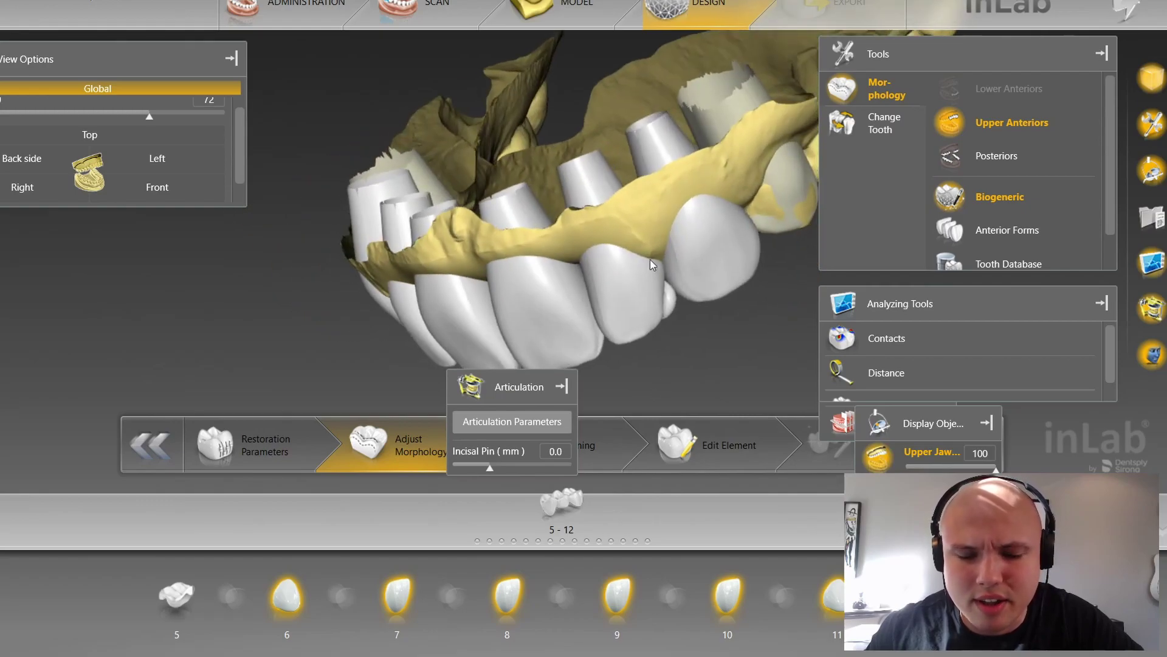
right_drag(711, 250, 697, 138)
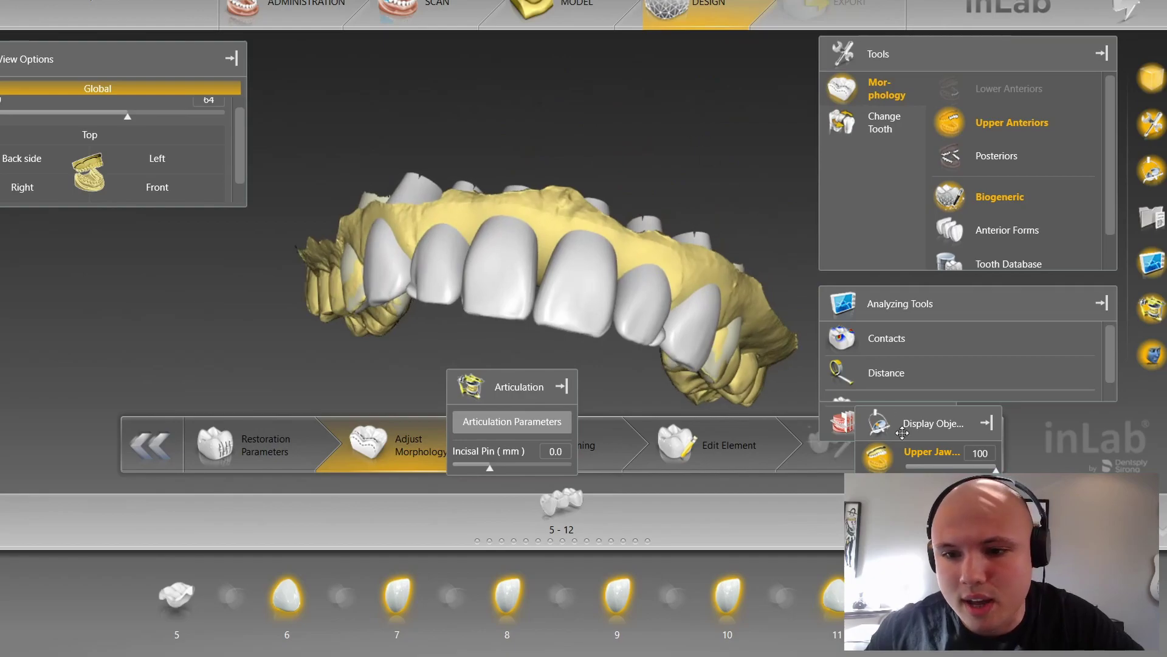
Step: Apply the Ovoid anterior tooth form to the bridge's front crowns
click(177, 190)
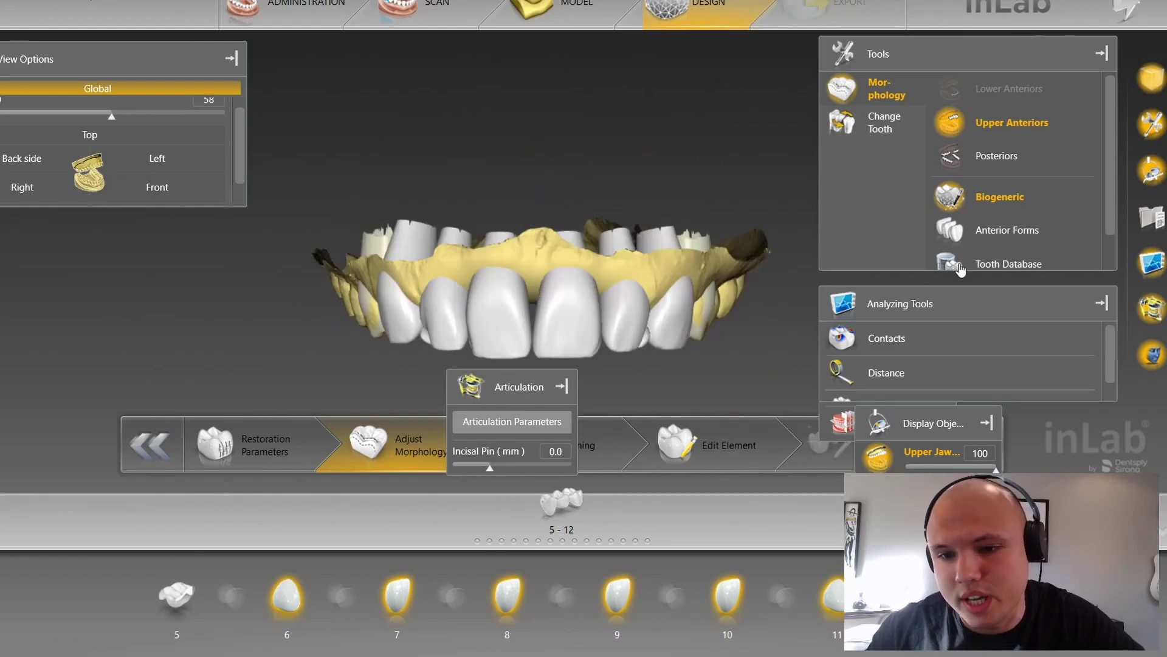
click(992, 260)
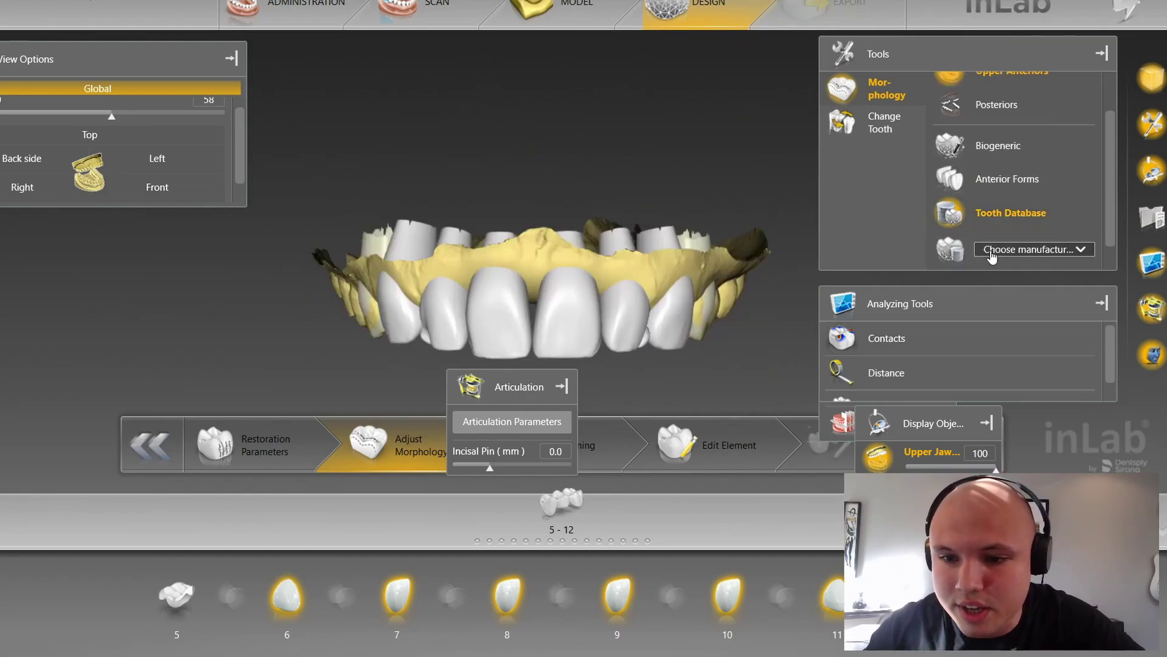
click(991, 180)
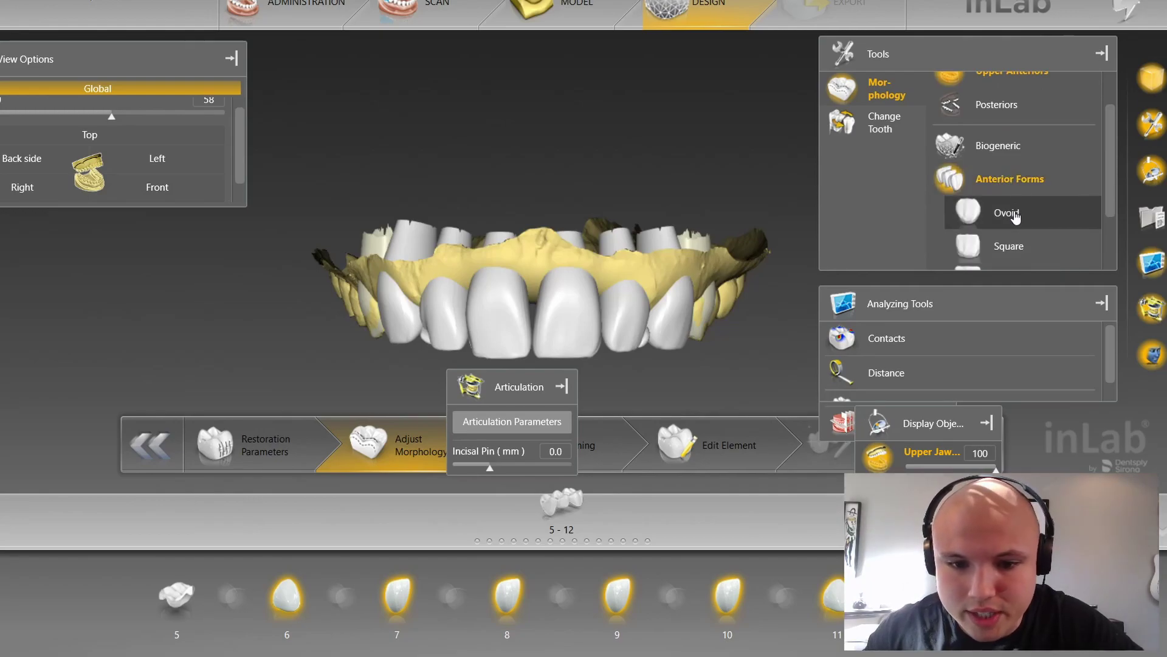
click(1008, 221)
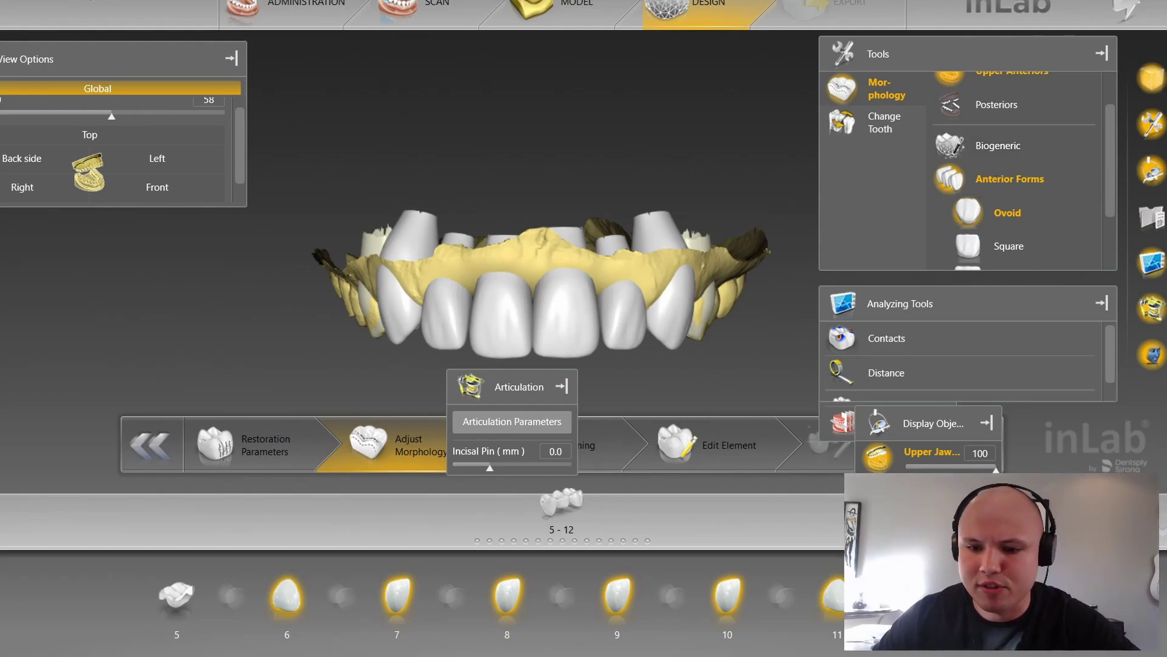
Step: Toggle restorations and upper jaw scan, orbit to check biting surfaces, then restore front view
click(877, 456)
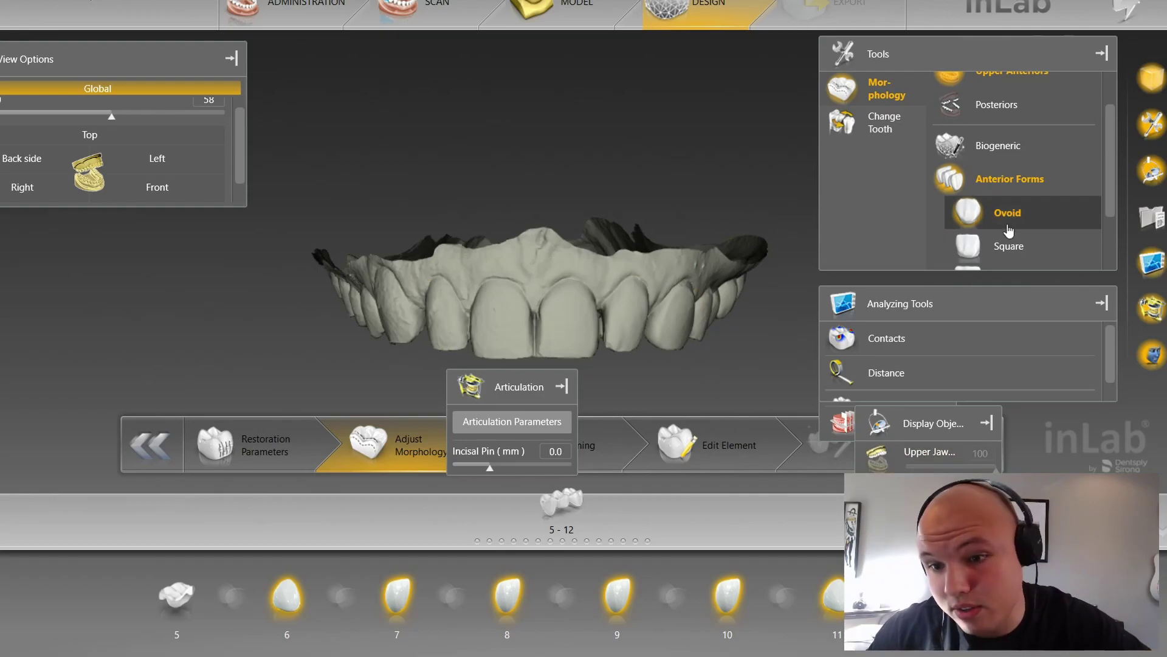
scroll(578, 256, down, 3)
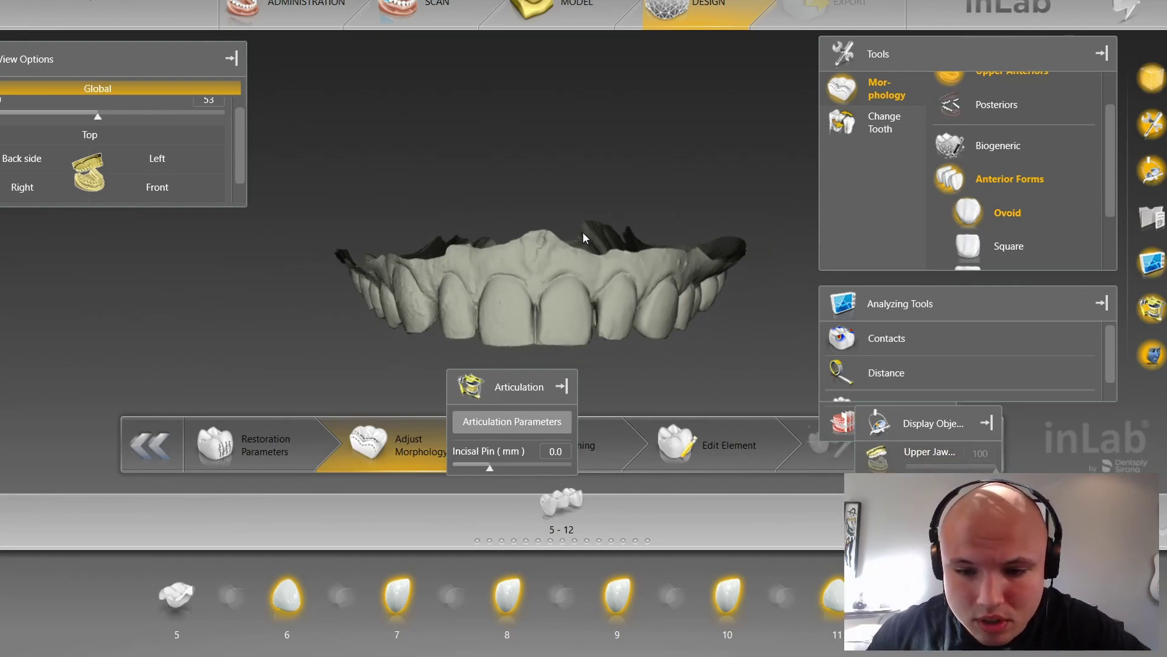
scroll(575, 286, up, 5)
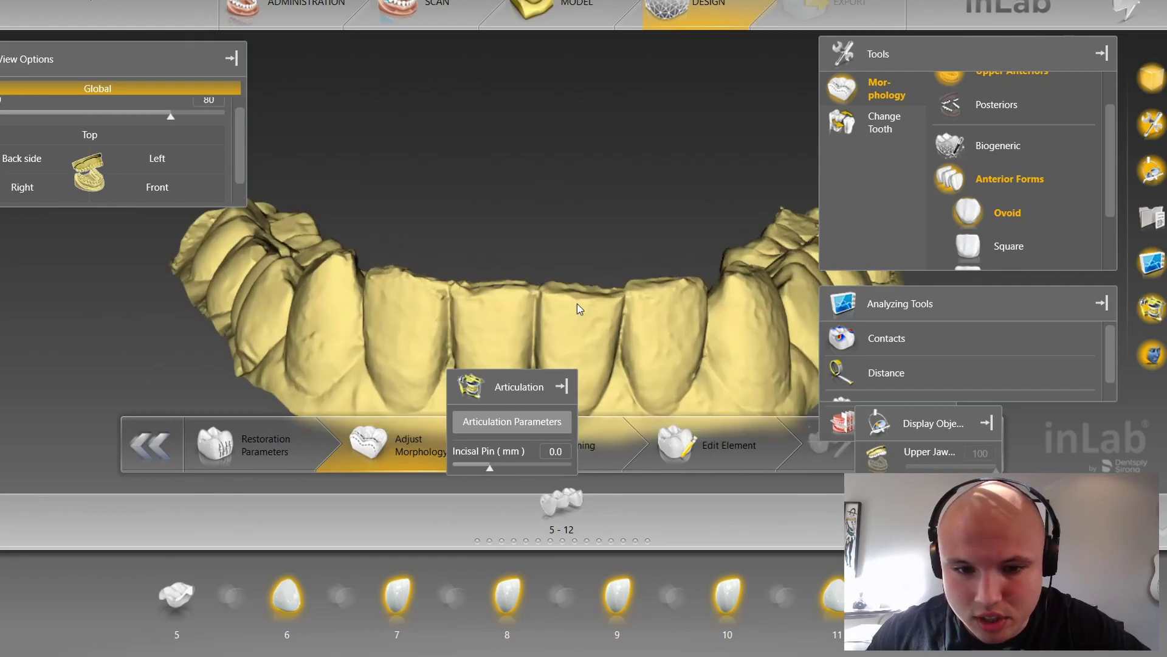
right_drag(582, 253, 589, 252)
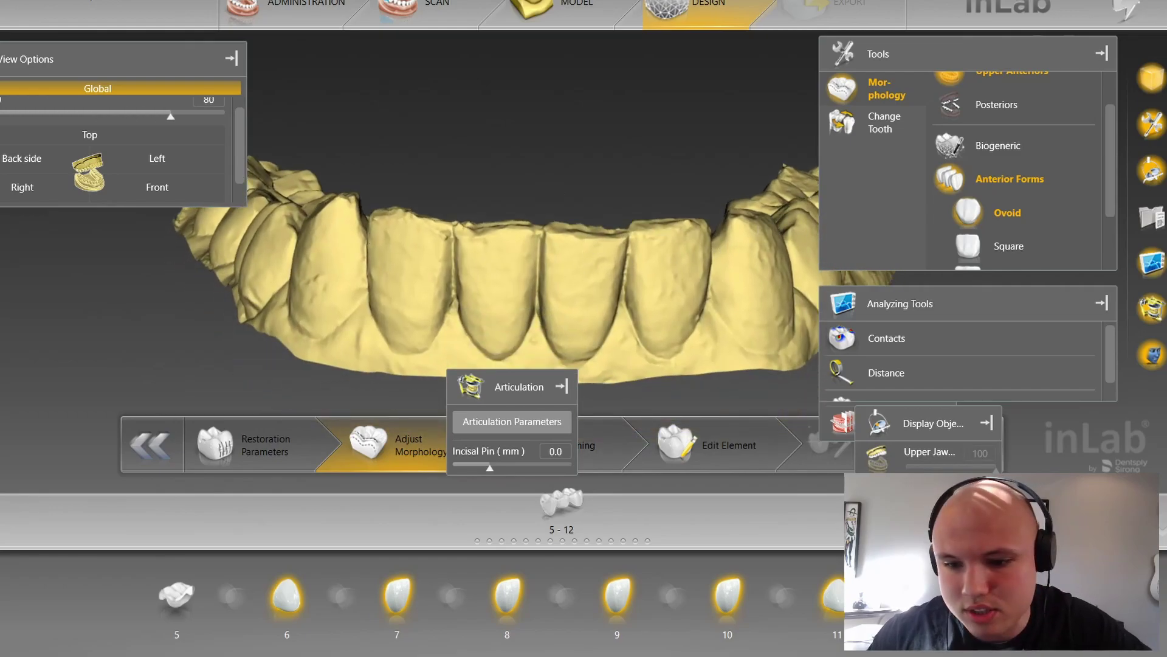
click(878, 525)
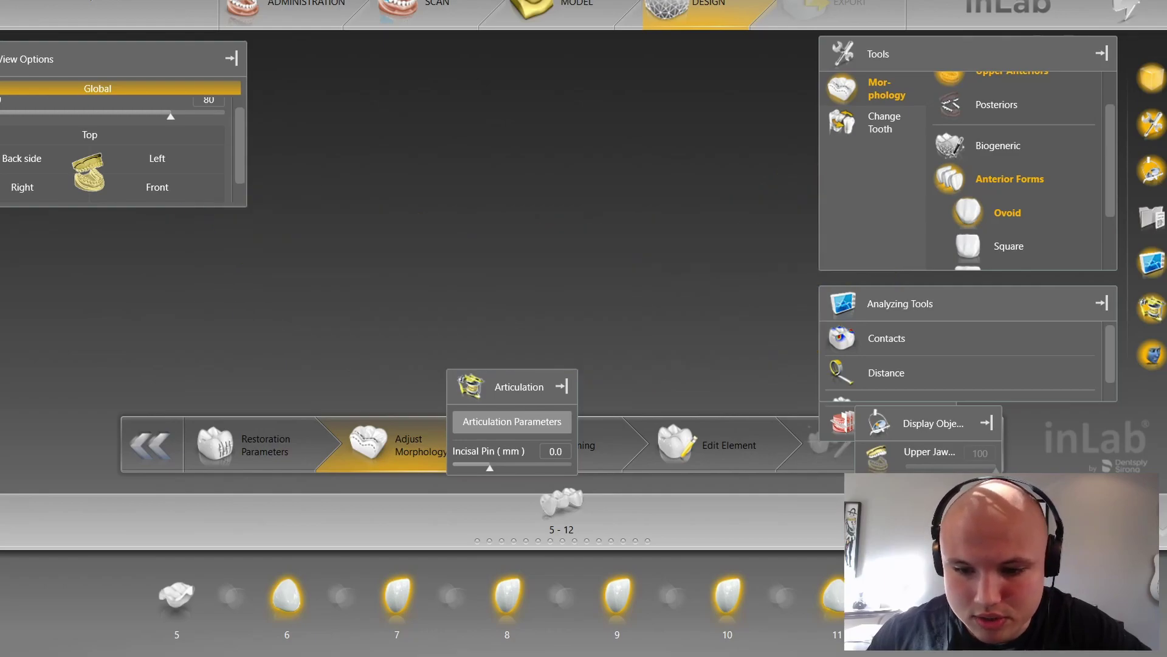
click(877, 490)
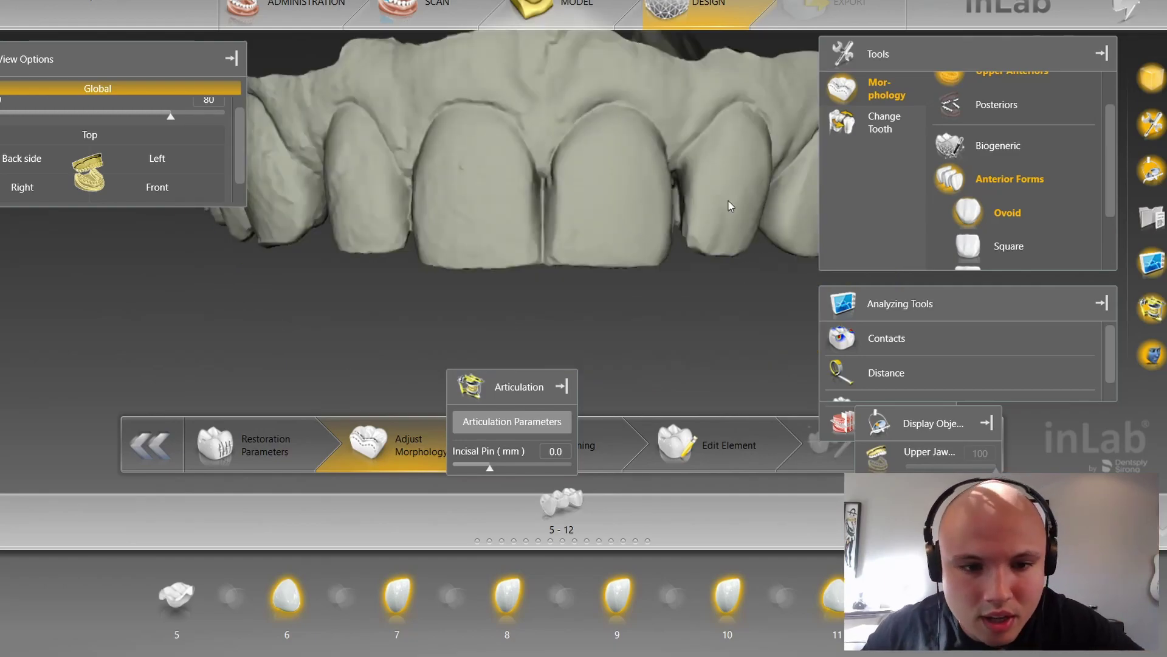
right_drag(725, 197, 719, 233)
middle_drag(719, 233, 653, 321)
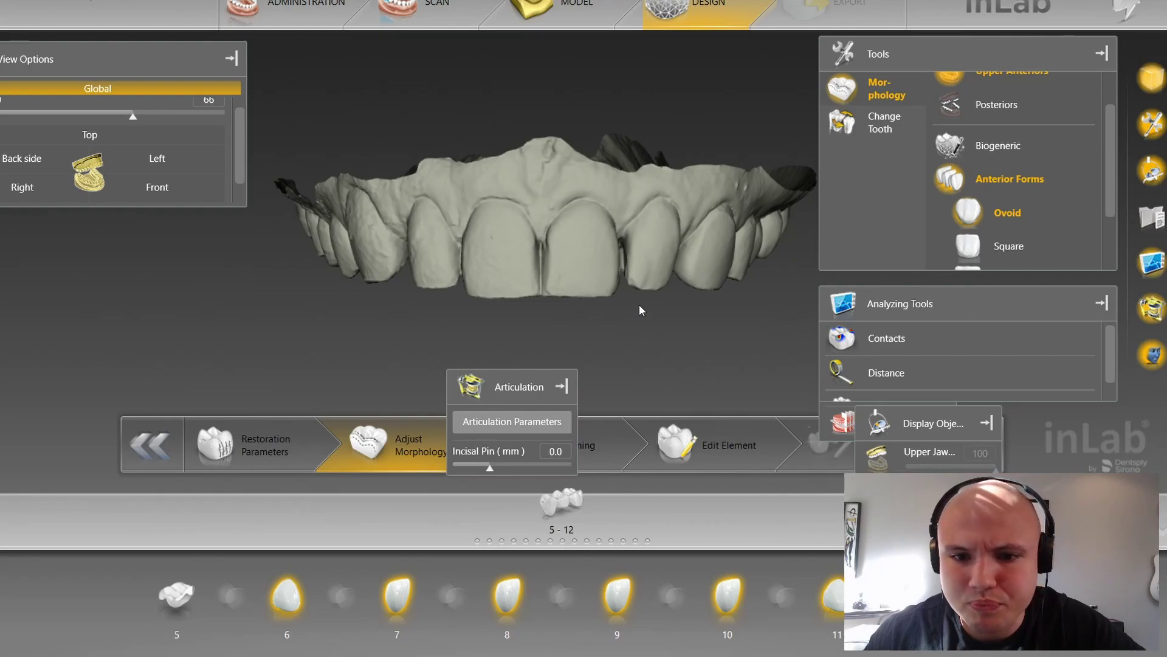
right_drag(556, 312, 346, 202)
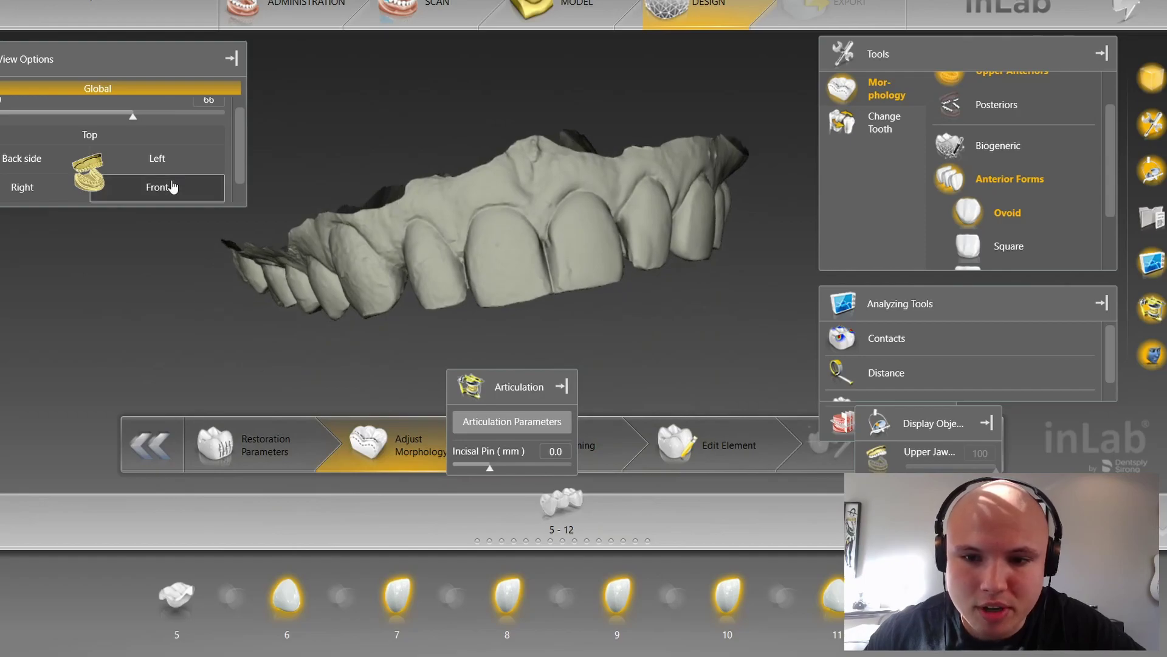
click(157, 187)
click(878, 457)
Step: Pick the Candulor Physiostar Markant L tooth form from the tooth database
scroll(1076, 238, down, 3)
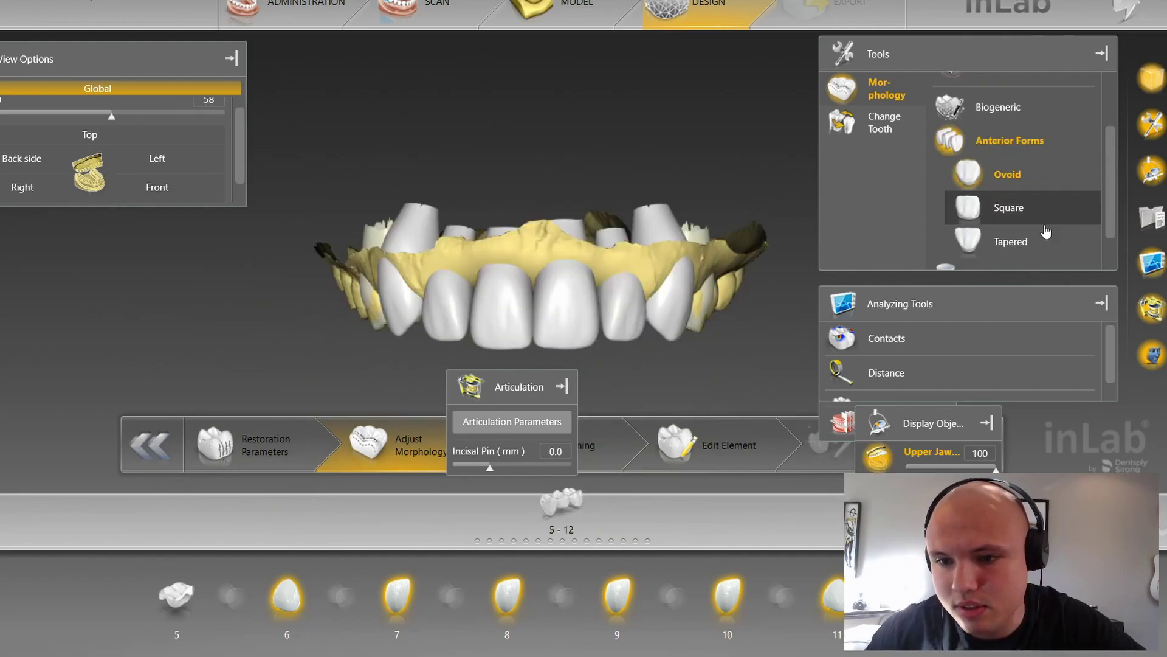
click(1013, 226)
click(1013, 226)
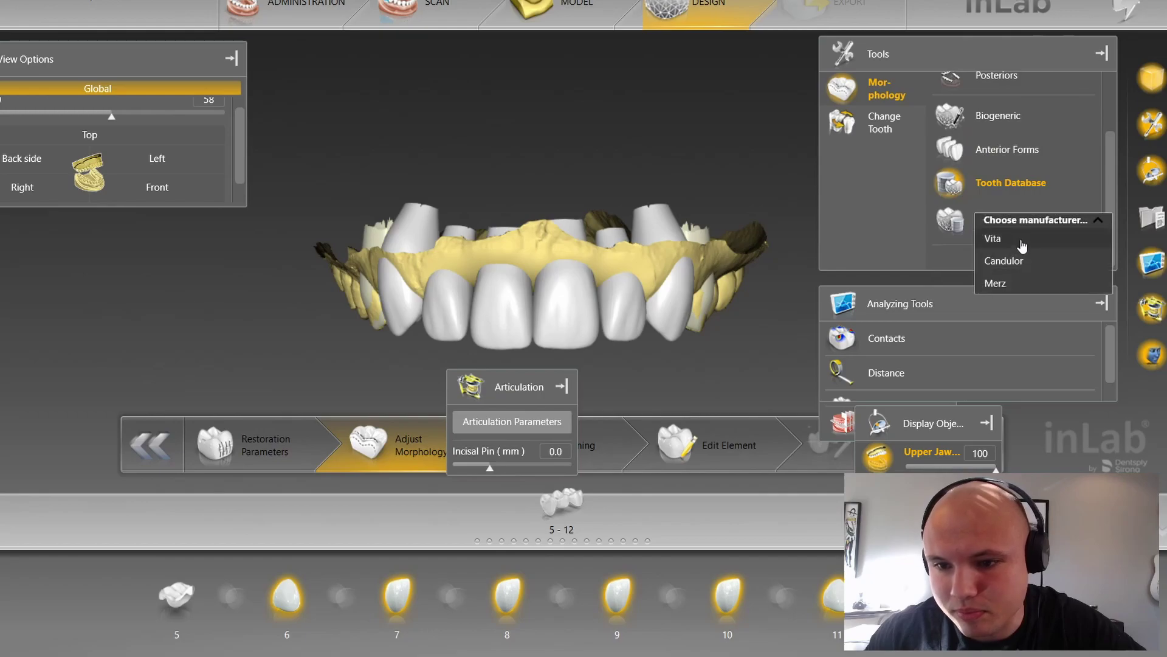
click(1024, 261)
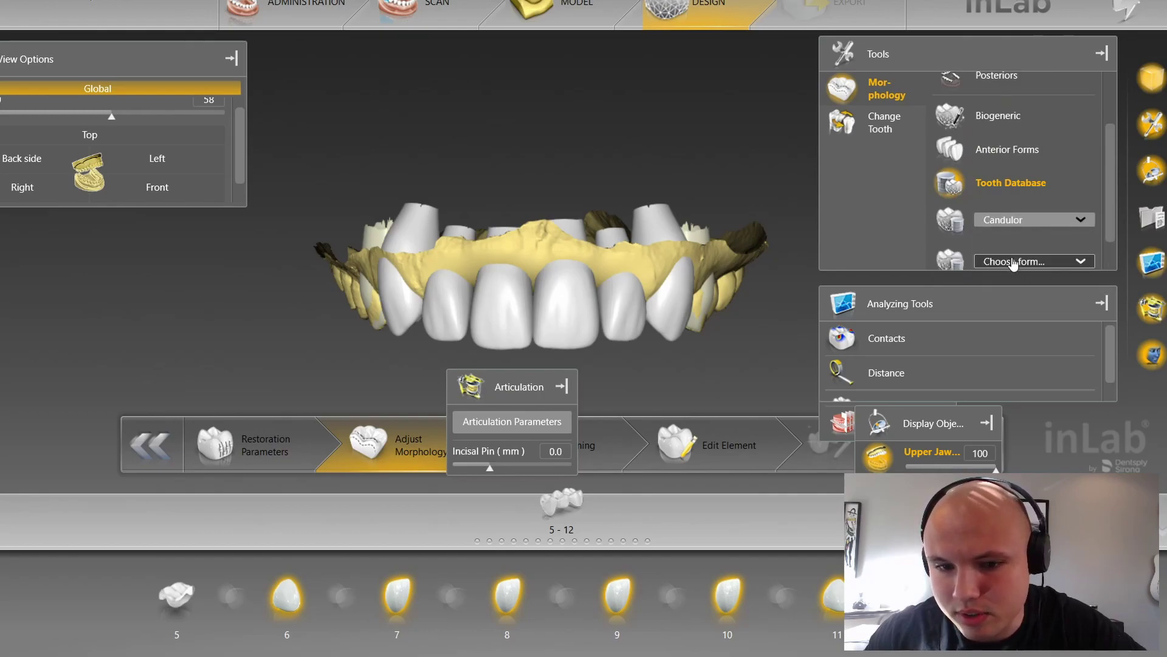
click(1013, 261)
click(1024, 504)
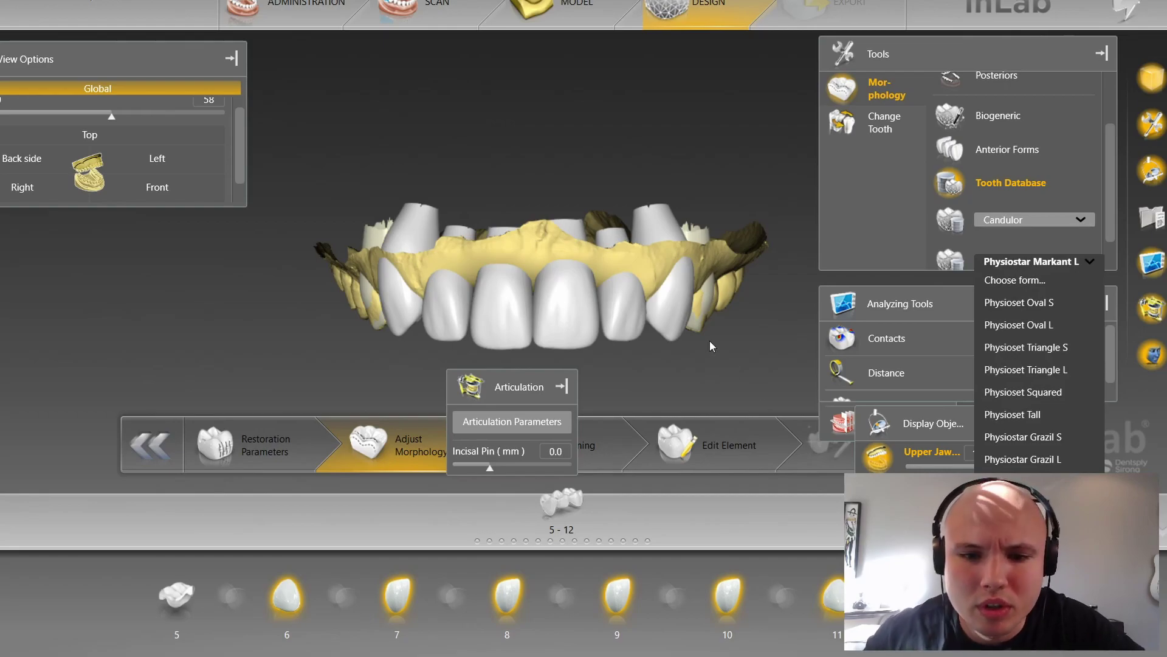
Step: Compare the new form with the unprepared upper-jaw scan from side and front views
click(878, 458)
click(878, 495)
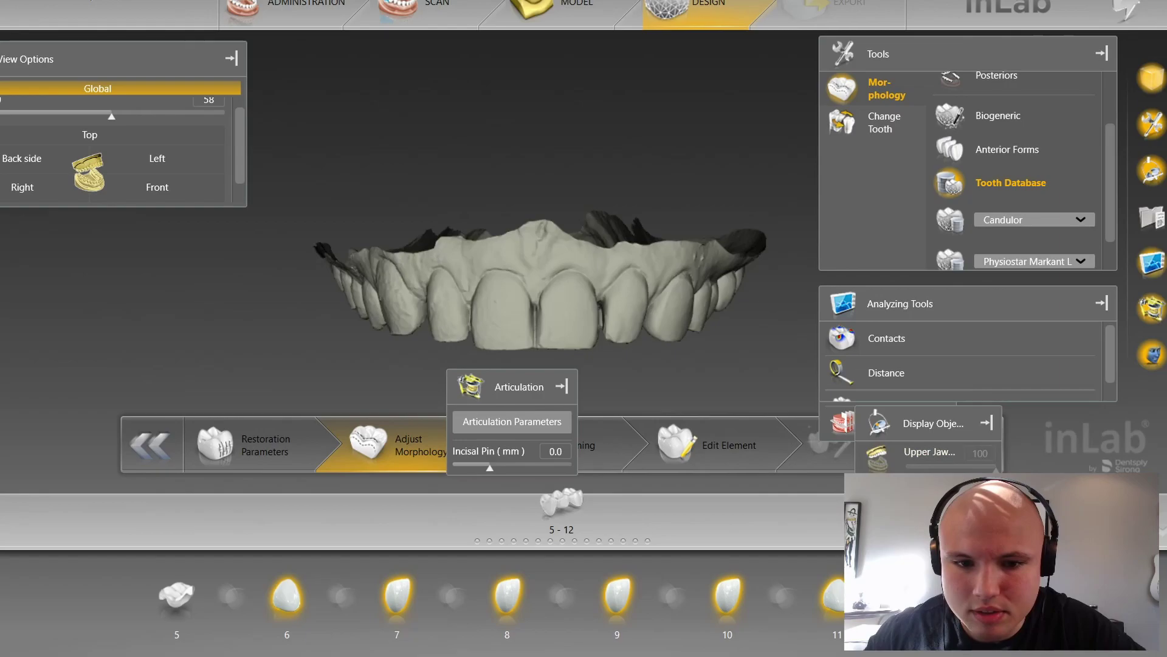
middle_drag(640, 308, 571, 316)
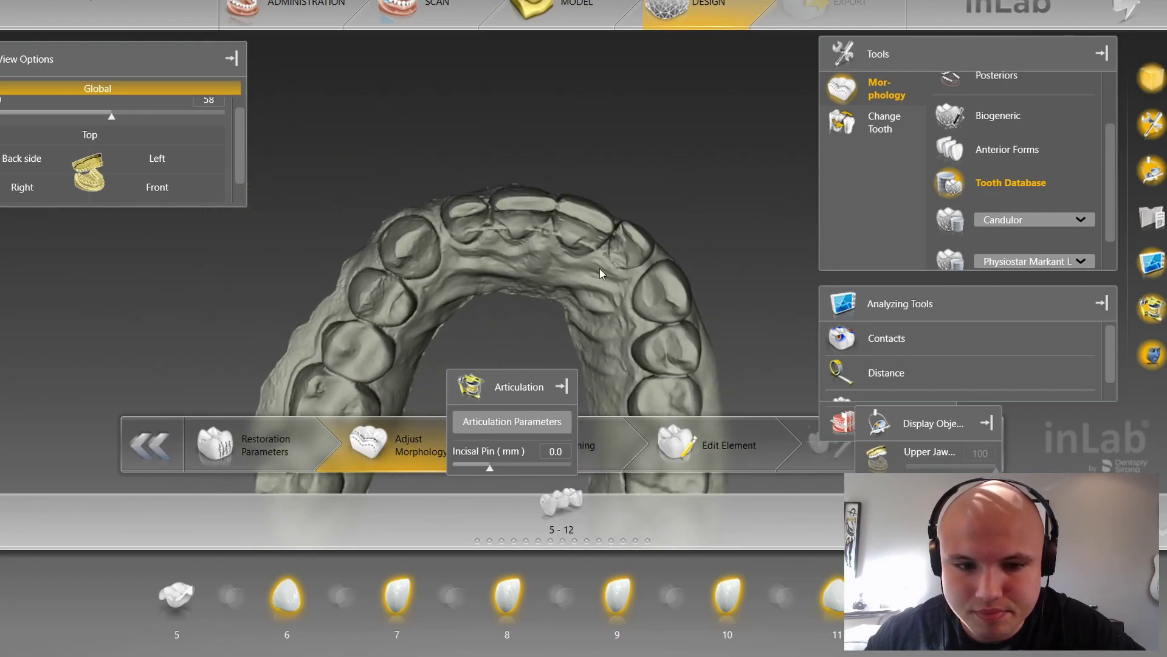
middle_drag(599, 268, 604, 286)
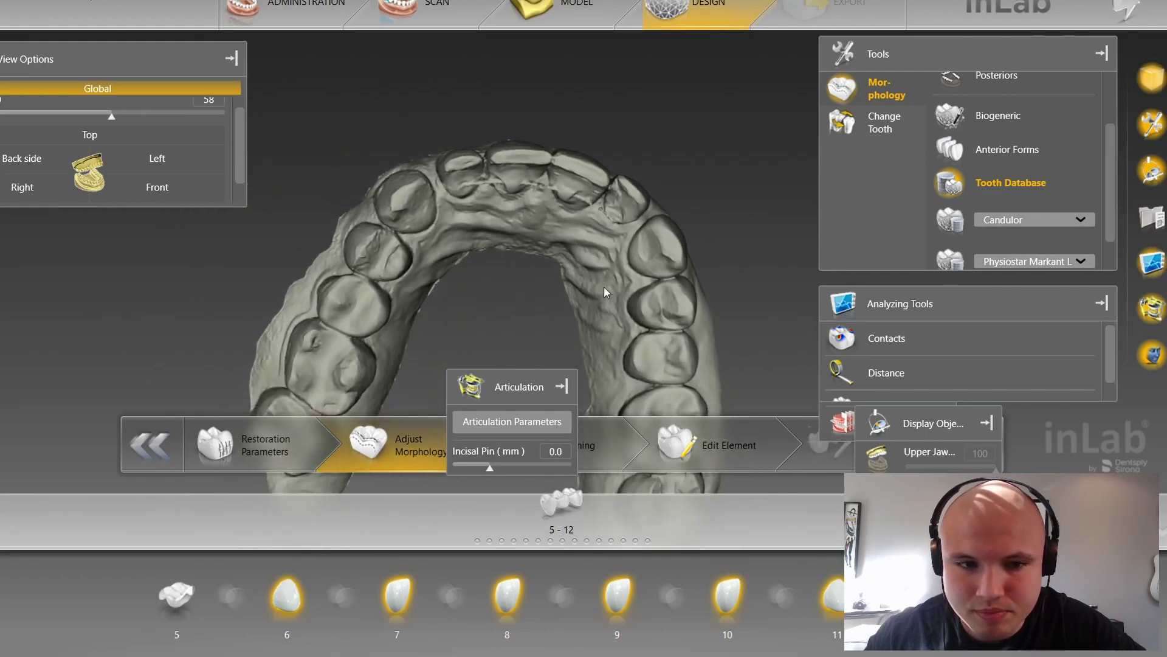
click(879, 456)
middle_drag(529, 229, 574, 295)
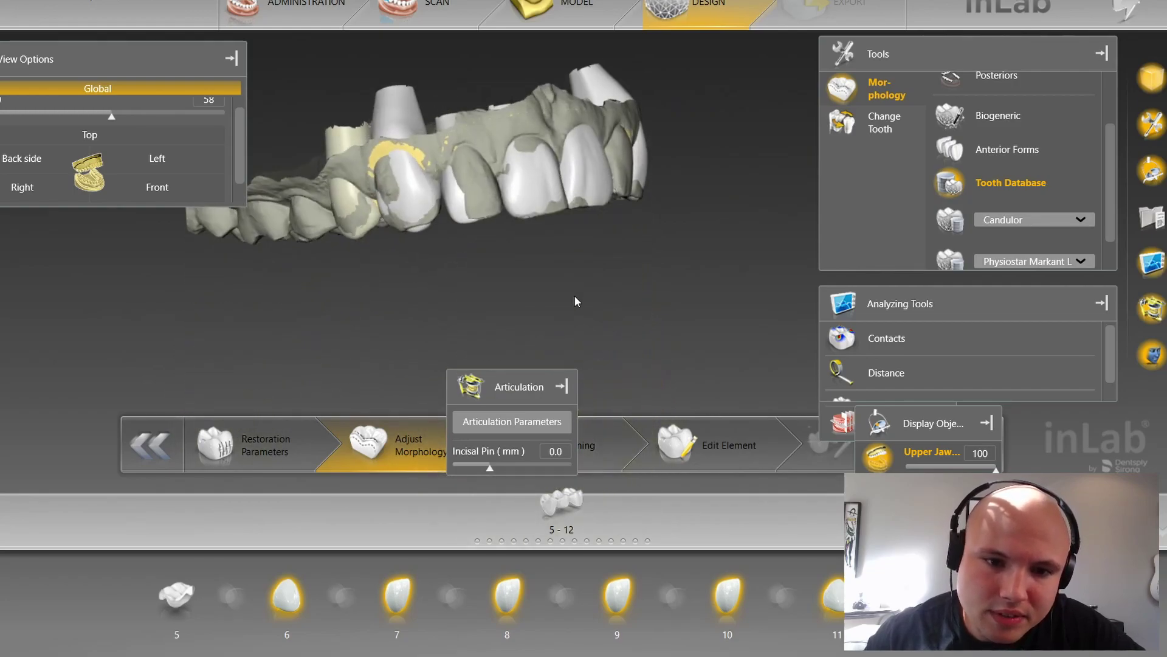
click(876, 461)
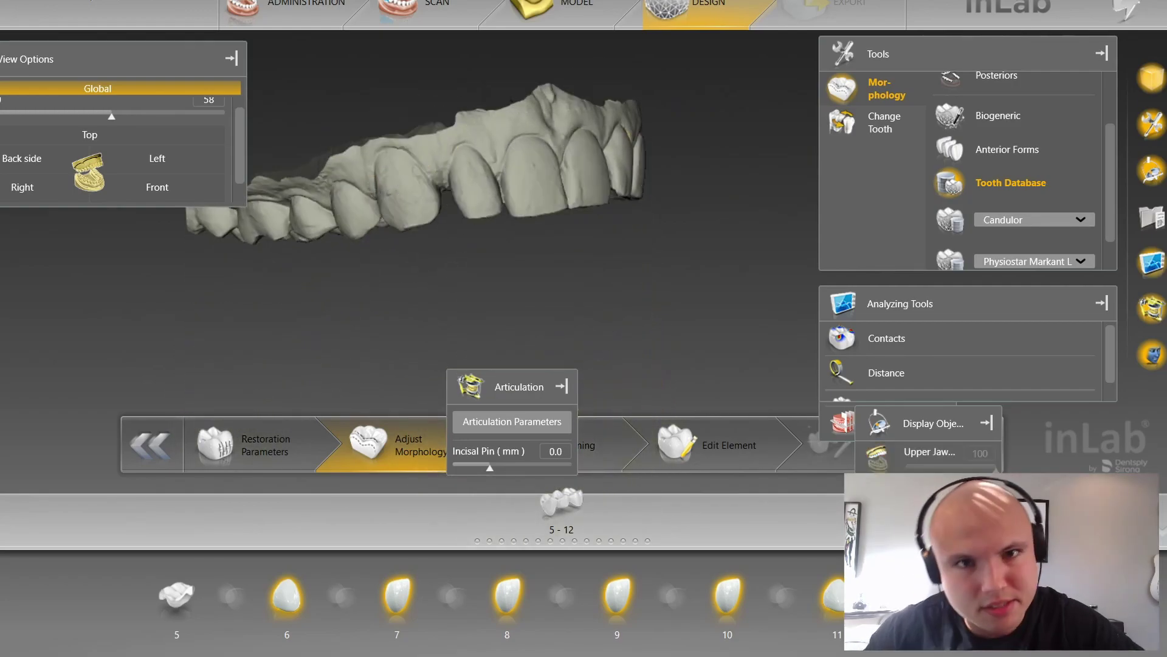
Step: From the front view, toggle the upper-jaw restorations and zoom in on the anterior teeth
click(182, 188)
click(878, 458)
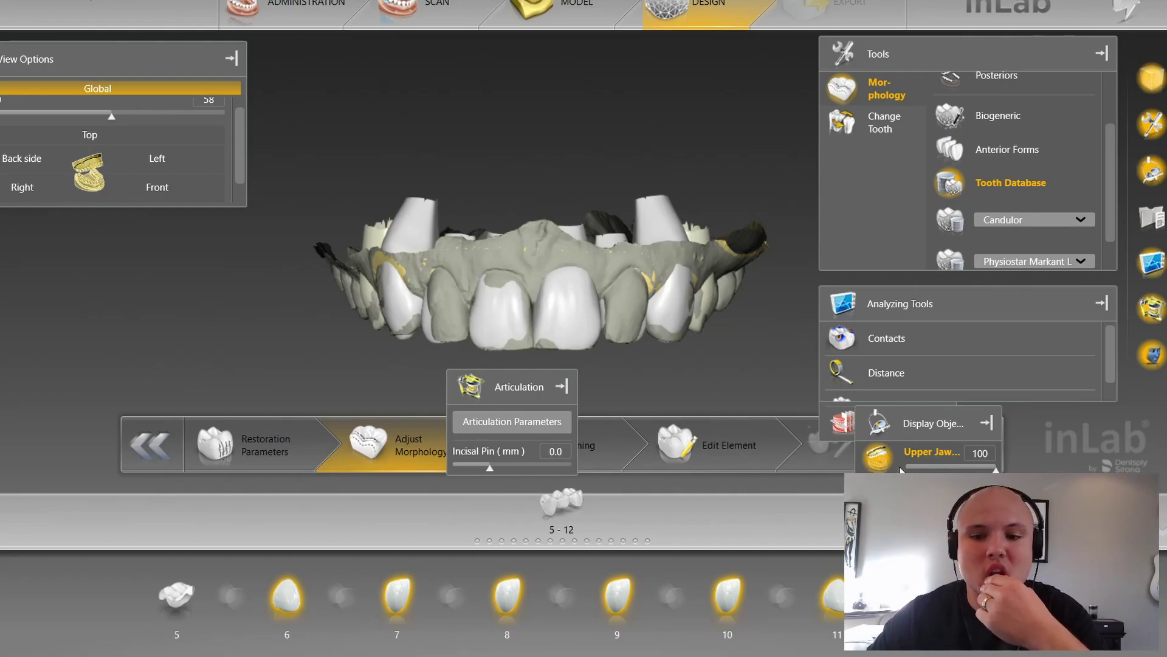
click(879, 457)
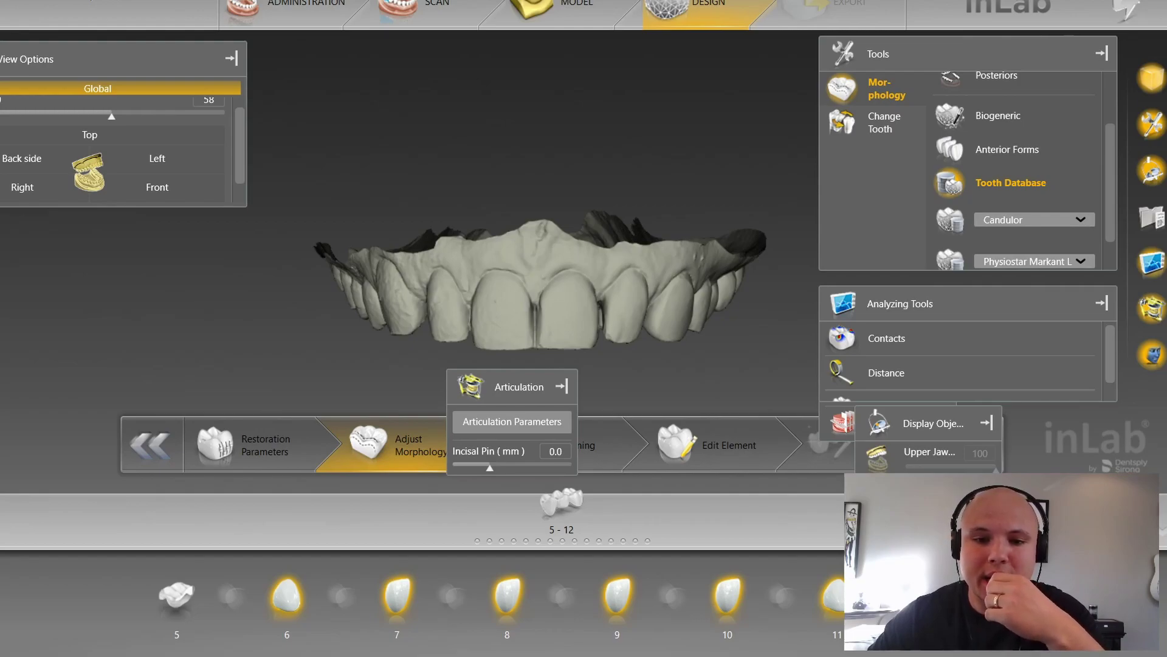
middle_drag(666, 345, 677, 312)
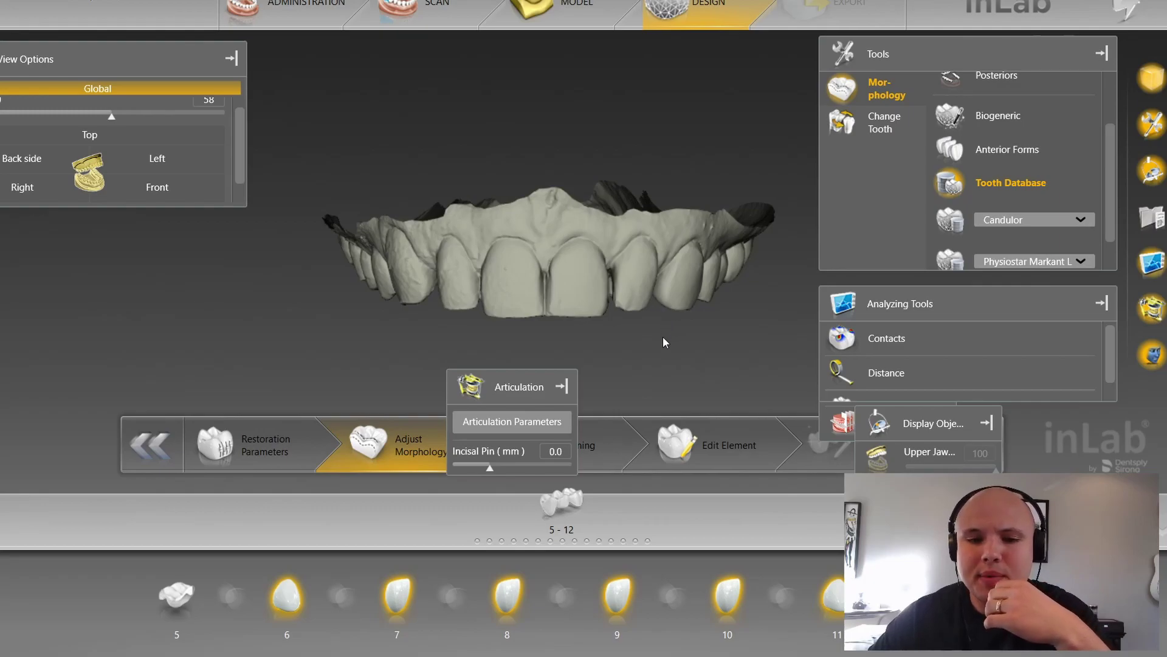
scroll(666, 348, up, 5)
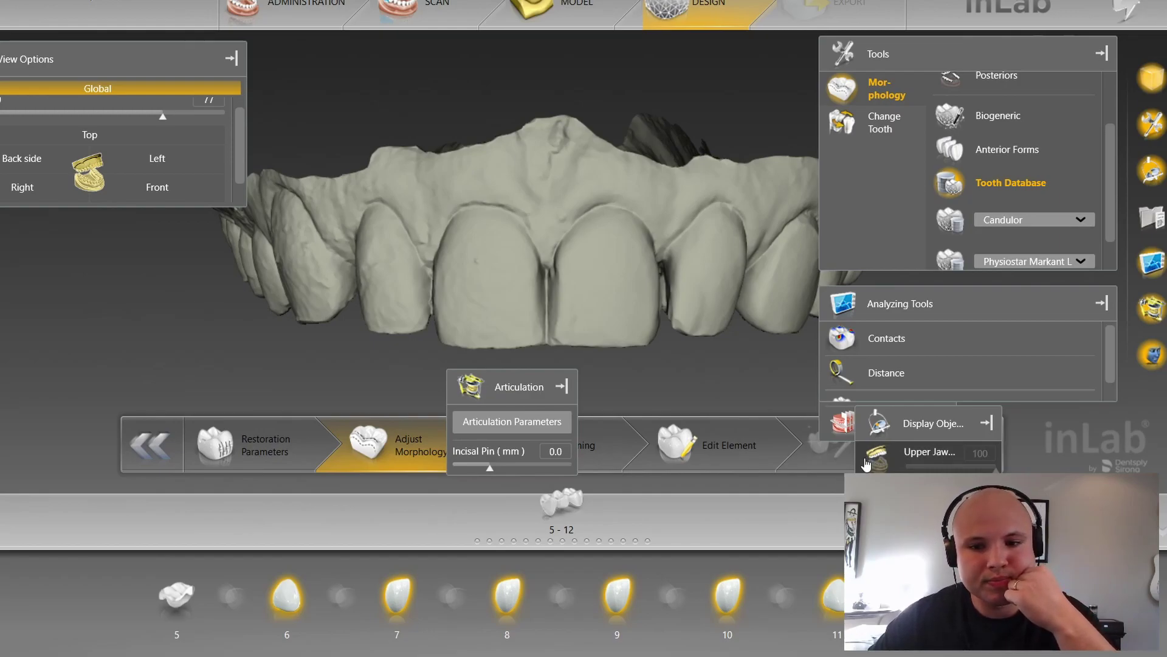
Step: Overlay the restorations on the original scan, toggling scan and jaw model, then advance to Positioning
click(869, 466)
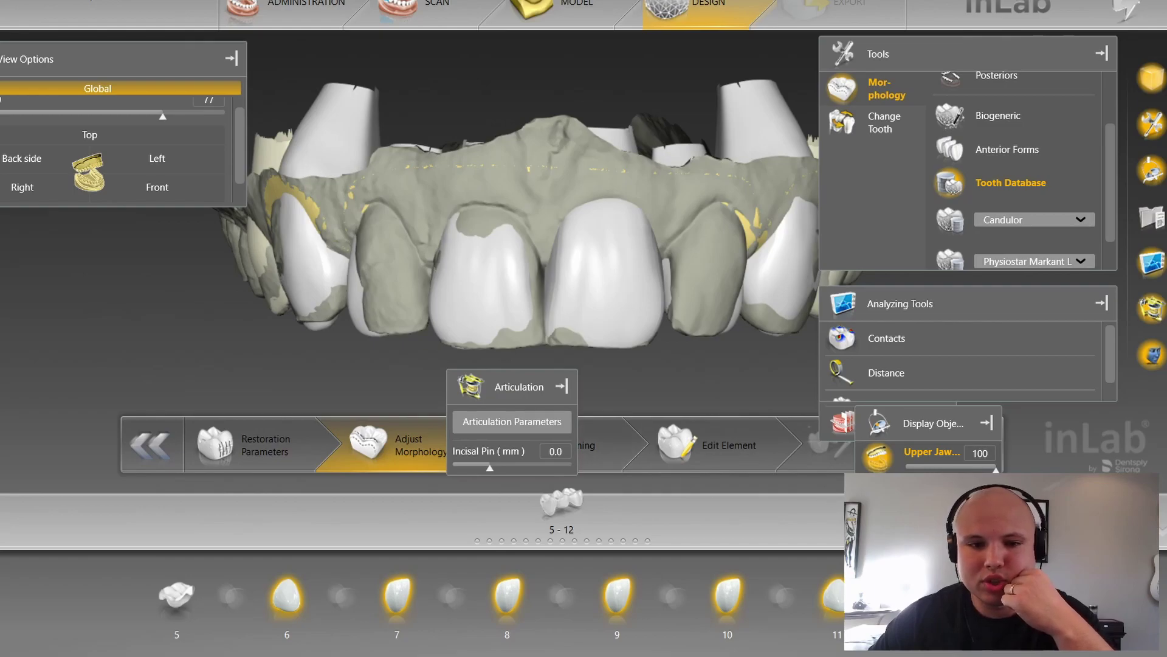
click(876, 498)
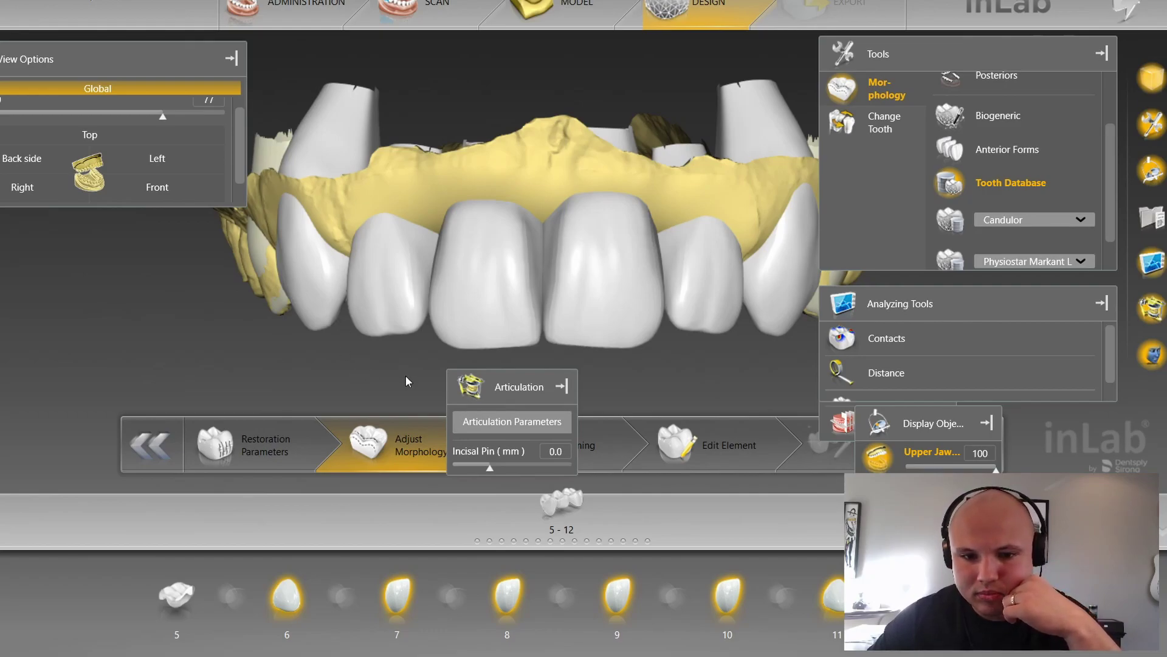
click(877, 456)
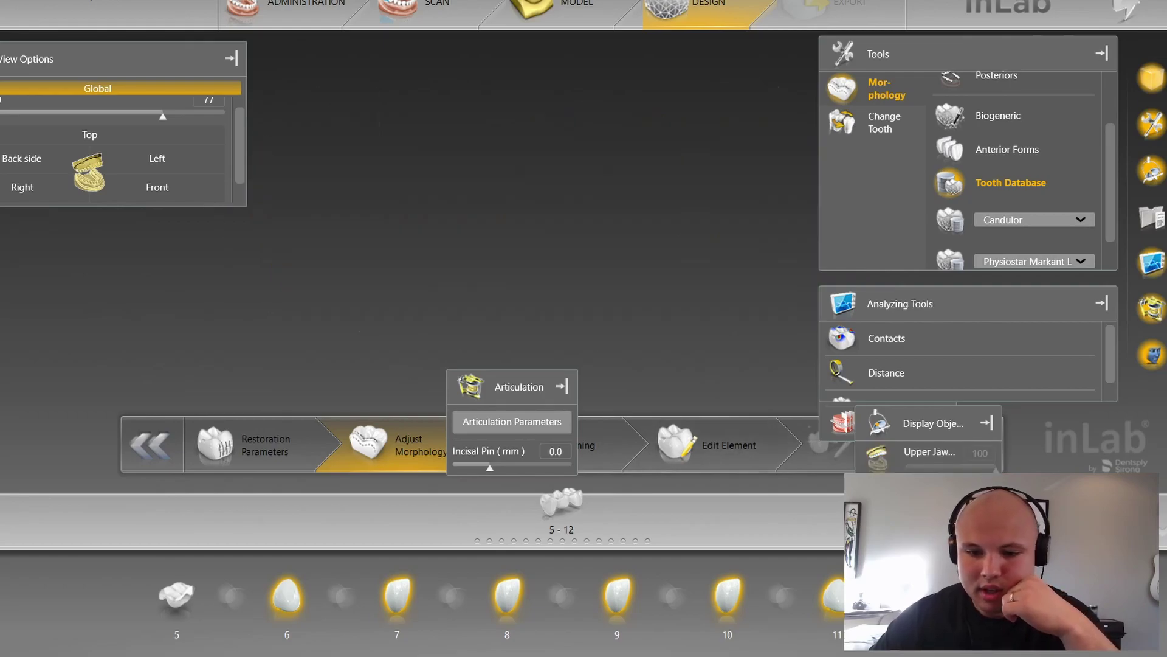
click(878, 492)
click(879, 458)
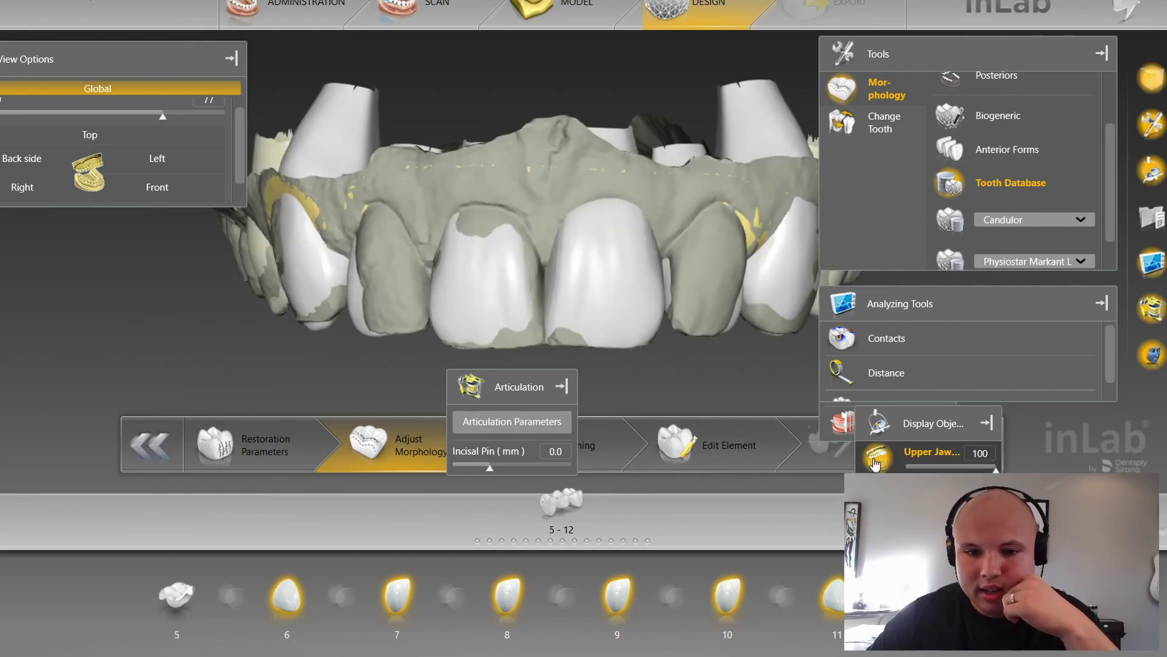
click(598, 442)
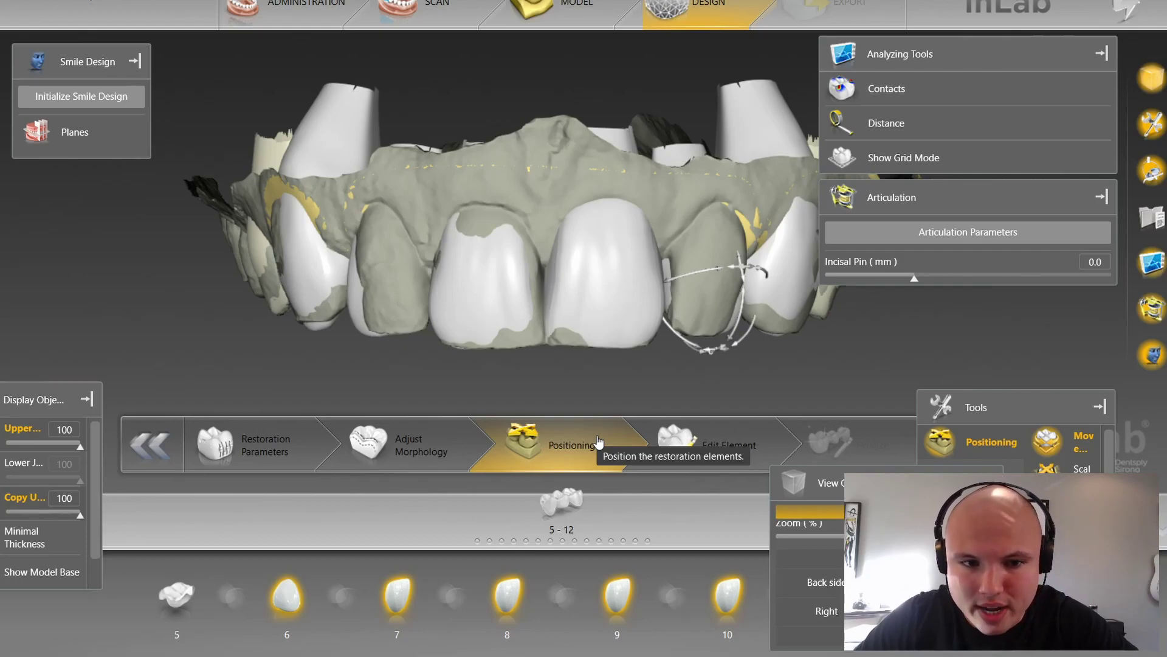
Step: Orbit the arch and select the tooth 8 and tooth 7 crowns for repositioning
right_drag(585, 355, 583, 315)
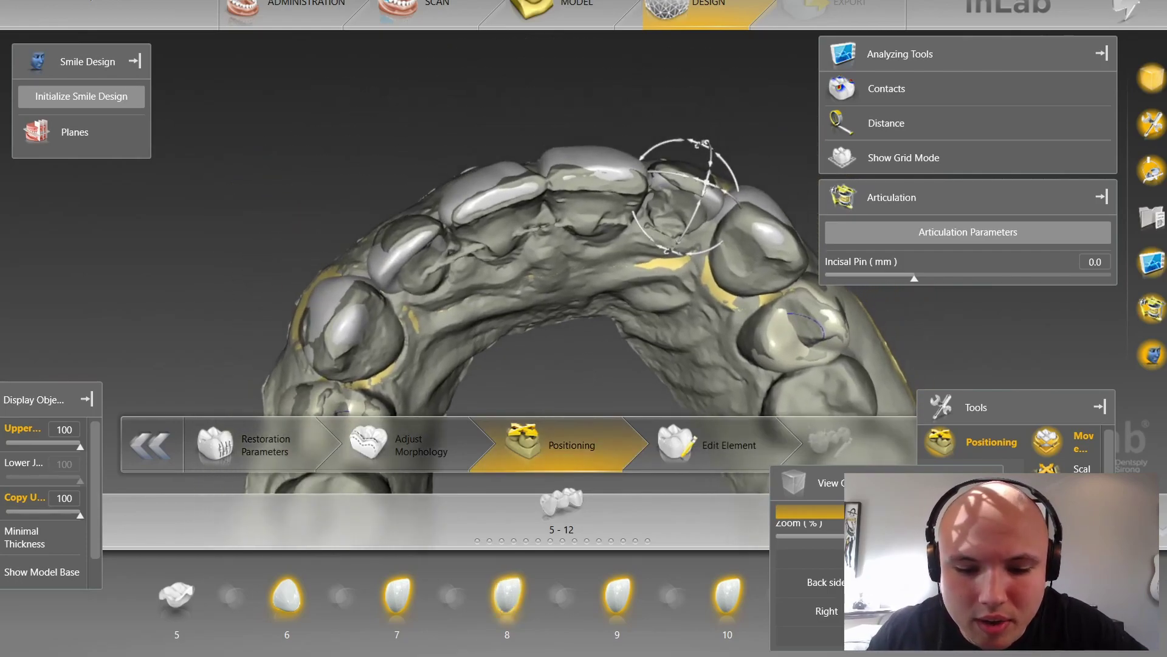
click(507, 595)
scroll(561, 297, up, 2)
right_drag(596, 295, 647, 380)
click(372, 295)
click(473, 211)
Step: From a frontal view select the tooth 7 and 6 crowns, then hide the upper-jaw restorations
right_drag(590, 356, 476, 329)
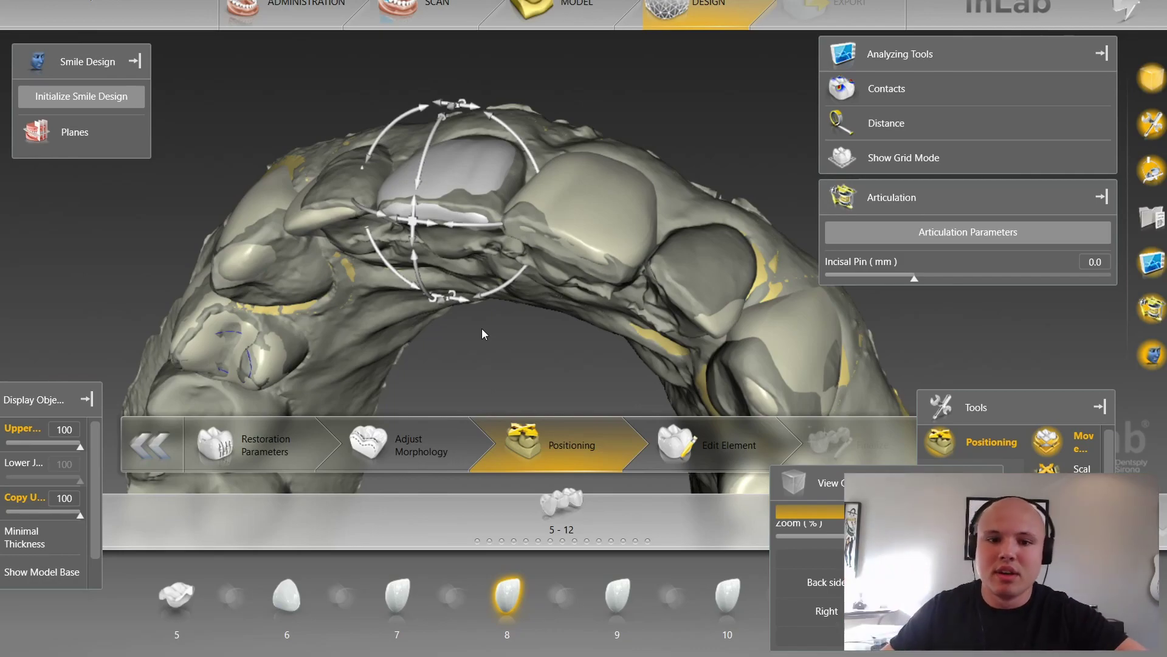
middle_drag(493, 327, 567, 293)
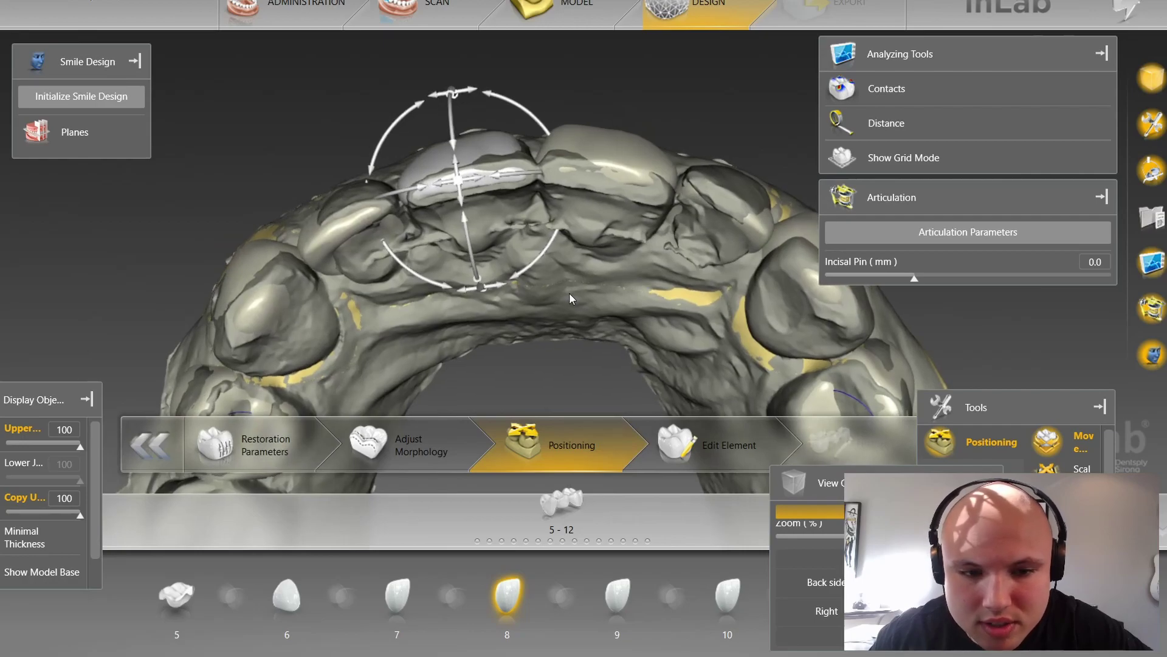
click(348, 226)
click(242, 286)
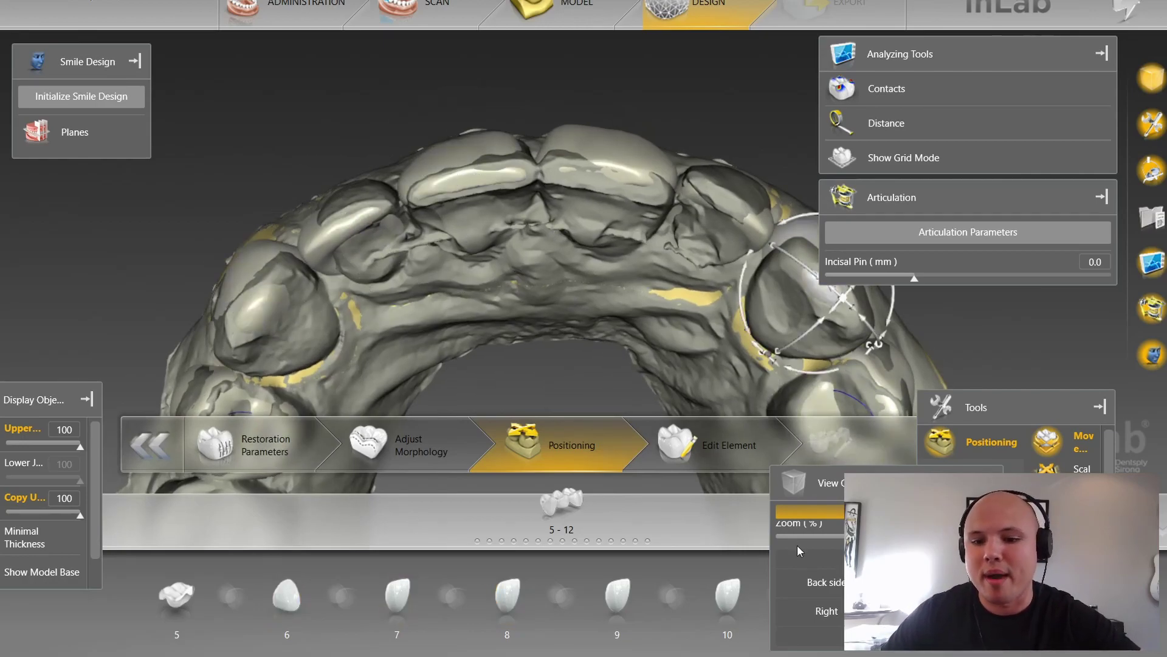
click(12, 434)
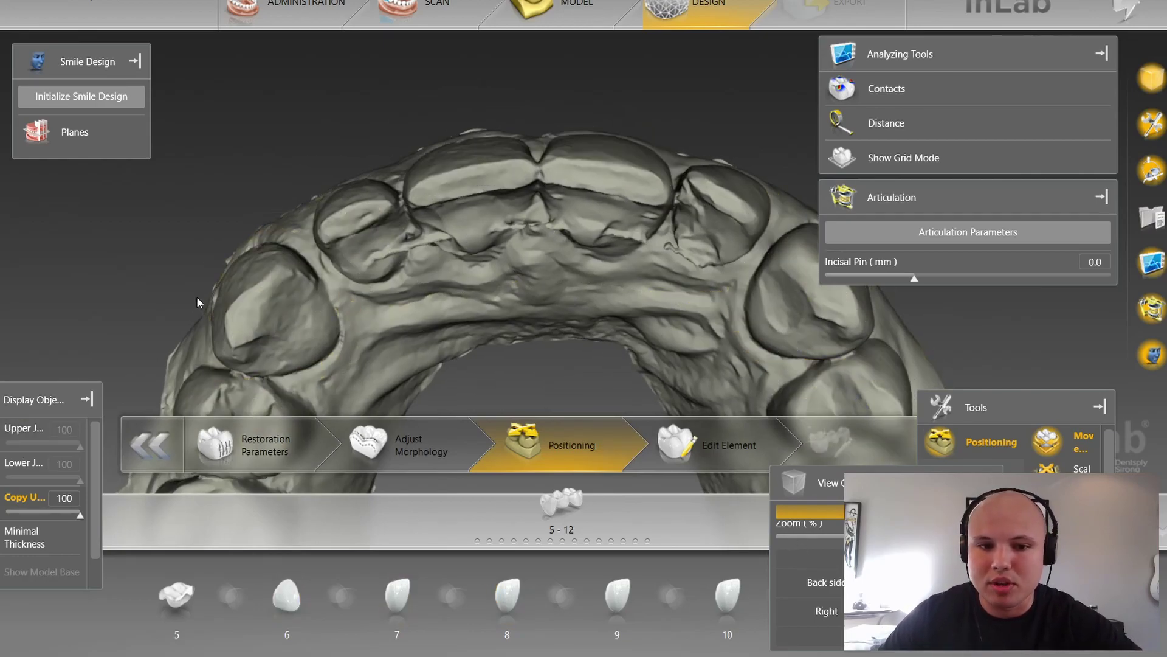
Step: Orbit to face the upper front teeth, show the restorations and select the tooth 8 crown
drag(403, 170, 431, 155)
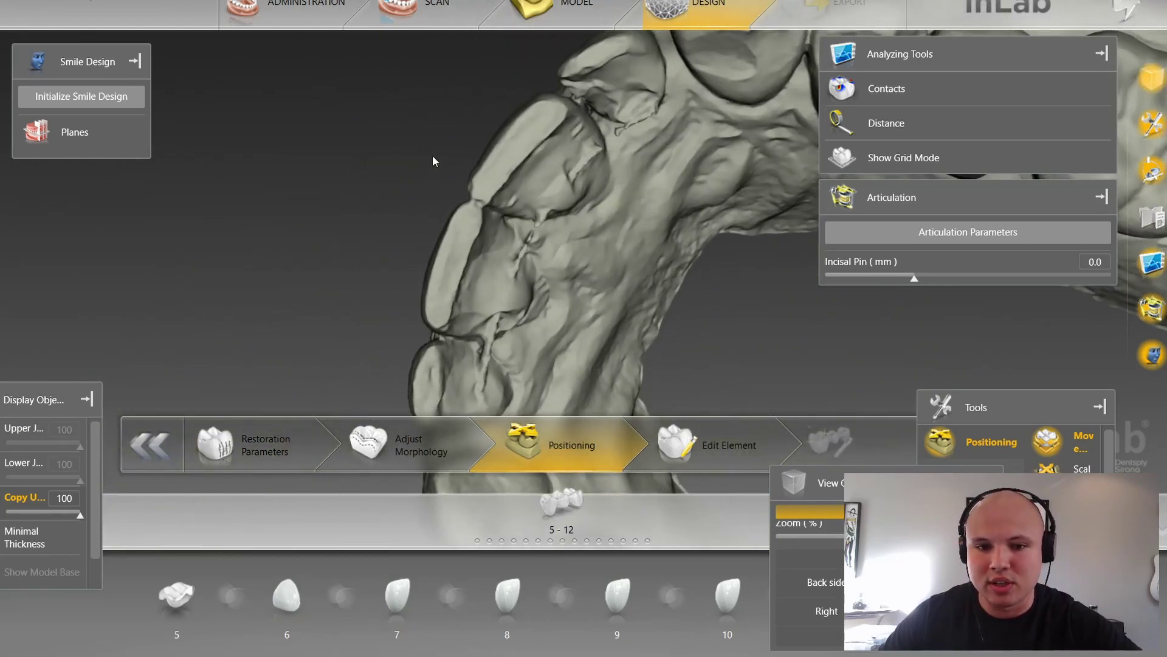
drag(547, 278, 556, 191)
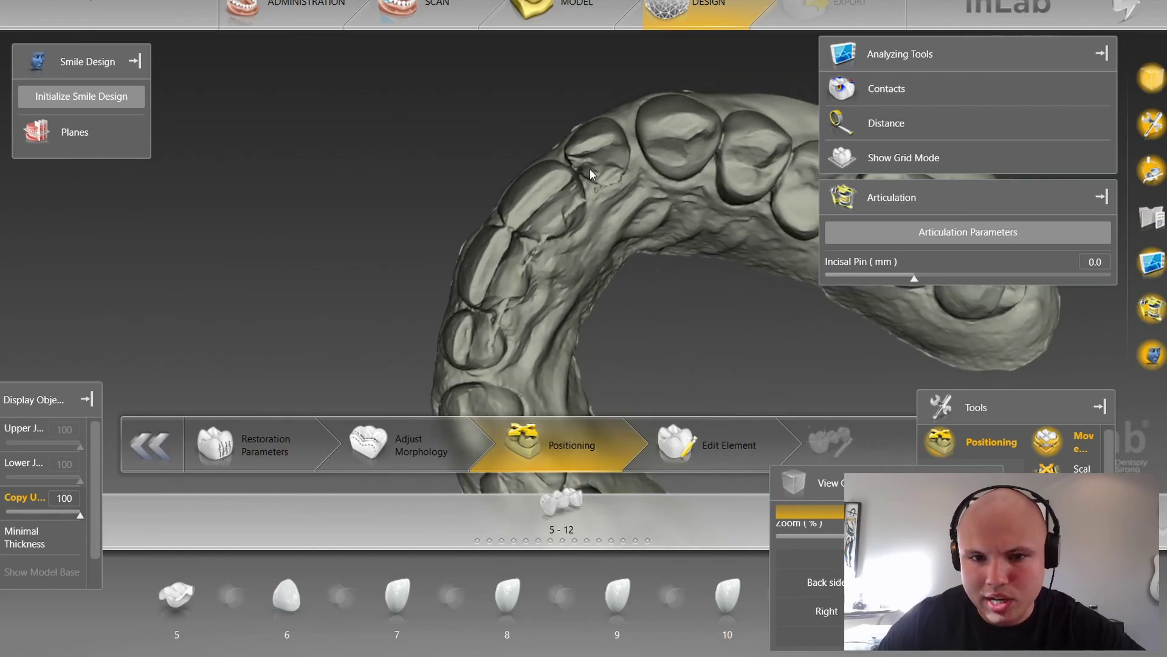
drag(576, 231, 637, 166)
drag(521, 342, 490, 341)
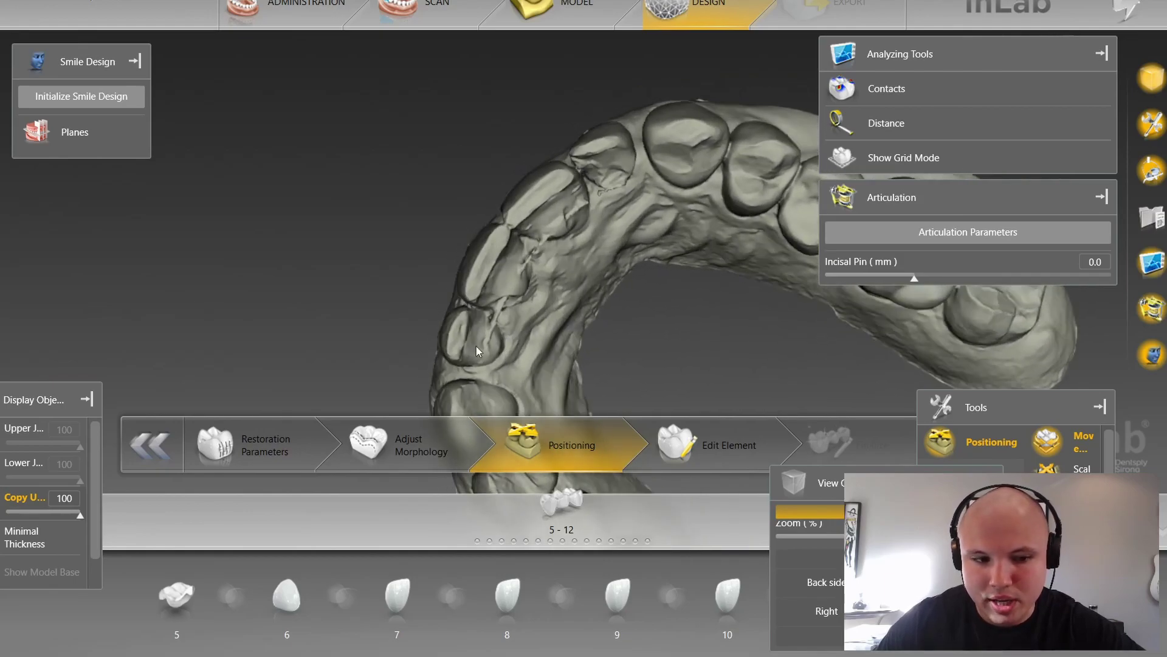
click(23, 429)
scroll(367, 103, up, 3)
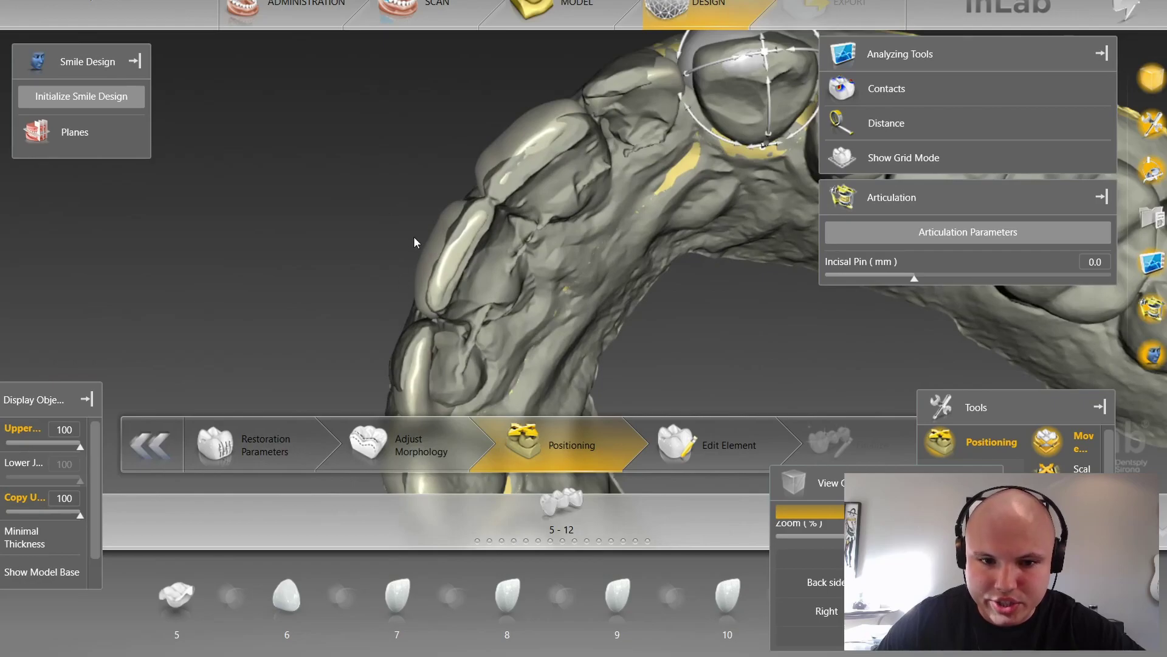
click(422, 239)
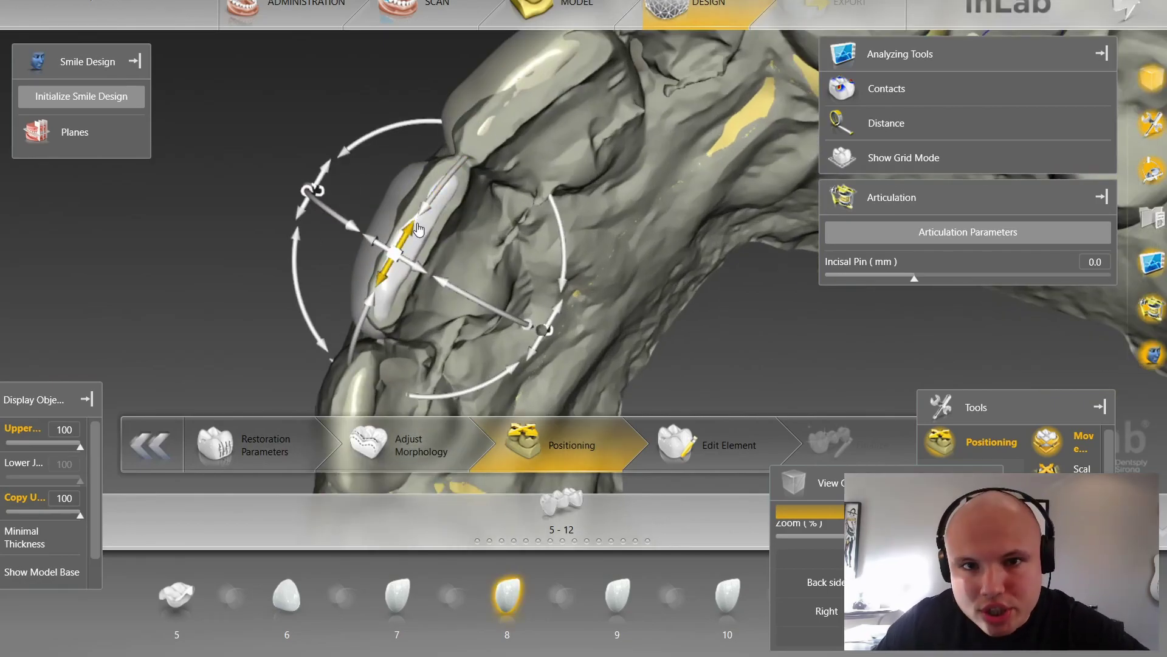
Step: Push the tooth 8 crown outward and shift it along its front-back axis
drag(491, 253, 440, 281)
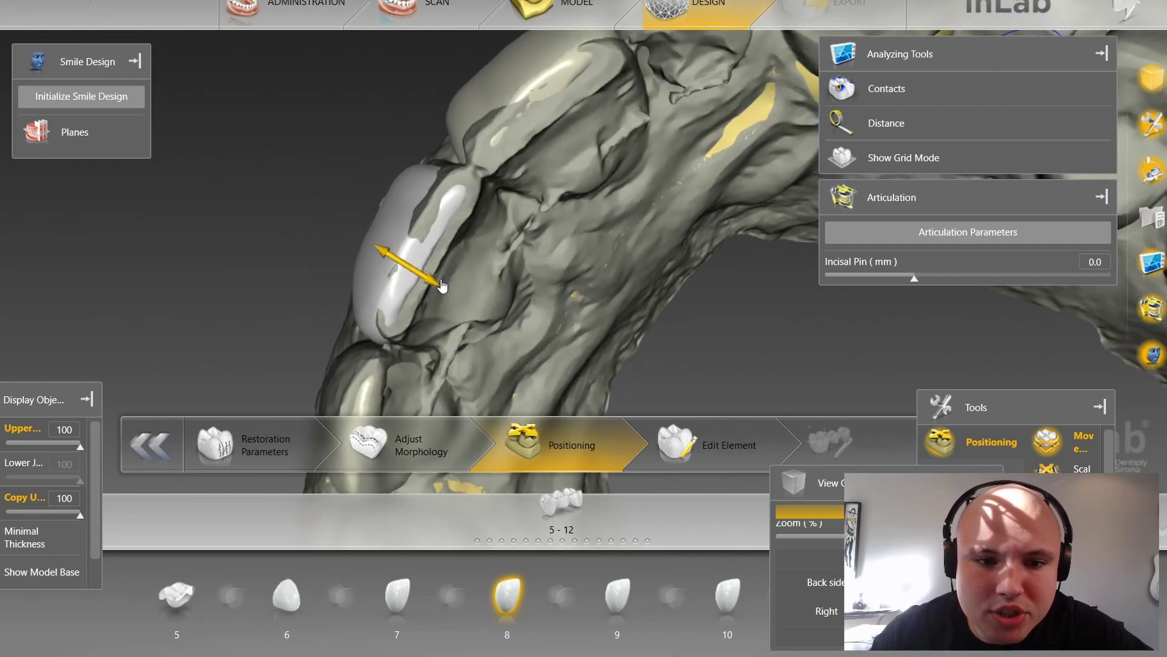
drag(274, 159, 358, 205)
drag(518, 298, 522, 291)
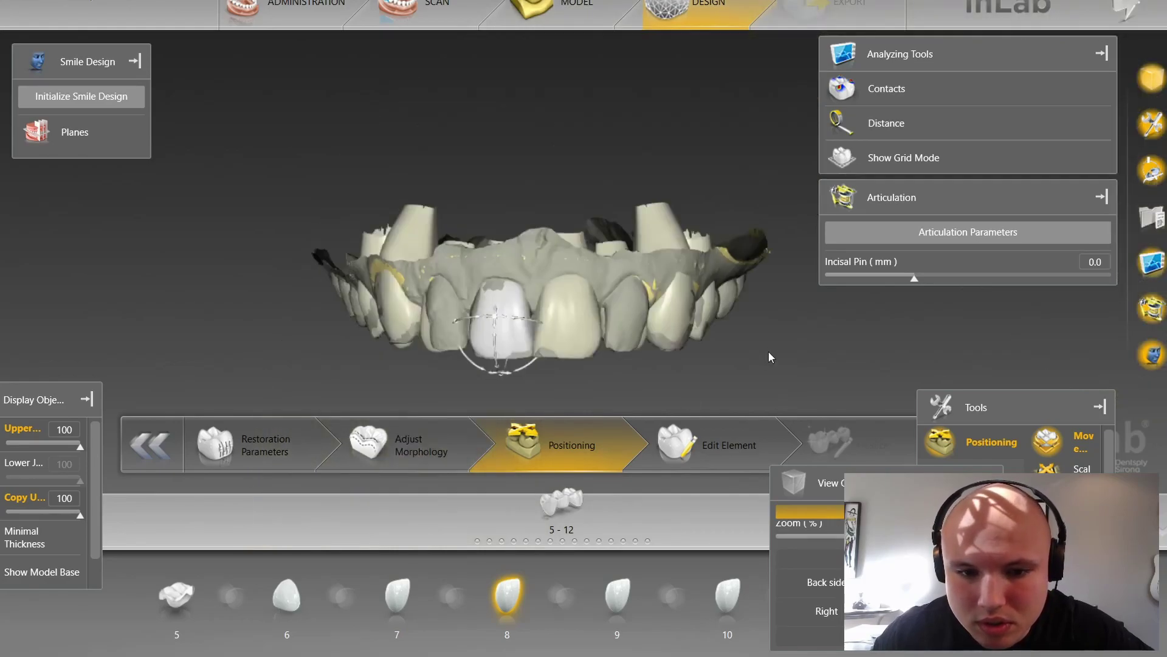
right_drag(768, 352, 782, 255)
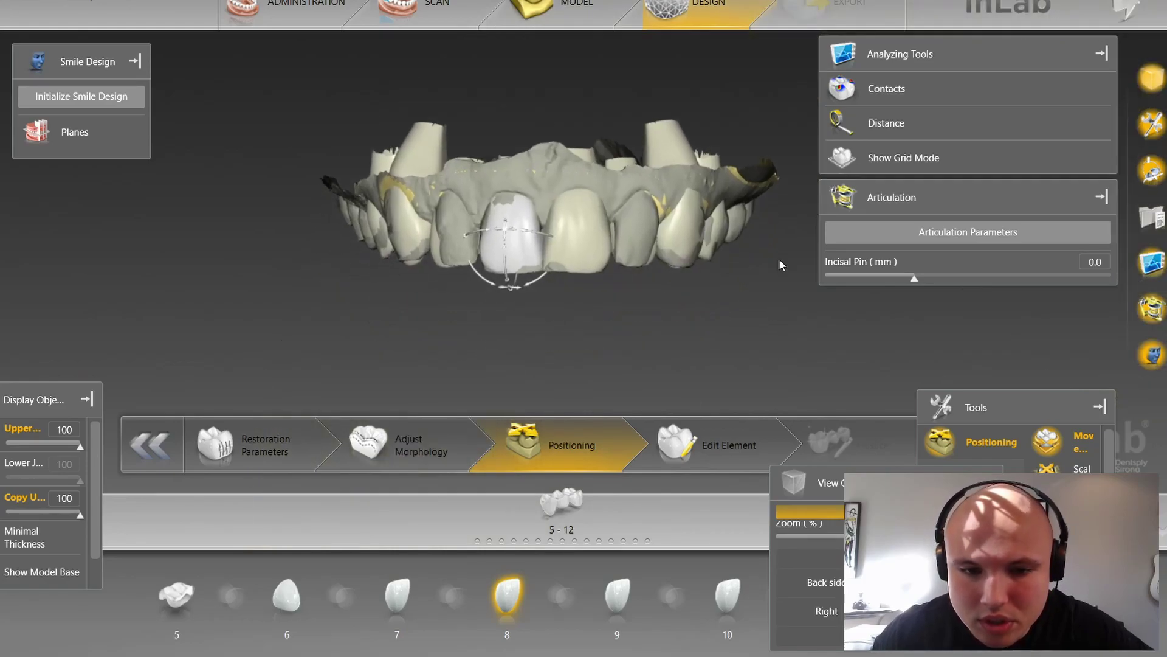
scroll(513, 309, up, 8)
scroll(415, 186, down, 1)
Step: Lower, rotate, tilt and raise the tooth 8 crown, then hide the restorations to compare
drag(415, 190, 470, 227)
drag(542, 292, 540, 286)
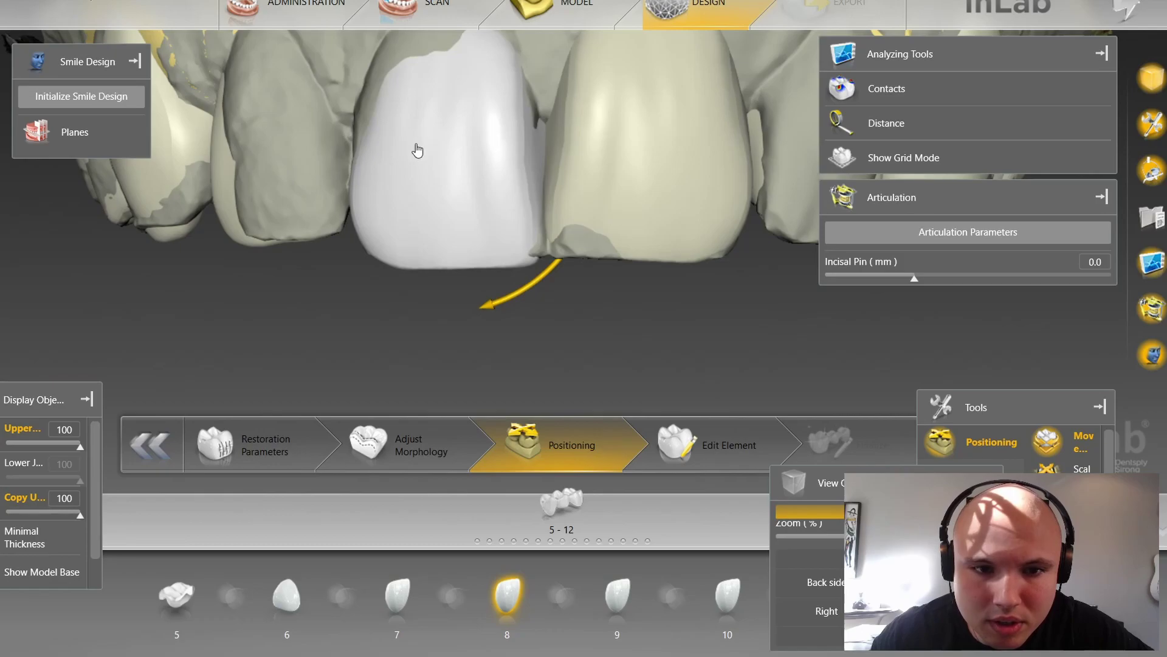
drag(445, 138, 424, 223)
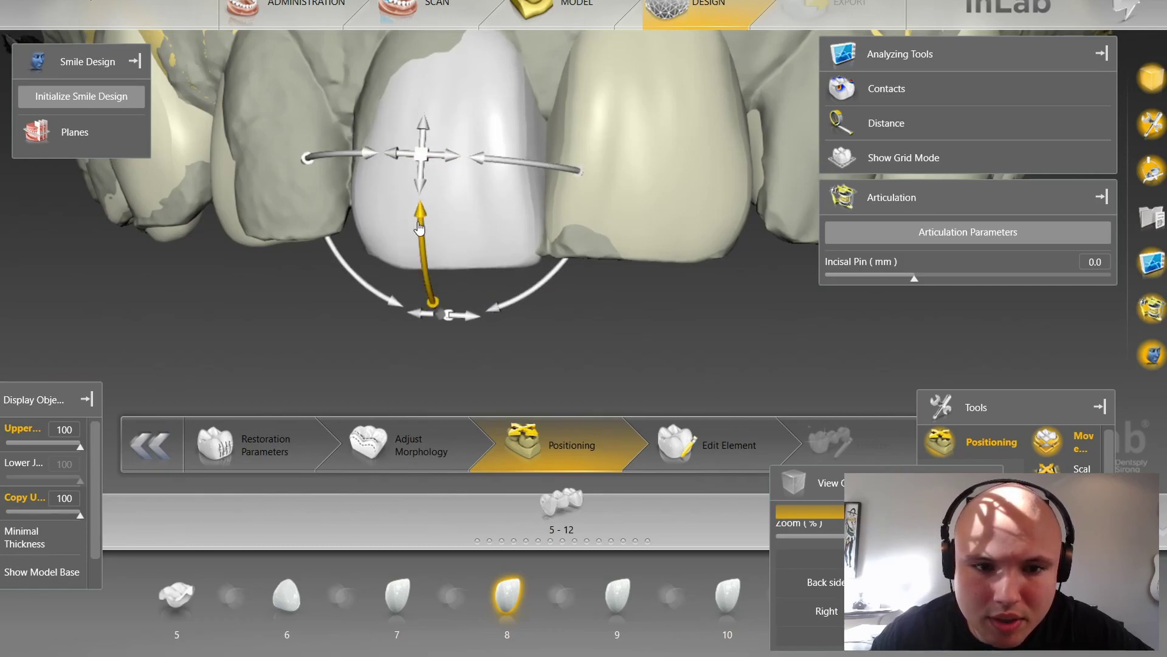
drag(529, 294, 536, 297)
drag(416, 193, 419, 194)
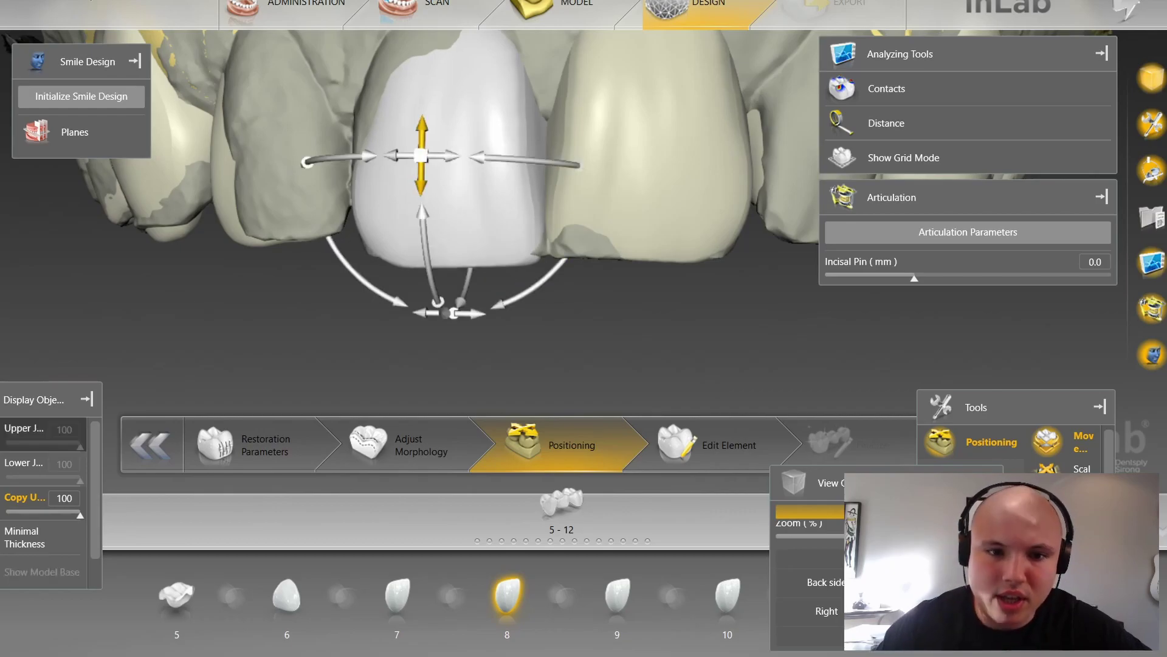
click(23, 429)
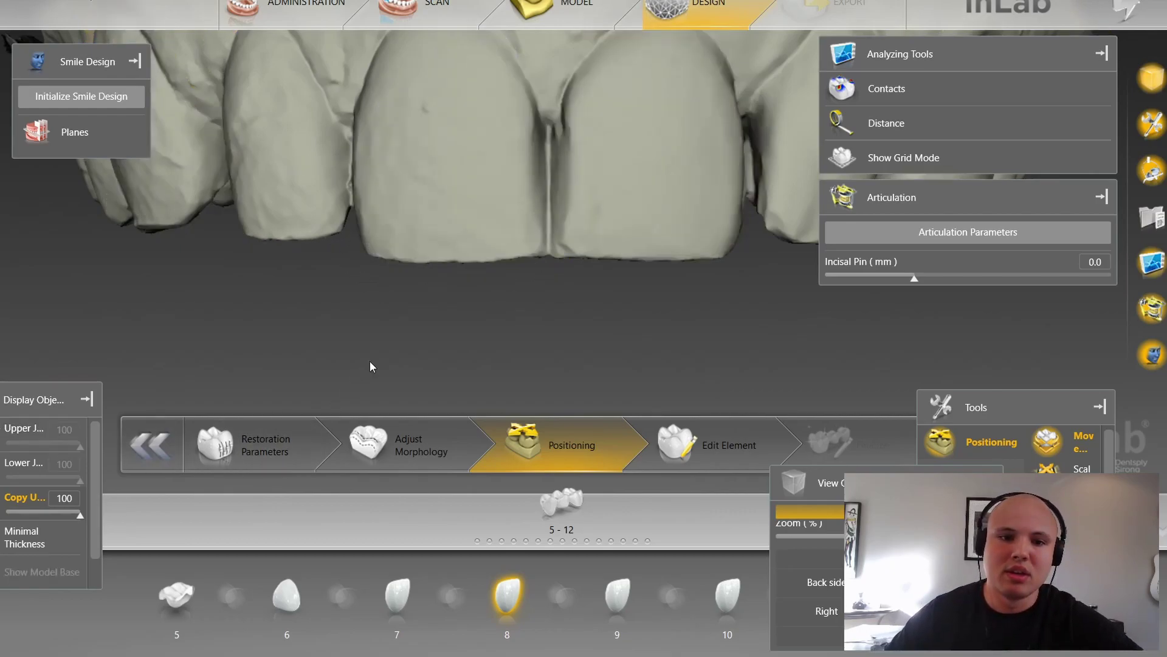
scroll(377, 352, down, 4)
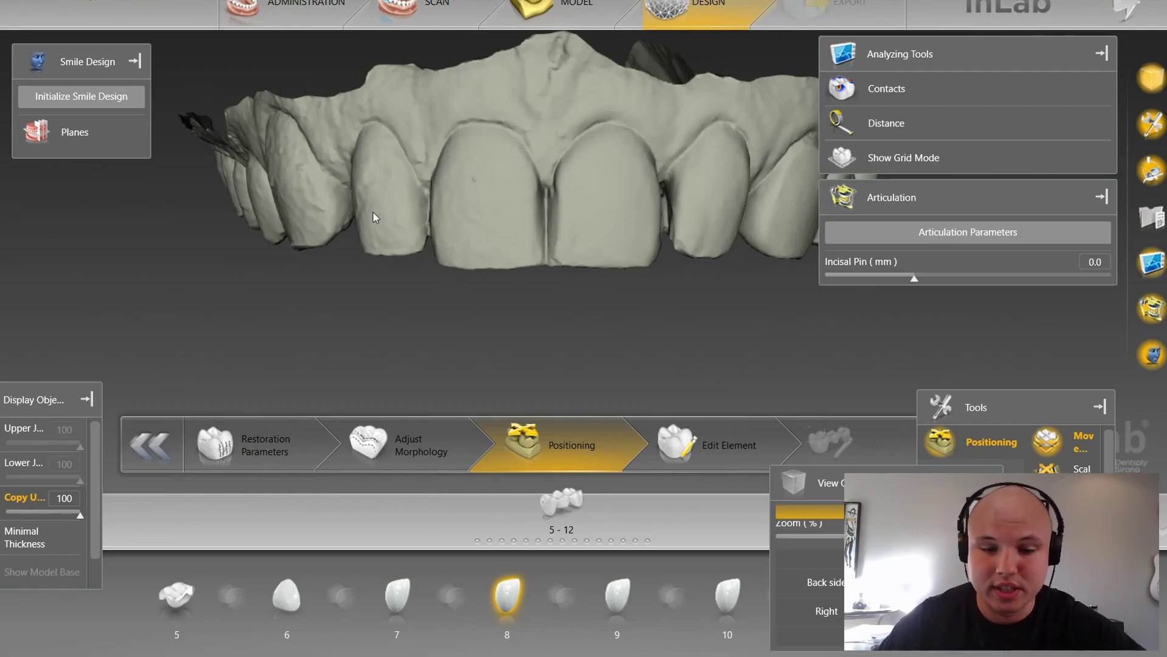
Step: Orbit the copy model back toward the front and show the upper-jaw restorations again
middle_drag(338, 238, 476, 251)
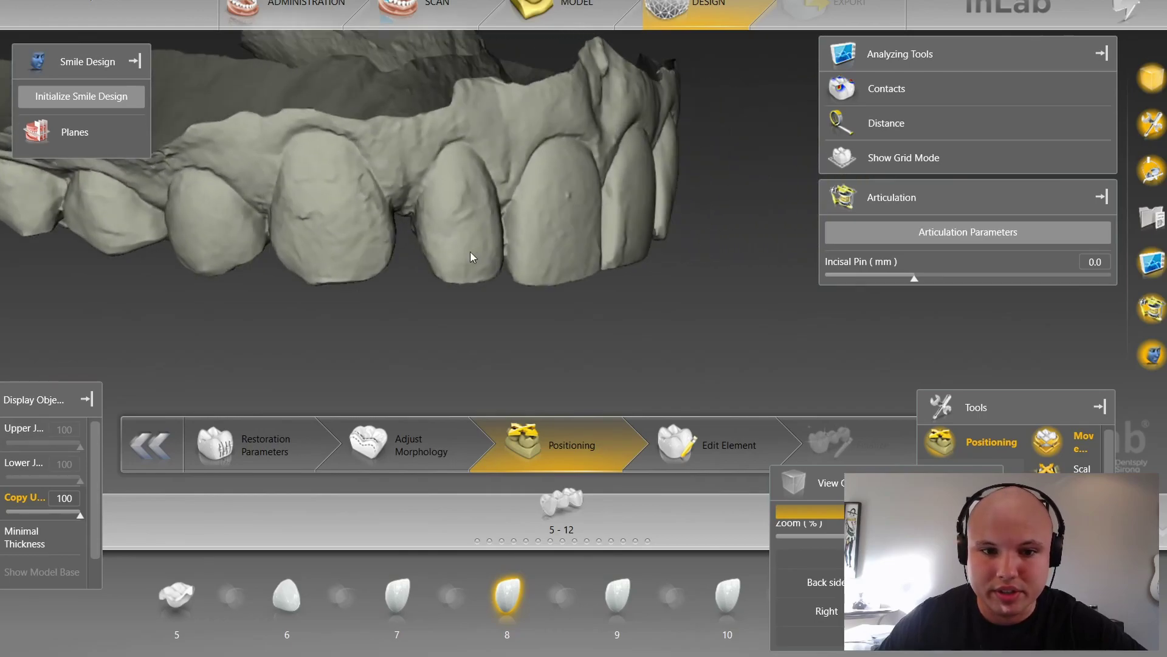
middle_drag(393, 239, 360, 208)
middle_drag(410, 297, 386, 176)
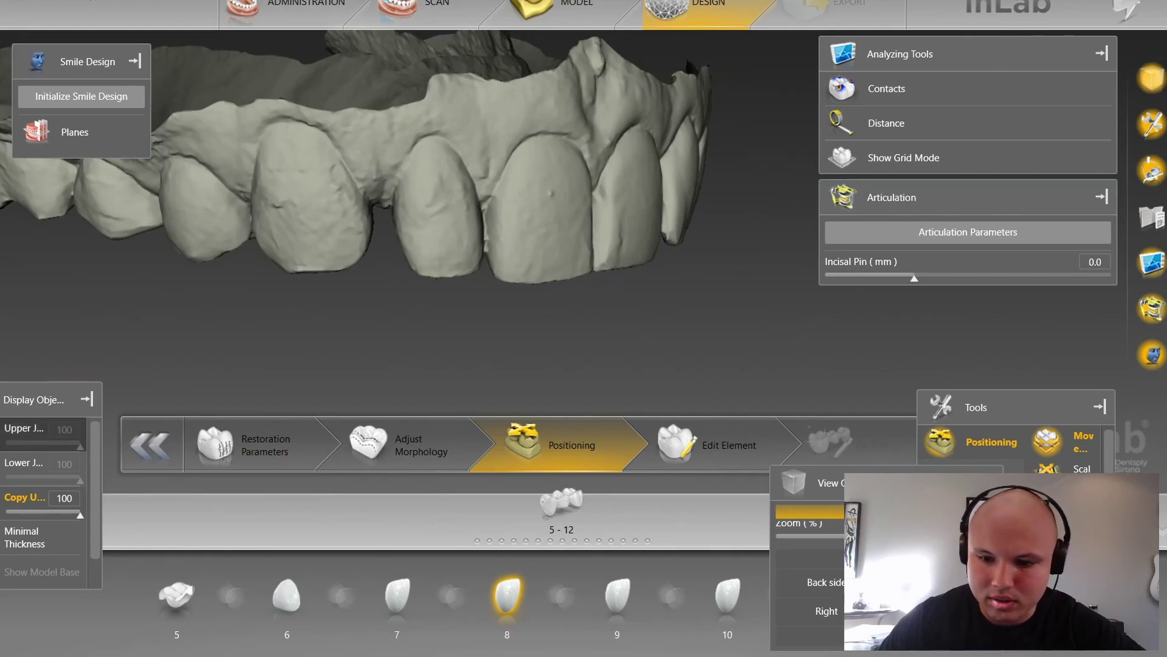
click(24, 428)
scroll(523, 389, down, 3)
middle_drag(523, 393, 626, 340)
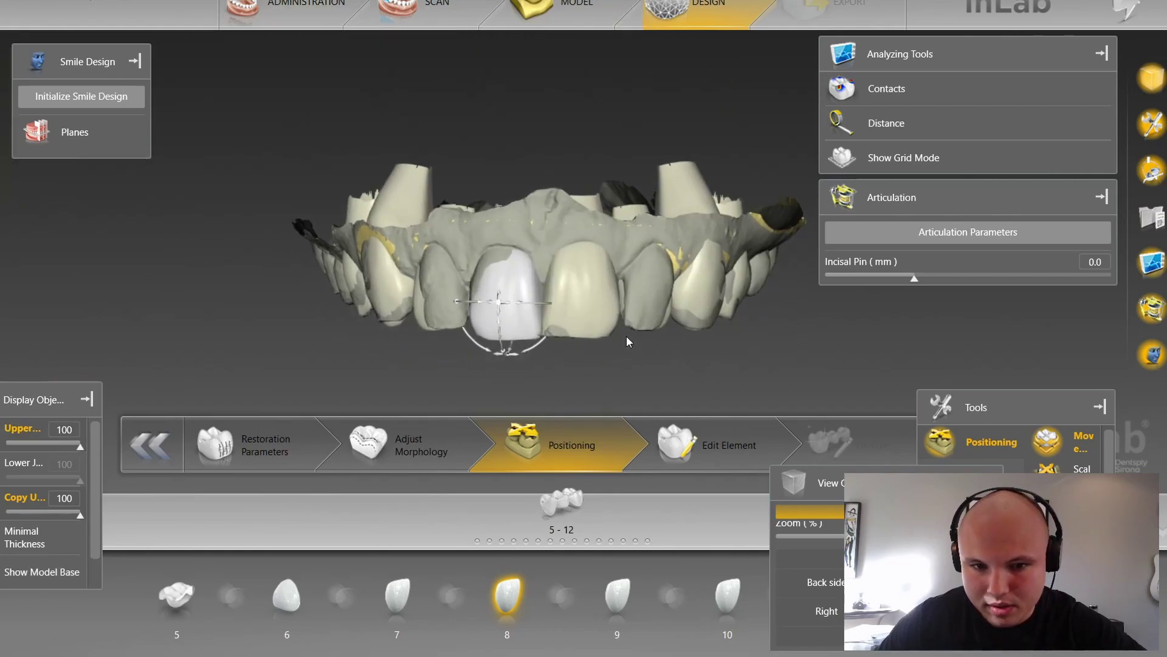
scroll(574, 351, up, 5)
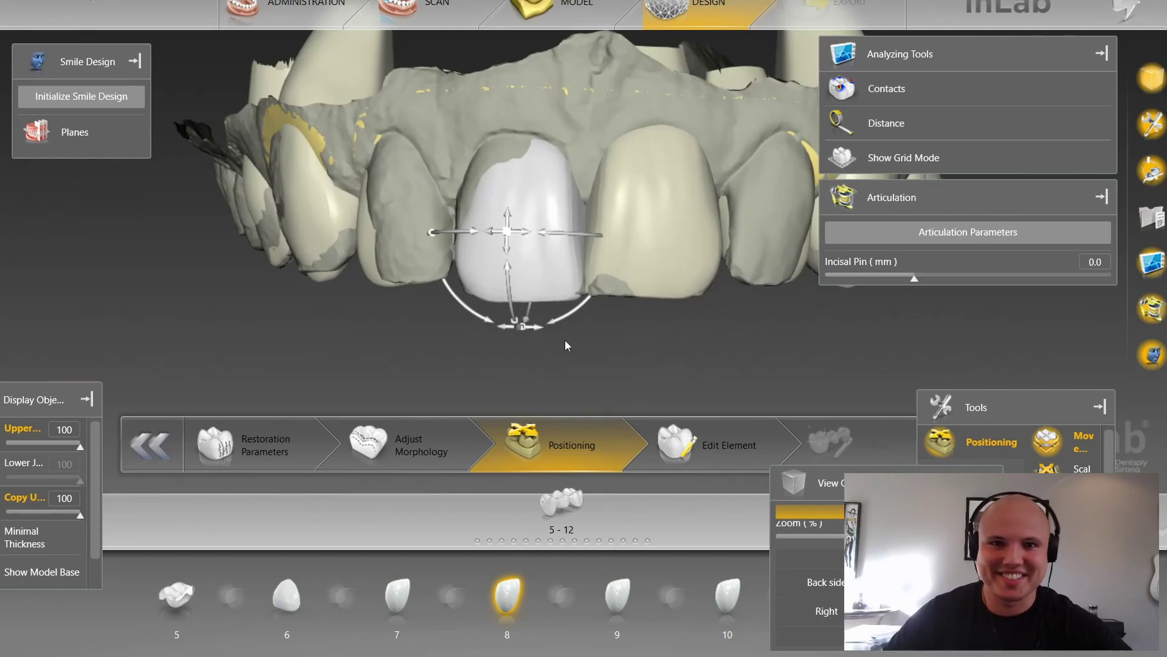
Step: Scale the tooth 8 crown wider toward the left, checking it against tooth 9
key(space)
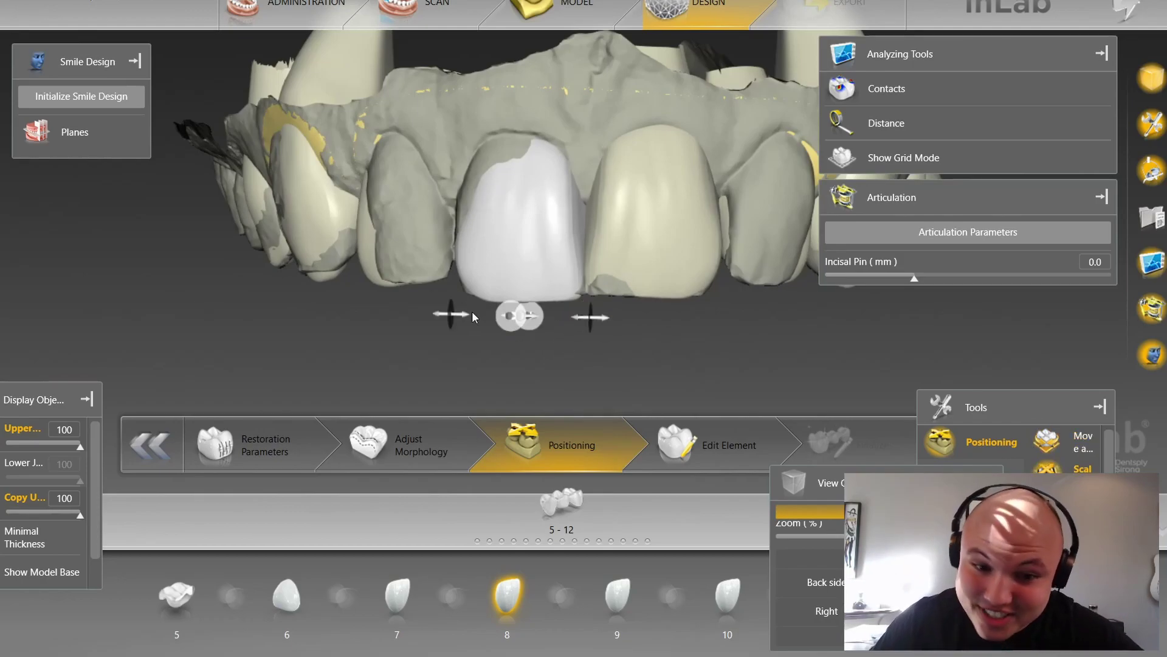
drag(472, 316, 462, 324)
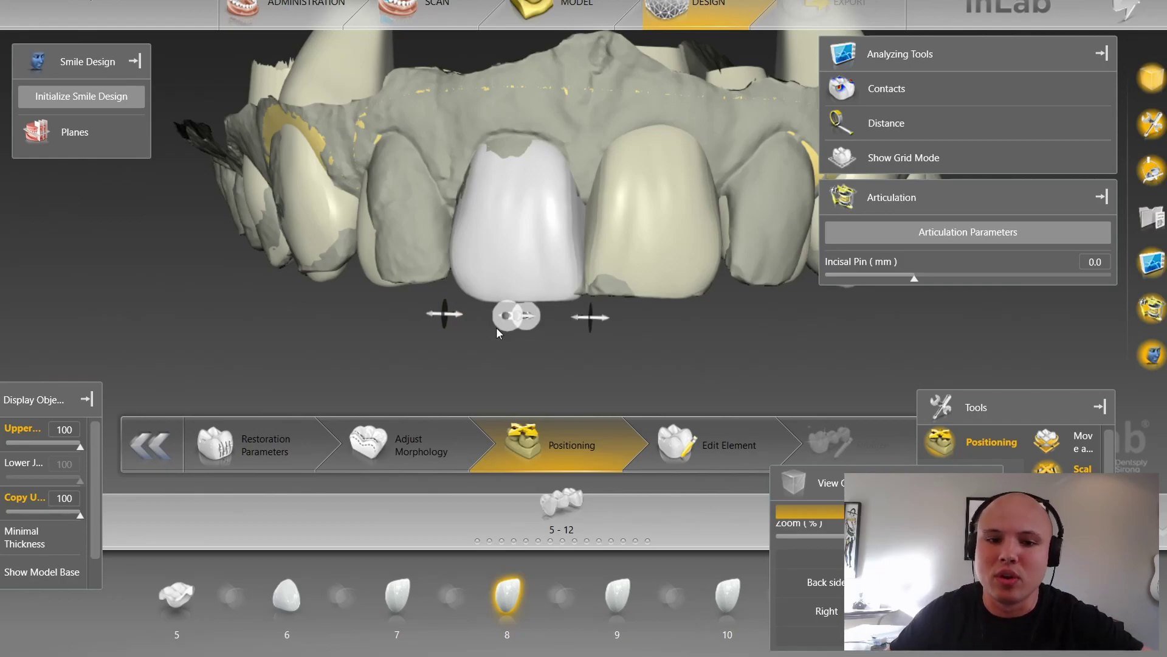
scroll(537, 338, up, 3)
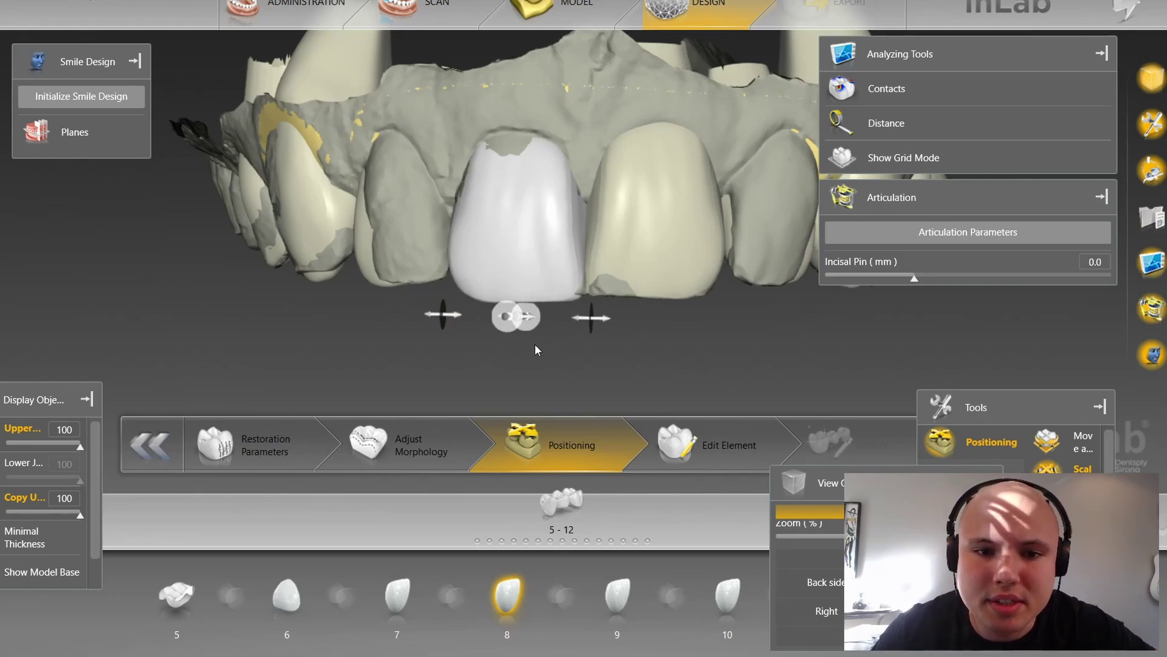
scroll(557, 183, up, 2)
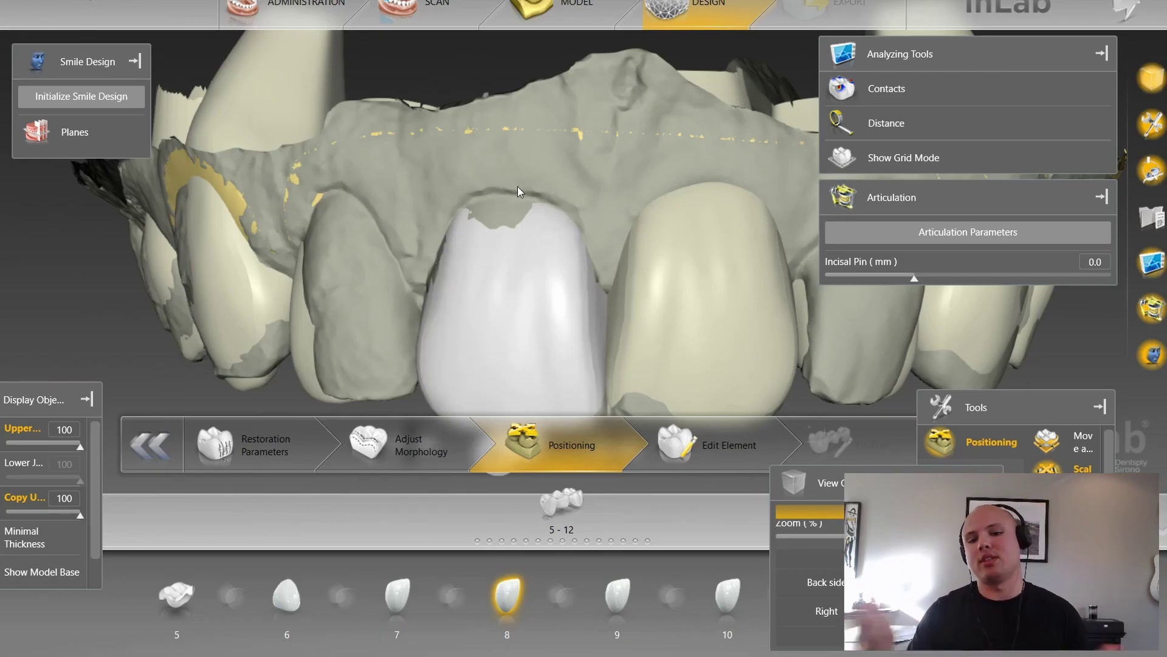
click(691, 397)
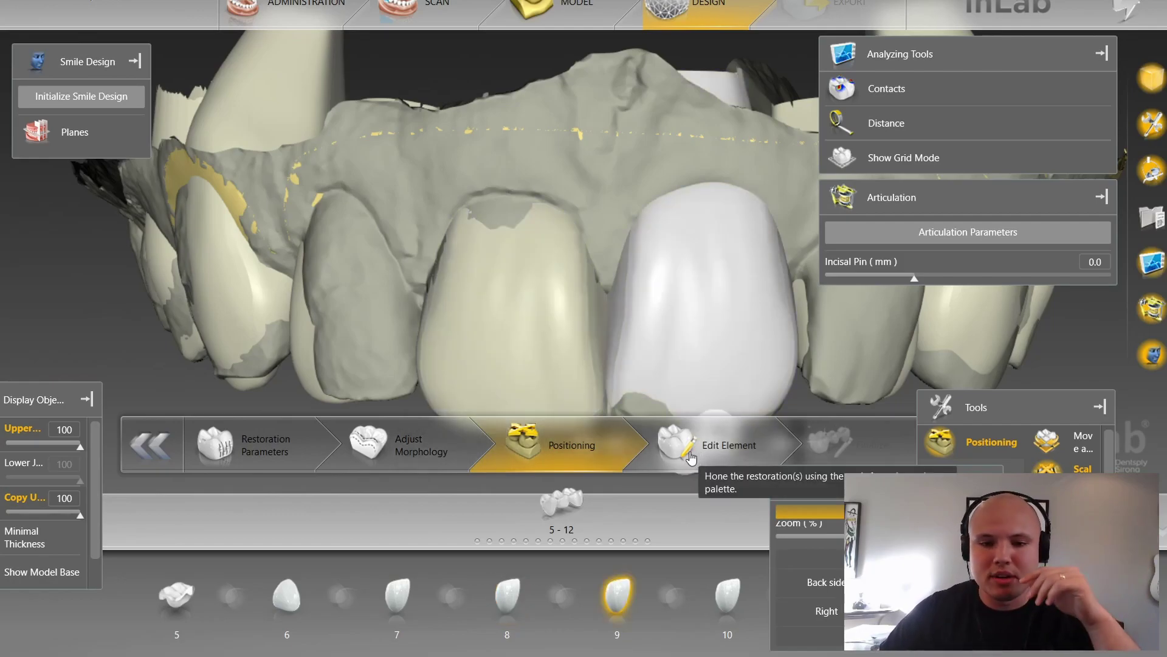
click(513, 216)
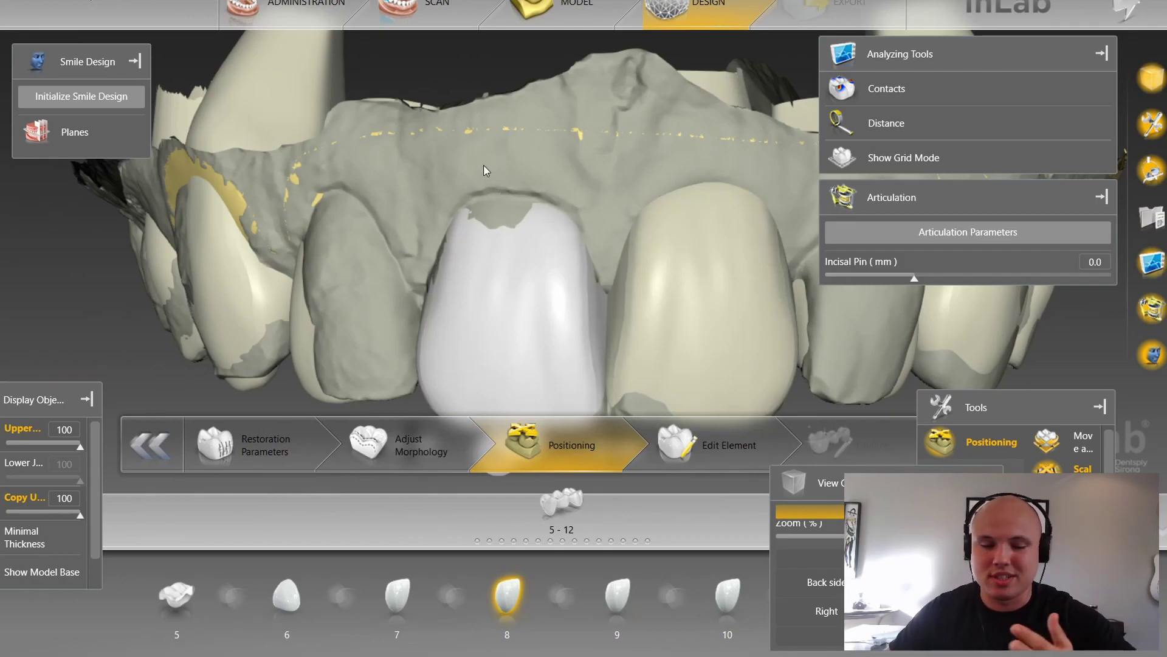
drag(493, 159, 509, 118)
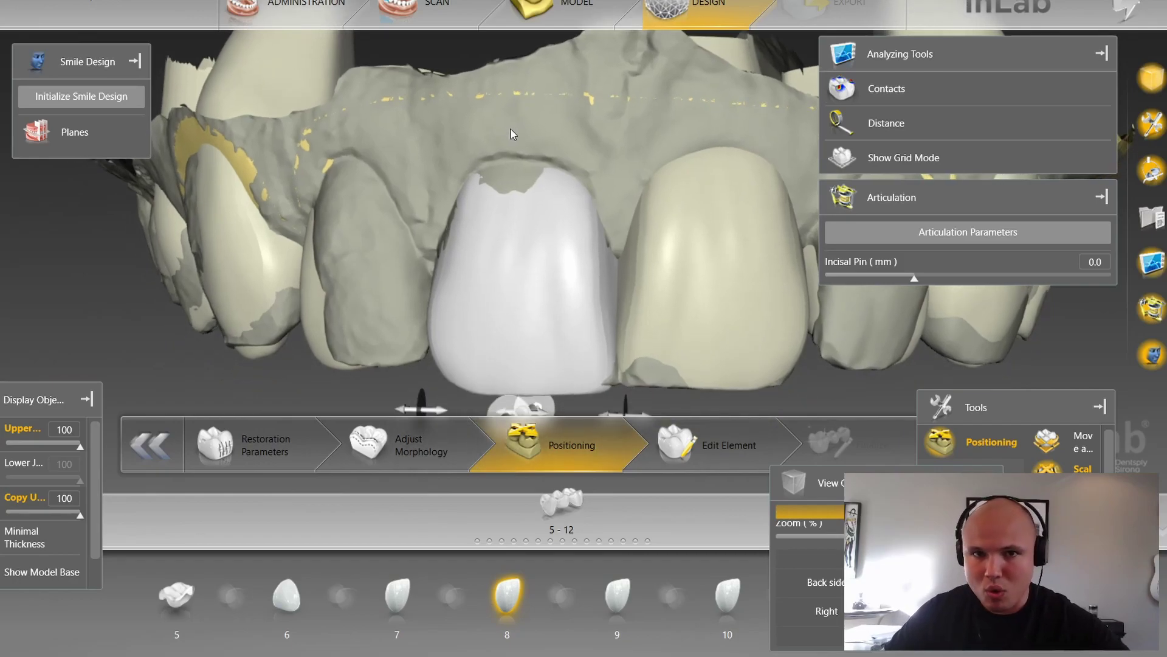
Step: Bring back the full move-and-rotate positioning handles on the tooth 8 crown
scroll(510, 117, down, 2)
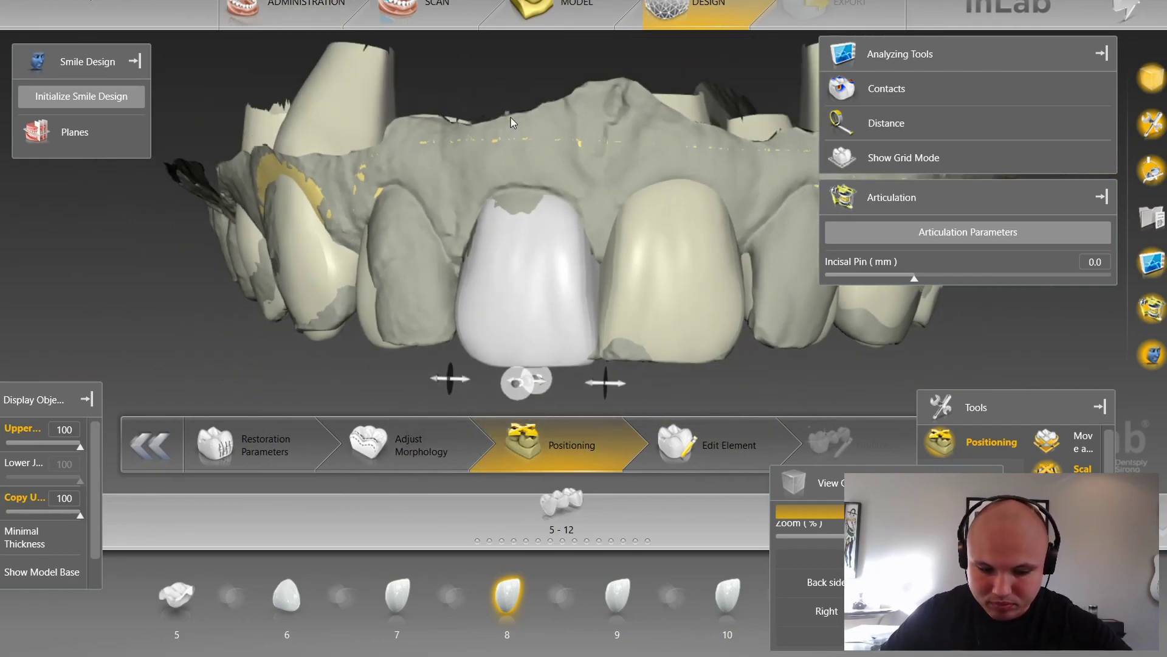
key(space)
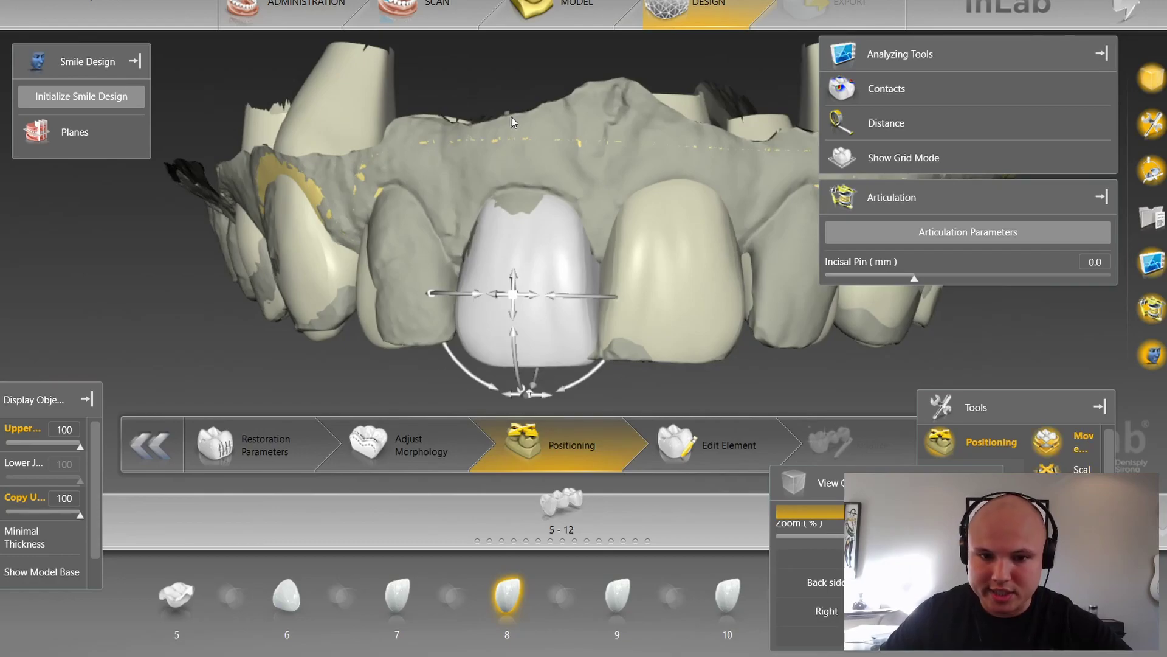
key(space)
key(space)
key(space)
key(space)
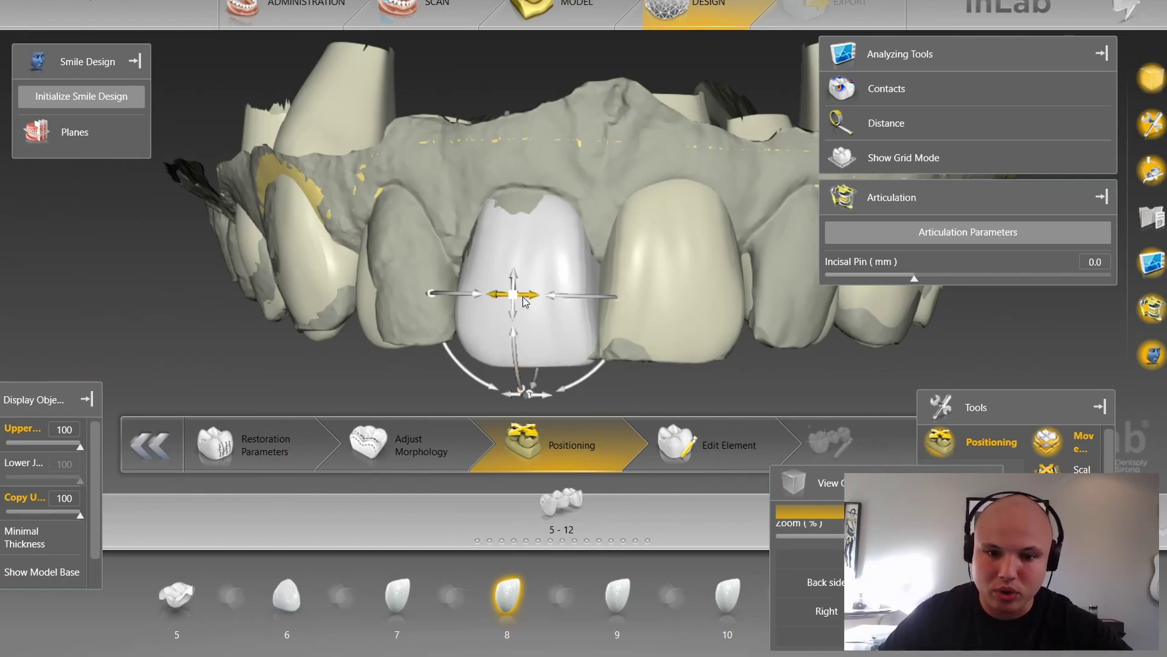
key(space)
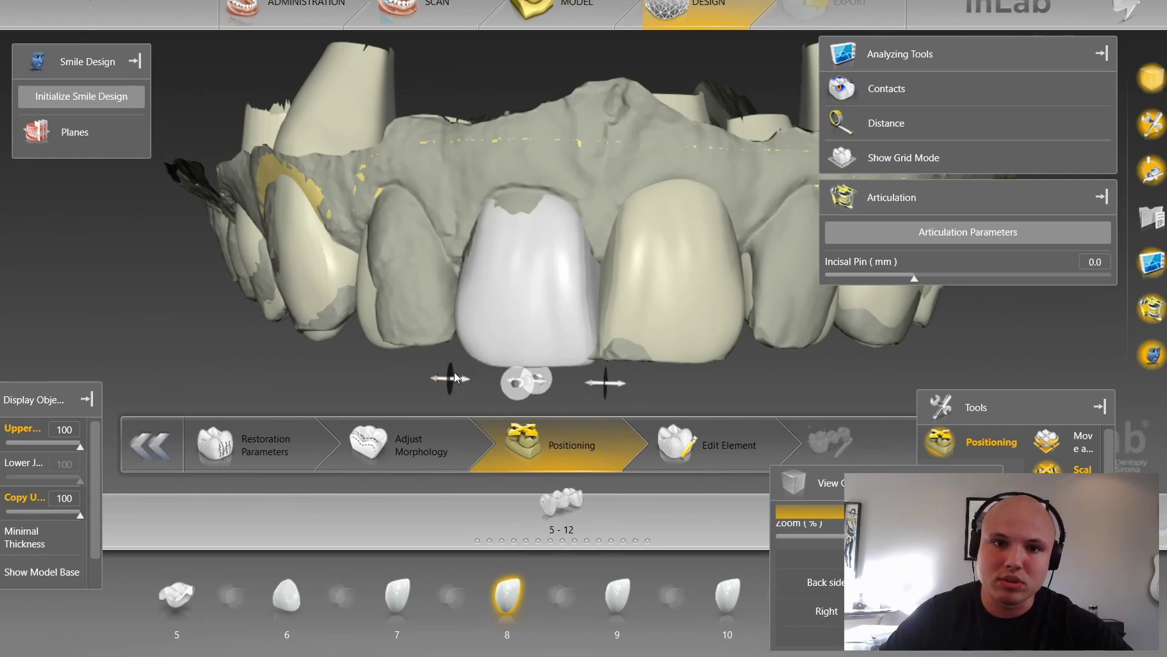
click(505, 339)
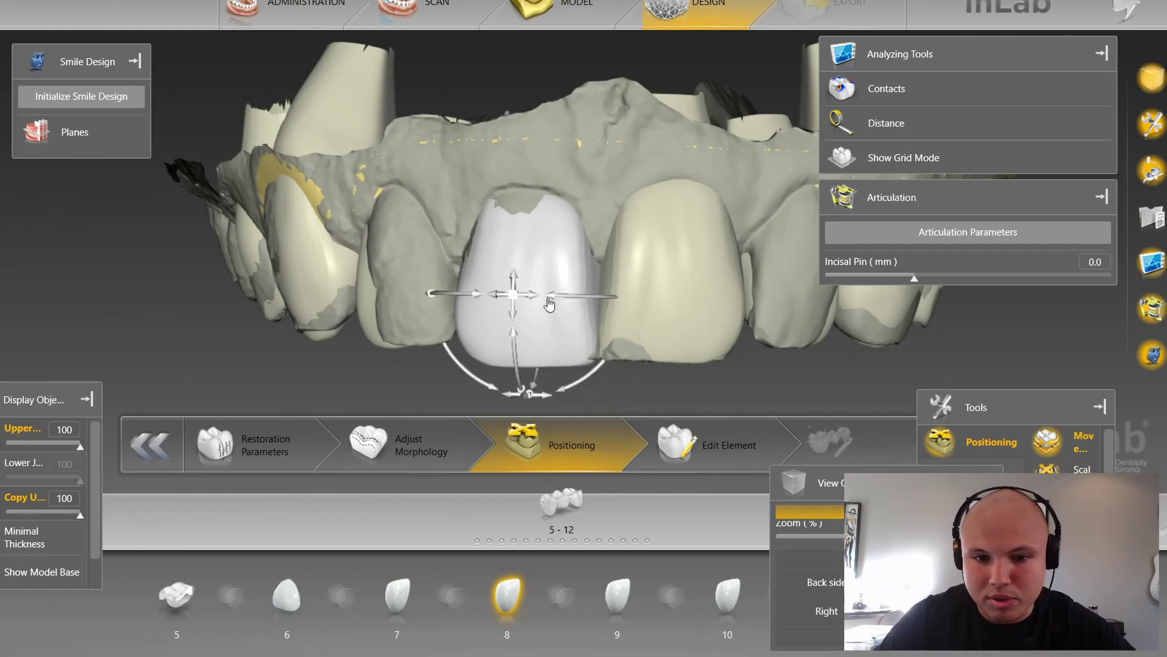
Step: Nudge the tooth 8 crown sideways in small steps and tilt it forward and back
drag(553, 299, 541, 310)
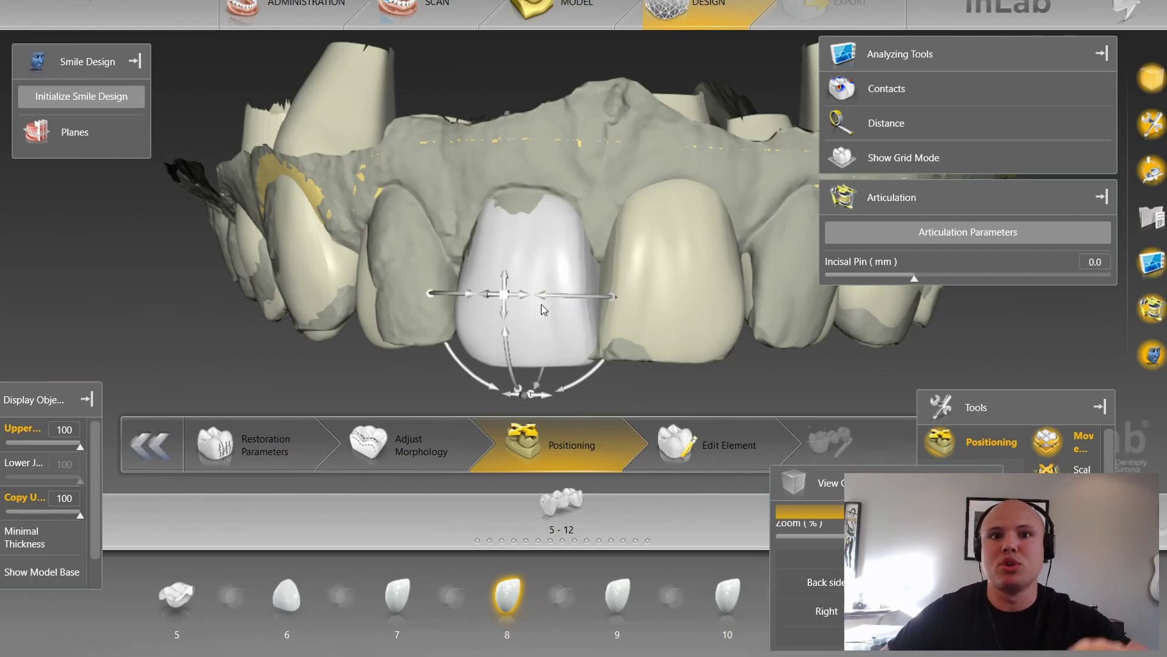
drag(562, 300, 573, 301)
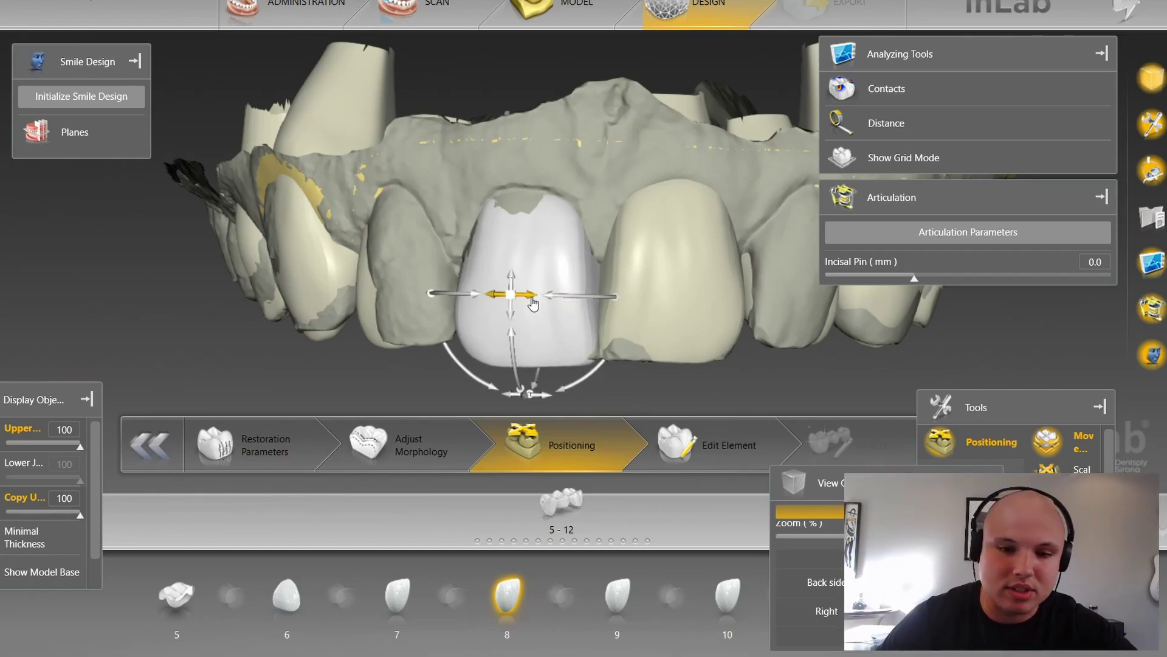
drag(566, 301, 565, 329)
drag(520, 364, 549, 90)
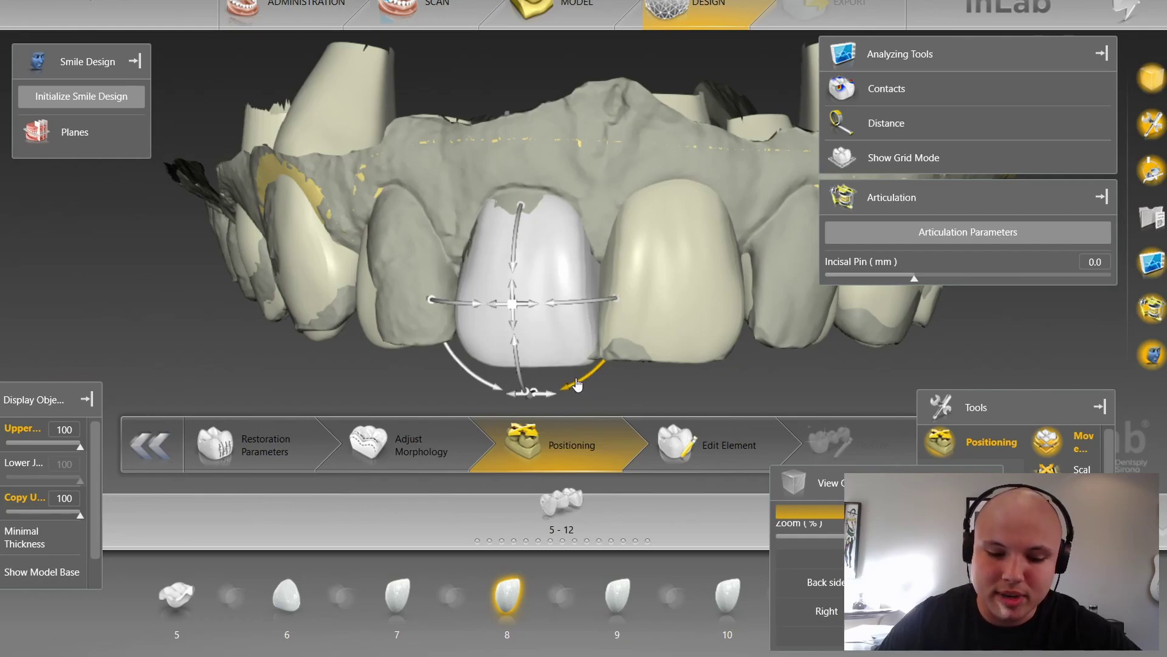
key(space)
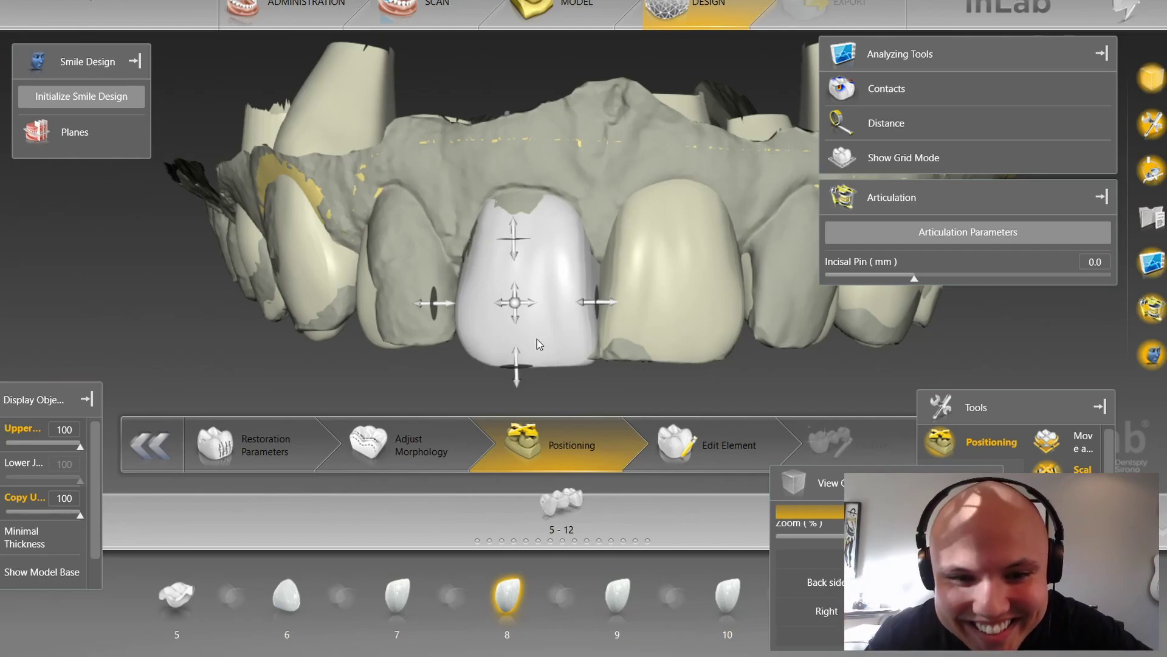
Step: Stretch the tooth 8 crown downward toward its incisal edge, then zoom out and orbit to check the arch
scroll(541, 258, up, 2)
drag(503, 225, 561, 243)
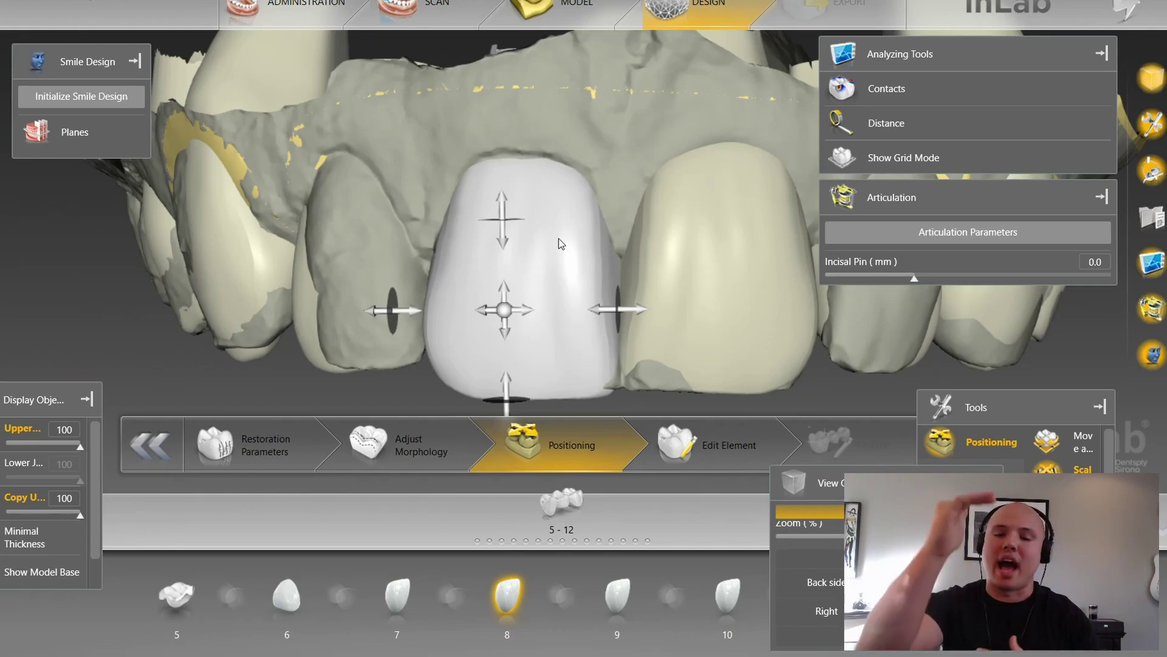
scroll(569, 200, down, 2)
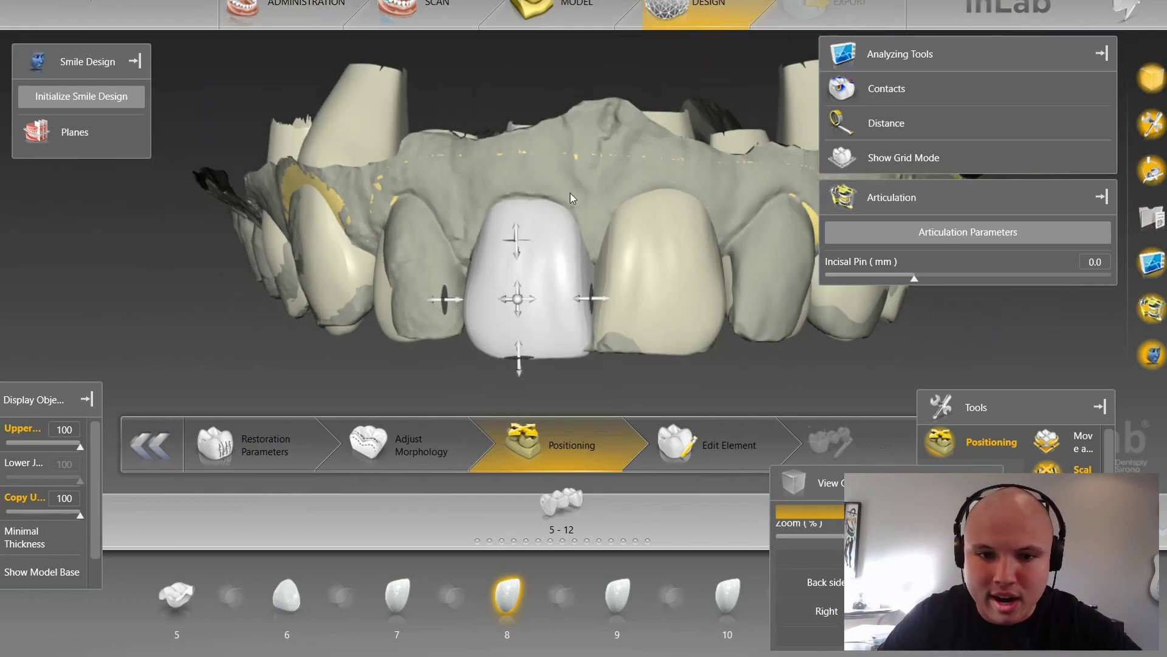
scroll(568, 207, down, 1)
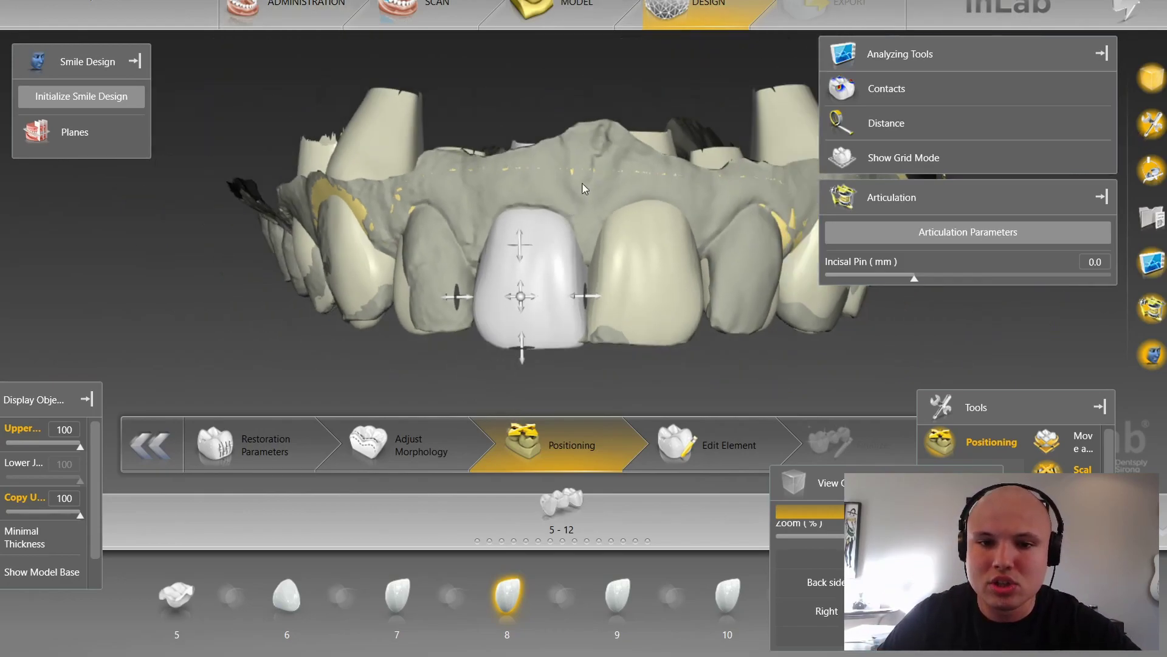
drag(570, 111, 580, 302)
scroll(575, 294, up, 3)
key(space)
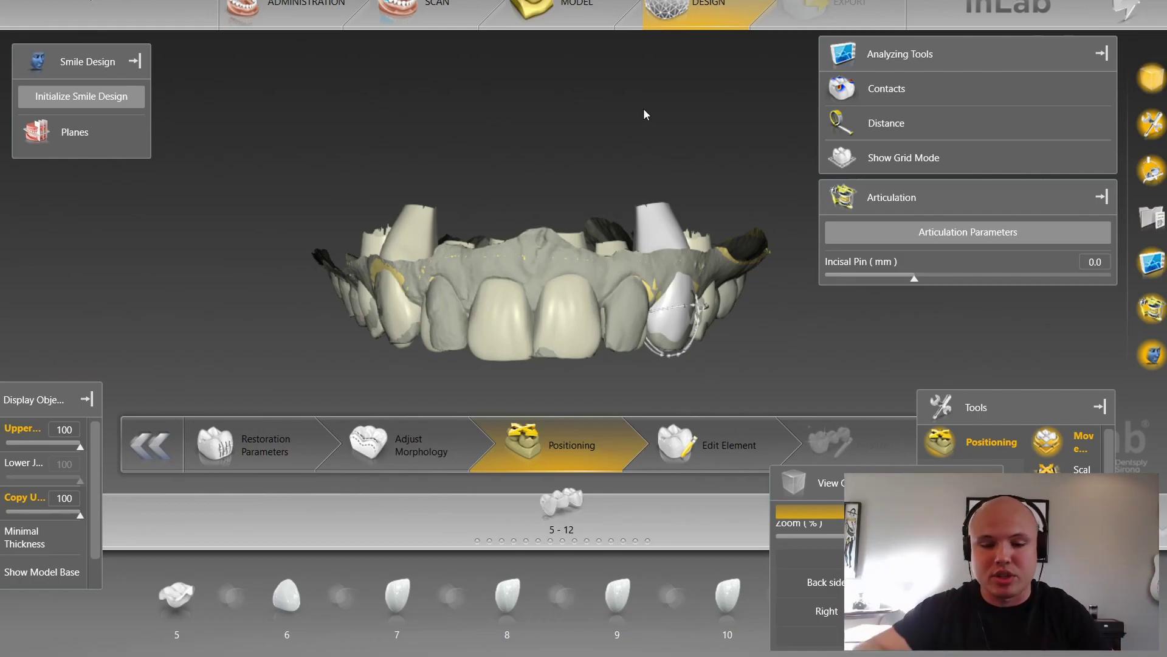
Step: Reposition the tooth 9 crown vertically and compare it with tooth 8
click(575, 348)
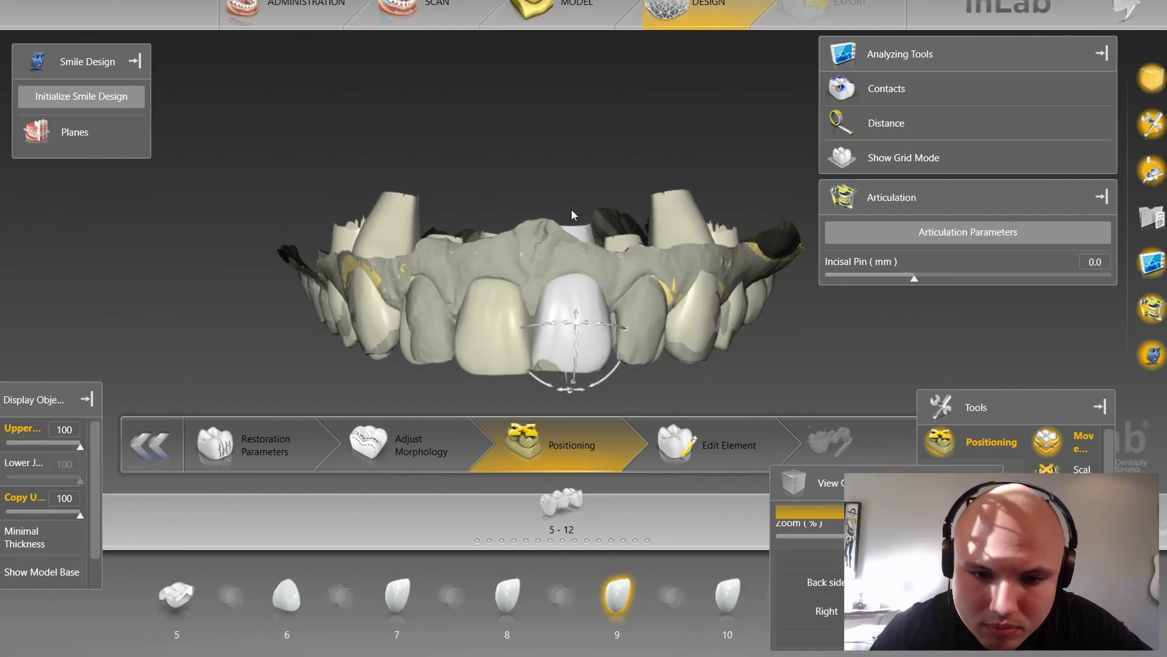
scroll(567, 201, up, 4)
right_drag(568, 201, 572, 103)
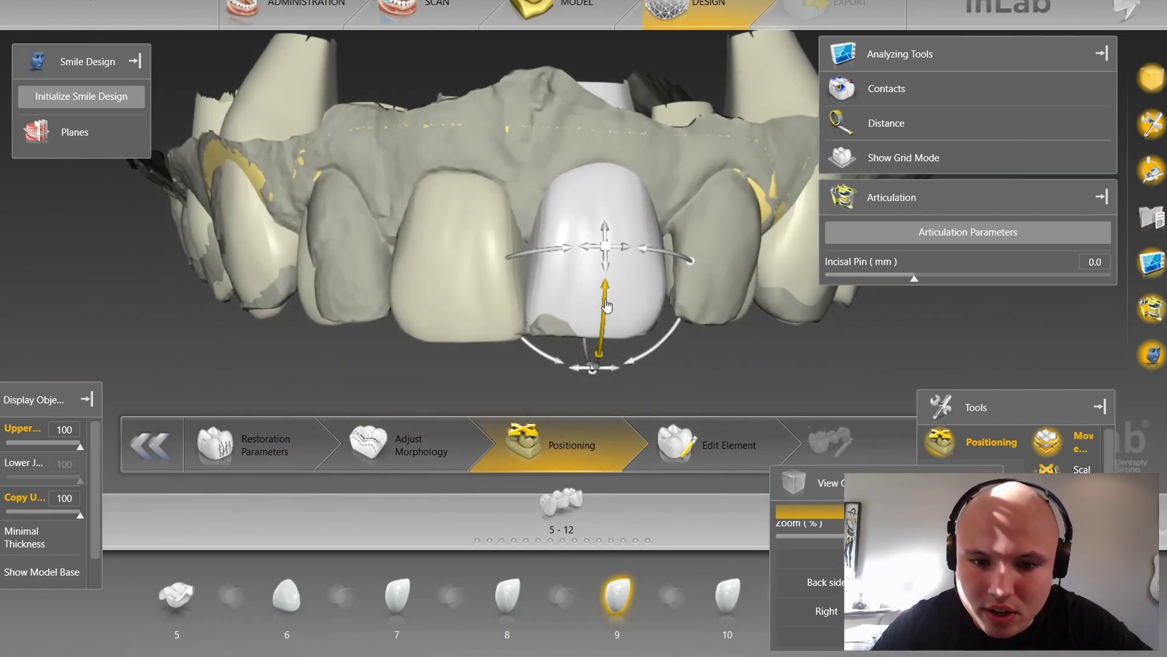
drag(601, 304, 609, 290)
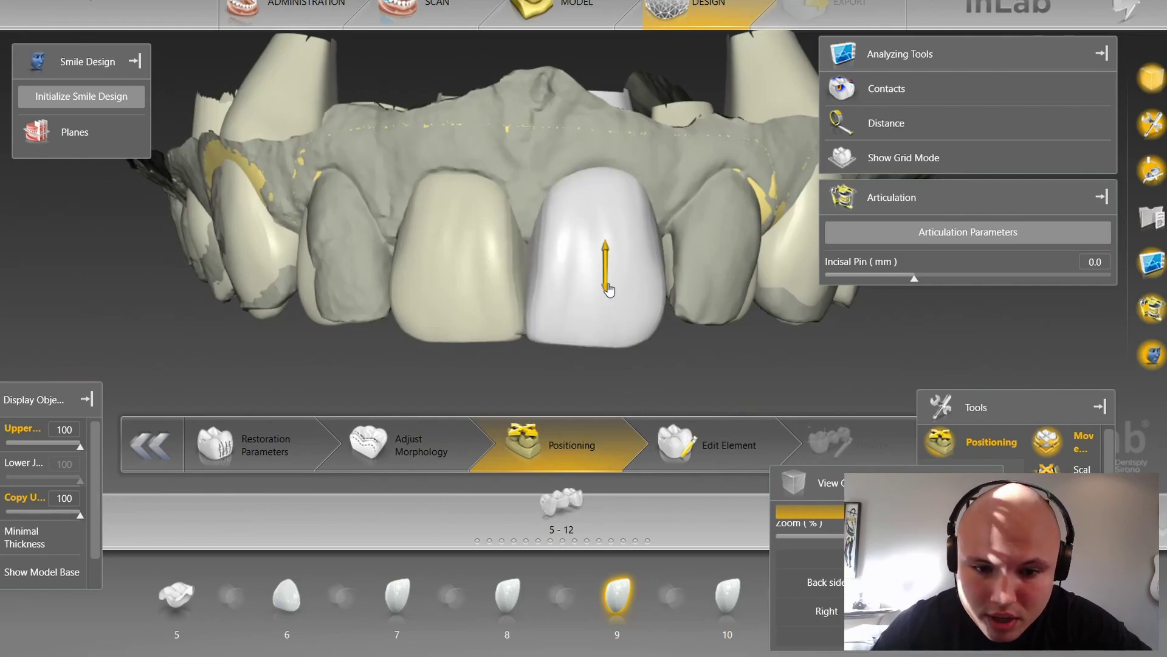
mouse_move(567, 371)
mouse_down()
mouse_move(546, 369)
mouse_move(549, 355)
mouse_up()
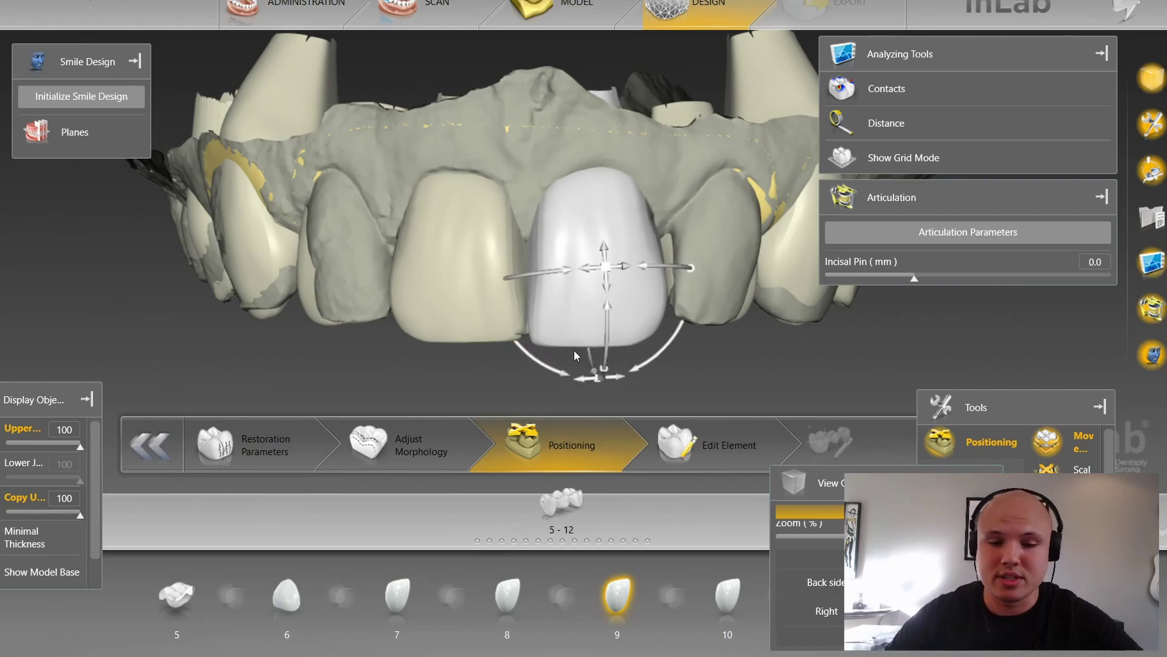
scroll(577, 319, up, 3)
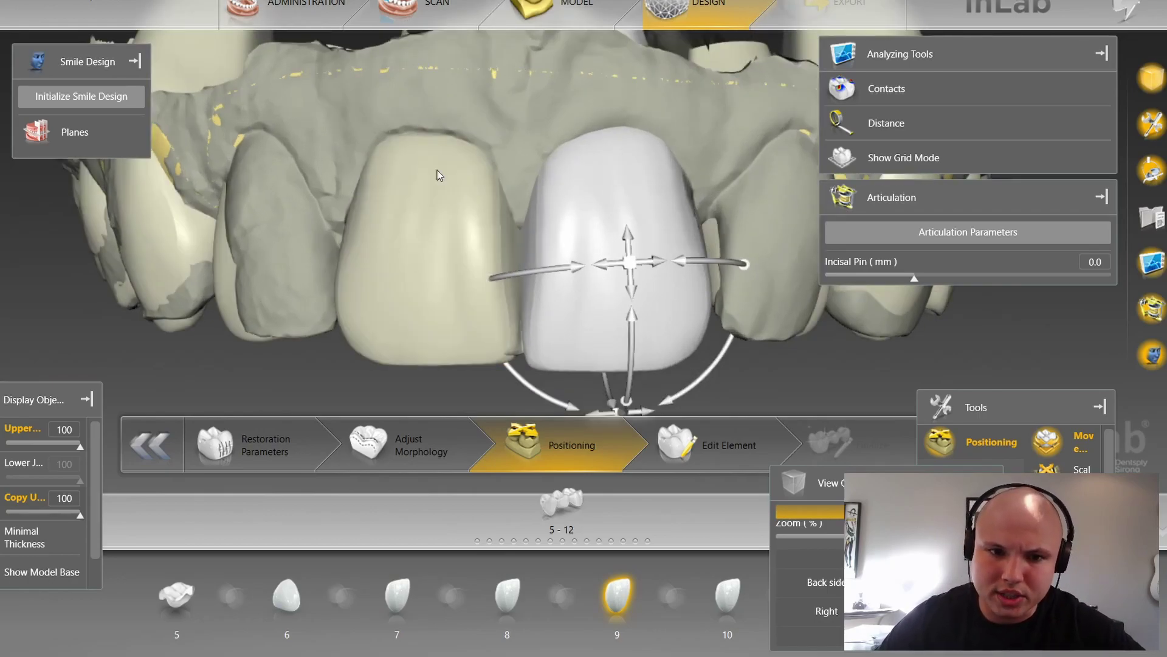
click(440, 175)
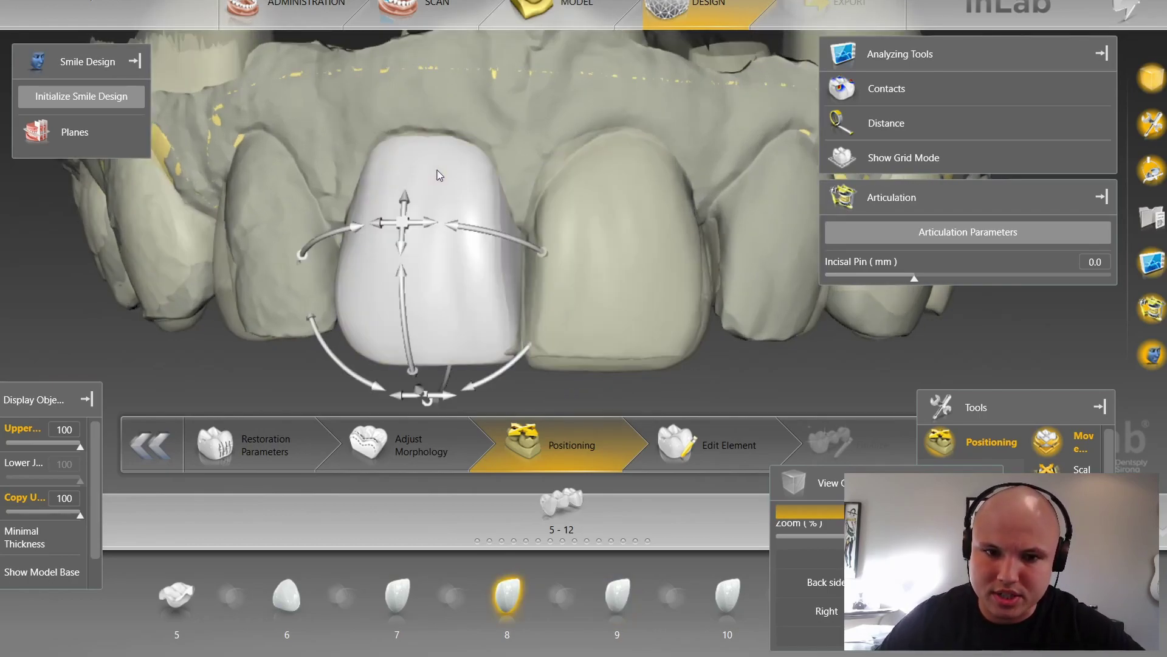
click(627, 237)
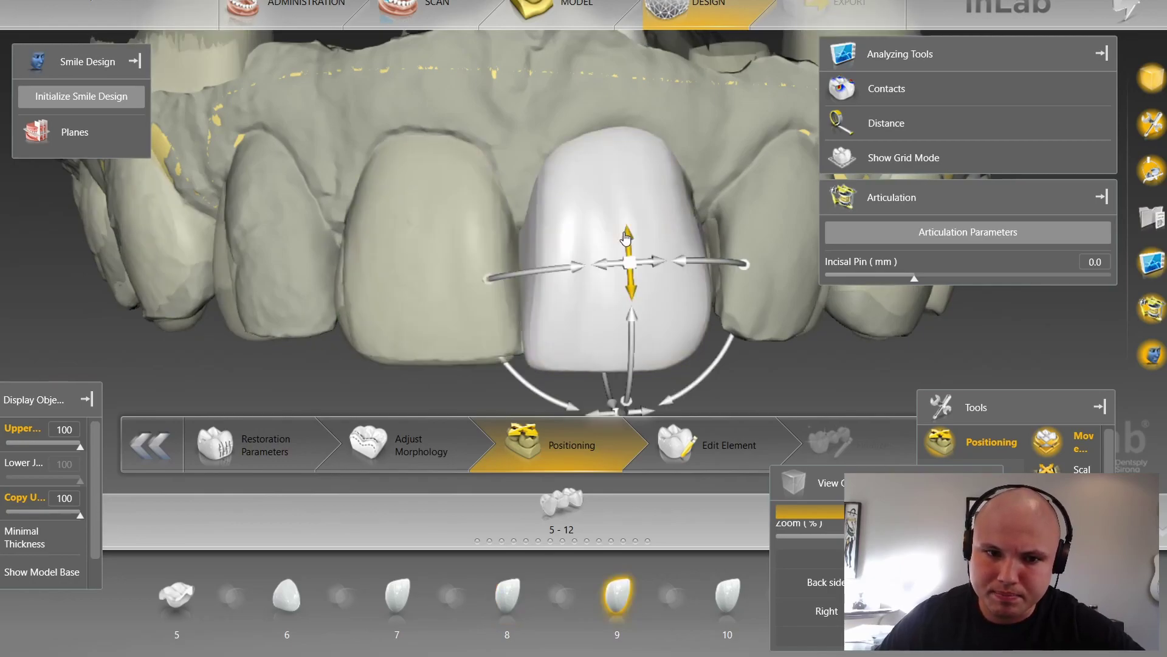
click(430, 129)
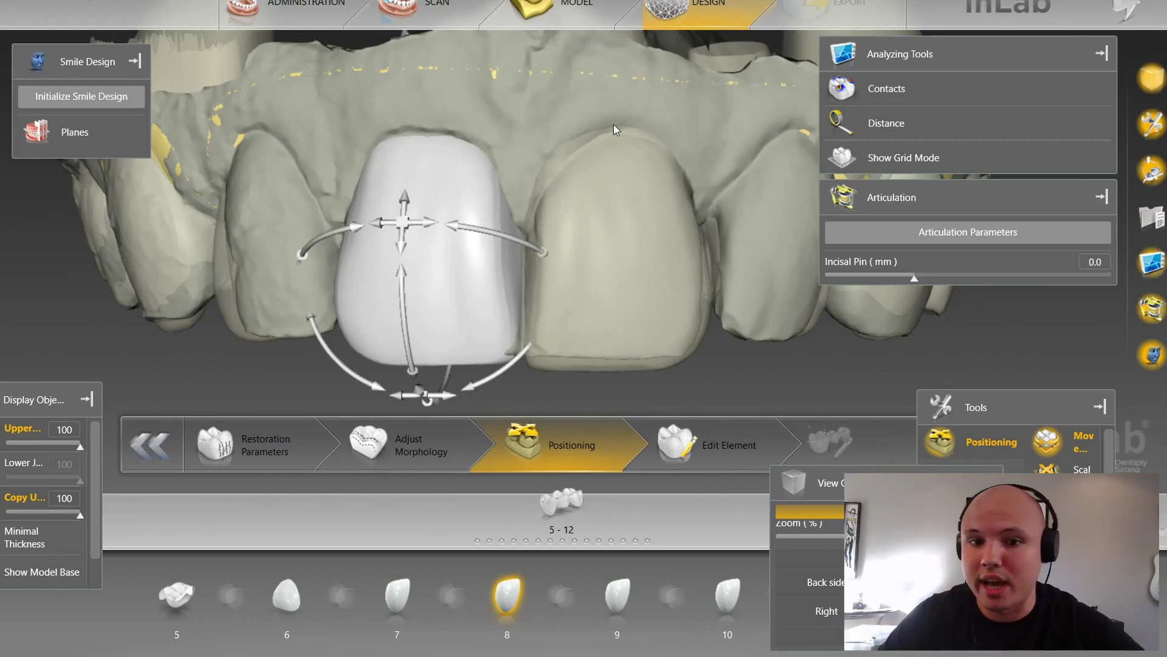
click(574, 176)
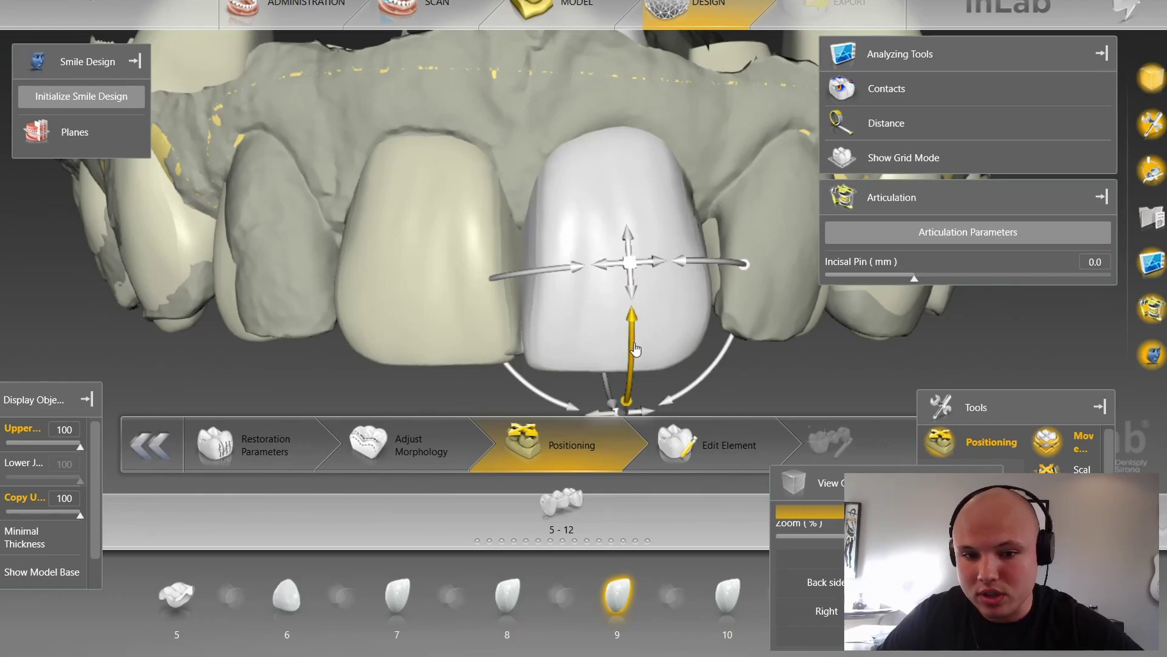
Step: Tilt and rotate the tooth 9 crown, and stretch it taller toward the gum
drag(590, 79, 590, 115)
drag(699, 376, 750, 381)
drag(697, 280, 679, 286)
key(space)
drag(590, 206, 662, 160)
key(space)
drag(709, 370, 635, 395)
drag(662, 211, 668, 201)
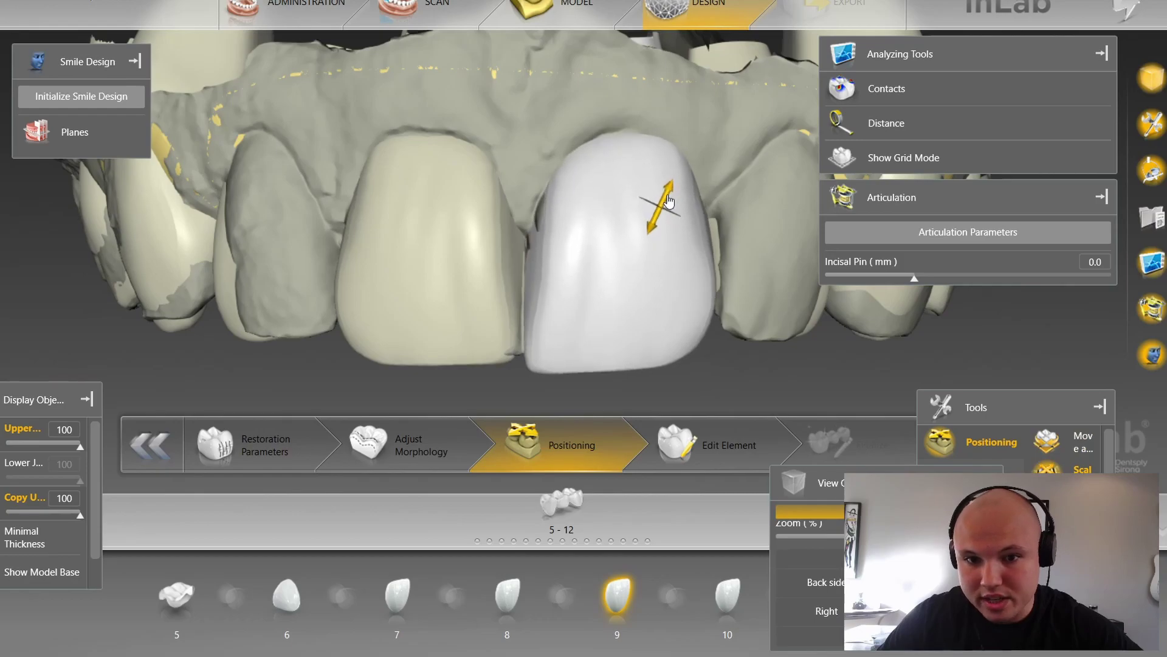
drag(692, 352, 697, 352)
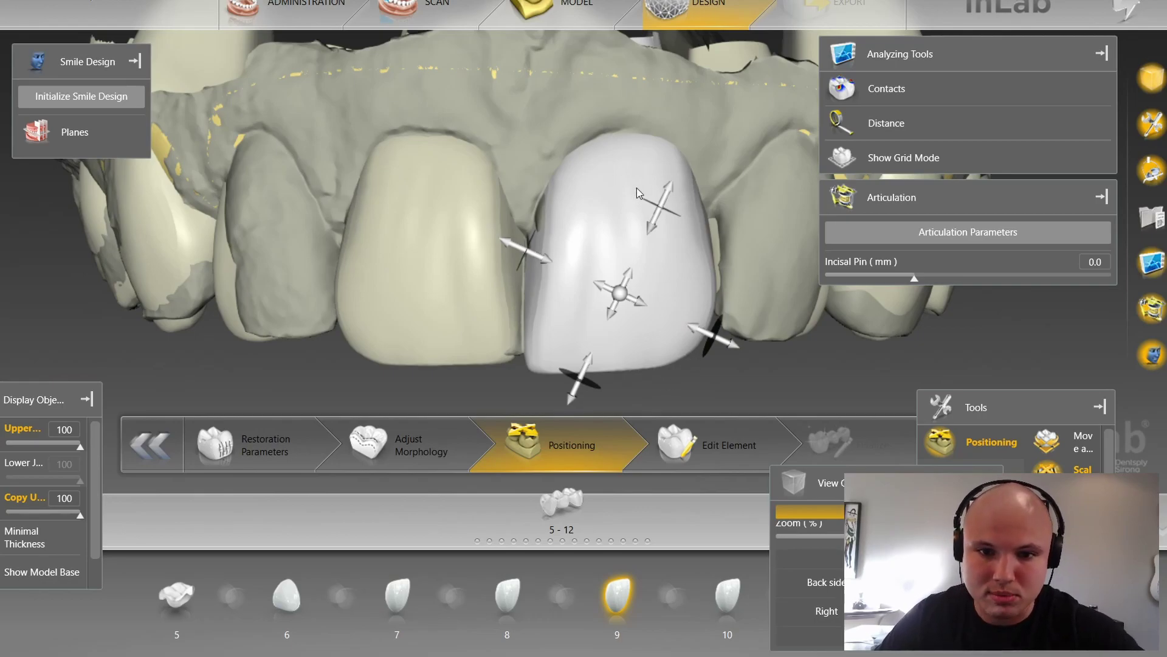
click(404, 220)
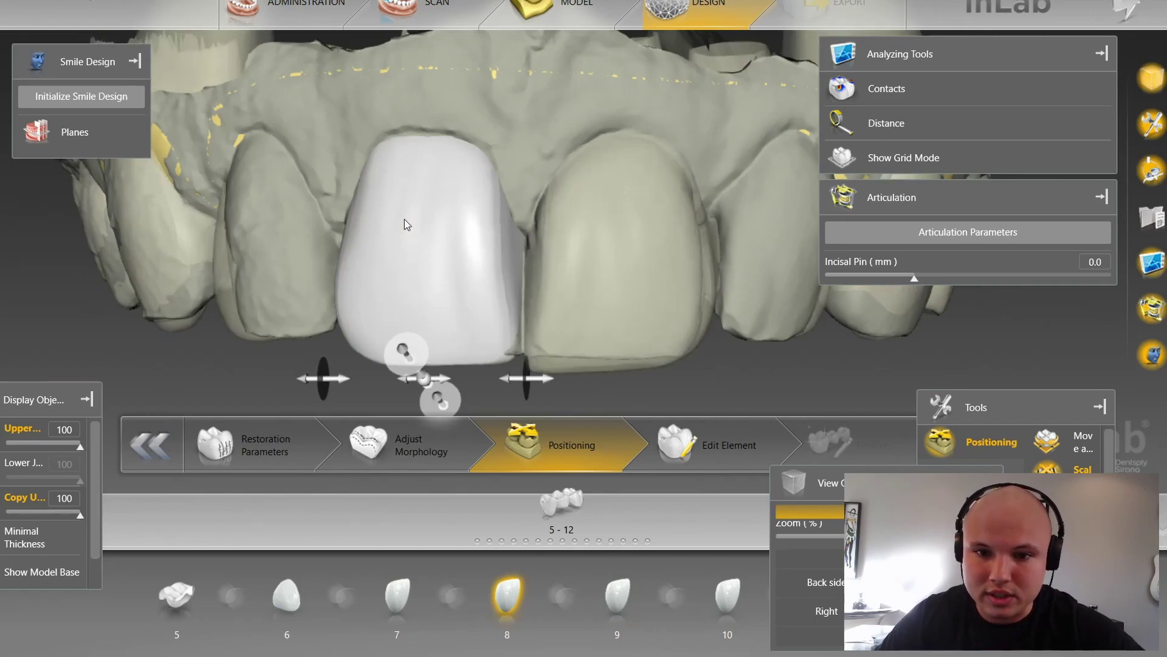
click(578, 167)
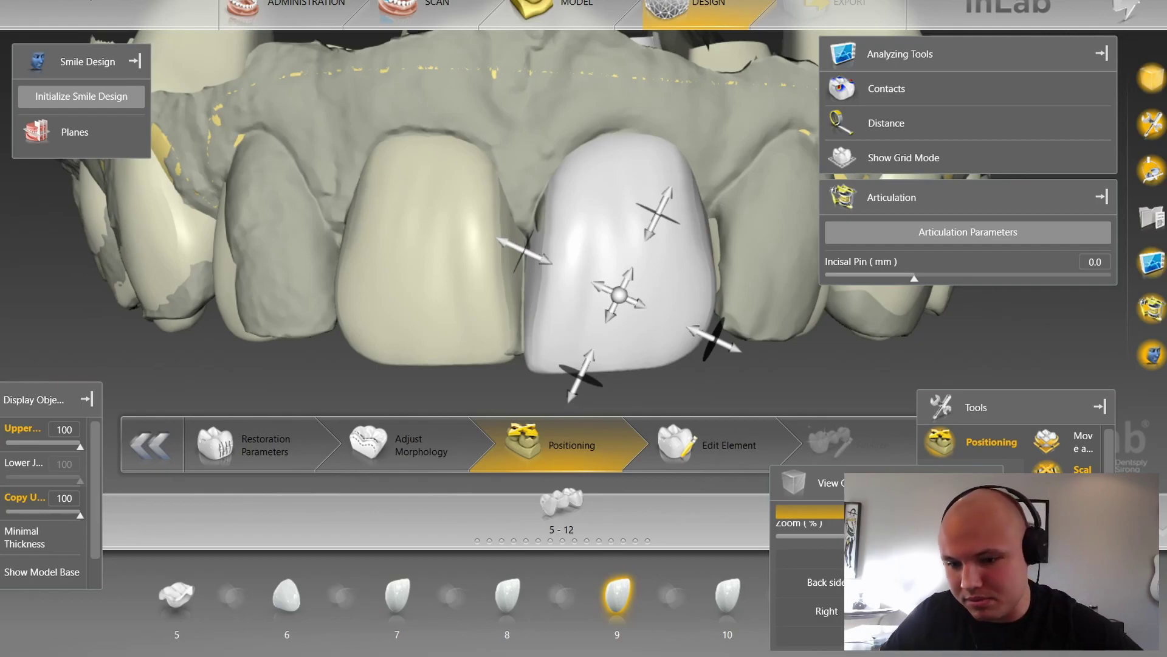
key(ctrl+z)
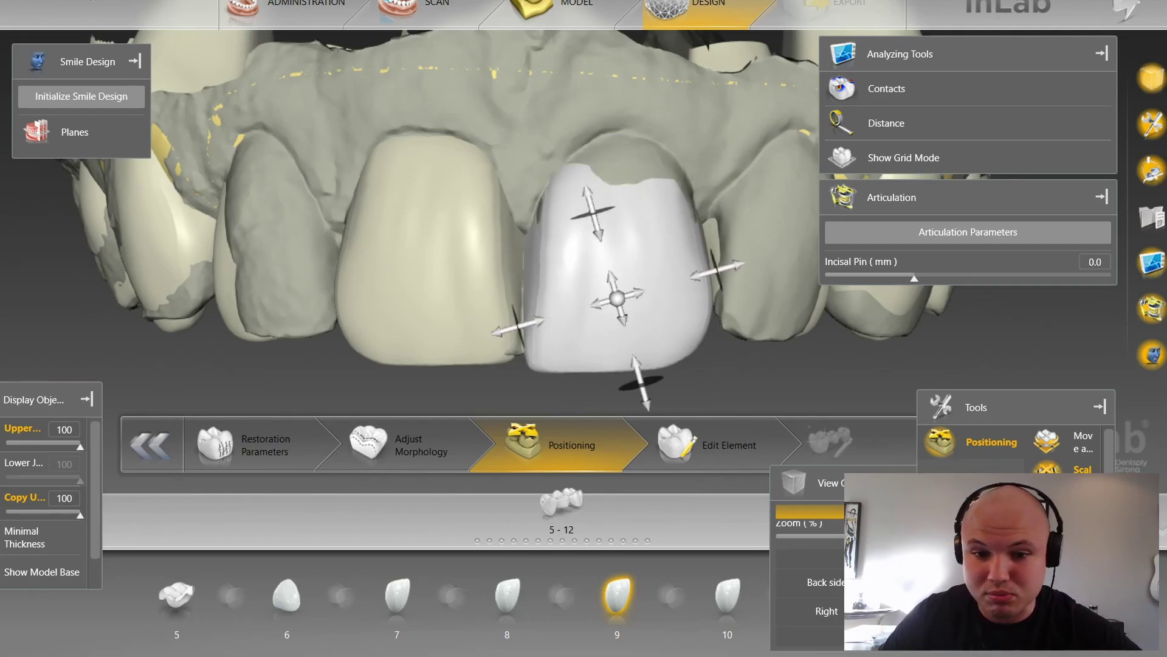
key(ctrl+z)
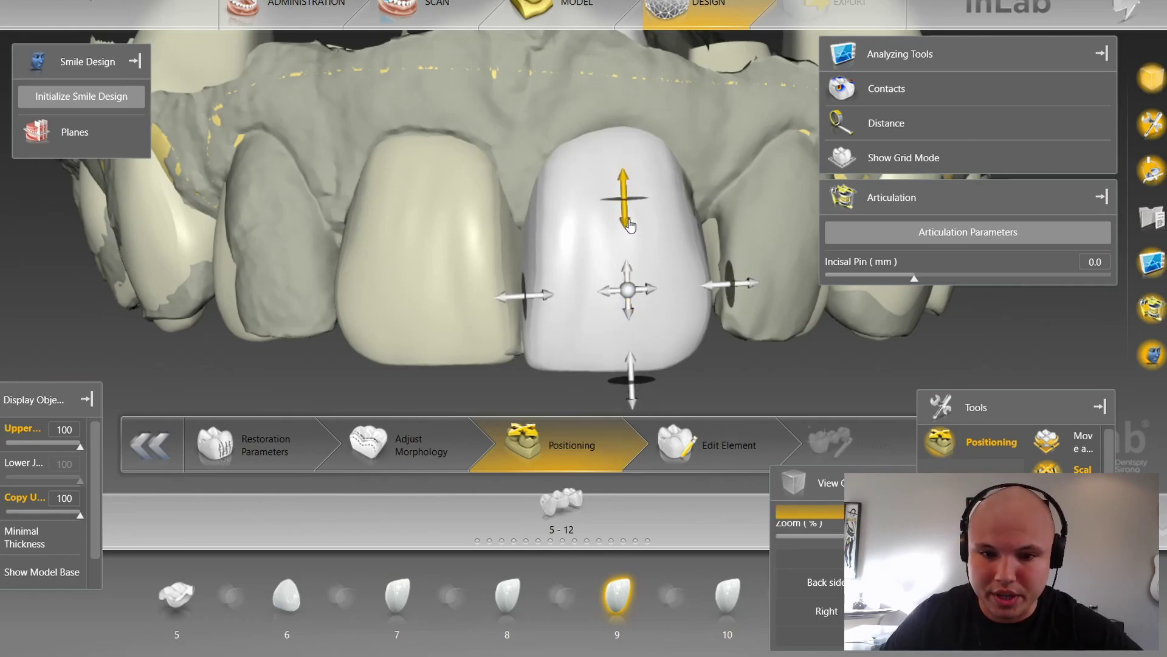
click(628, 221)
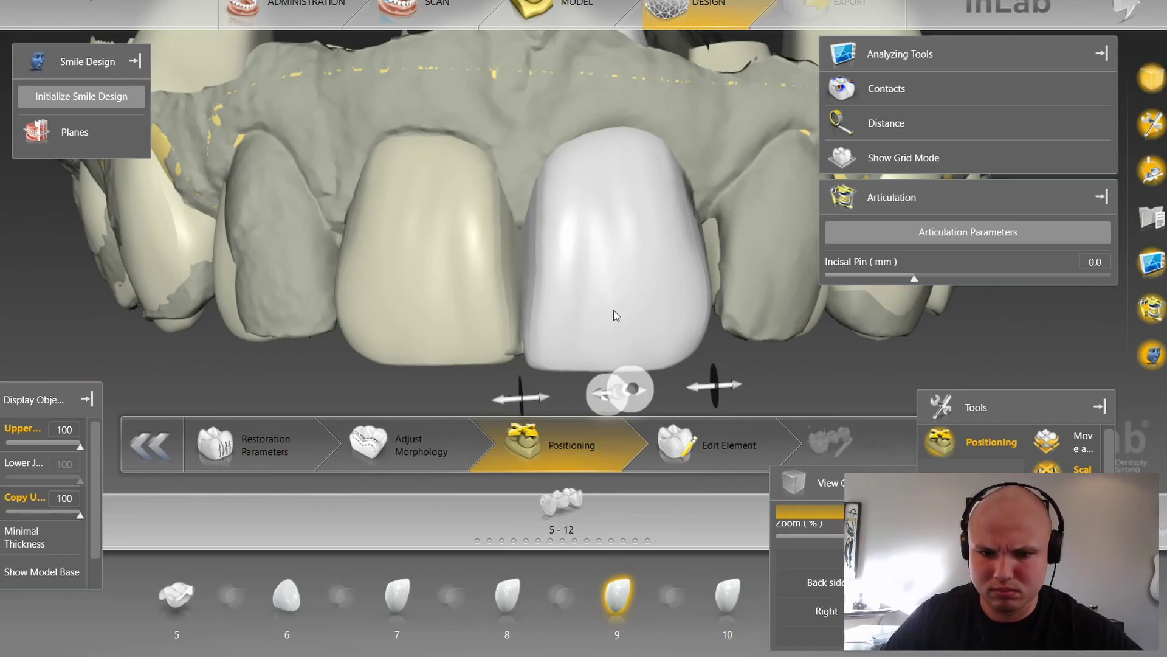
scroll(636, 382, down, 3)
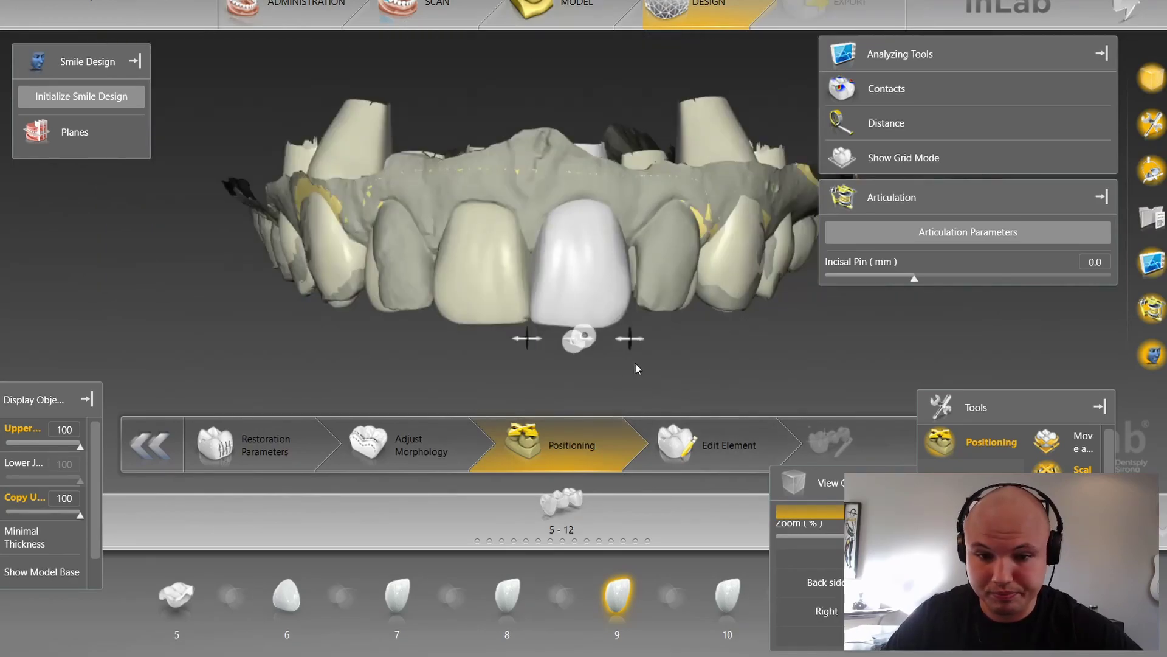
Step: Orbit around the arch and nudge the tooth 9 crown slightly sideways
middle_drag(674, 373, 563, 323)
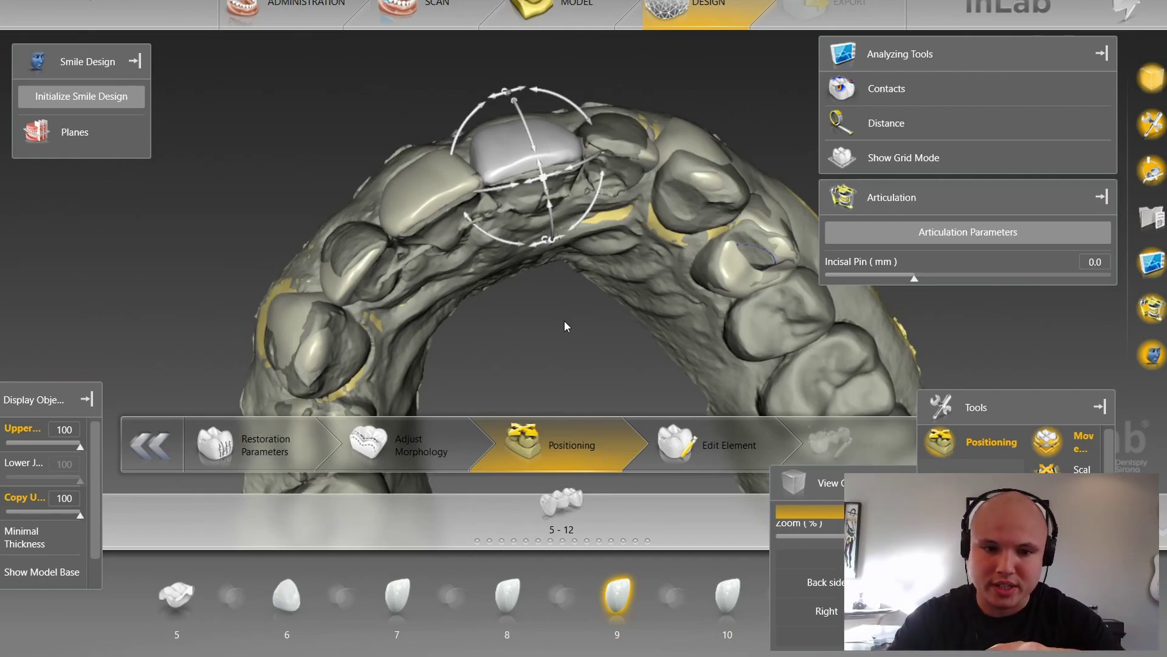
mouse_move(579, 265)
middle_down()
mouse_move(586, 327)
mouse_move(611, 358)
mouse_move(579, 260)
mouse_move(567, 257)
middle_up()
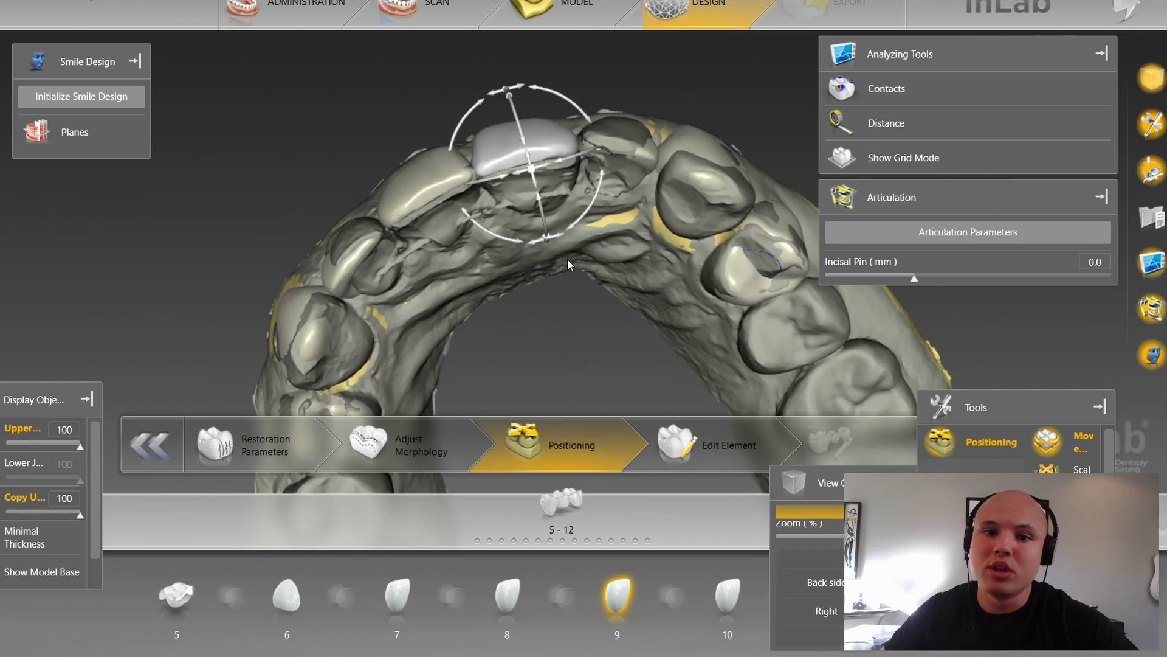
scroll(567, 289, up, 5)
right_drag(493, 270, 476, 335)
scroll(476, 335, up, 3)
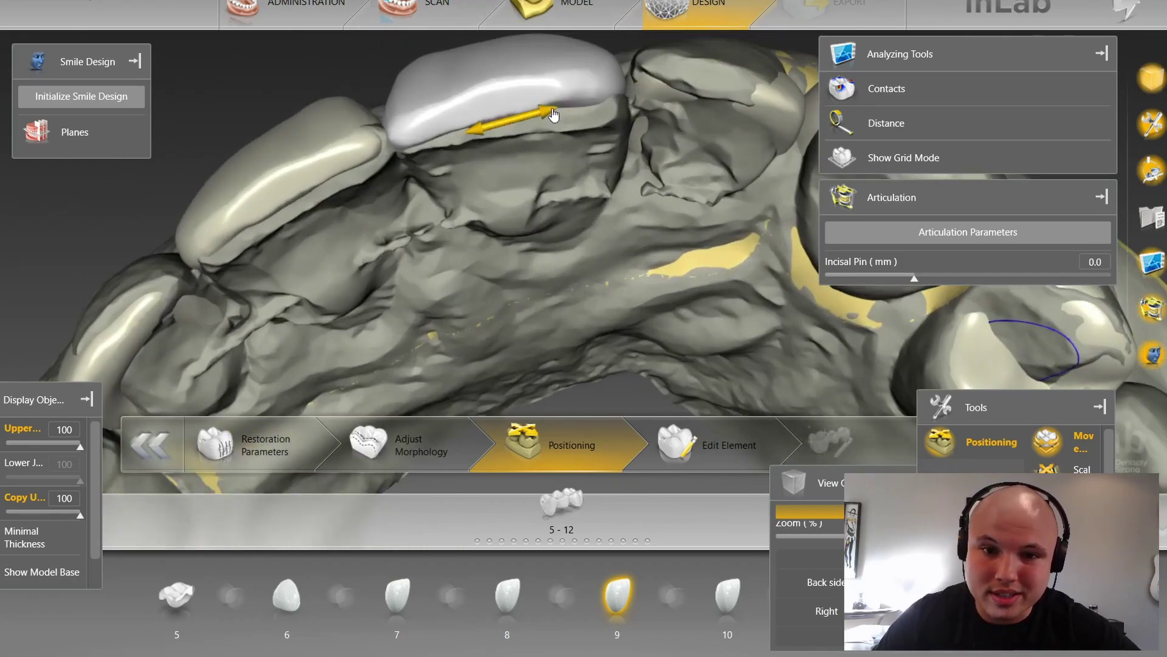
click(552, 110)
scroll(544, 124, down, 8)
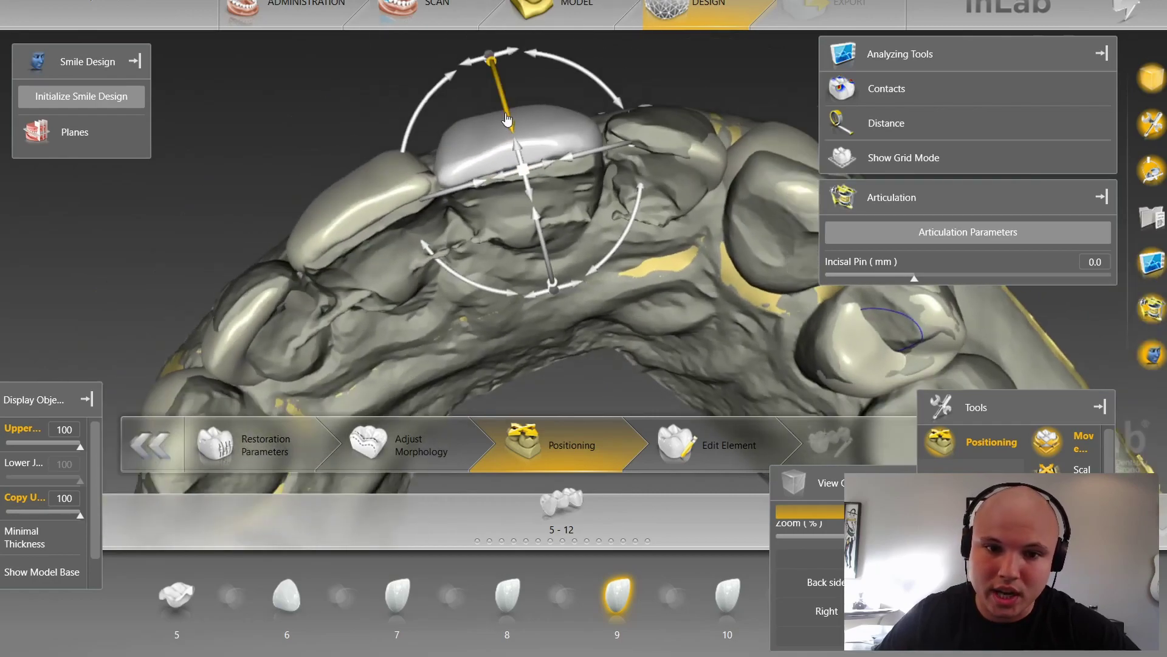
middle_drag(509, 108, 457, 330)
Step: In a standard front view, slide the tooth 7 crown toward its neighbour
click(456, 329)
click(548, 319)
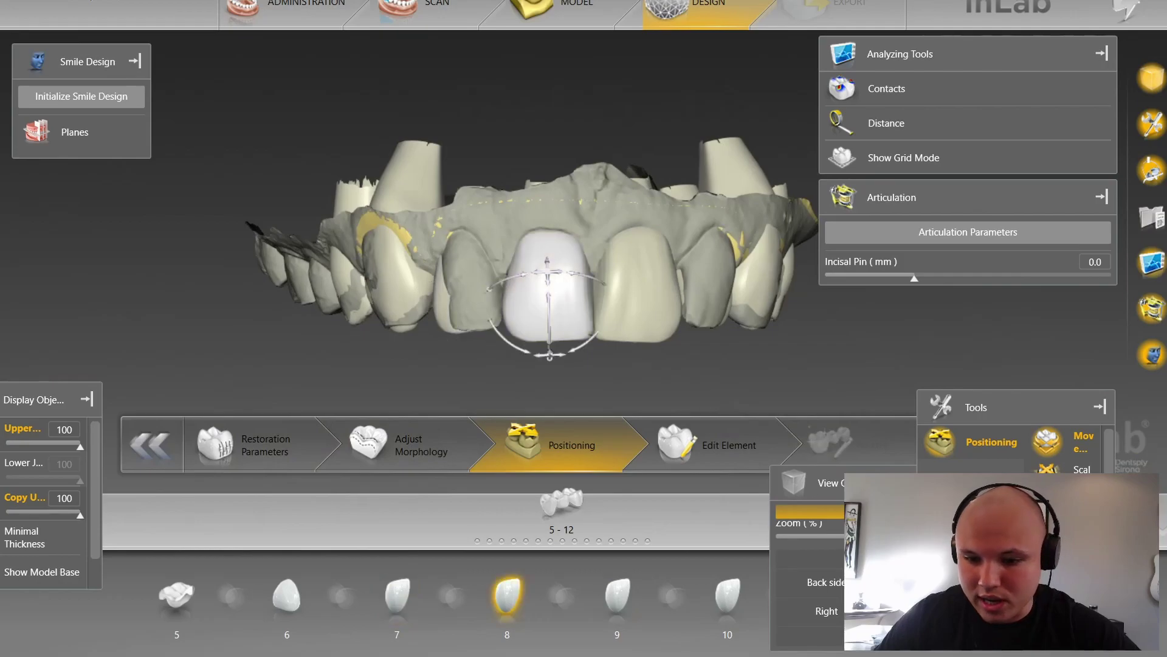
click(942, 582)
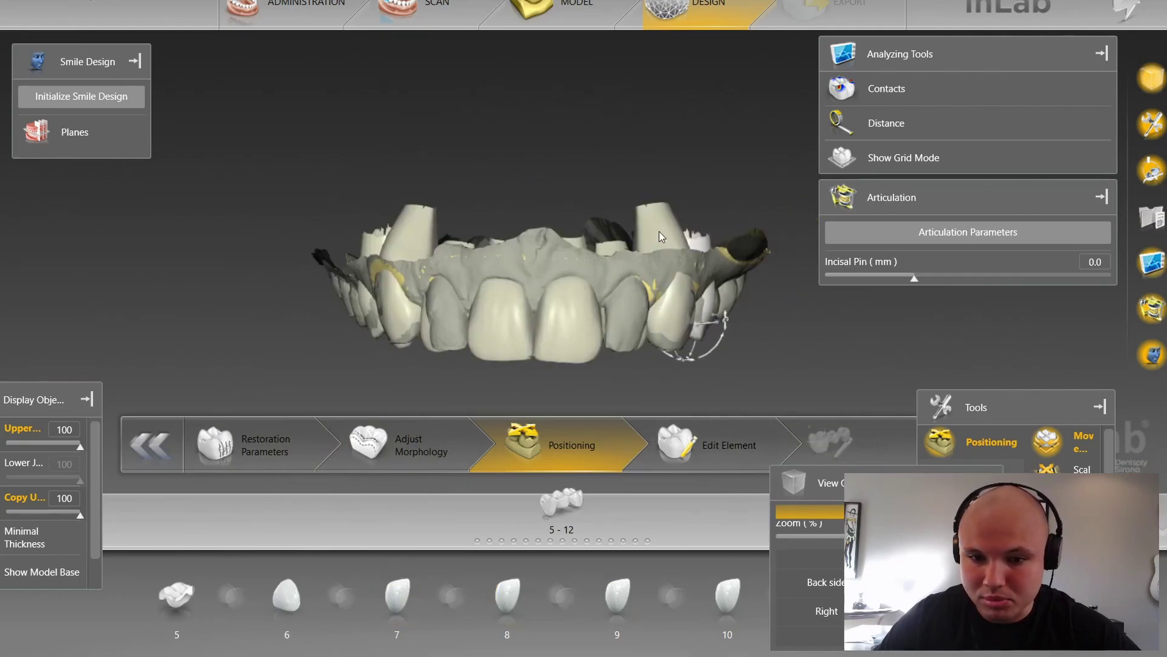
scroll(659, 231, up, 5)
right_drag(613, 183, 699, 85)
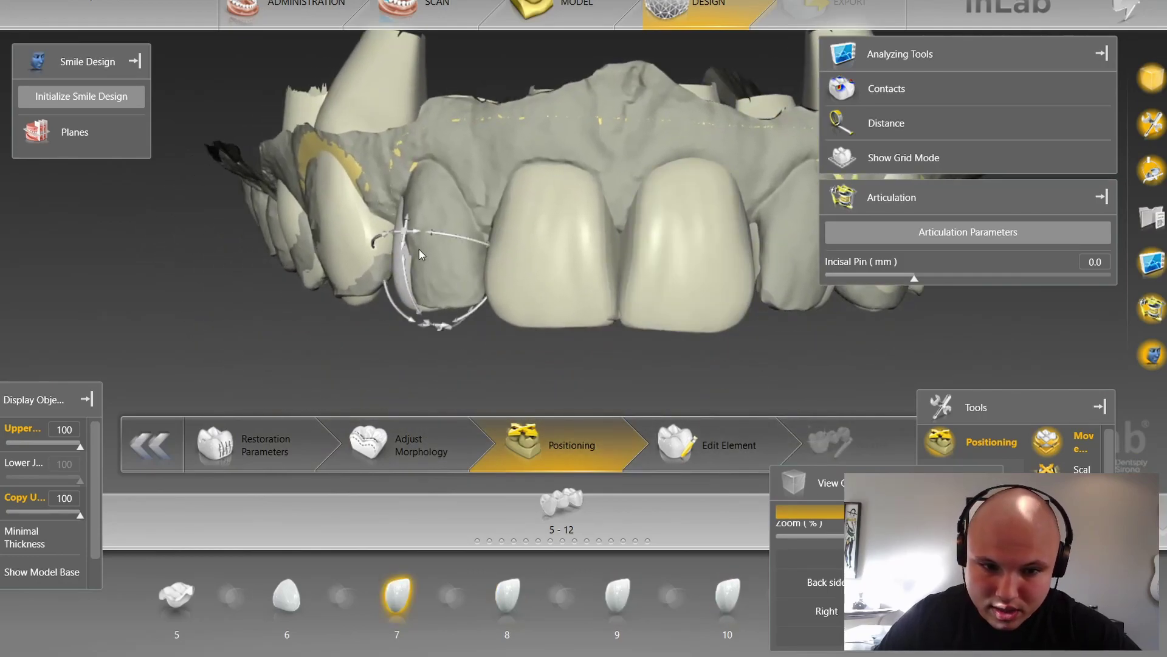
drag(418, 240, 431, 241)
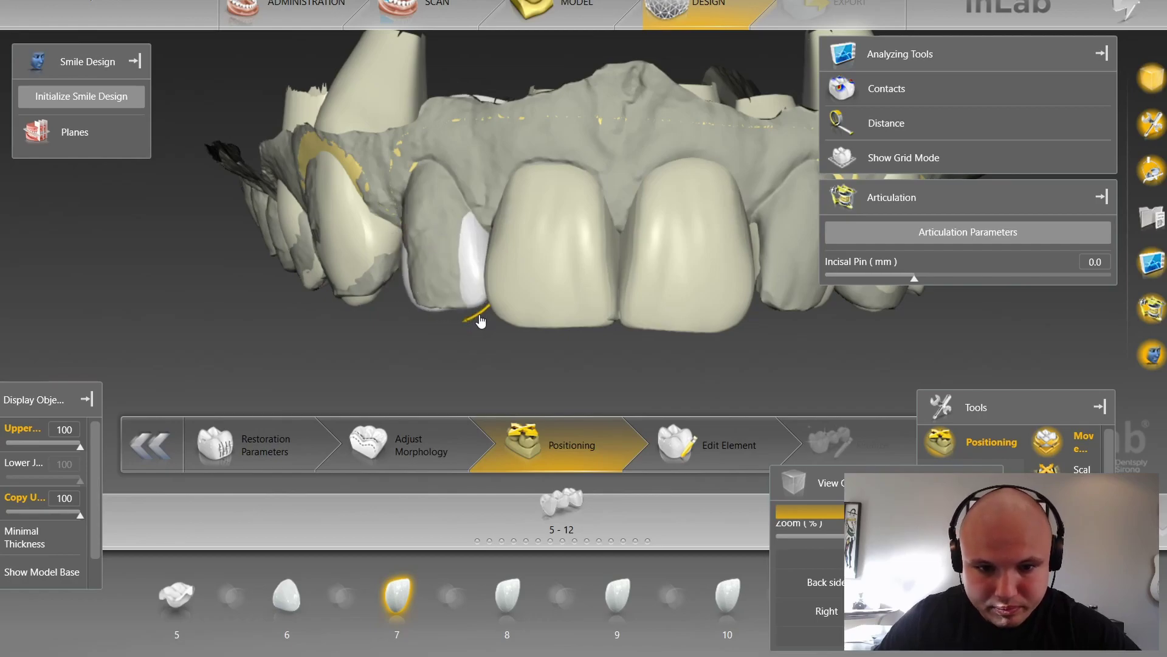
drag(633, 386, 626, 232)
scroll(626, 232, down, 3)
click(547, 130)
scroll(565, 183, up, 3)
right_drag(575, 195, 680, 345)
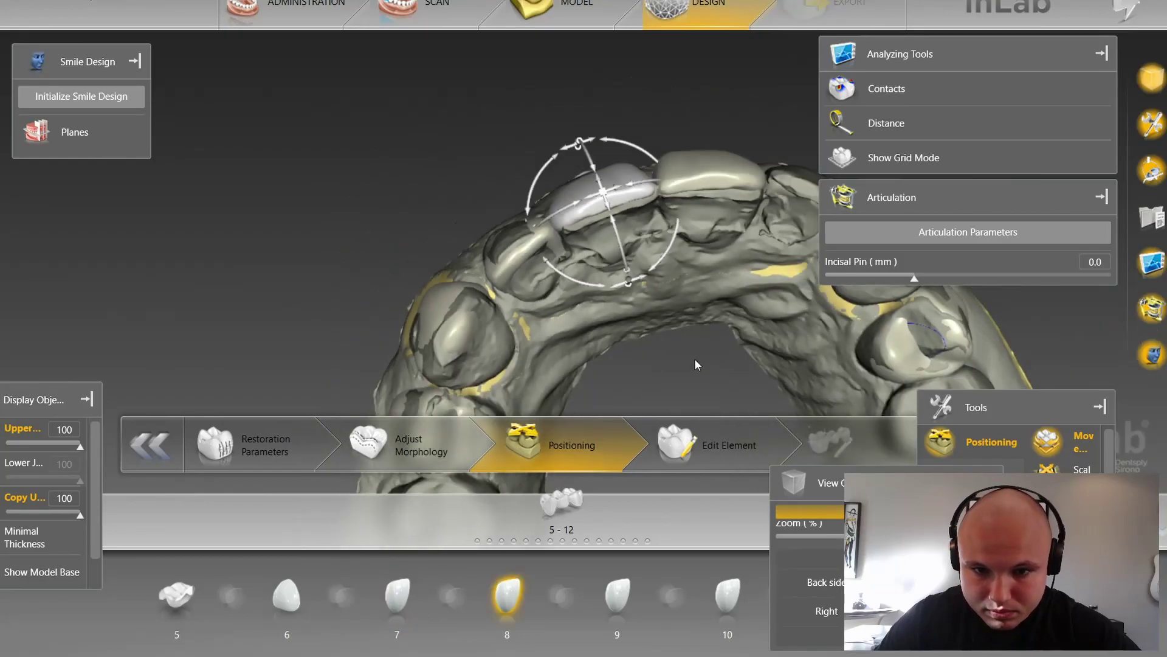
drag(679, 345, 687, 246)
Step: Move the tooth 7 crown down and rotate it slightly toward the original lateral incisor
click(480, 210)
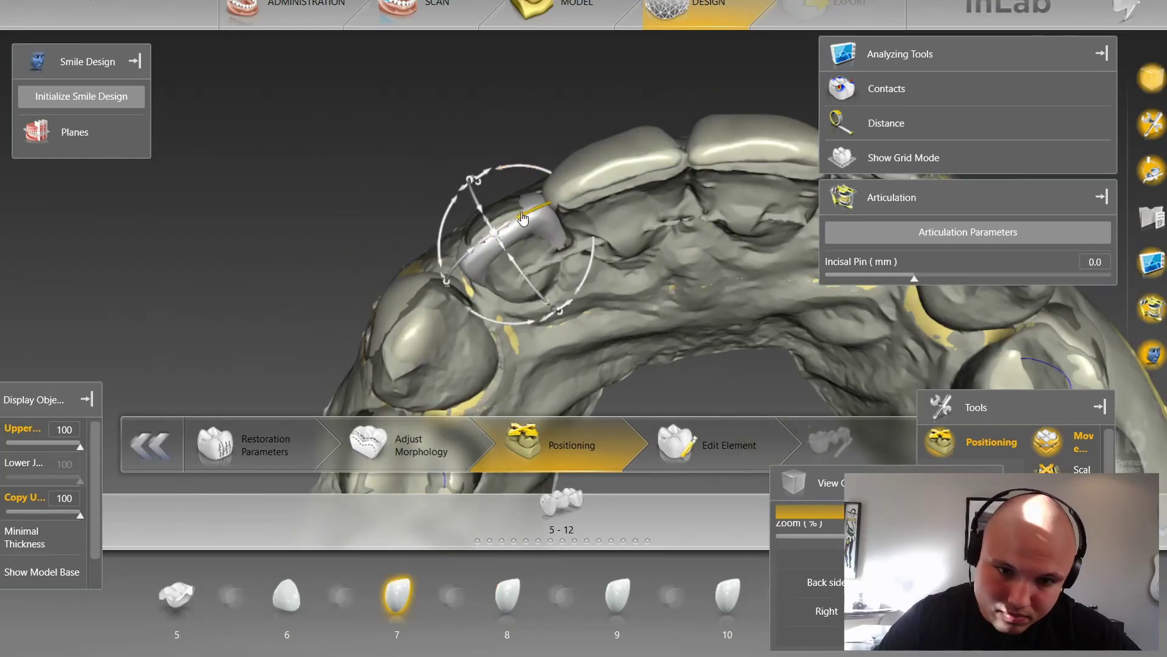
drag(498, 225, 587, 290)
drag(727, 250, 737, 359)
scroll(737, 359, down, 4)
scroll(486, 362, up, 5)
drag(336, 205, 339, 213)
drag(452, 323, 670, 384)
scroll(433, 342, down, 4)
scroll(669, 384, up, 2)
Step: Widen the tooth 7 crown on one side in Scale mode
key(space)
drag(460, 257, 443, 262)
scroll(607, 353, down, 3)
drag(606, 353, 623, 435)
scroll(595, 323, up, 5)
right_drag(595, 323, 595, 222)
Step: Select the tooth 6 crown and slide it sideways into position
click(465, 309)
drag(581, 322, 582, 228)
key(space)
drag(449, 219, 447, 220)
scroll(486, 298, down, 4)
drag(486, 298, 512, 380)
right_drag(512, 380, 584, 346)
scroll(349, 258, up, 5)
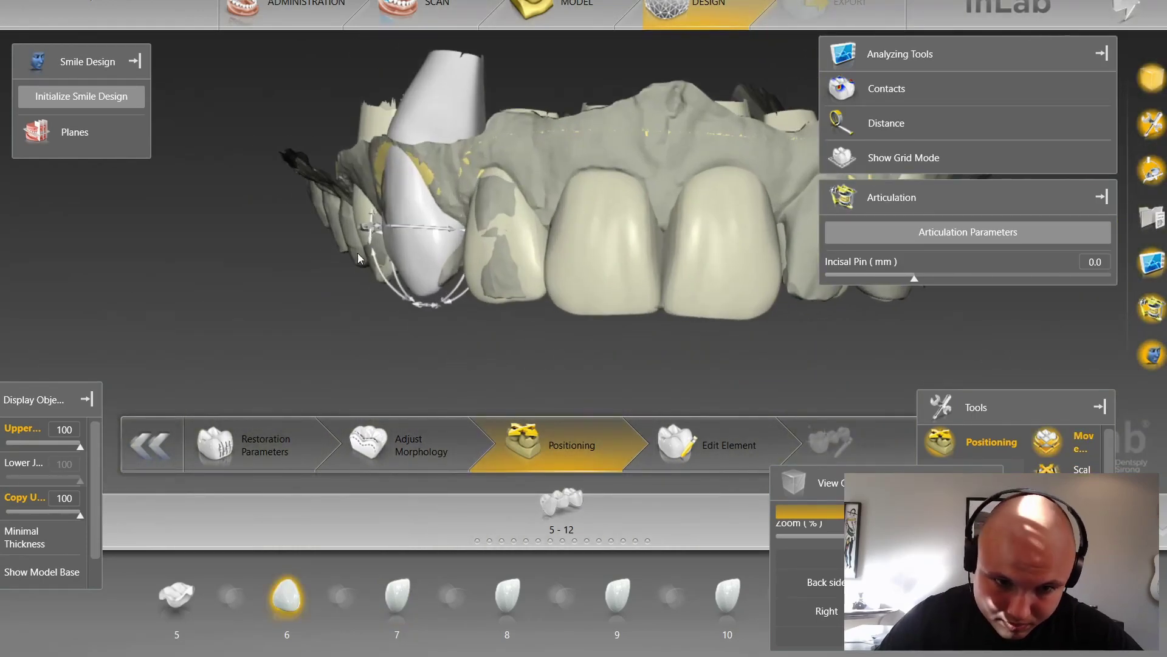
drag(349, 253, 346, 241)
Step: Scale the tooth 6 crown inward along several axes
drag(353, 347, 523, 249)
key(space)
drag(386, 267, 410, 247)
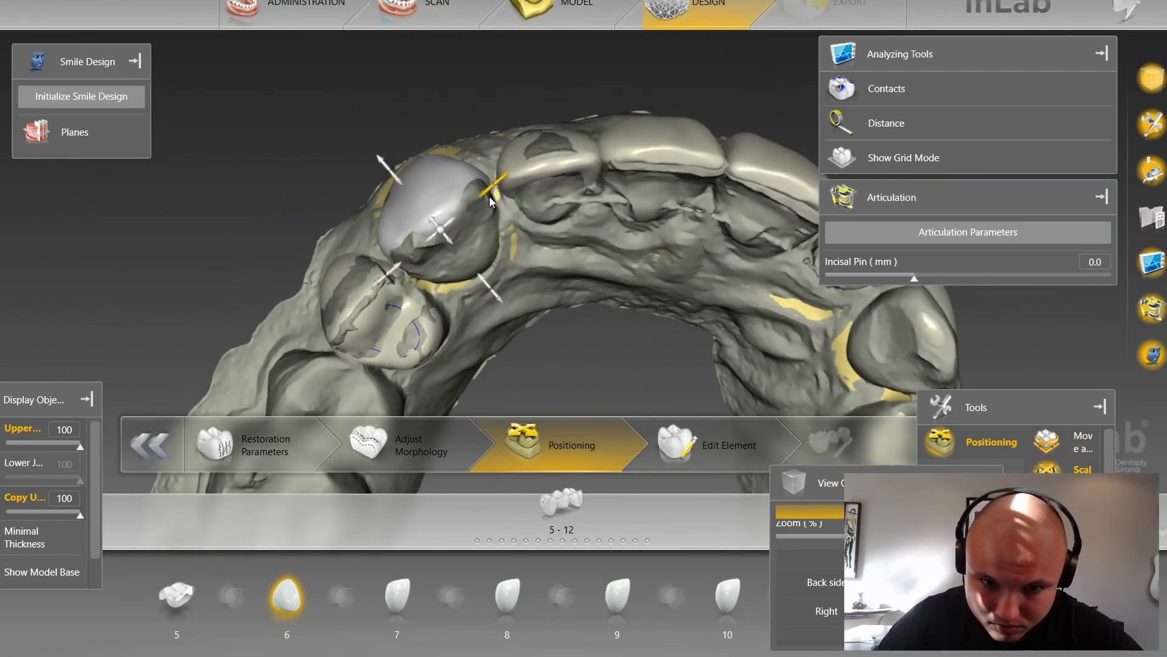
drag(490, 208, 504, 214)
drag(392, 284, 599, 389)
scroll(413, 285, down, 5)
scroll(599, 341, up, 5)
Step: Make the upper jaw scan nearly transparent, set its opacity to 65, and shrink tooth 6 further
drag(530, 129, 512, 331)
drag(79, 447, 12, 447)
scroll(458, 342, up, 2)
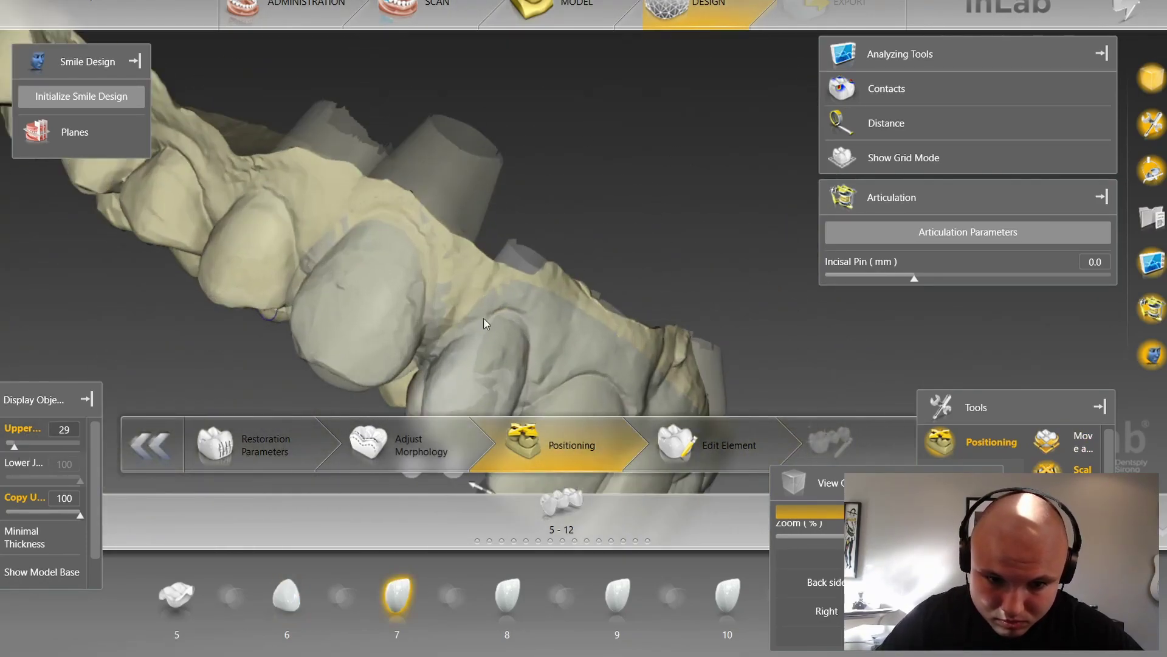
right_drag(458, 341, 549, 328)
drag(13, 447, 49, 449)
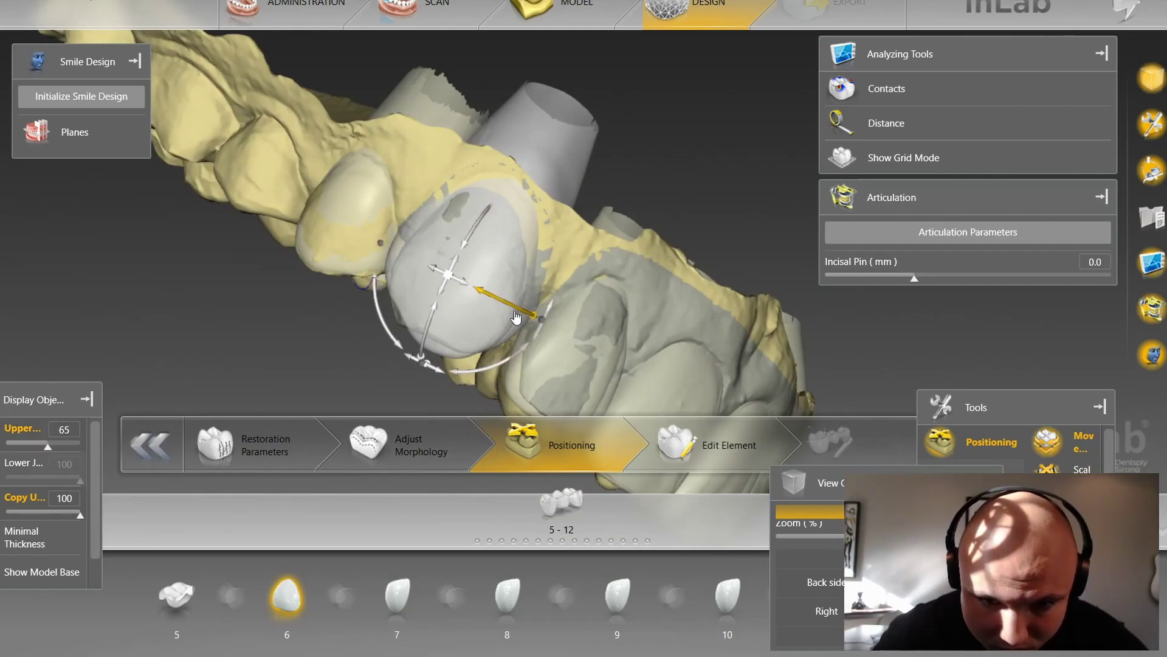
drag(519, 208, 498, 232)
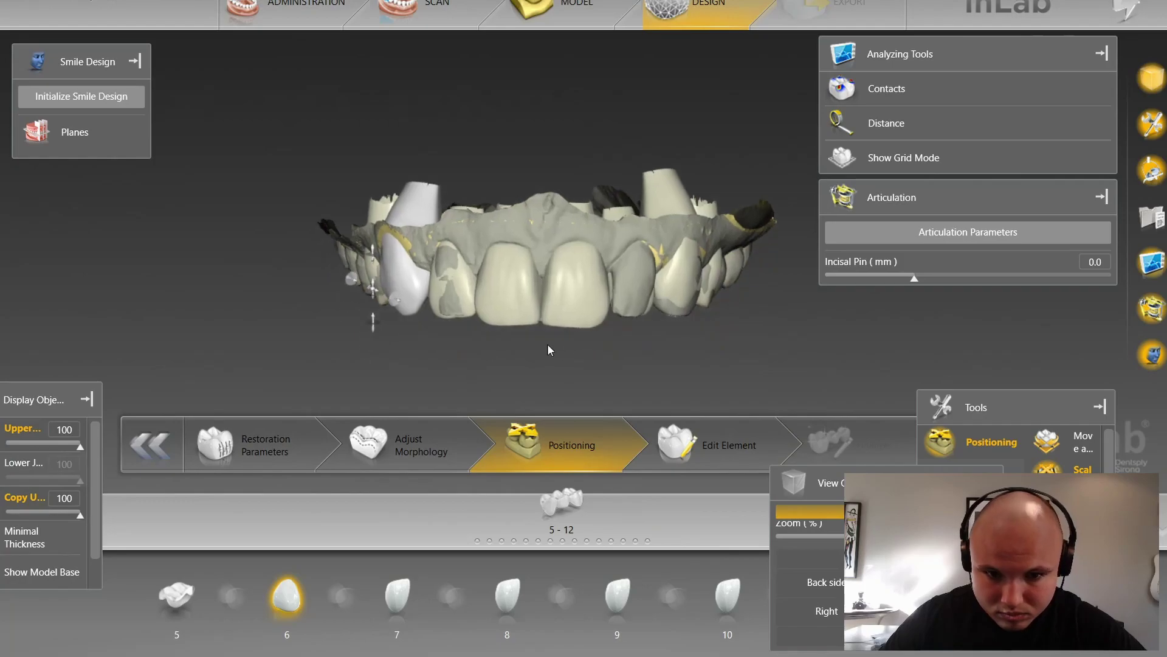
Step: Shift, tilt and rotate the tooth 9 crown slightly
click(617, 596)
drag(625, 260, 611, 220)
drag(565, 162, 611, 377)
drag(533, 365, 521, 367)
Step: Reposition, reorient and vertically scale the tooth 8 crown
double_click(426, 243)
drag(464, 330, 547, 323)
drag(450, 255, 476, 182)
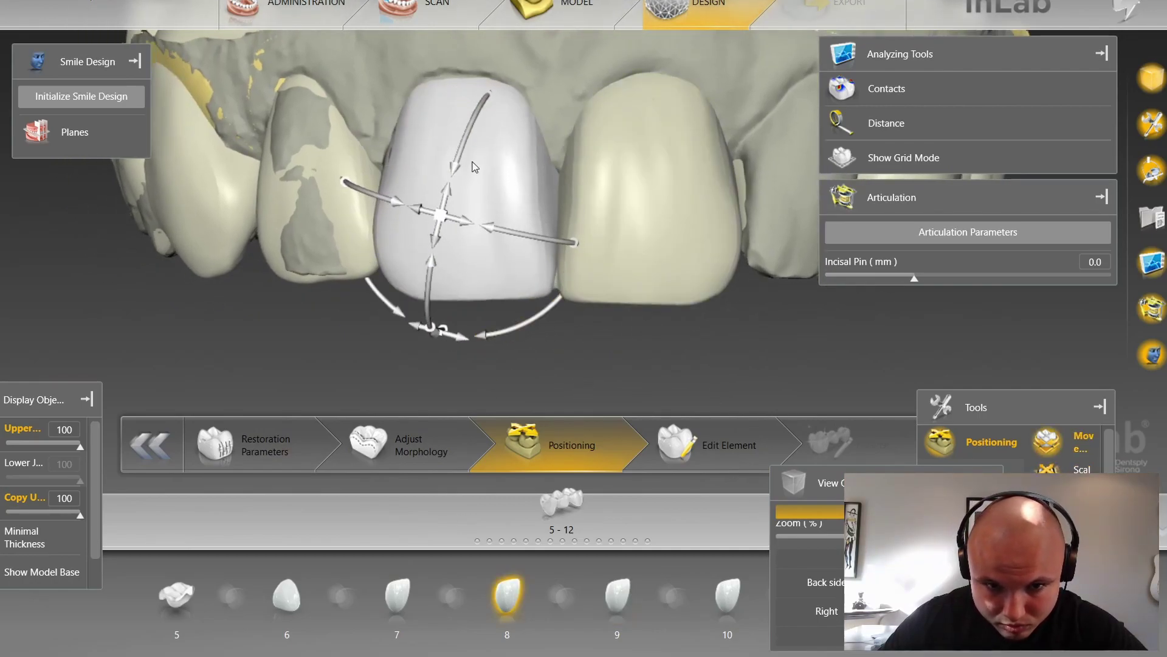
key(space)
drag(484, 108, 449, 117)
key(space)
Step: Rotate the tooth 9 crown, stretch it vertically and tilt it over its margin
key(space)
double_click(645, 229)
double_click(473, 187)
double_click(636, 196)
key(space)
drag(626, 24, 627, 28)
drag(717, 227, 693, 233)
drag(718, 323, 727, 329)
key(space)
drag(619, 124, 618, 140)
key(space)
drag(599, 335, 568, 324)
key(space)
drag(662, 160, 662, 149)
key(space)
drag(574, 329, 572, 324)
Step: Widen tooth 9's left side and rotate it, checking incisal edges against the alignment grid
key(space)
drag(572, 237, 563, 237)
scroll(603, 316, down, 3)
drag(603, 316, 595, 207)
scroll(581, 336, up, 3)
key(space)
drag(547, 321, 532, 318)
drag(588, 66, 756, 322)
scroll(757, 322, down, 4)
scroll(535, 351, up, 4)
key(g)
drag(536, 352, 519, 359)
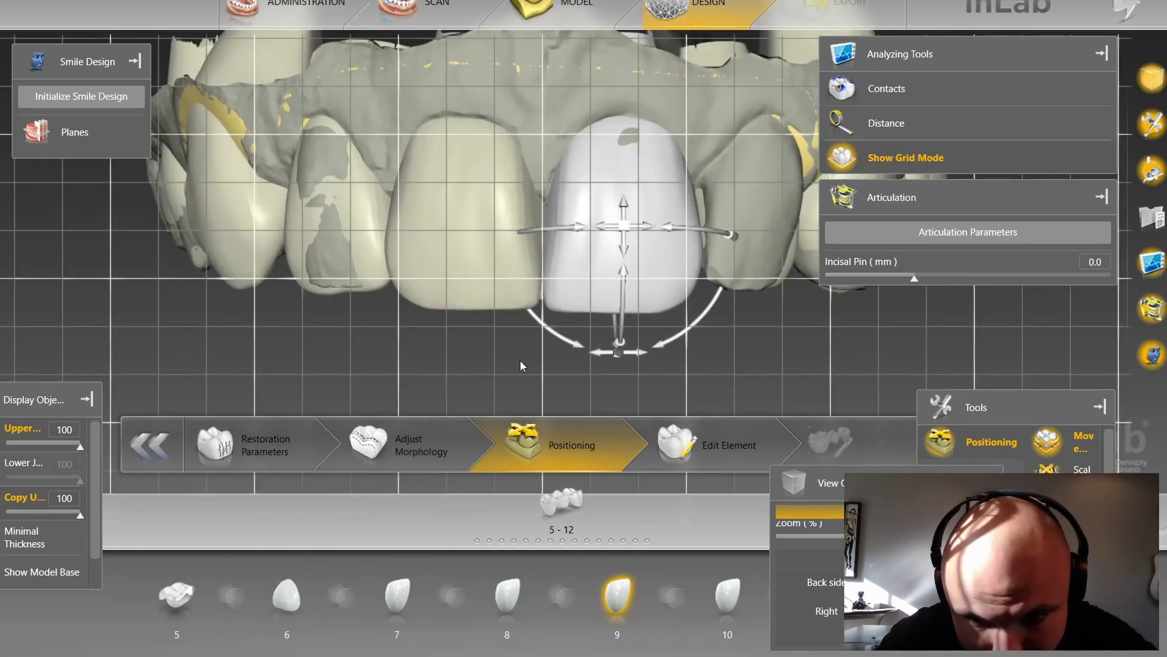
Step: Rotate, move and fine-tune the scale of the tooth 7 crown
click(360, 266)
drag(382, 303, 464, 357)
drag(496, 268, 473, 176)
drag(443, 305, 436, 301)
key(space)
drag(455, 171, 449, 160)
scroll(547, 353, down, 5)
drag(596, 359, 529, 353)
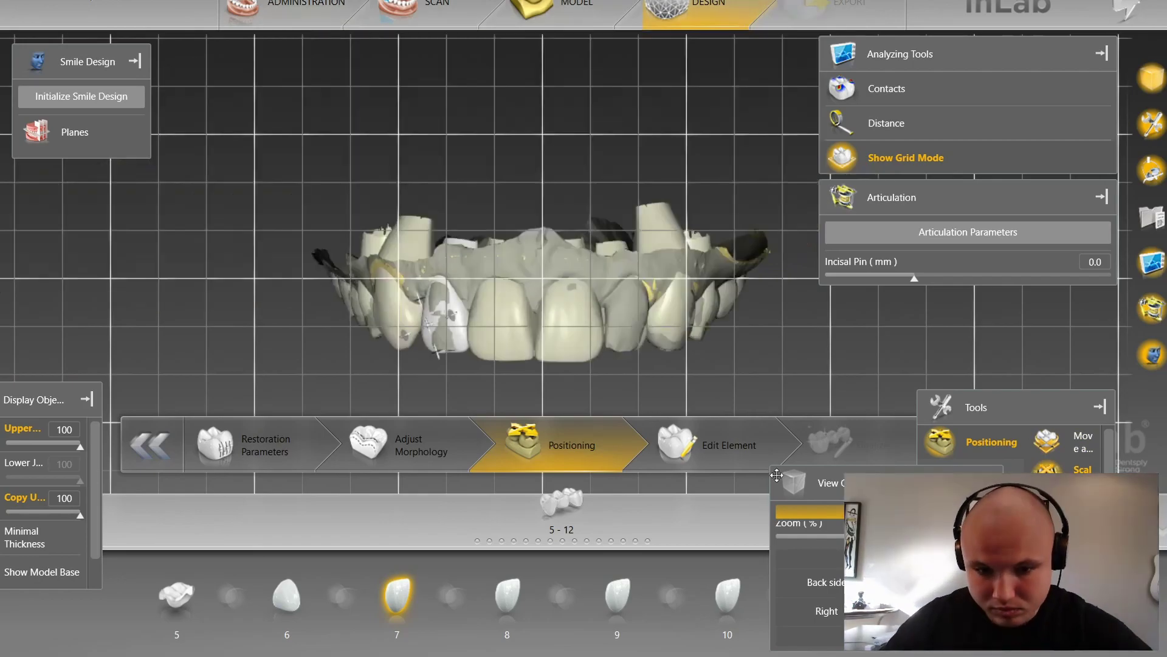
Step: With the grid off, shift the tooth 10 crown sideways and nudge its rotation
click(905, 158)
click(727, 596)
scroll(645, 385, up, 5)
key(space)
drag(733, 257, 574, 210)
right_drag(625, 153, 531, 137)
drag(515, 178, 572, 176)
scroll(484, 174, down, 4)
scroll(572, 176, down, 3)
Step: Finish rotating and raising tooth 10 with the grid on, checking the arch without the upper jaw copy
click(673, 307)
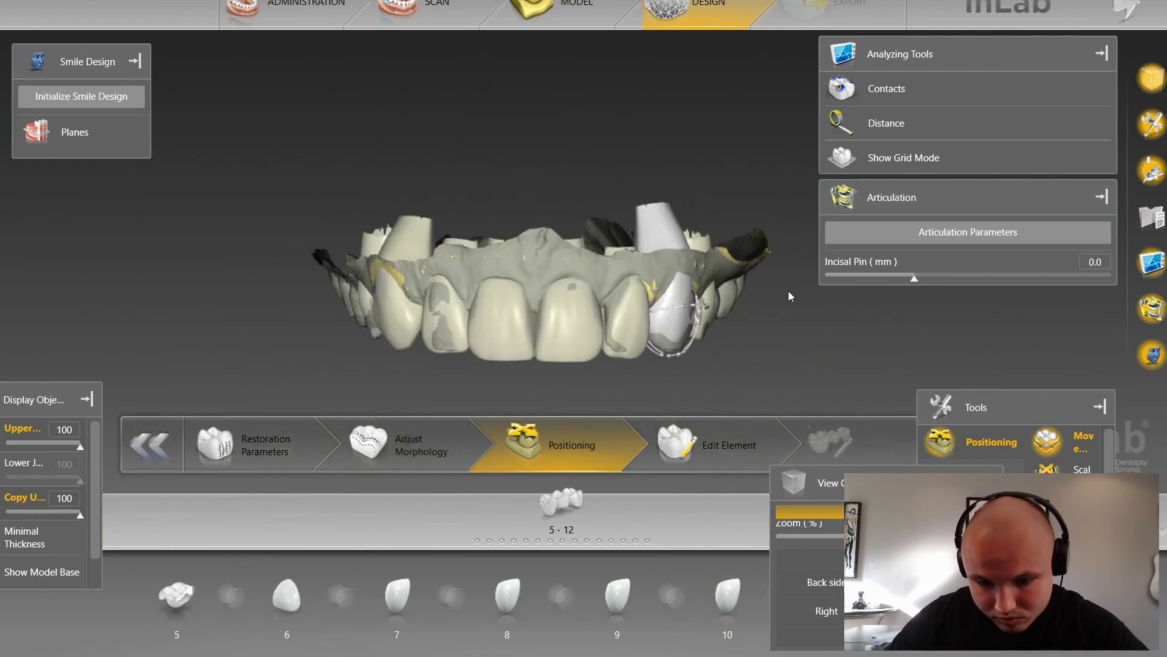
click(905, 158)
scroll(805, 366, up, 6)
click(668, 316)
drag(651, 357, 656, 358)
drag(719, 310, 714, 301)
drag(652, 363, 594, 591)
click(26, 498)
drag(365, 146, 331, 240)
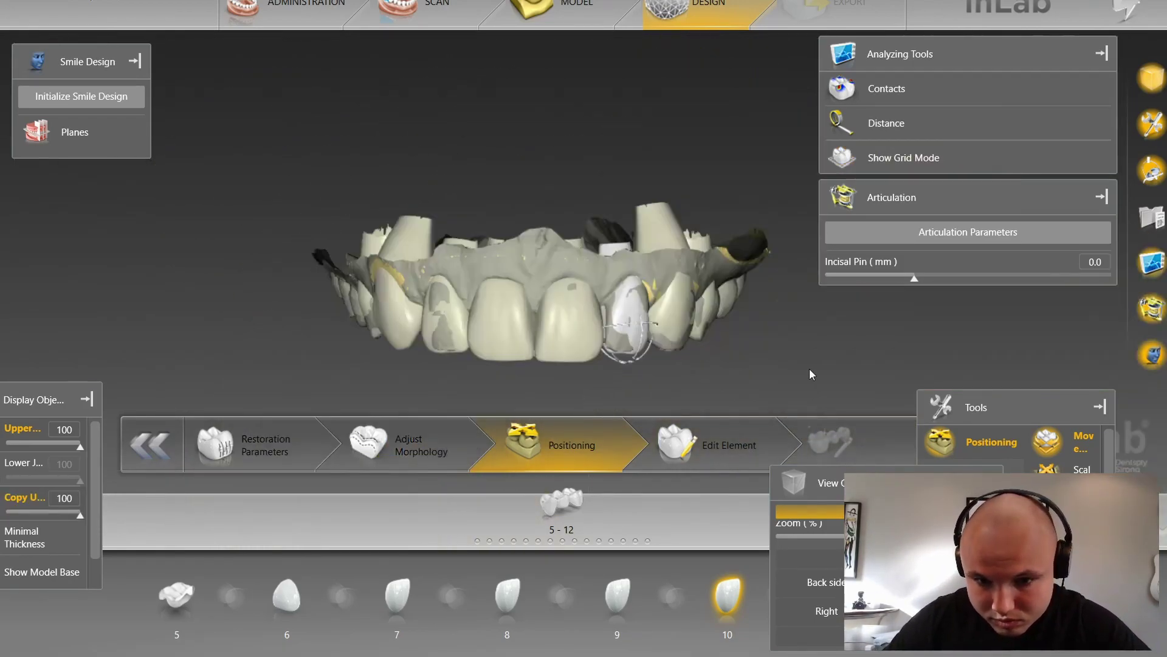
scroll(782, 385, up, 5)
drag(731, 236, 729, 225)
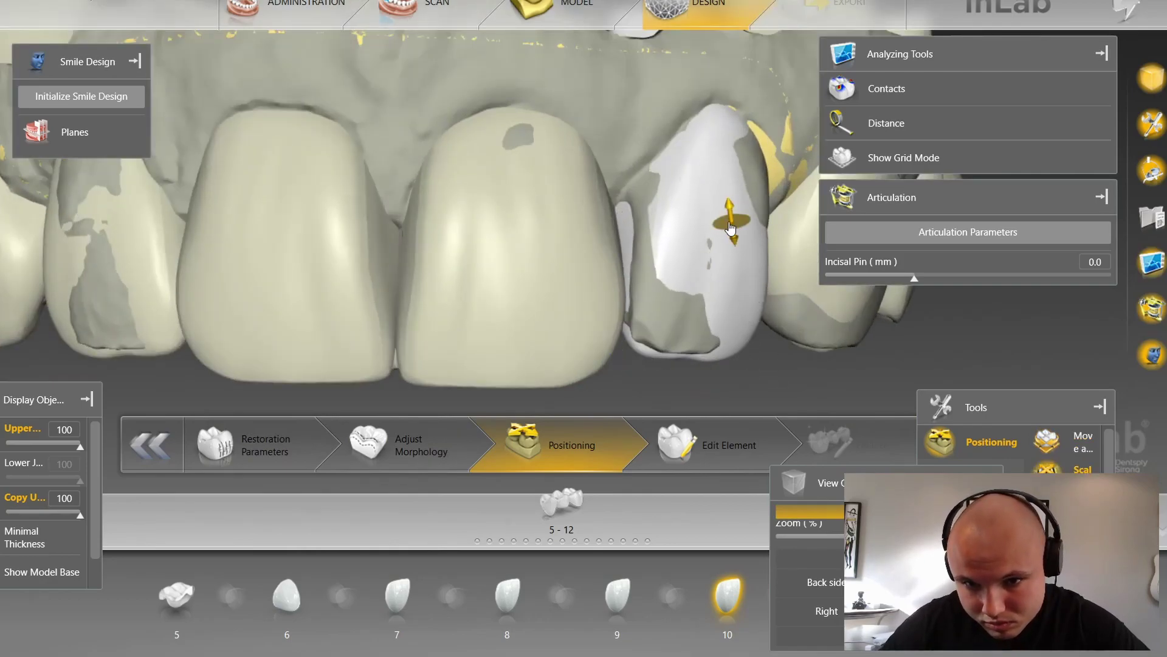
drag(730, 225, 727, 216)
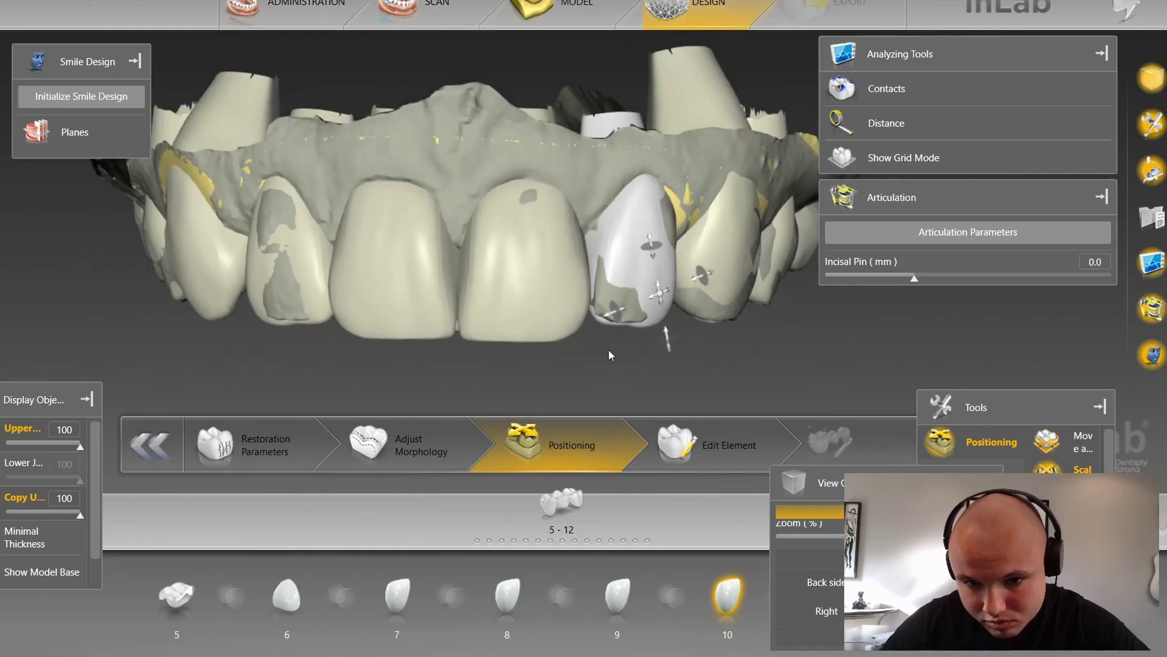
drag(610, 354, 515, 318)
scroll(515, 318, up, 3)
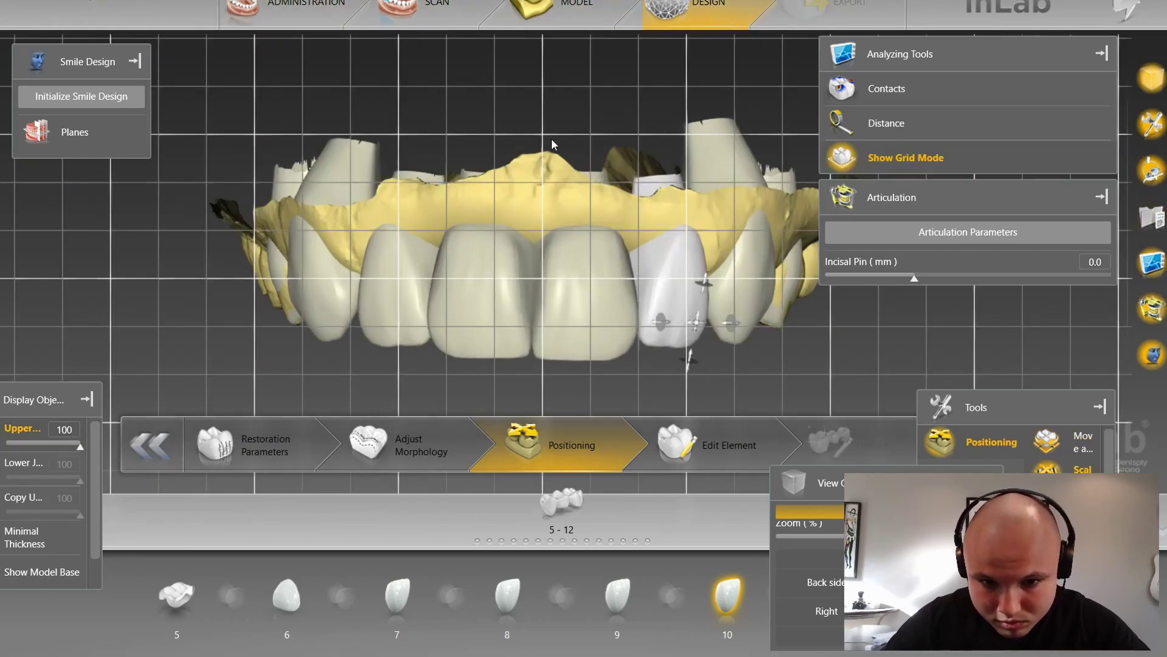
Step: Nudge crowns 9 and 8 vertically and slightly widen the tooth 8 crown
scroll(560, 100, up, 6)
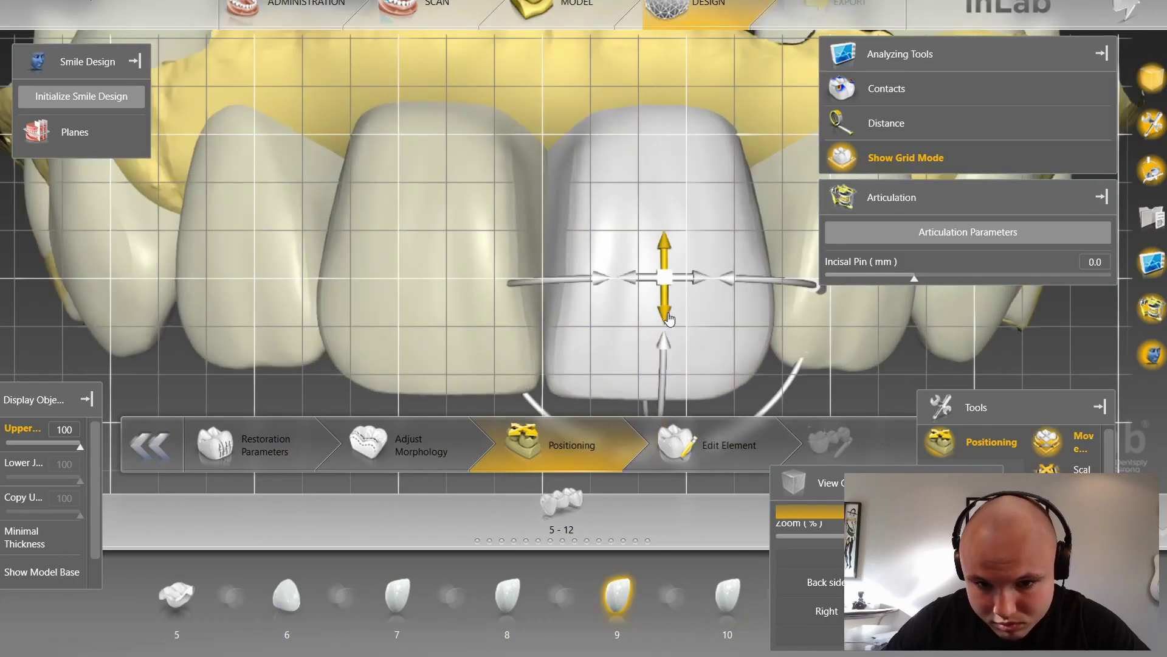
drag(669, 320, 669, 316)
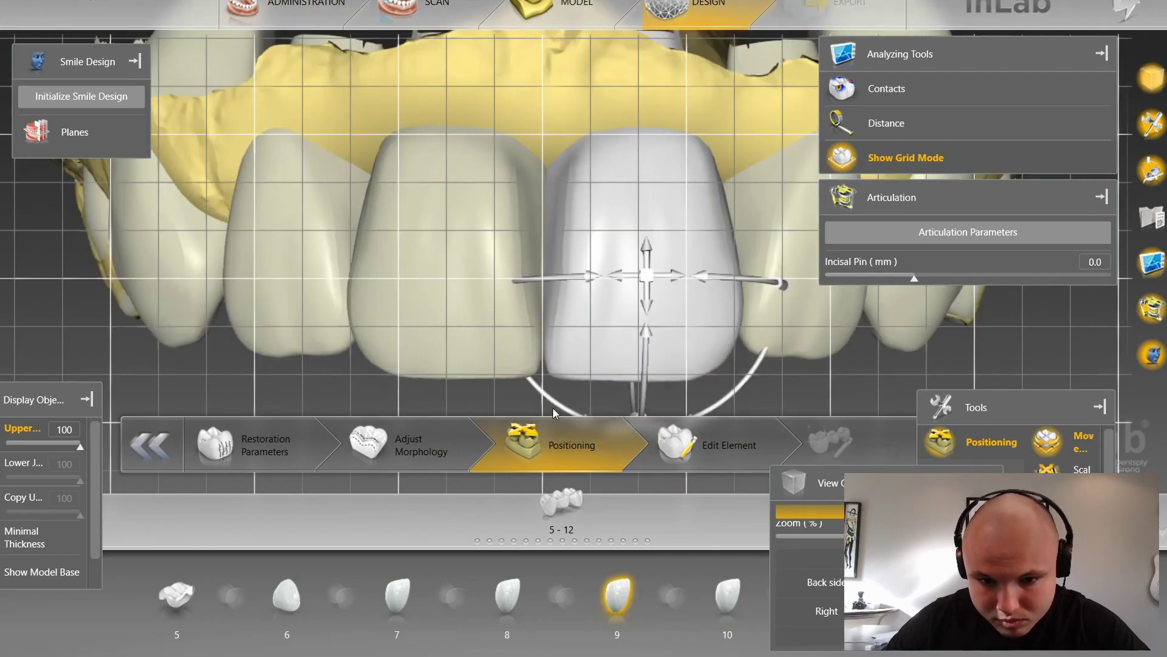
click(473, 350)
drag(432, 307, 433, 306)
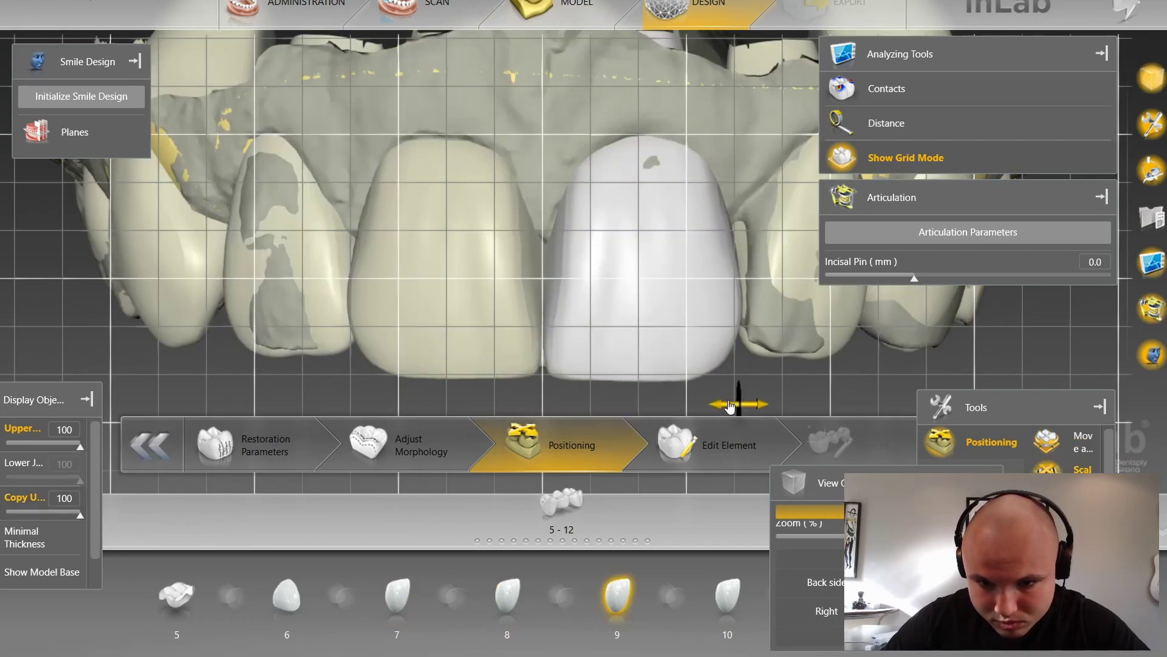
click(451, 351)
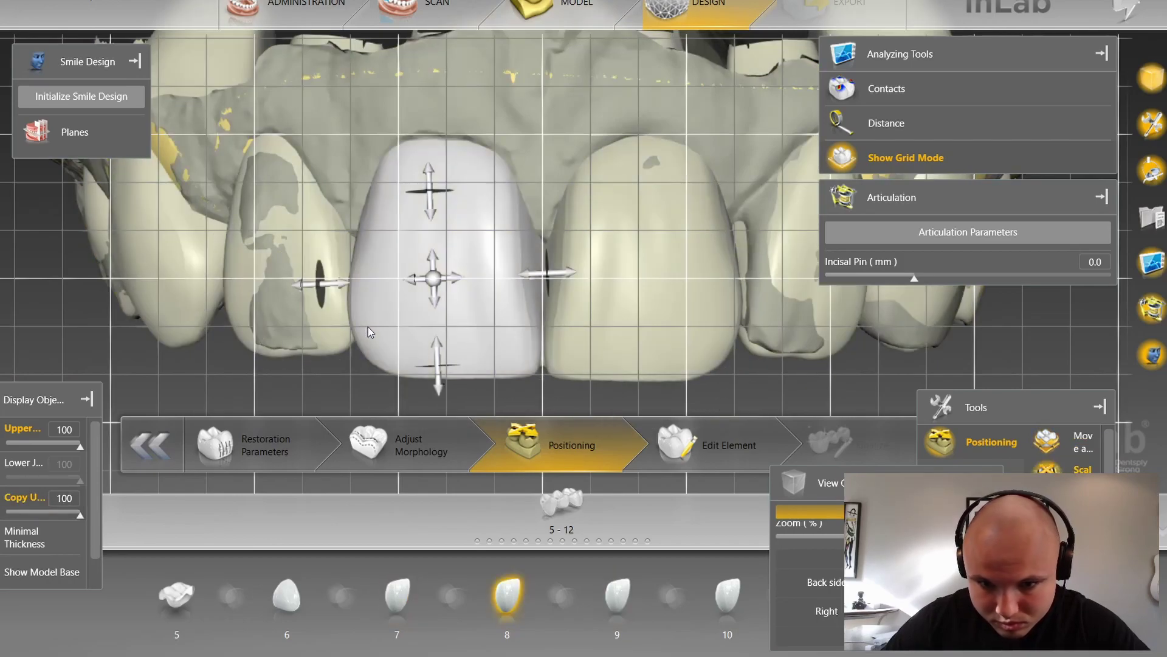
drag(350, 284, 451, 358)
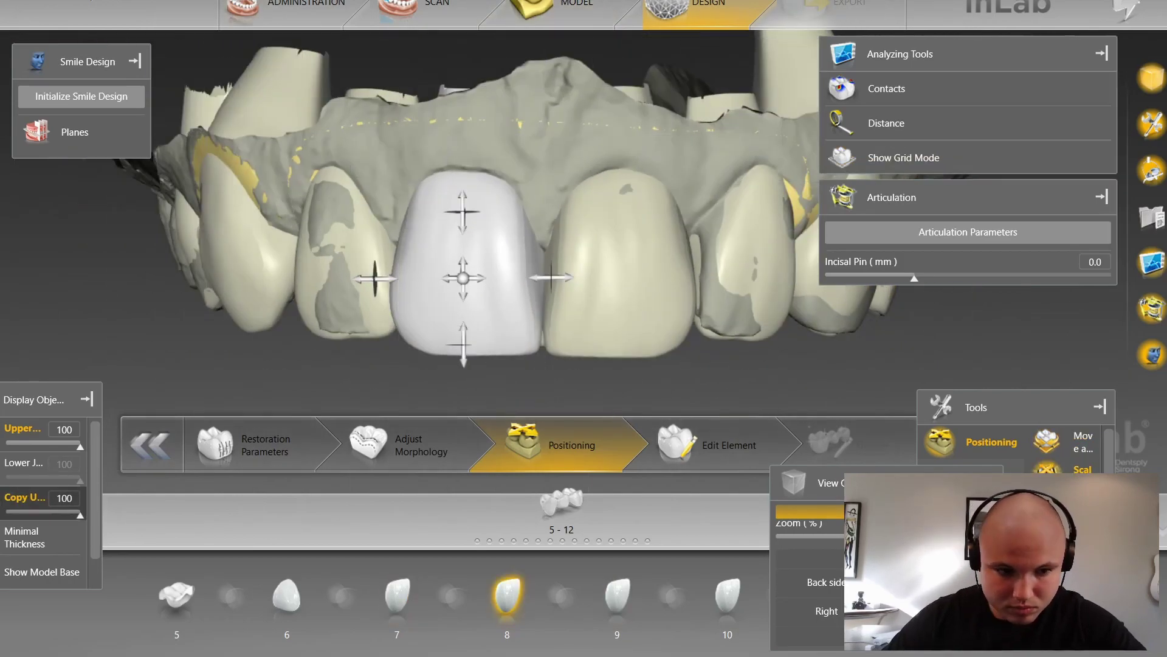
Step: Adjust the size of the tooth 10 crown and resize the canine crown
click(626, 330)
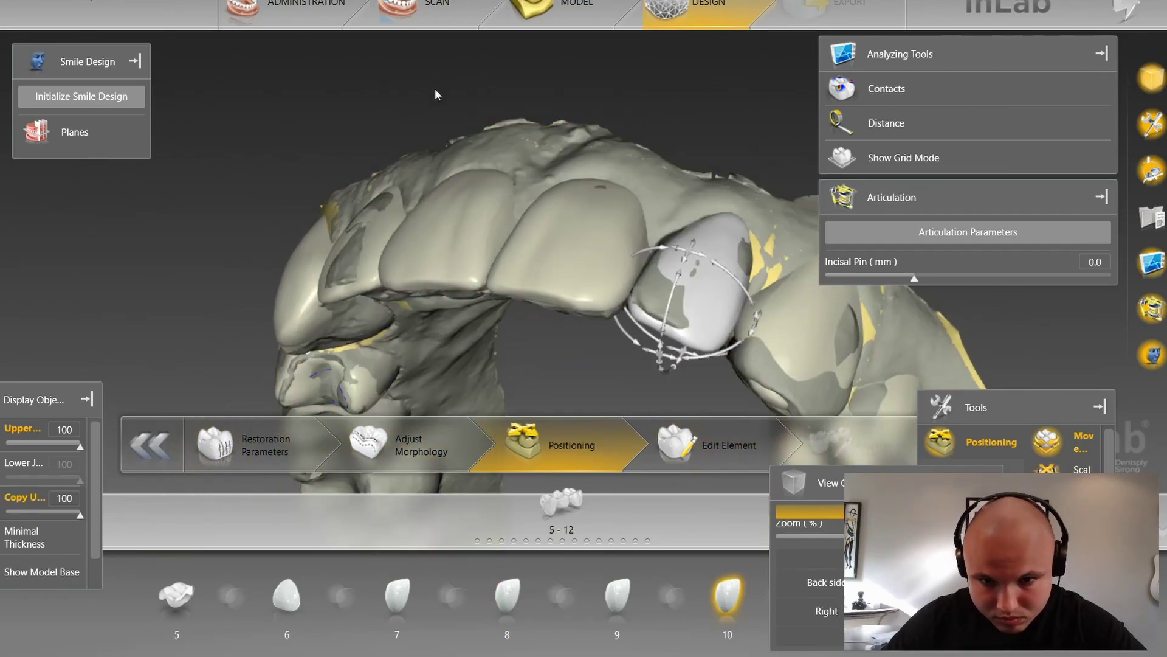
drag(436, 95, 626, 318)
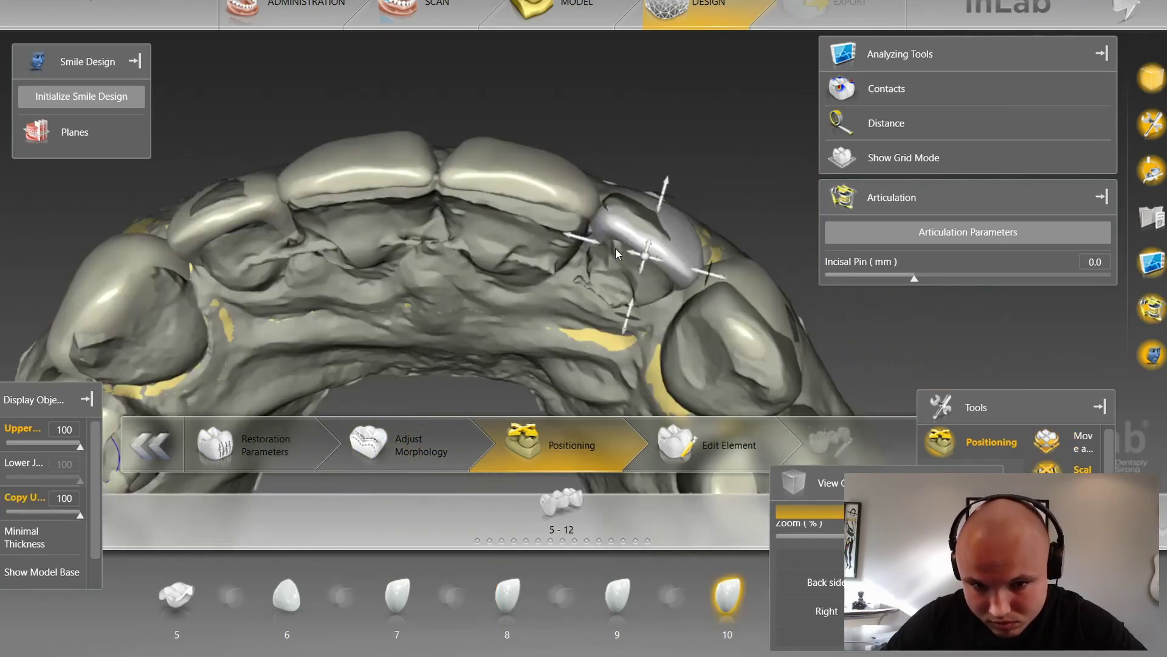
drag(583, 249, 592, 253)
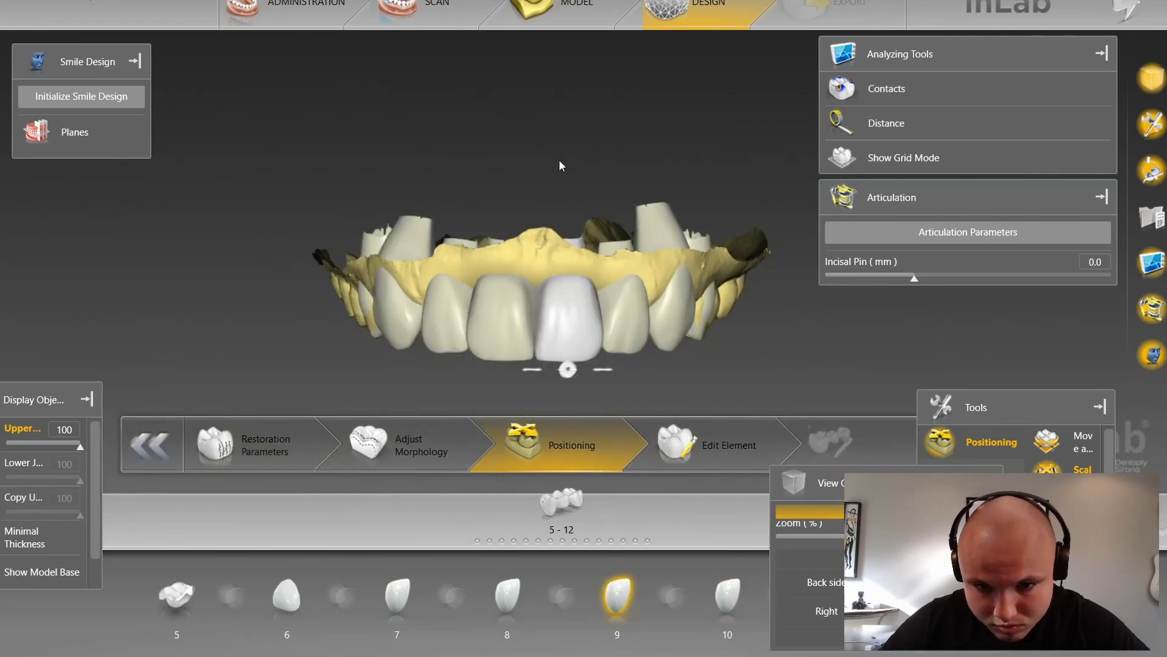
scroll(702, 361, up, 3)
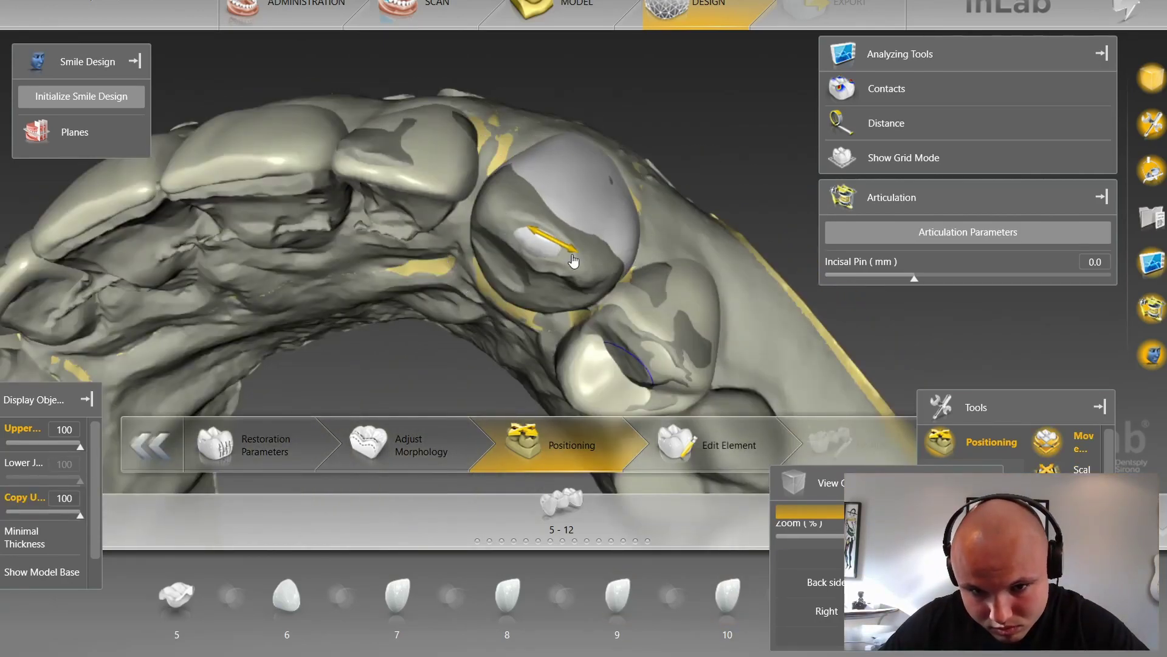
drag(573, 261, 585, 267)
click(645, 331)
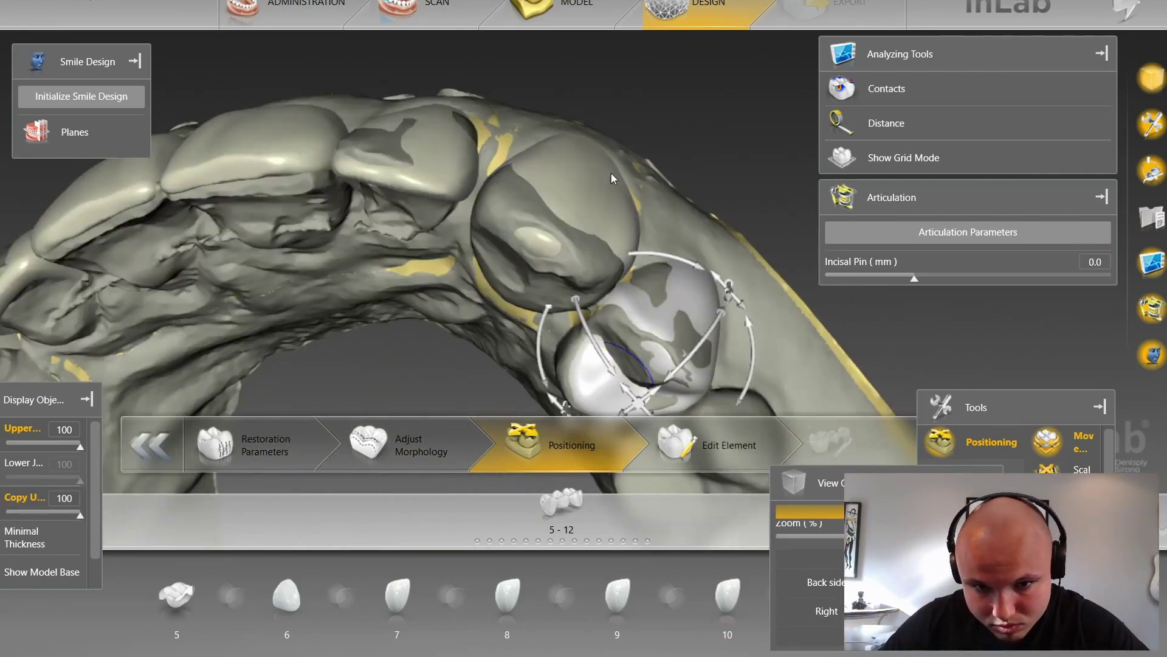
click(389, 222)
scroll(815, 326, up, 3)
Step: Move the tooth 11 crown into position and scale it from its left, using the grid
click(730, 298)
drag(764, 319, 765, 325)
click(904, 157)
right_drag(811, 349, 814, 360)
drag(772, 329, 626, 164)
key(space)
drag(546, 146, 534, 148)
Step: Lower and enlarge the tooth 11 crown from a side view
drag(390, 124, 365, 244)
click(446, 192)
click(572, 235)
scroll(572, 235, up, 3)
key(space)
key(space)
drag(587, 125, 586, 142)
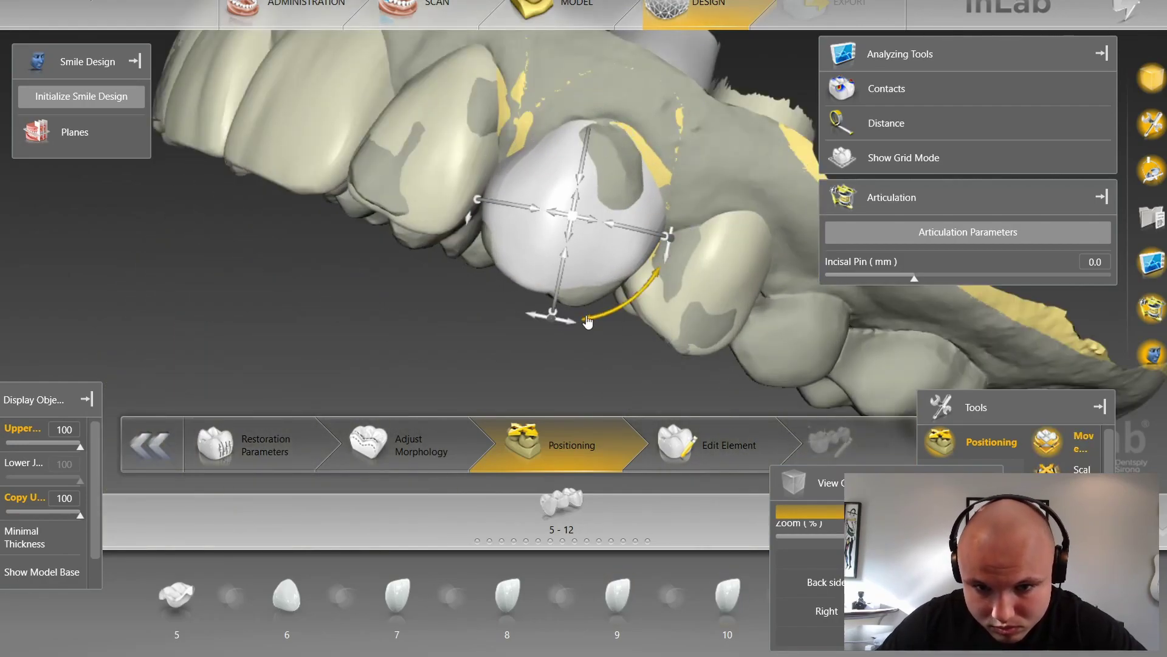
drag(653, 168, 659, 159)
Step: Move tooth 11 sideways while temporarily hiding and re-showing the restorations and upper jaw
key(b)
key(b)
click(453, 137)
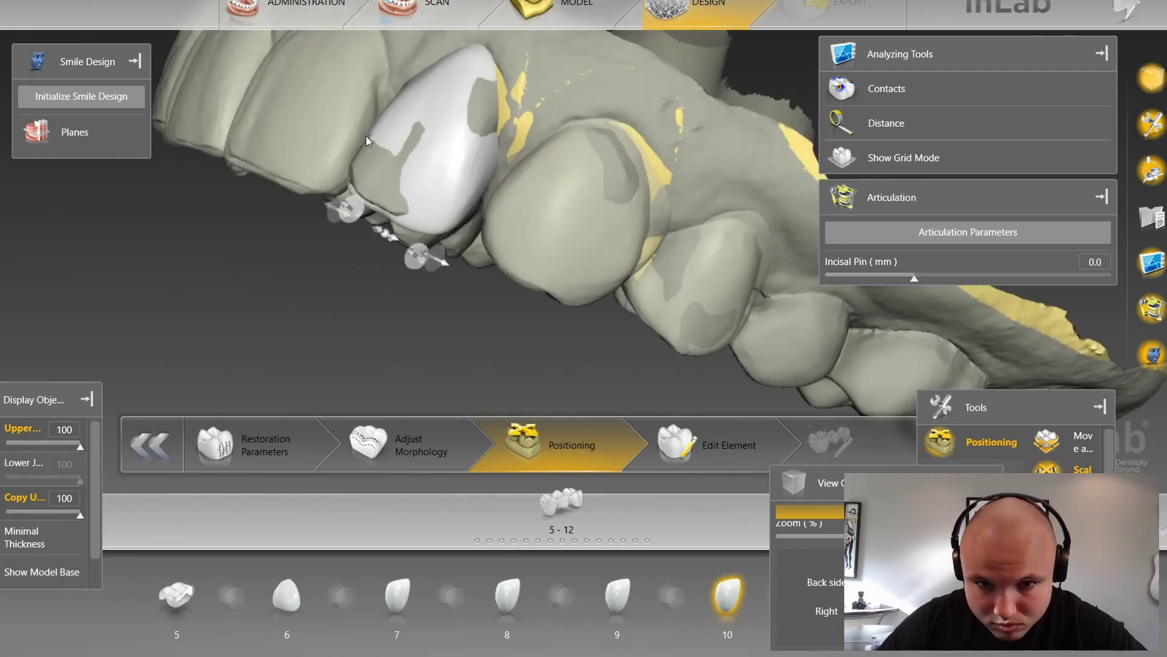
drag(577, 340, 764, 347)
scroll(763, 348, down, 5)
scroll(761, 253, up, 5)
click(646, 300)
key(space)
drag(761, 253, 641, 261)
key(b)
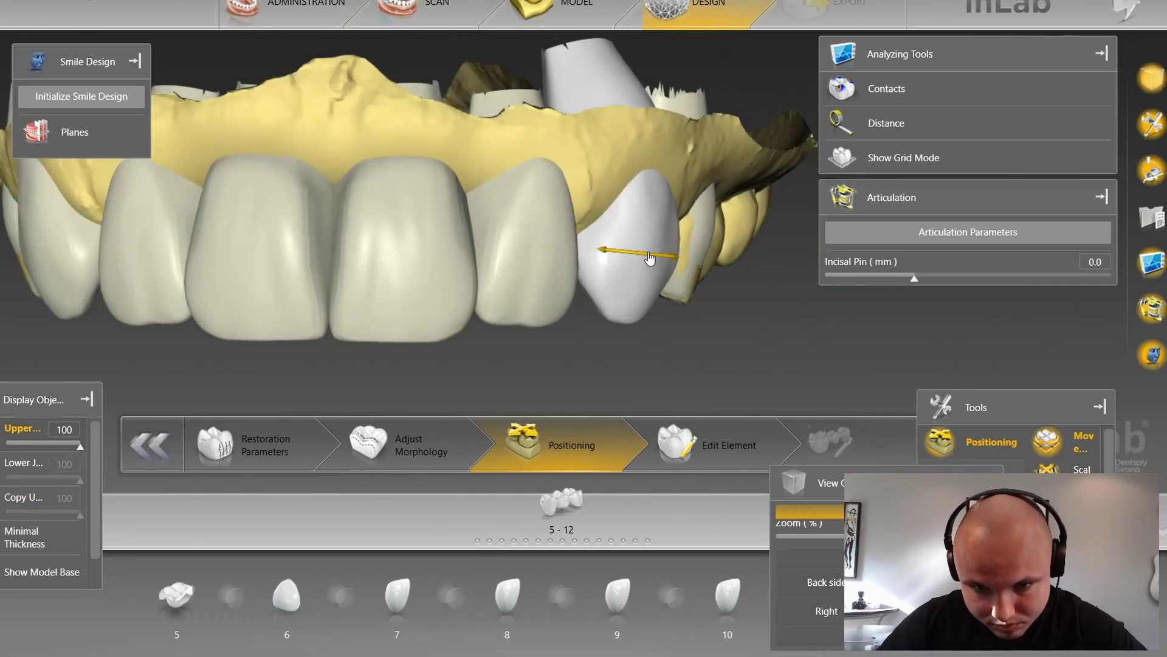
key(b)
scroll(608, 273, down, 5)
Step: Hide the upper jaw copy and advance to the Edit Element step
click(481, 350)
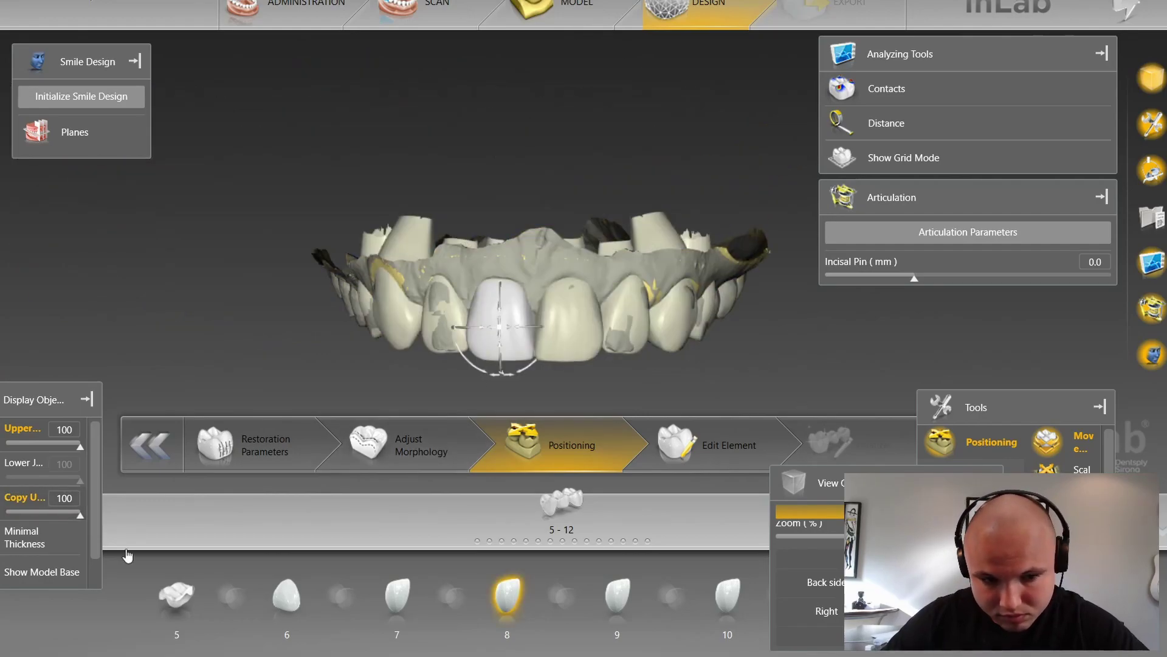
key(b)
click(21, 85)
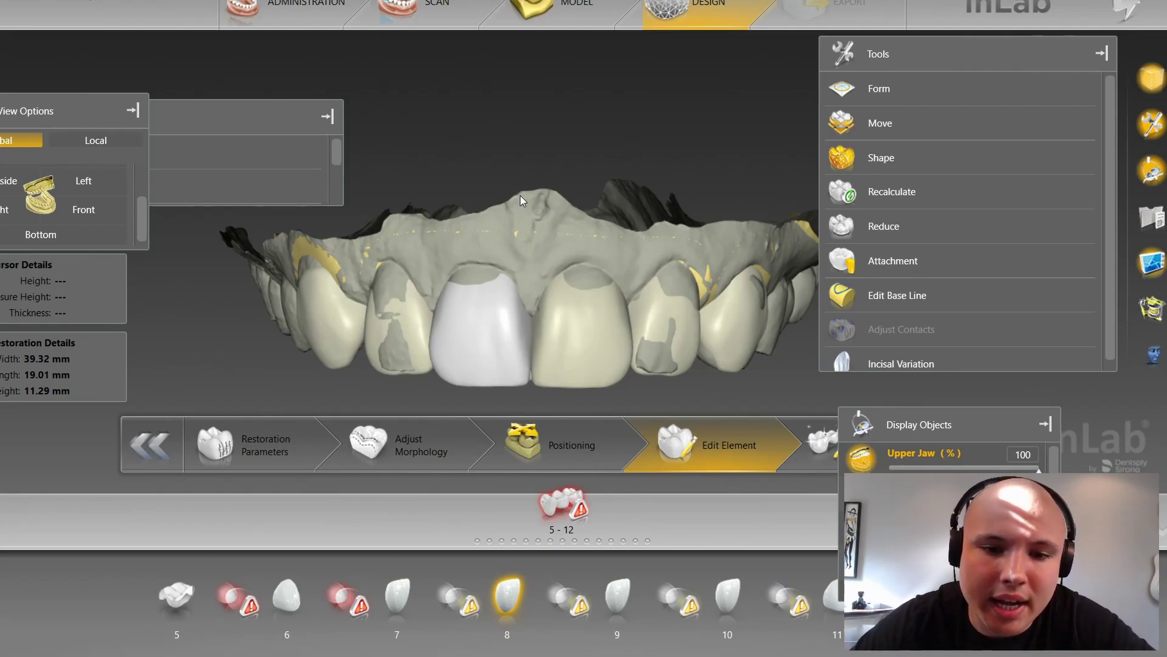
Step: Select the tooth 9 crown and right-click it to reach its Shape options
scroll(611, 254, up, 1)
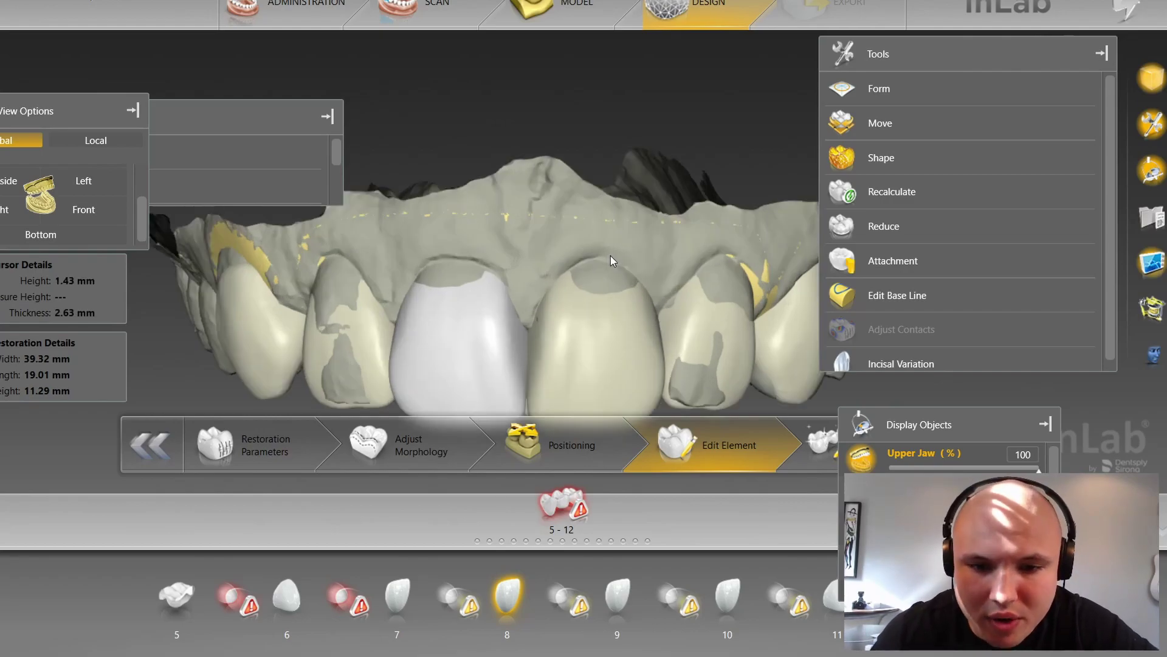
scroll(609, 258, up, 1)
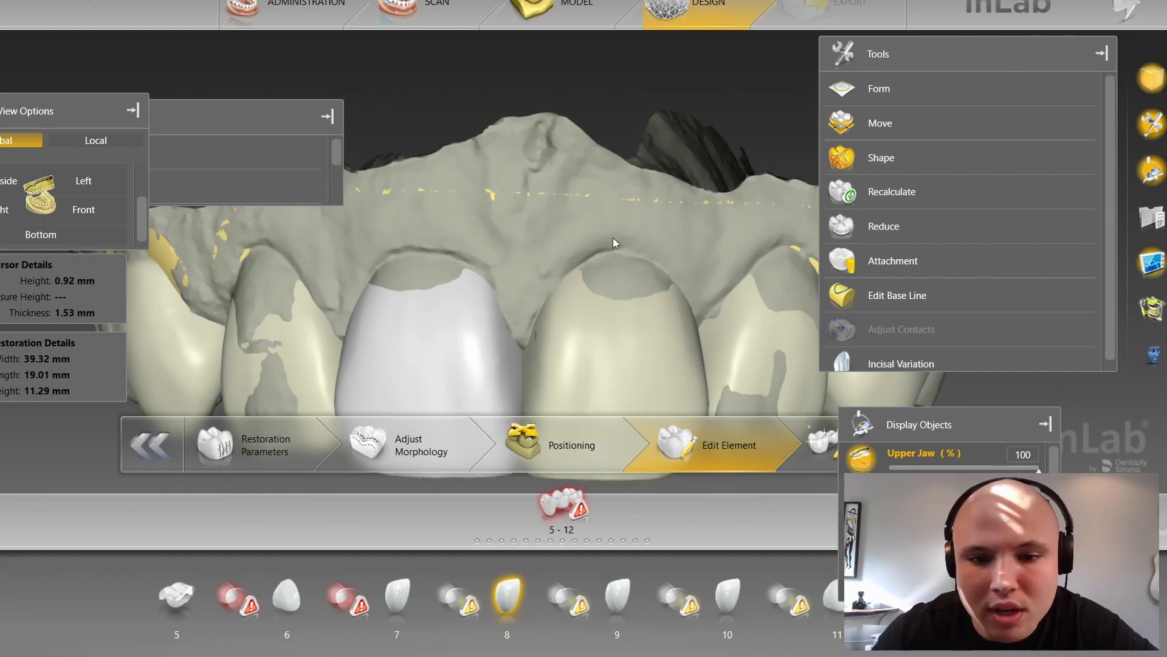
scroll(613, 237, up, 2)
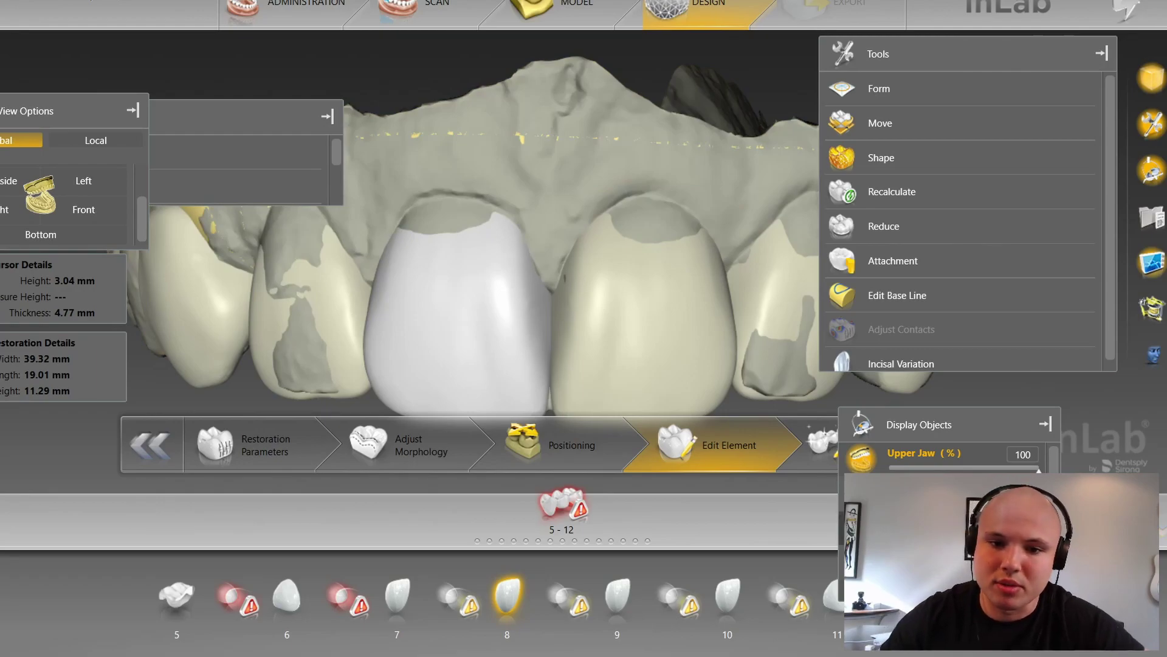
click(637, 250)
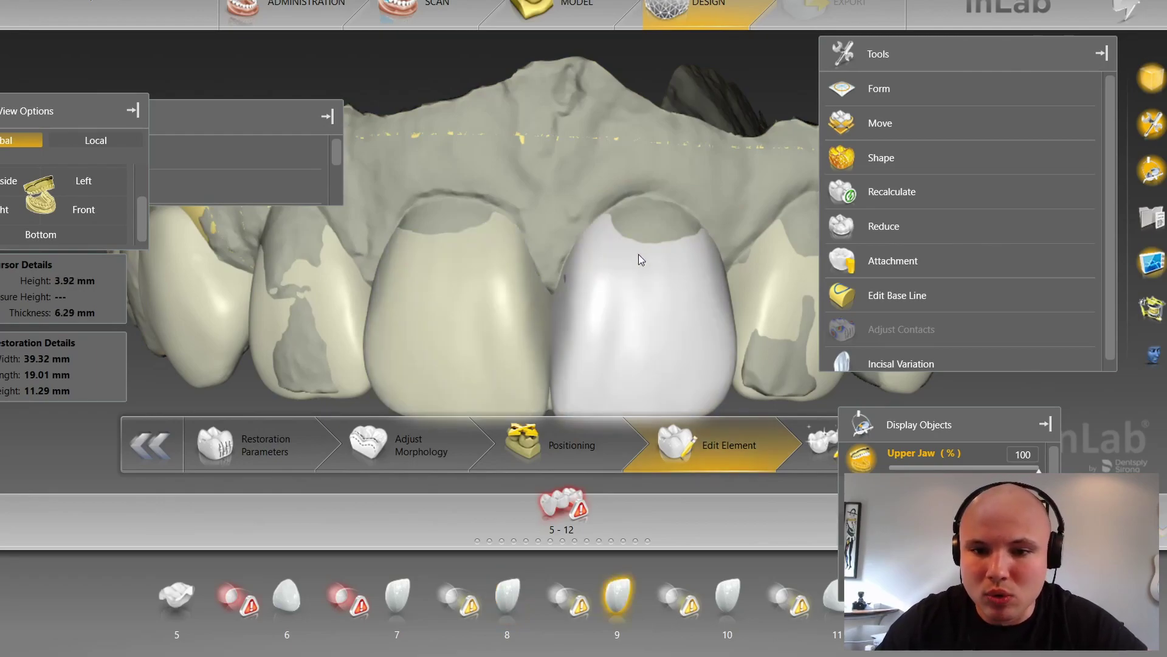
right_click(637, 251)
Step: Switch the Shape tool to Individual and hide the upper jaw scan with Ctrl+B
mouse_move(686, 303)
click(821, 323)
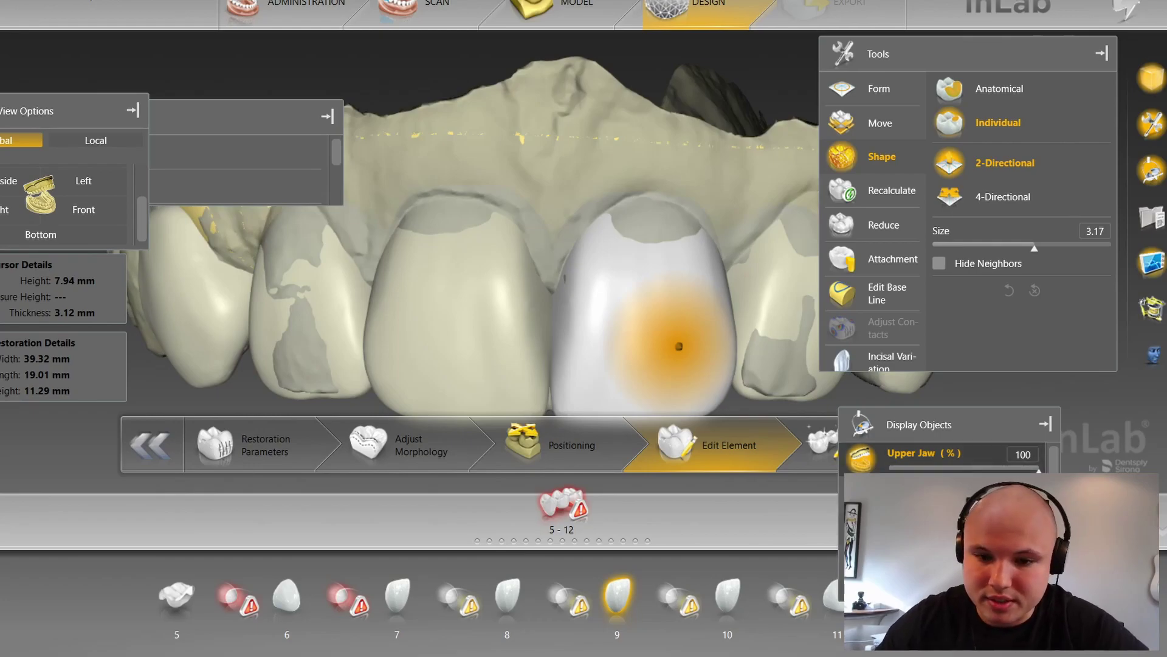
key(ctrl+b)
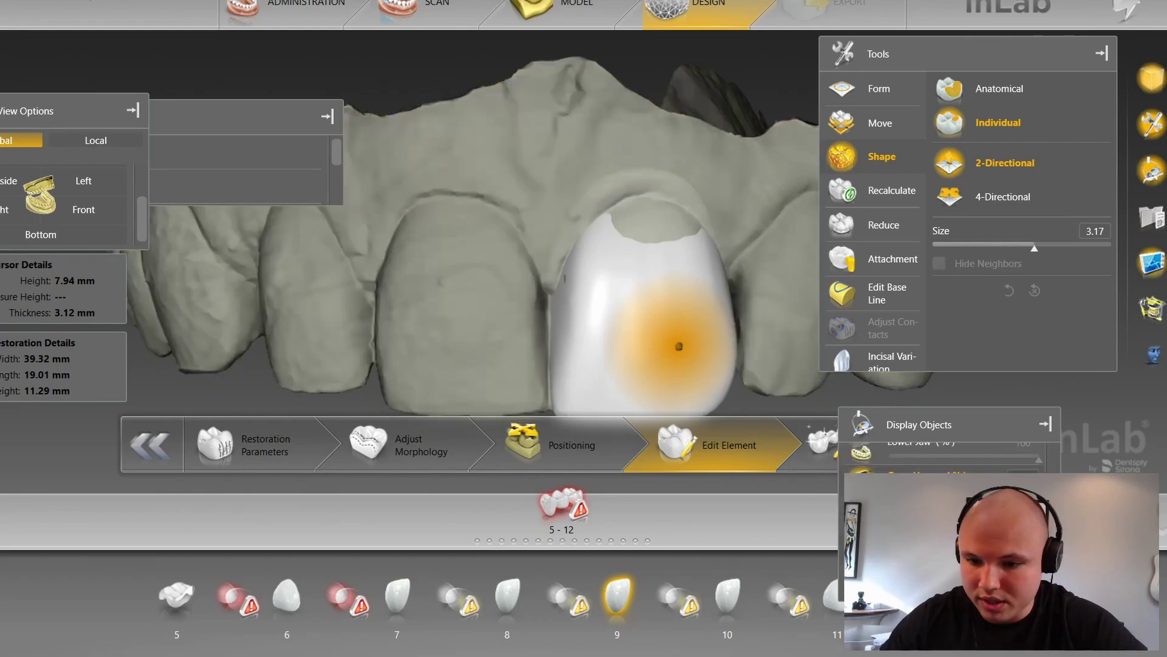
Step: Pull the tooth 9 crown rim up toward the margin to close the gap
scroll(659, 203, up, 5)
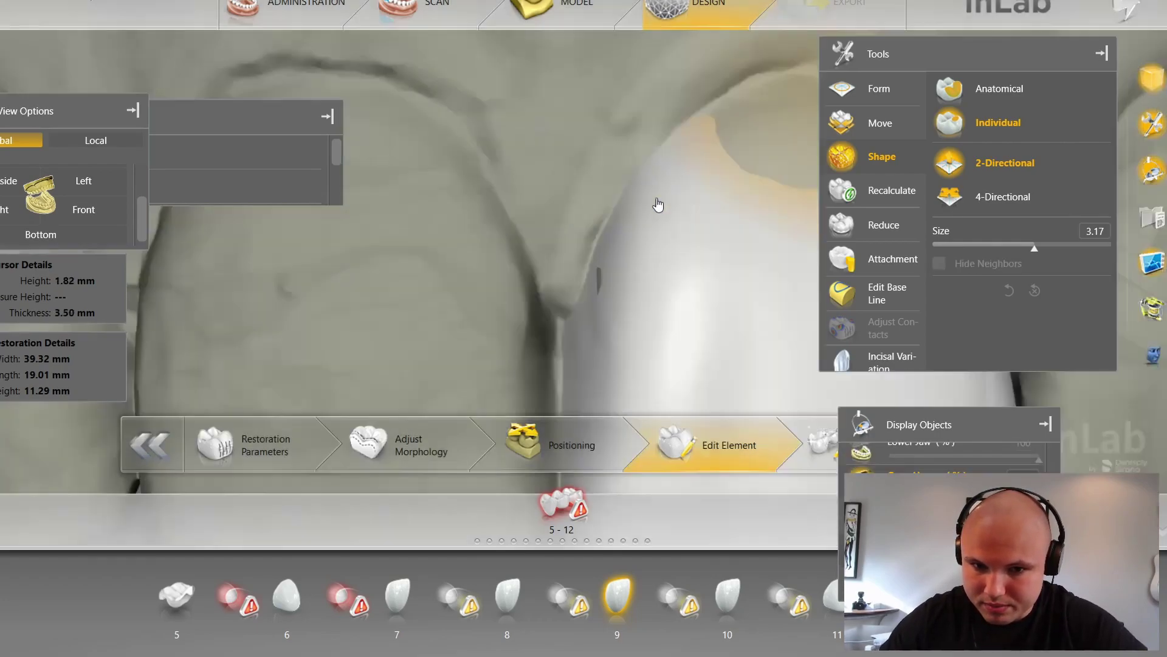
drag(492, 185, 496, 187)
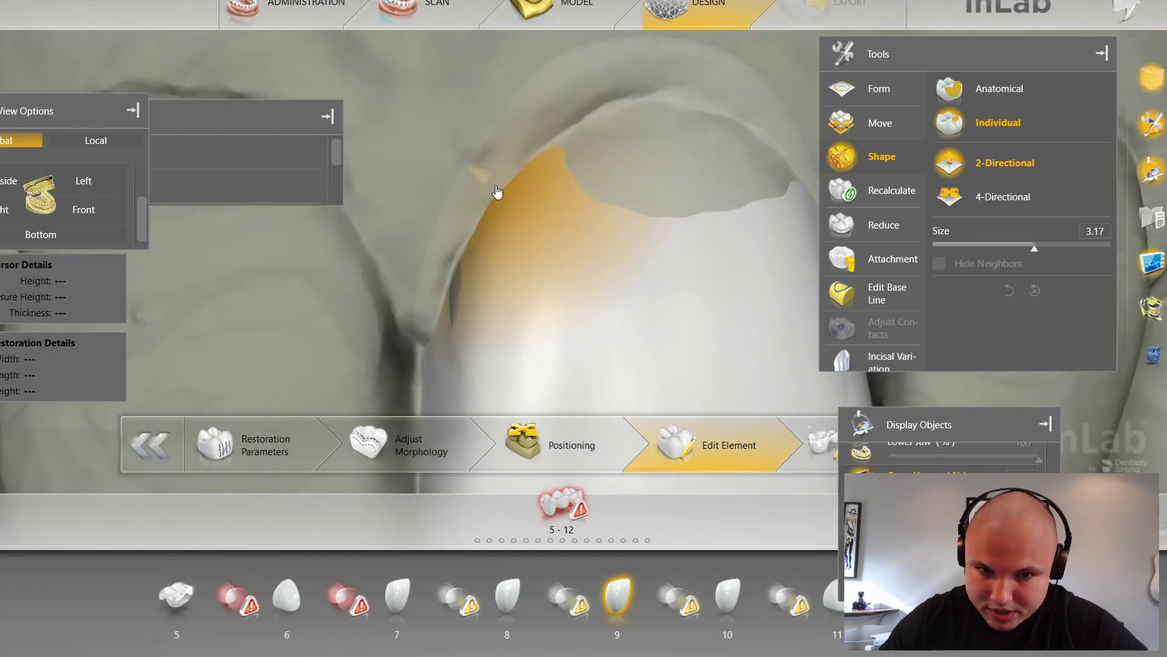
scroll(450, 293, down, 4)
drag(445, 291, 448, 290)
scroll(643, 114, up, 6)
drag(651, 106, 657, 73)
mouse_move(729, 108)
mouse_down()
mouse_move(732, 94)
mouse_move(715, 80)
mouse_move(648, 177)
mouse_move(612, 187)
mouse_up()
scroll(653, 233, down, 5)
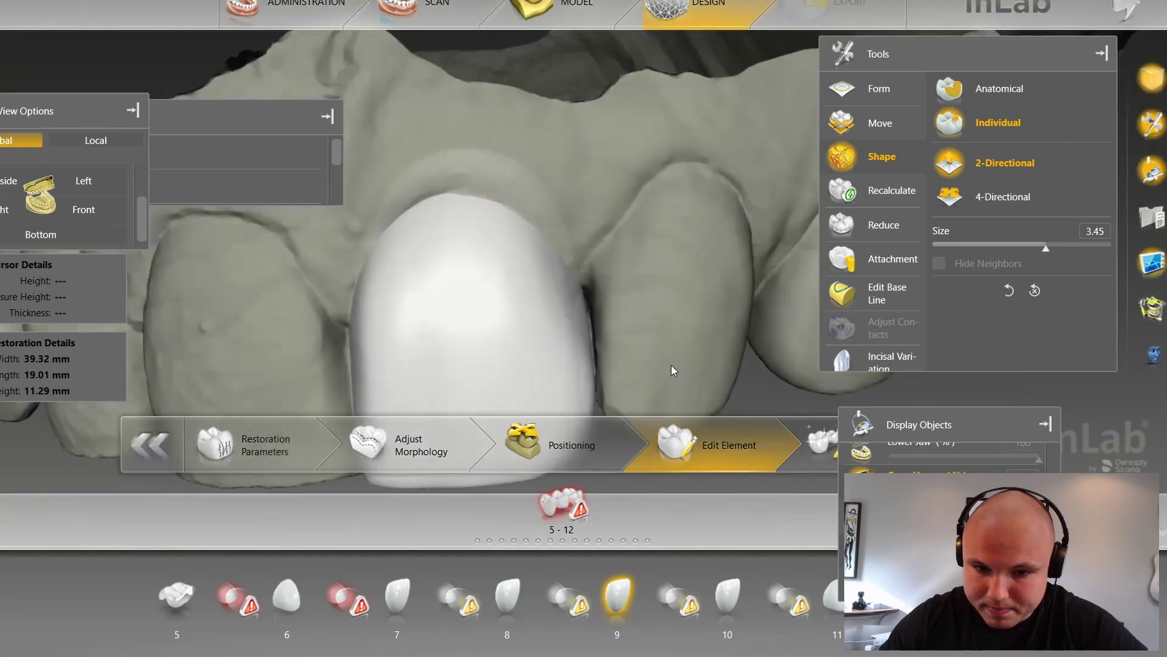
Step: Extend the tooth 10 crown margin over the gum and grey preparation patches
middle_drag(566, 203, 688, 283)
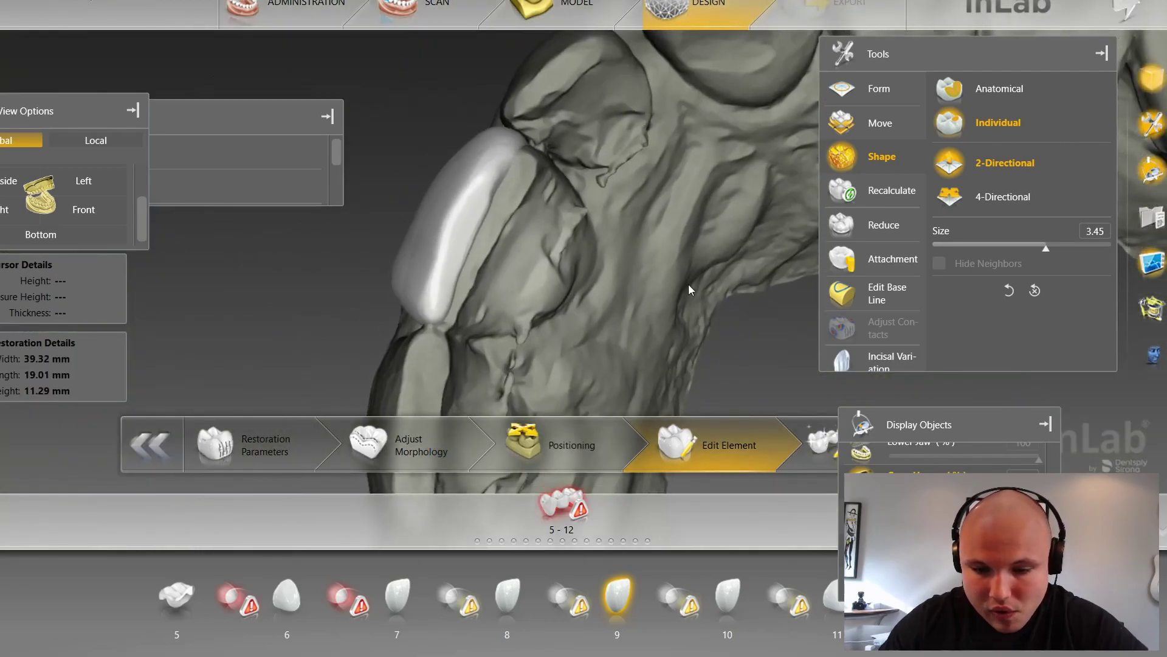
click(615, 149)
drag(648, 196, 671, 298)
scroll(494, 274, up, 6)
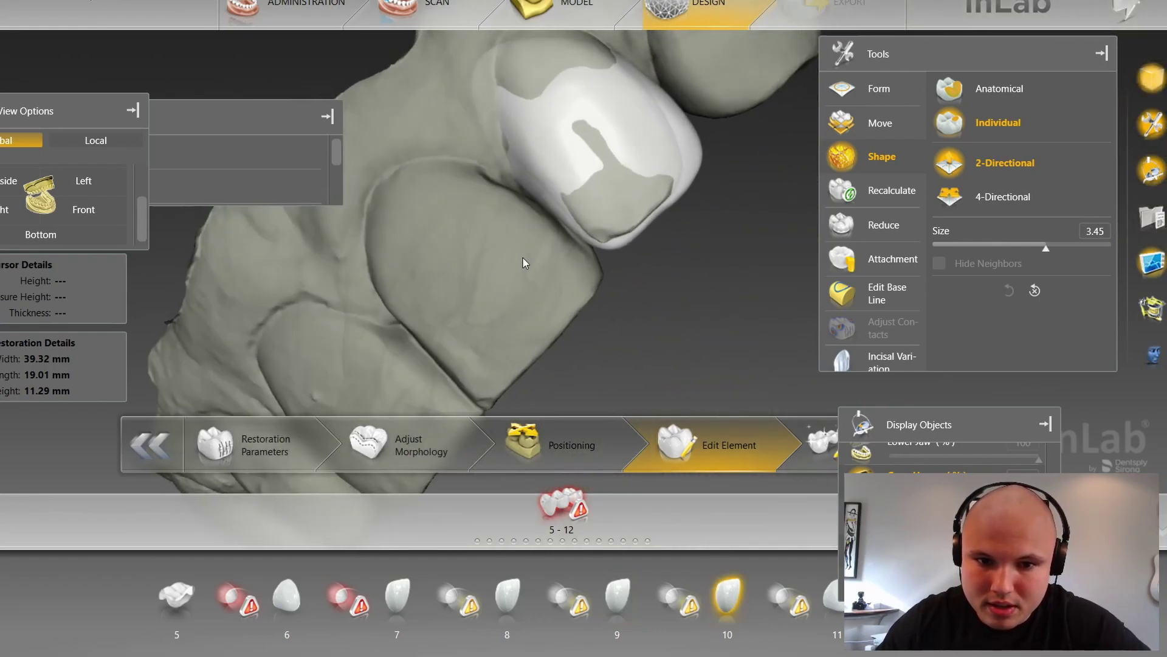
right_drag(443, 137, 426, 372)
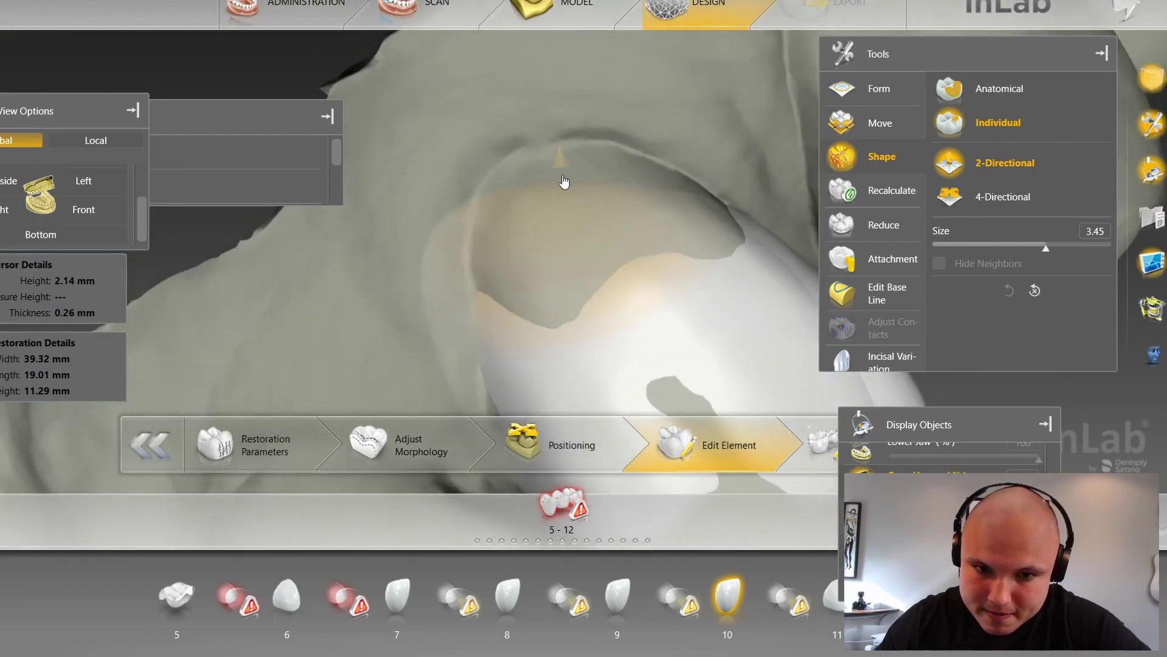
drag(493, 184, 480, 150)
drag(454, 245, 464, 228)
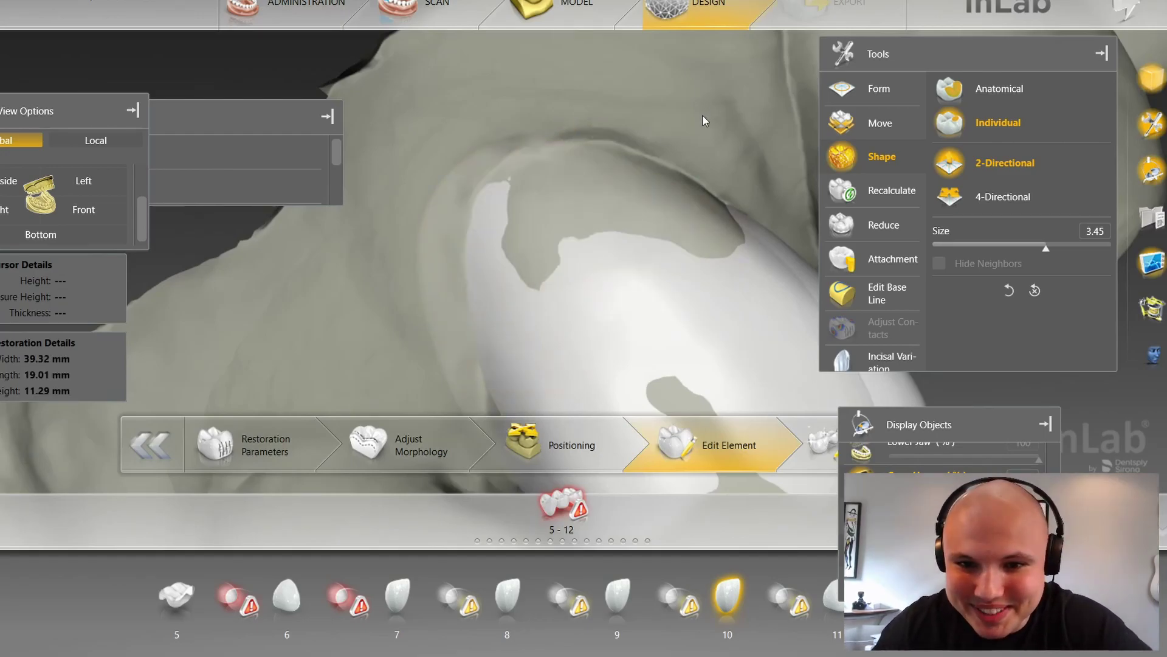
drag(702, 114, 680, 131)
drag(644, 175, 649, 155)
drag(559, 141, 556, 128)
Step: Reshape the tooth 10 crown rim over the preparation, checking it from several angles
drag(601, 89, 410, 157)
mouse_move(642, 140)
mouse_down()
mouse_move(669, 137)
mouse_move(692, 237)
mouse_up()
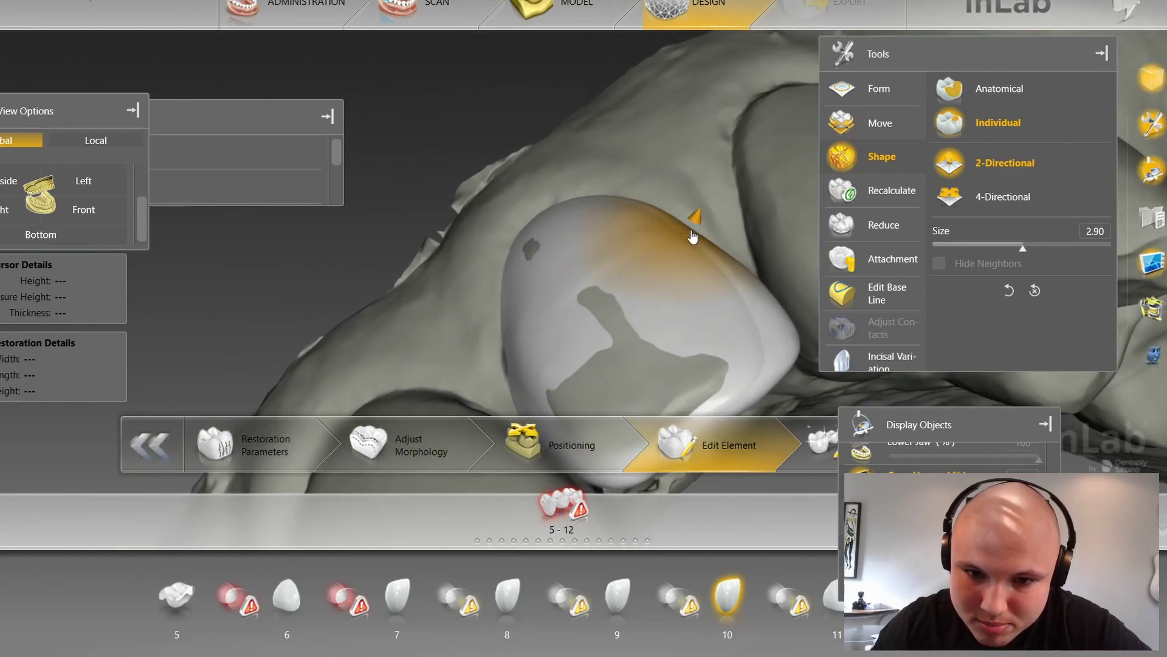
mouse_move(665, 184)
mouse_down()
mouse_move(654, 198)
mouse_move(699, 187)
mouse_move(619, 248)
mouse_up()
drag(688, 361, 629, 319)
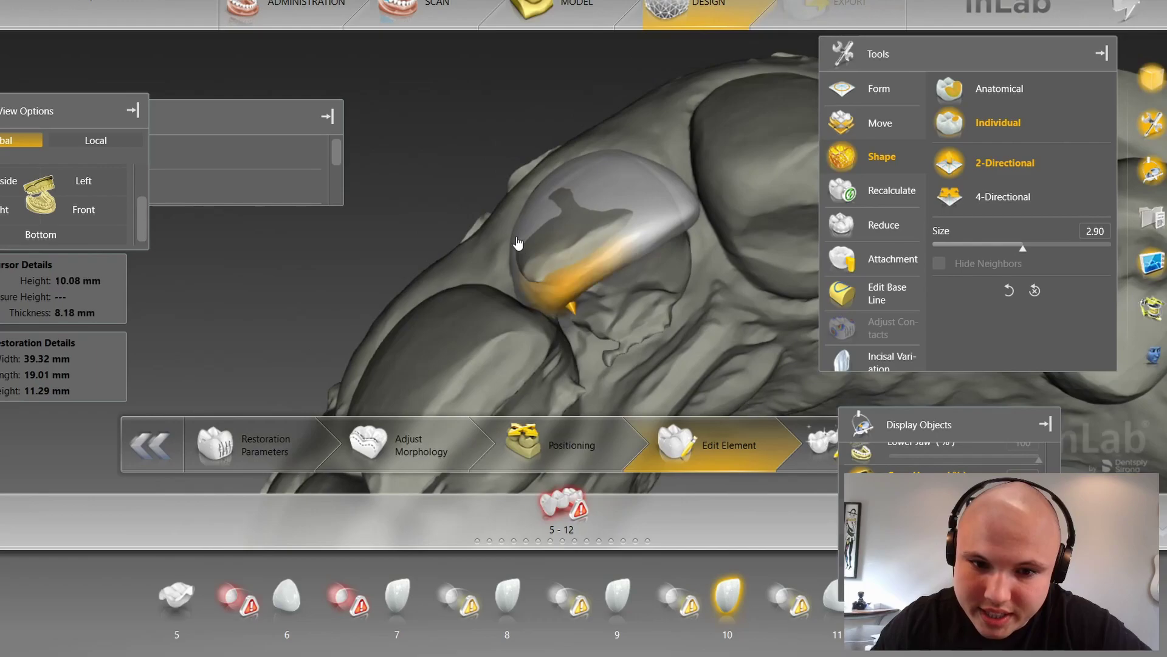
drag(464, 204, 447, 193)
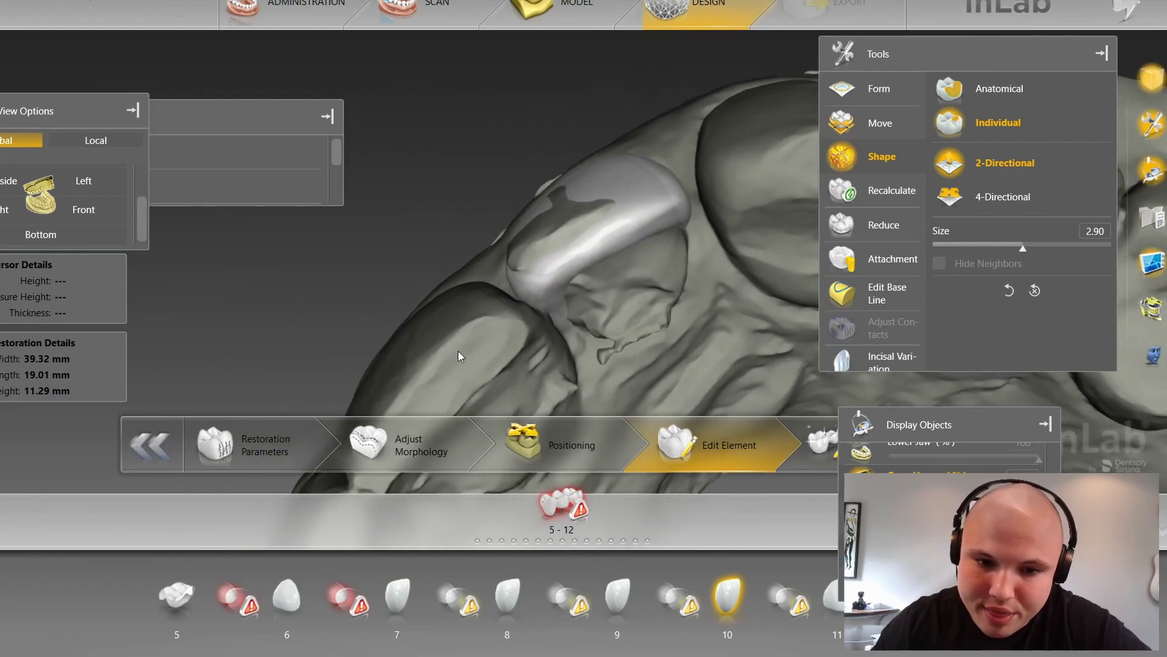
middle_drag(465, 324, 465, 287)
right_drag(465, 287, 501, 203)
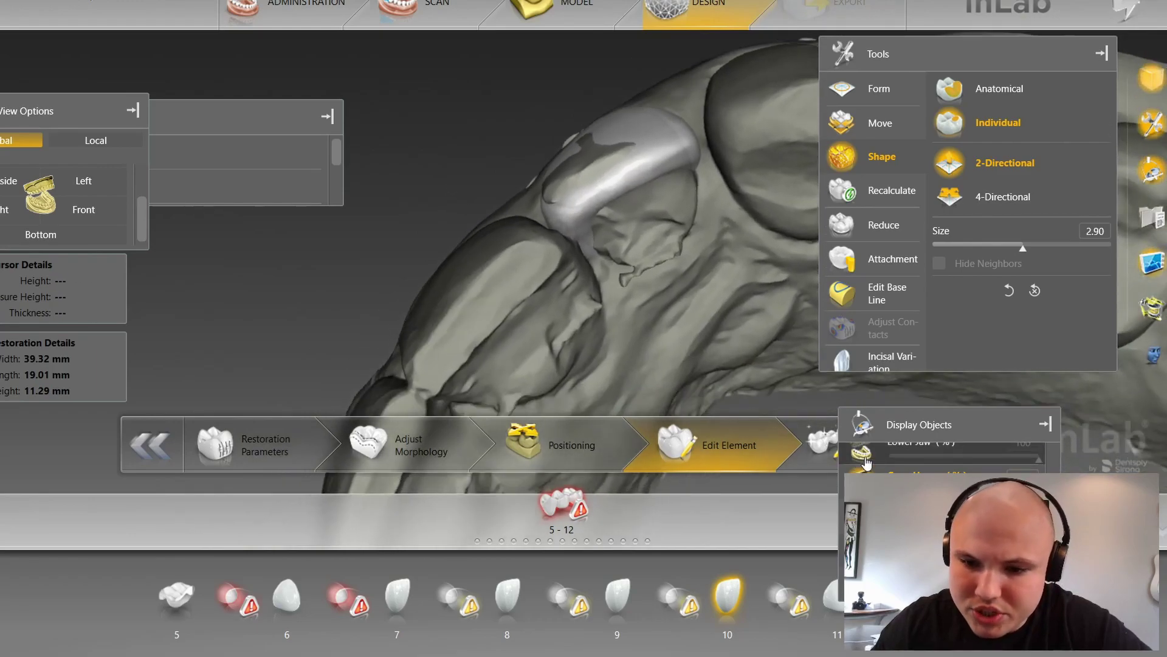
Step: Toggle the lower jaw scan on and off, then show the upper jaw scan at 100%
click(857, 450)
click(858, 455)
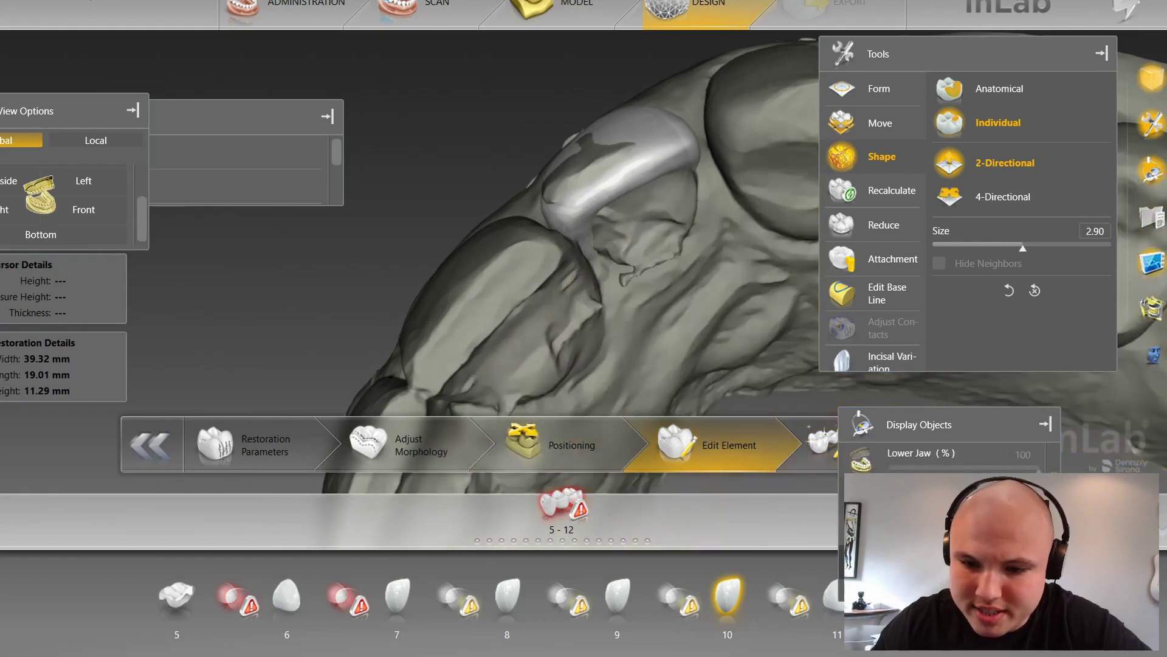
scroll(861, 463, down, 1)
click(861, 465)
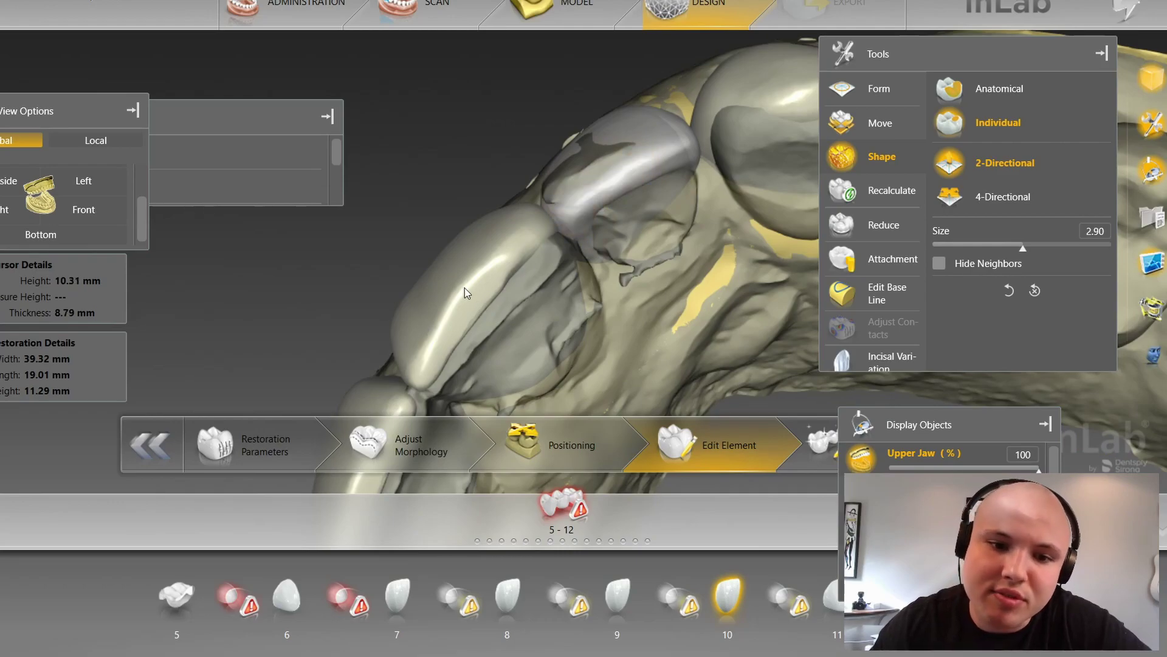
Step: Select crowns 9 and 10 and orbit to inspect them from the incisal side
click(520, 238)
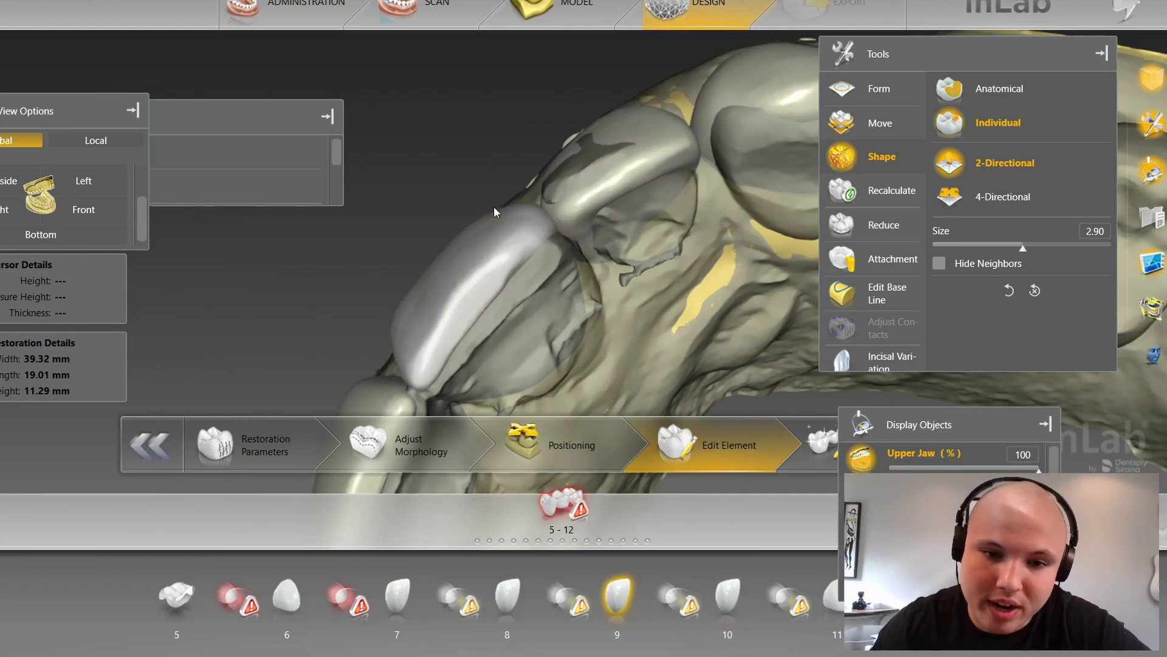
click(584, 192)
drag(536, 141, 565, 183)
scroll(636, 219, down, 3)
mouse_move(655, 315)
mouse_down()
mouse_move(614, 272)
mouse_move(643, 369)
mouse_move(678, 290)
mouse_up()
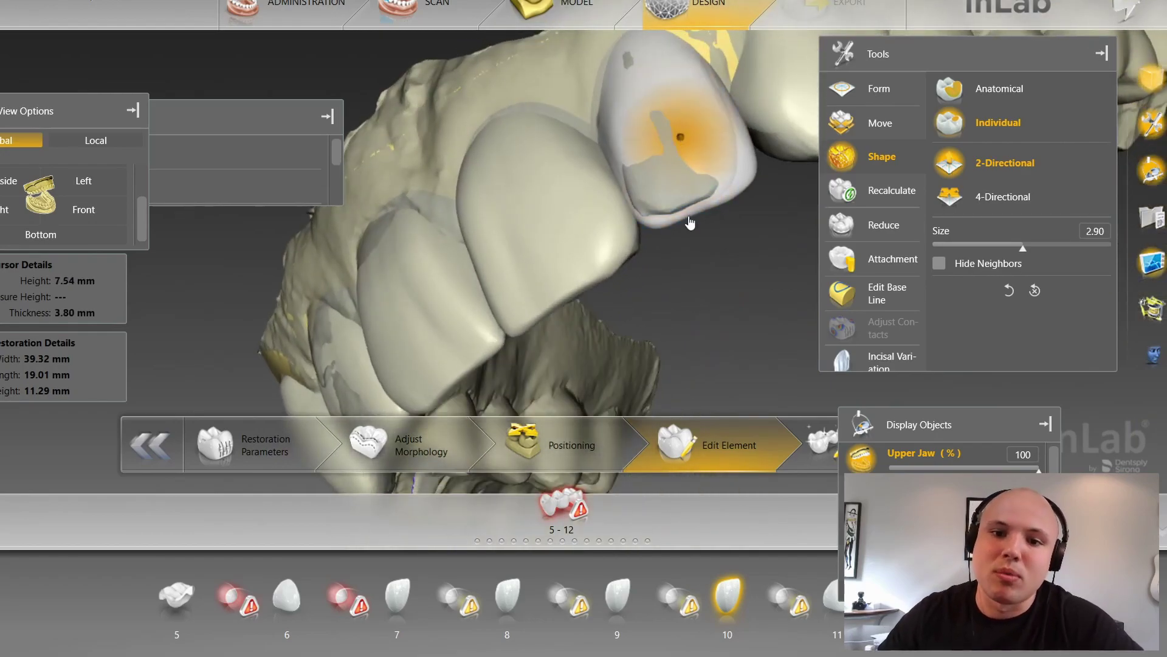
drag(698, 338, 622, 391)
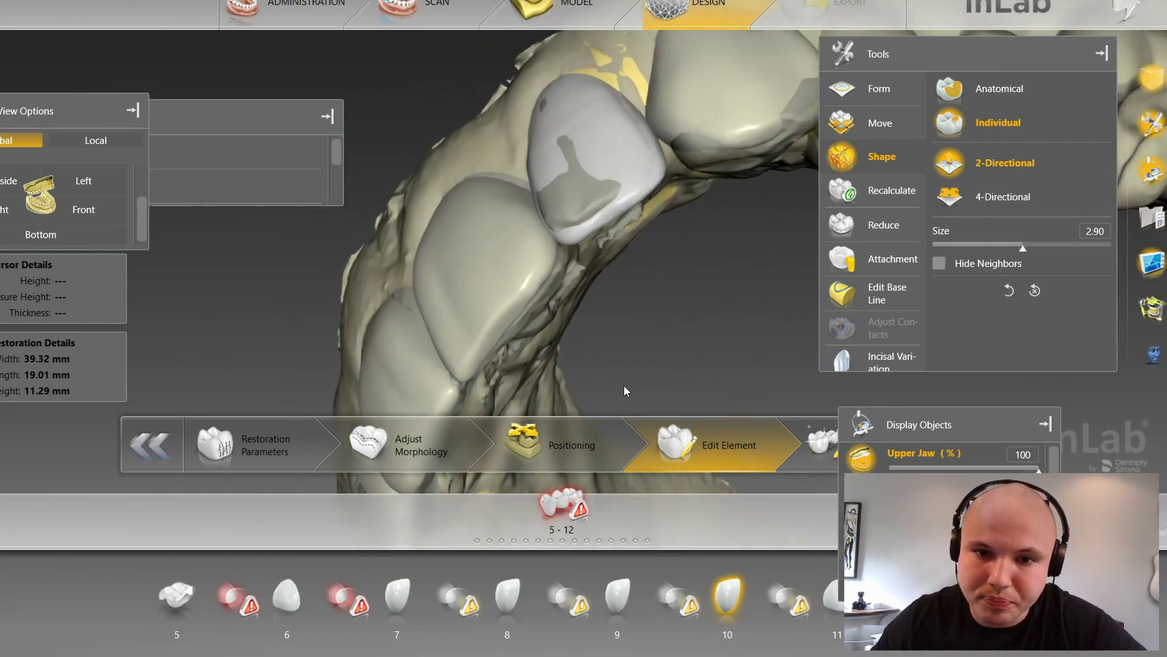
drag(708, 228, 690, 288)
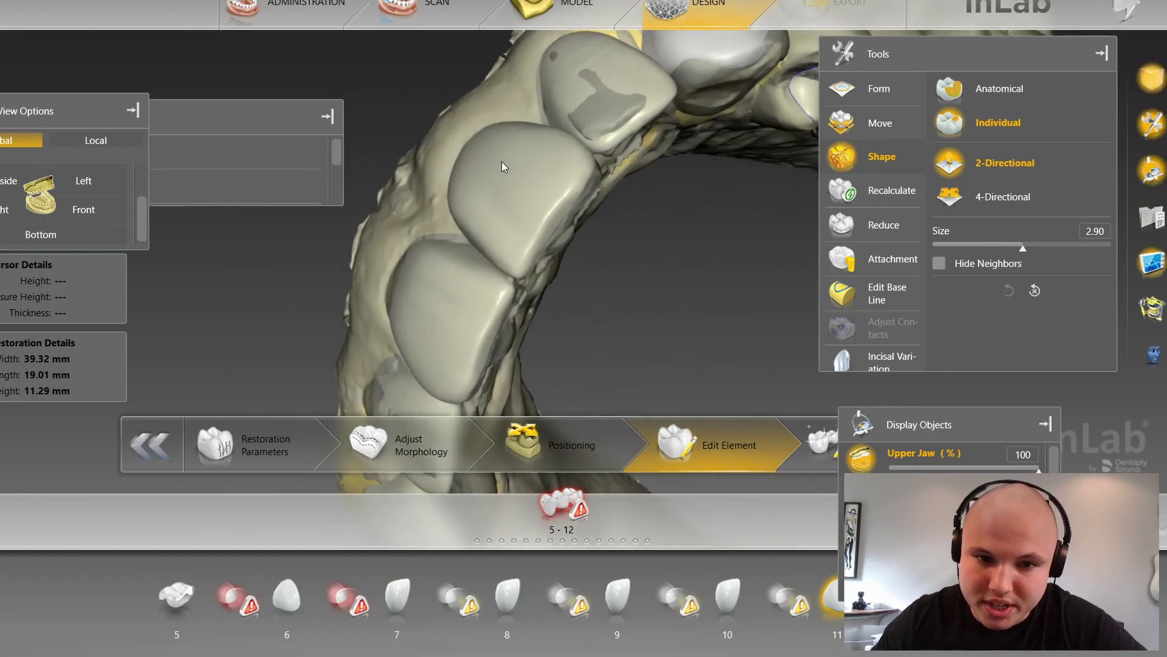
Step: Reselect crown 9, orbit to a side view, then select the tooth 8 crown
click(432, 157)
drag(450, 184, 723, 41)
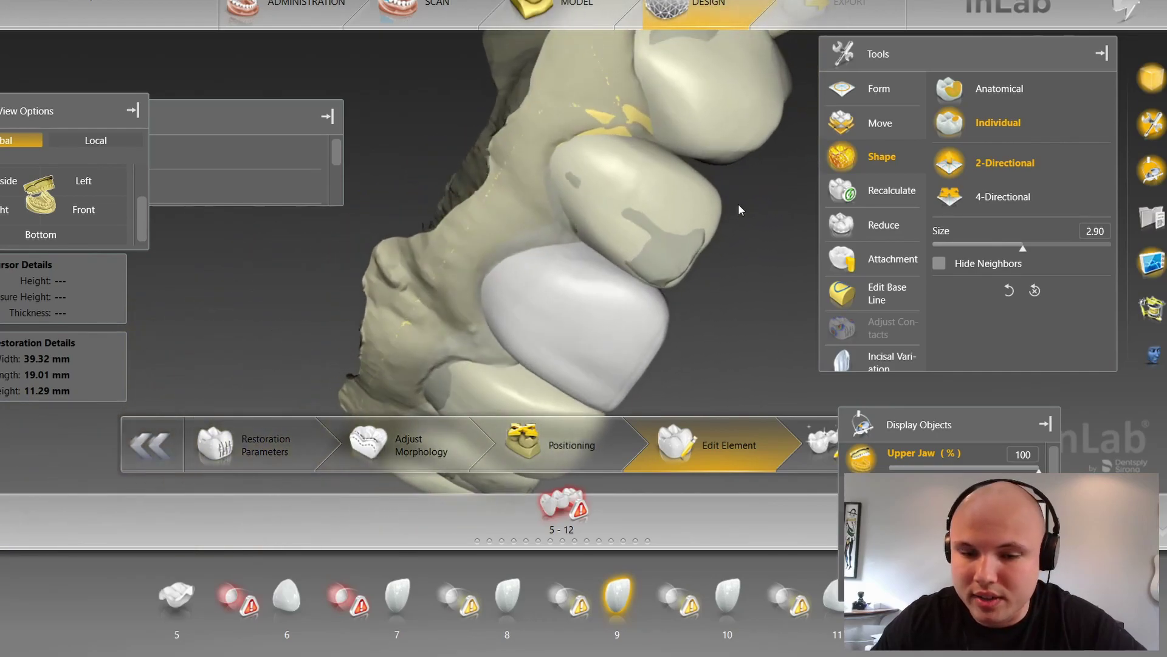
drag(765, 242, 560, 288)
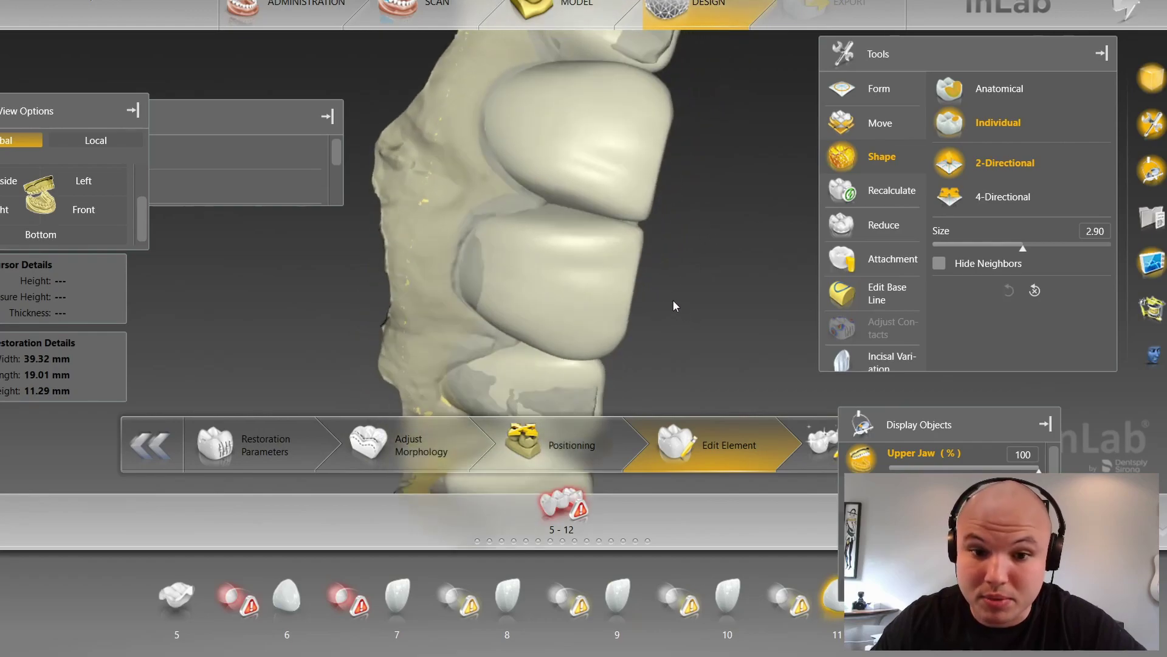
click(613, 241)
Step: Hide the upper jaw scan and push the tooth 8 crown edge out over the margin
click(858, 461)
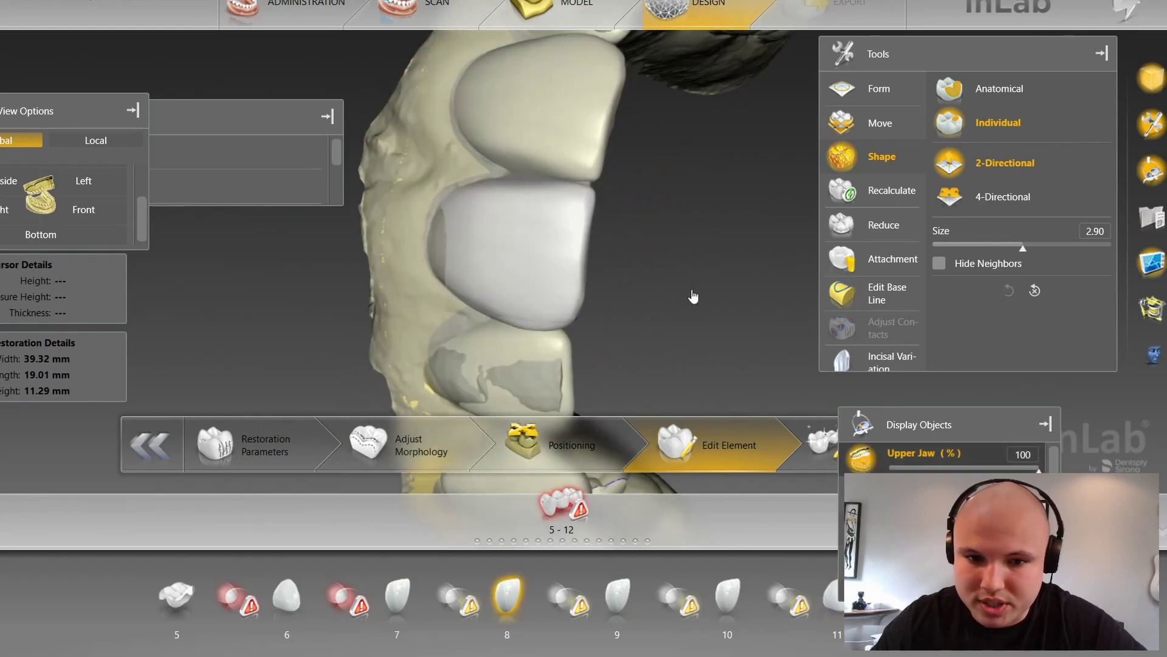
scroll(677, 280, up, 5)
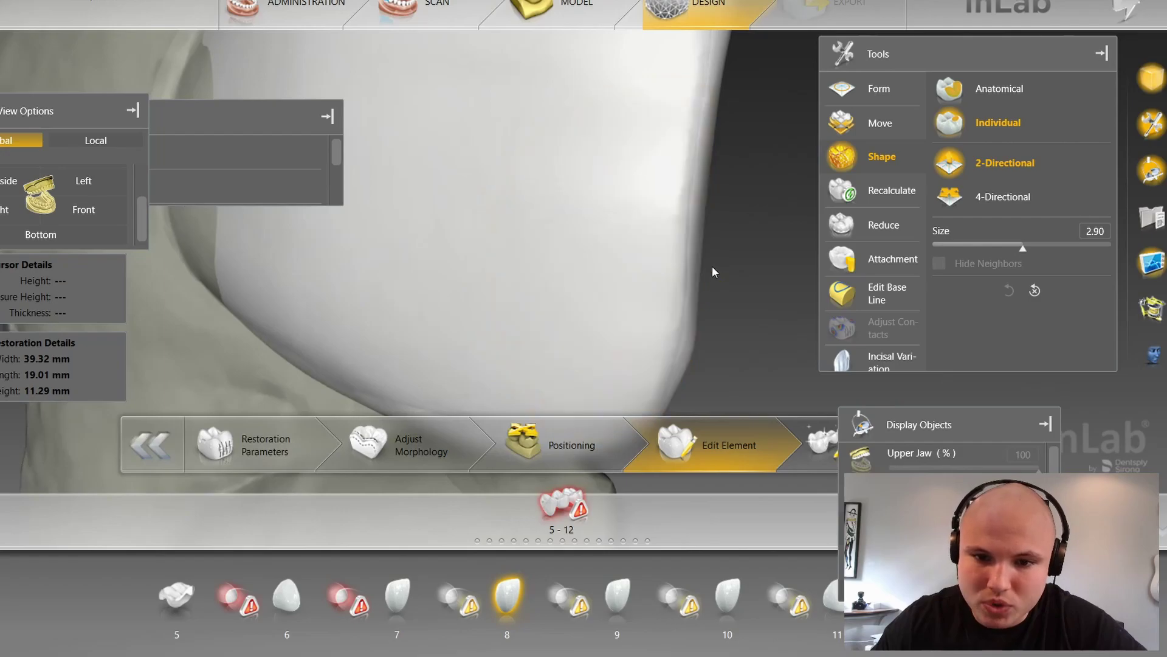
scroll(711, 266, down, 4)
scroll(710, 262, down, 4)
right_drag(376, 296, 495, 283)
scroll(418, 282, up, 5)
right_drag(418, 283, 448, 274)
scroll(447, 274, up, 3)
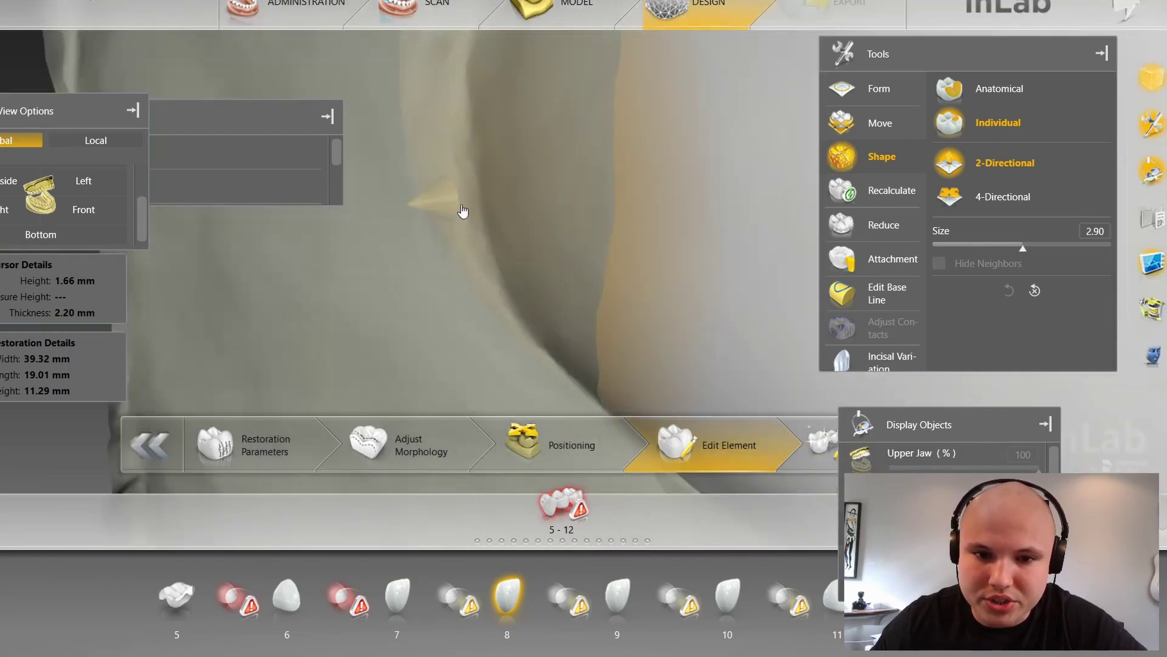
scroll(468, 152, down, 1)
scroll(470, 158, down, 2)
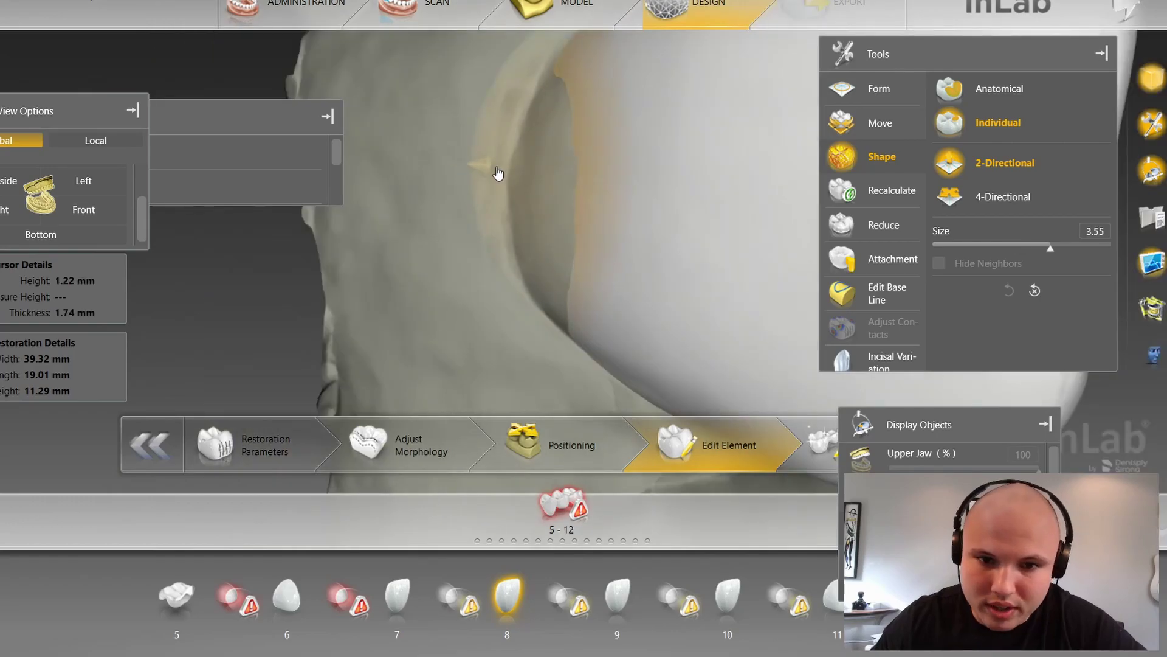
drag(489, 173, 482, 178)
drag(424, 293, 450, 287)
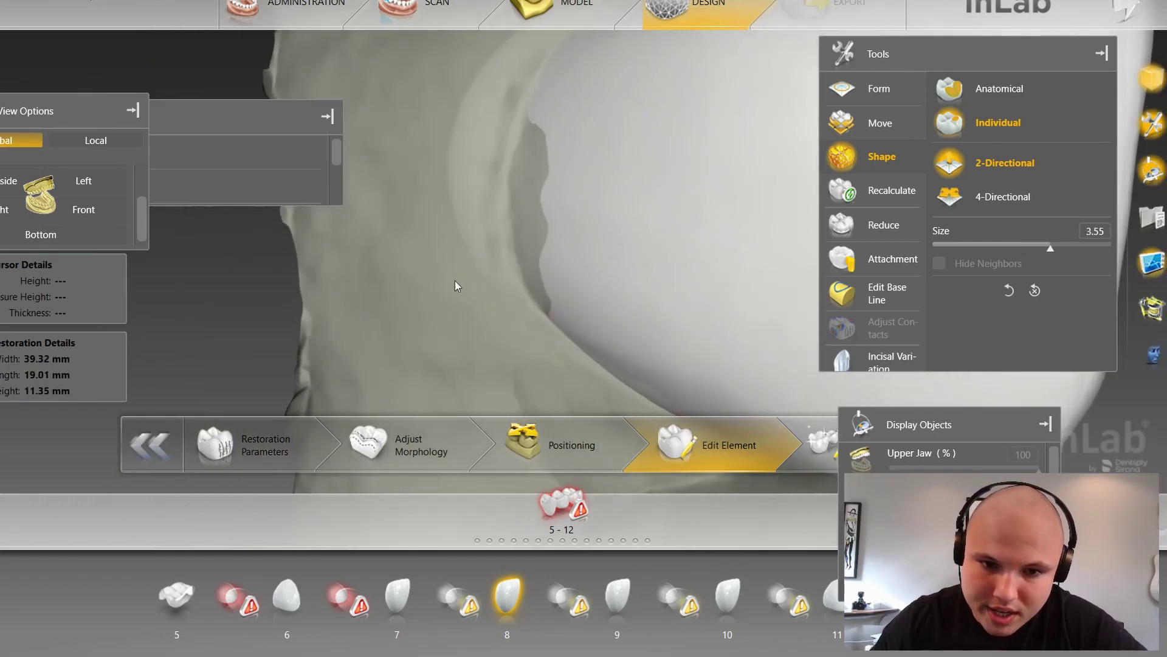
drag(493, 217, 481, 217)
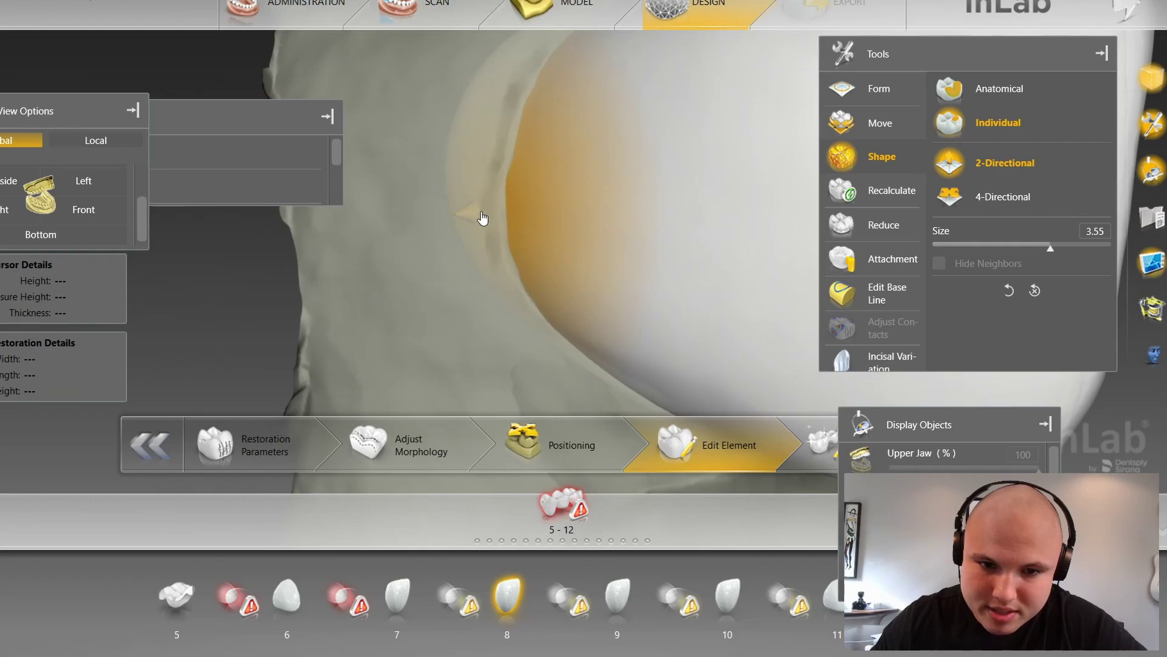
scroll(445, 261, down, 2)
scroll(456, 277, down, 2)
Step: Make tooth 7 the active restoration and bulge its crown outward at size 2.92
drag(760, 331, 509, 221)
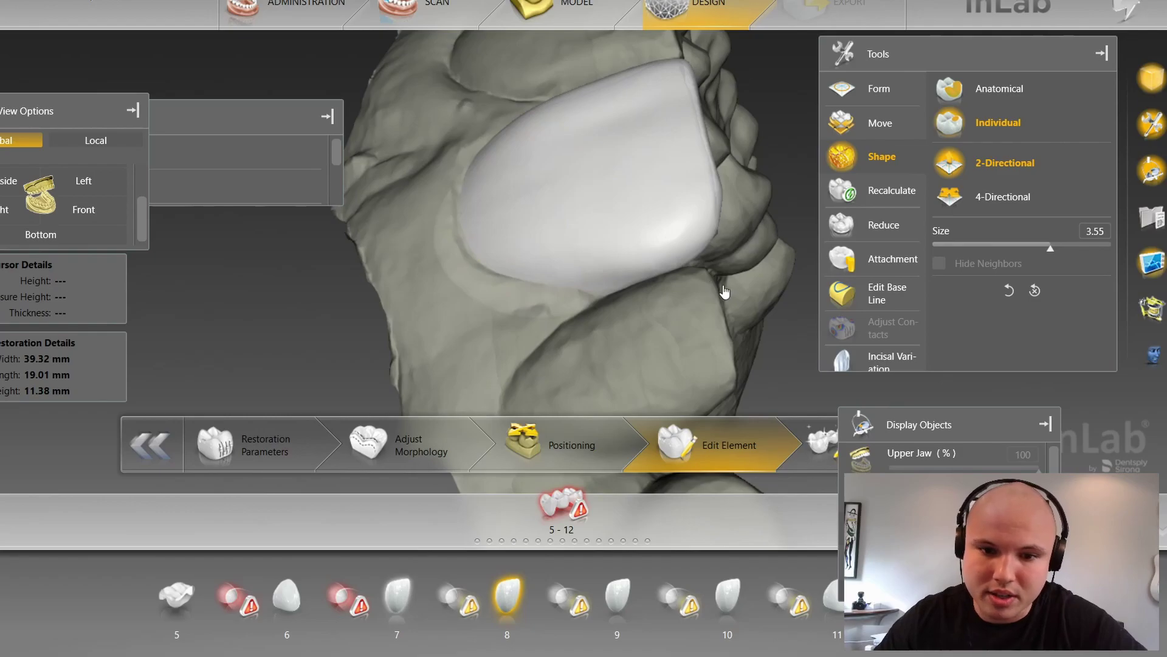
double_click(763, 293)
drag(765, 294, 774, 239)
scroll(401, 313, up, 5)
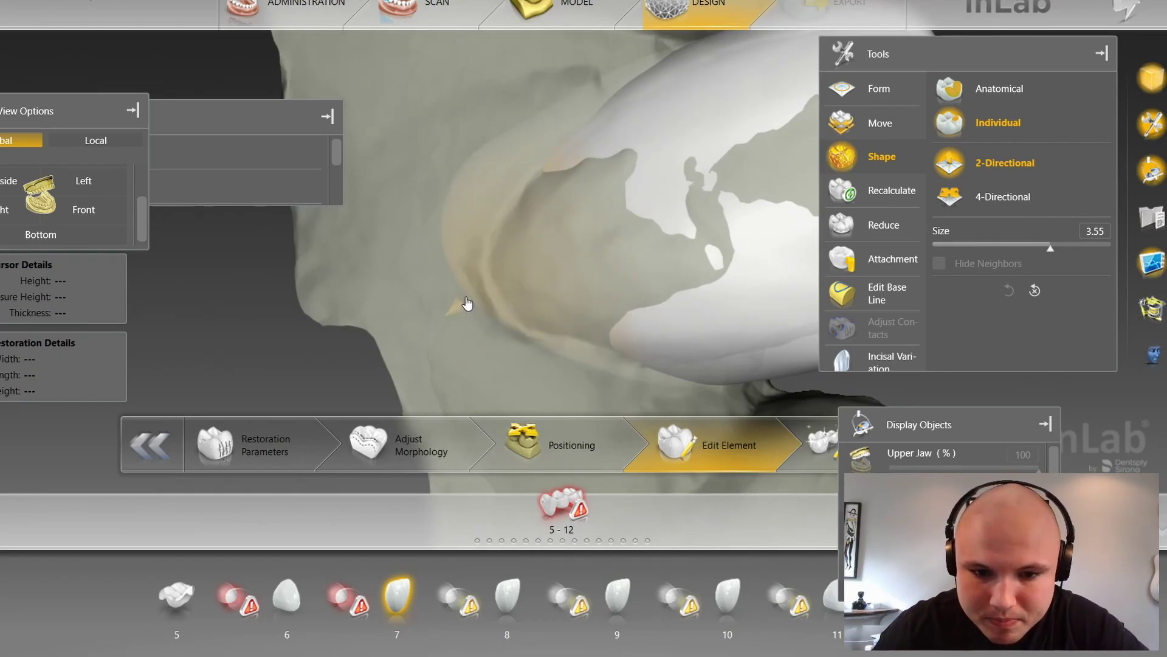
drag(457, 308, 448, 316)
drag(495, 209, 468, 229)
Step: Bulge the tooth 7 crown surface further from a rotated biting-side view
scroll(462, 258, down, 5)
mouse_move(794, 167)
mouse_down()
mouse_move(766, 192)
mouse_move(675, 214)
mouse_up()
scroll(606, 271, up, 2)
drag(622, 249, 570, 274)
scroll(571, 273, down, 3)
right_drag(521, 312, 668, 255)
right_drag(790, 156, 731, 223)
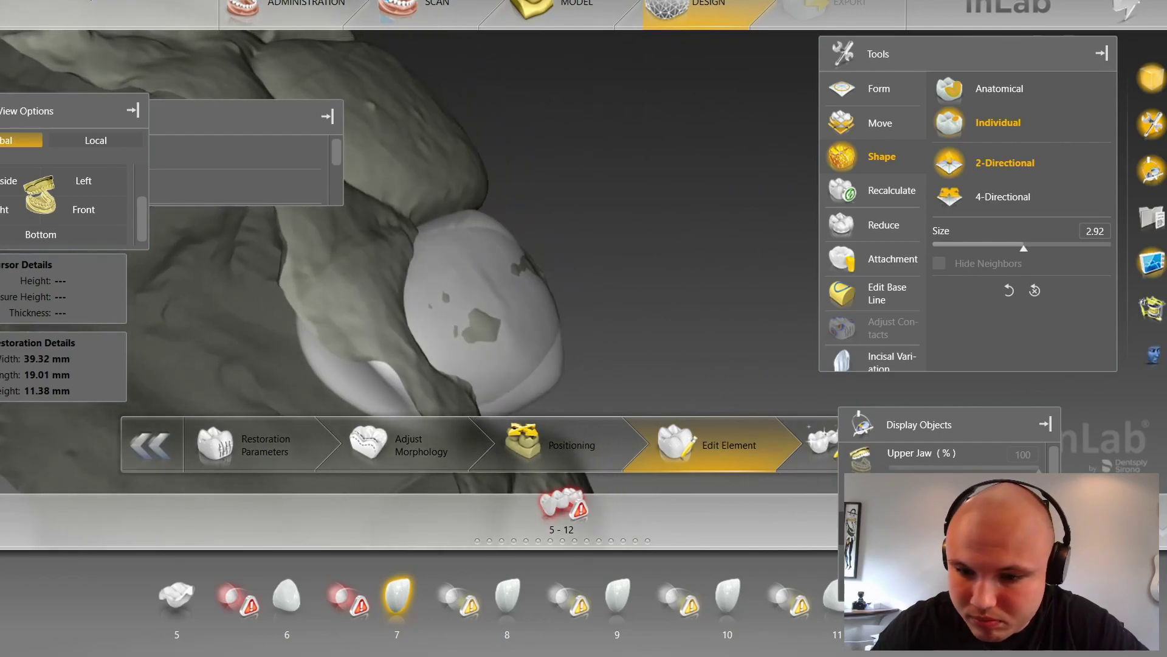
Step: Show the upper jaw scan and view the arch straight from the Front
click(864, 464)
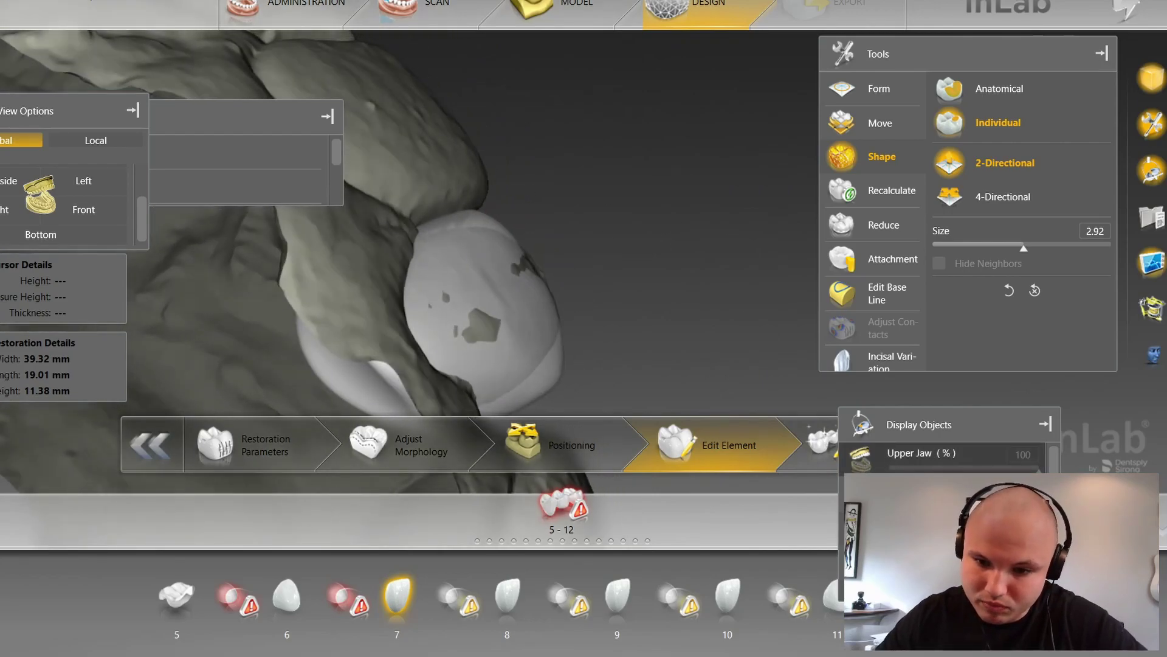
click(112, 206)
right_drag(285, 356, 322, 319)
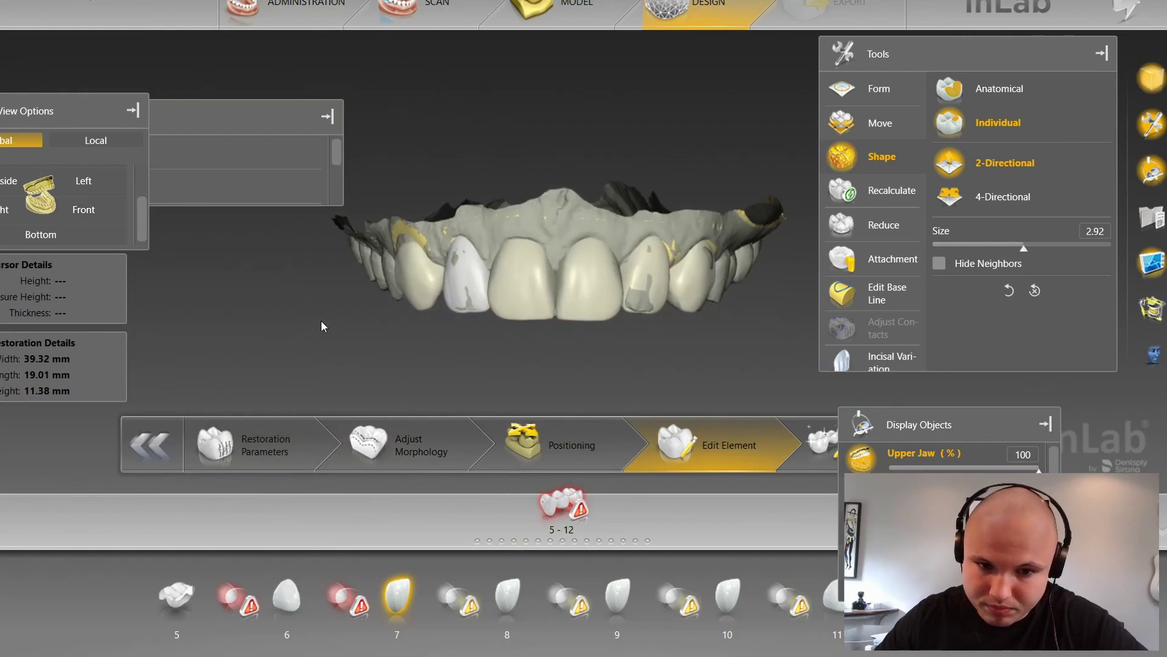
scroll(486, 375, up, 3)
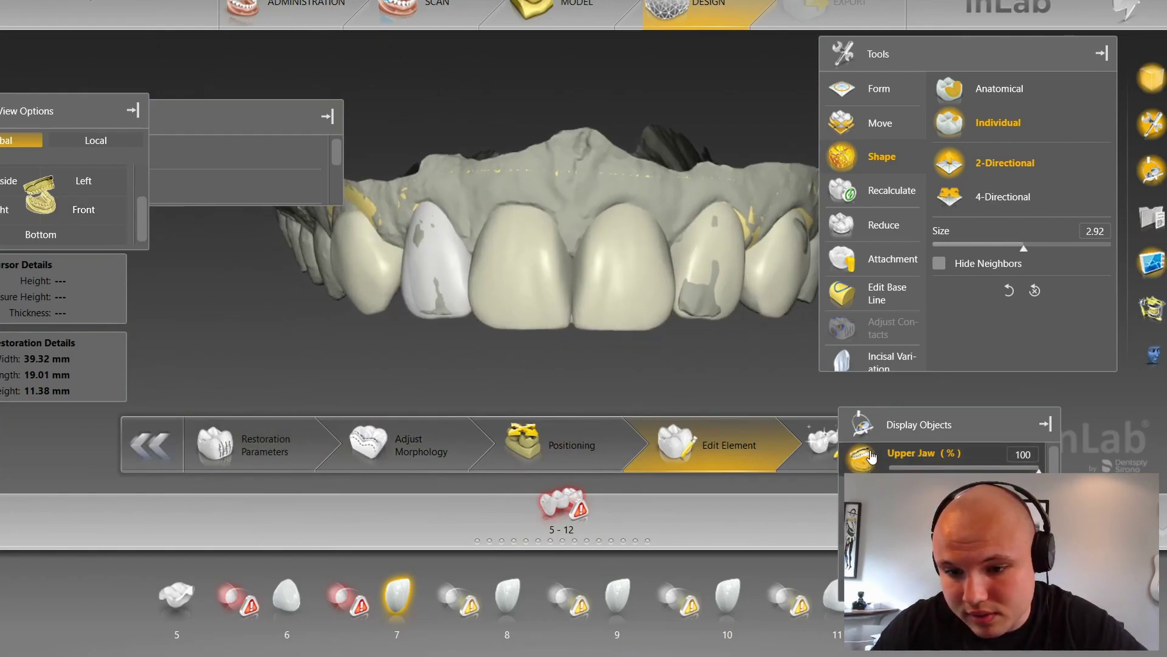
Step: Toggle the grey scan overlay off and on, then orbit to the occlusal view
click(861, 526)
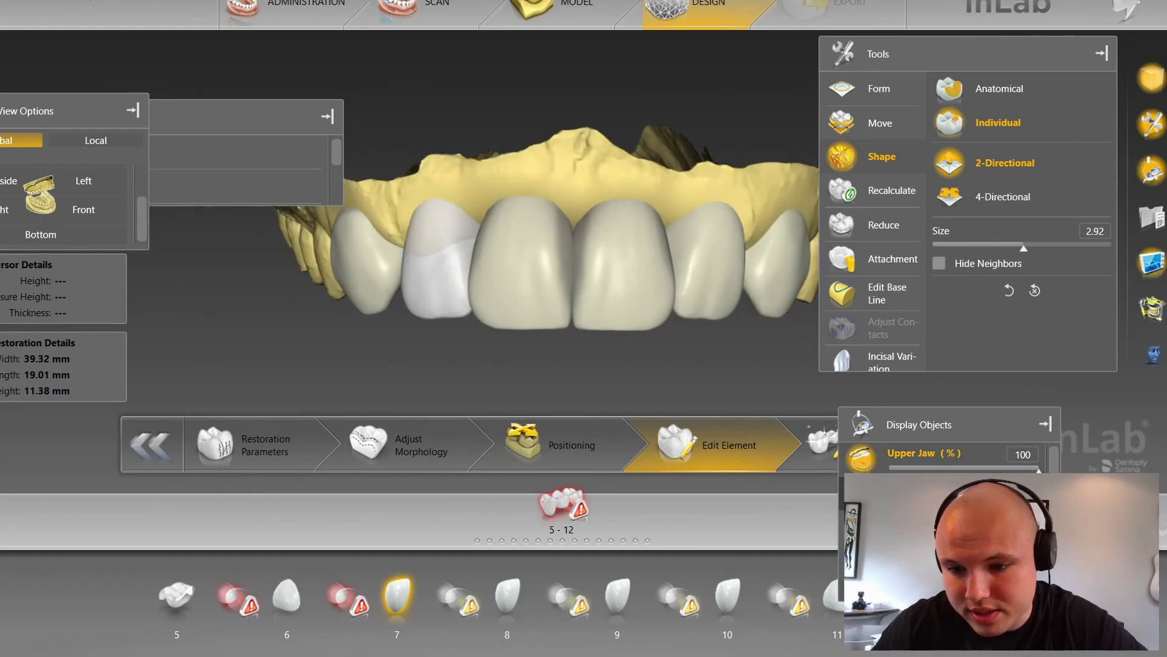
right_drag(680, 374, 692, 367)
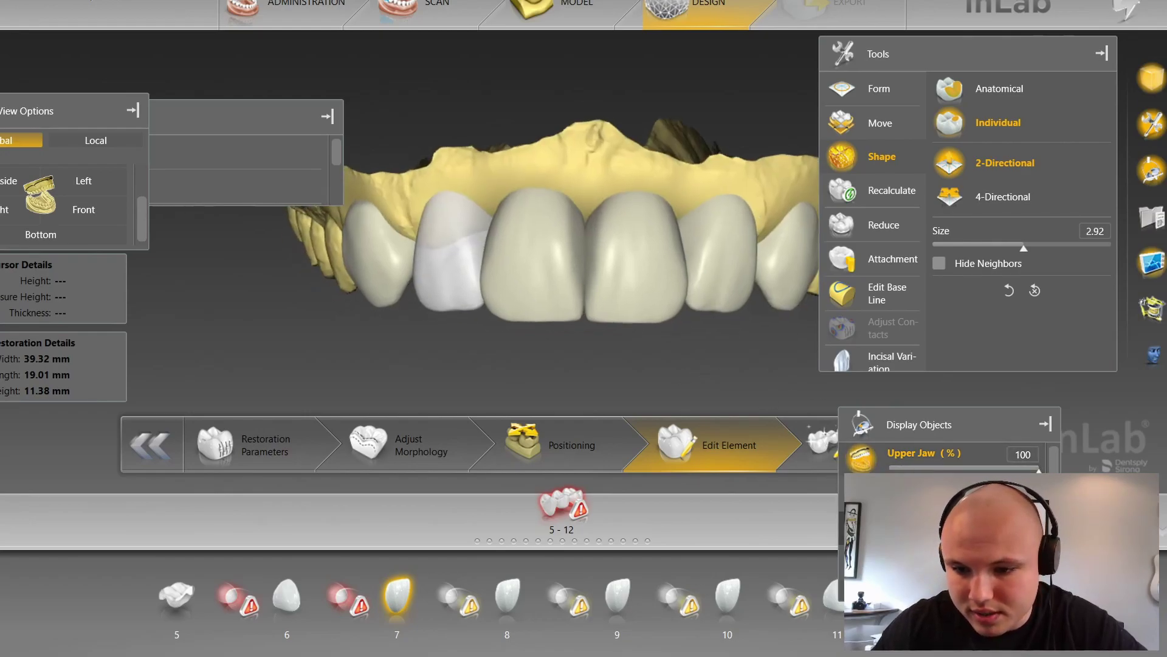
click(862, 526)
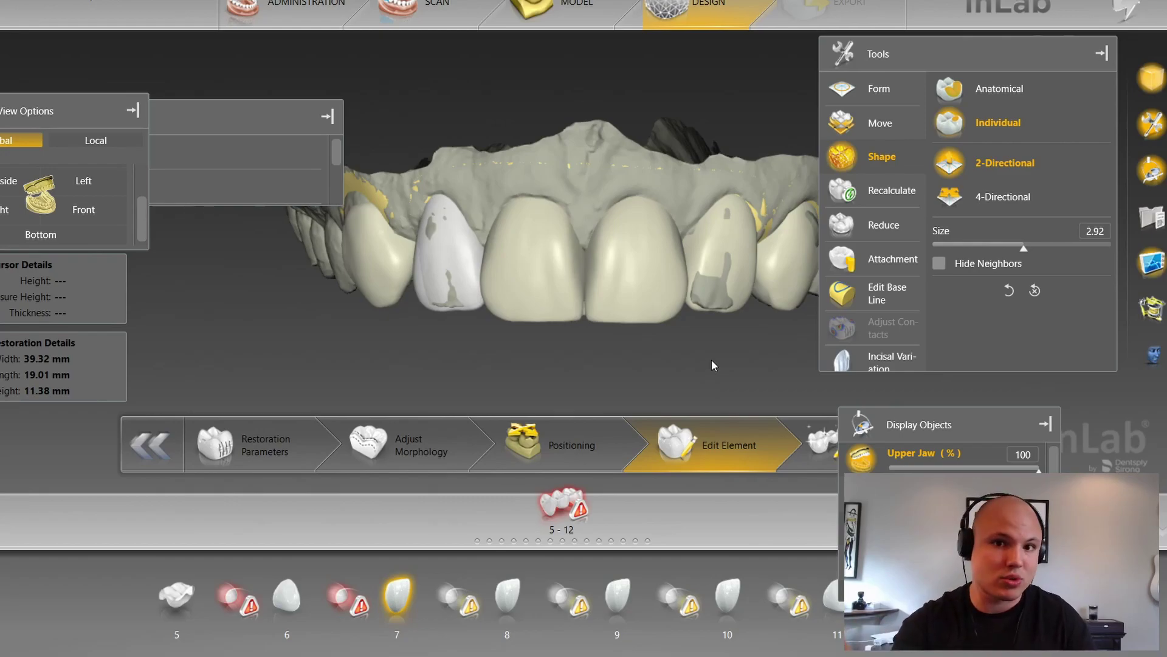
middle_drag(649, 370, 625, 229)
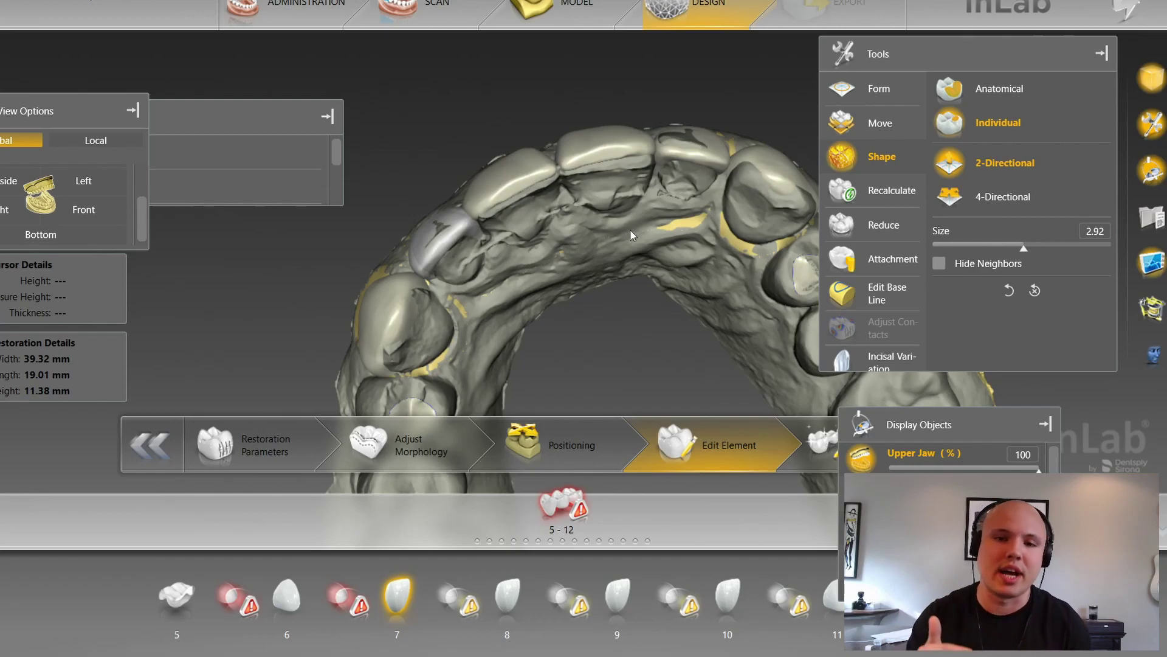
right_drag(622, 271, 618, 309)
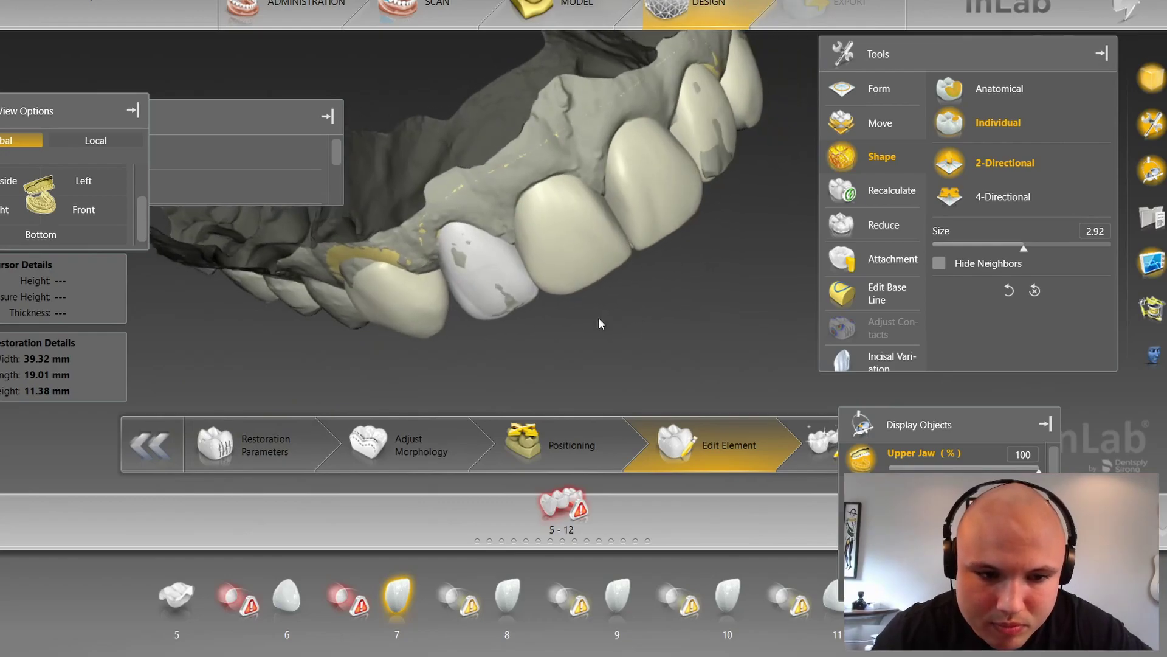
Step: Return to the Front view, zoom in, and sculpt the tooth 7 crown at size 3.88
click(92, 220)
scroll(949, 517, down, 2)
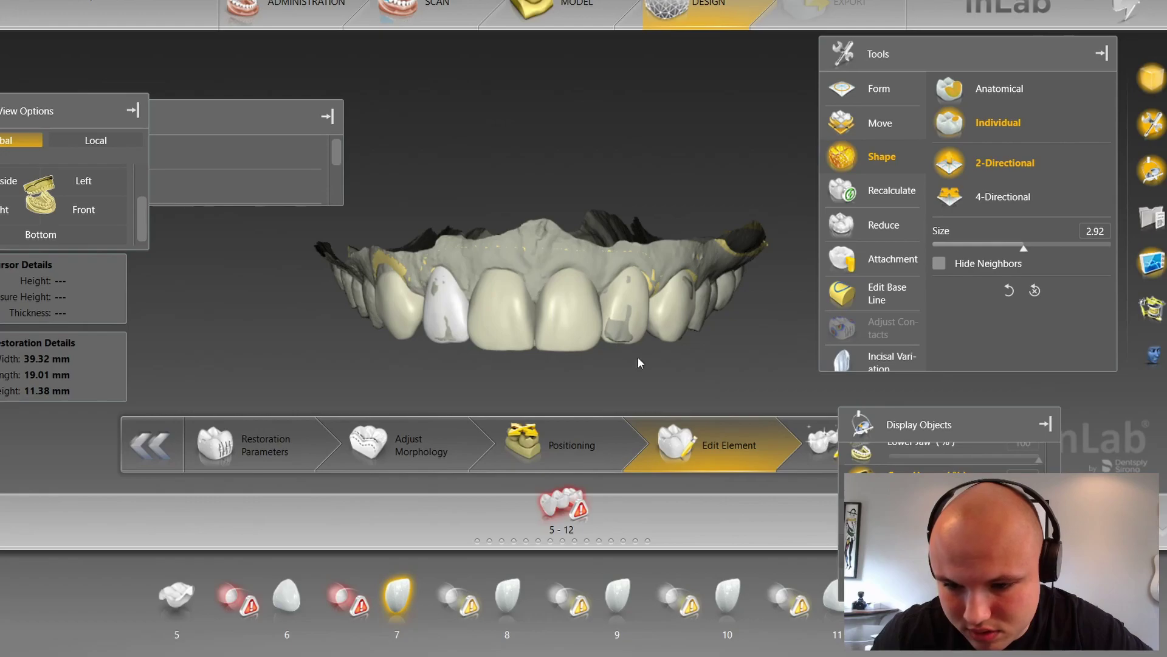
scroll(651, 337, up, 5)
scroll(419, 365, up, 2)
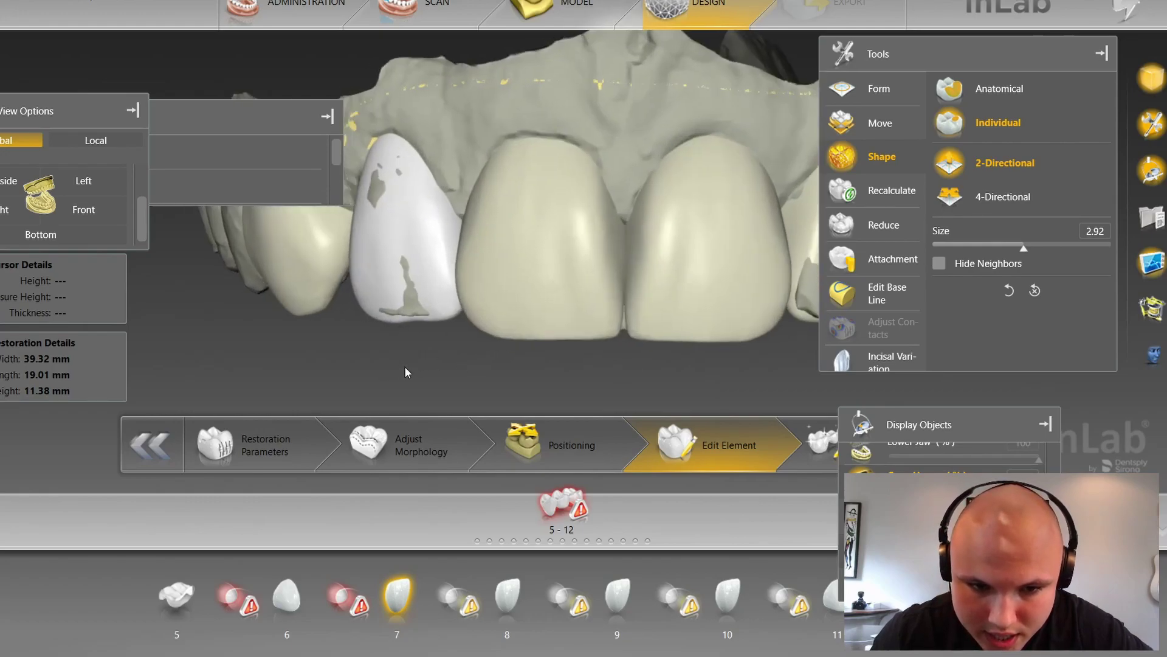
click(411, 231)
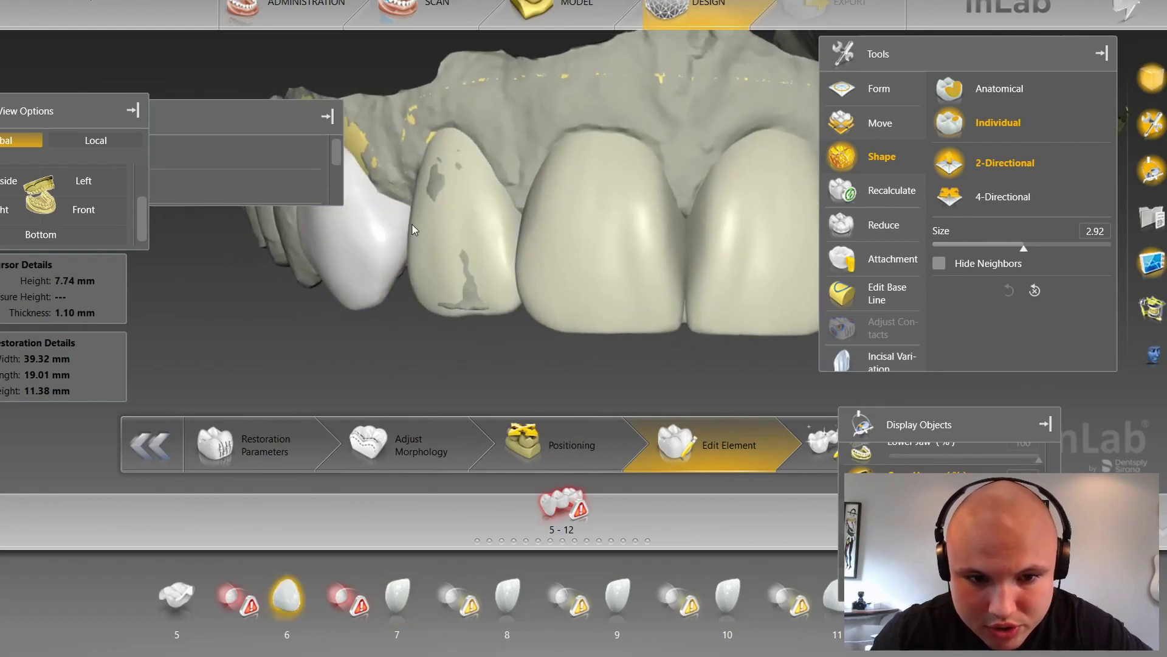
click(412, 231)
drag(412, 231, 410, 224)
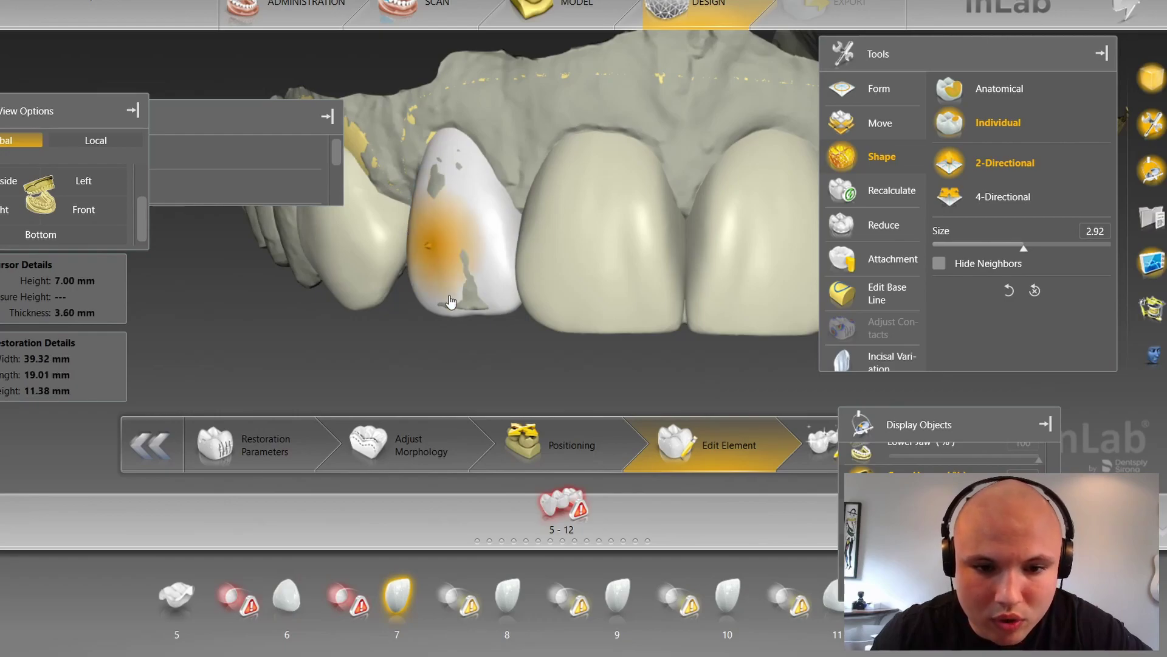
Step: From the side, push out tooth 7's mesial edge and bulge its lower corner at size 3.17
drag(453, 338, 534, 353)
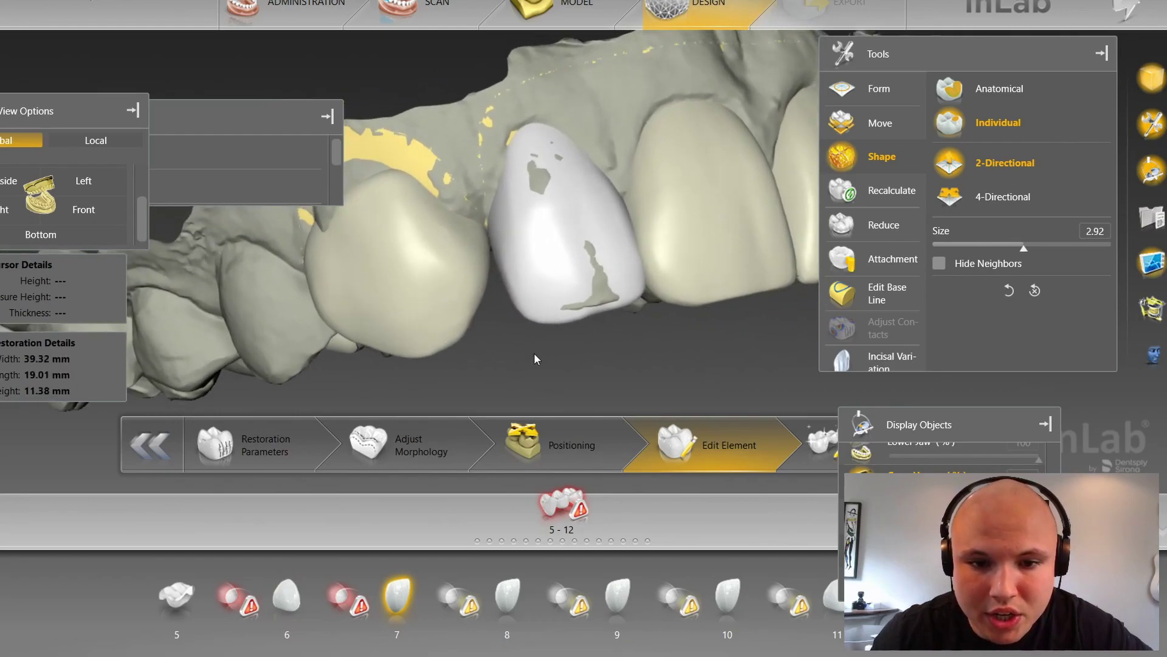
scroll(498, 269, up, 4)
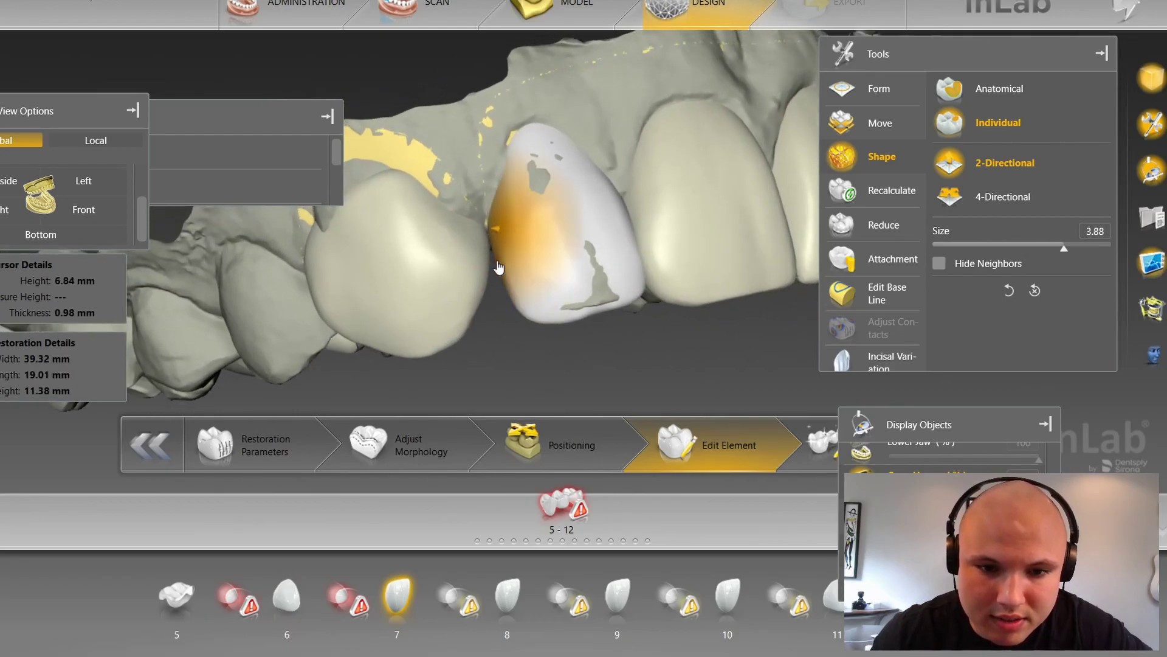
drag(499, 269, 498, 268)
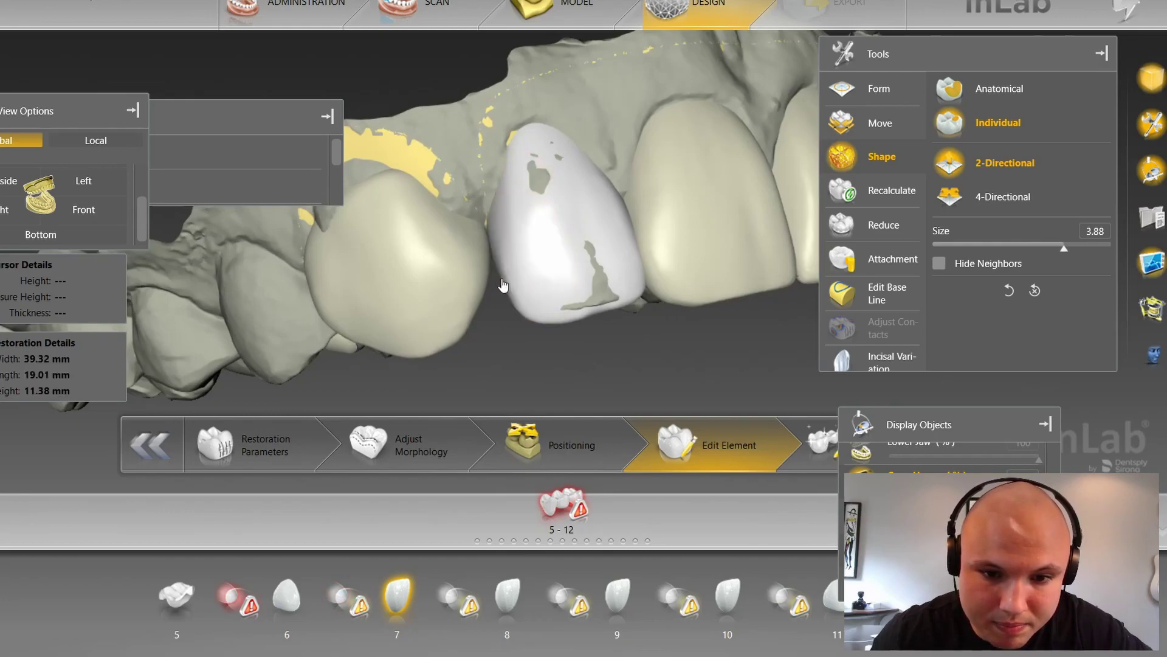
scroll(500, 283, down, 3)
drag(503, 286, 505, 292)
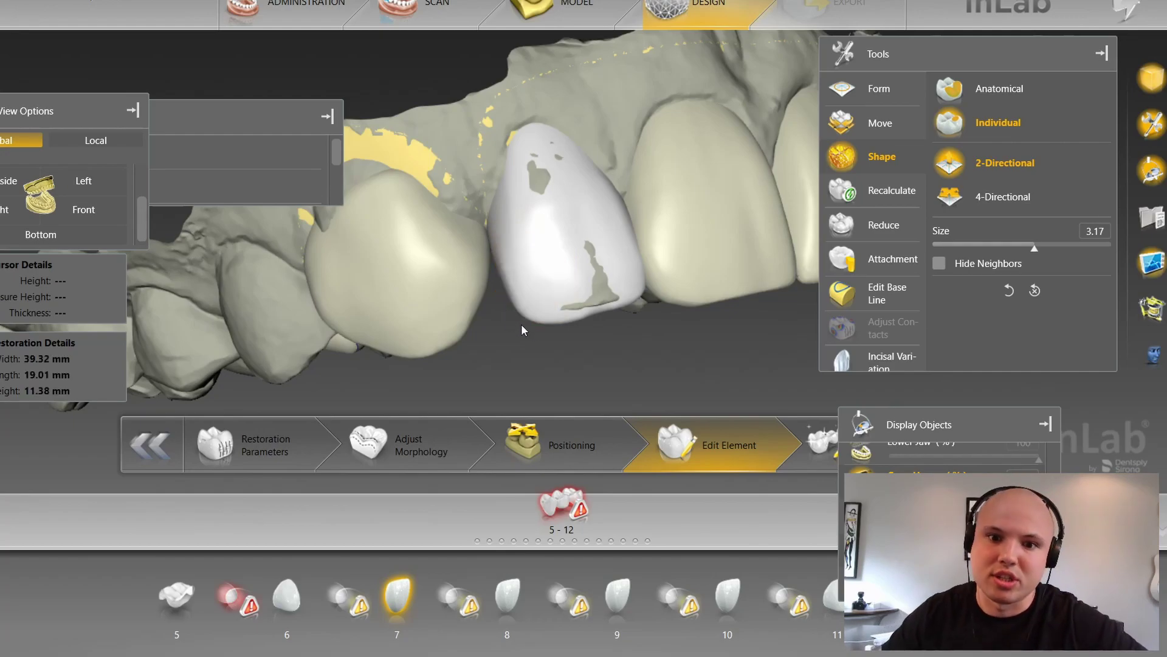
middle_drag(629, 345, 650, 338)
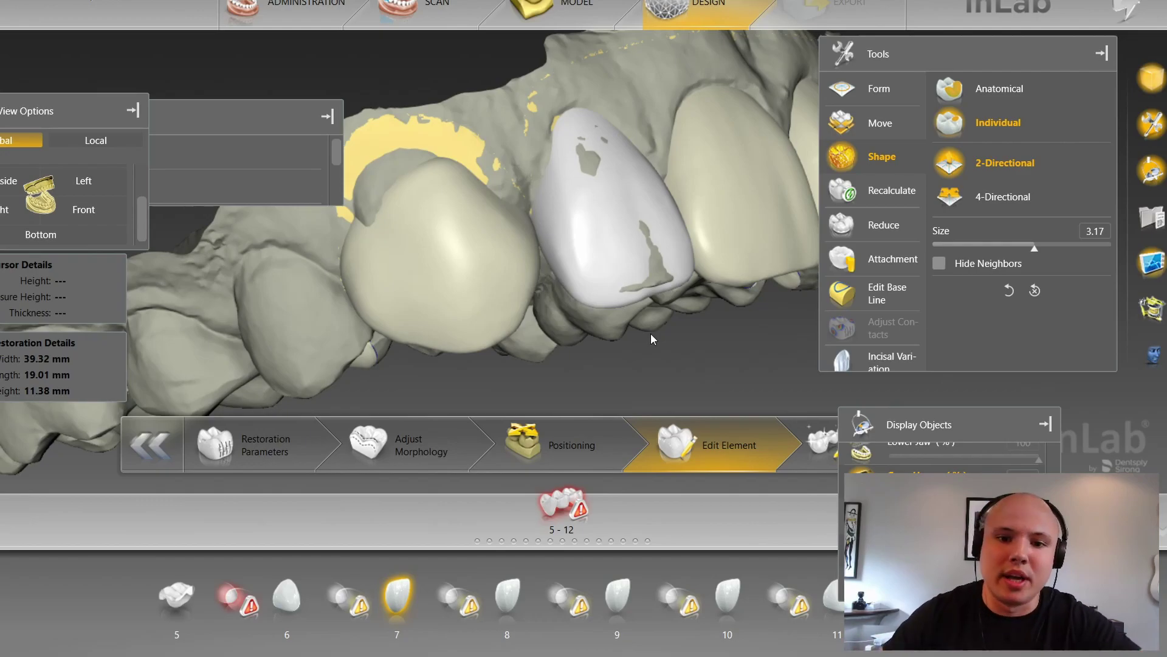
Step: Rotate to the biting side and select the tooth 6 and tooth 8 crowns
right_drag(681, 356, 652, 281)
drag(647, 248, 620, 320)
scroll(619, 320, up, 2)
right_drag(490, 267, 572, 389)
click(431, 244)
scroll(433, 242, down, 2)
scroll(434, 245, down, 3)
drag(648, 139, 710, 161)
scroll(703, 157, up, 3)
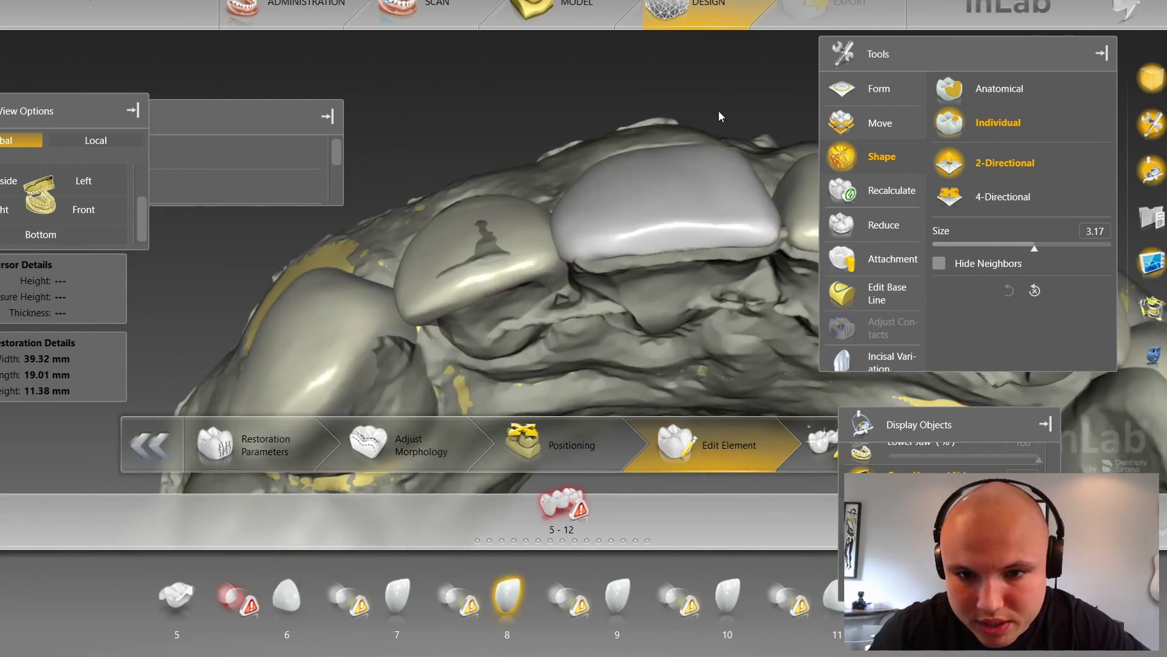
scroll(636, 151, up, 5)
click(613, 166)
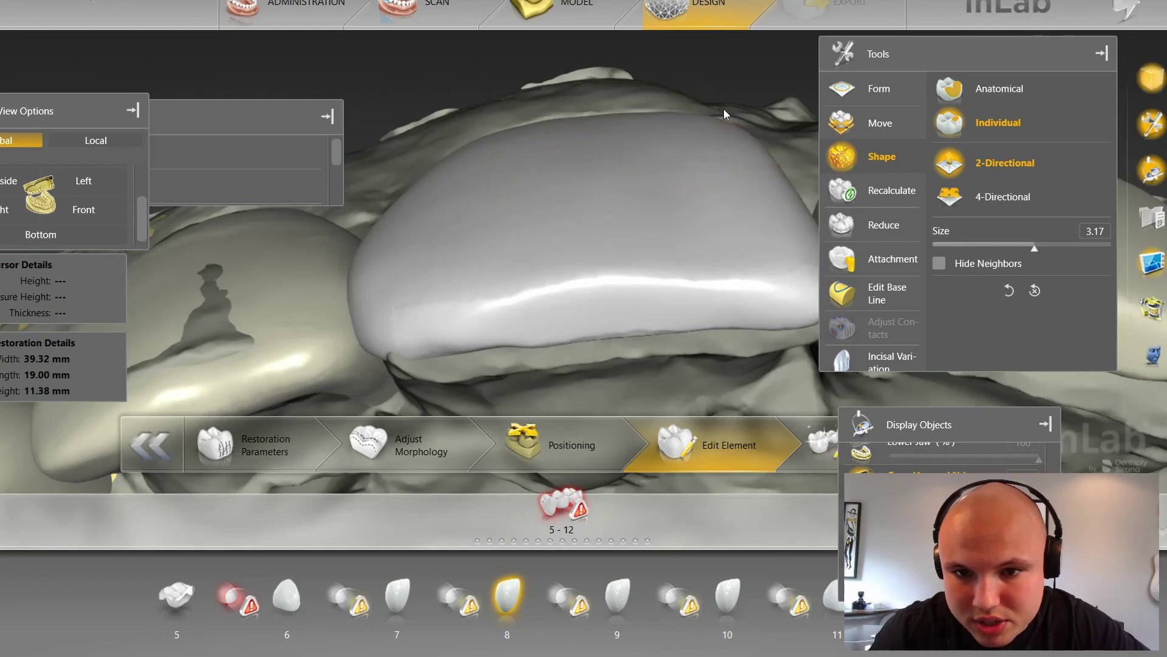
scroll(722, 110, down, 3)
drag(709, 119, 761, 181)
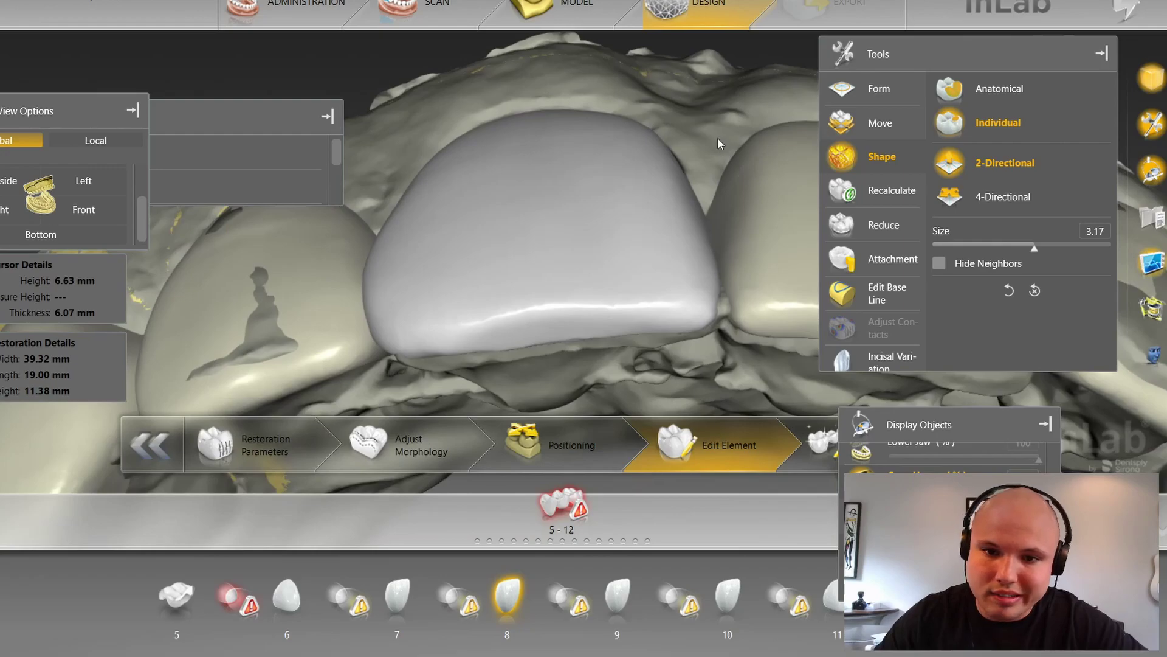
Step: Sculpt tooth 9's biting edge at size 3.90, trimming length to 18.93 mm, then view from Front
click(735, 158)
scroll(718, 135, down, 3)
drag(709, 124, 470, 154)
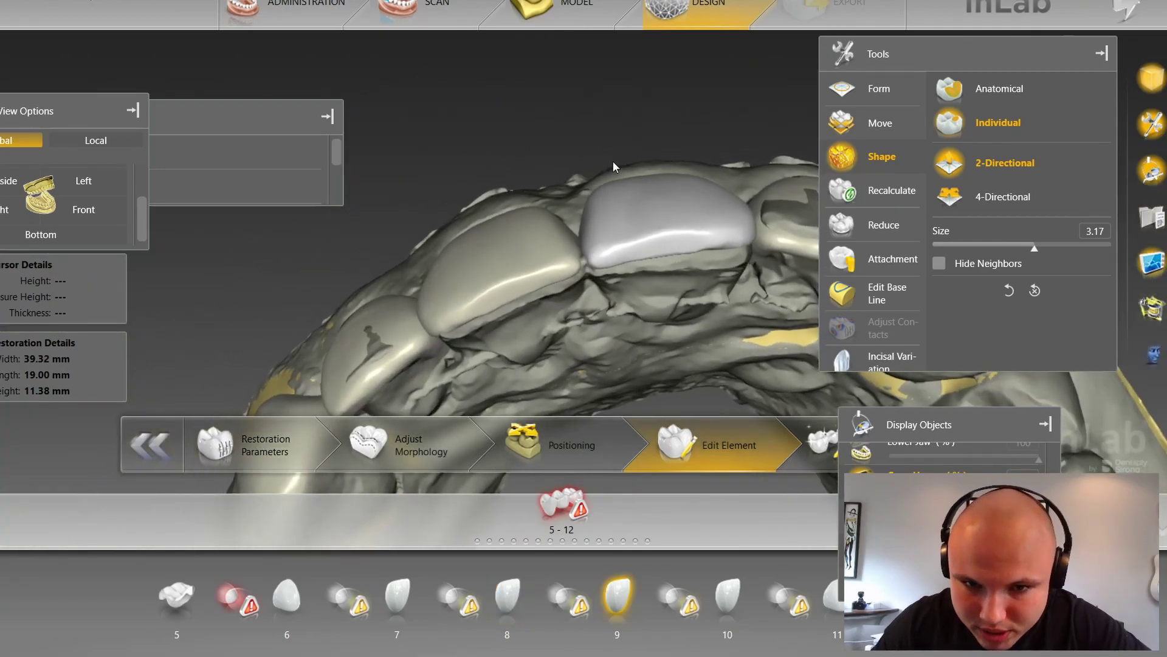
scroll(612, 168, up, 3)
scroll(622, 163, up, 3)
drag(627, 157, 627, 162)
scroll(697, 109, down, 3)
drag(697, 112, 708, 221)
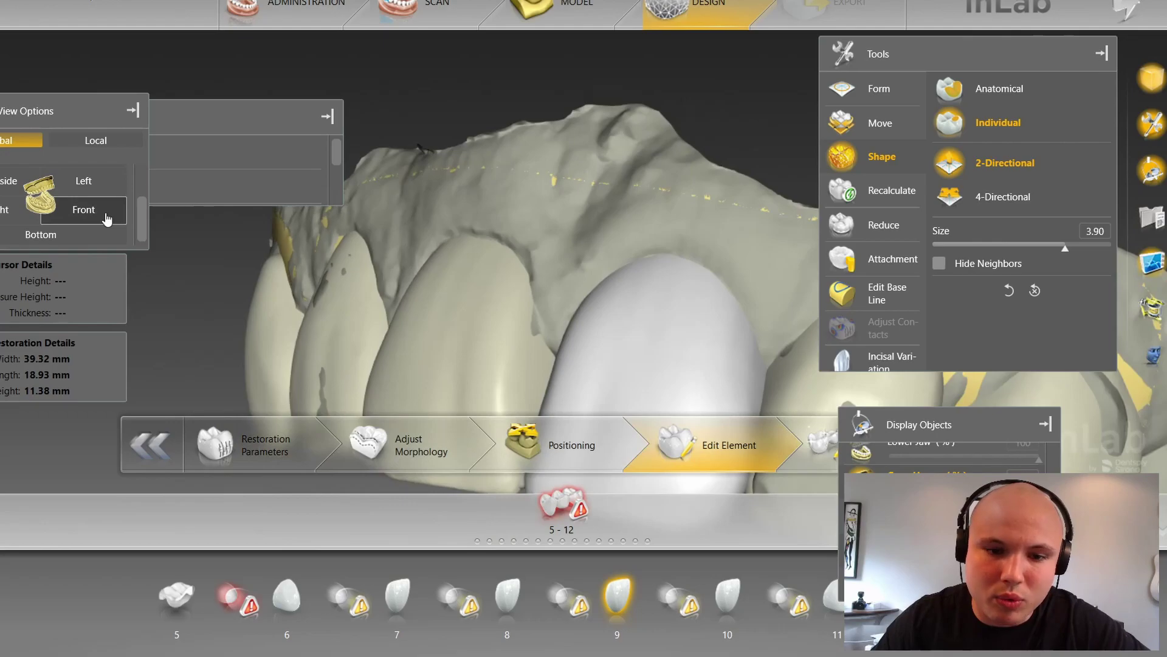
click(102, 213)
scroll(626, 182, up, 4)
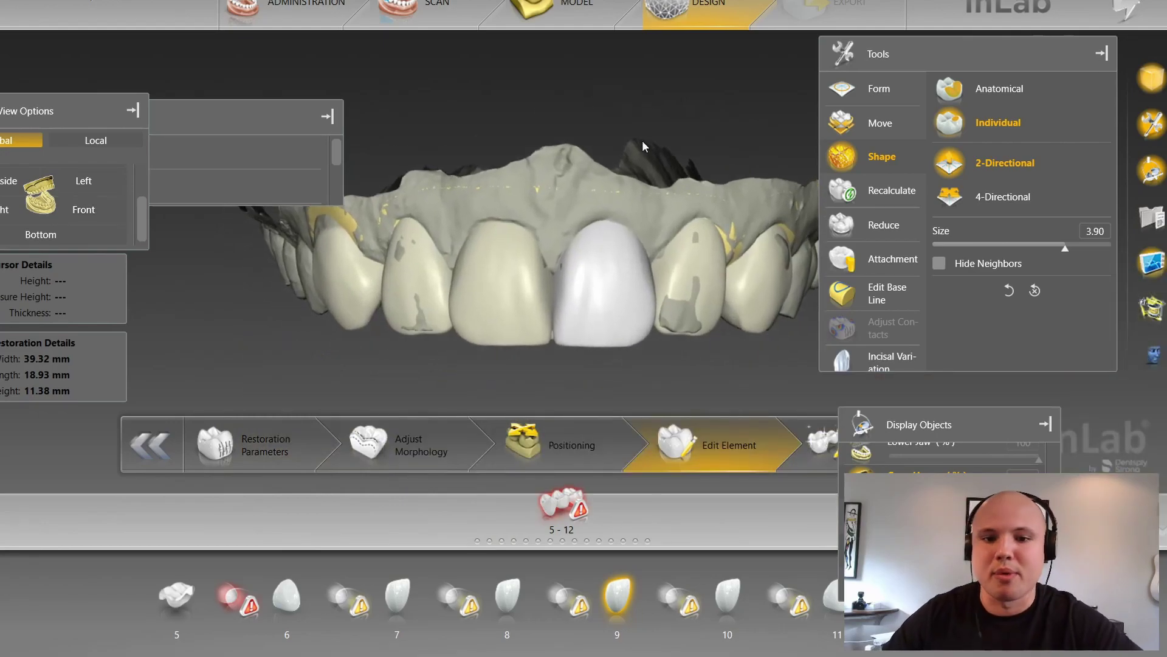
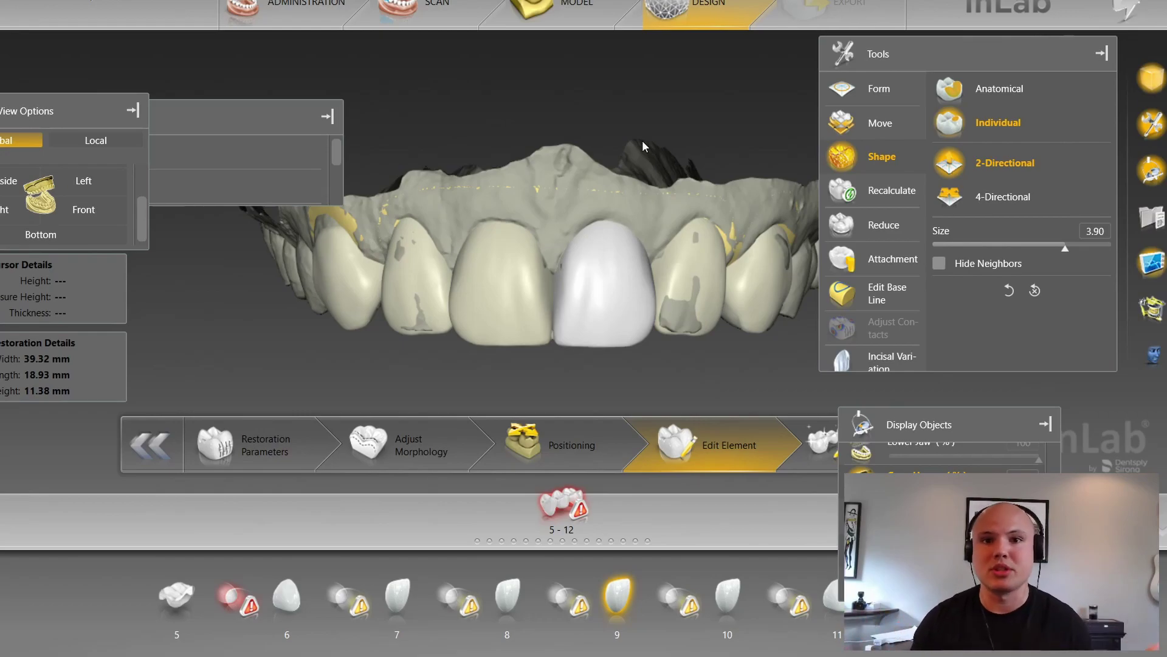
Step: Select the tooth 7 and tooth 6 crowns, then tilt the bridge to view the anterior crowns palatally
click(381, 315)
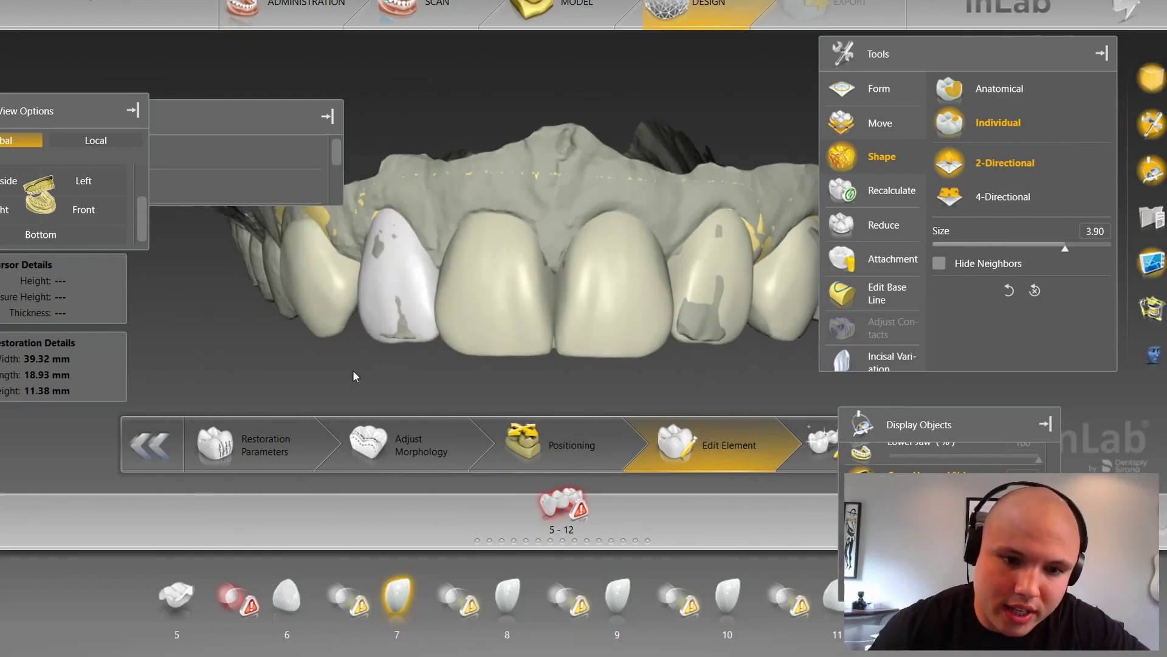
click(406, 256)
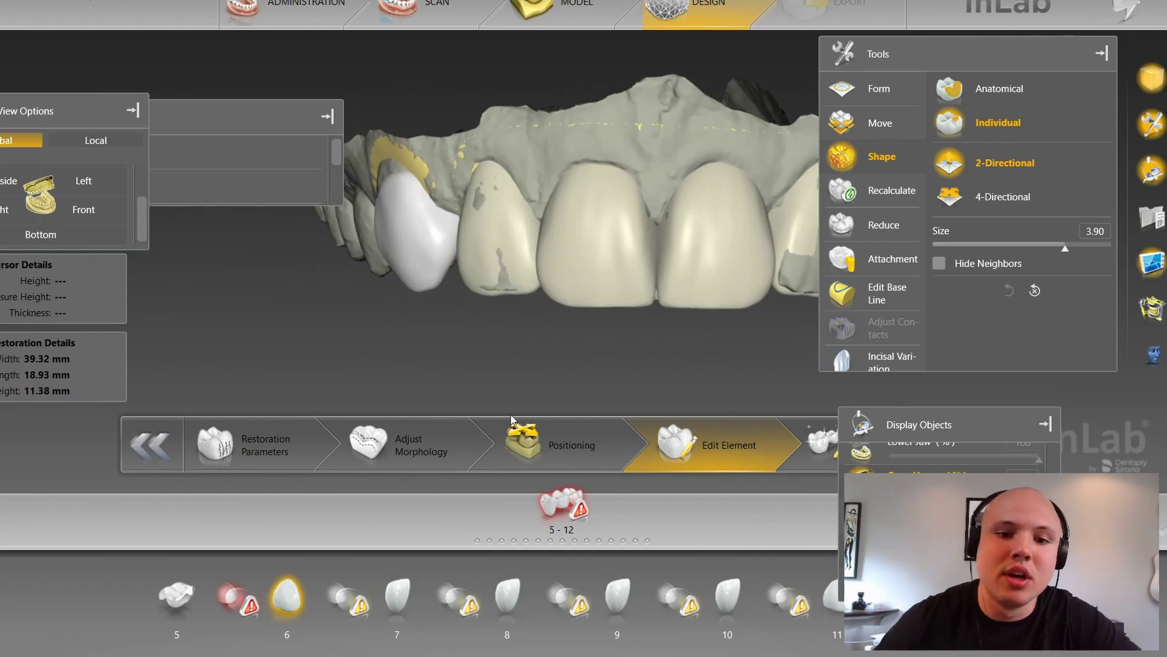
right_drag(516, 376, 409, 367)
scroll(702, 348, up, 3)
drag(702, 348, 662, 278)
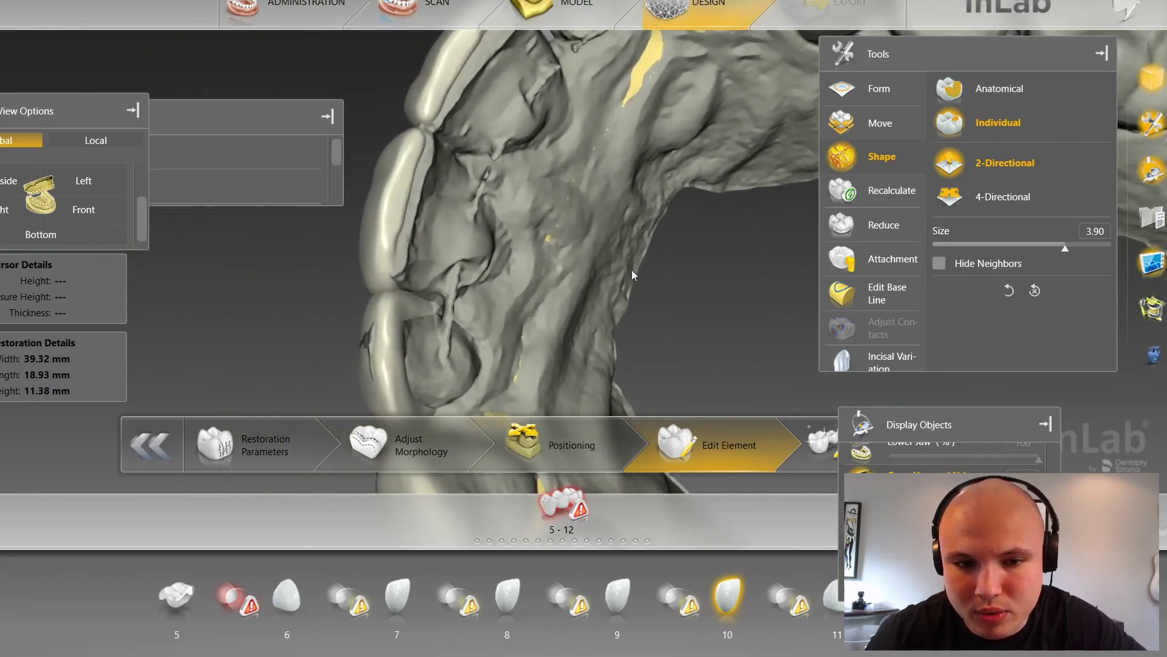
Step: Select the tooth 8 crown and reduce the Shape brush size to 1.52
double_click(401, 208)
scroll(564, 268, up, 2)
drag(564, 267, 420, 199)
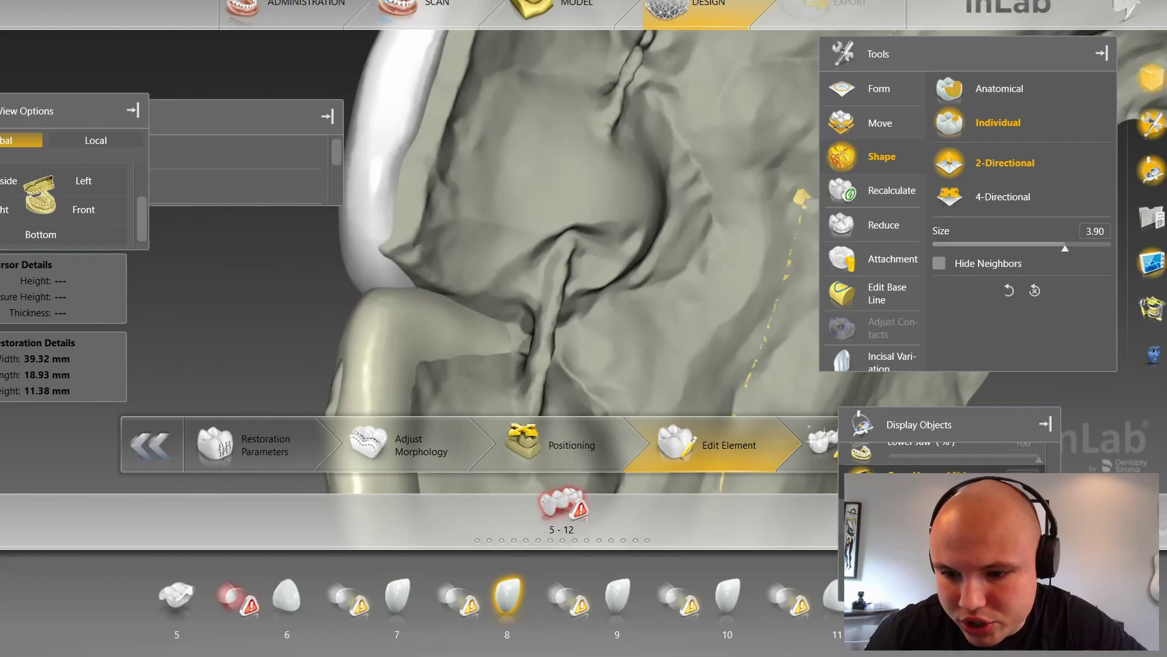
scroll(417, 238, down, 3)
scroll(419, 242, down, 10)
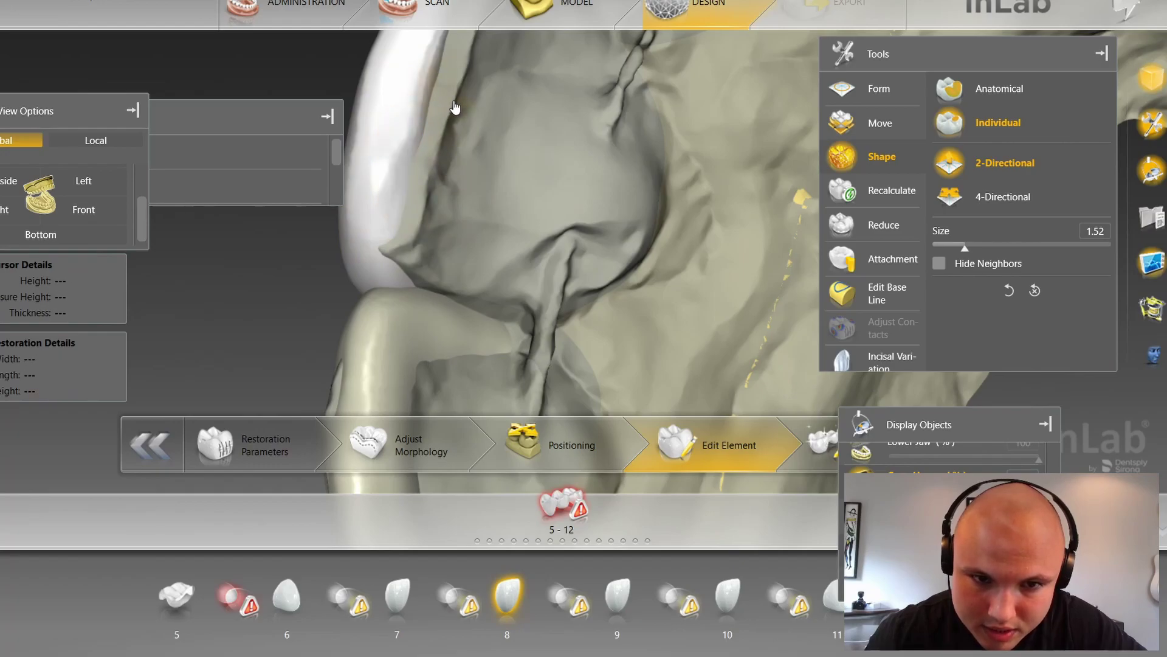
Step: Pan across to the next tooth and snap the bridge to the Front view
right_drag(368, 62, 316, 235)
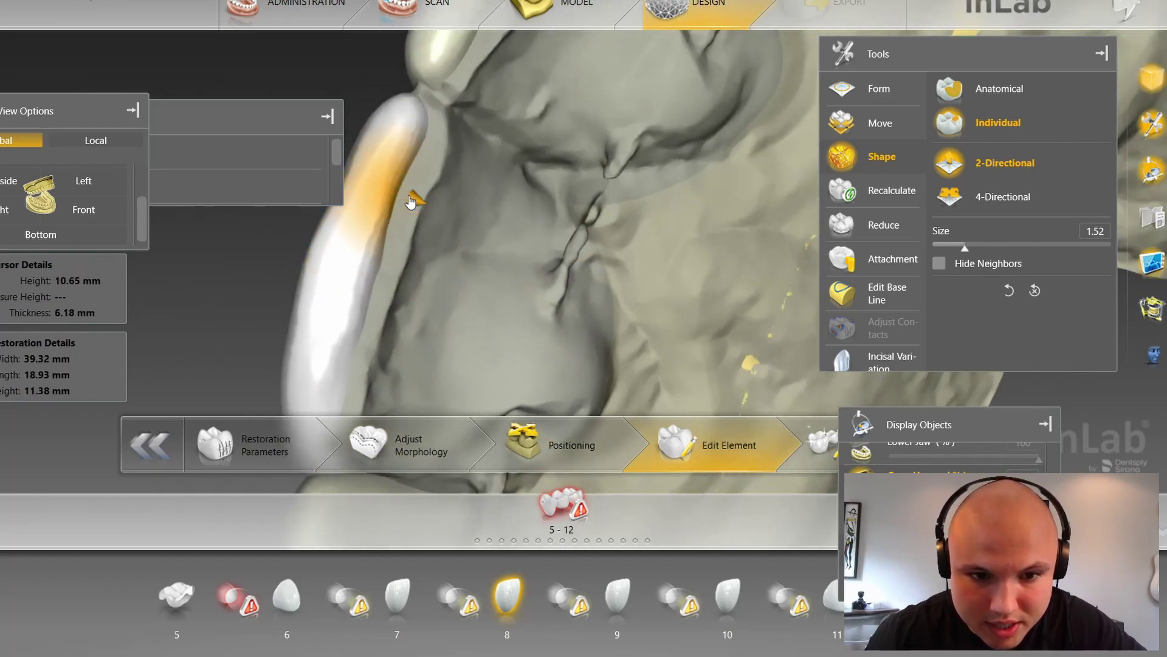
scroll(465, 258, down, 2)
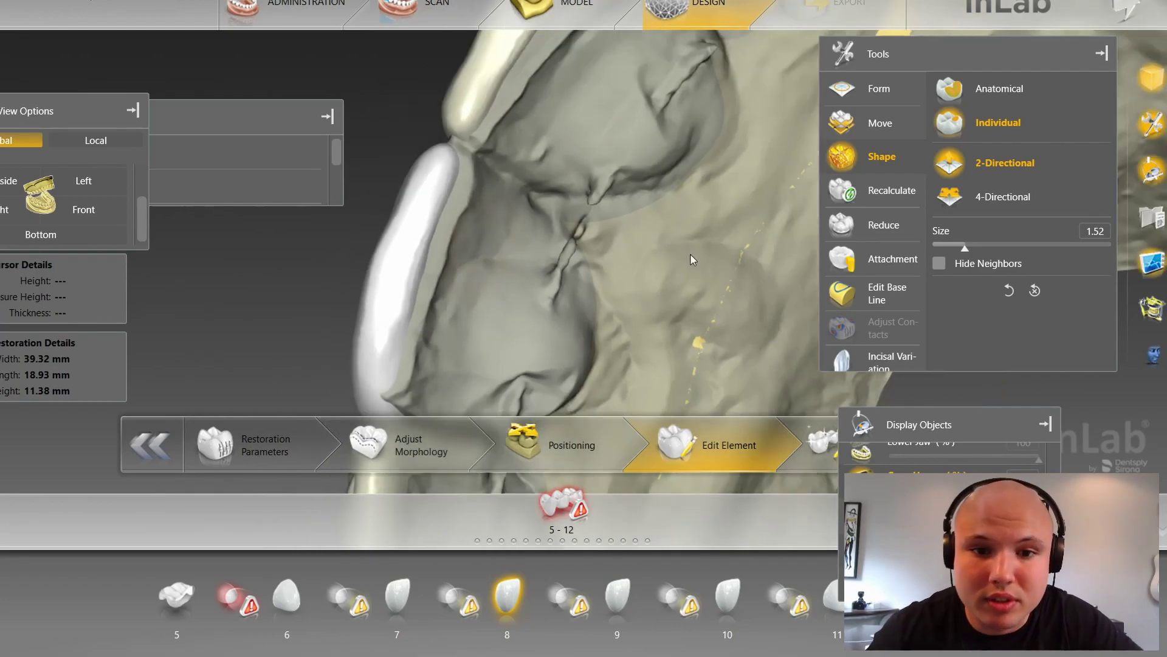
right_drag(521, 90, 487, 220)
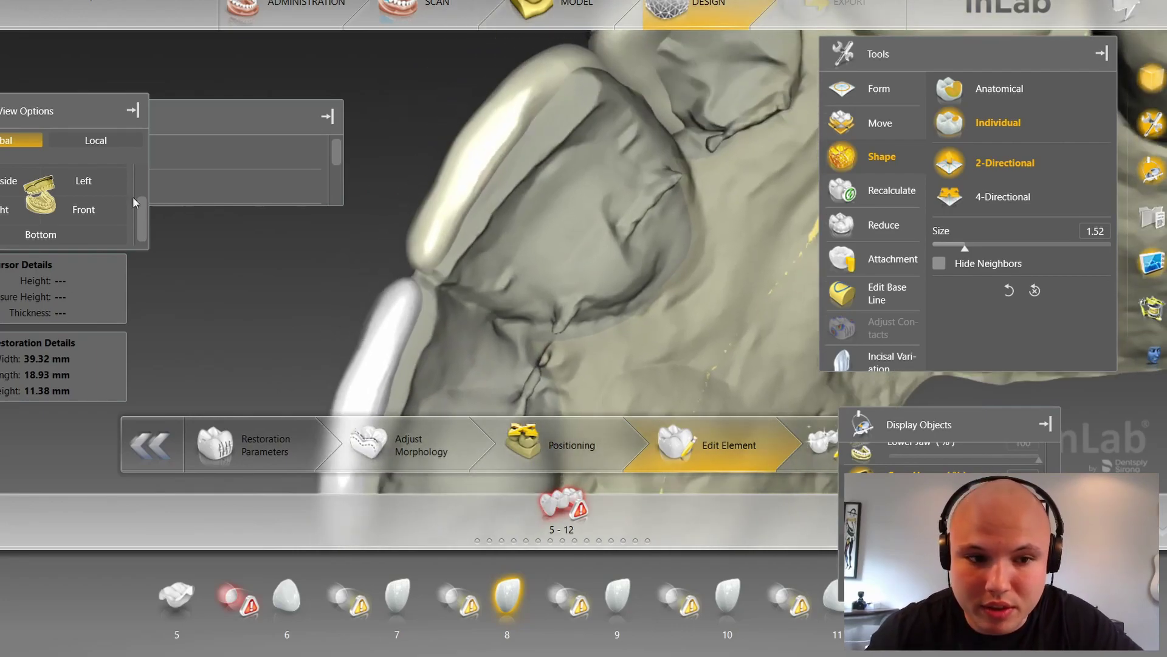
click(84, 209)
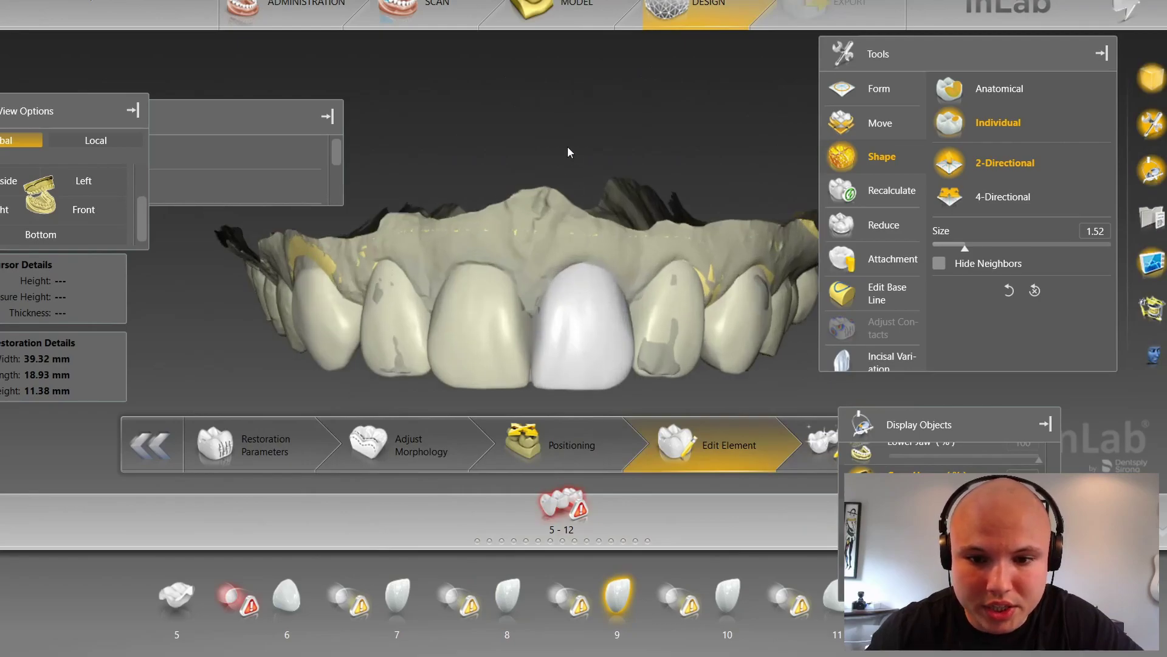
Step: Select tooth 10 and push its right edge inward at Shape size 3.28
scroll(608, 134, up, 3)
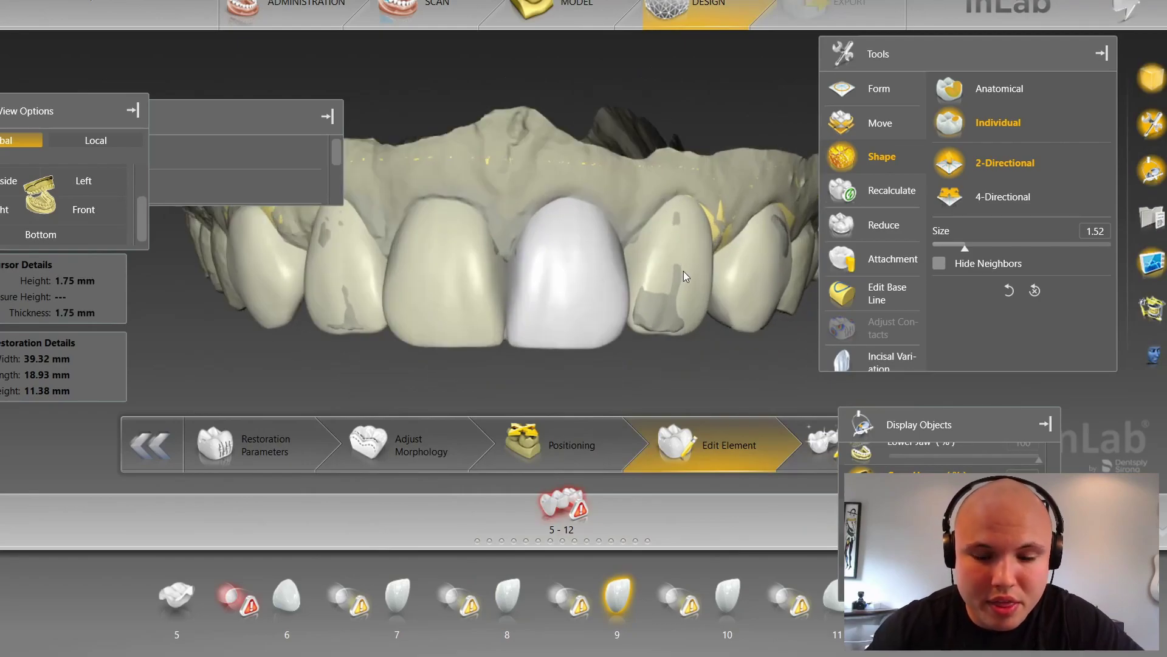
click(699, 280)
scroll(728, 237, up, 3)
scroll(728, 237, up, 4)
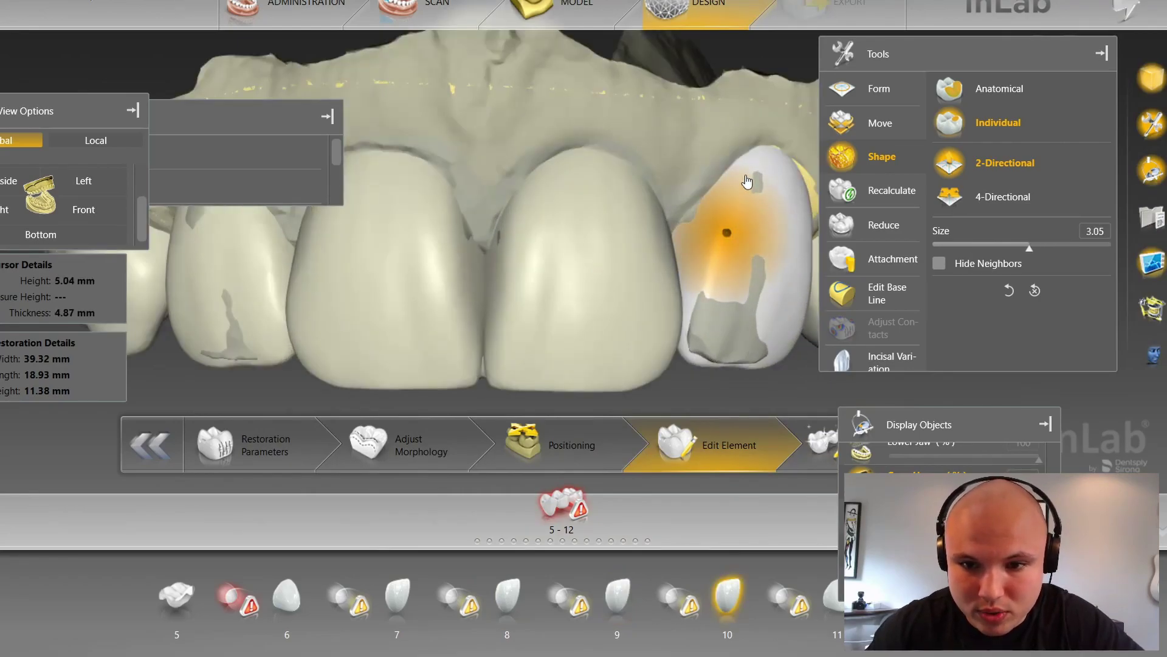
drag(813, 222, 811, 221)
scroll(701, 394, down, 3)
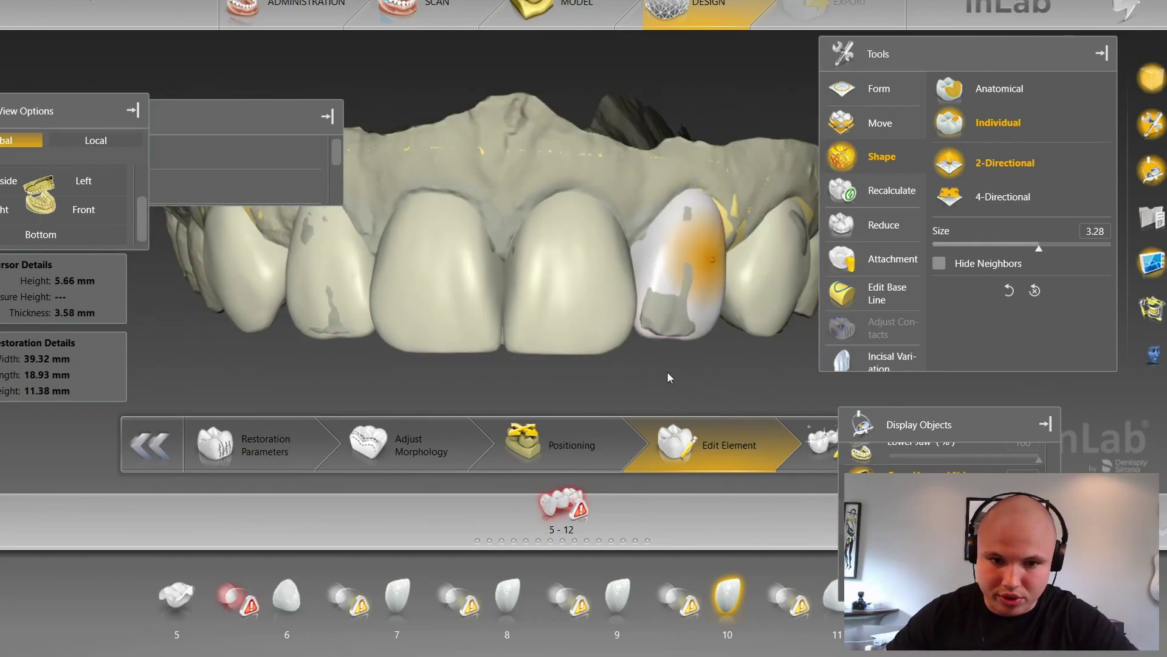
Step: Recentre the arch and select the tooth 9, 8 and 7 crowns for comparison
right_drag(447, 397, 523, 389)
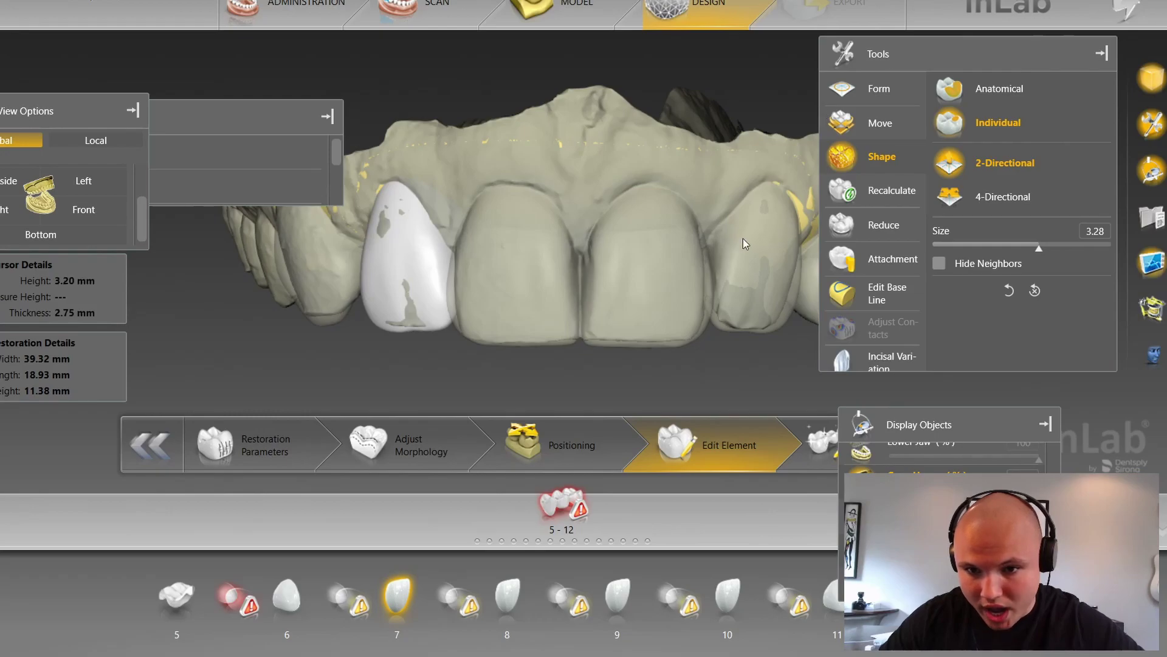
click(591, 265)
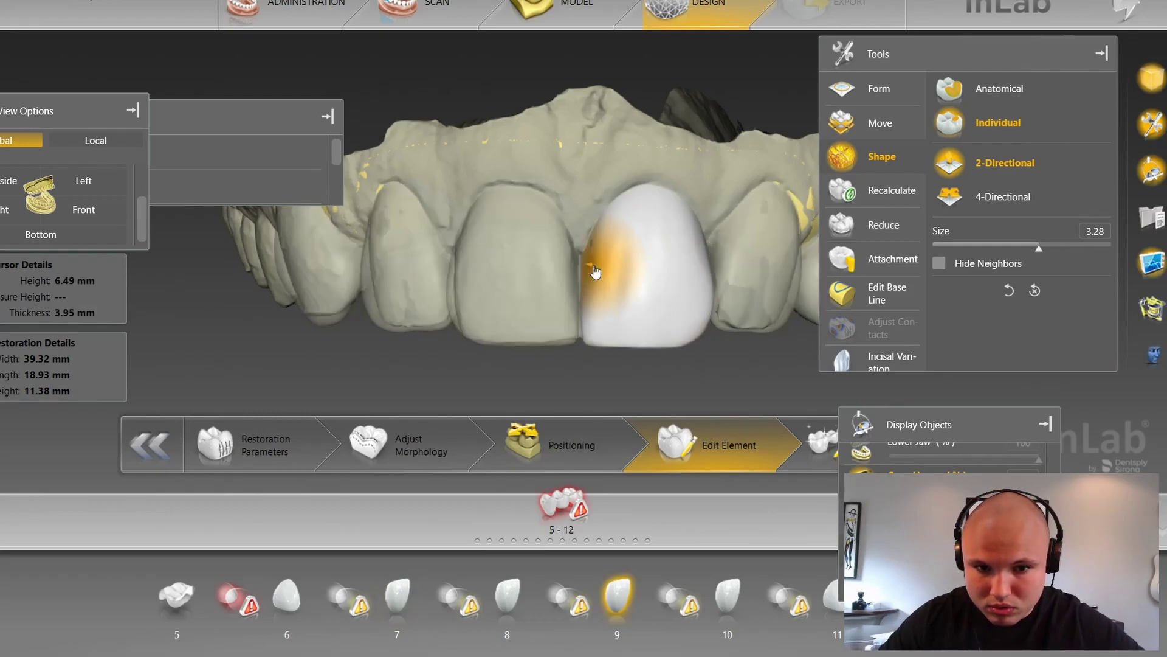
click(486, 255)
click(370, 231)
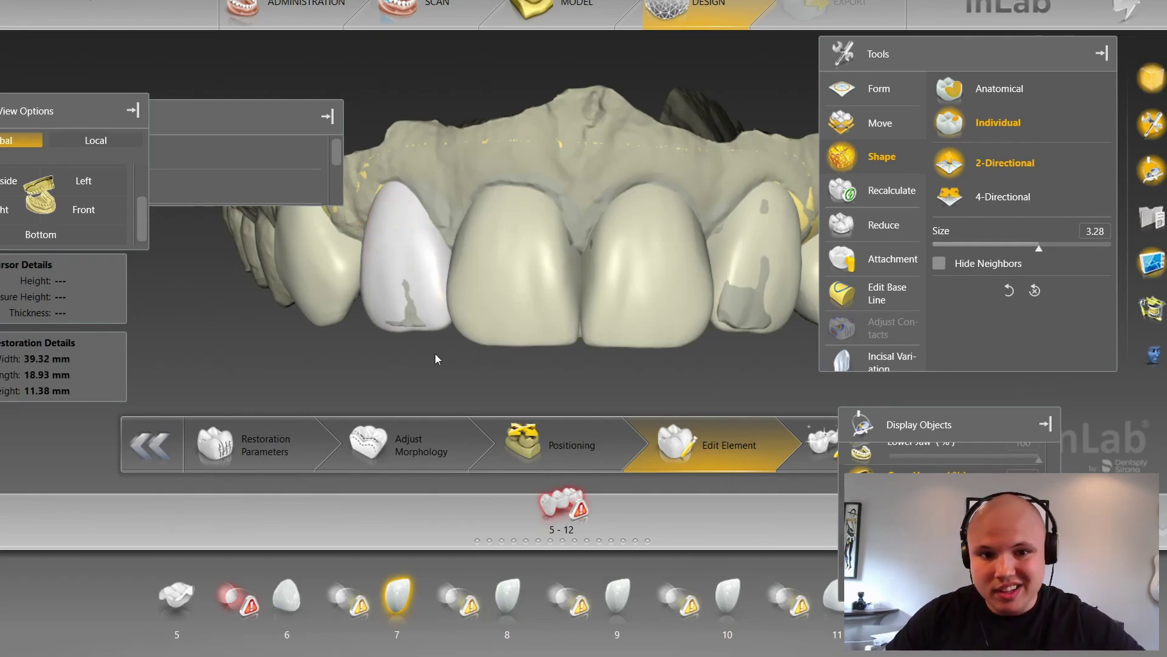
Step: Reselect tooth 10 and nudge its right edge inward again, ending at size 2.33
right_drag(433, 355, 420, 351)
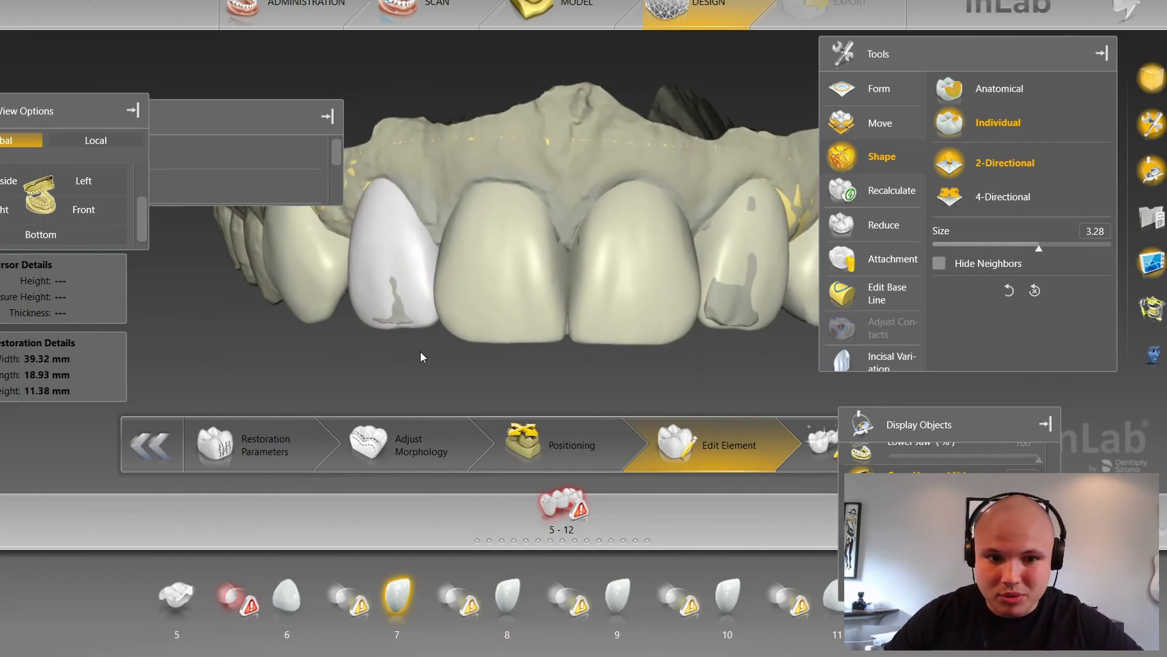
click(788, 247)
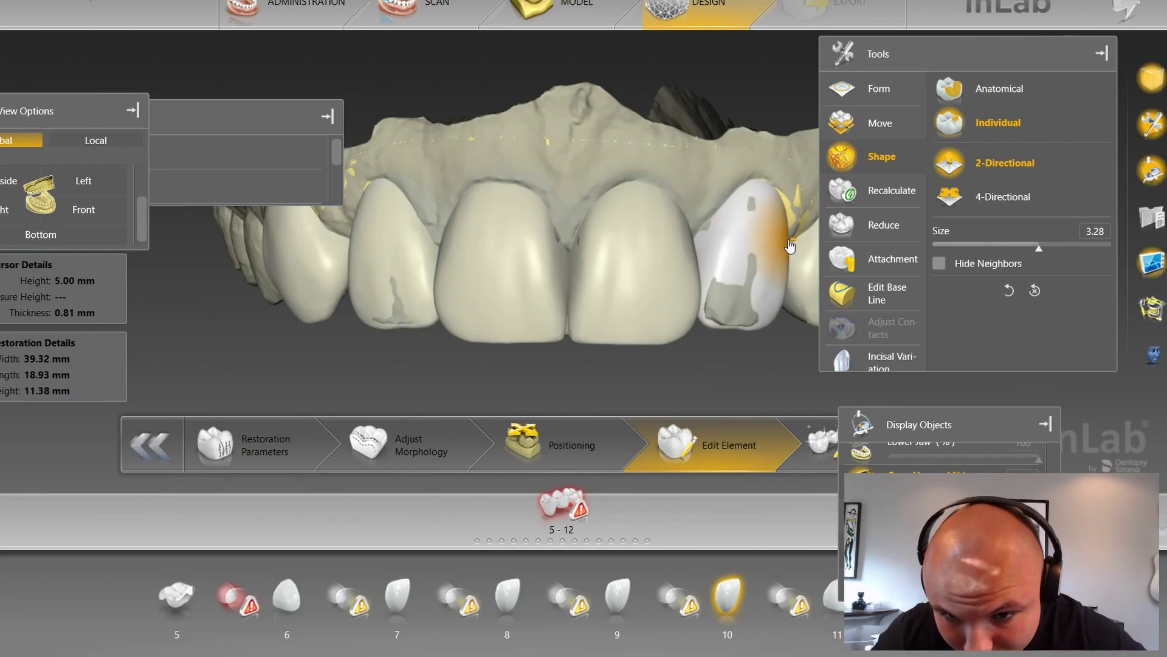
drag(790, 245, 787, 244)
scroll(780, 238, down, 5)
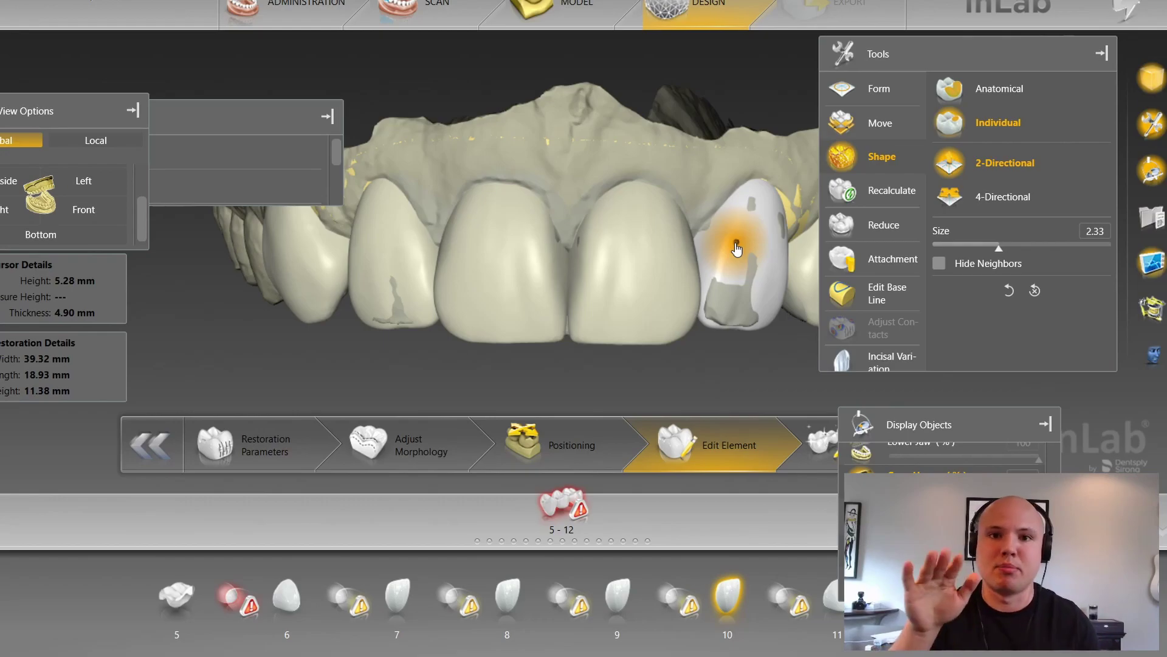
Step: Rotate to an incisal view from below and select the tooth 11 crown
right_drag(736, 248, 710, 298)
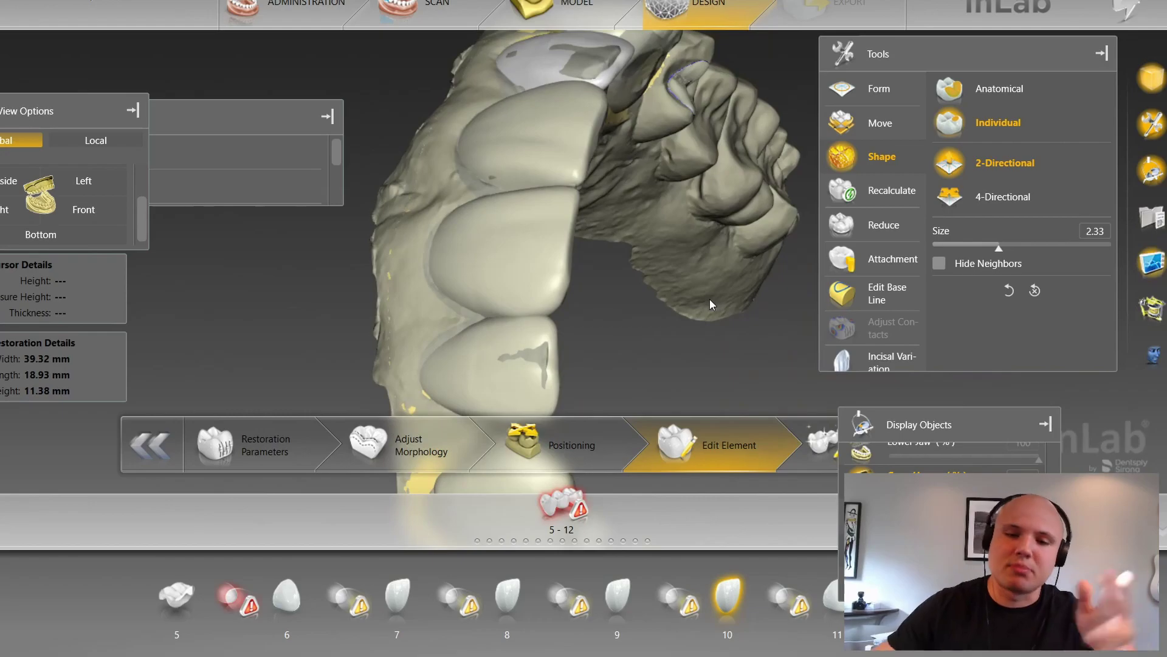
right_drag(701, 249, 668, 295)
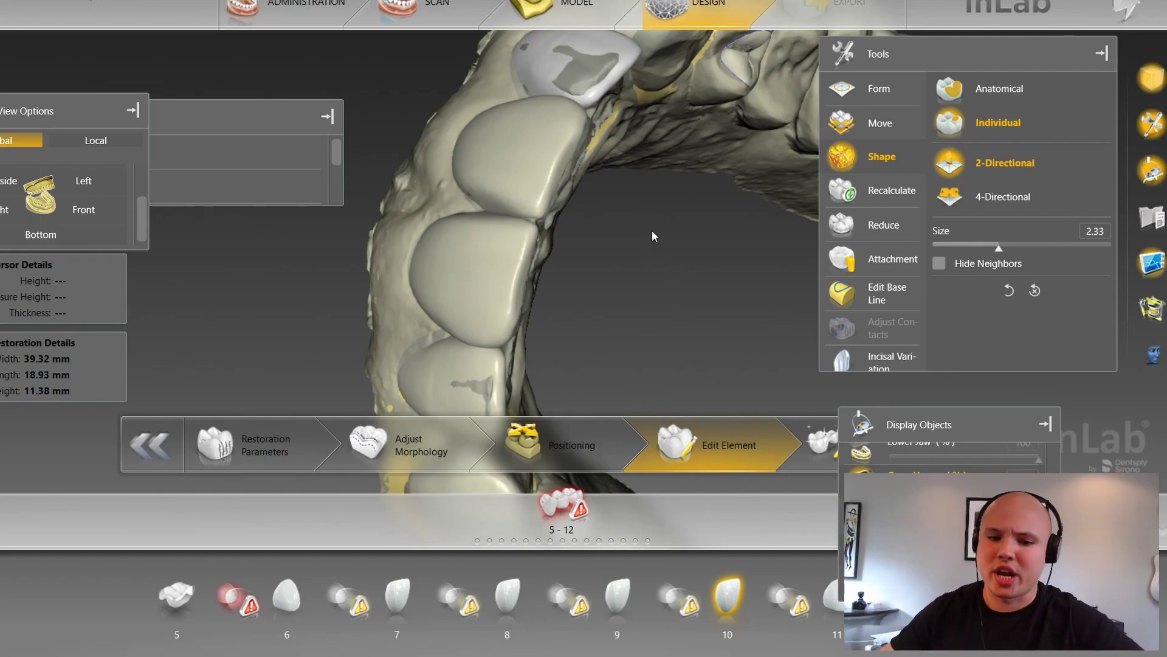
right_drag(649, 216, 571, 222)
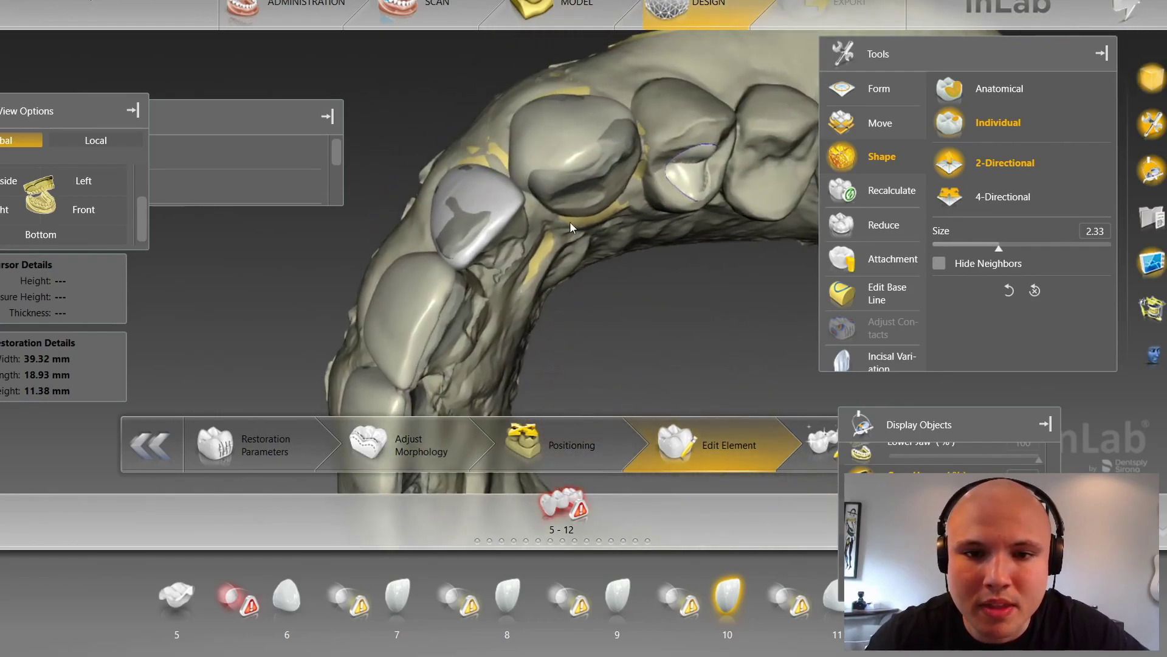
click(585, 130)
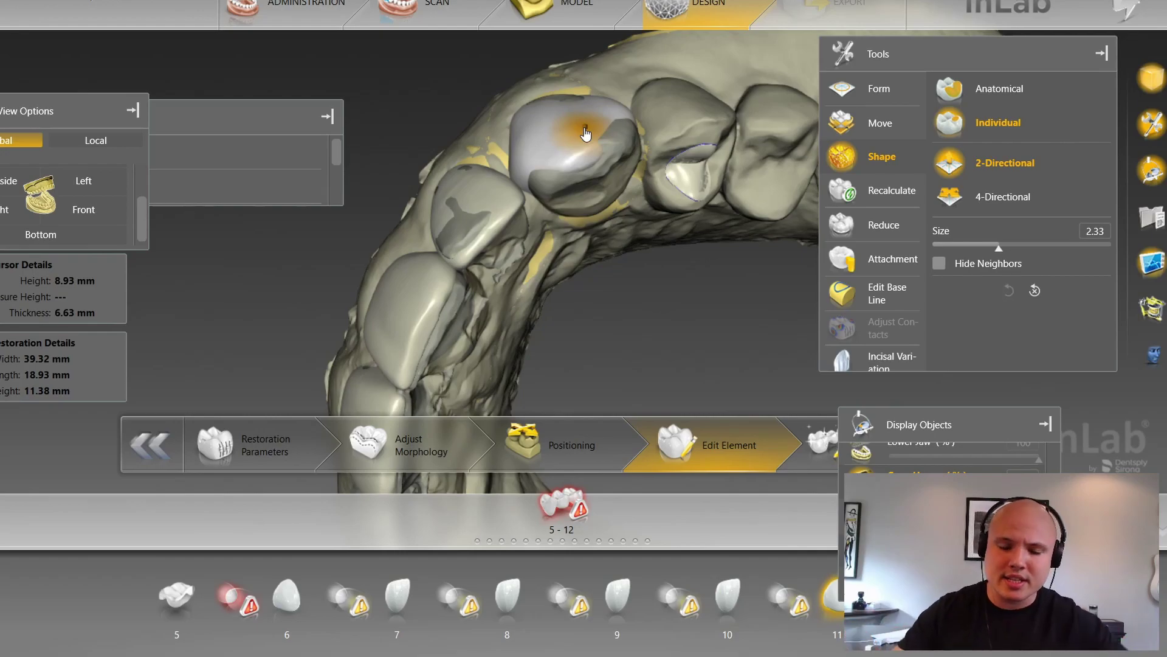
Step: Turn the arch to a side view and zoom in on the tooth 6 crown
right_drag(495, 79, 512, 135)
right_drag(399, 129, 639, 188)
scroll(563, 275, up, 3)
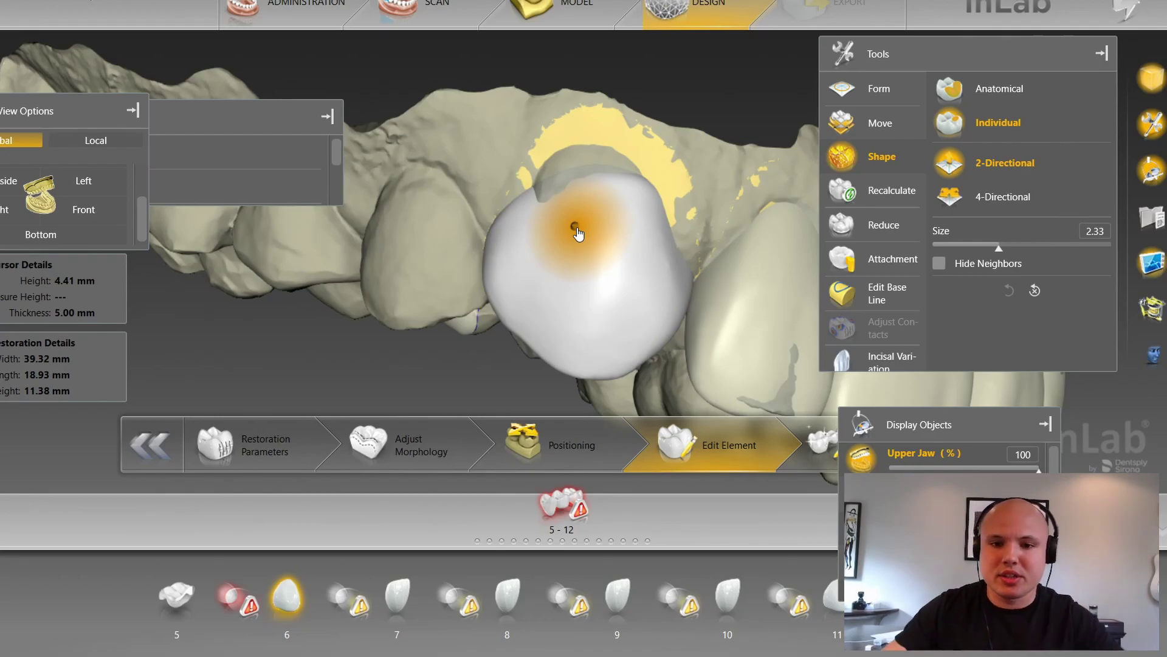
Step: Start Edit Base Line on the crown and make the upper jaw mostly transparent
right_click(603, 193)
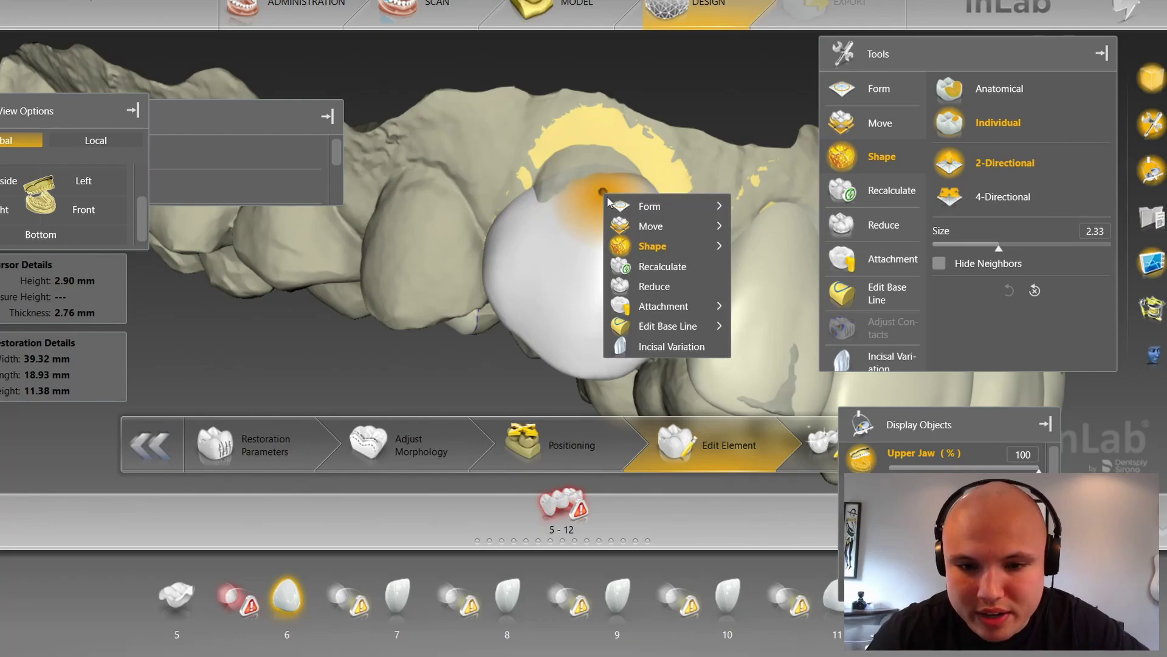
mouse_move(645, 336)
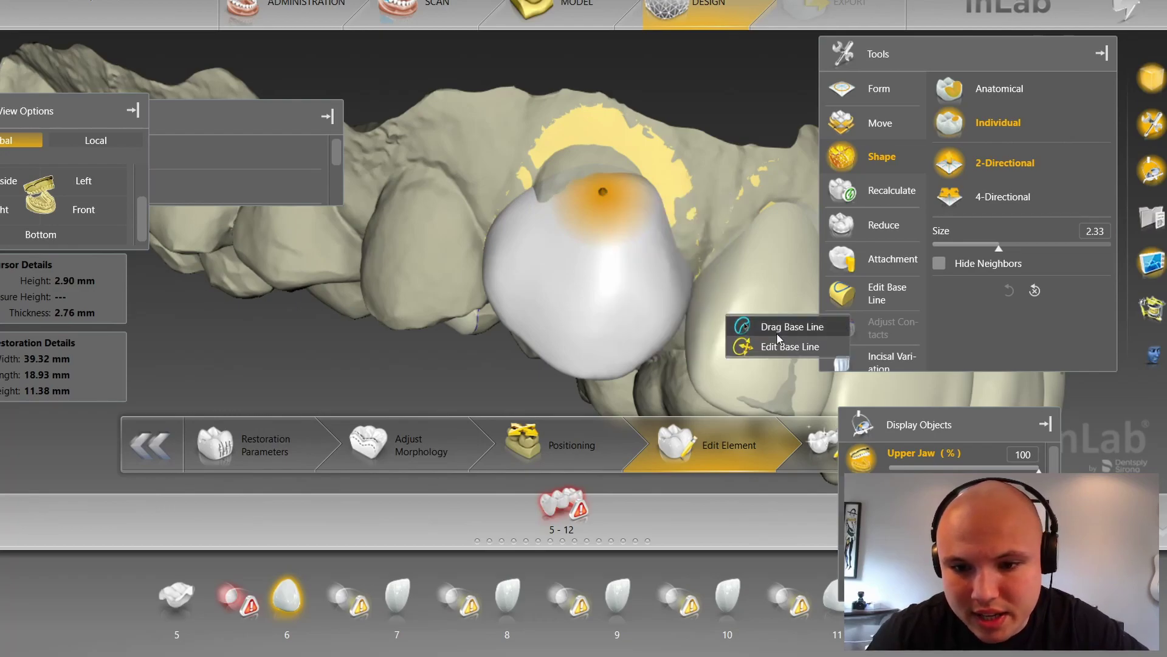
click(754, 327)
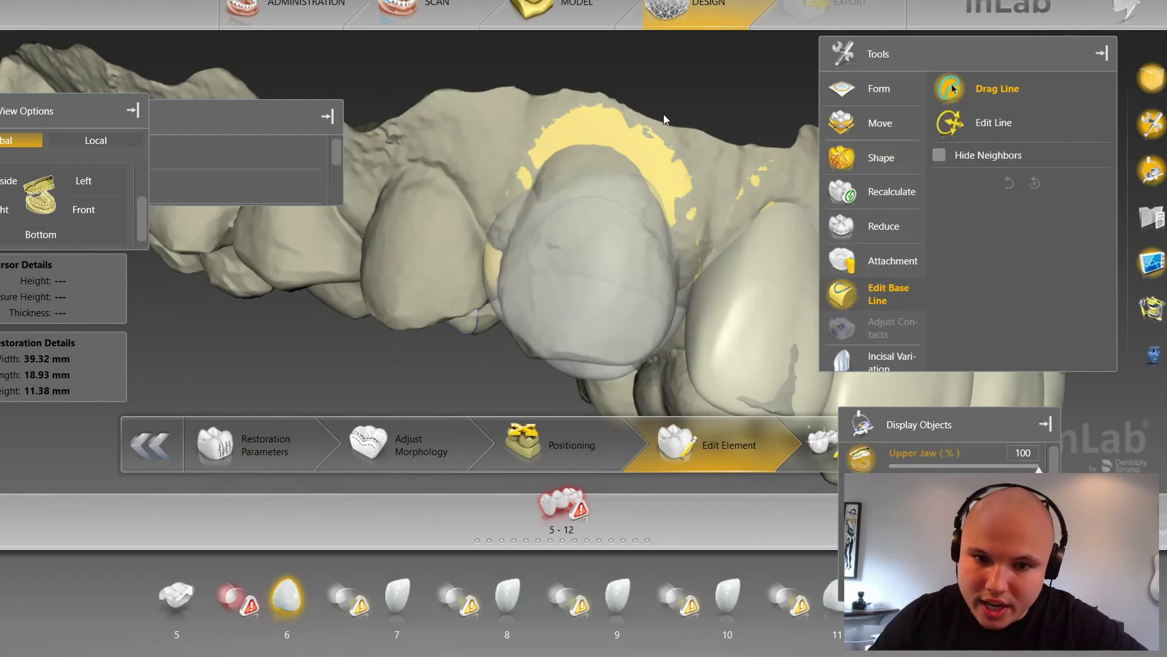
drag(663, 112, 666, 125)
scroll(637, 220, up, 3)
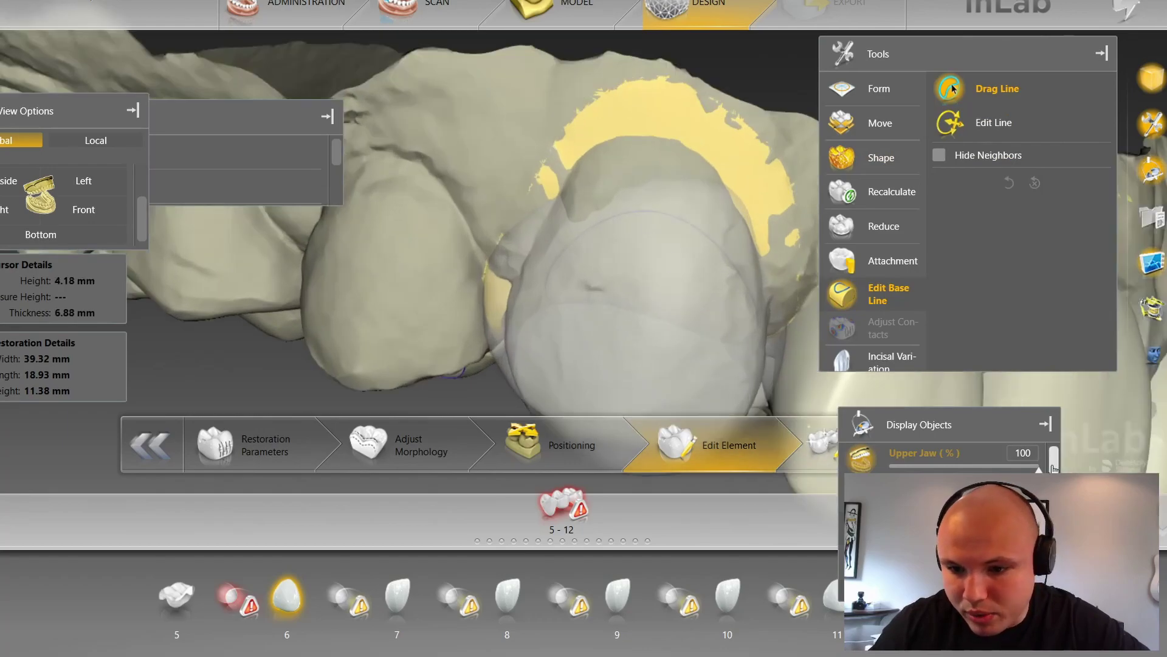
drag(1038, 465, 889, 468)
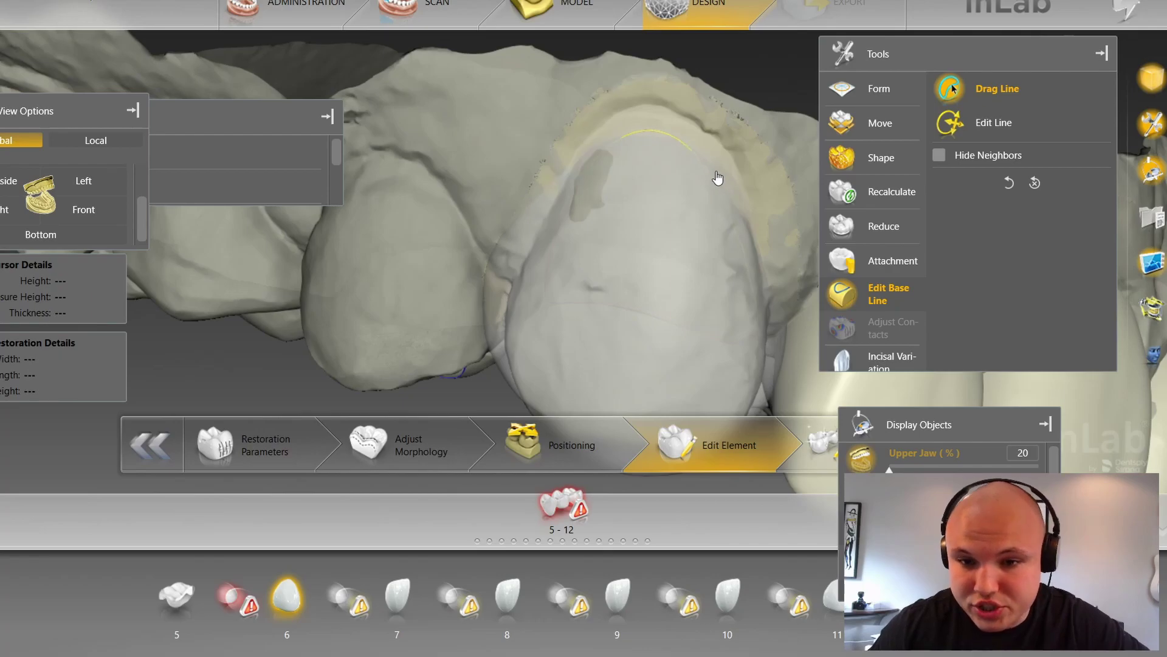
Step: Pull the crown's base line up toward the preparation margin
scroll(719, 180, down, 5)
right_drag(626, 190, 641, 214)
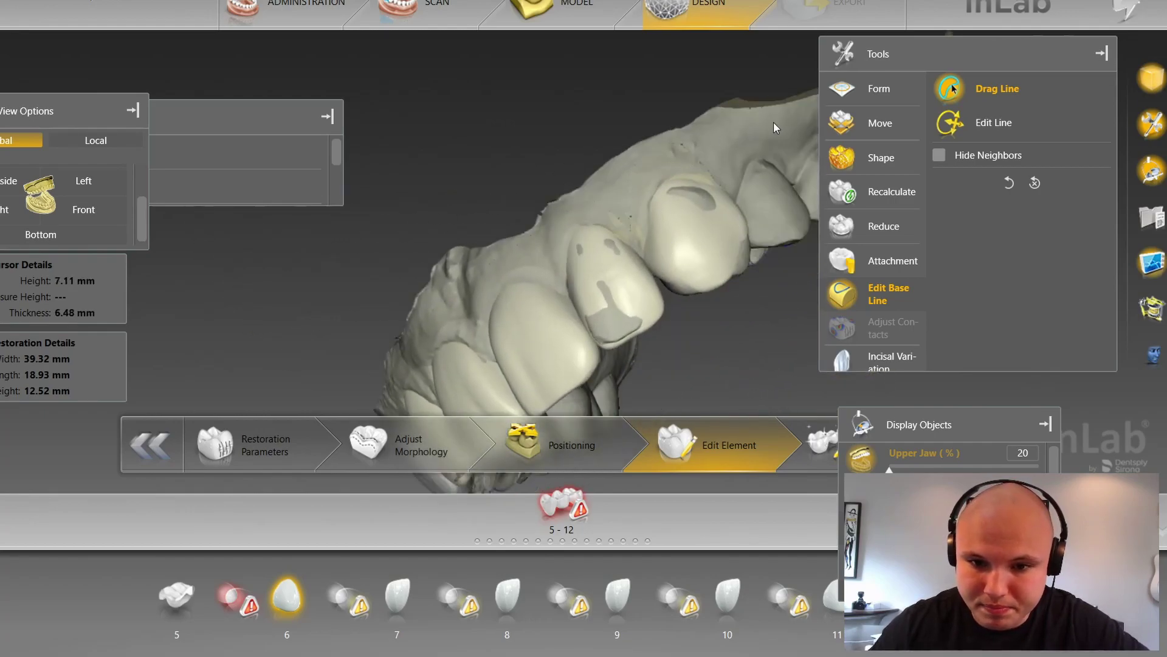
right_drag(753, 143, 744, 115)
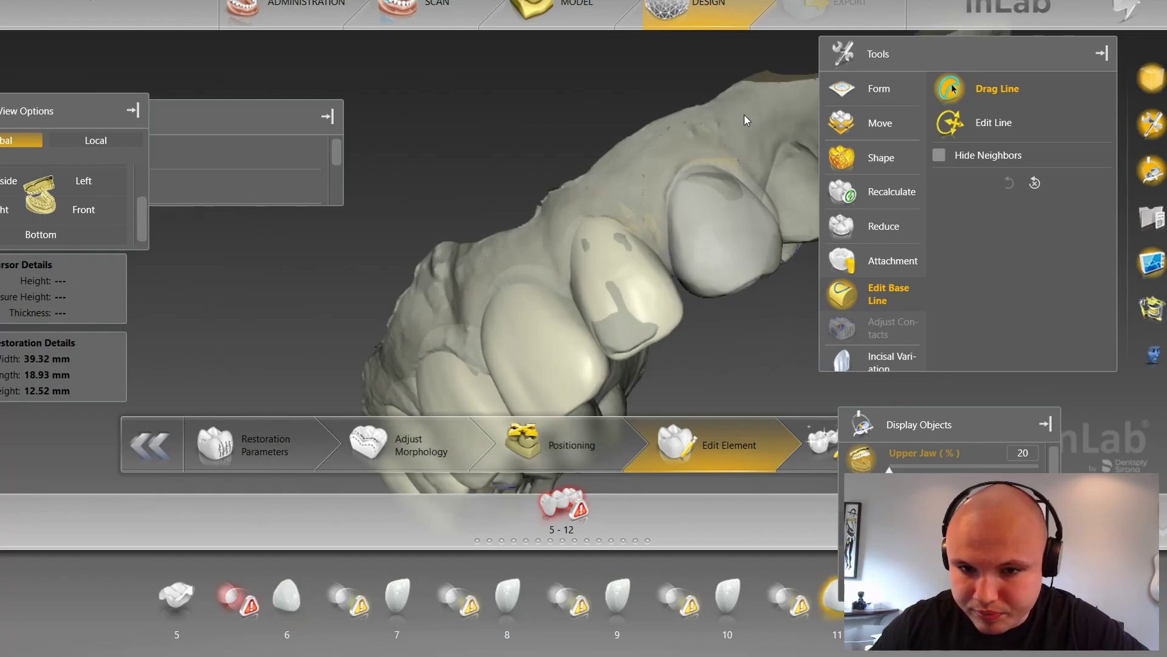
right_drag(619, 138, 531, 181)
scroll(531, 180, up, 5)
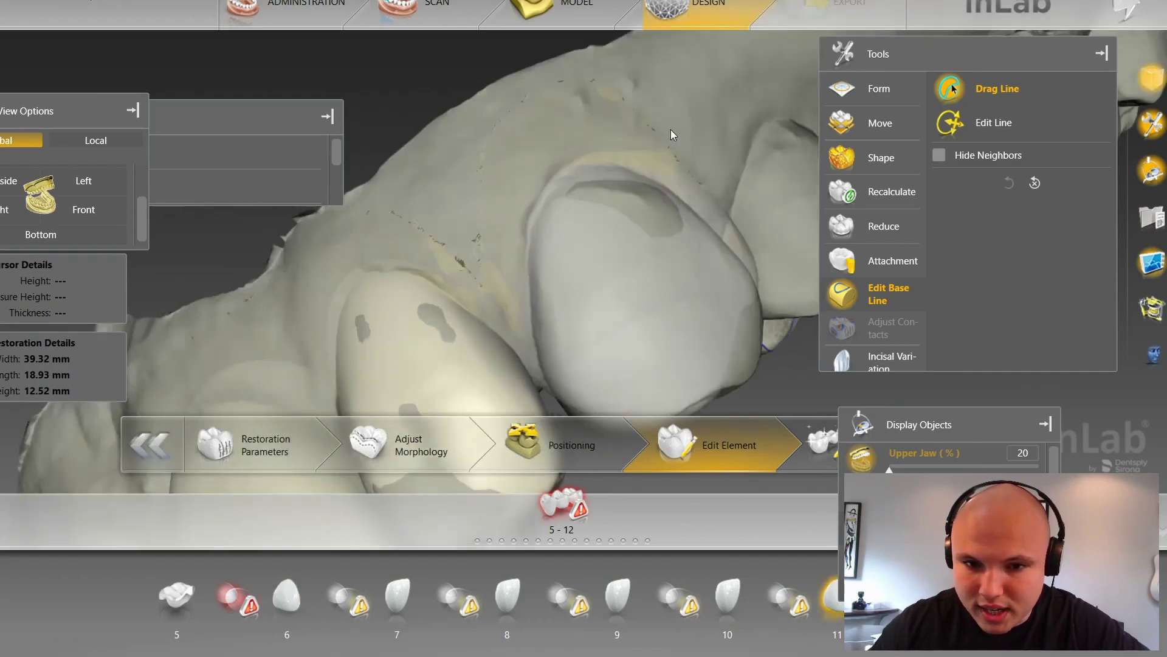
scroll(663, 133, up, 3)
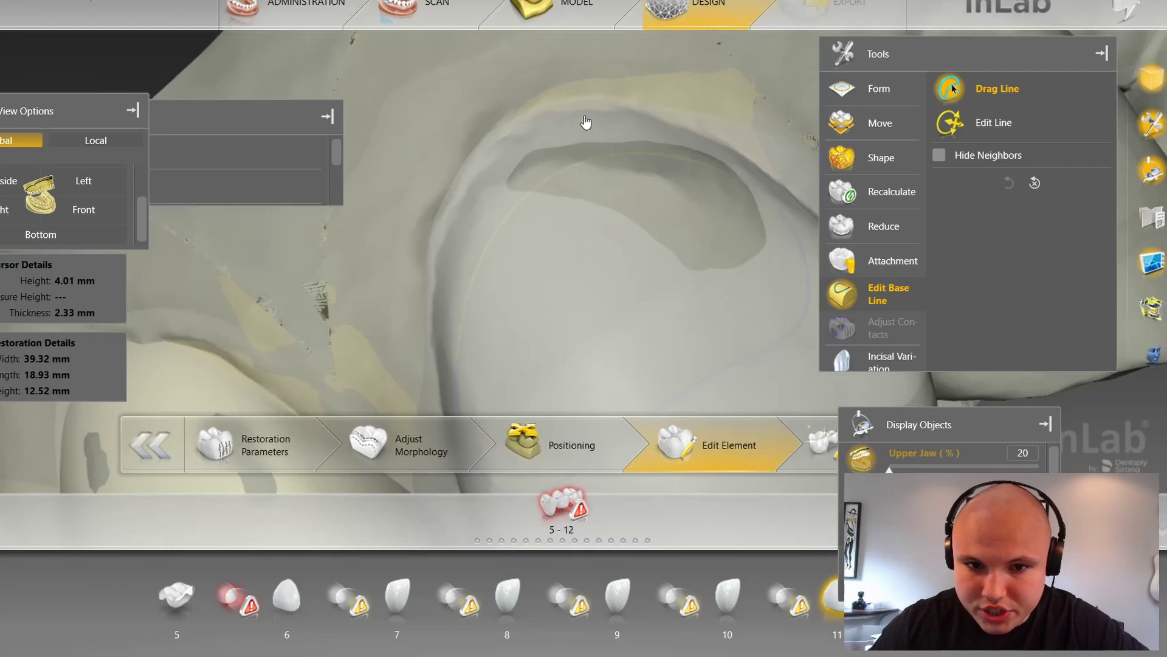
drag(575, 165, 569, 143)
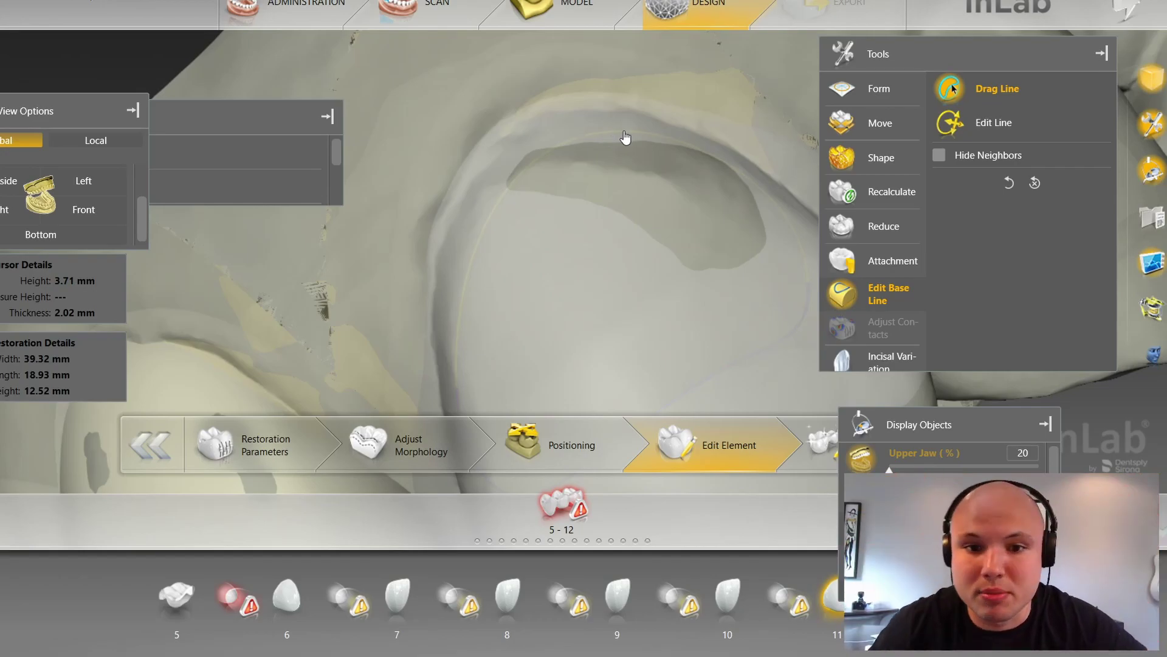
Step: Rotate the jaw to a biting-surface view and bring up the design tools menu
scroll(590, 169, down, 5)
drag(455, 195, 595, 197)
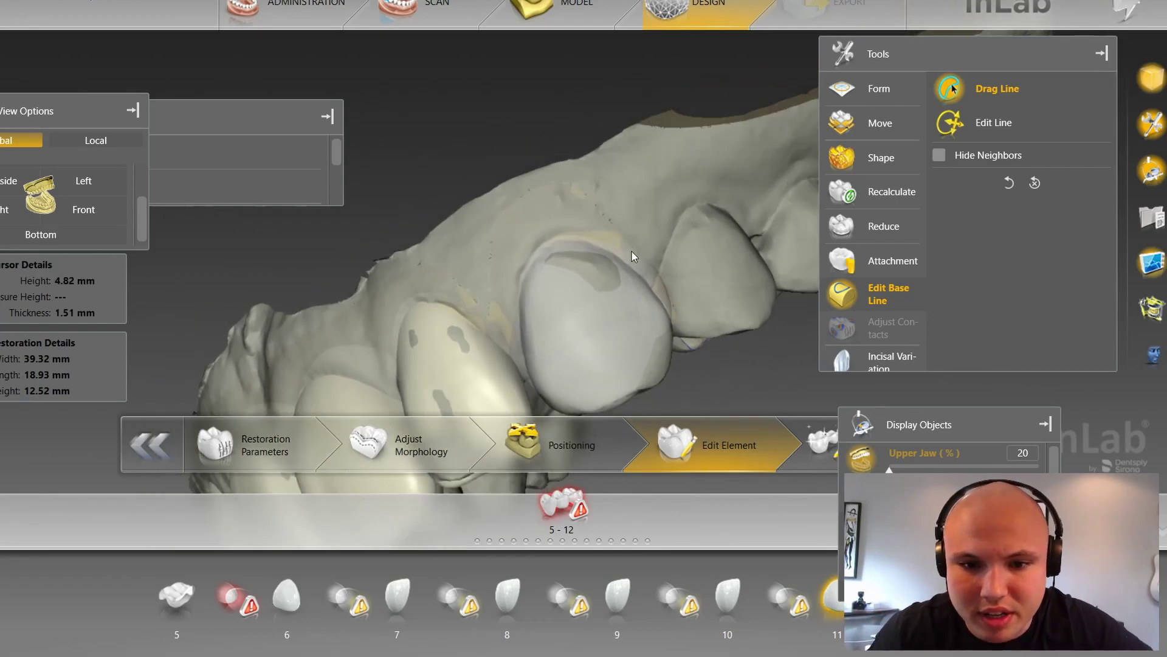
drag(637, 253, 512, 251)
drag(407, 200, 399, 163)
drag(622, 207, 556, 399)
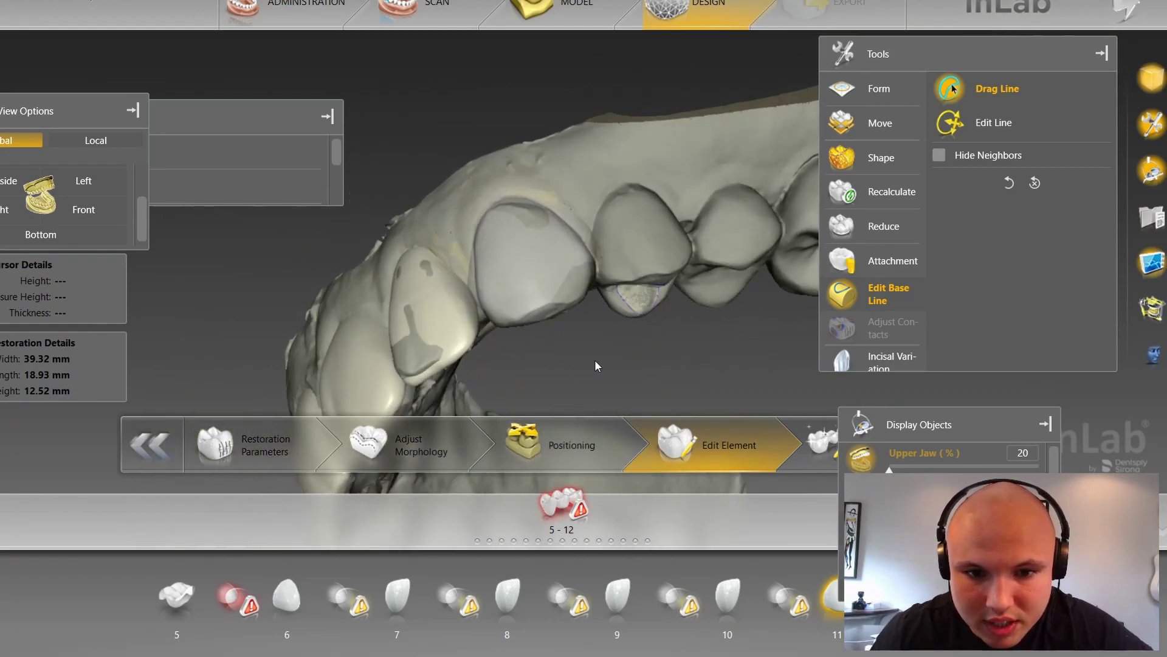
scroll(565, 274, up, 3)
right_click(529, 164)
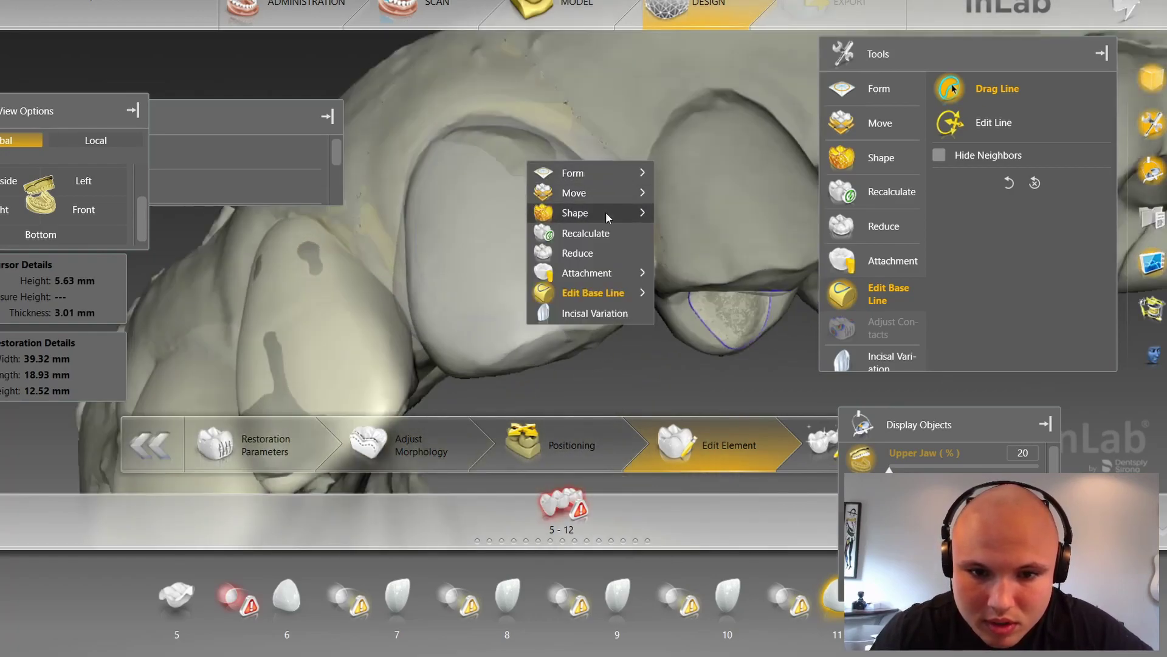
Step: Switch to Shape > Individual sculpting and hide the Upper Jaw
mouse_move(605, 212)
click(706, 232)
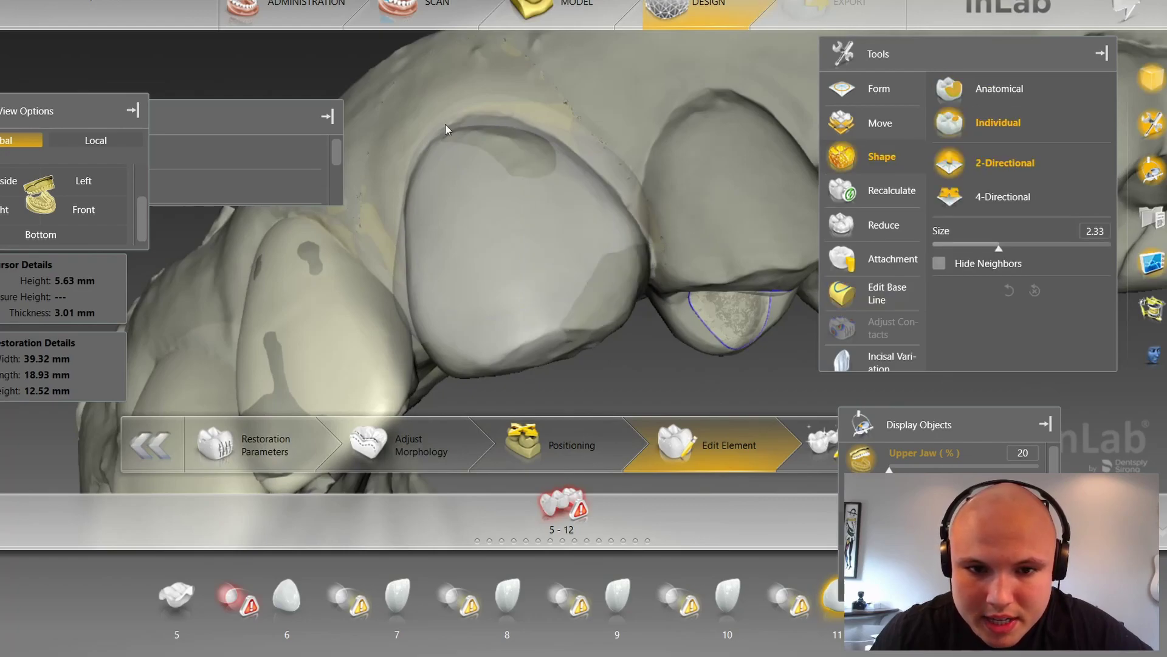
click(855, 467)
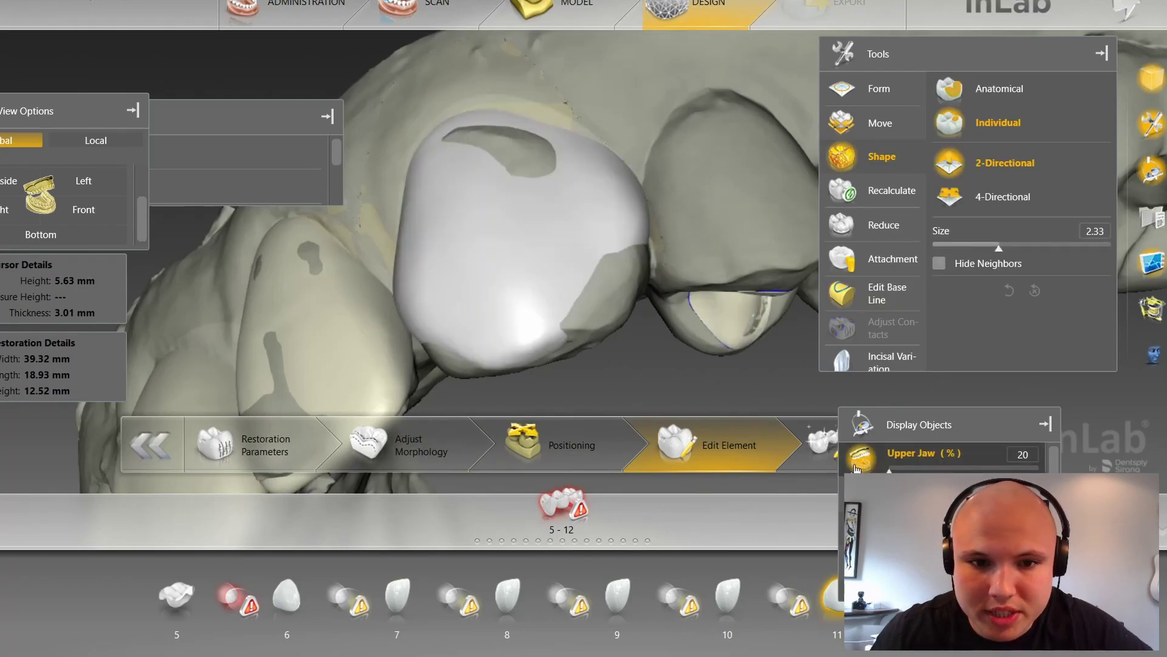
click(855, 467)
scroll(942, 453, down, 1)
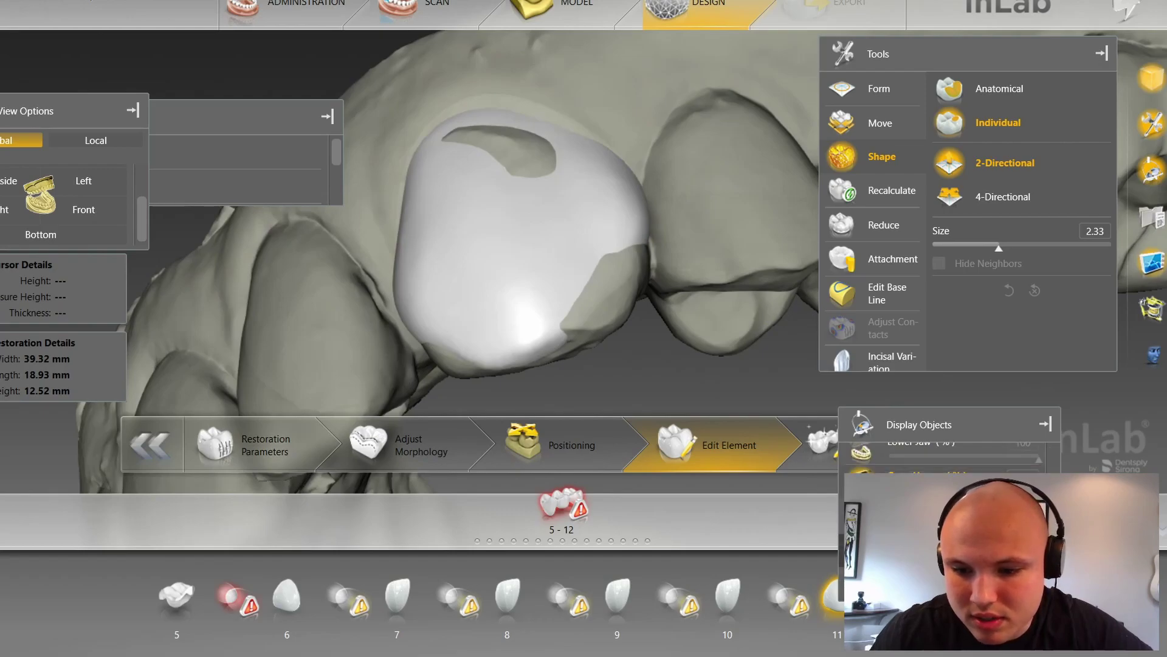
click(860, 550)
Step: Build out the upper-left and upper-right edges of the tooth 11 crown
drag(820, 387, 733, 398)
scroll(438, 176, up, 4)
scroll(425, 158, up, 1)
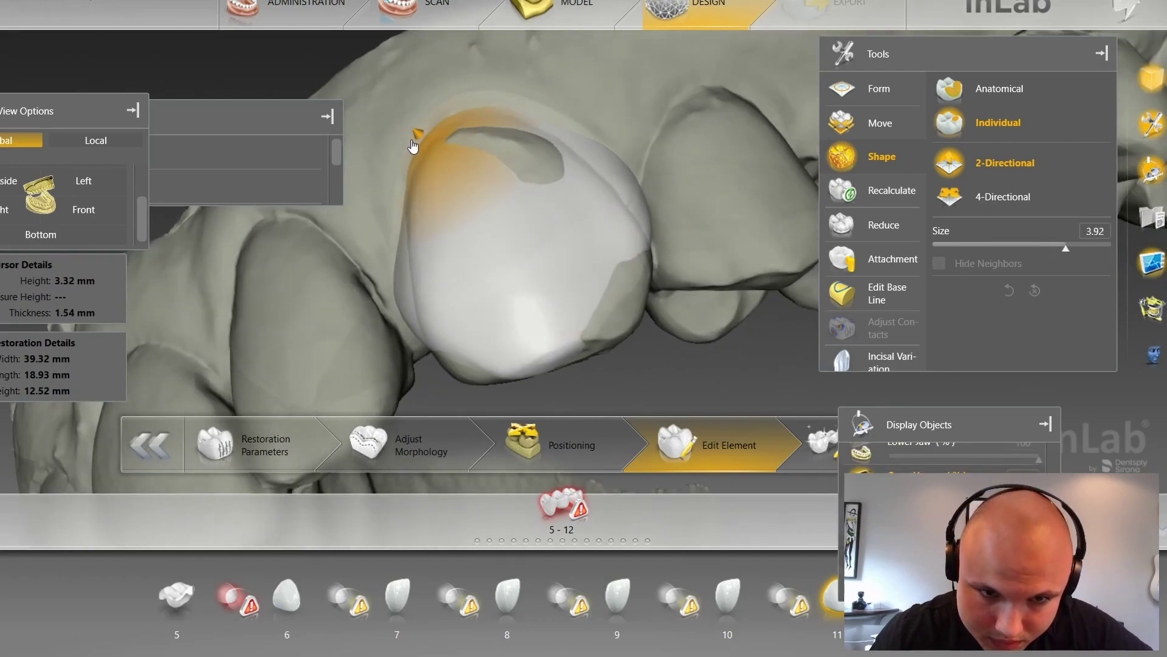
drag(415, 145, 416, 142)
drag(550, 102, 548, 124)
mouse_move(618, 162)
mouse_down()
mouse_move(599, 167)
mouse_move(574, 147)
mouse_move(619, 191)
mouse_move(628, 223)
mouse_up()
Step: Inspect the crown with the upper jaw shown and hidden, then add material to its left edge
mouse_move(692, 351)
mouse_down()
mouse_move(721, 298)
mouse_move(699, 289)
mouse_move(701, 255)
mouse_up()
drag(528, 381, 489, 377)
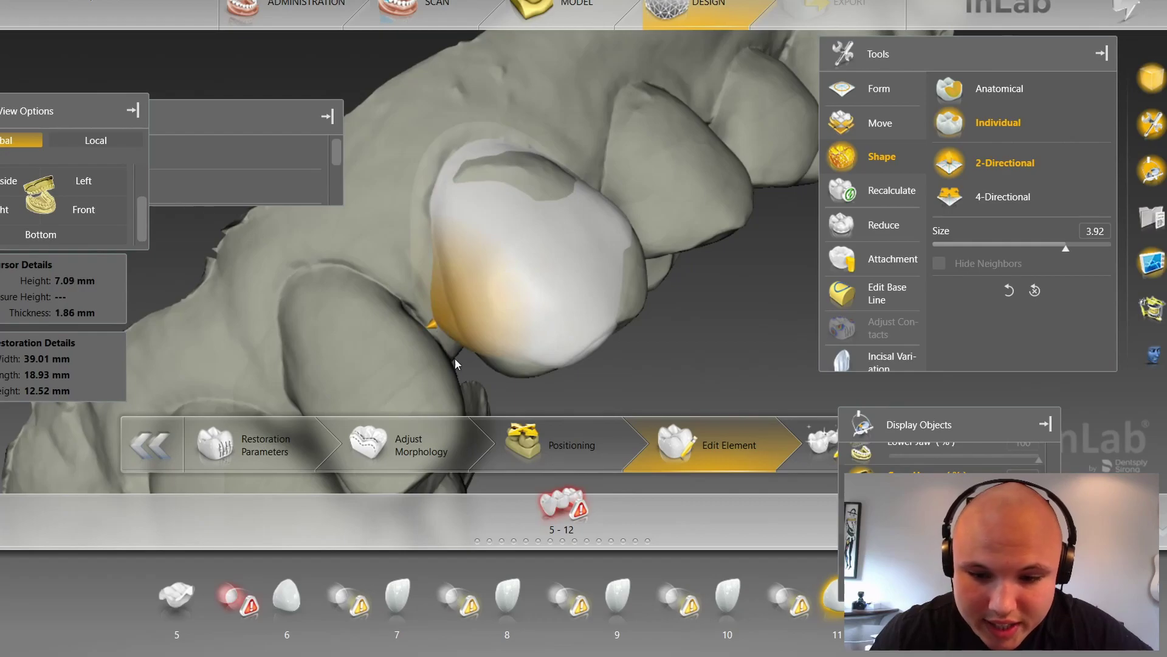
scroll(861, 462, up, 2)
click(860, 459)
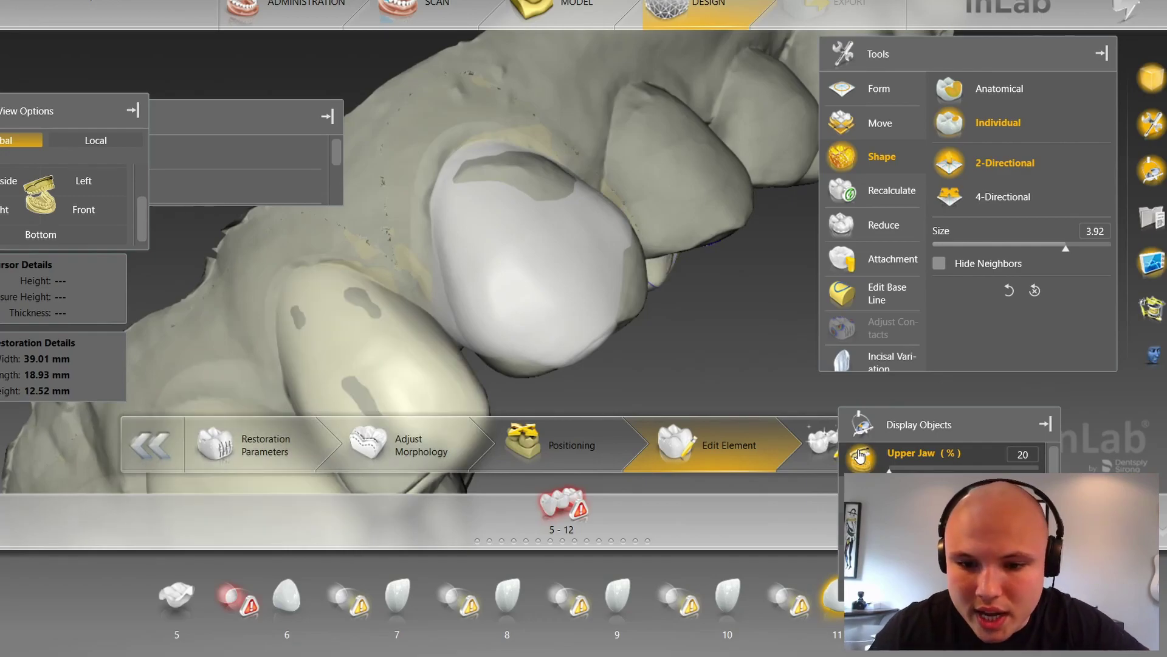
click(860, 457)
middle_drag(617, 349, 592, 297)
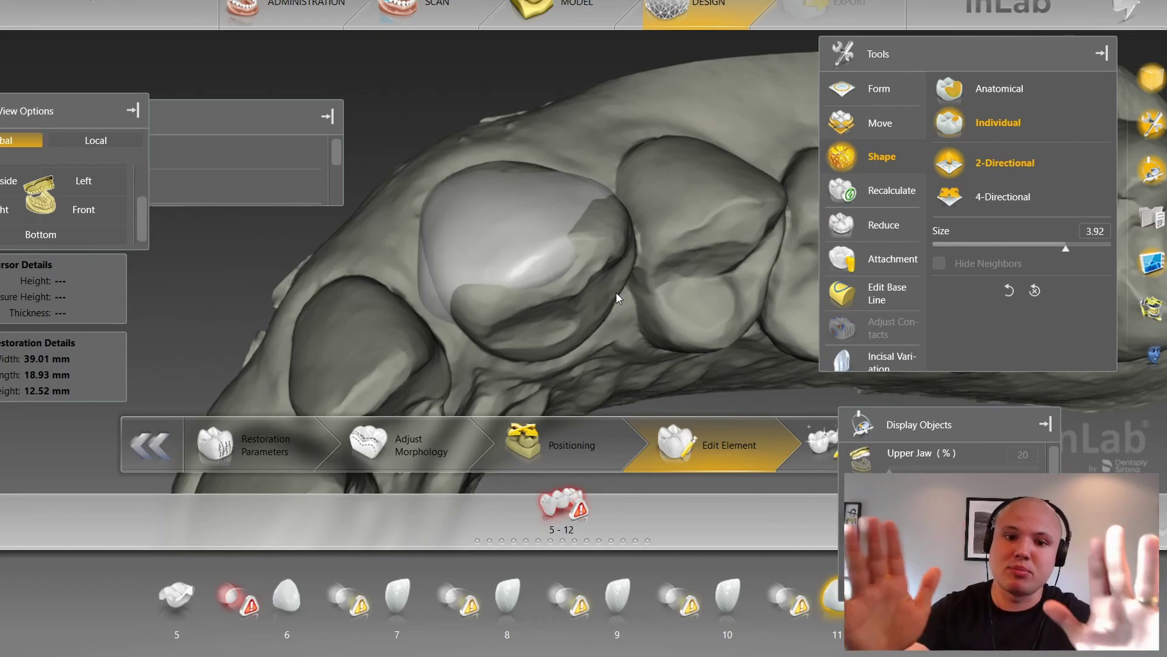
drag(410, 167, 457, 243)
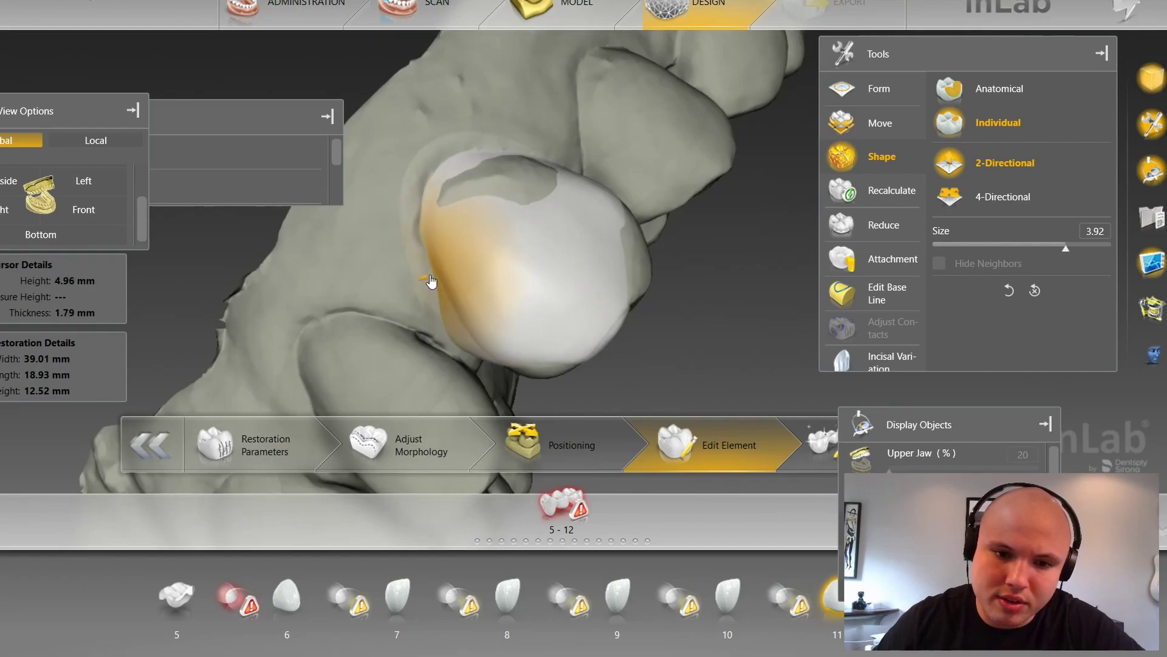
click(434, 279)
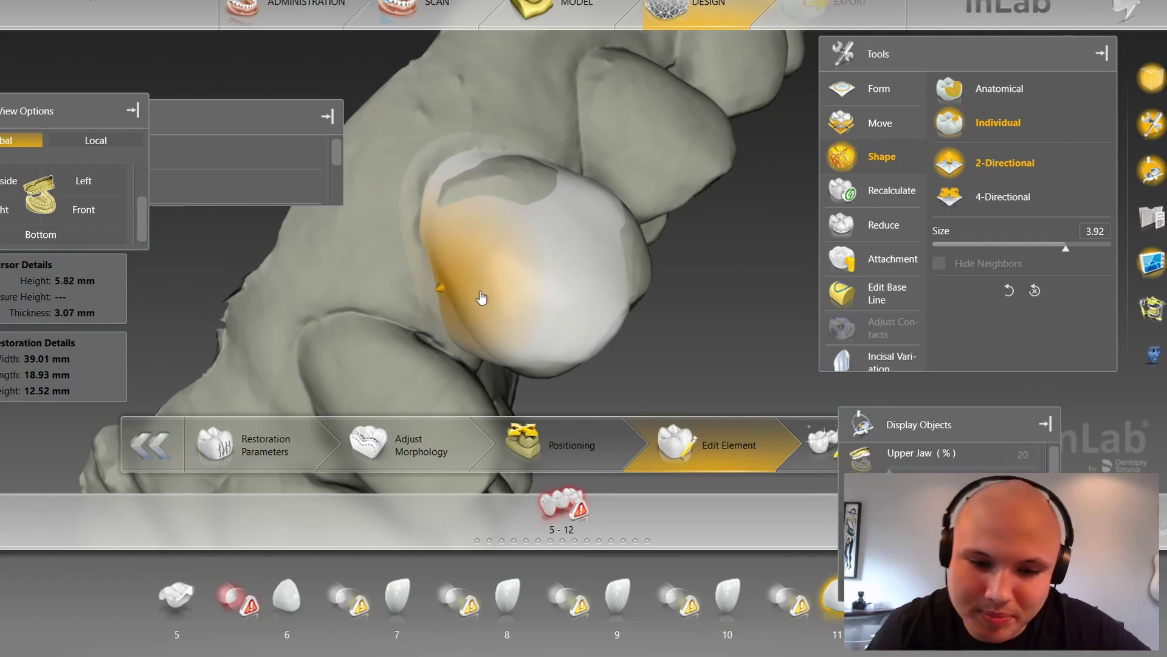
Step: Pull the tooth 11 crown's surface outward and check the edit
right_drag(696, 320, 651, 257)
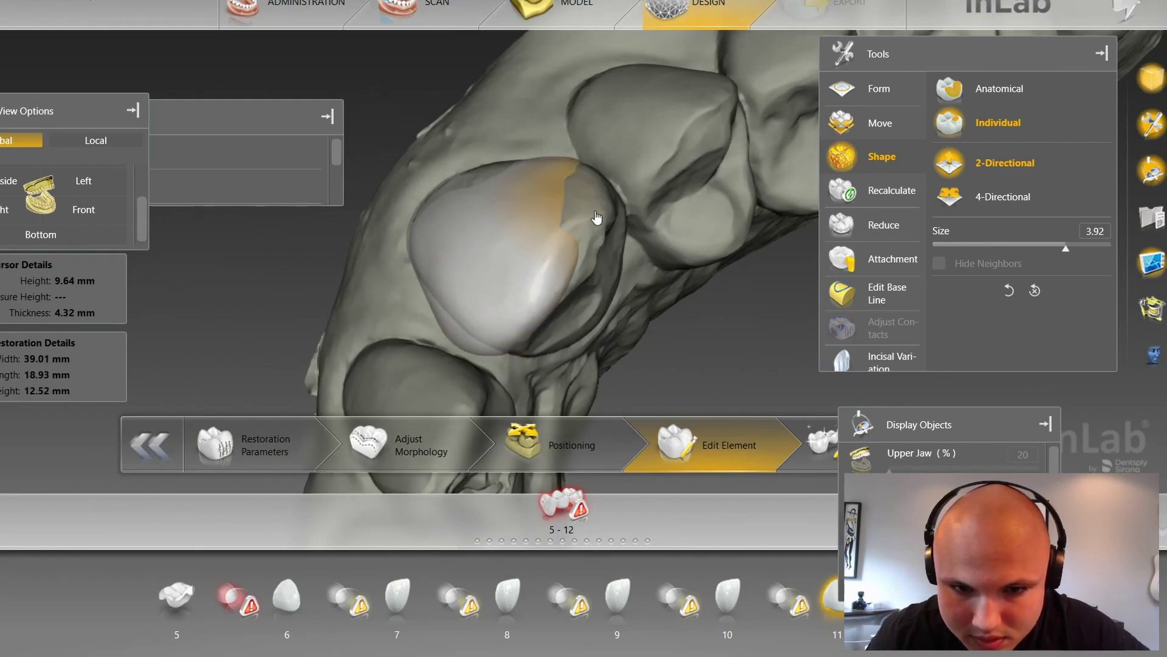
right_drag(614, 219, 657, 218)
drag(592, 230, 614, 225)
right_drag(658, 202, 737, 304)
scroll(634, 330, down, 5)
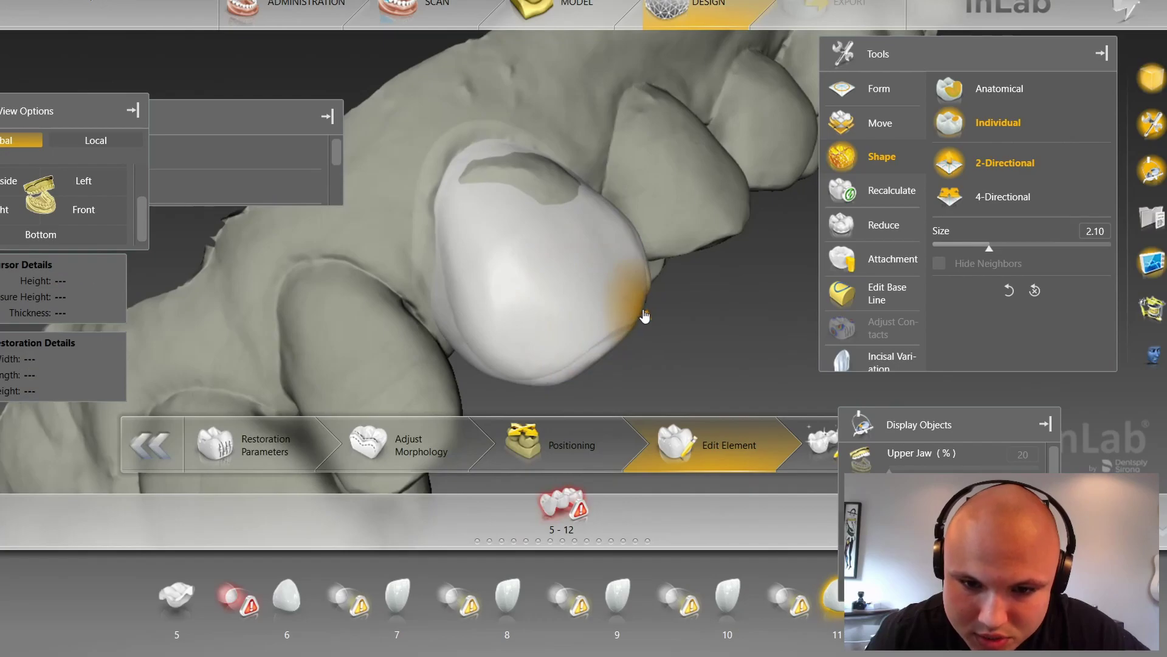
Step: Bulge out the tooth 11 crown's lower edge and review the result
right_drag(659, 319, 596, 242)
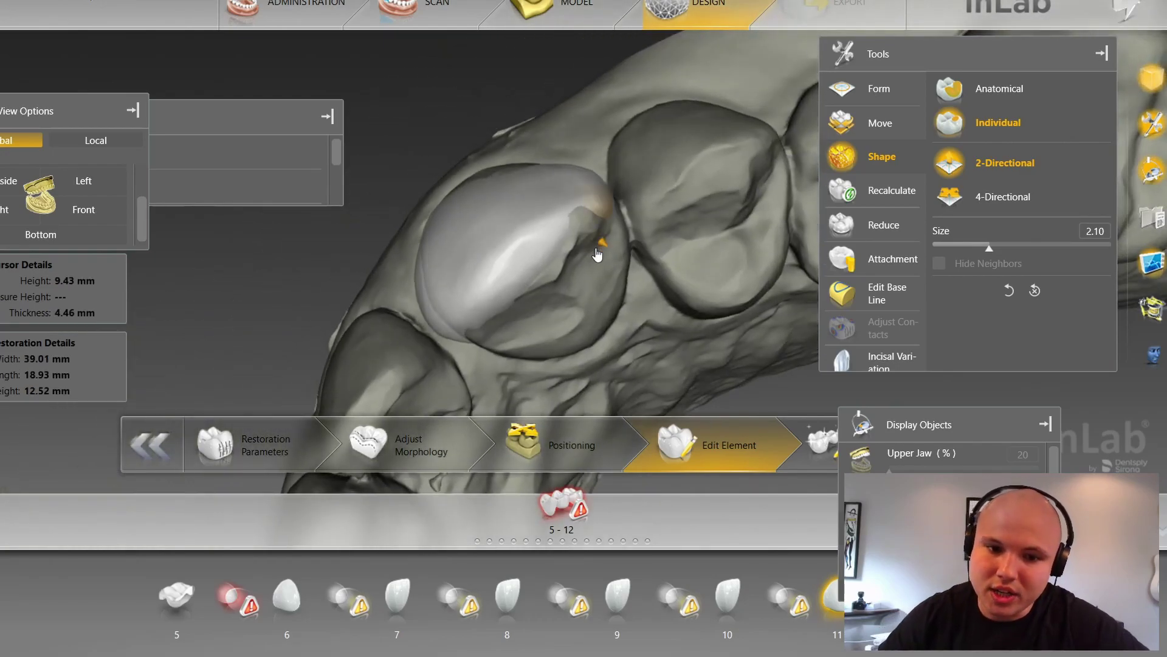
scroll(540, 283, up, 3)
scroll(540, 283, up, 2)
mouse_move(523, 326)
mouse_down()
mouse_move(538, 355)
mouse_move(568, 316)
mouse_move(580, 330)
mouse_up()
right_drag(602, 342, 535, 332)
scroll(538, 332, down, 3)
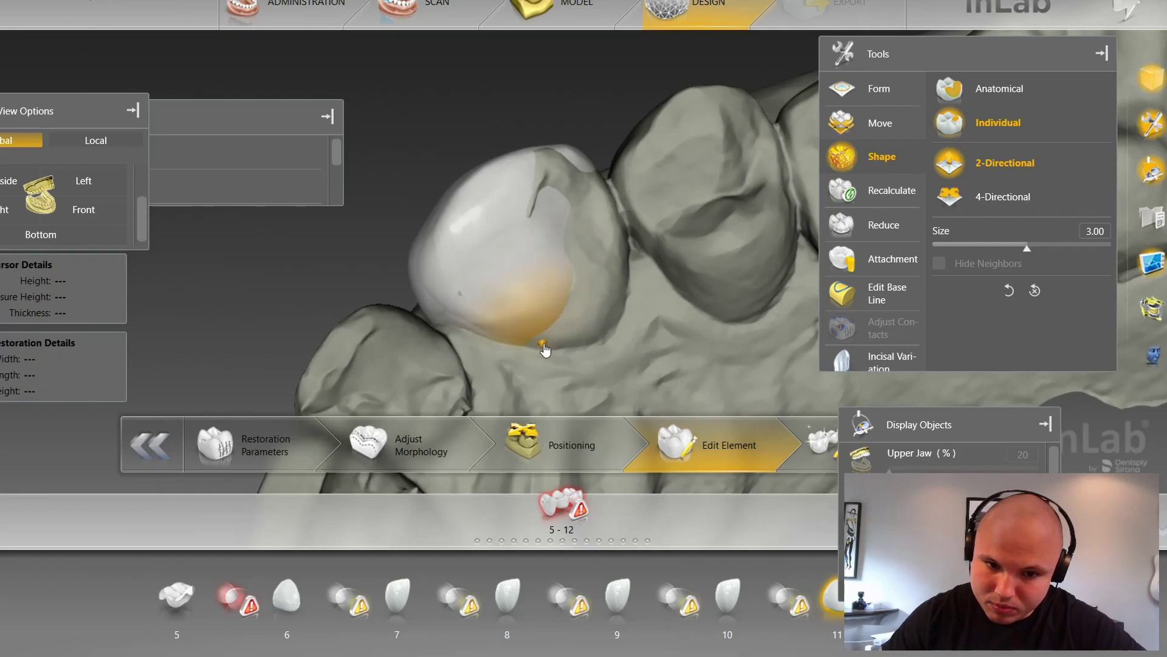
right_drag(614, 381, 629, 228)
right_click(628, 228)
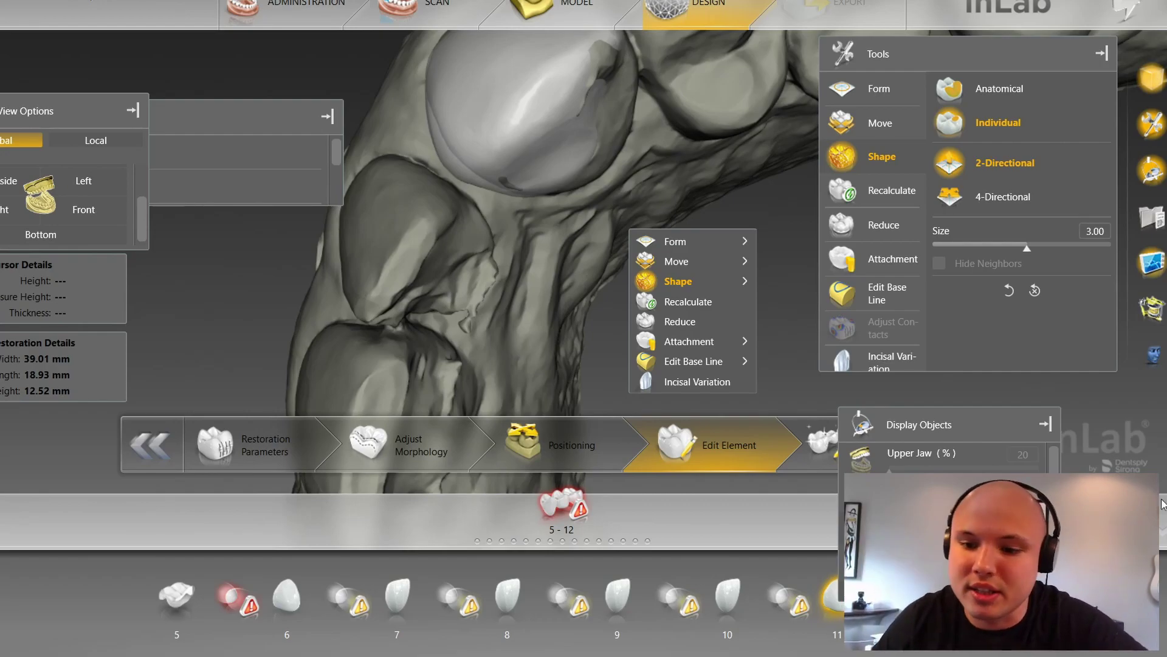
click(1102, 473)
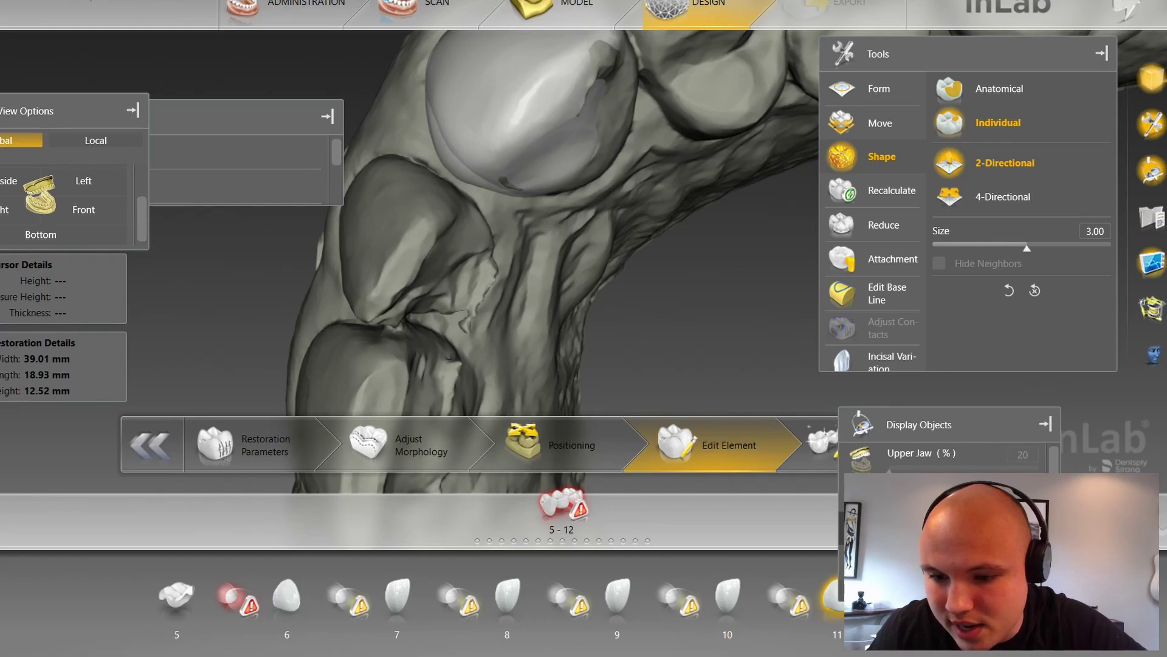
drag(688, 290, 697, 344)
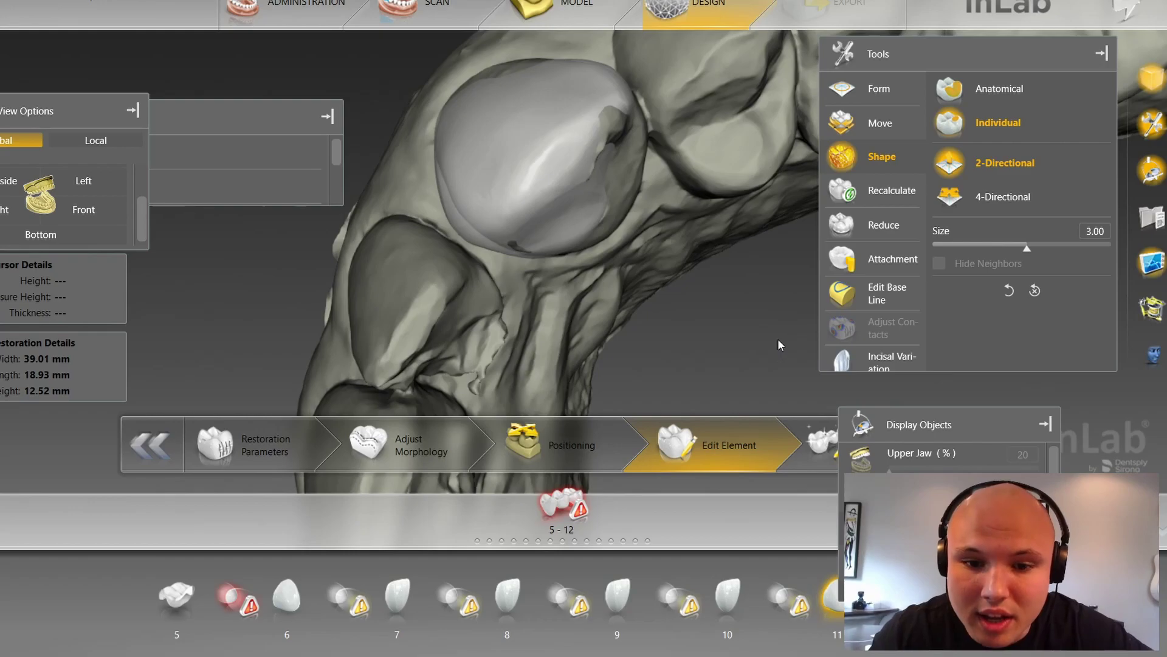
click(862, 460)
click(862, 498)
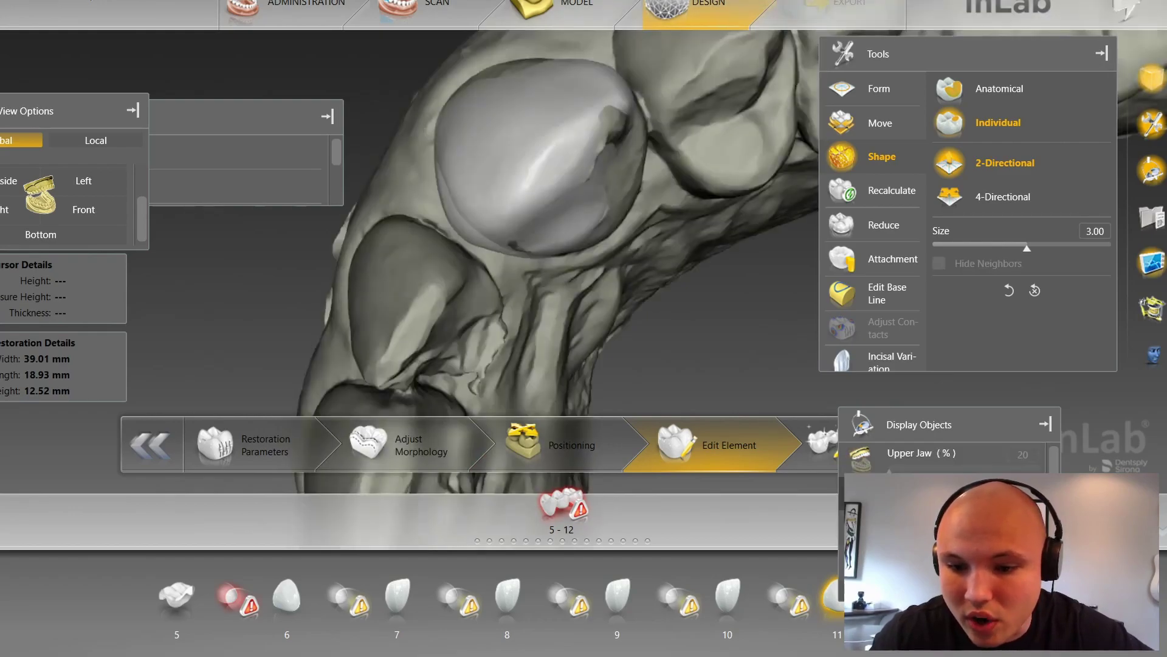
scroll(875, 487, down, 2)
scroll(725, 293, down, 3)
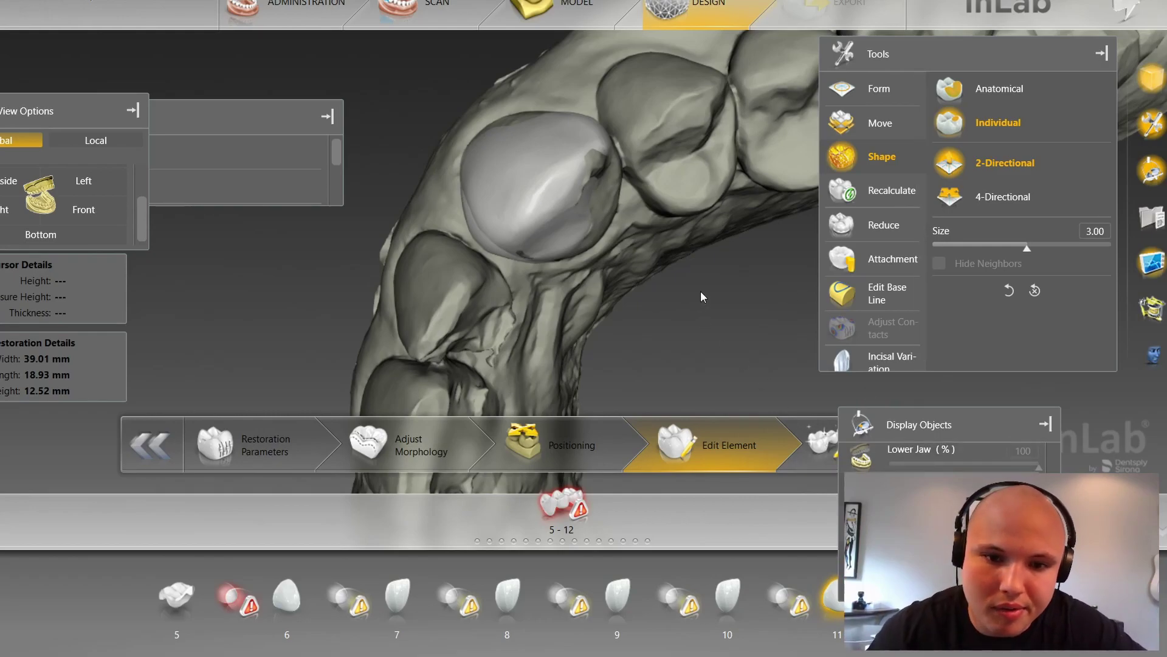
right_drag(678, 224, 681, 251)
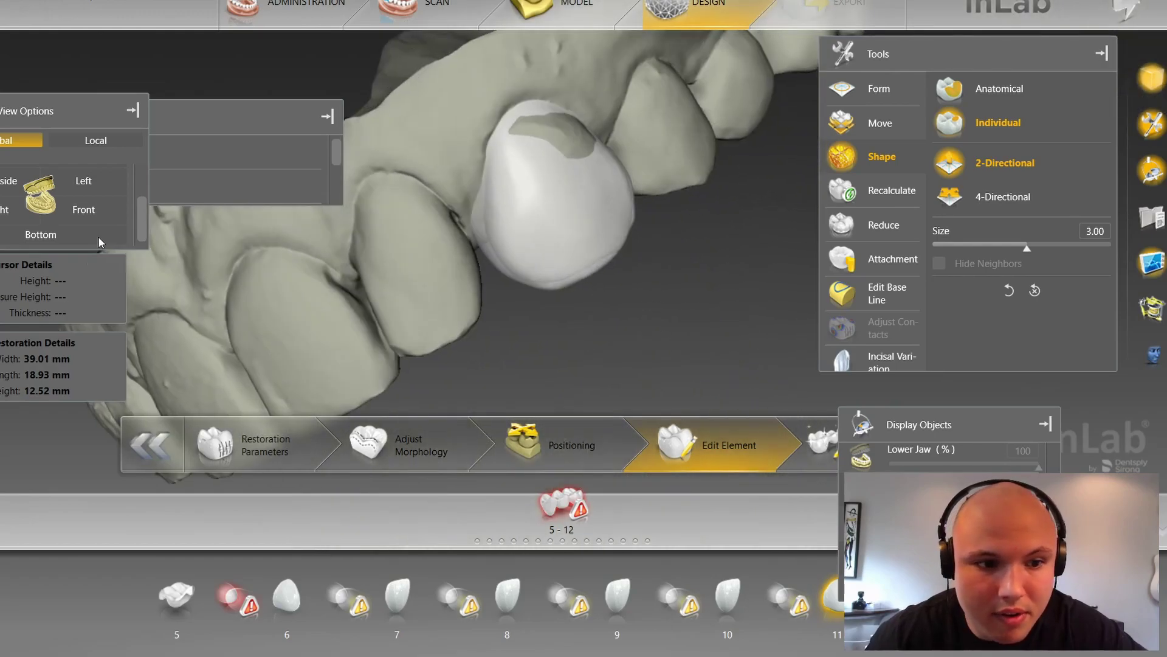
Step: Snap to the frontal view, show the upper jaw again and adjust the zoom
click(109, 213)
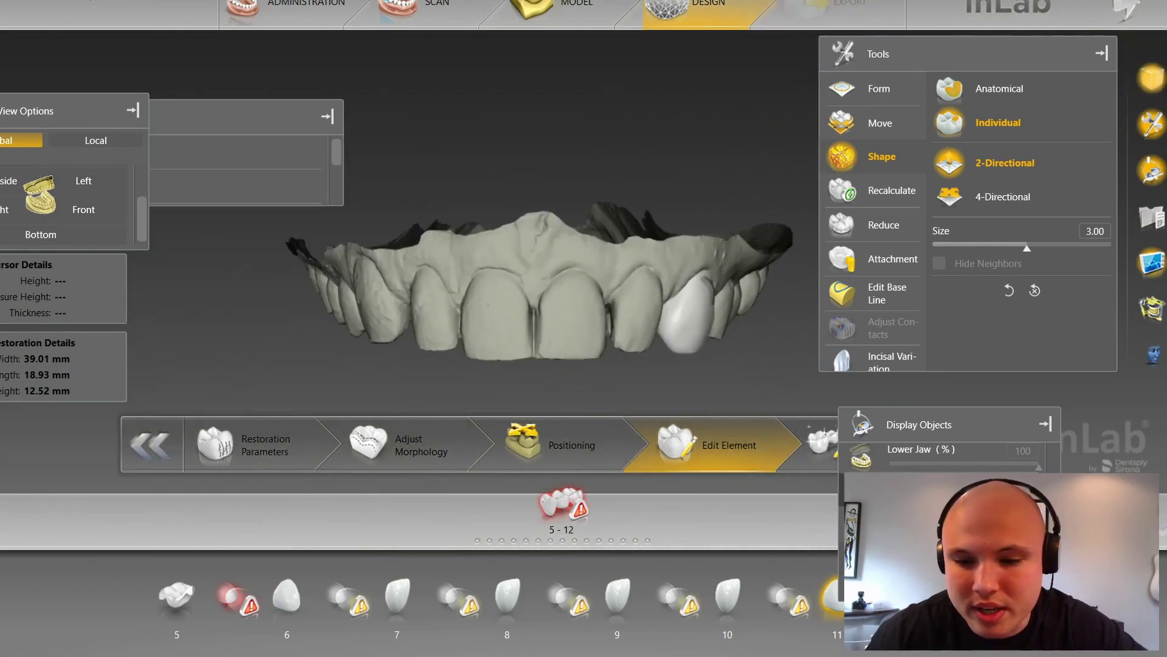
scroll(949, 517, up, 3)
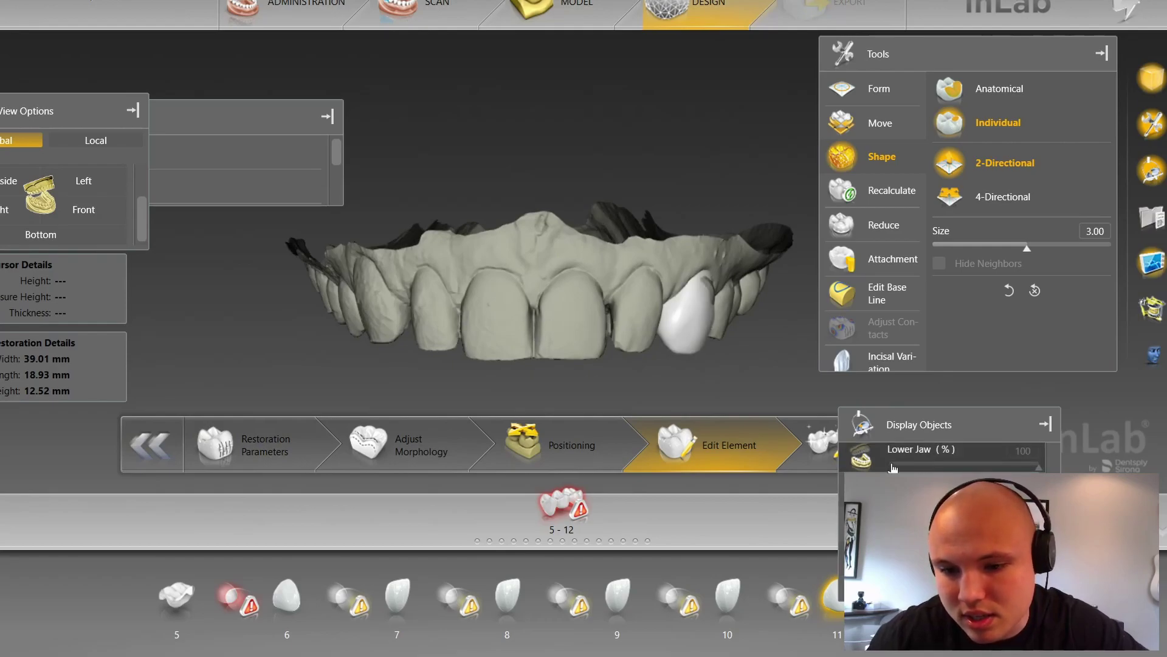
click(858, 463)
right_drag(732, 317, 729, 308)
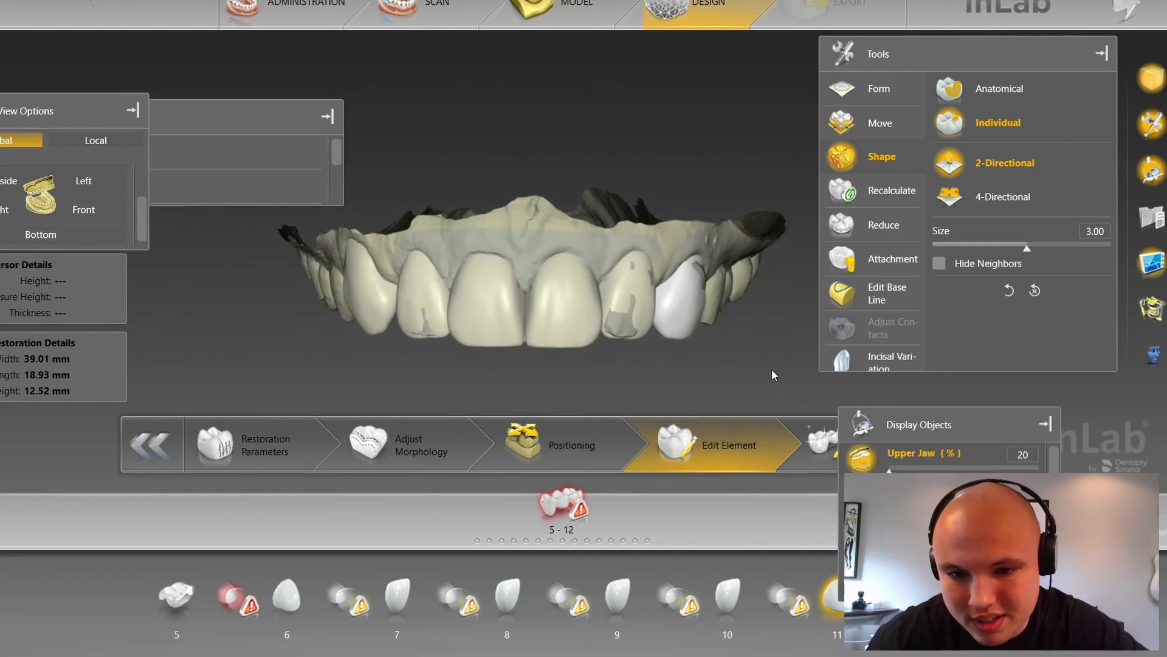
scroll(767, 367, up, 6)
scroll(746, 355, up, 2)
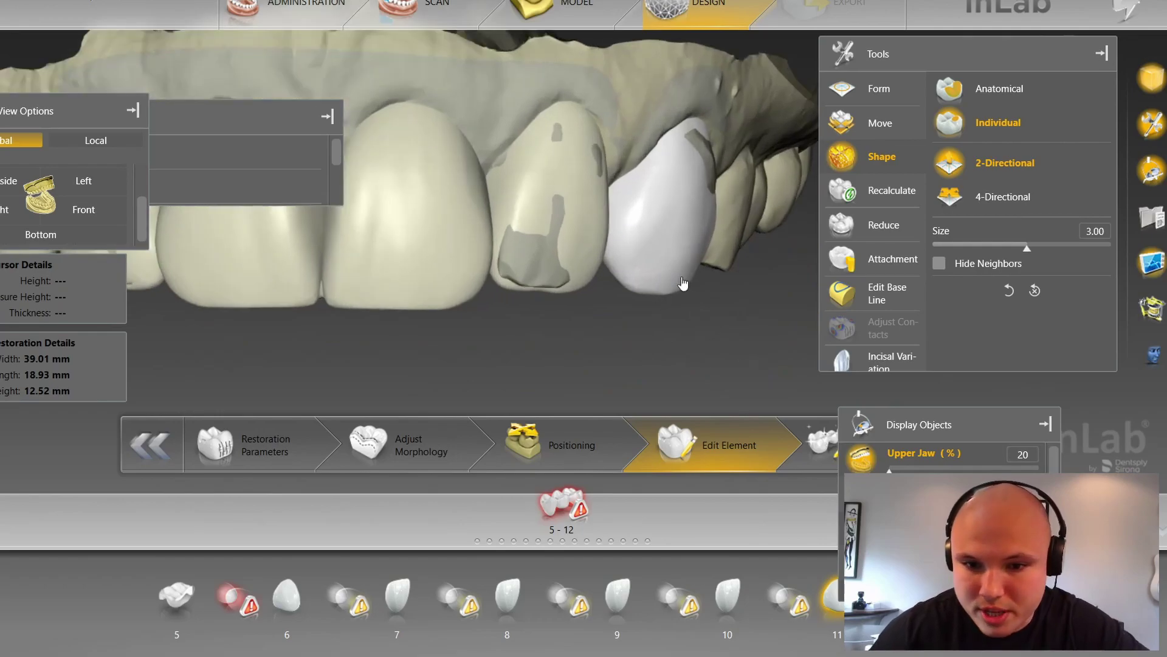
scroll(680, 293, down, 2)
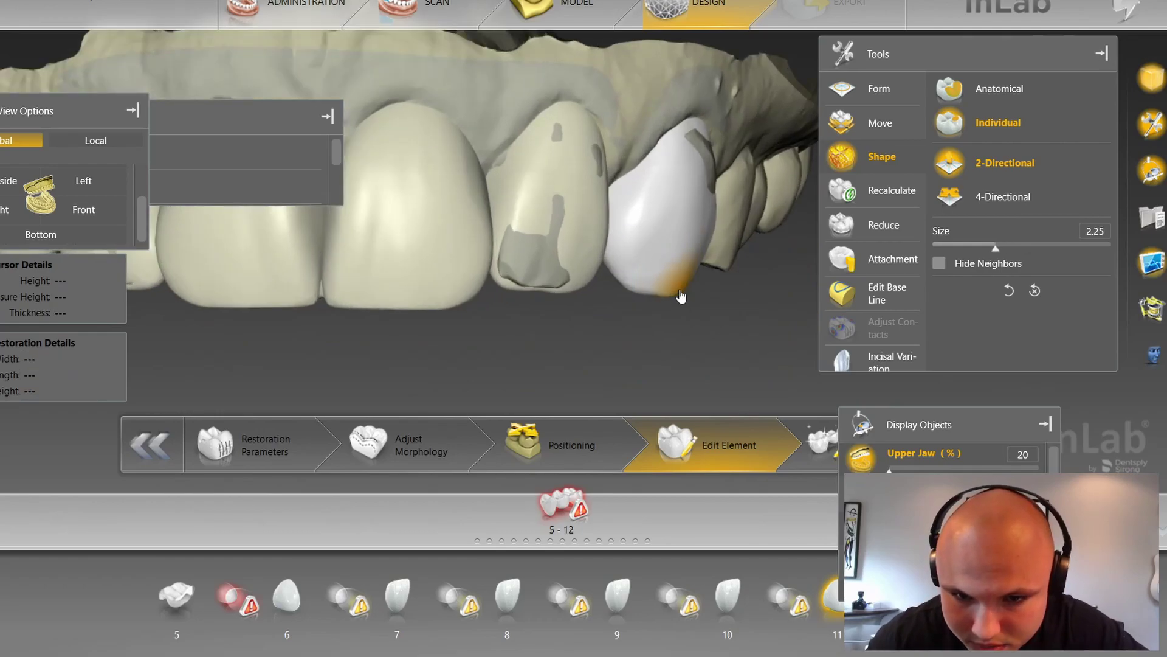
scroll(652, 300, down, 4)
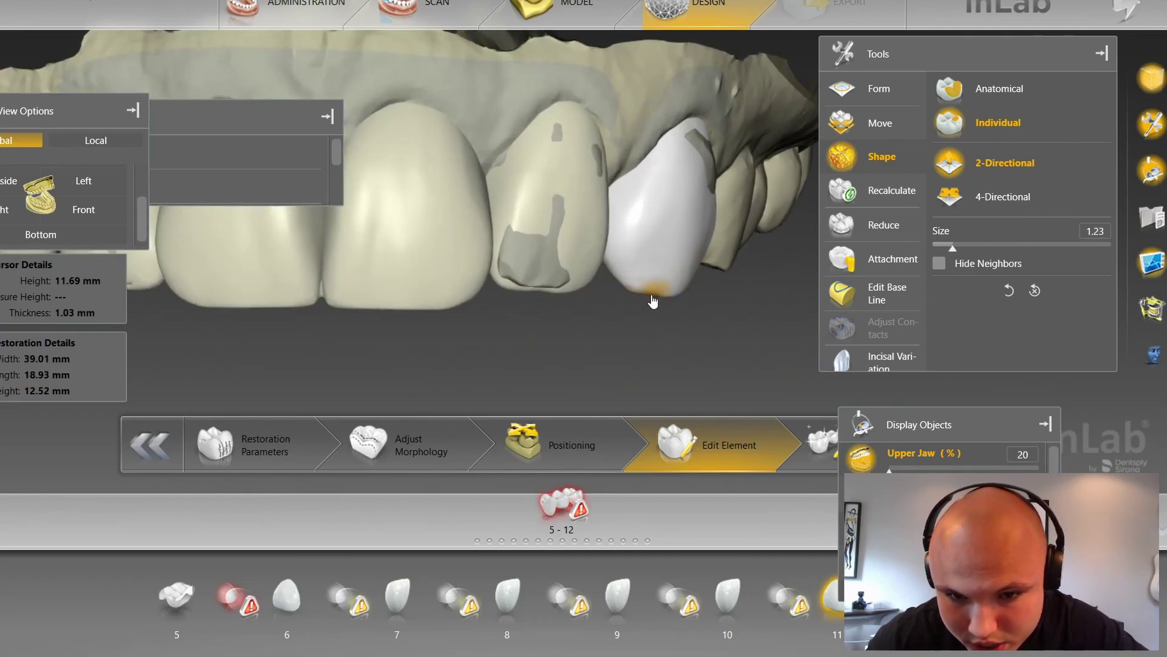
middle_drag(628, 351, 599, 345)
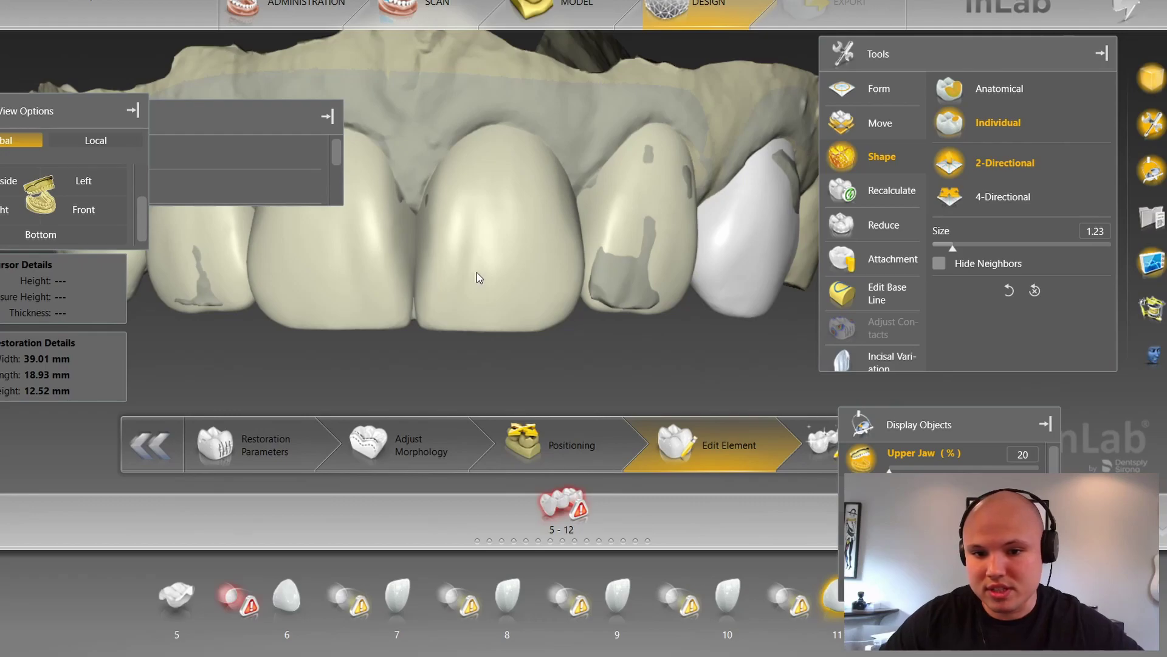
Step: Select tooth 11, nudge its tip up in Anatomical mode, then switch shaping to Individual
click(477, 275)
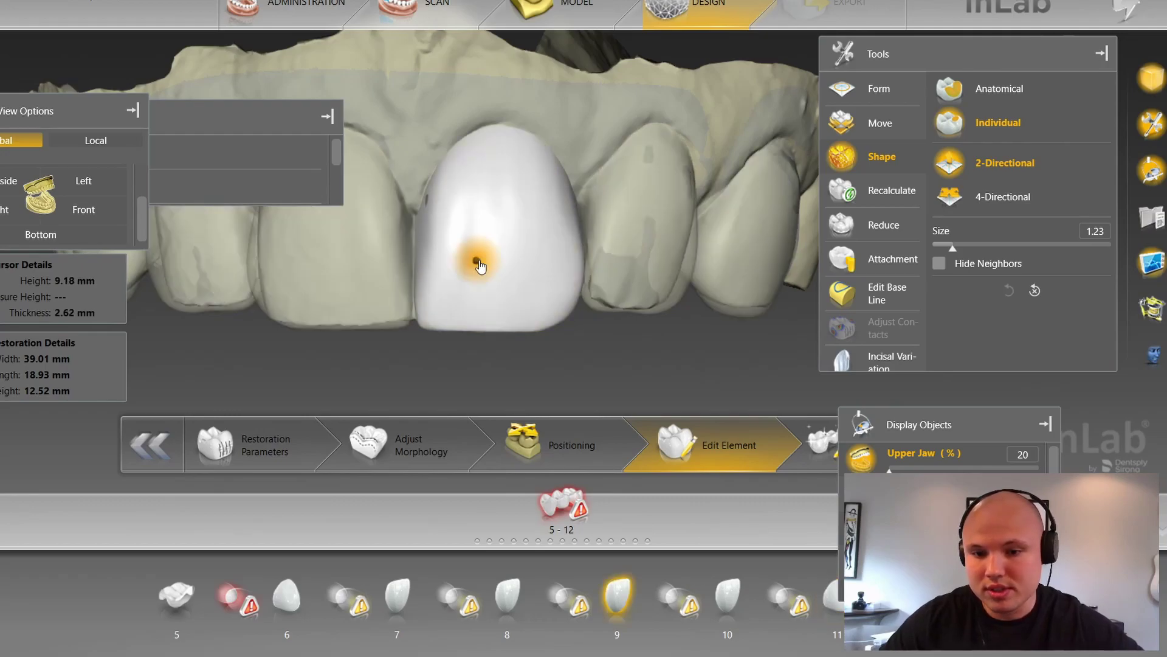
click(738, 304)
click(1012, 88)
drag(747, 320, 750, 313)
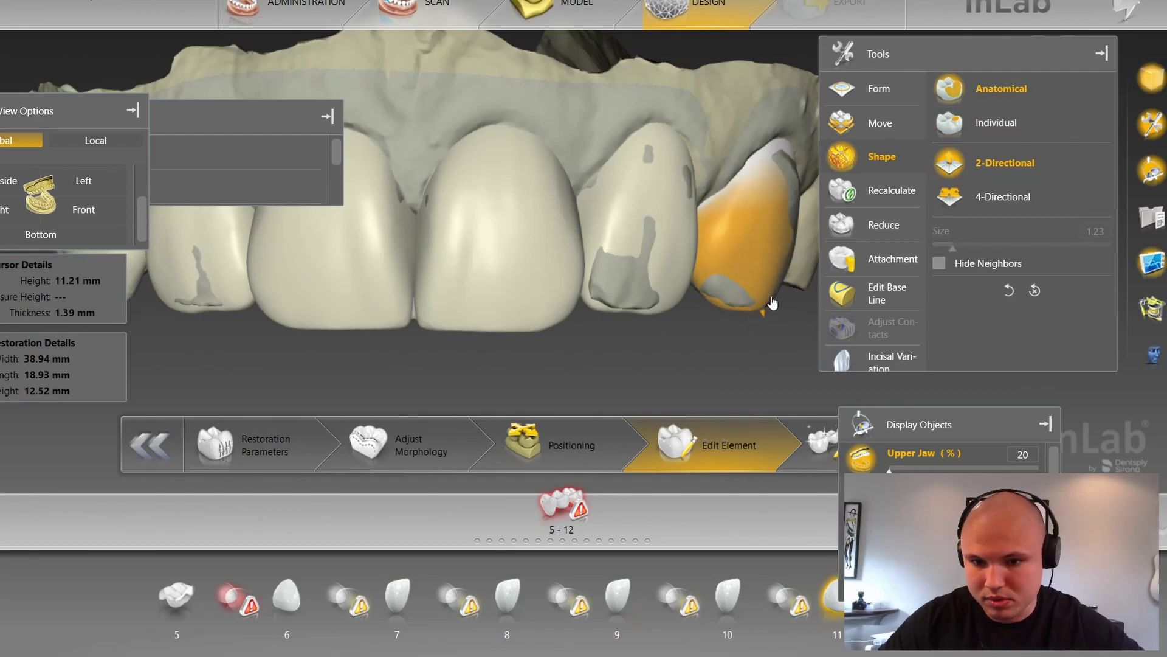
click(992, 144)
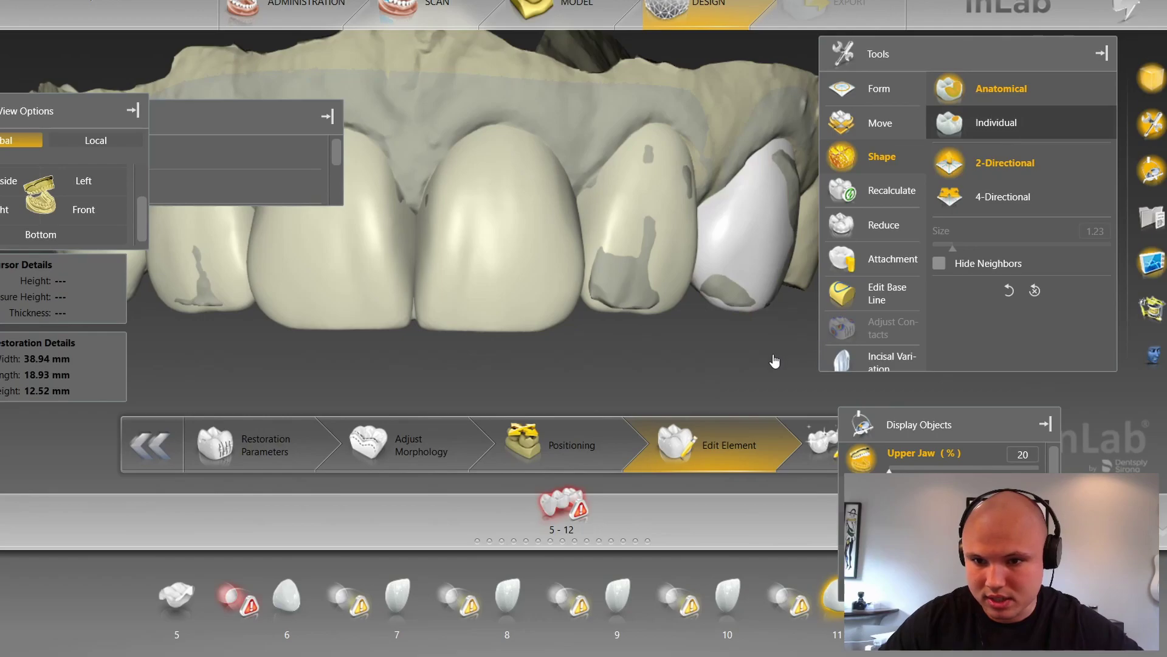
Step: From below, select tooth 11 and sculpt its incisal surface at brush size 3.25
middle_drag(764, 368, 704, 327)
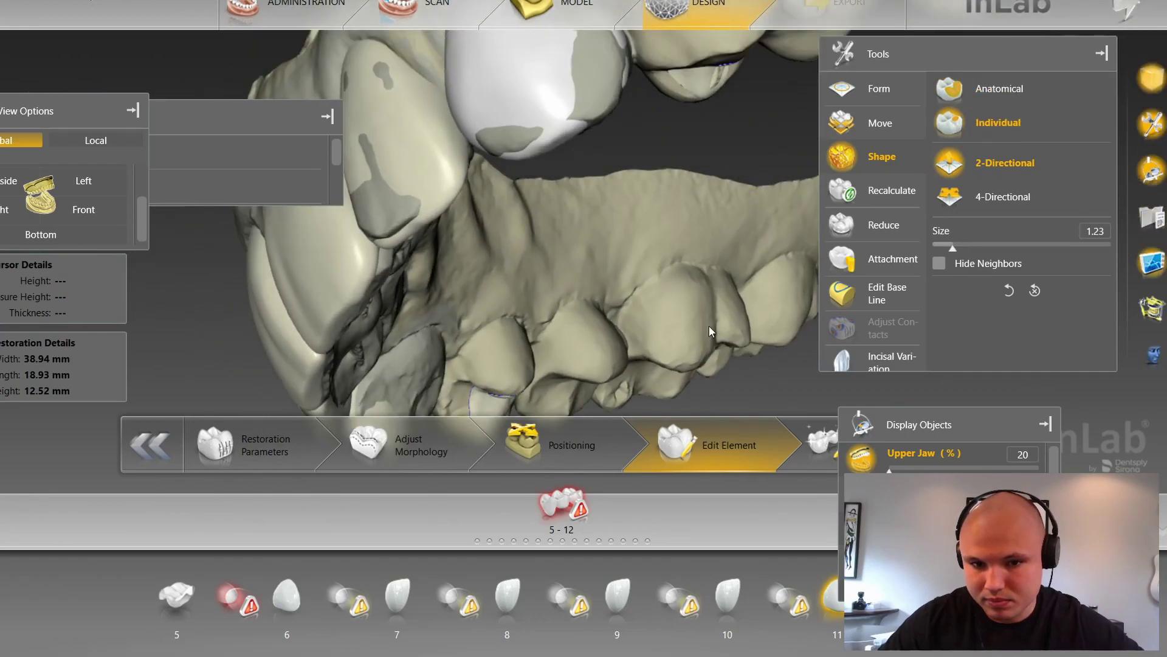
middle_drag(586, 311, 715, 337)
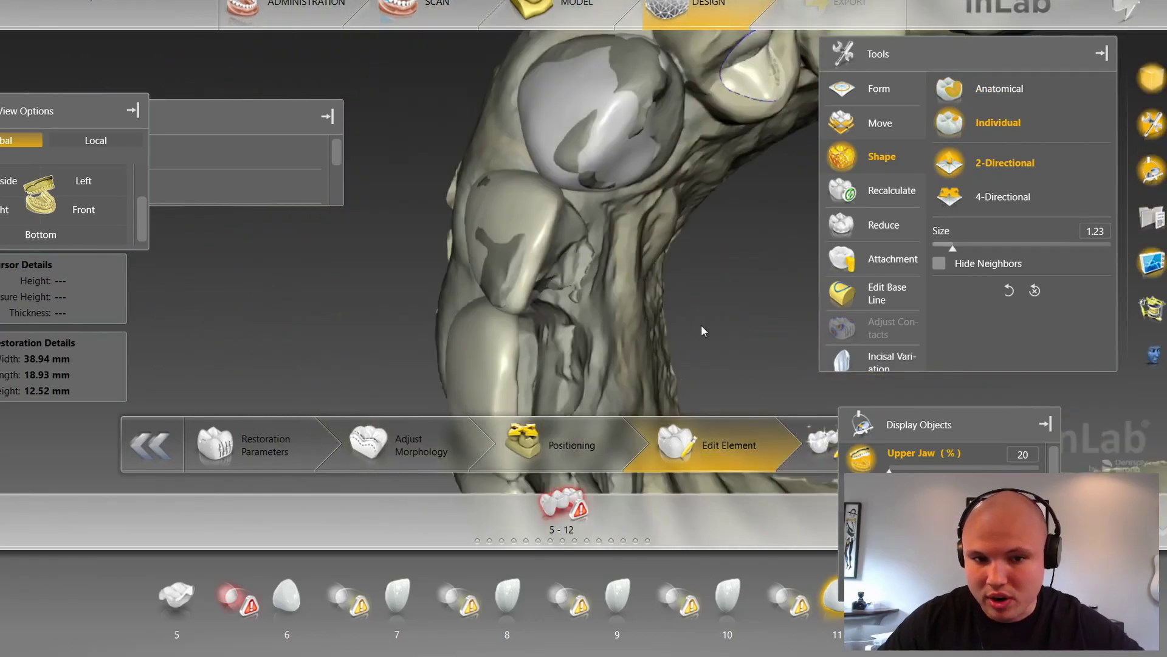
click(502, 271)
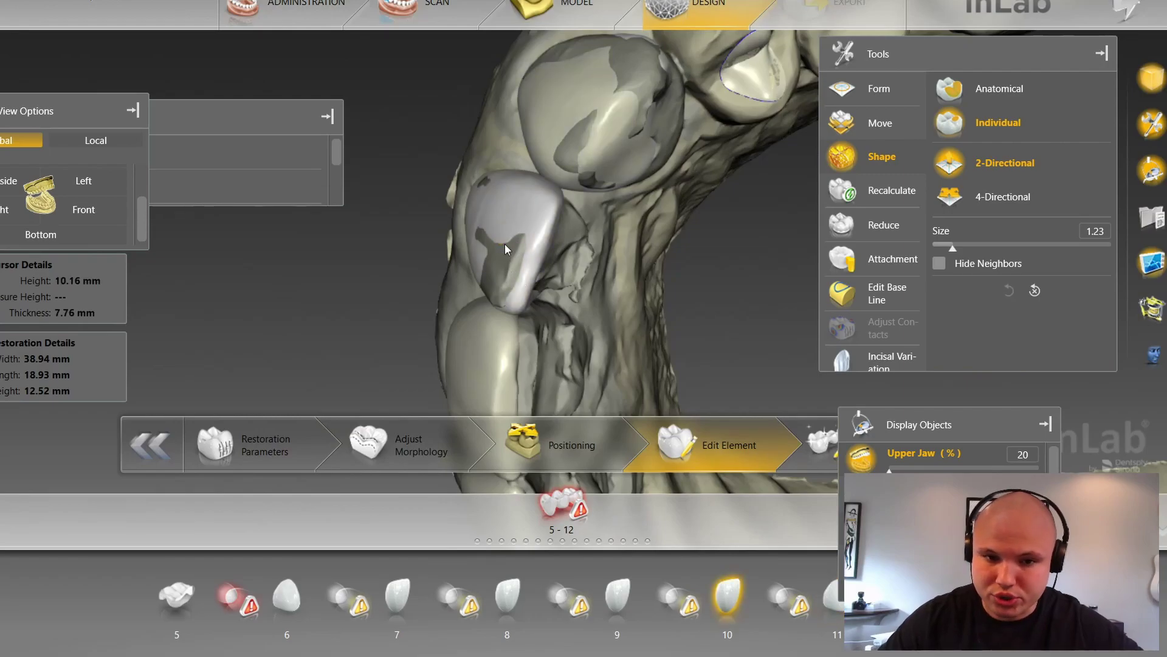
middle_drag(689, 243, 567, 262)
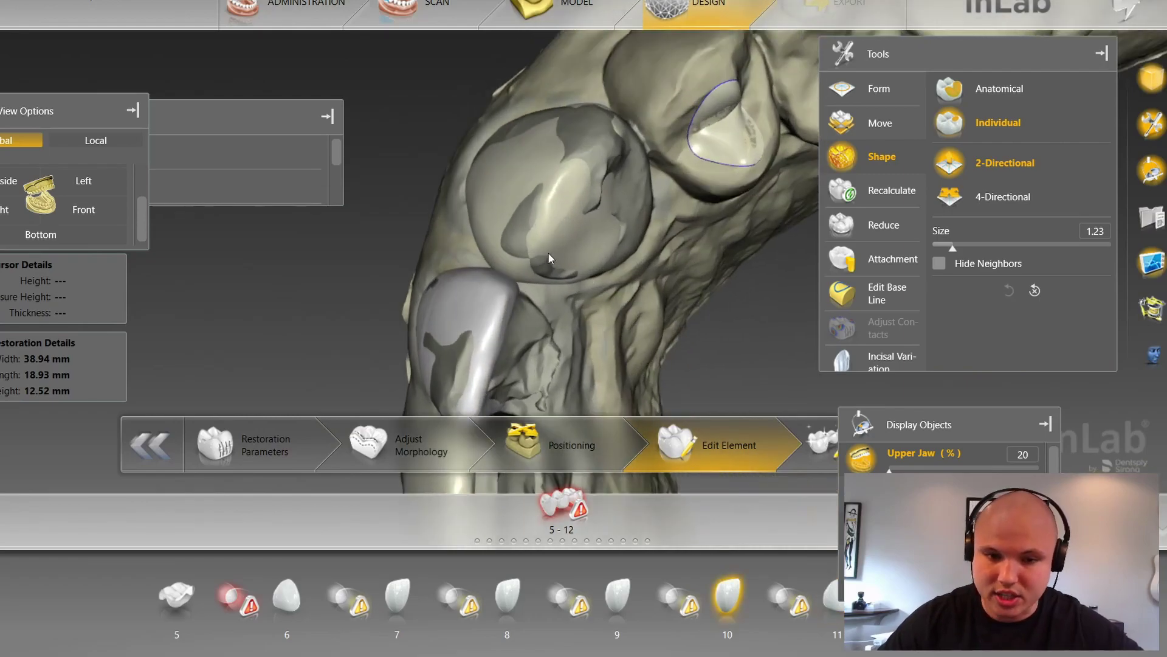
click(515, 240)
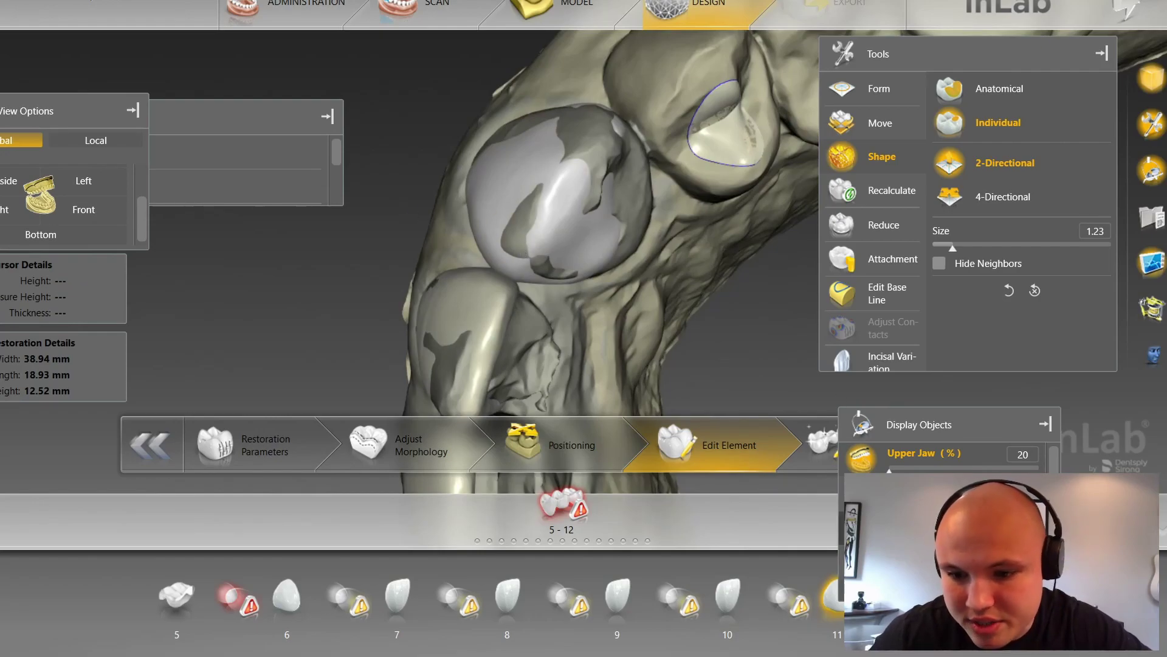
scroll(519, 243, up, 5)
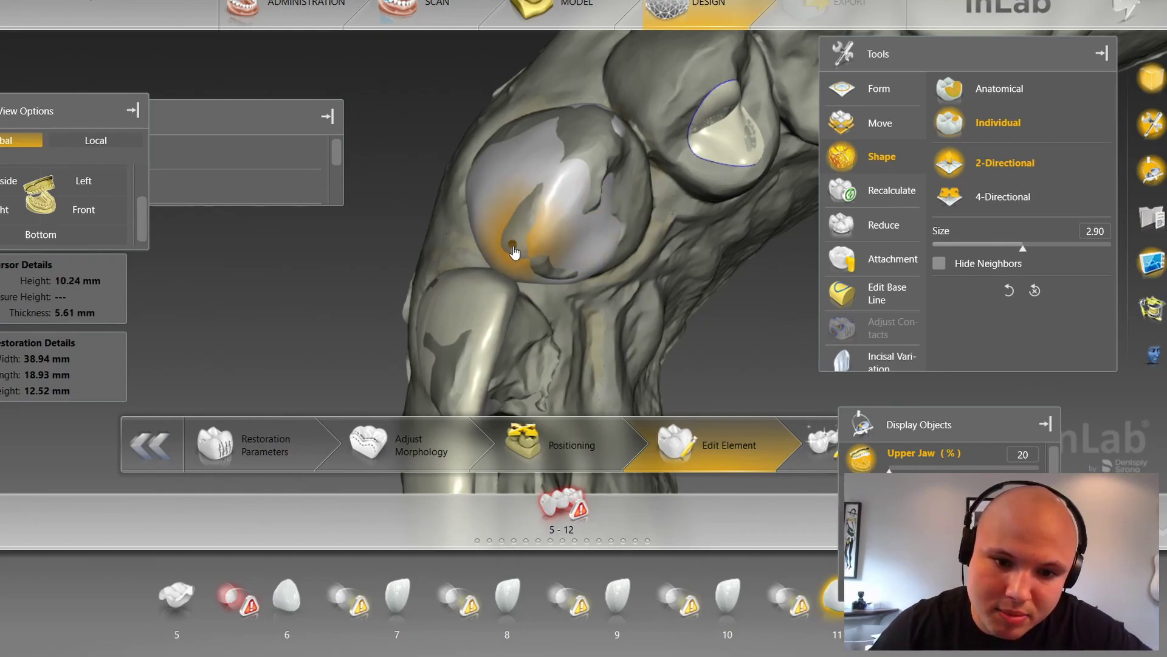
click(503, 252)
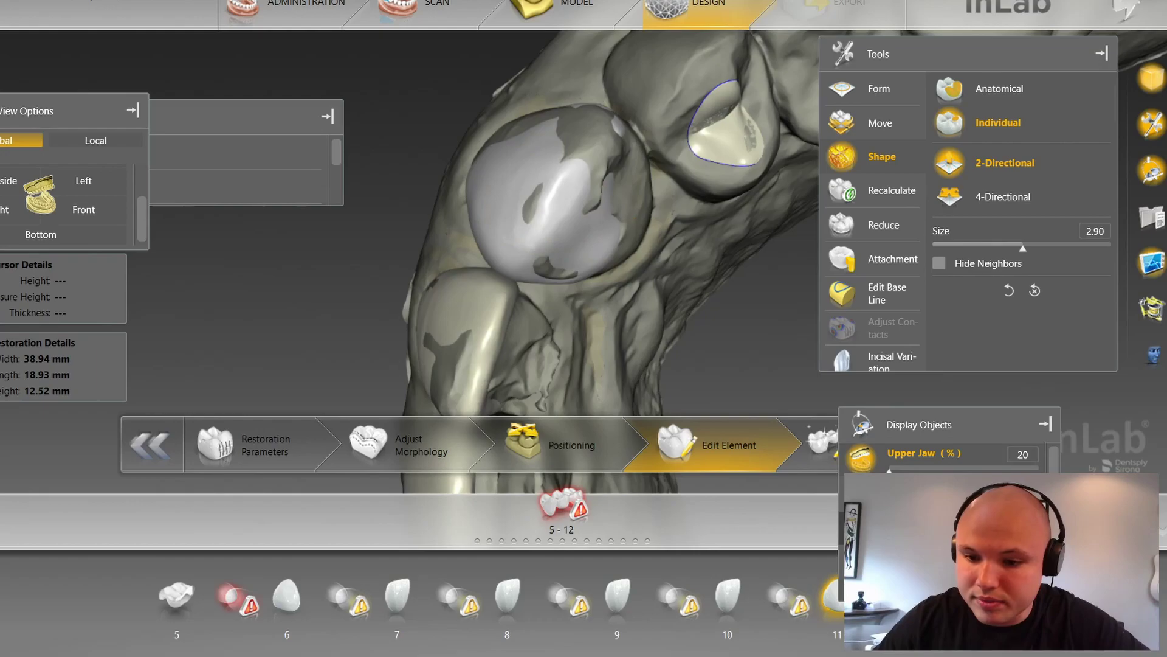
Step: Toggle the surrounding jaw display and orbit the zoomed-out arch to a new angle
click(924, 528)
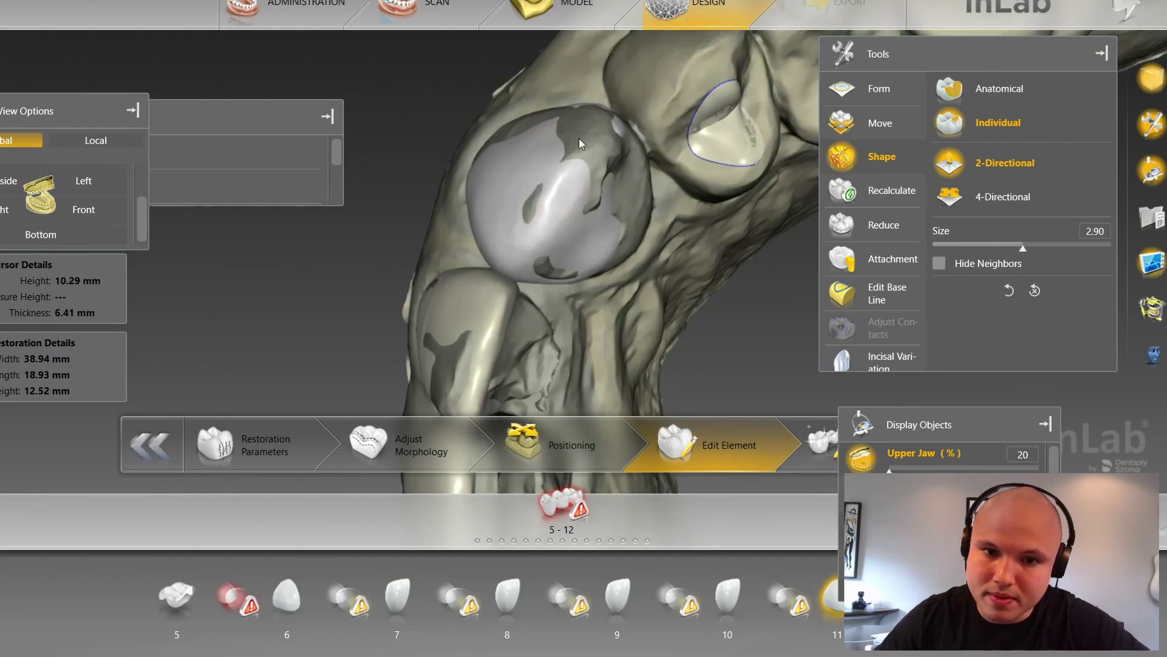
click(924, 528)
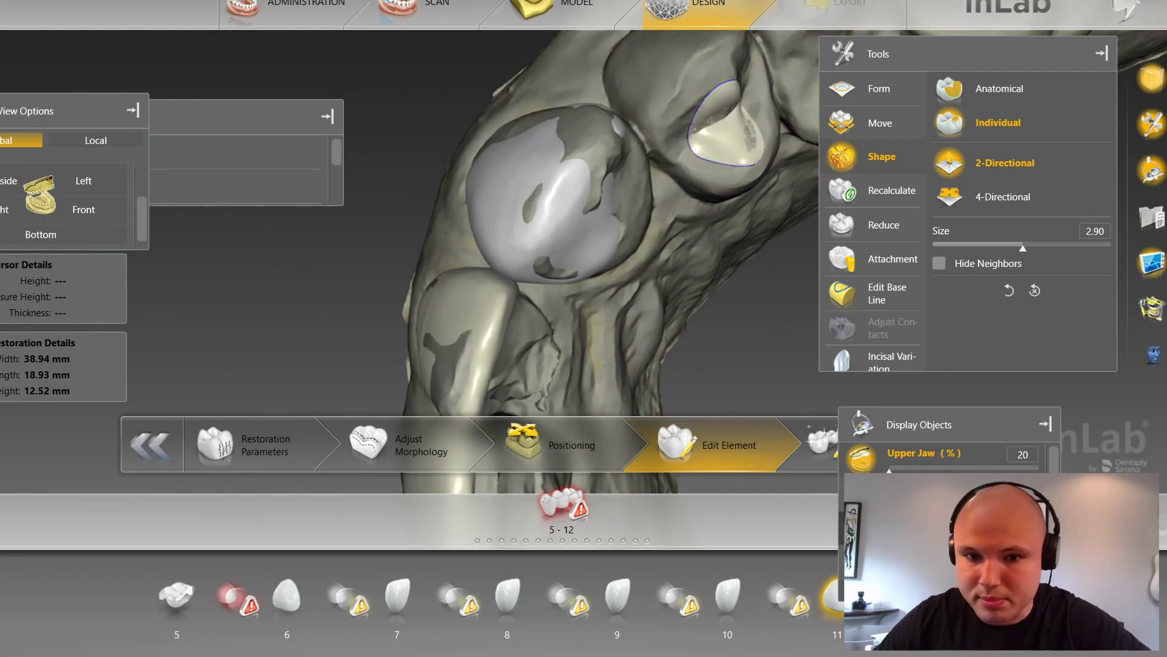
drag(741, 298, 793, 326)
scroll(699, 157, up, 3)
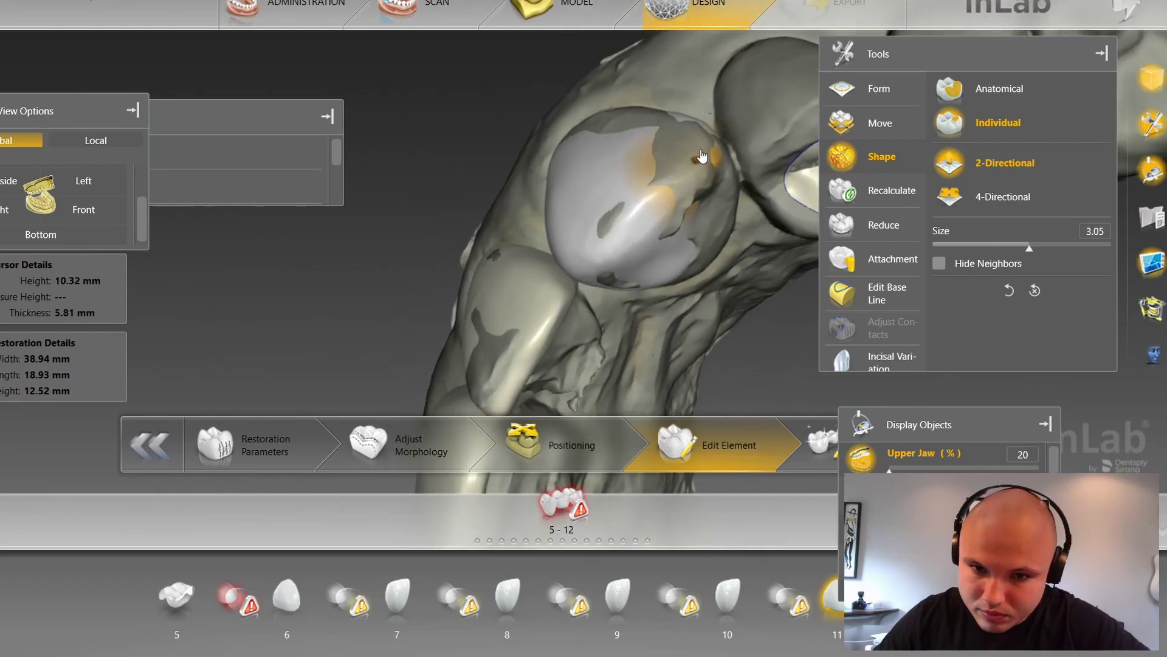
scroll(731, 327, down, 3)
drag(731, 327, 709, 382)
Step: Build out the tooth 11 crown's lower side over the grey patch at size 3.53
click(119, 211)
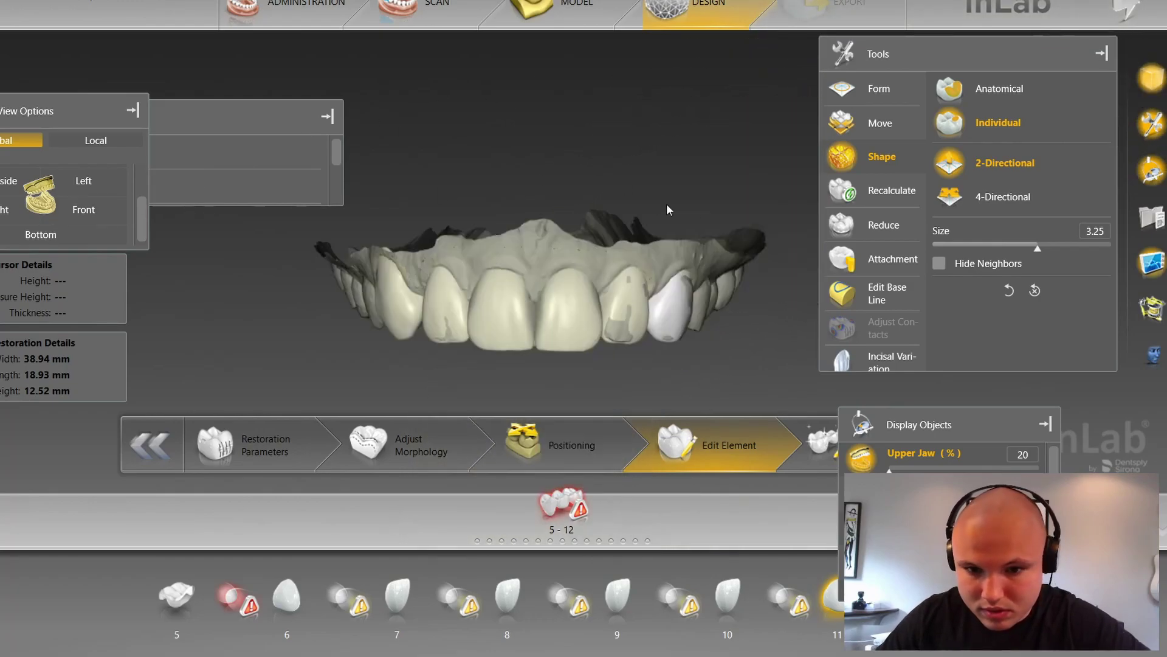
scroll(723, 289, up, 3)
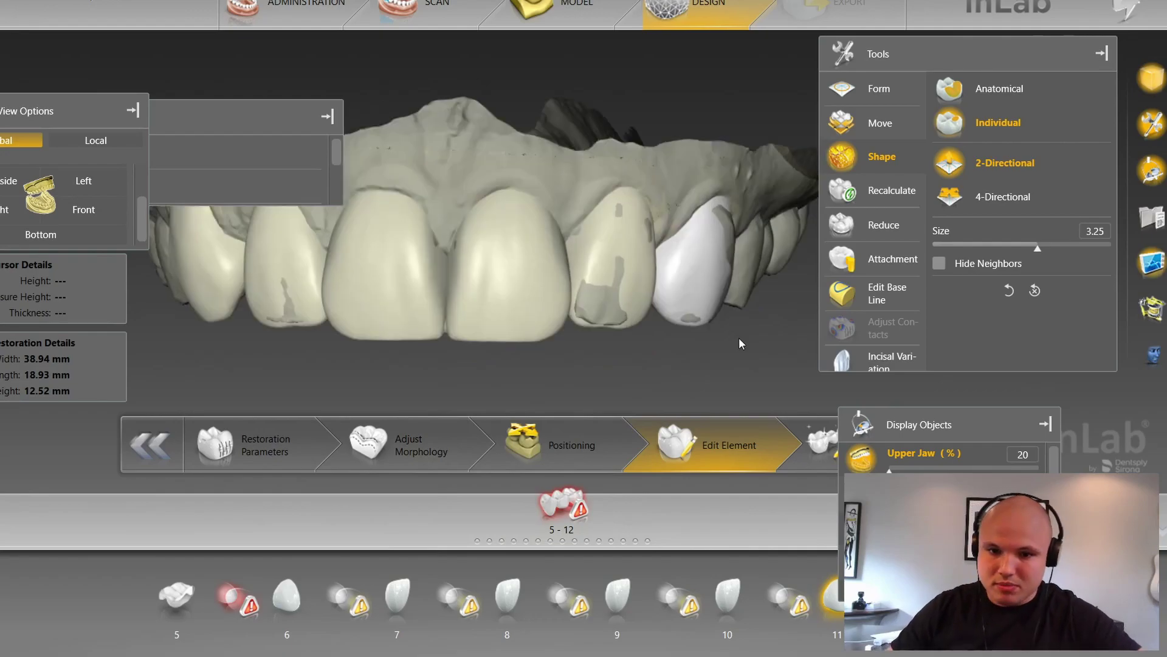
scroll(748, 346, up, 3)
ctrl+scroll(702, 337, down, 4)
ctrl+scroll(702, 336, up, 2)
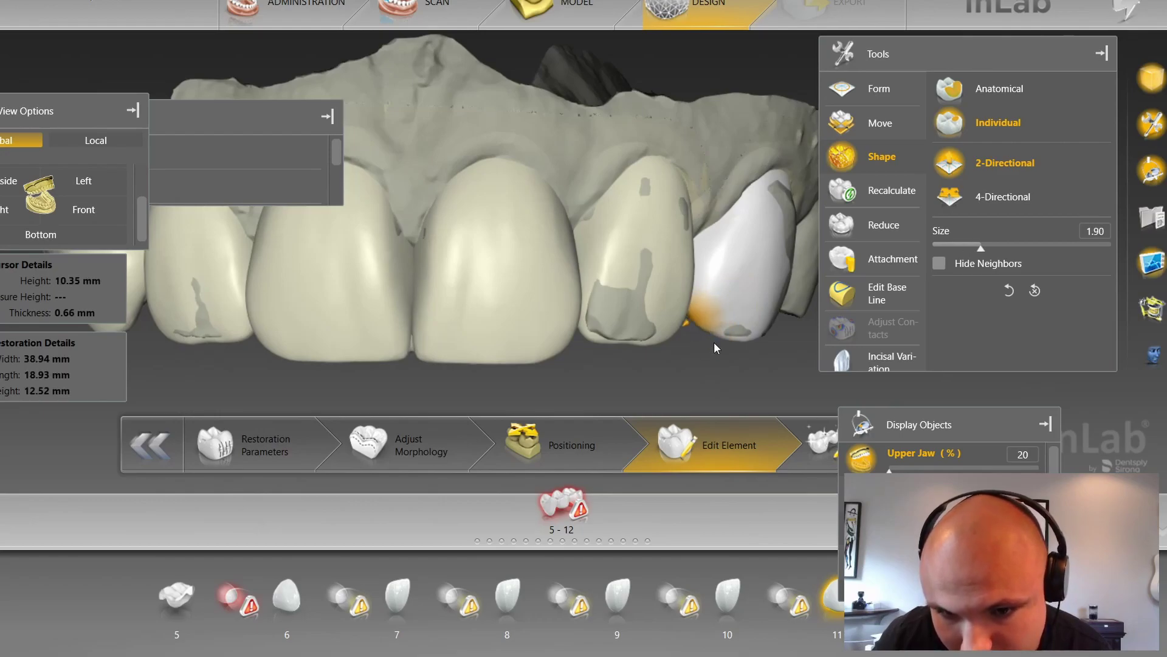
right_drag(776, 334, 710, 329)
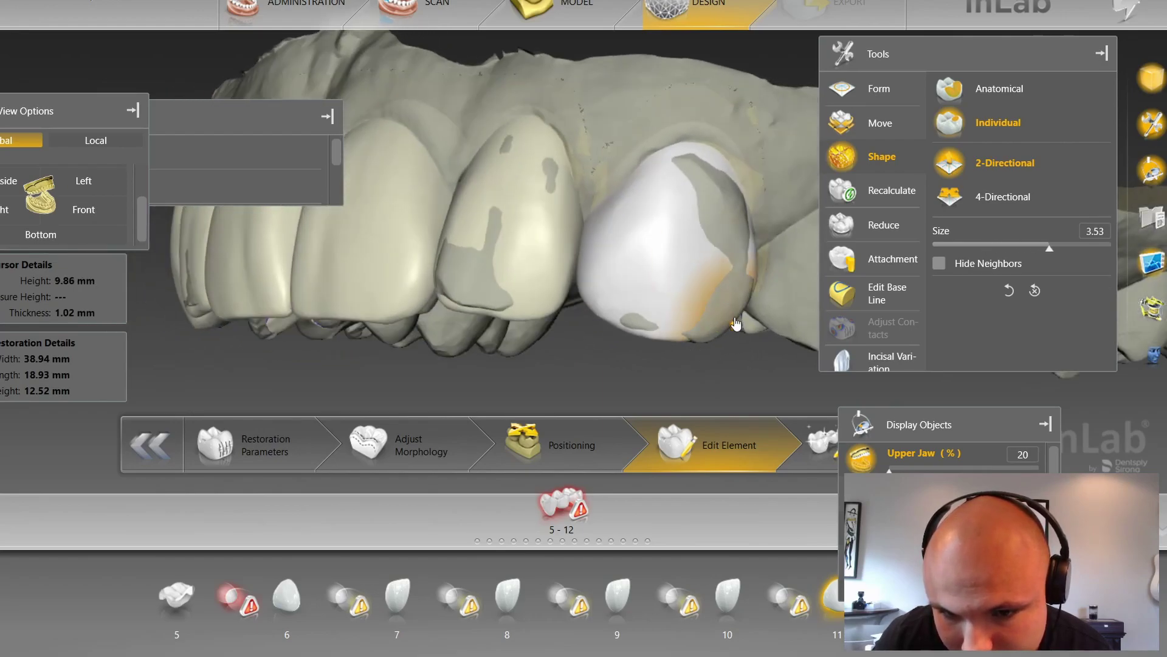
drag(738, 322, 741, 332)
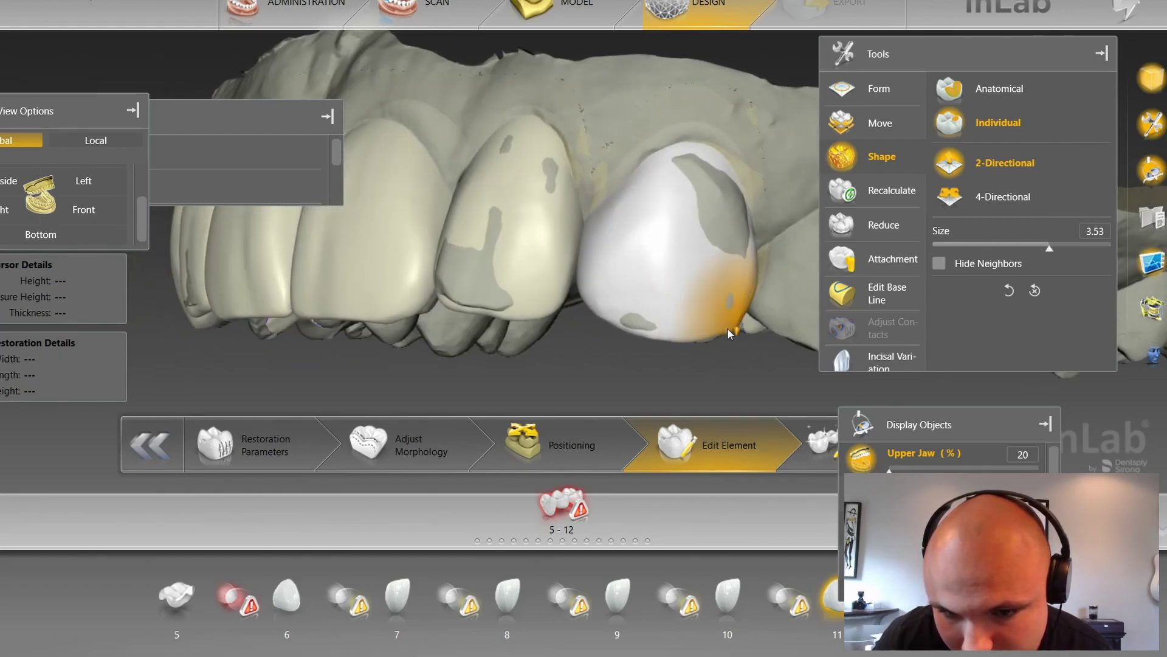
Step: Return to a near-frontal view and switch to Form > Smooth
mouse_move(690, 359)
right_down()
mouse_move(682, 329)
mouse_move(640, 317)
mouse_move(635, 250)
right_up()
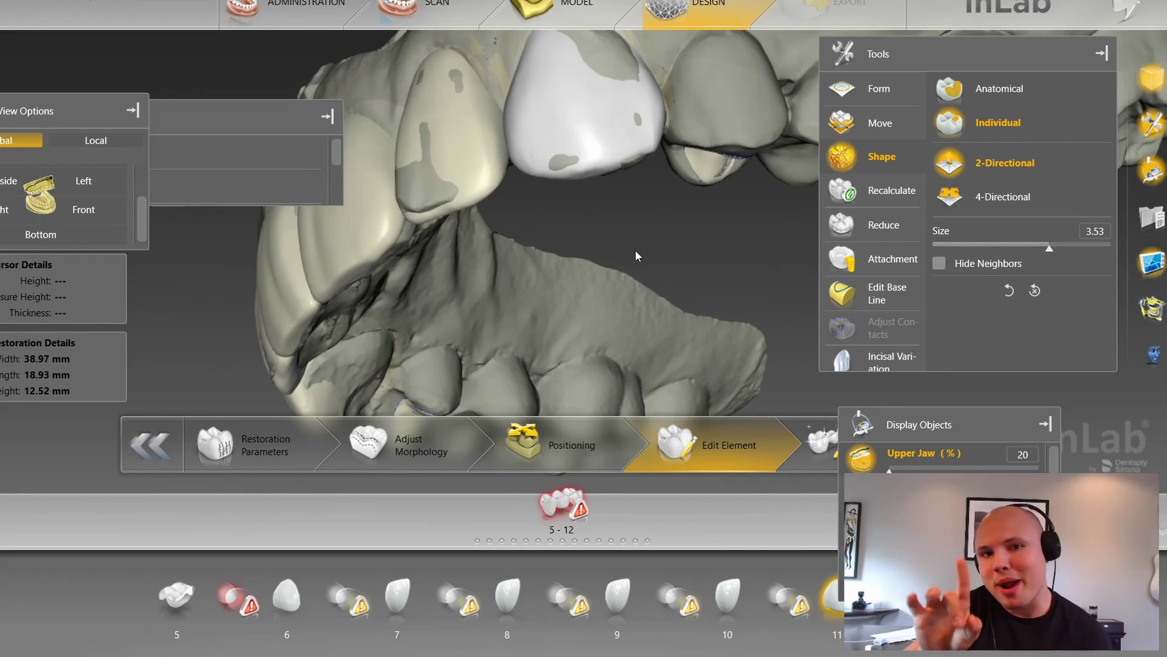
right_drag(635, 256, 739, 320)
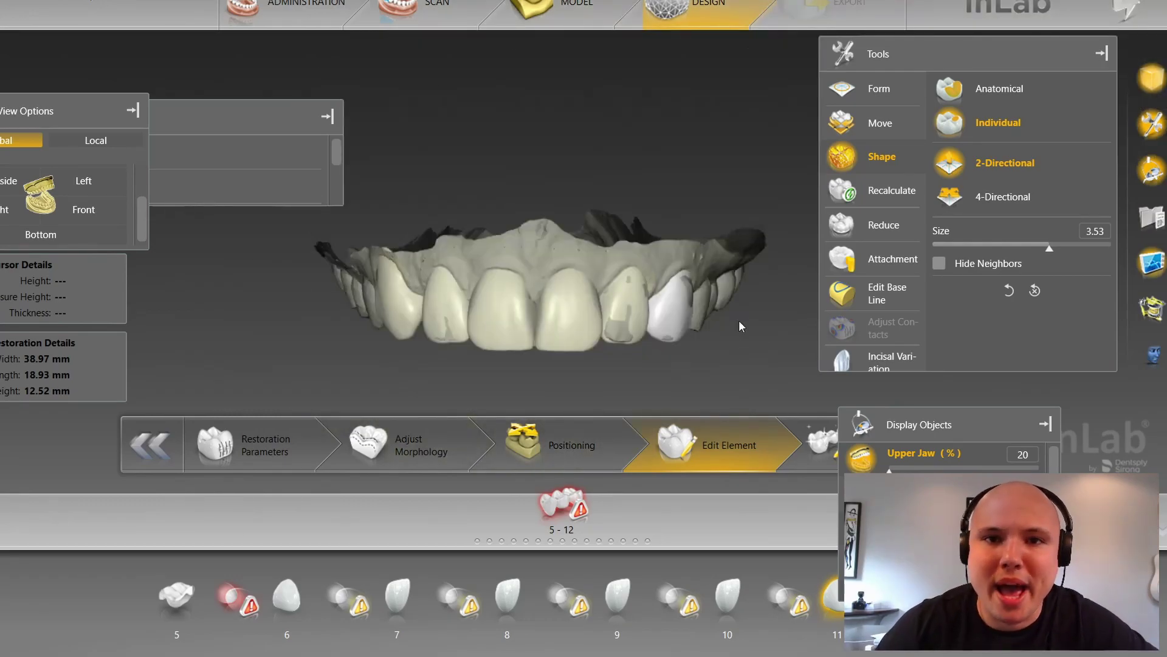
scroll(738, 315, up, 6)
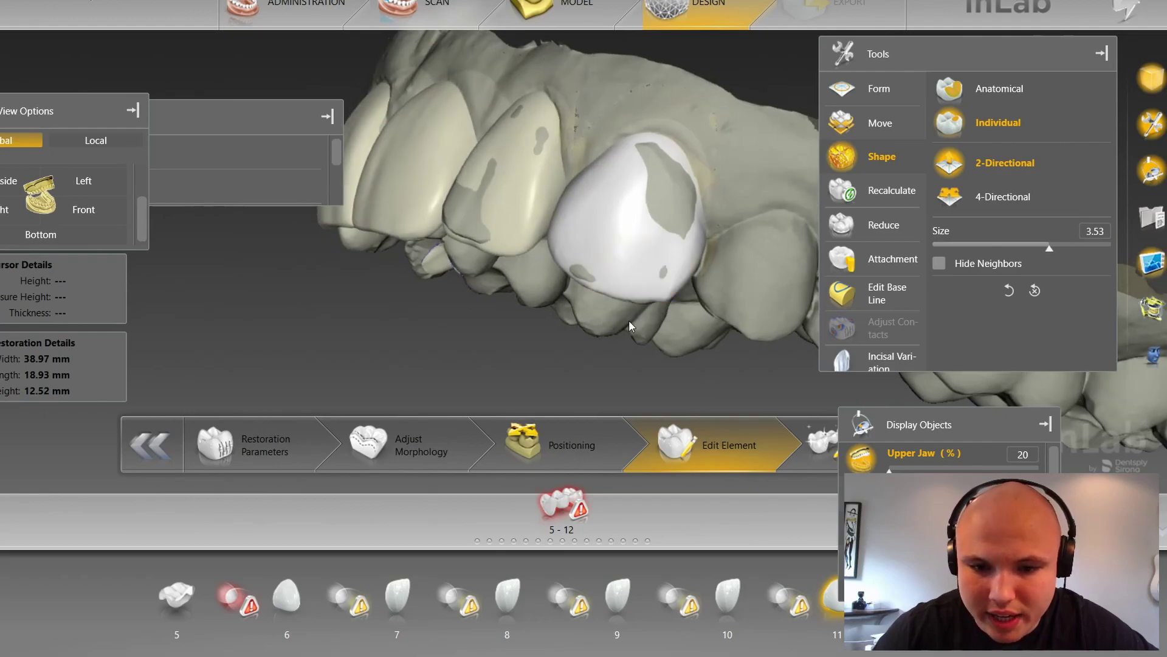
right_click(628, 319)
click(695, 338)
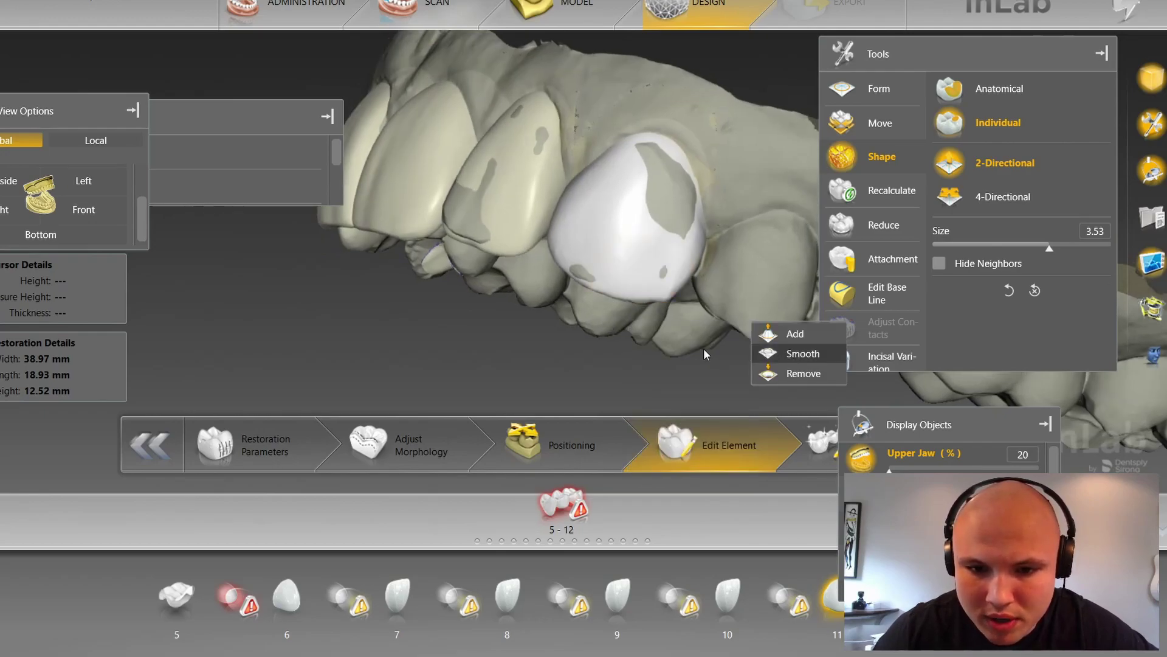
Step: Return to the frontal arch view and make the upper jaw fully opaque
scroll(702, 347, up, 5)
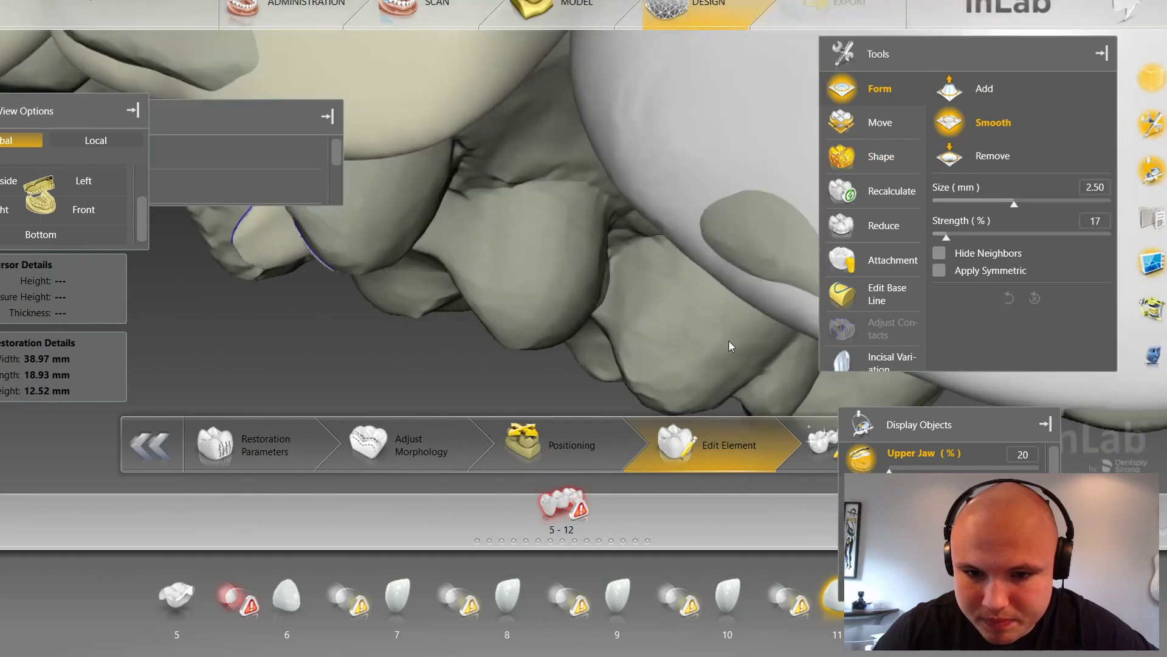
scroll(725, 342, down, 3)
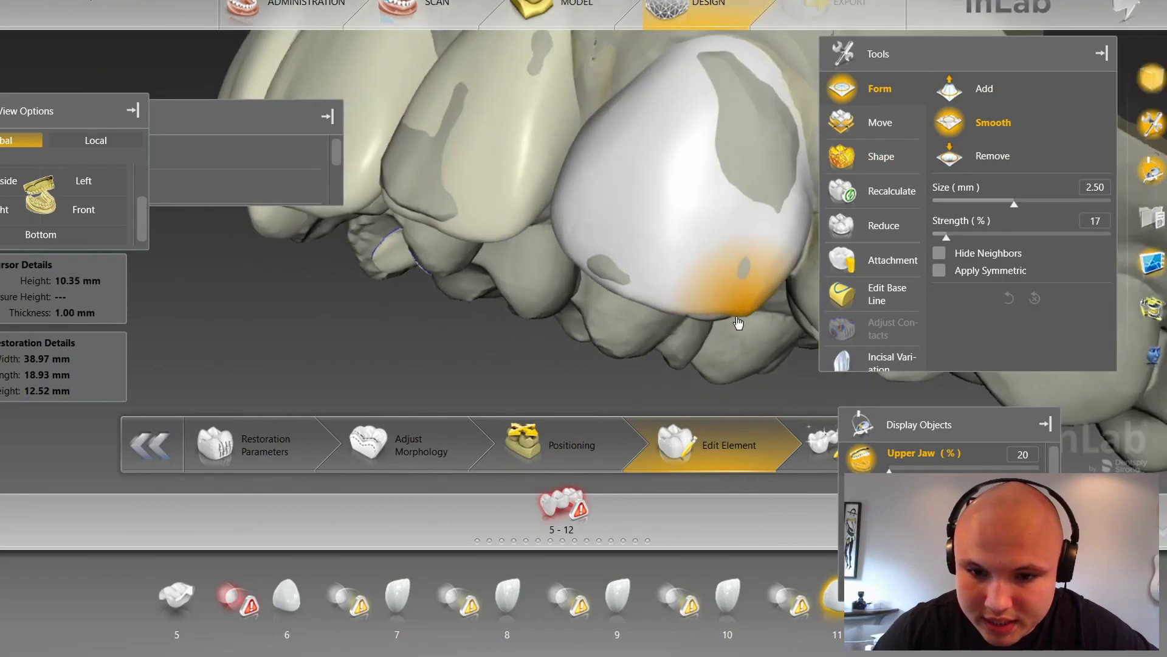
scroll(742, 316, down, 3)
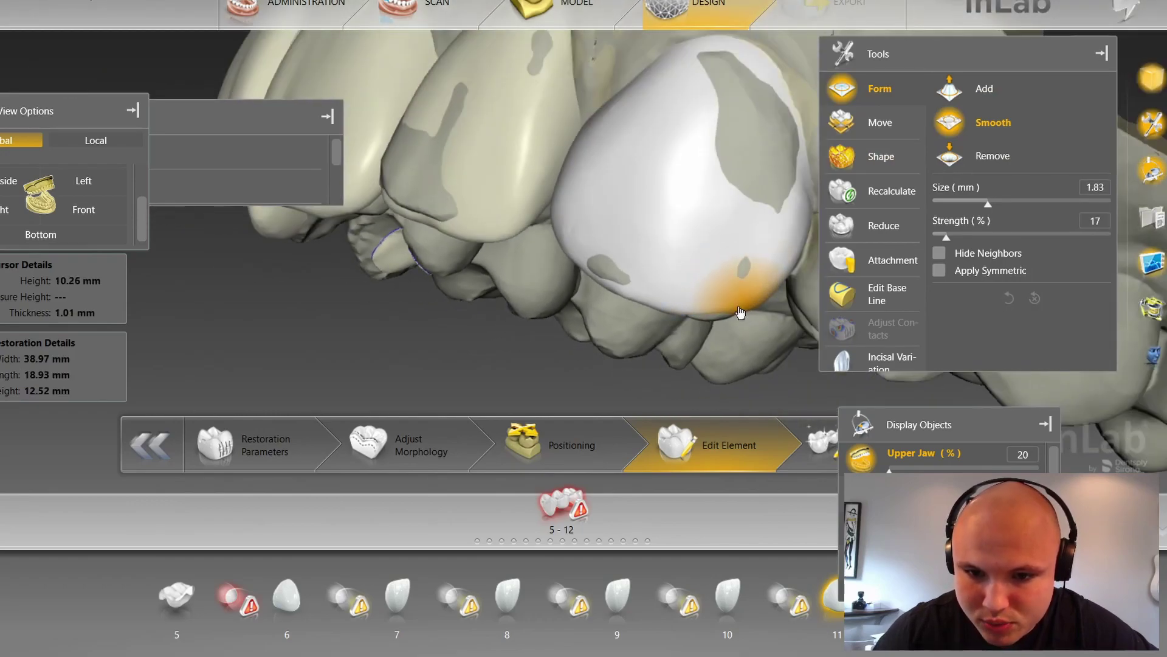
click(85, 213)
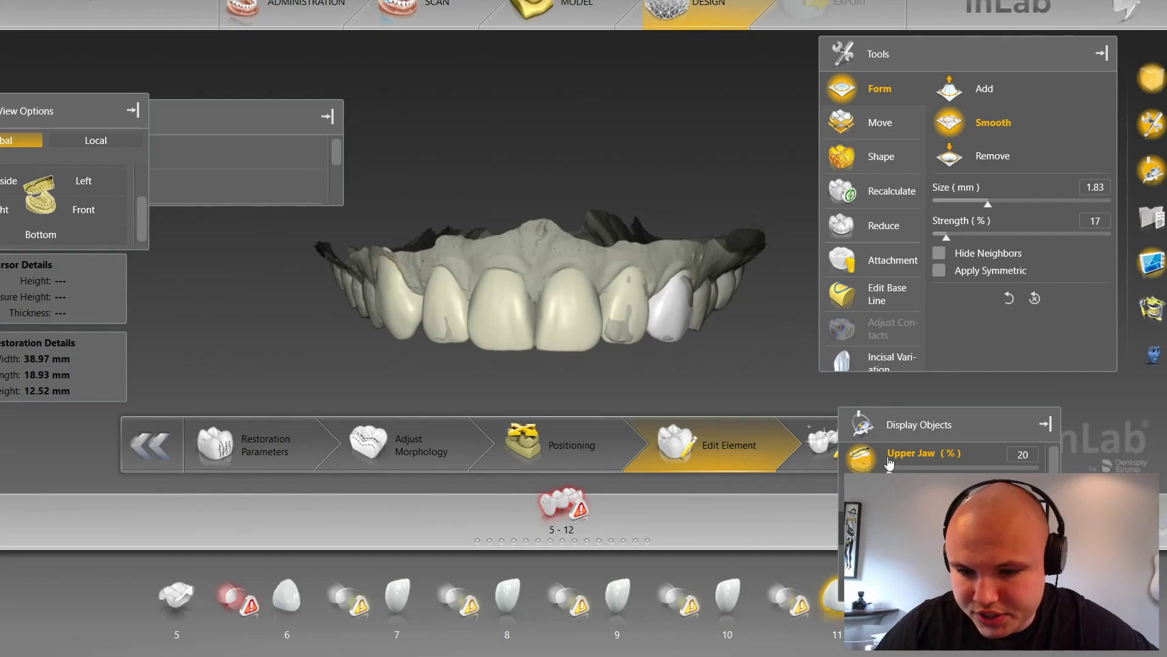
drag(889, 470, 1040, 472)
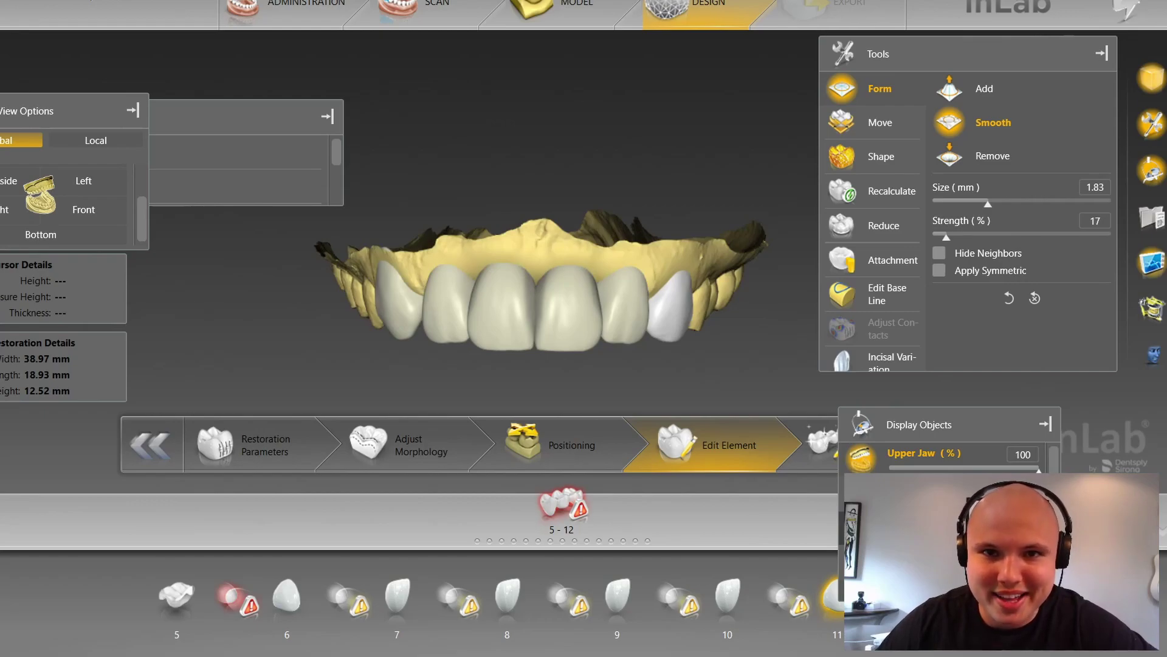
Step: Smooth the tooth 11 crown at 2.28 mm size and 17% strength from an oblique view
right_drag(772, 305, 725, 333)
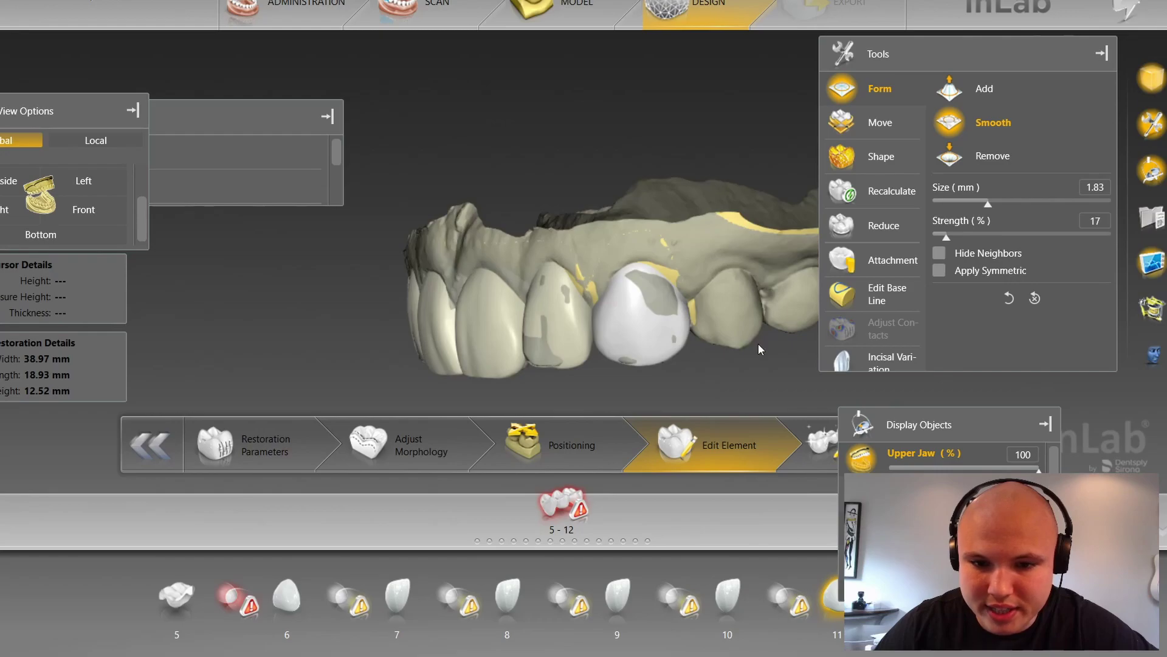
click(786, 366)
click(645, 332)
click(664, 342)
mouse_move(710, 147)
right_down()
mouse_move(633, 123)
mouse_move(632, 146)
mouse_move(644, 129)
mouse_move(725, 155)
right_up()
scroll(663, 147, up, 4)
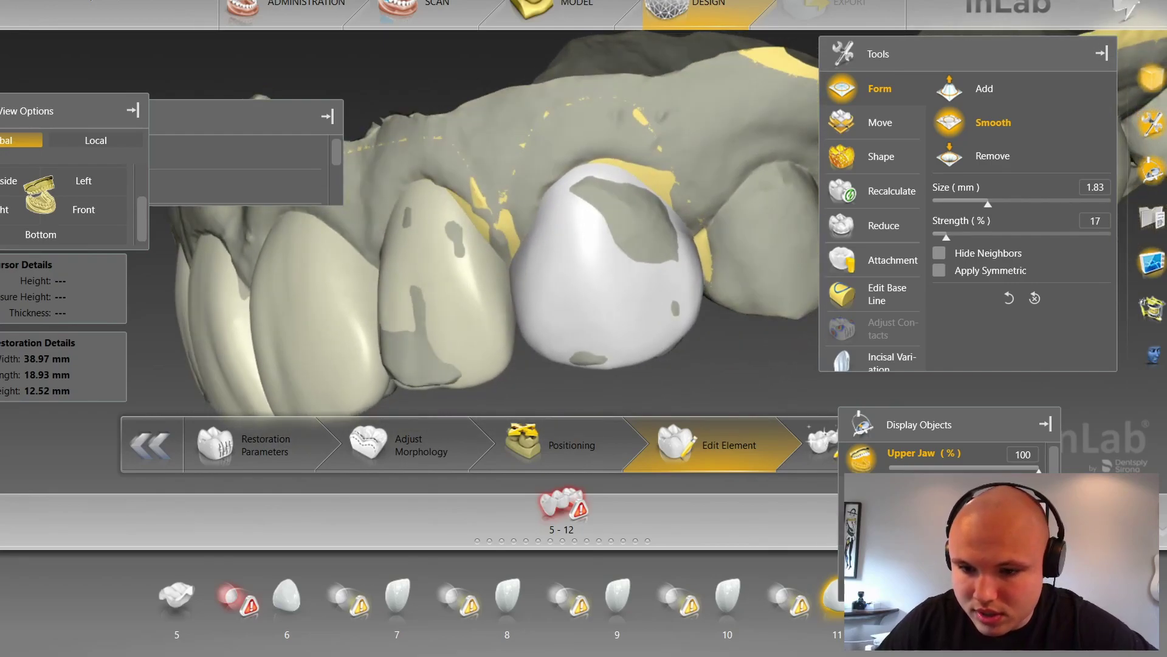
Step: Check the crown with the upper jaw hidden, then restore it and overlay the second jaw scan
right_drag(785, 328, 760, 200)
click(866, 454)
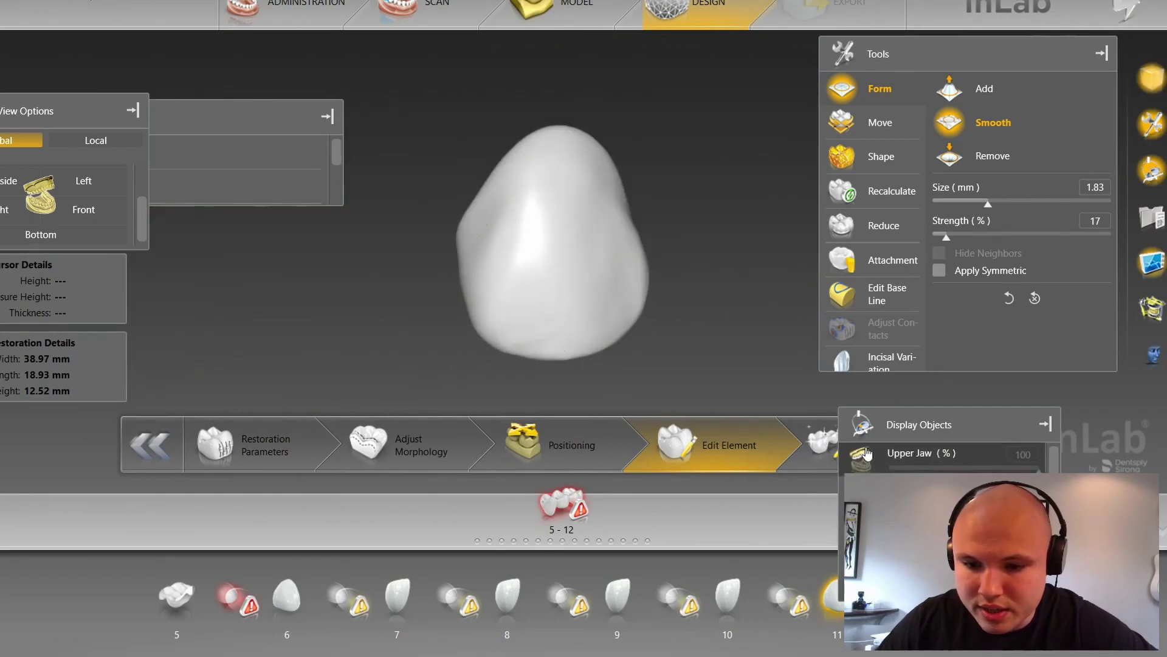
right_drag(732, 261, 779, 242)
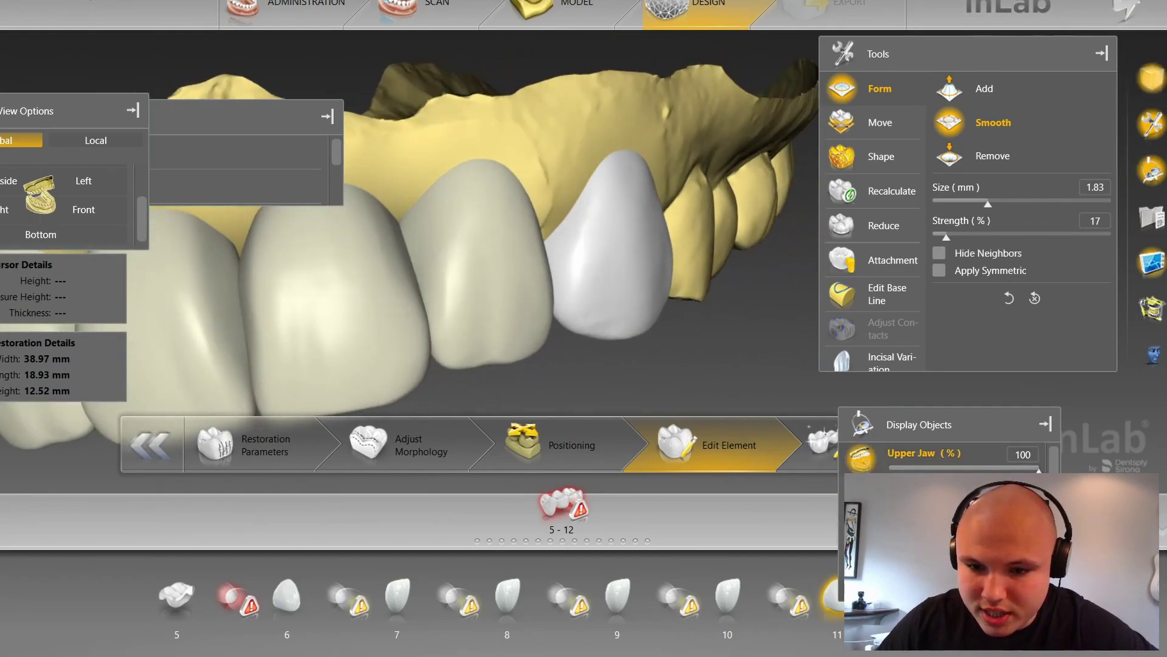
click(864, 526)
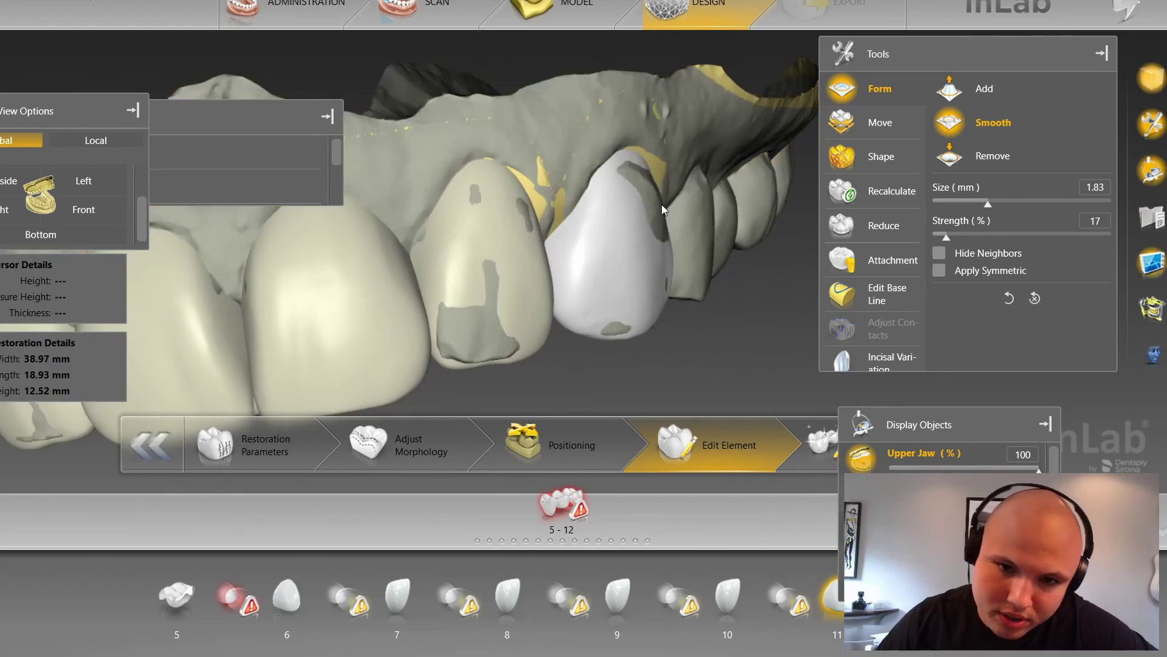
scroll(724, 195, up, 3)
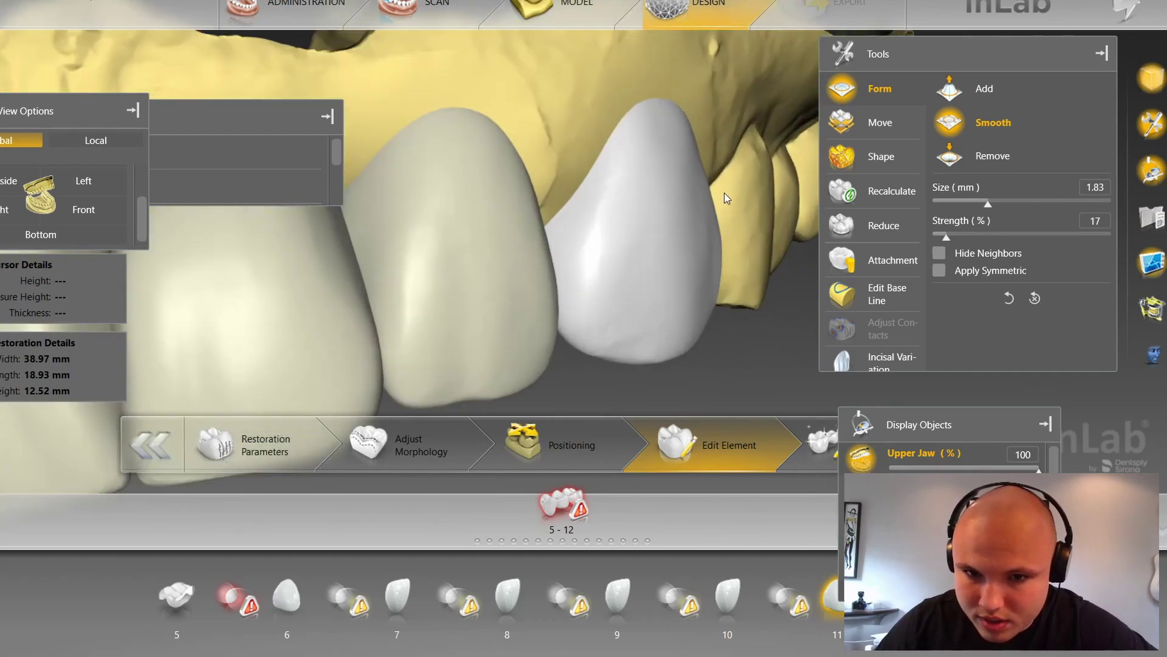
scroll(692, 133, up, 4)
Step: Smooth the crown's upper edge and inspect it with the upper jaw hidden
drag(694, 135, 670, 138)
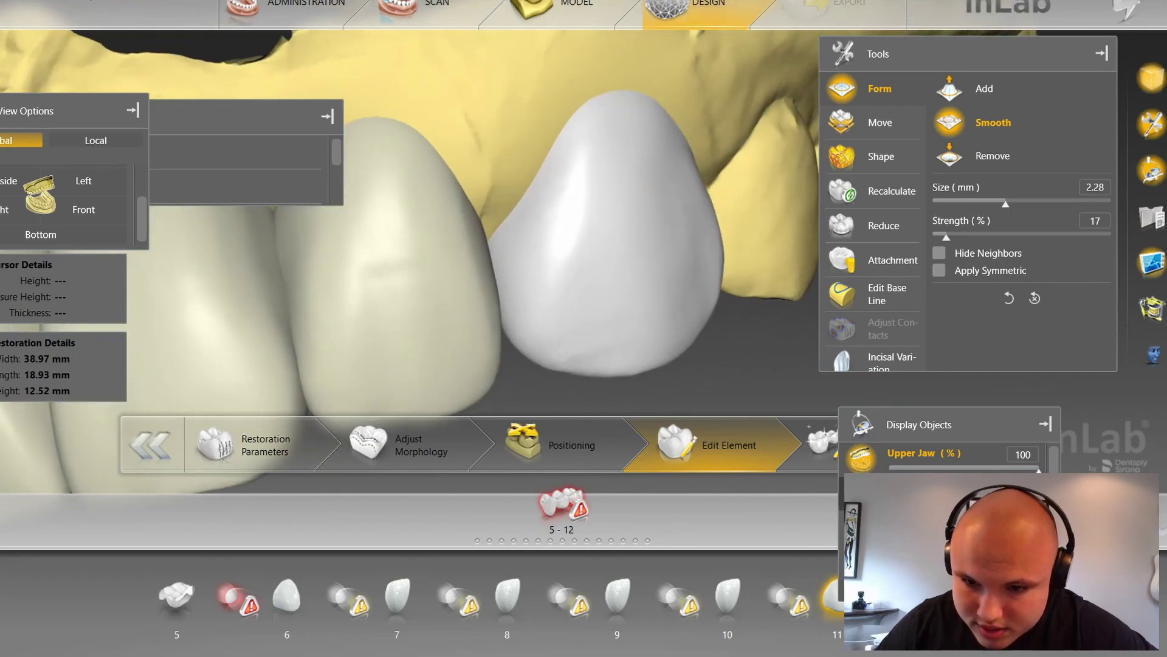
click(864, 527)
click(862, 460)
drag(767, 192, 790, 201)
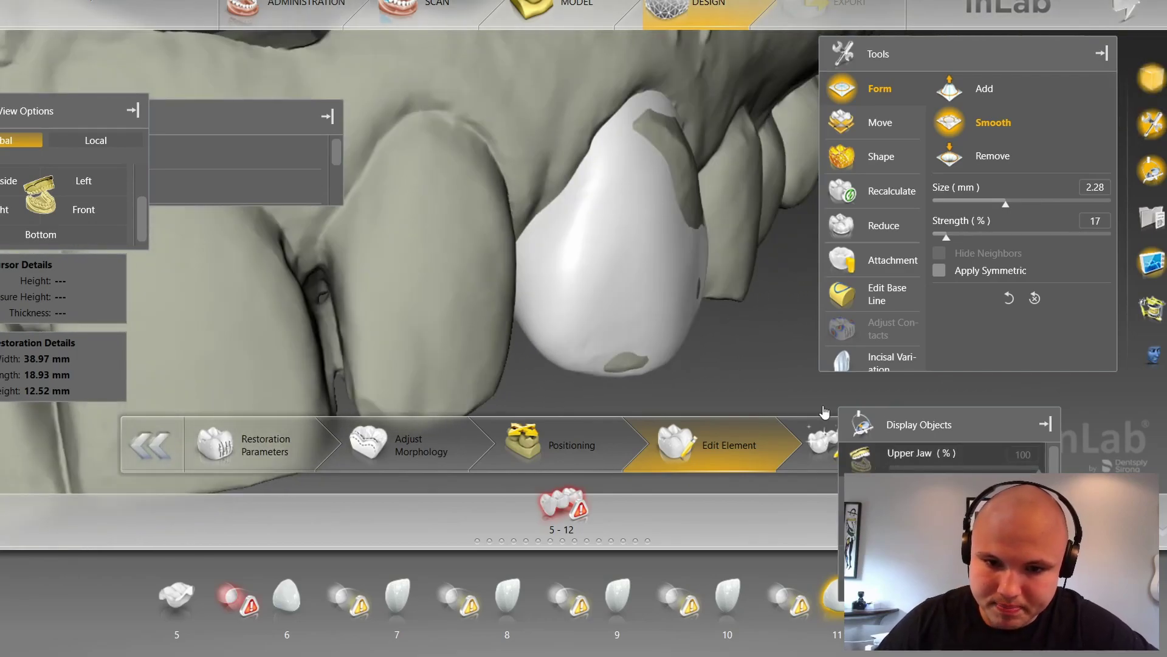
Step: Show the upper jaw again and view the whole arch from the front, zoomed in
click(871, 462)
click(112, 215)
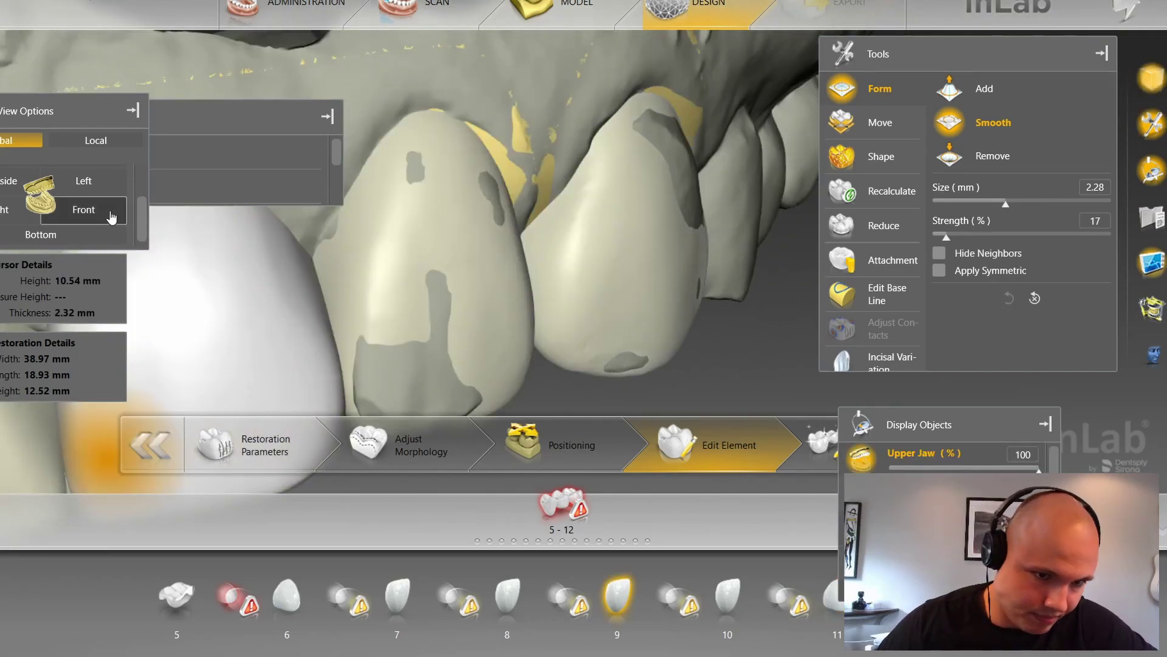
right_drag(694, 357, 697, 349)
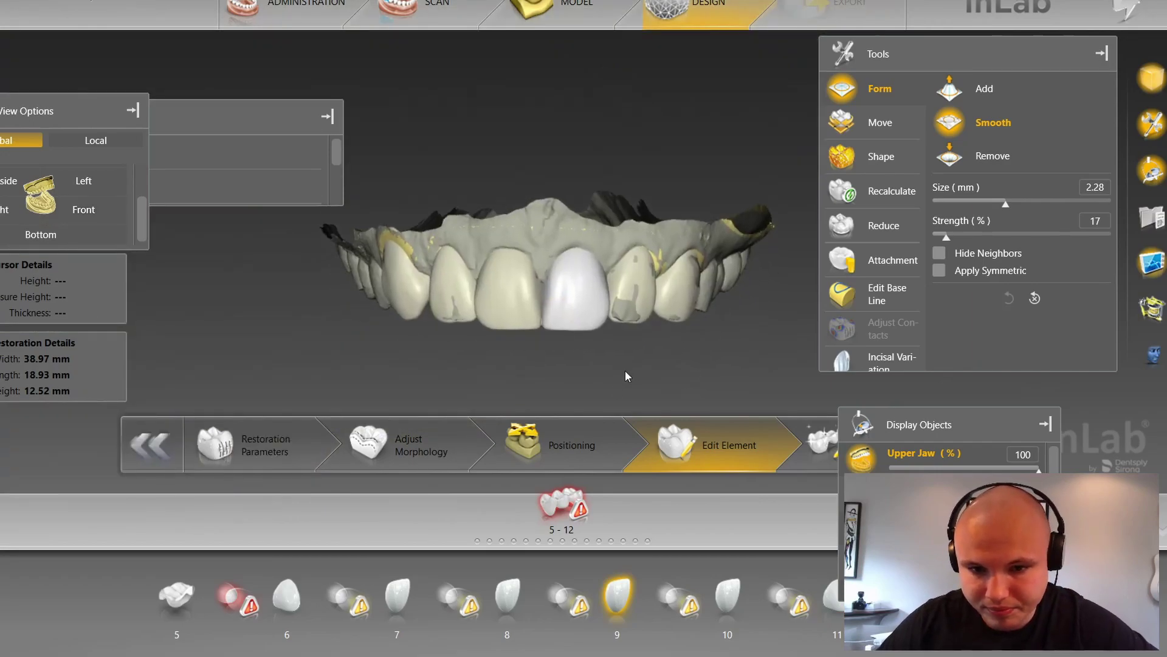
scroll(626, 370, up, 1)
Step: Select the tooth 6 crown and push its left edge inward with Shape Individual at size 3.20
click(389, 302)
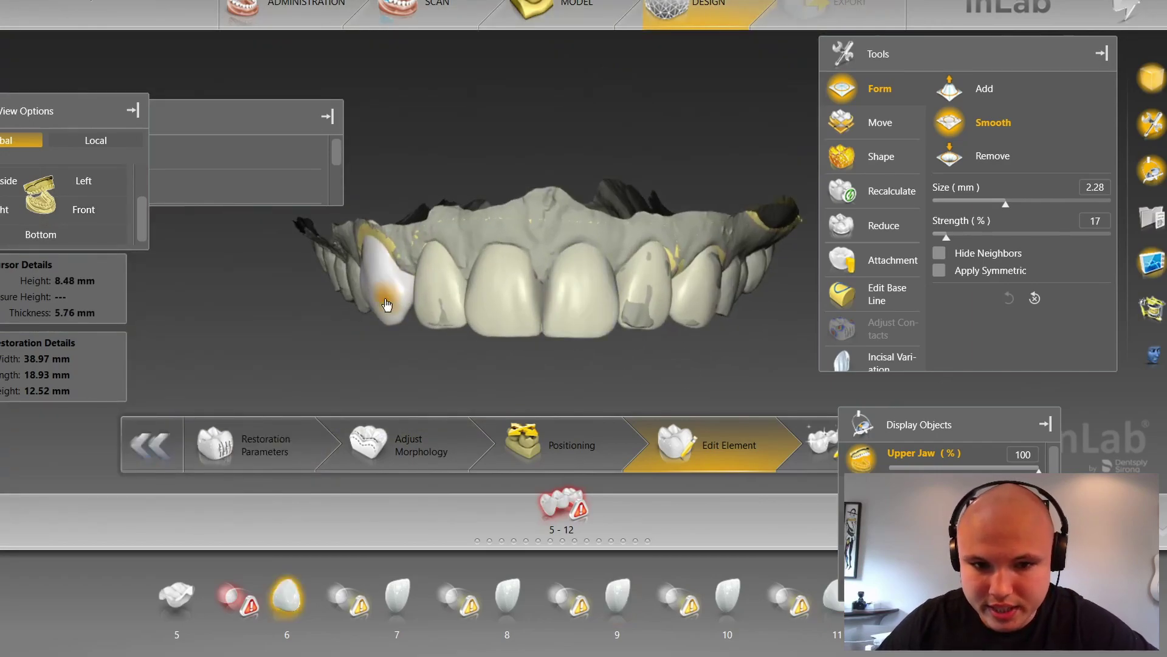
scroll(347, 330, up, 1)
right_drag(339, 340, 450, 310)
scroll(539, 315, up, 5)
scroll(539, 323, down, 1)
scroll(444, 354, up, 2)
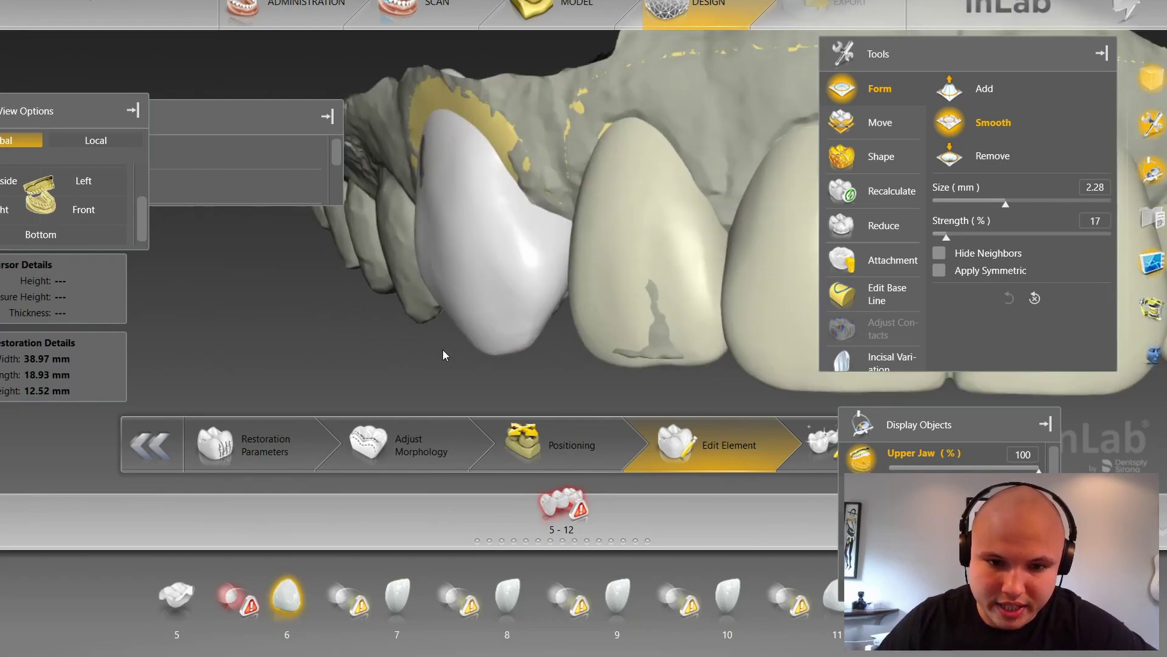
right_click(411, 316)
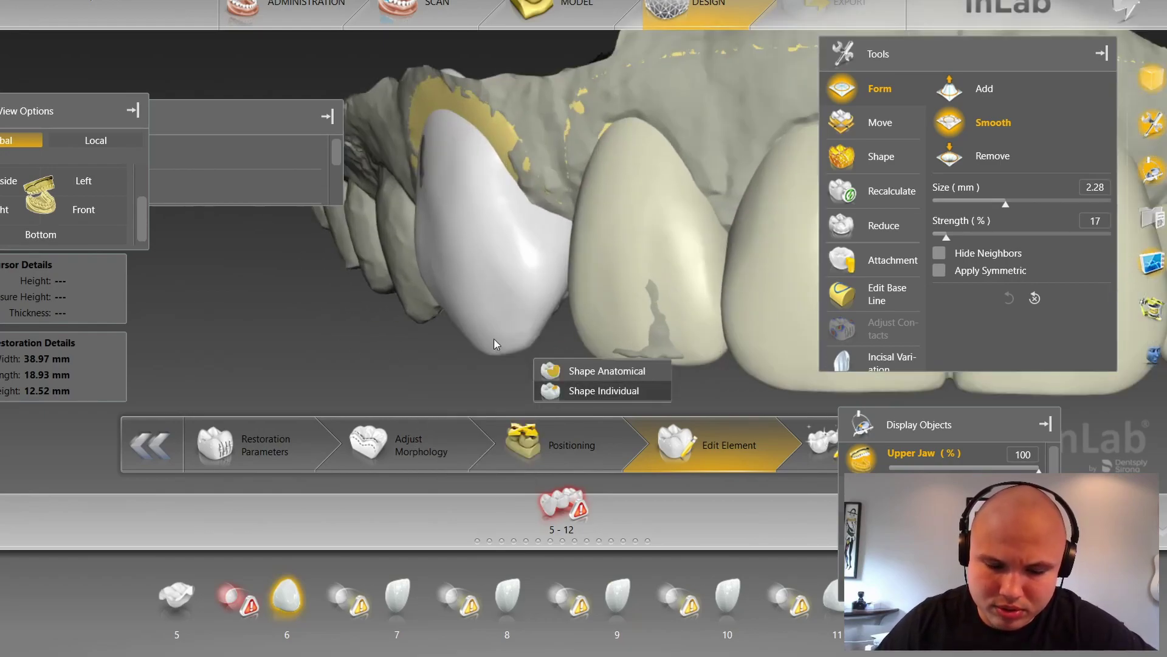
ctrl+scroll(417, 261, up, 3)
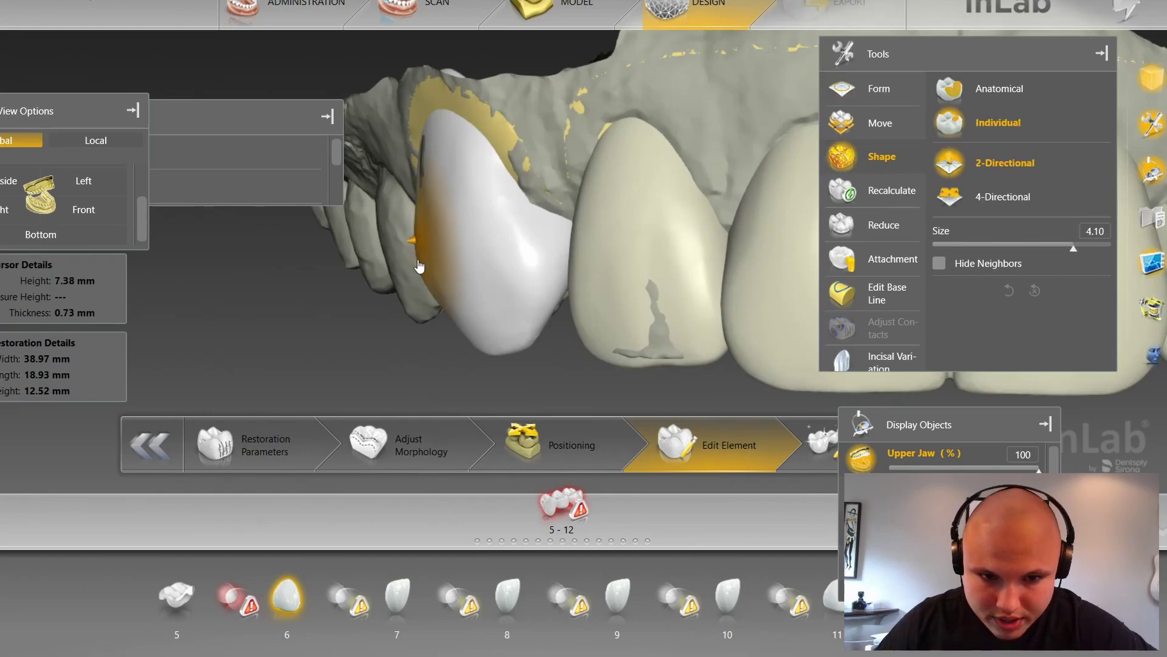
mouse_move(418, 262)
mouse_down()
mouse_move(430, 272)
mouse_move(424, 301)
mouse_move(440, 278)
mouse_up()
Step: Narrow tooth 6 further along its left edge, bringing restoration width to 38.63 mm
click(406, 203)
click(414, 208)
scroll(414, 226, down, 7)
drag(412, 204, 442, 207)
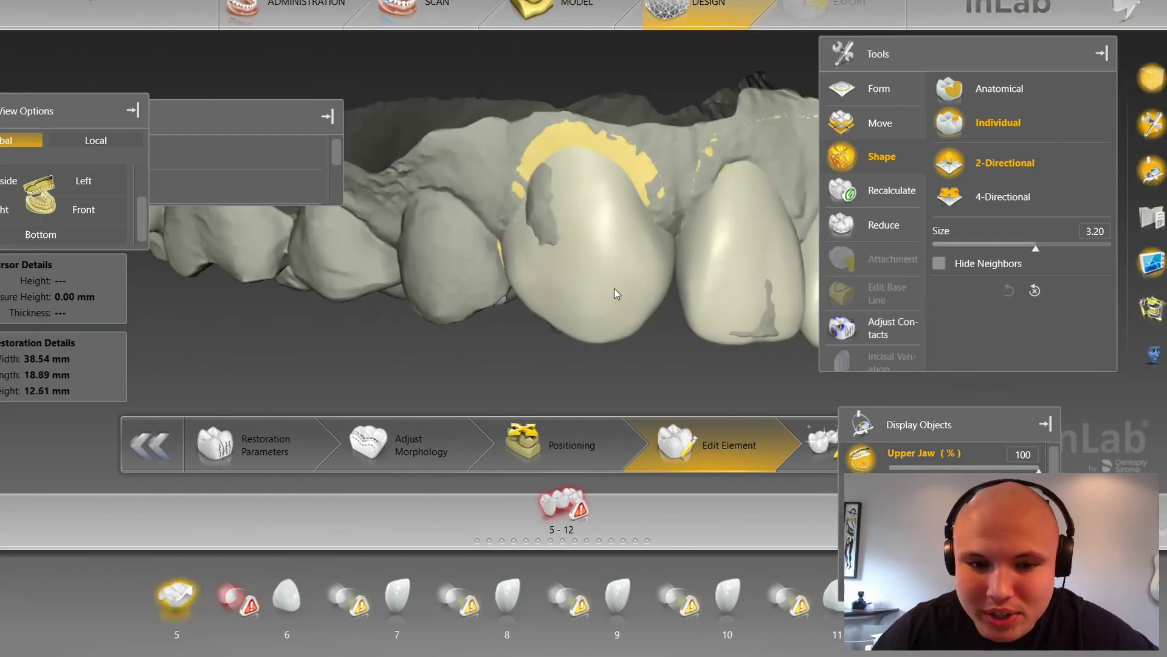
click(616, 293)
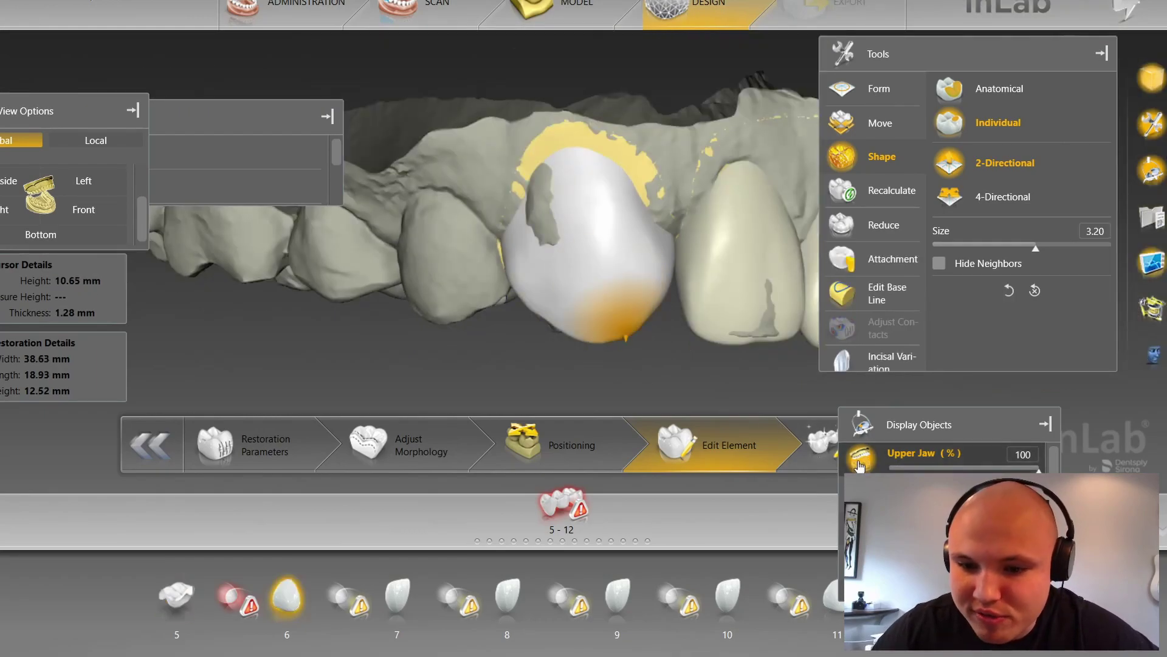
scroll(651, 386, up, 3)
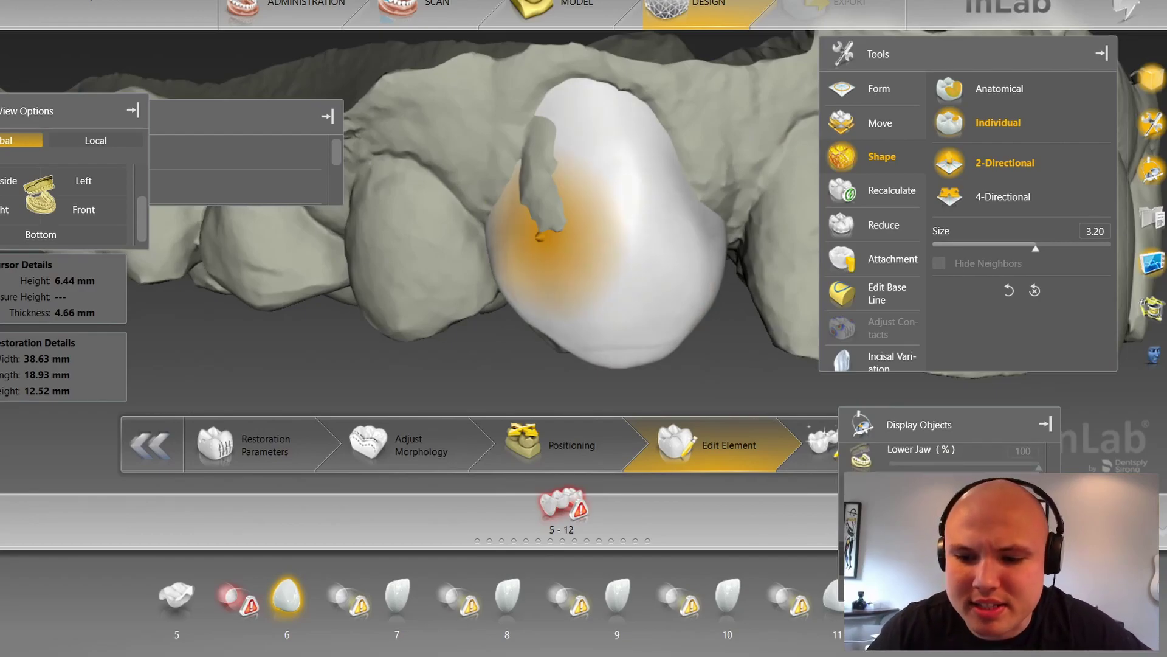
Step: Sculpt the tooth 6 crown's top edge near the gum, giving width 38.71 mm and height 12.49 mm
mouse_move(776, 374)
mouse_down()
mouse_move(743, 370)
mouse_move(561, 265)
mouse_up()
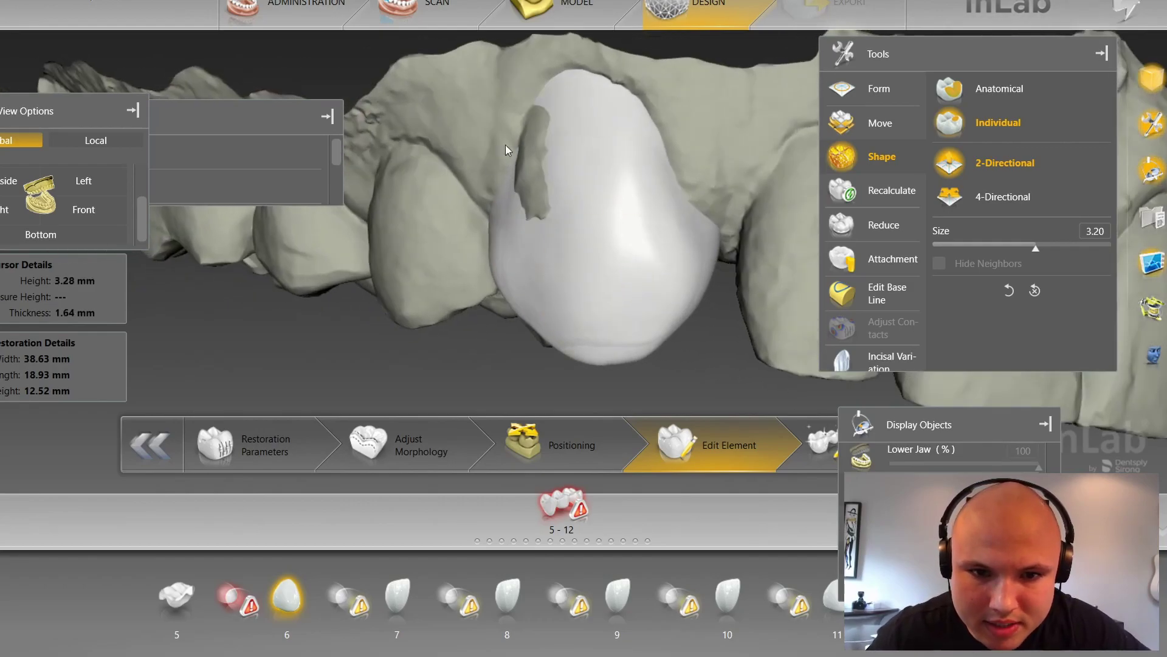
drag(818, 356, 807, 326)
scroll(637, 281, up, 3)
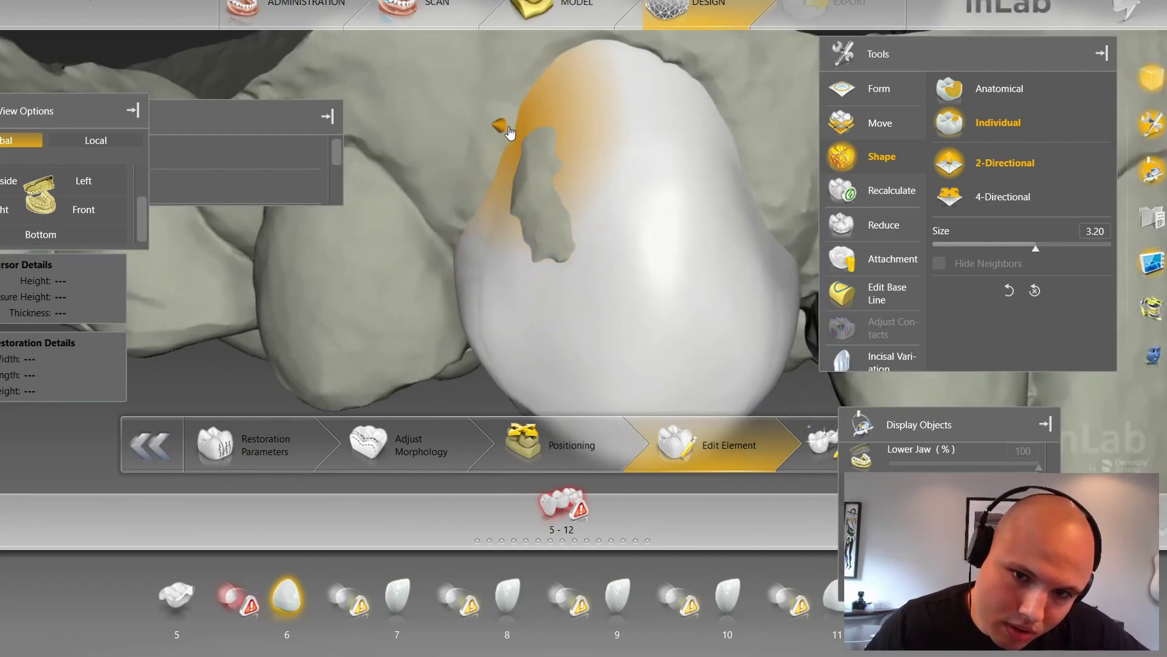
right_drag(472, 132, 478, 181)
drag(606, 103, 608, 118)
right_drag(759, 109, 719, 150)
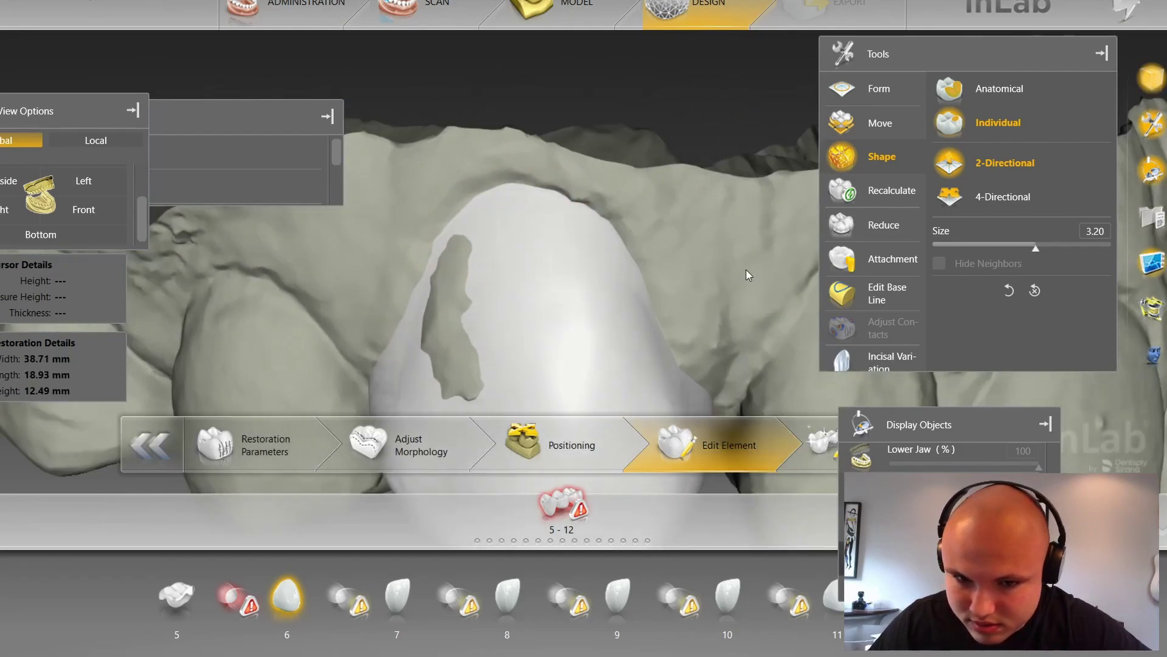
drag(750, 272, 770, 257)
drag(668, 241, 650, 243)
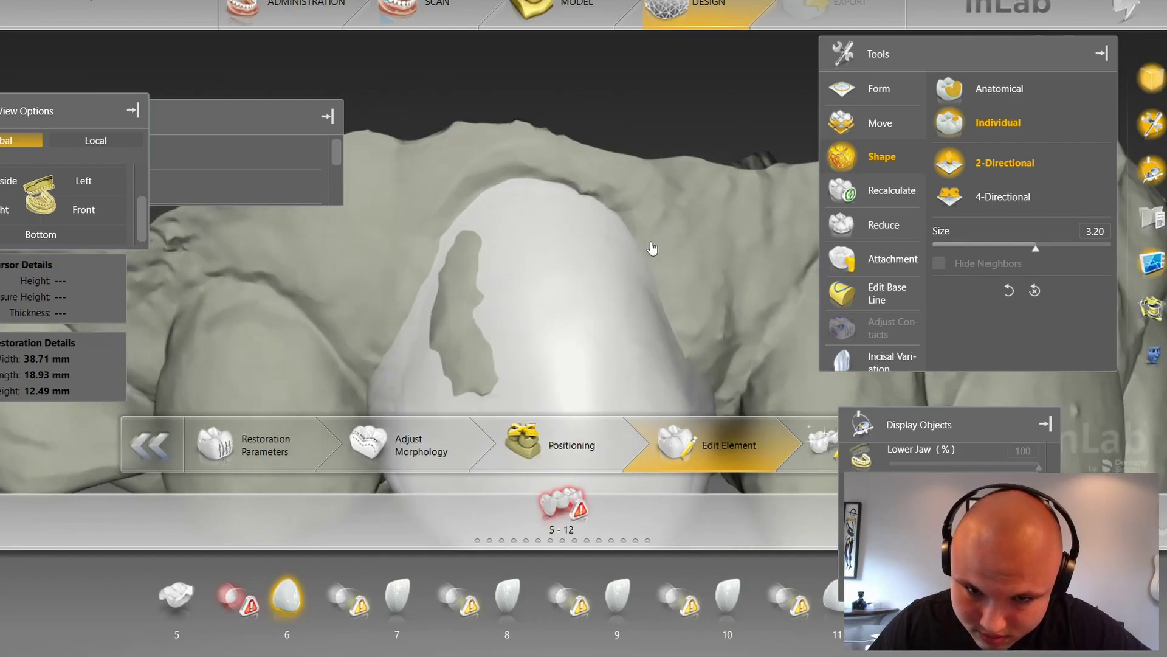
mouse_move(769, 312)
right_down()
mouse_move(720, 199)
mouse_move(668, 189)
mouse_move(633, 308)
mouse_move(604, 255)
mouse_move(539, 255)
right_up()
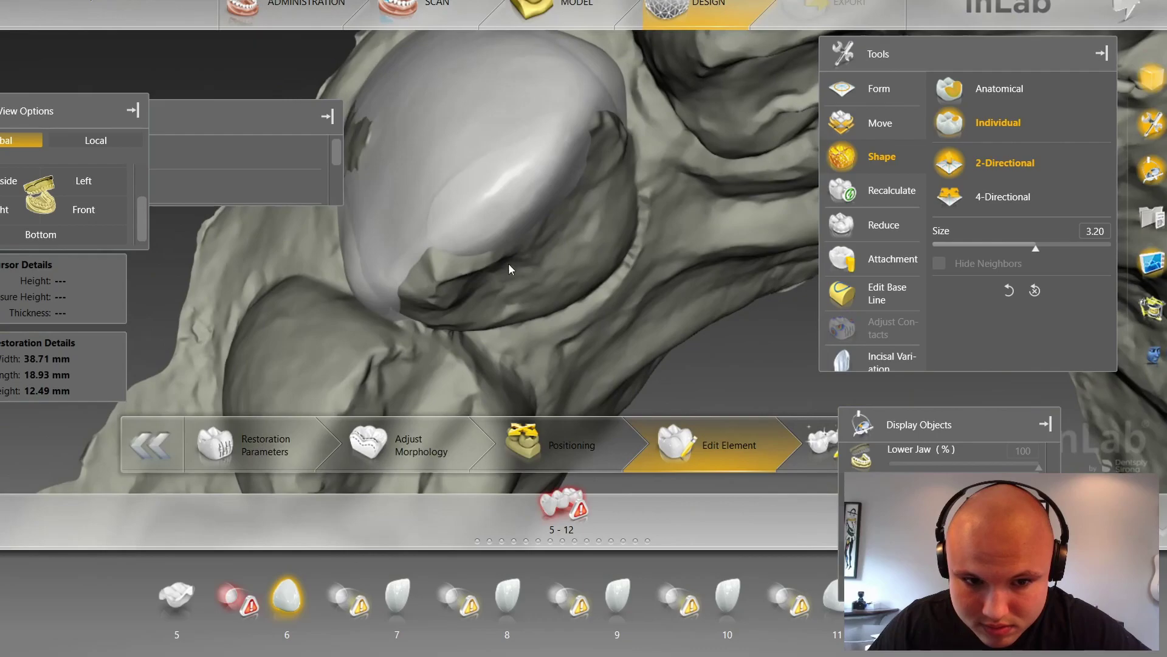
Step: Add material to the tooth 6 crown's lower cusp and sculpt its surface again
drag(431, 296, 442, 326)
mouse_move(471, 335)
right_down()
mouse_move(495, 328)
mouse_move(465, 295)
right_up()
scroll(446, 292, down, 2)
mouse_move(445, 292)
mouse_down()
mouse_move(456, 307)
mouse_move(373, 304)
mouse_move(382, 310)
mouse_up()
mouse_move(417, 339)
right_down()
mouse_move(511, 294)
mouse_move(532, 297)
right_up()
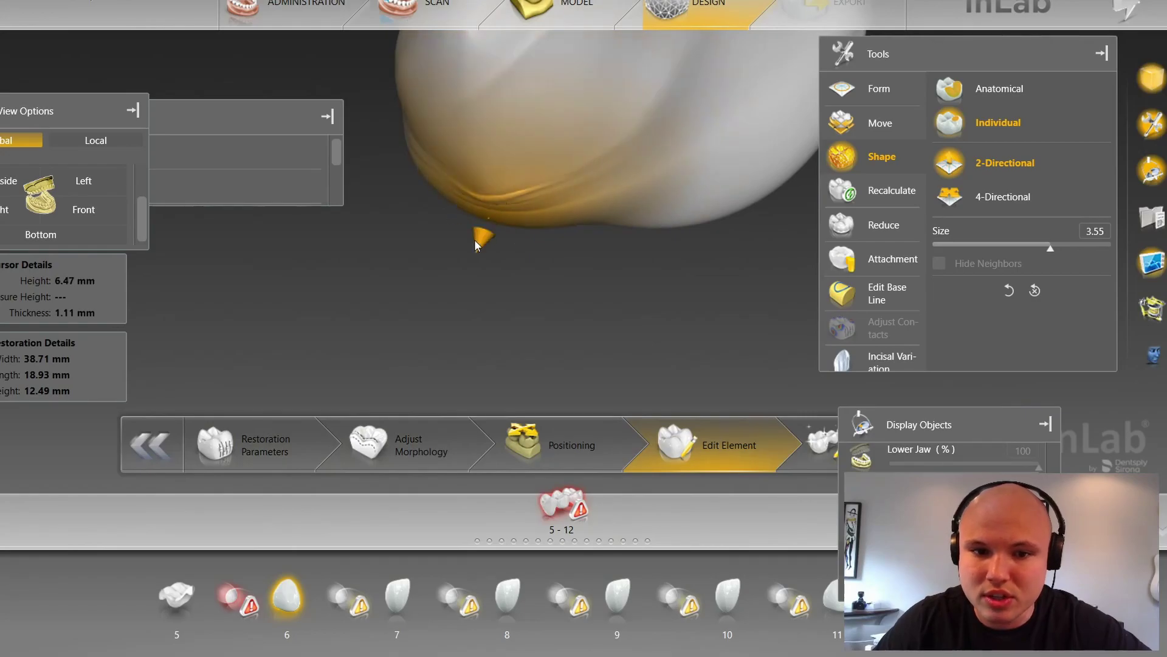
Step: Show the jaw around tooth 6 again and reshape the crown near the contact point
drag(474, 239, 557, 263)
drag(398, 244, 652, 255)
mouse_move(724, 269)
mouse_down()
mouse_move(605, 323)
mouse_move(718, 263)
mouse_up()
click(861, 489)
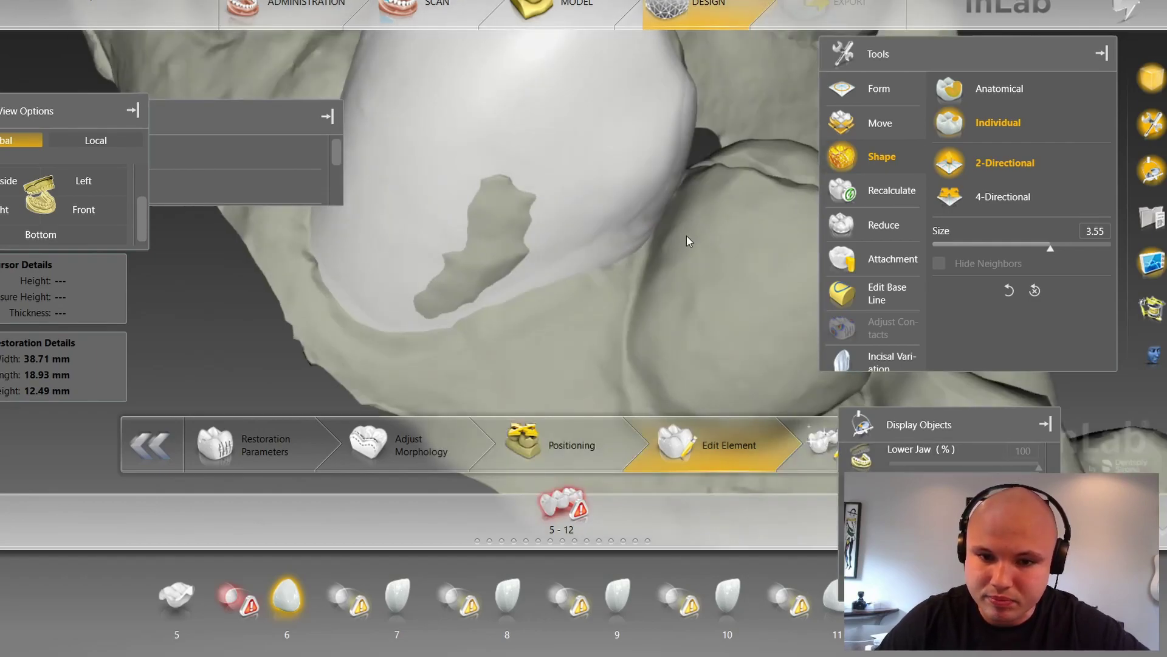
drag(635, 258, 621, 242)
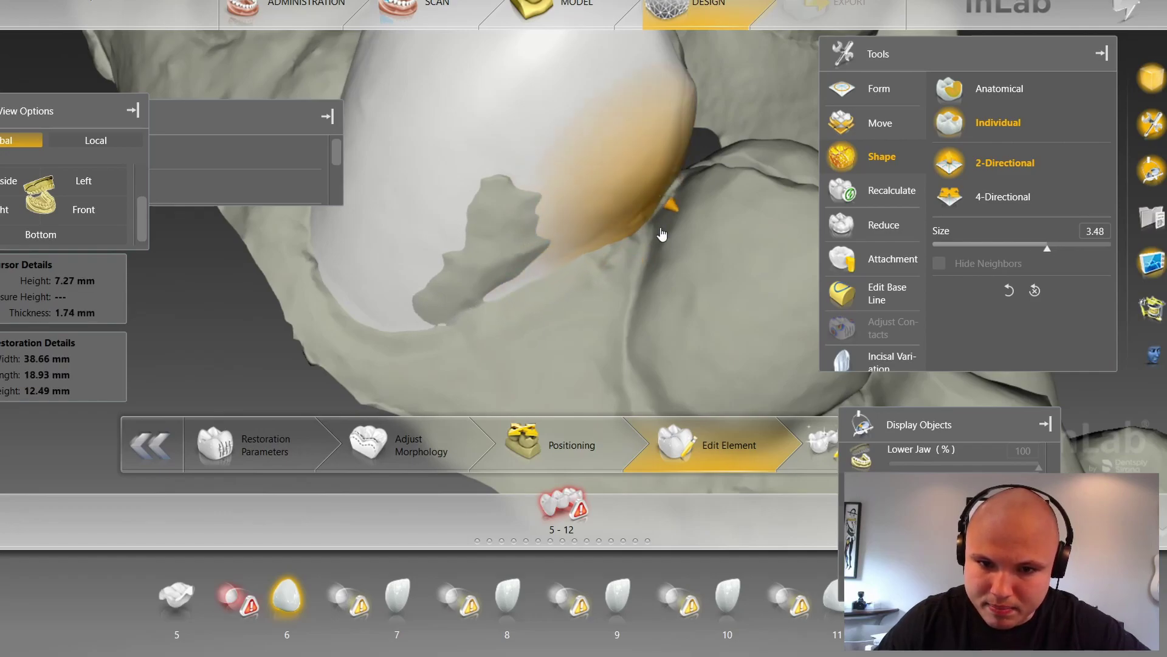
scroll(660, 197, down, 5)
drag(662, 202, 665, 204)
Step: Pull the tooth 6 crown's lower-left edge outward
drag(710, 148, 536, 290)
scroll(558, 269, up, 2)
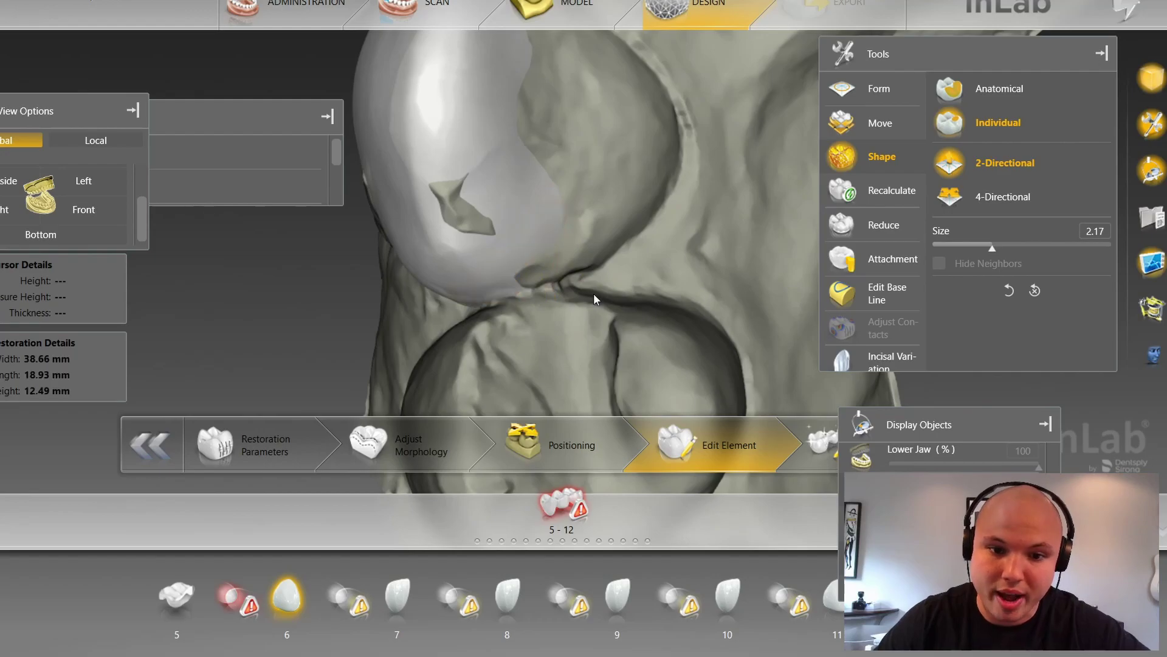
scroll(602, 291, down, 3)
drag(620, 290, 732, 136)
scroll(388, 254, up, 3)
drag(387, 255, 371, 267)
Step: Push the edge back in slightly, leaving 38.70 mm width and 12.46 mm height, then view the front
mouse_move(389, 292)
mouse_down()
mouse_move(487, 368)
mouse_move(426, 277)
mouse_up()
scroll(436, 304, up, 3)
drag(457, 321, 600, 394)
drag(434, 283, 529, 342)
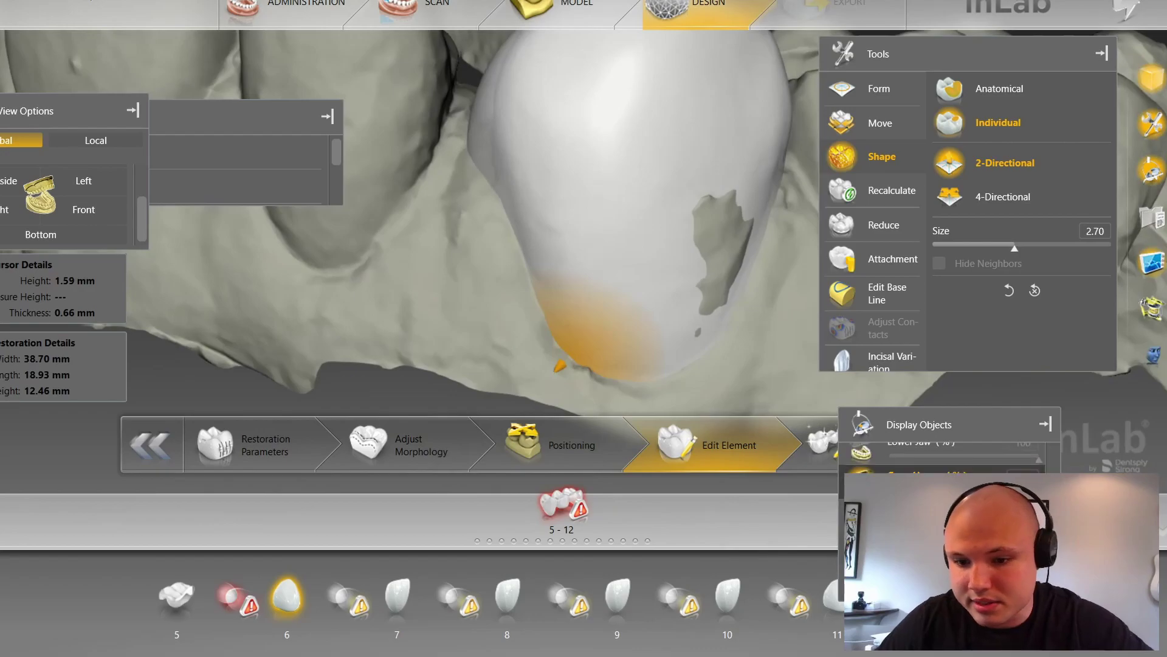
click(110, 201)
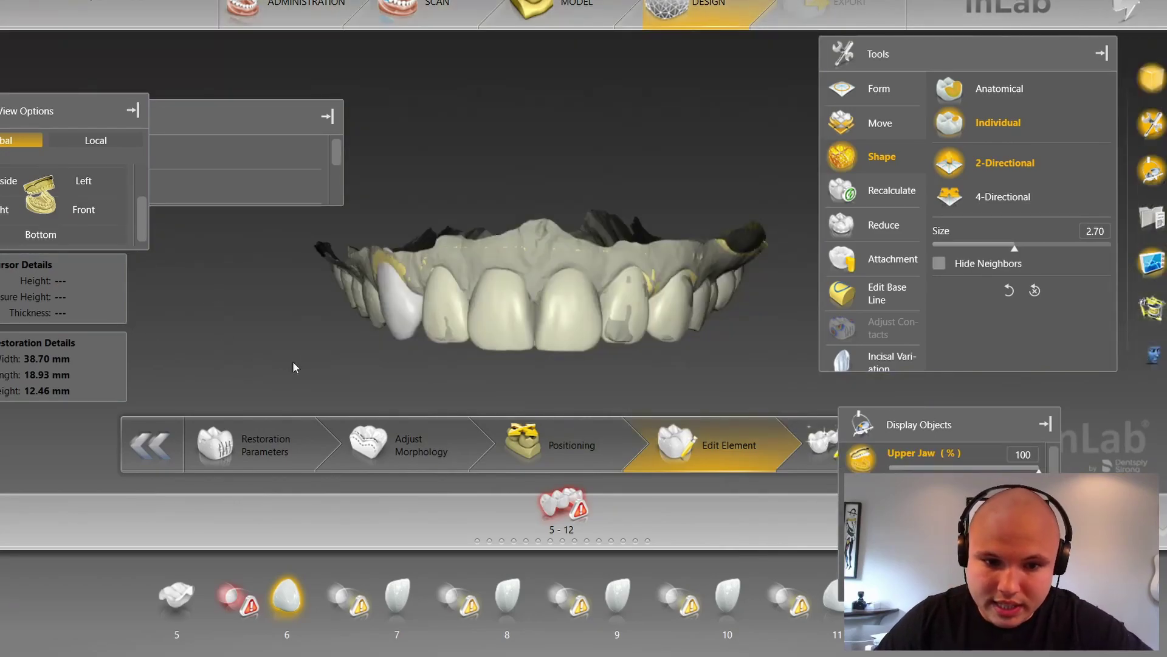
right_drag(293, 363, 340, 314)
Step: Centre the front teeth, overlay the measurement grid with G, and rotate to a frontal view
scroll(334, 348, up, 5)
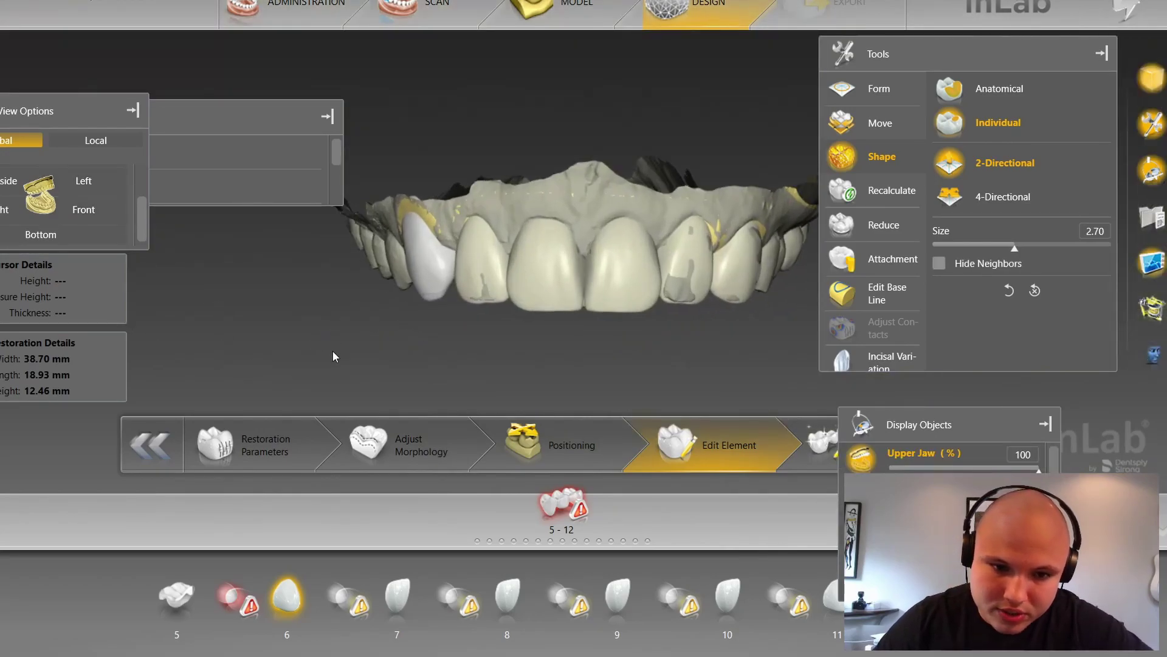
right_drag(397, 358, 431, 345)
scroll(389, 338, up, 3)
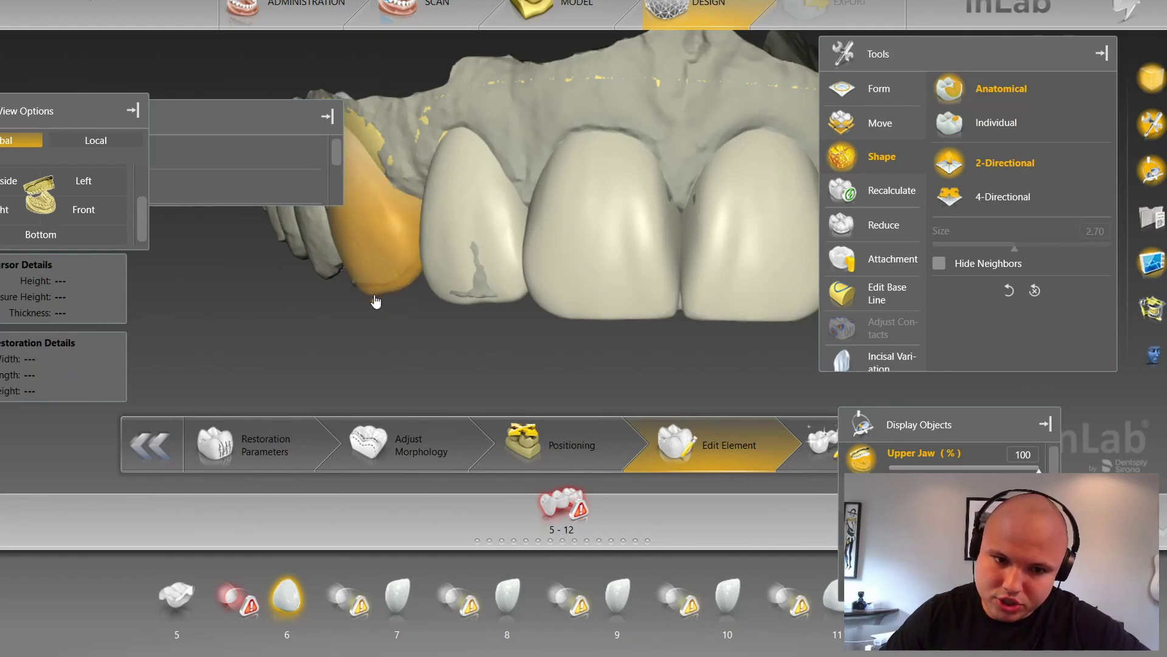
key(r)
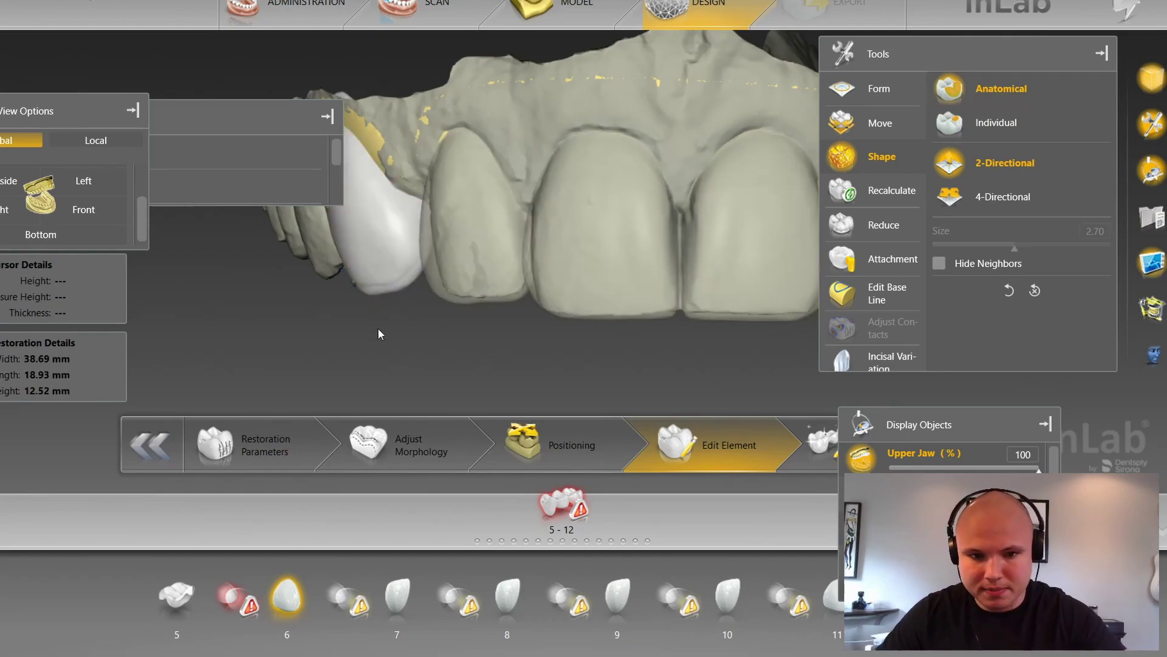
key(g)
key(r)
right_drag(455, 349, 358, 331)
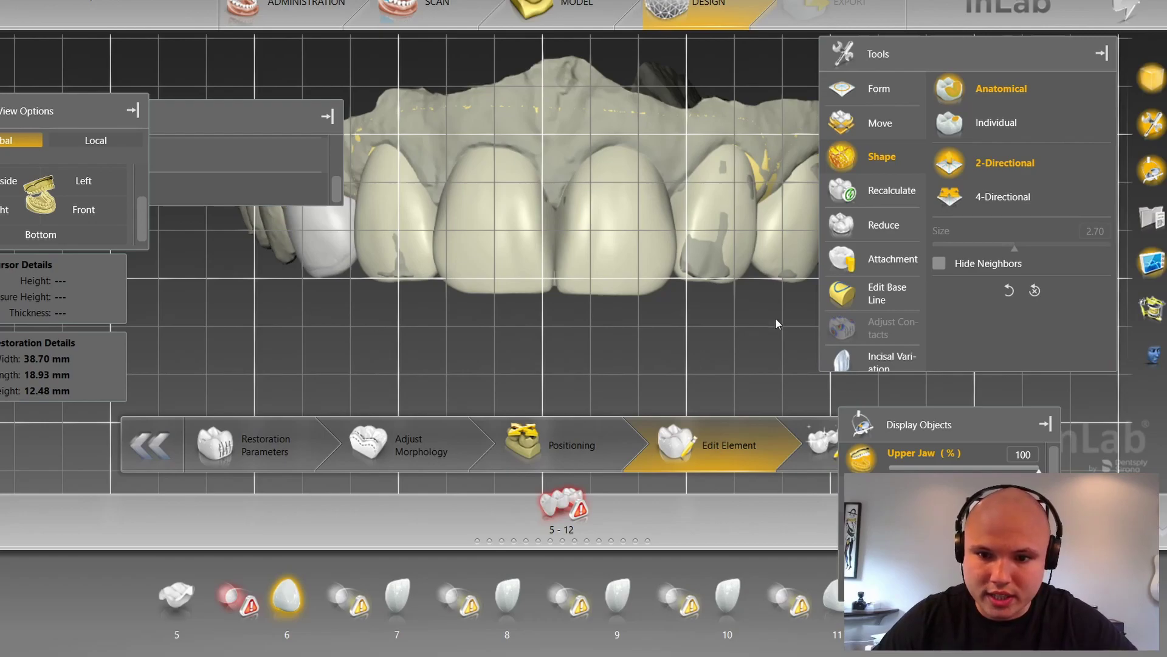
Step: Apply anatomical shaping to the tooth 6 crown, then return to Individual 2-Directional shaping at 2.70
click(800, 276)
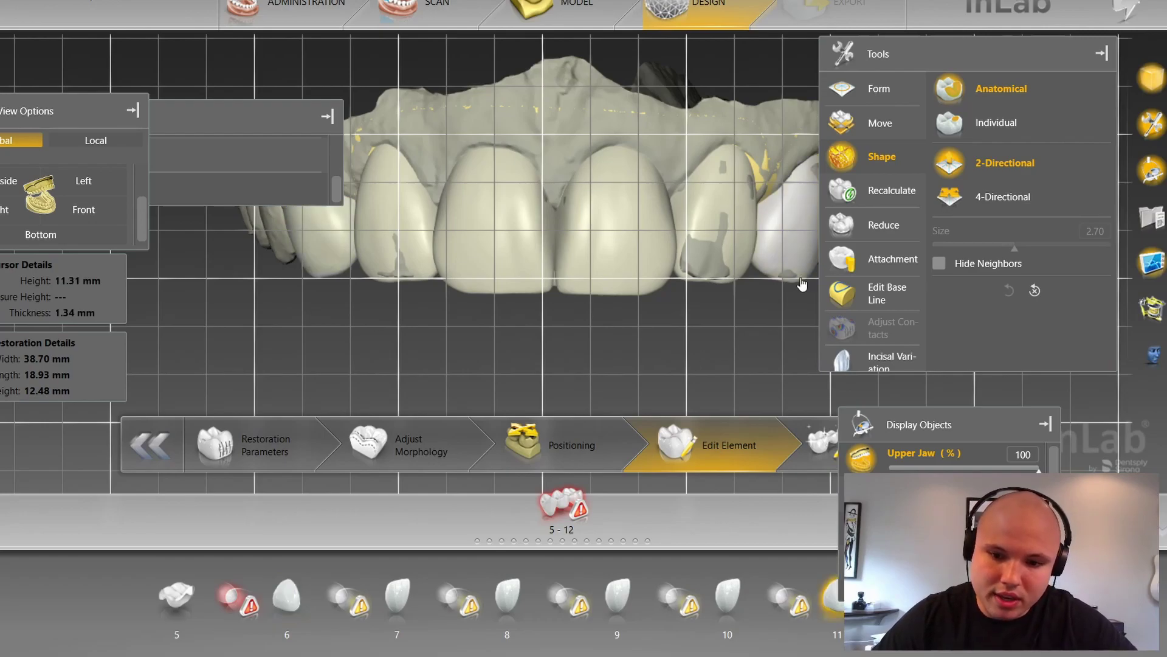
click(327, 279)
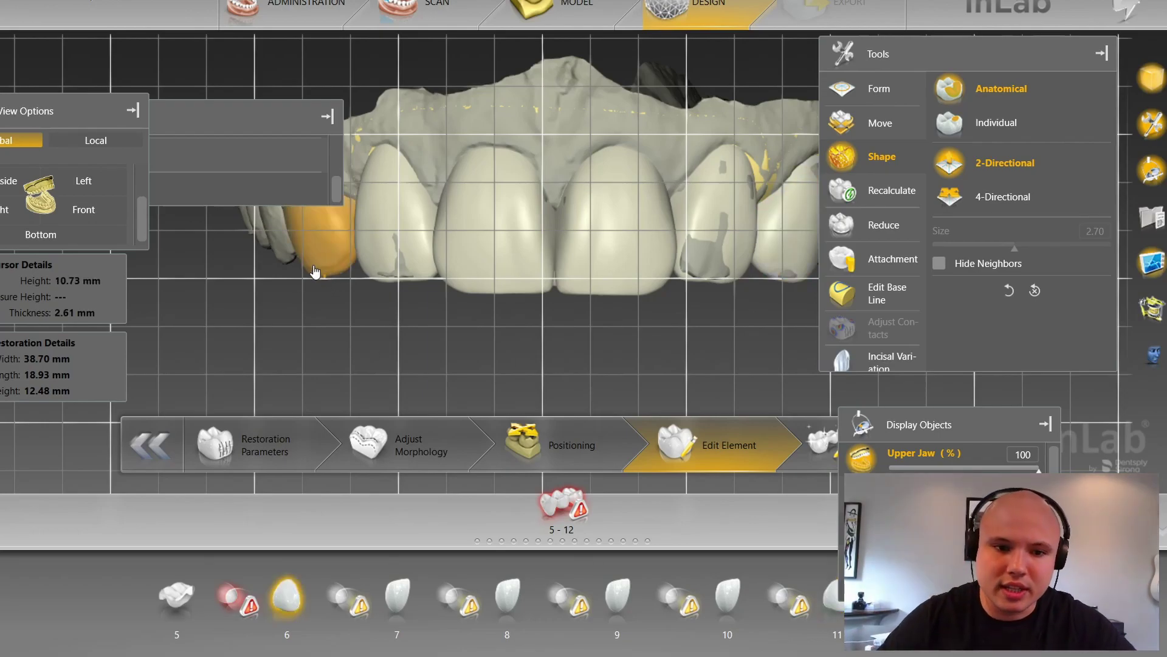
click(328, 281)
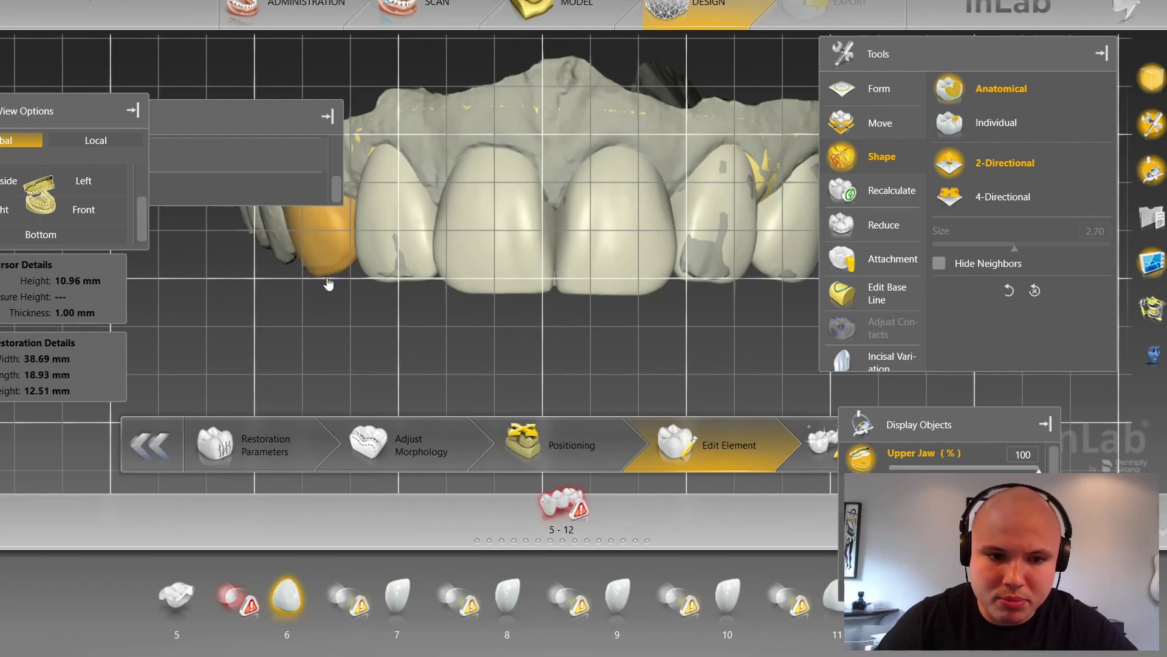
drag(320, 323, 495, 306)
scroll(495, 306, up, 3)
click(460, 253)
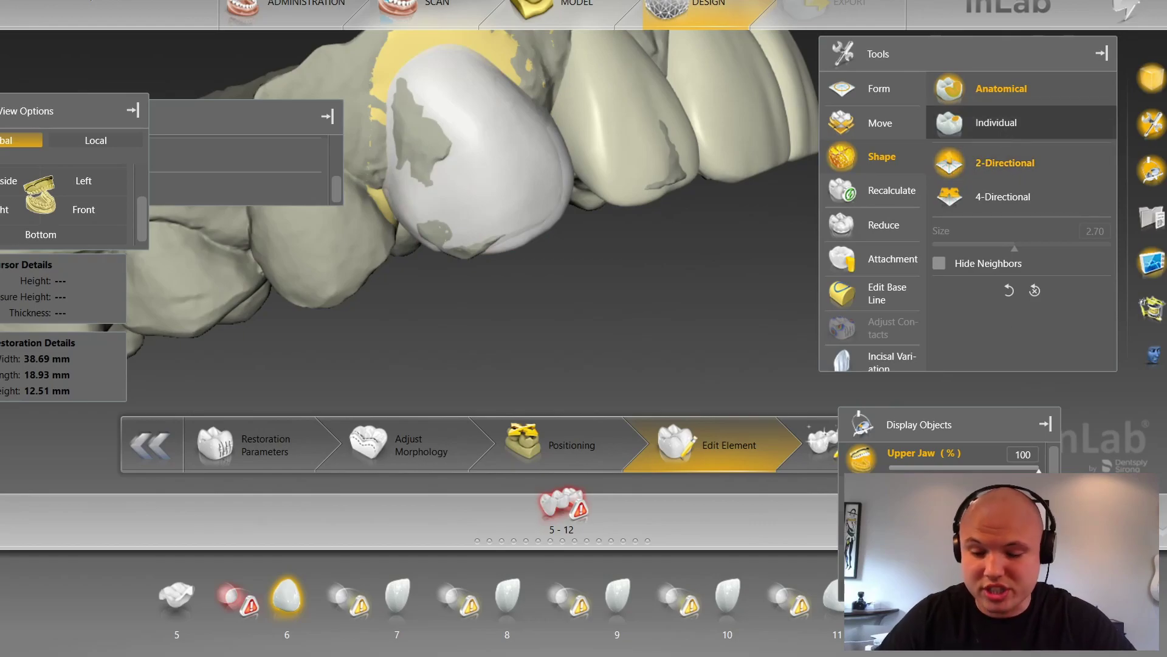
click(997, 122)
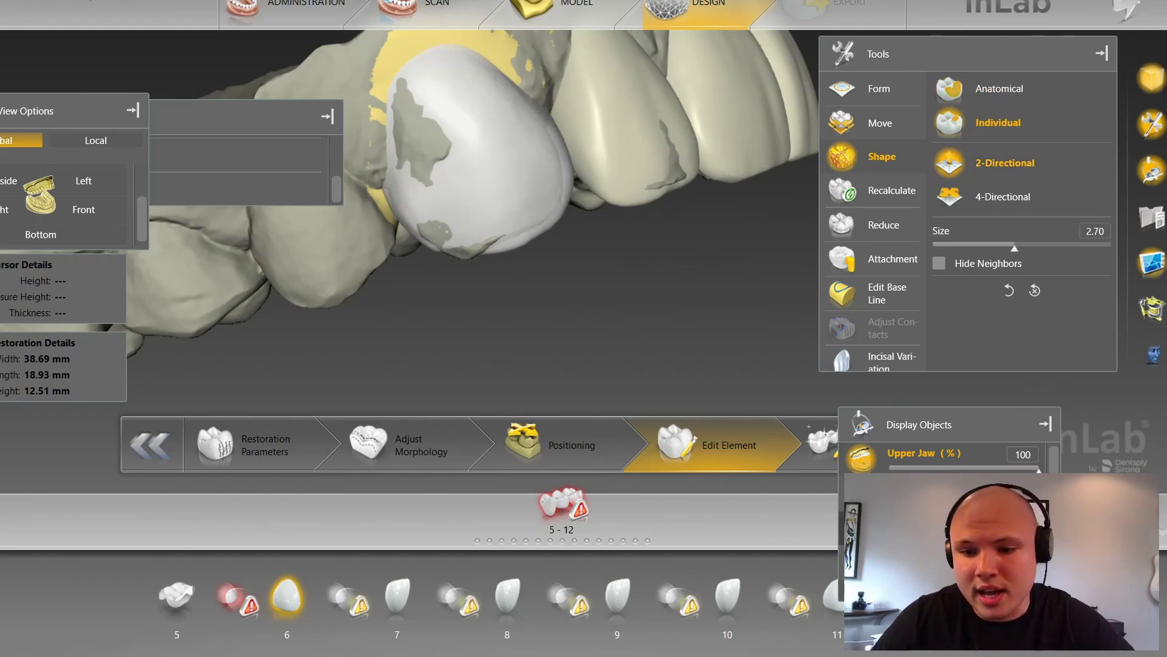
Step: Pull the lower edge of the tooth 6 crown with Shape Individual
scroll(528, 332, up, 4)
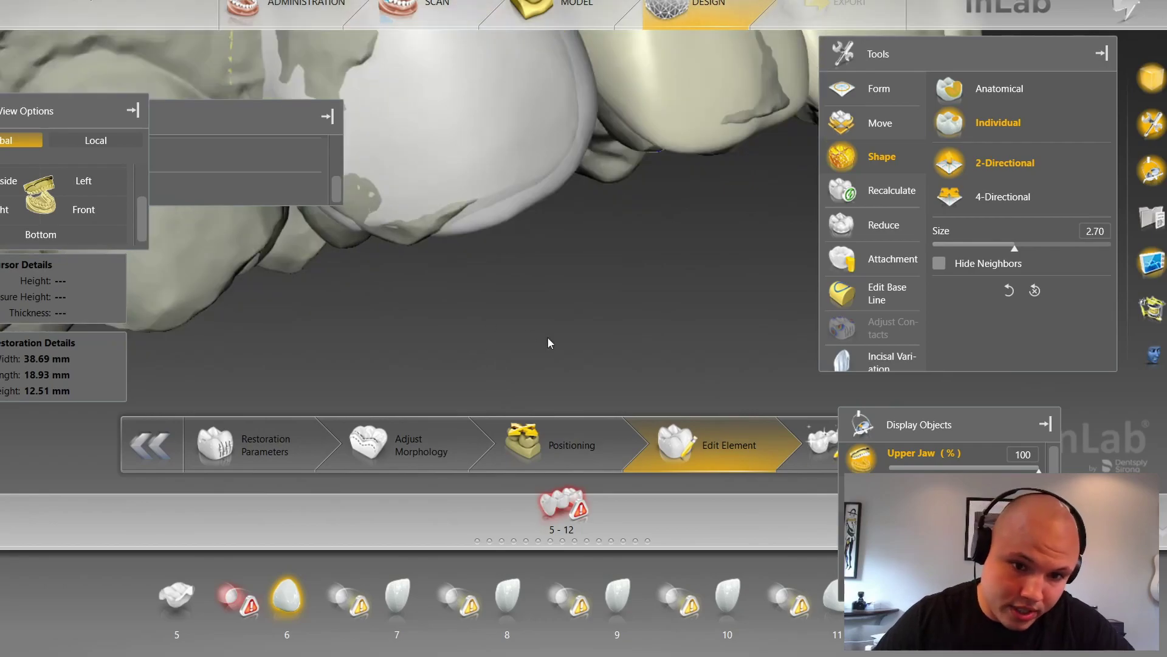
right_drag(527, 332, 637, 336)
scroll(709, 346, down, 1)
drag(708, 348, 704, 343)
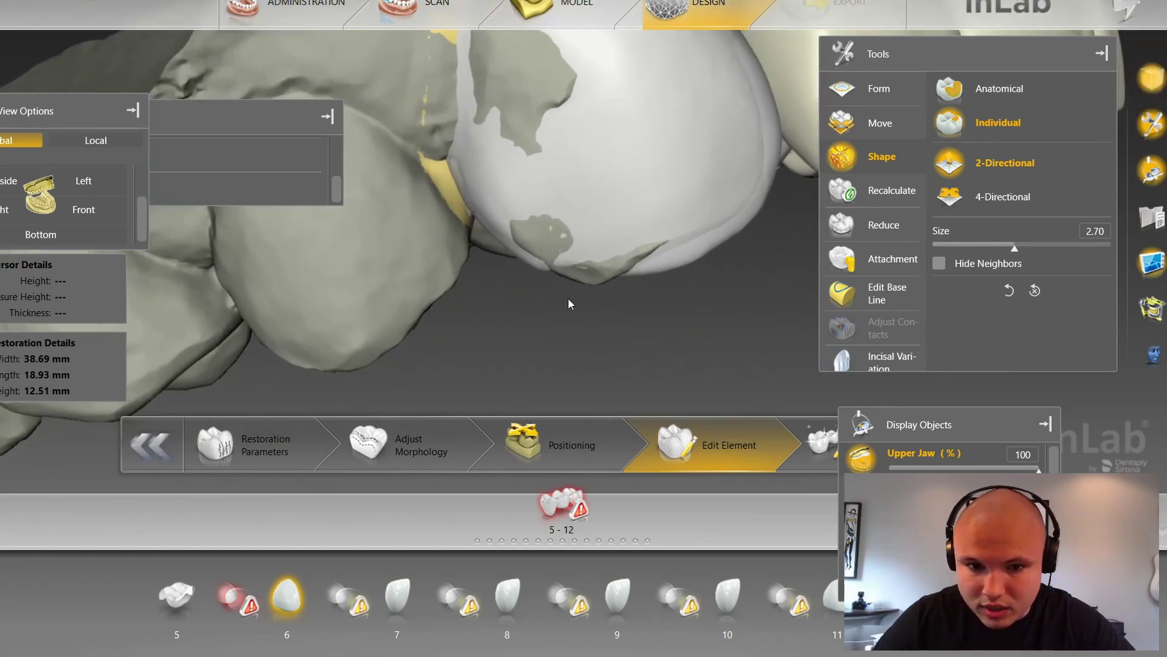
scroll(575, 302, down, 5)
drag(575, 276, 575, 283)
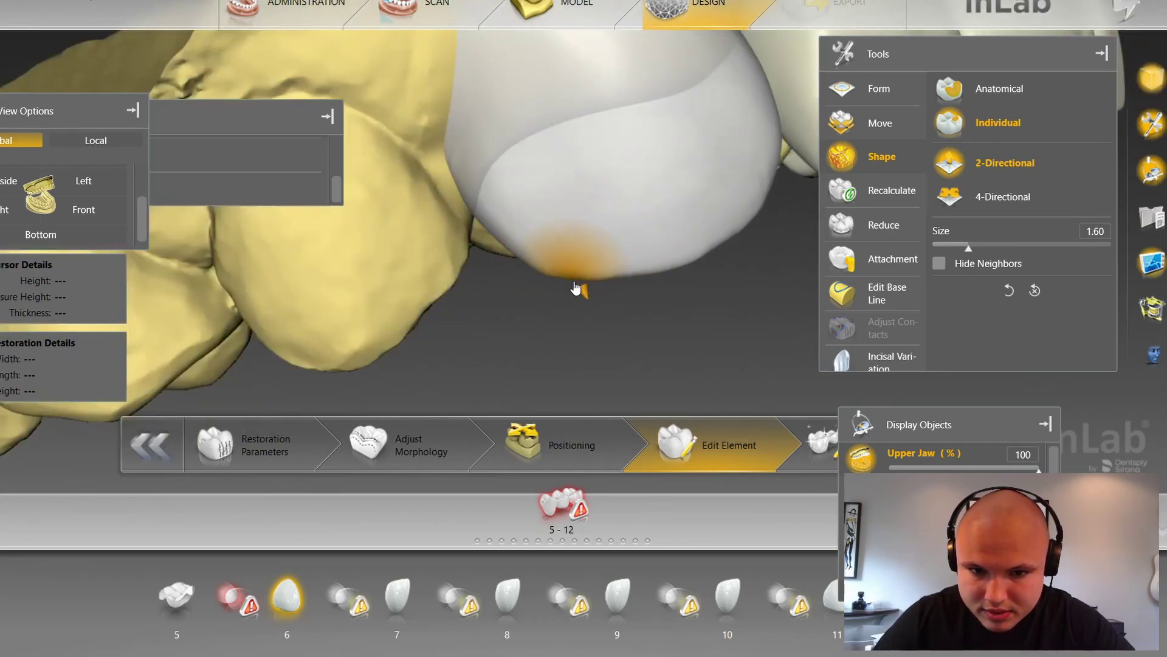
Step: Smooth the lower edge of the tooth 6 crown with Form > Smooth
right_click(632, 332)
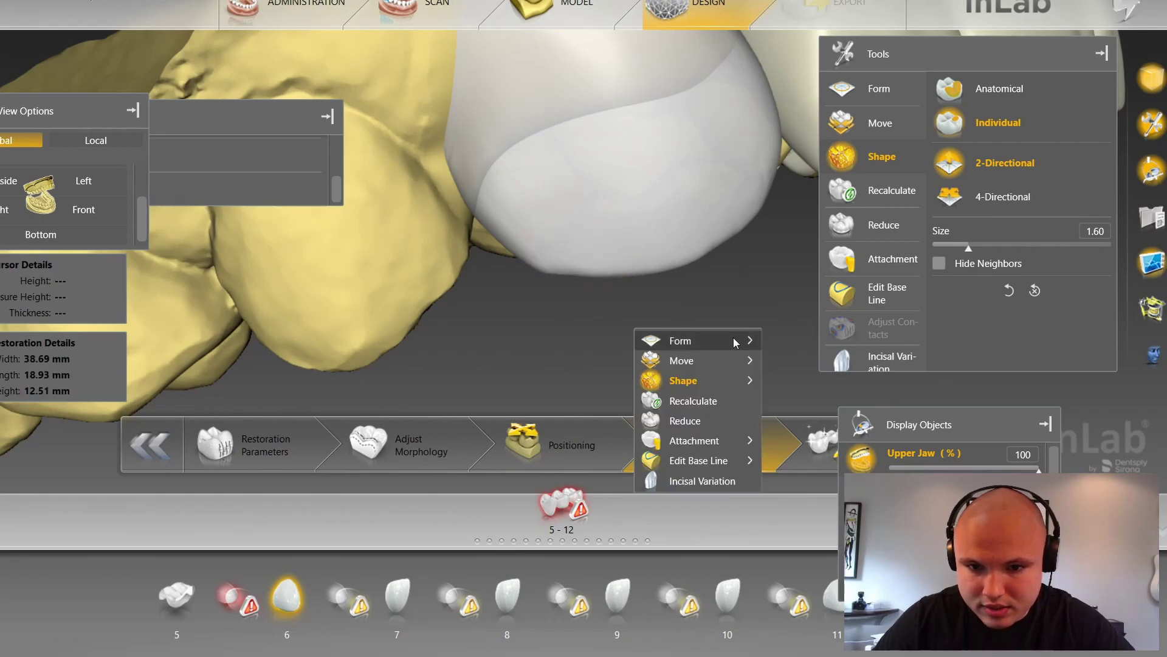
mouse_move(733, 341)
click(798, 359)
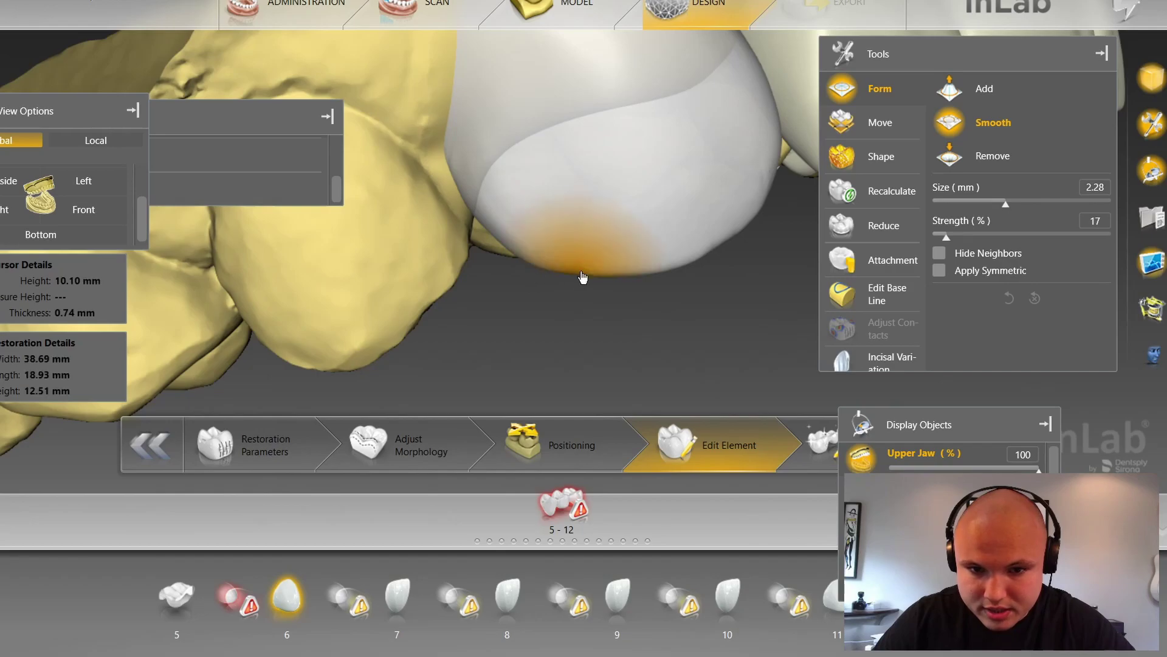
click(611, 273)
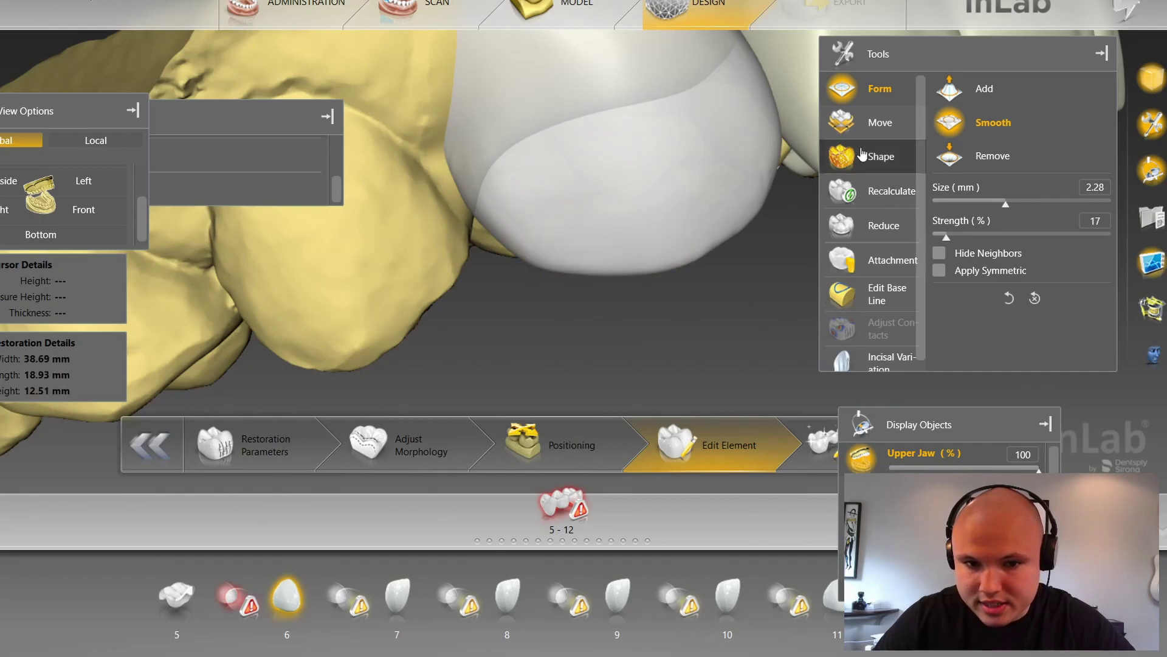
Step: Refine the crown's lower-left edge with Individual shaping at size 1.75
click(881, 156)
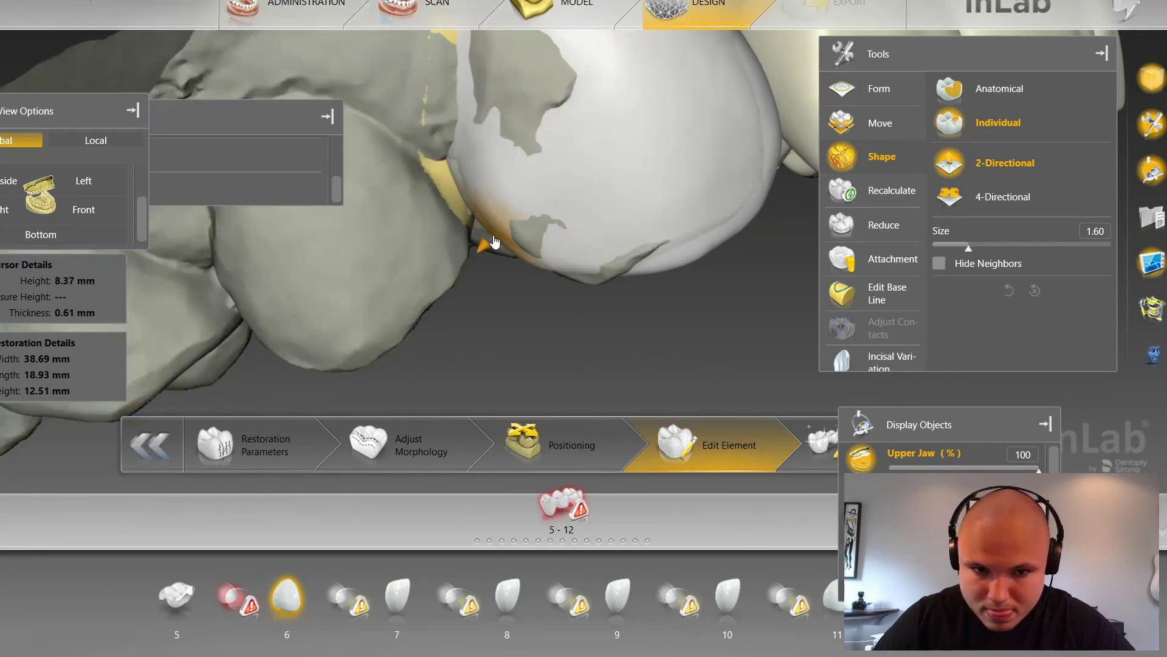
scroll(495, 241, up, 5)
drag(494, 242, 486, 254)
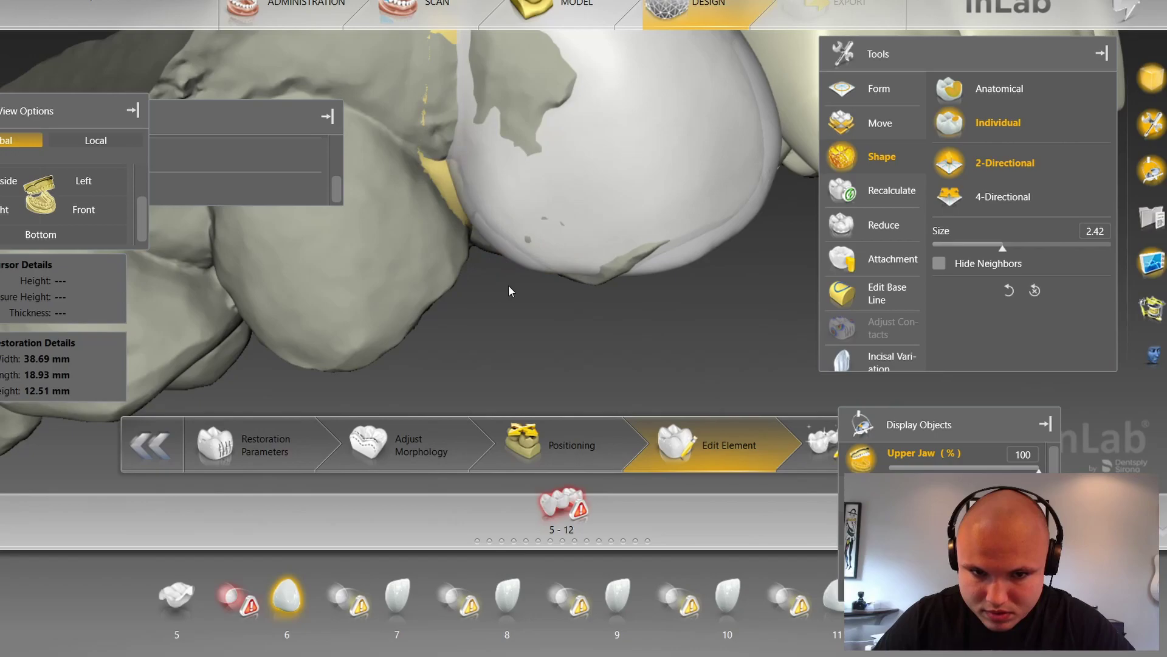
scroll(524, 301, down, 4)
mouse_move(728, 294)
mouse_down()
mouse_move(738, 312)
mouse_move(753, 281)
mouse_up()
scroll(565, 305, up, 4)
ctrl+scroll(558, 265, down, 3)
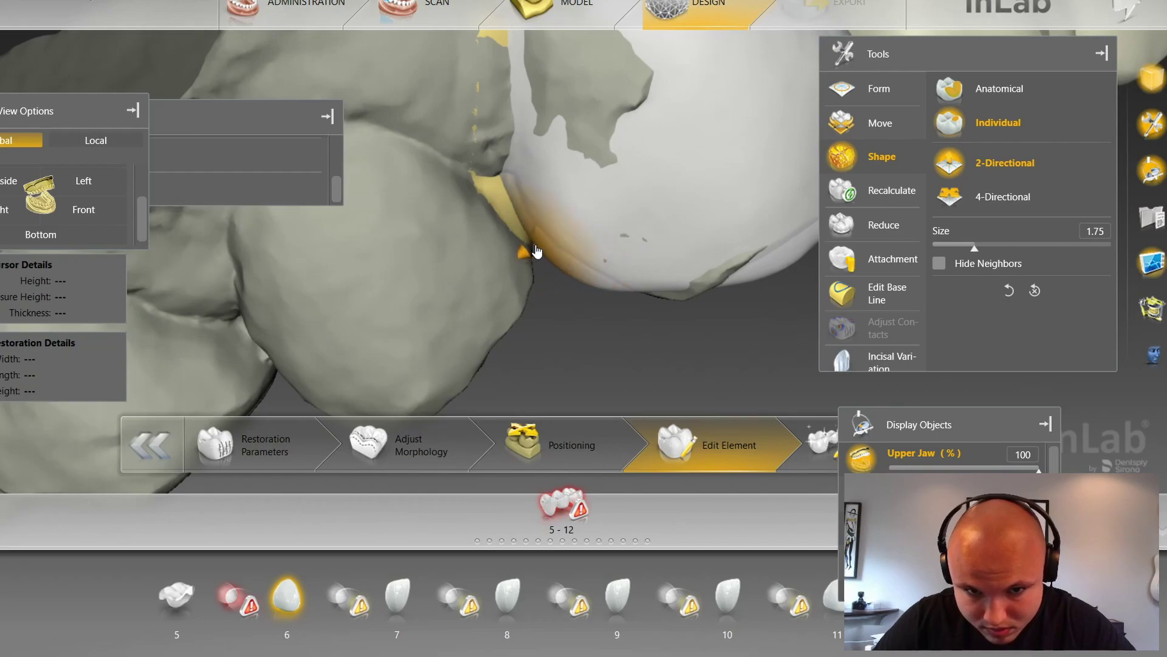
scroll(948, 521, down, 2)
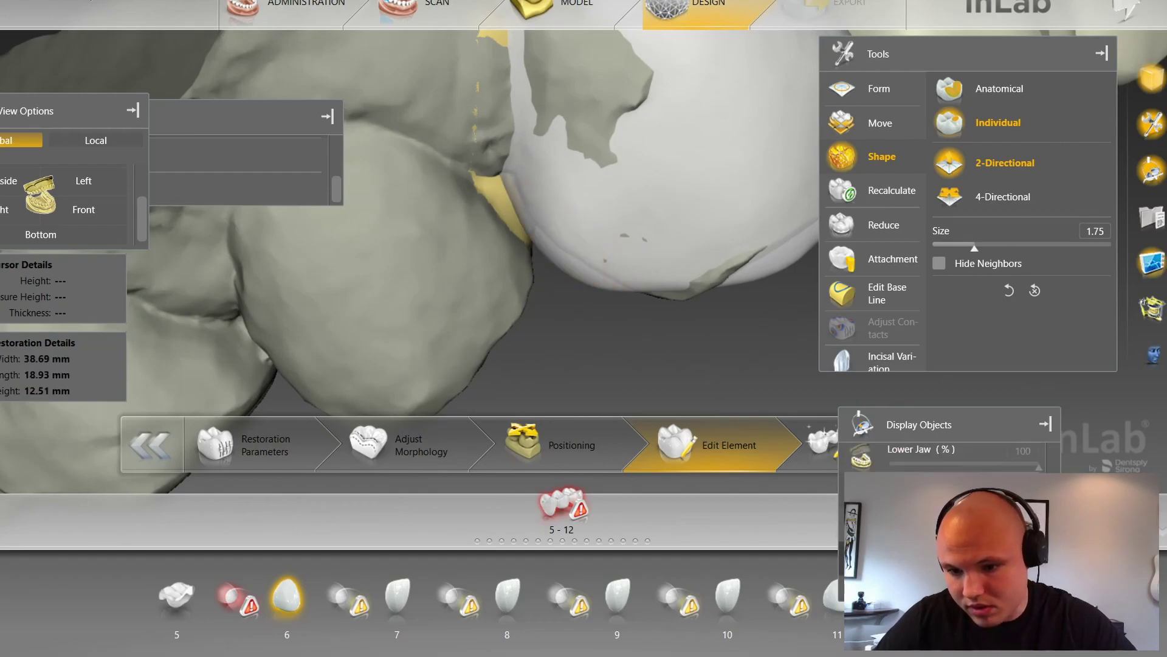
scroll(704, 362, down, 8)
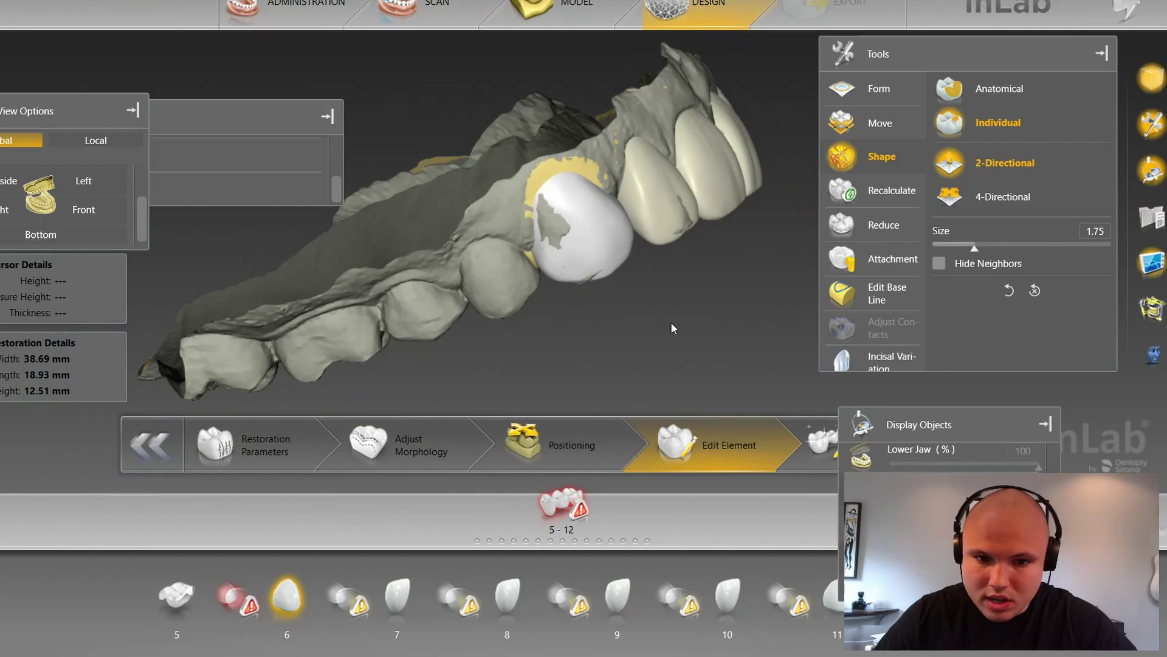
Step: View the bridge straight from the front, zoomed and centred on the front teeth
drag(676, 324, 582, 347)
click(109, 210)
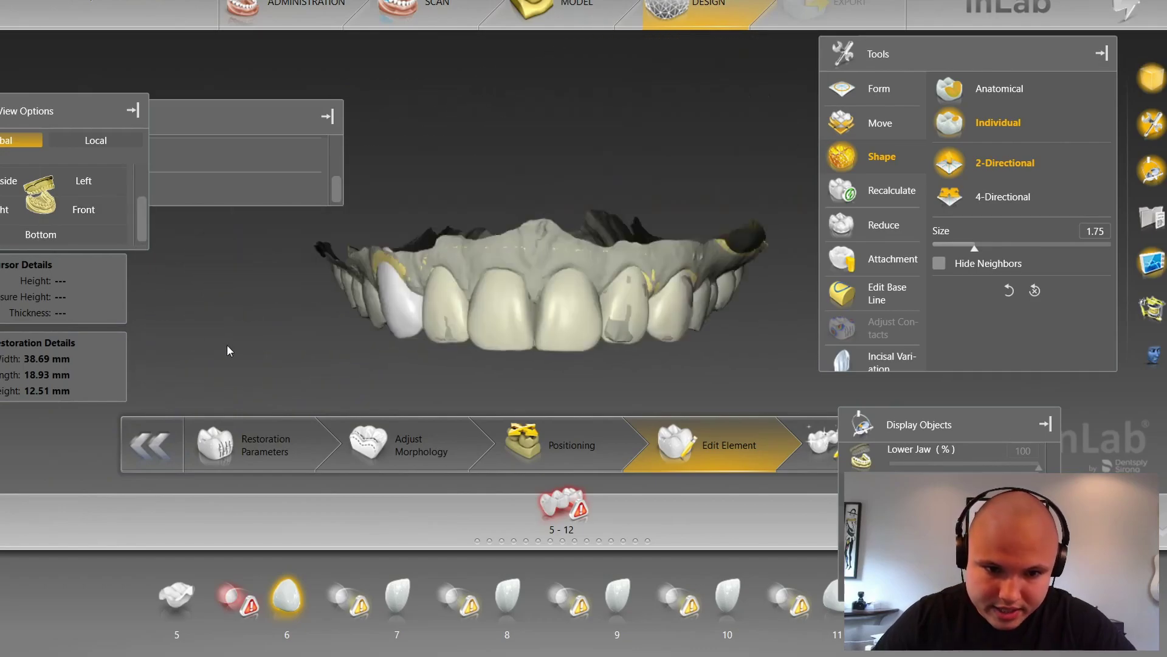
scroll(326, 298, up, 4)
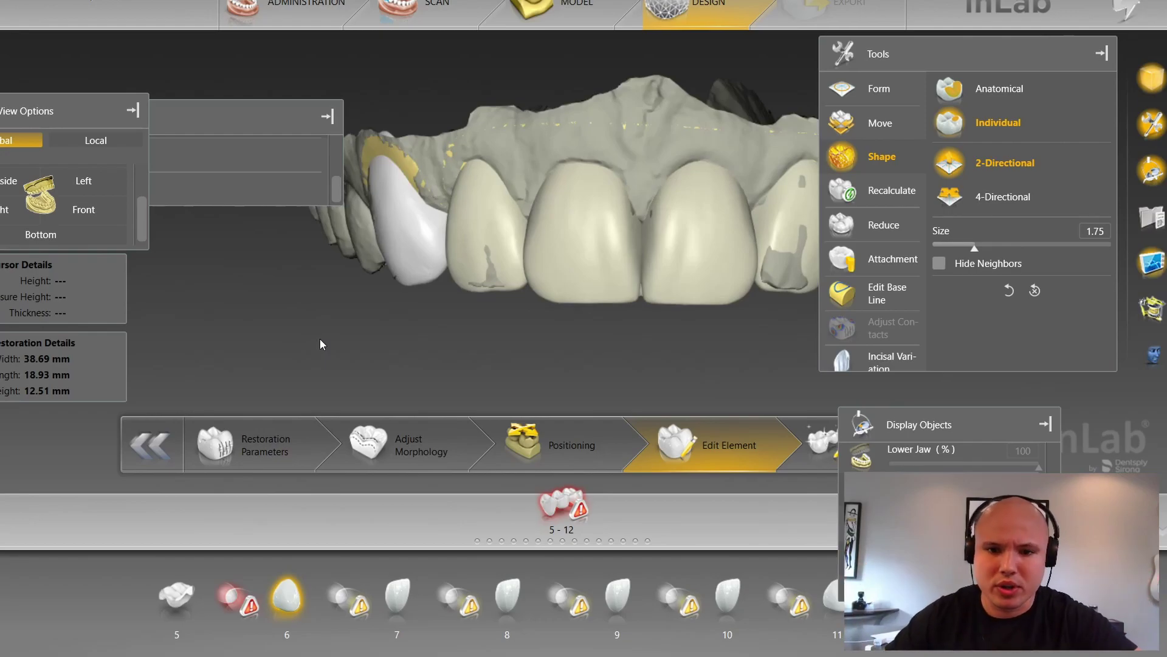
scroll(610, 370, up, 3)
mouse_move(610, 368)
right_down()
mouse_move(568, 371)
mouse_move(569, 305)
mouse_move(653, 311)
mouse_move(643, 307)
right_up()
Step: Select the tooth 7 crown for editing, briefly hiding and restoring the upper jaw
double_click(496, 182)
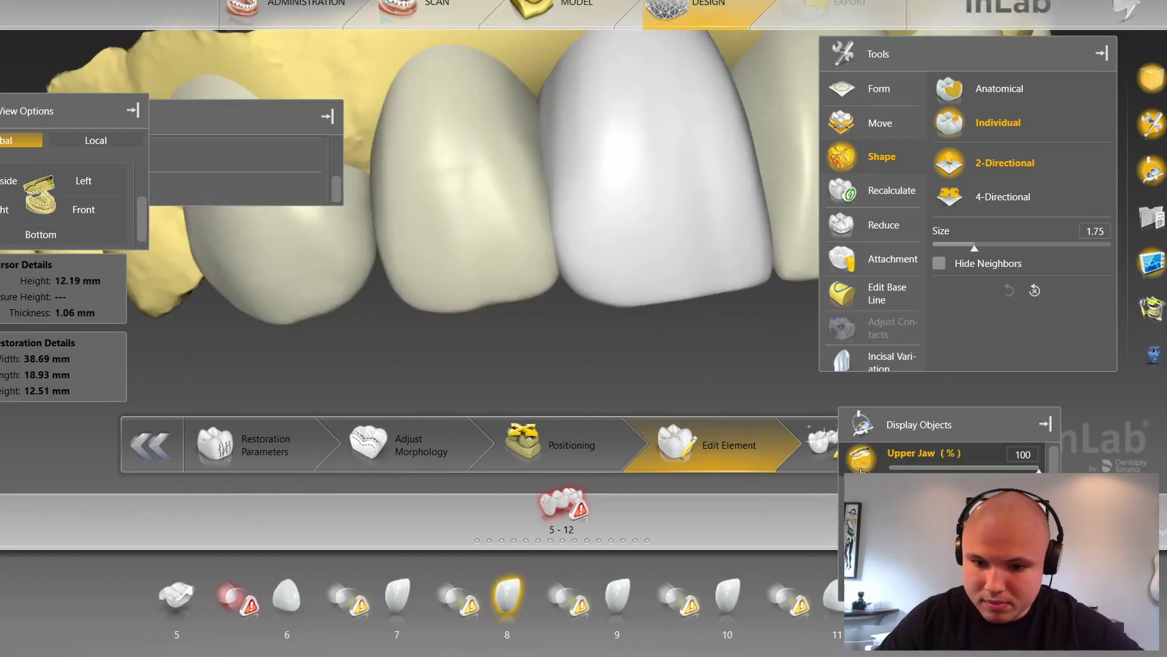
click(861, 470)
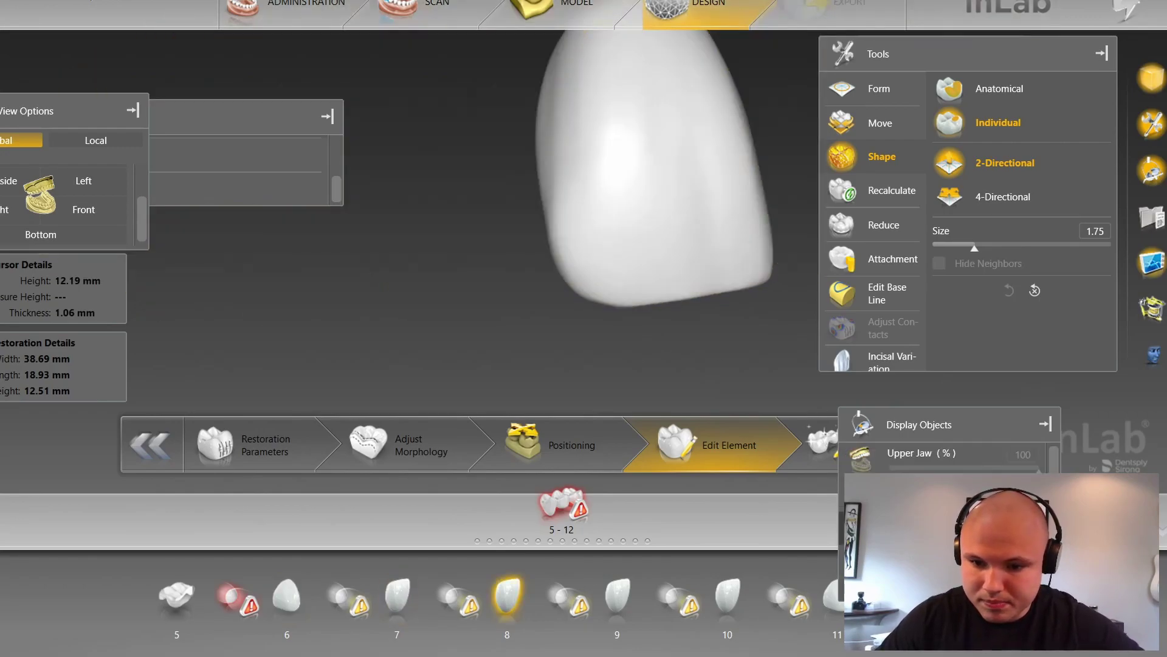
click(861, 494)
click(419, 604)
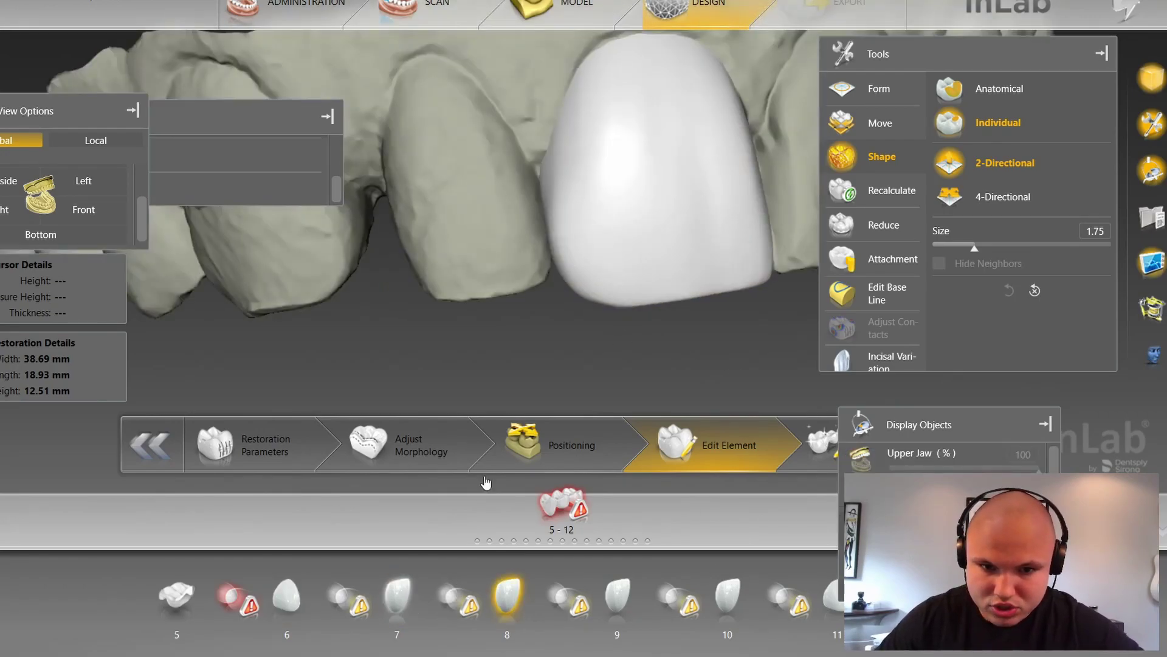
scroll(949, 456, down, 1)
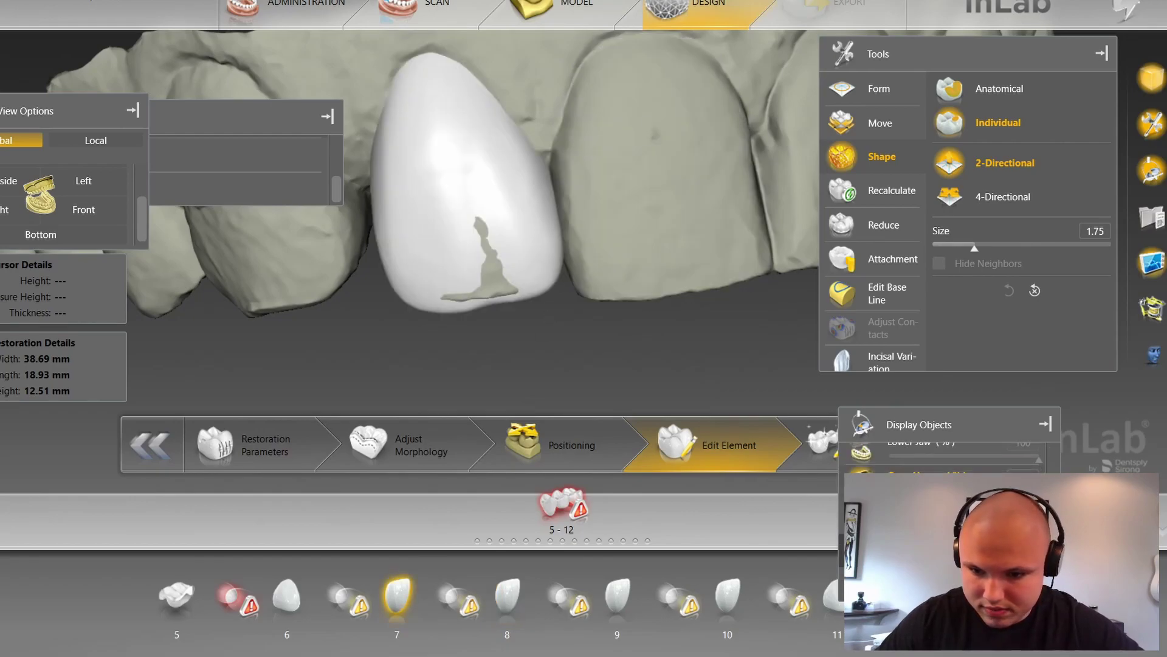
scroll(628, 126, up, 5)
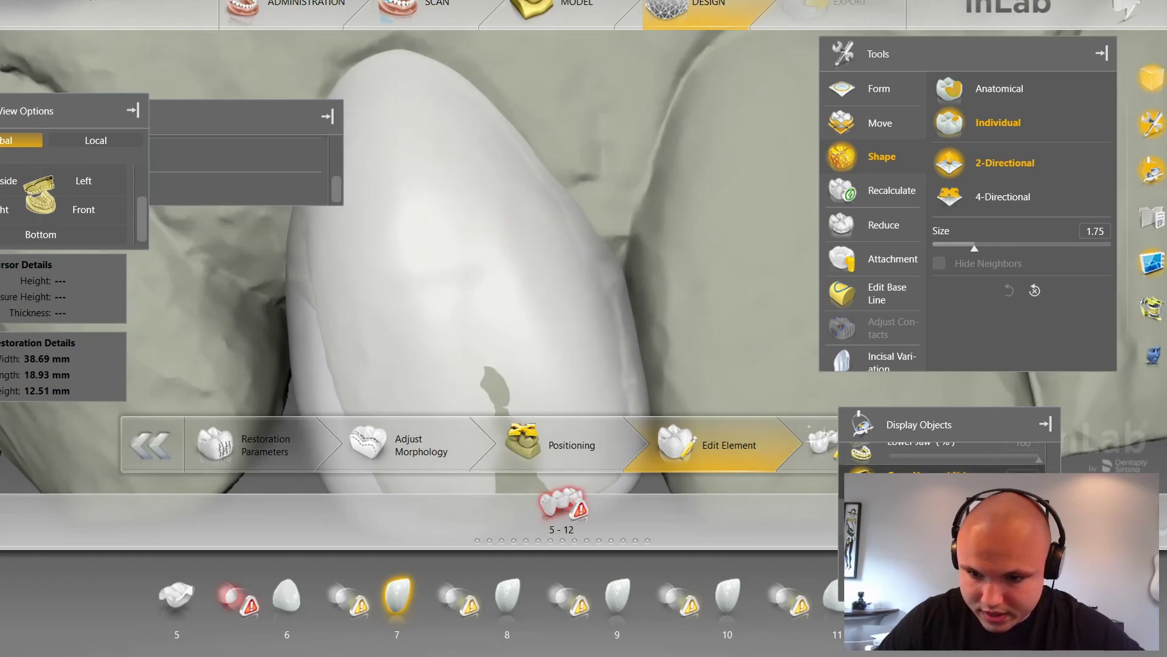
scroll(525, 175, up, 5)
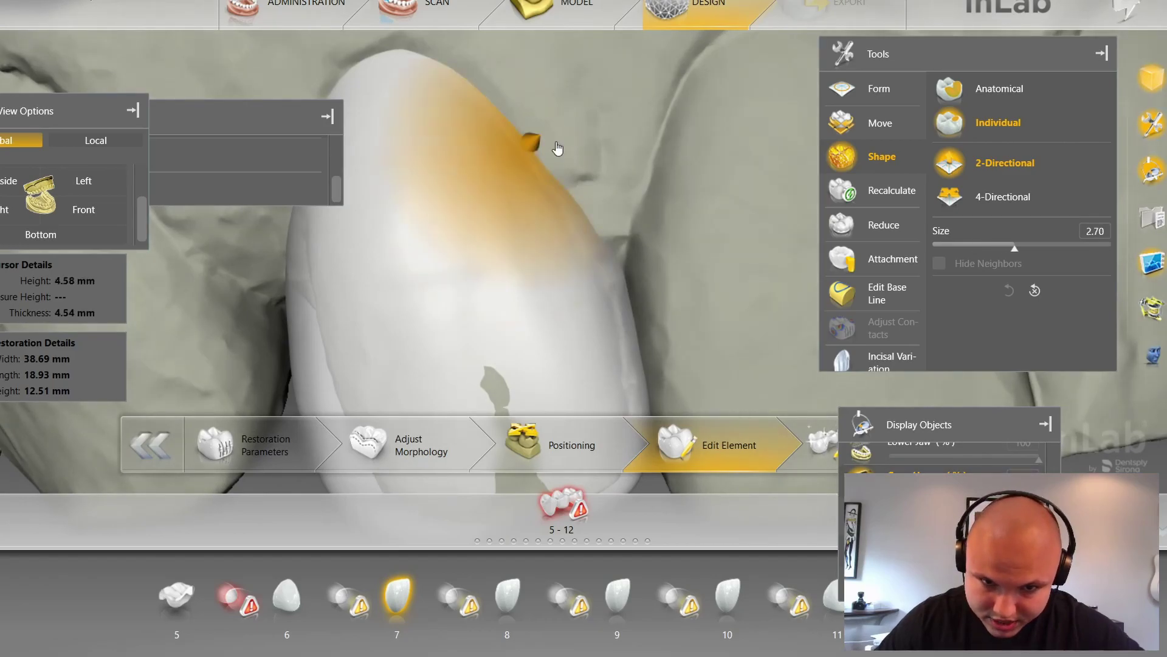
Step: Bulge the tooth 7 crown's upper side edge at size 2.70, keeping width 38.69 mm
click(556, 144)
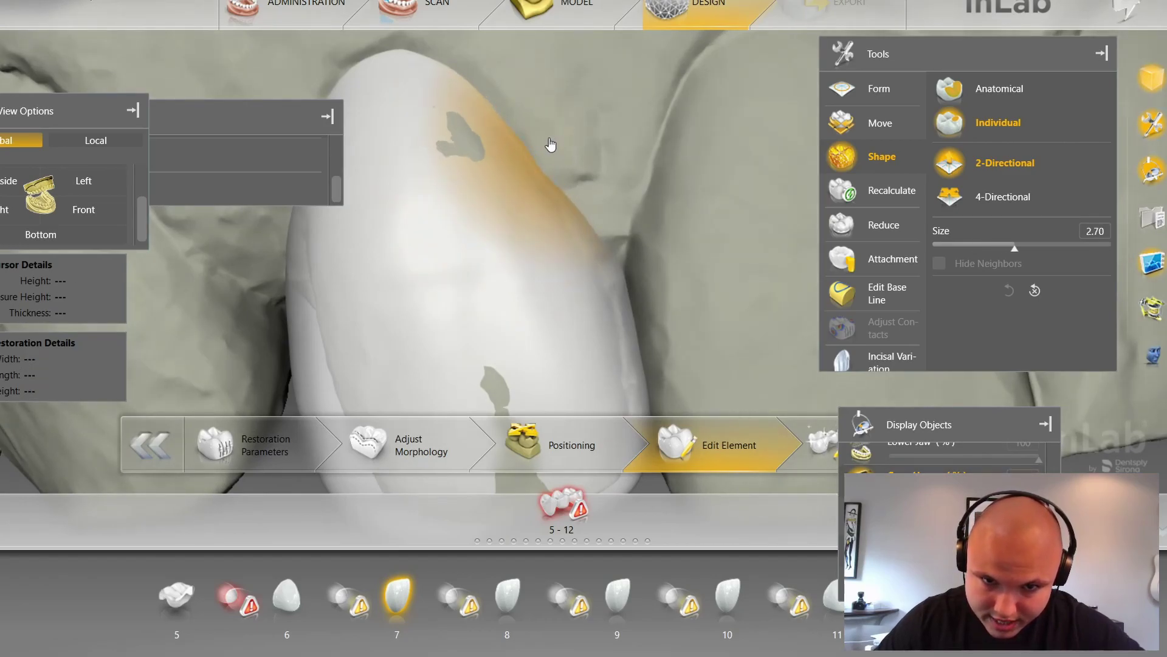
drag(640, 209, 600, 250)
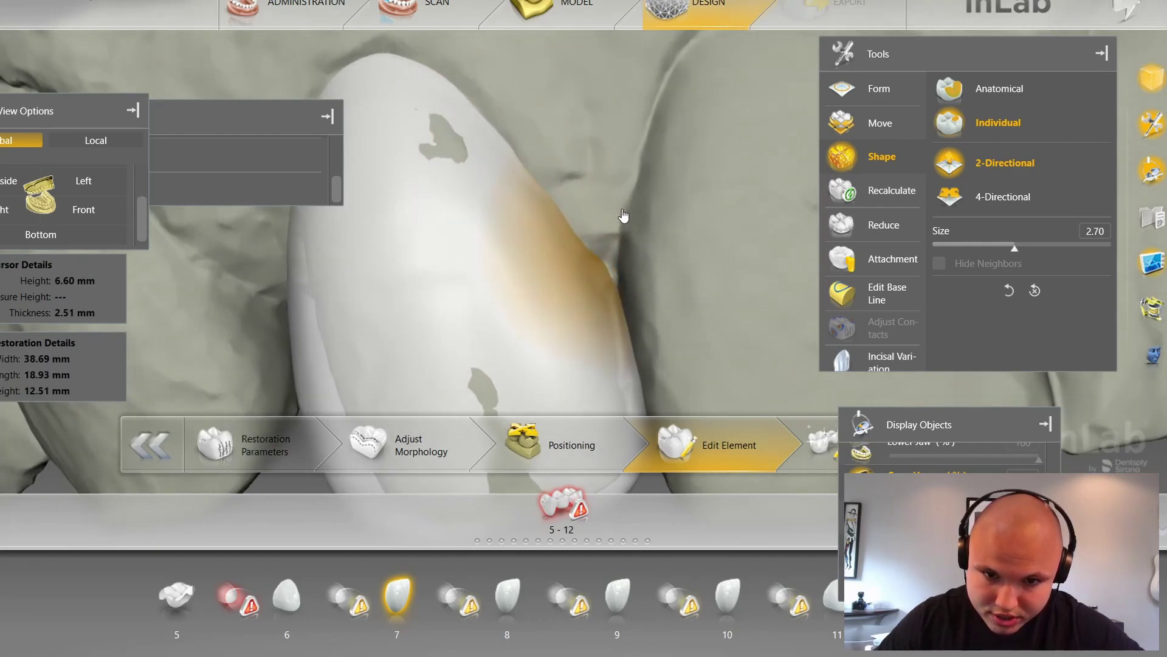
scroll(676, 176, down, 3)
drag(676, 176, 669, 199)
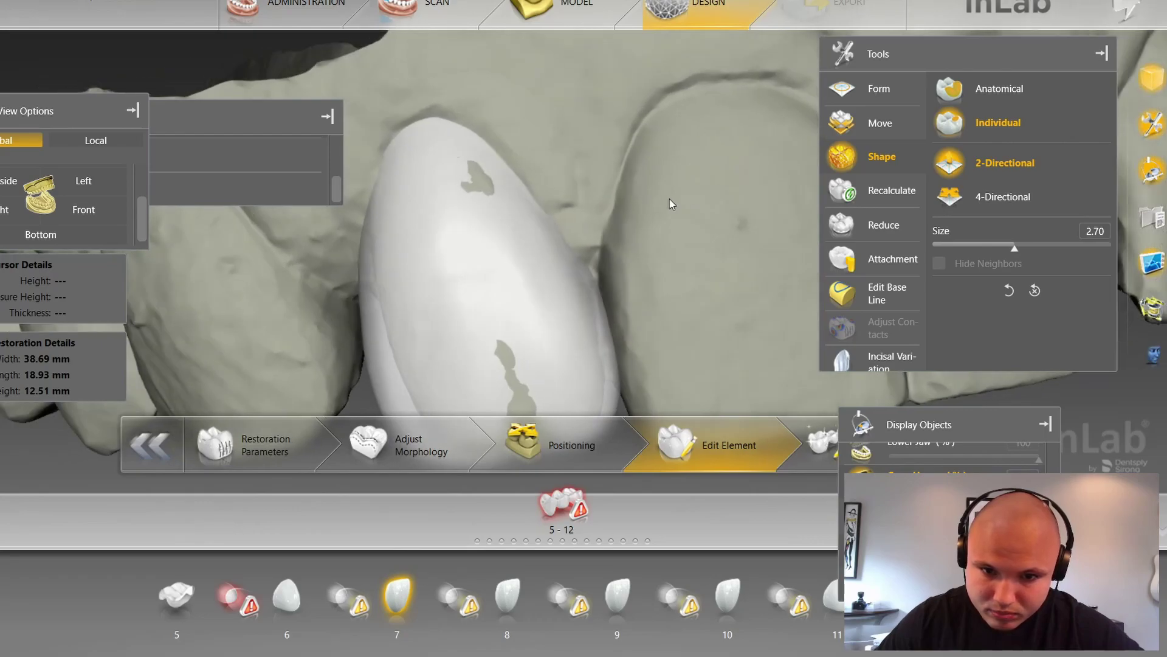
scroll(691, 268, down, 3)
drag(691, 268, 698, 255)
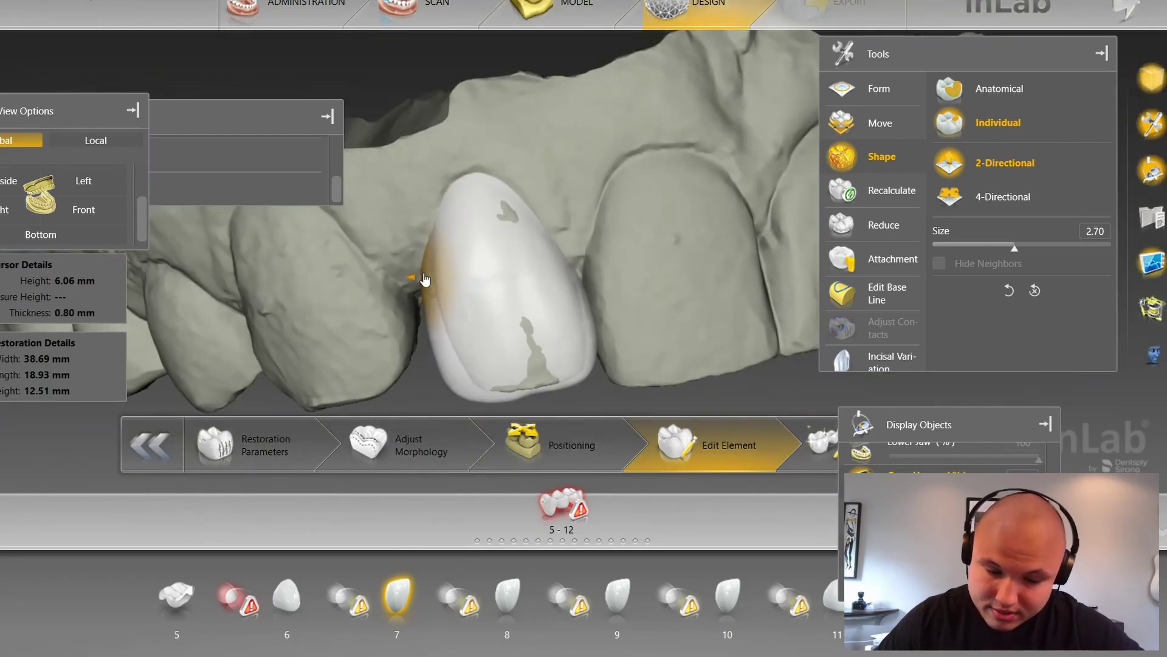
right_drag(423, 318, 437, 280)
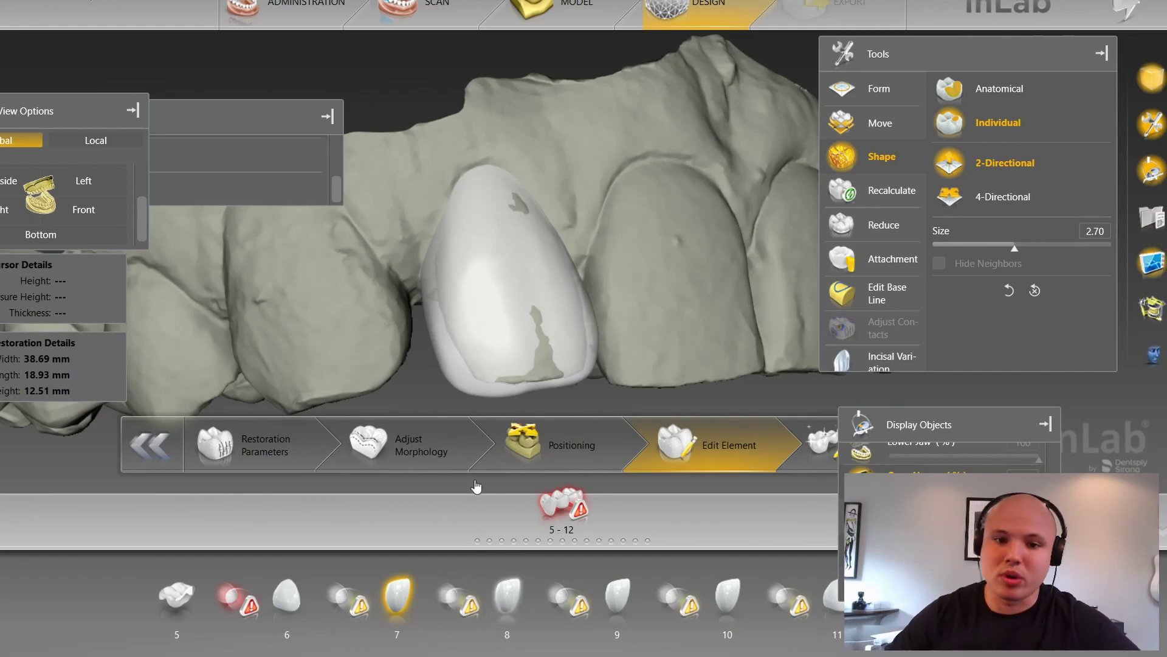
Step: Reshape the margin of the tooth 8 crown with the Shape tool
right_drag(462, 303, 521, 163)
middle_drag(673, 111, 632, 237)
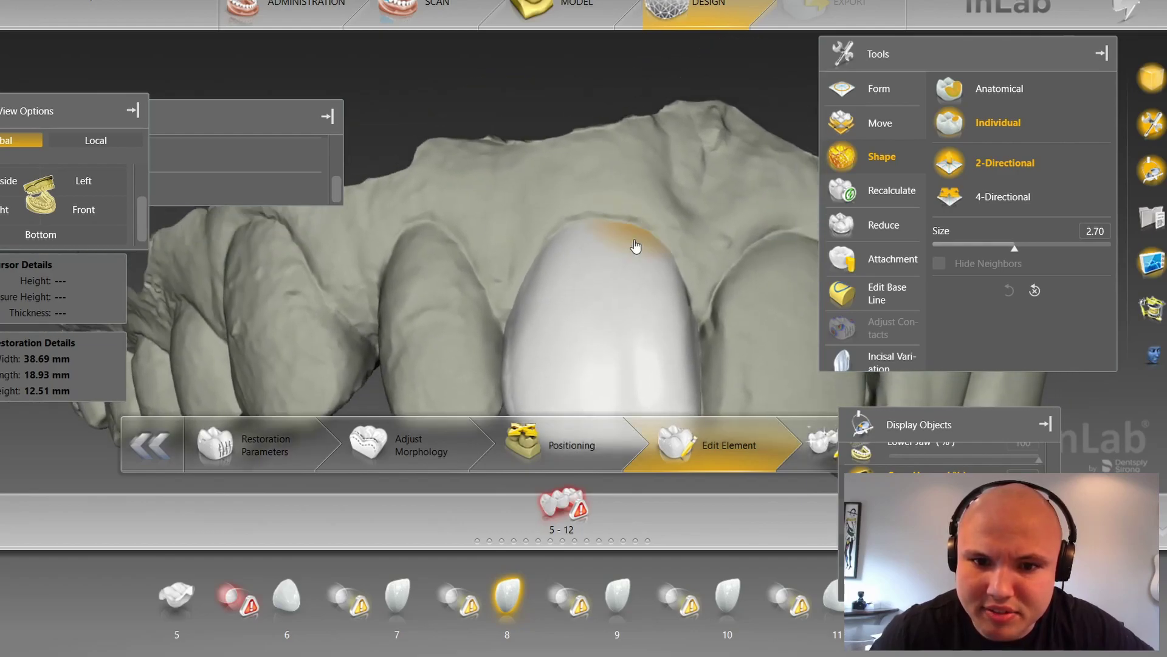
scroll(632, 237, up, 5)
right_drag(569, 203, 617, 155)
drag(625, 146, 623, 143)
right_drag(696, 219, 754, 188)
scroll(677, 137, up, 3)
scroll(676, 137, up, 5)
right_drag(747, 146, 586, 97)
middle_drag(713, 156, 680, 173)
drag(680, 173, 660, 183)
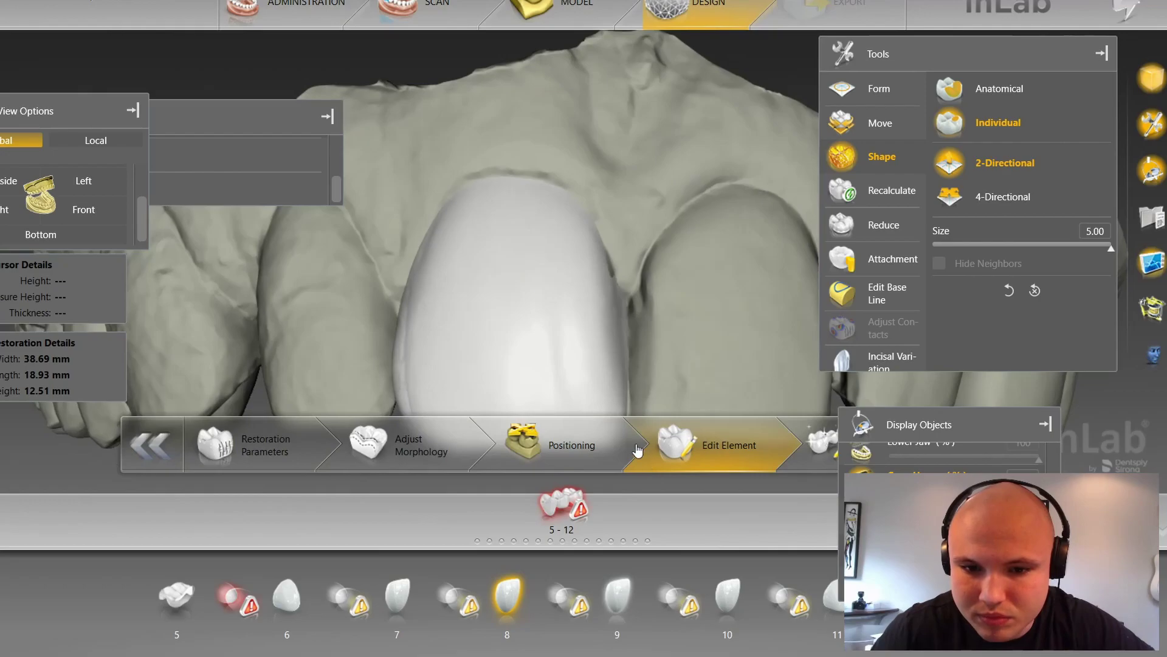
Step: Review crowns 9, 10 and 11 in turn, then show the whole arch from the front
right_drag(582, 196, 663, 109)
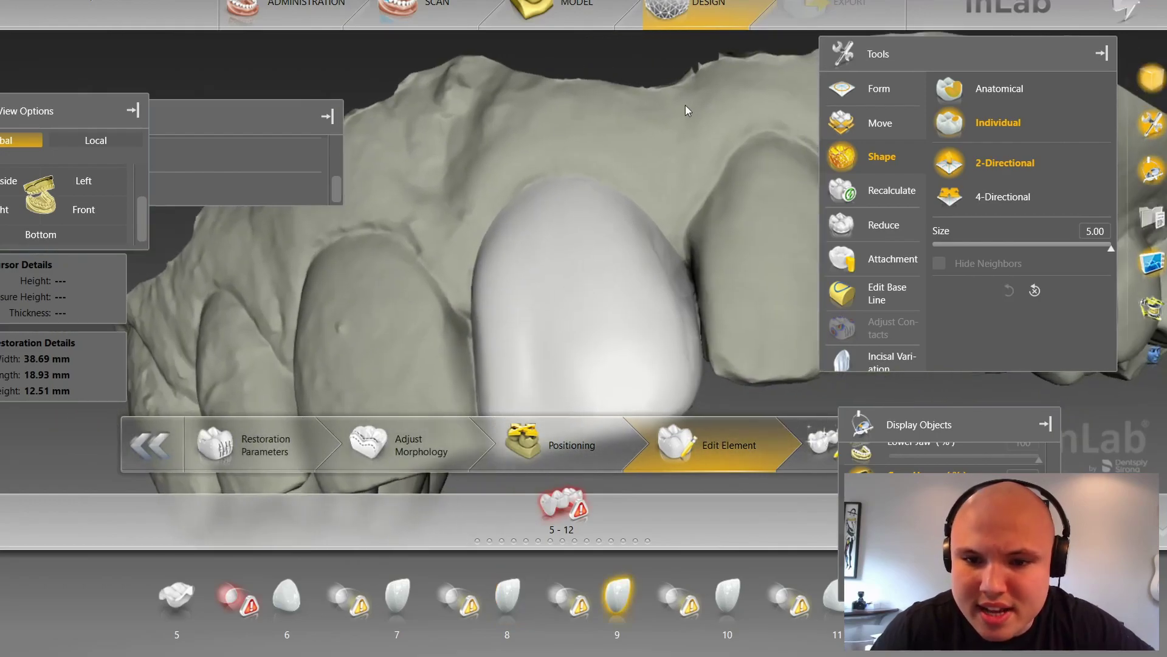
click(730, 409)
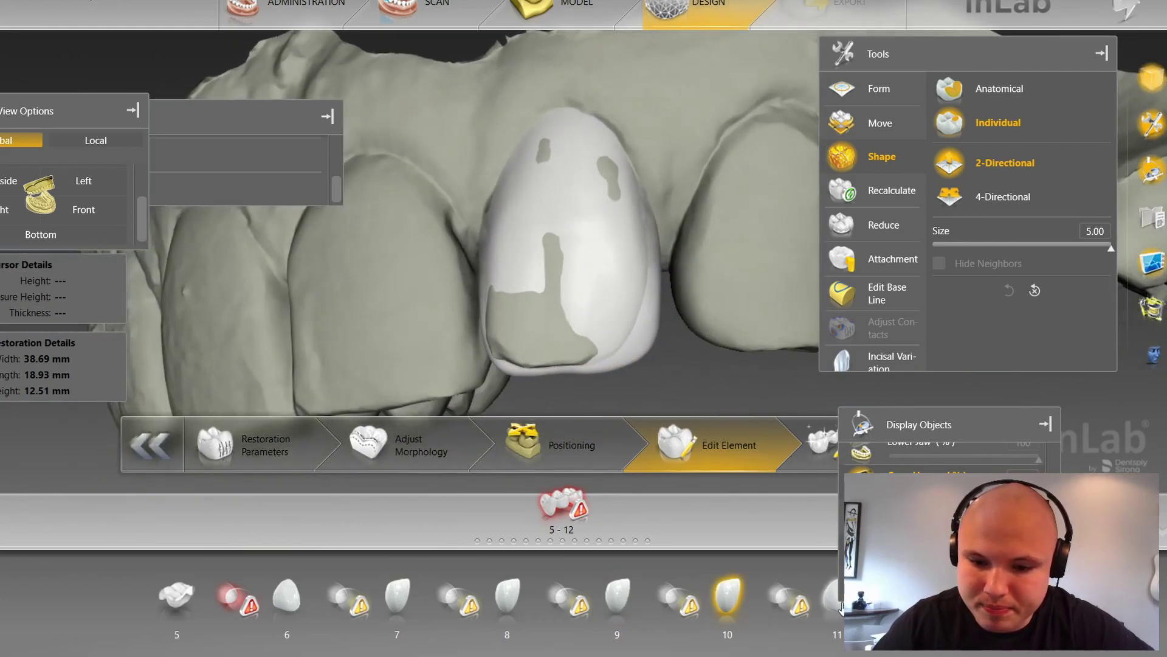
click(712, 300)
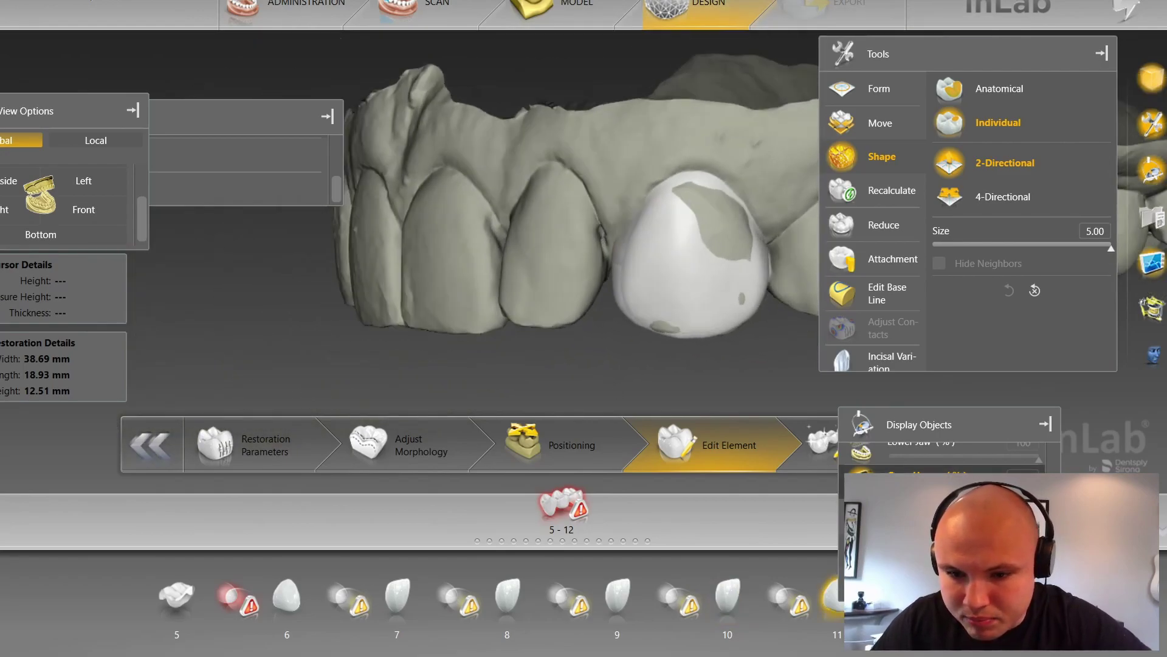
scroll(949, 517, down, 1)
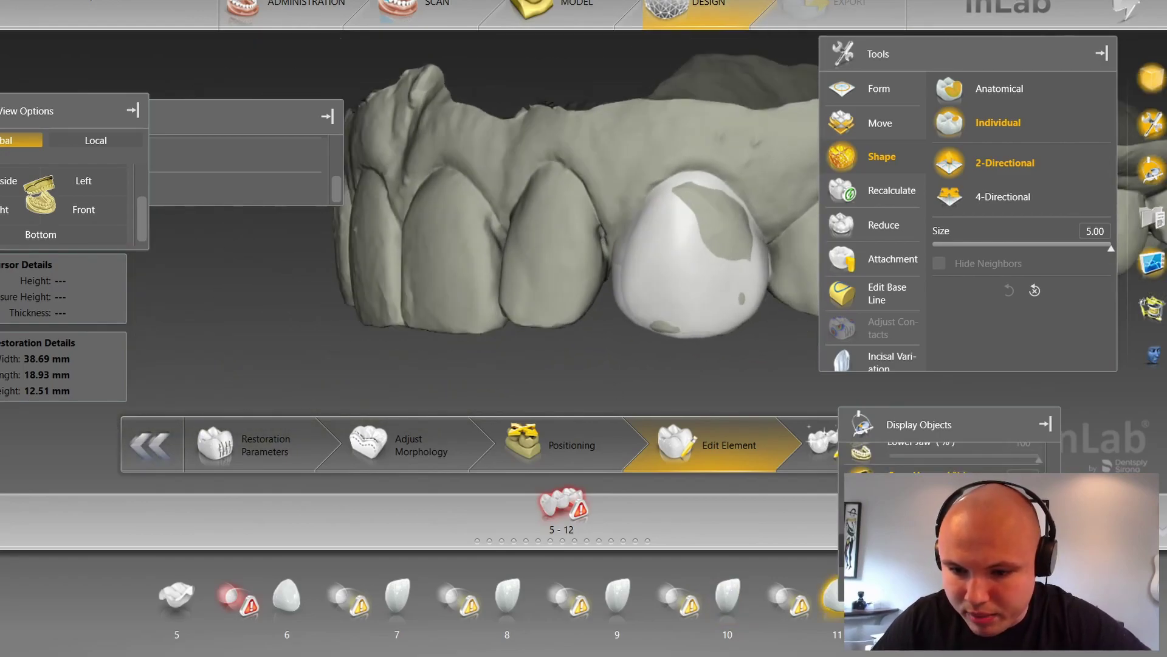
click(99, 212)
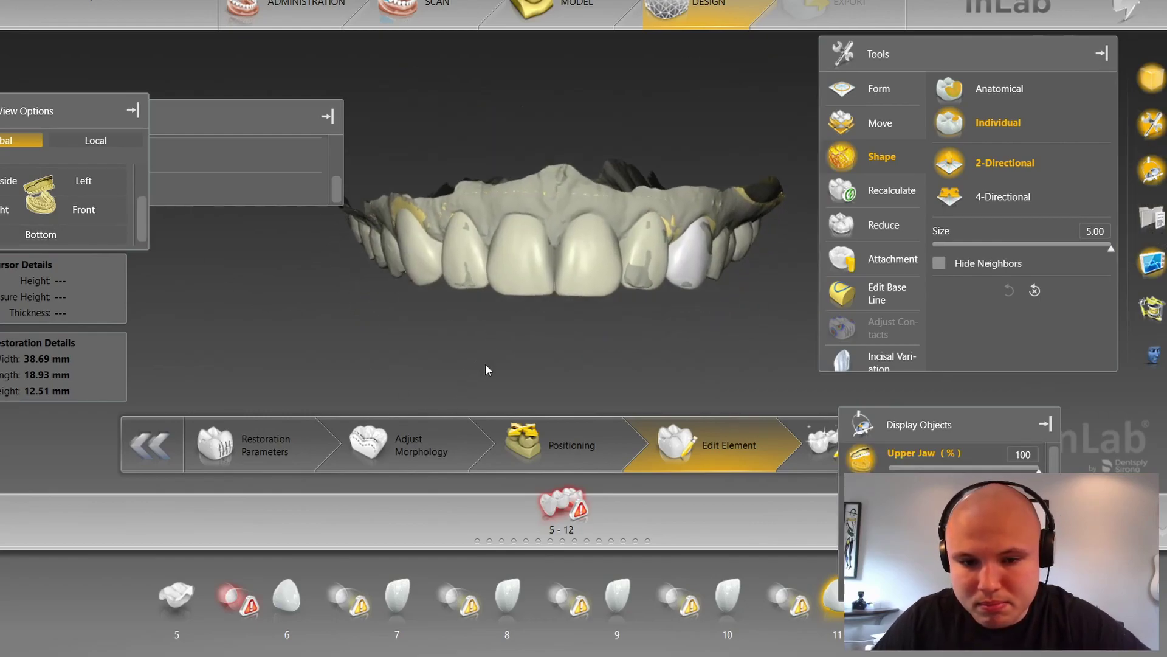
Step: Round crown 8's incisal corner with four-directional Shape, then return to two-directional mode
scroll(483, 359, up, 2)
scroll(553, 394, up, 2)
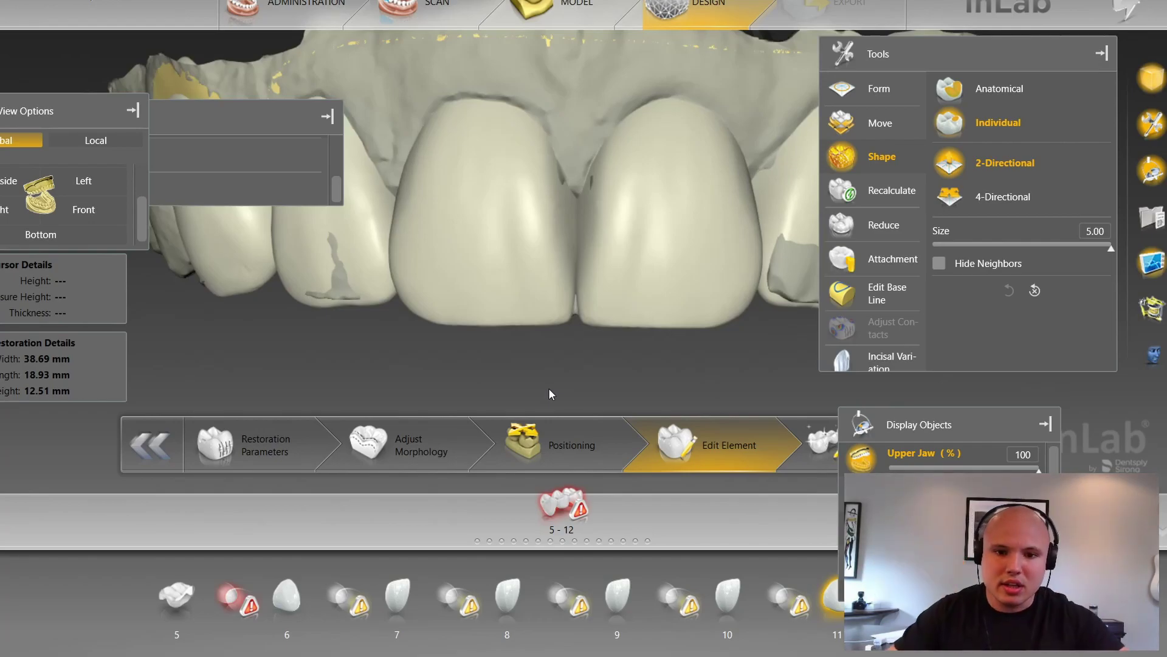
click(546, 272)
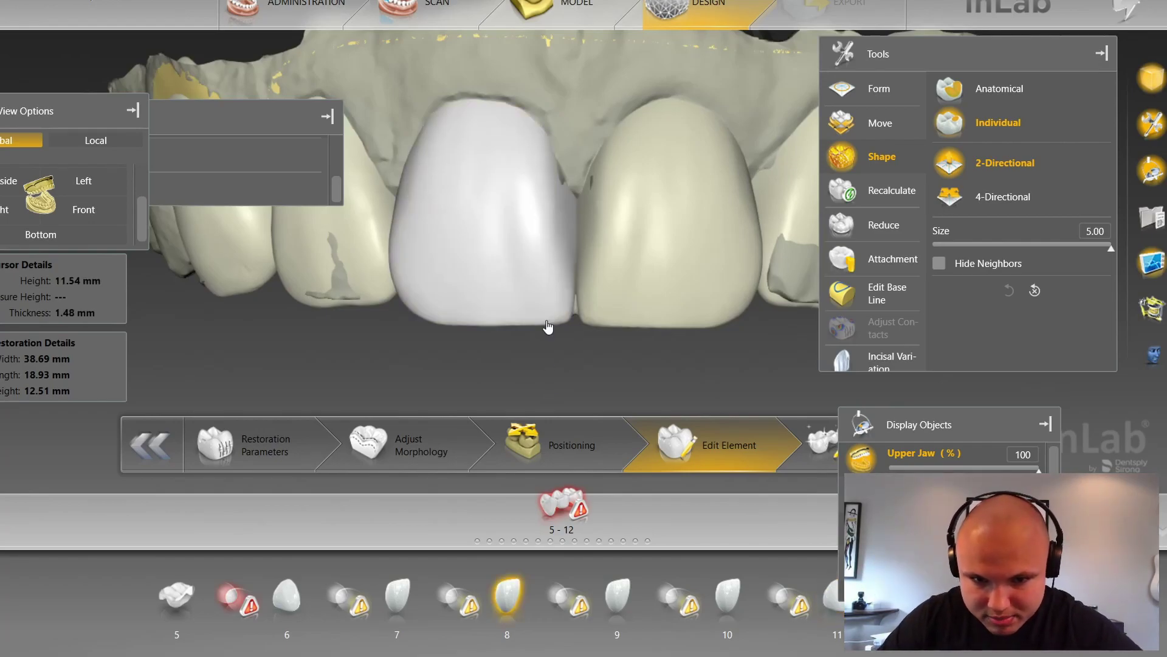
scroll(572, 365, up, 3)
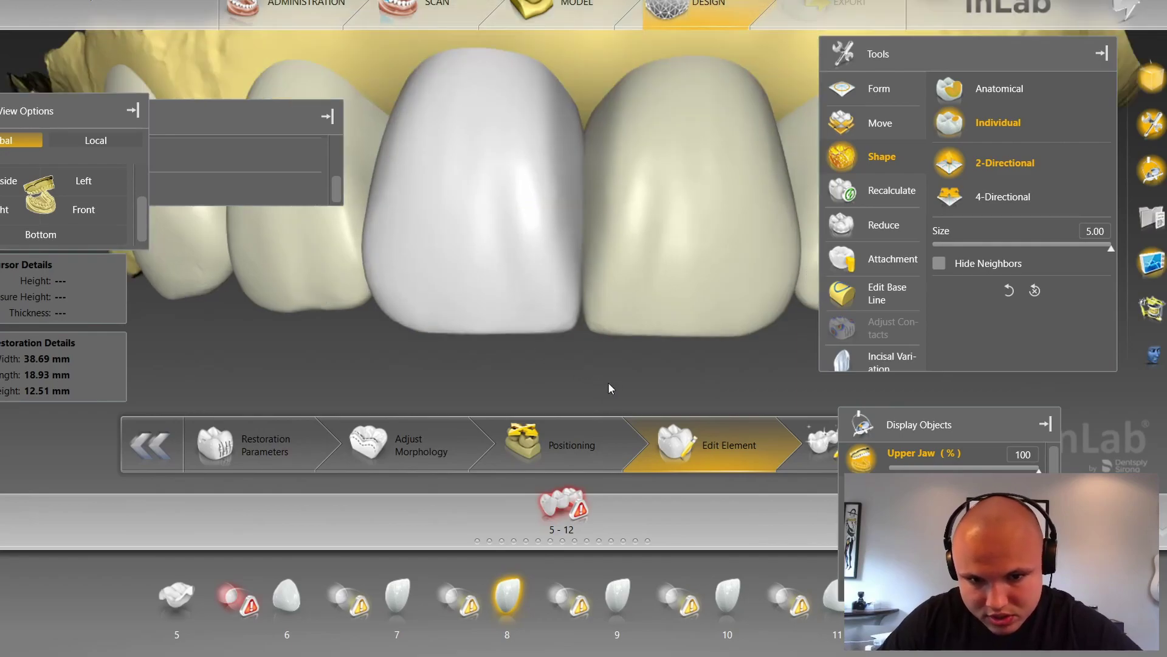
scroll(566, 347, up, 2)
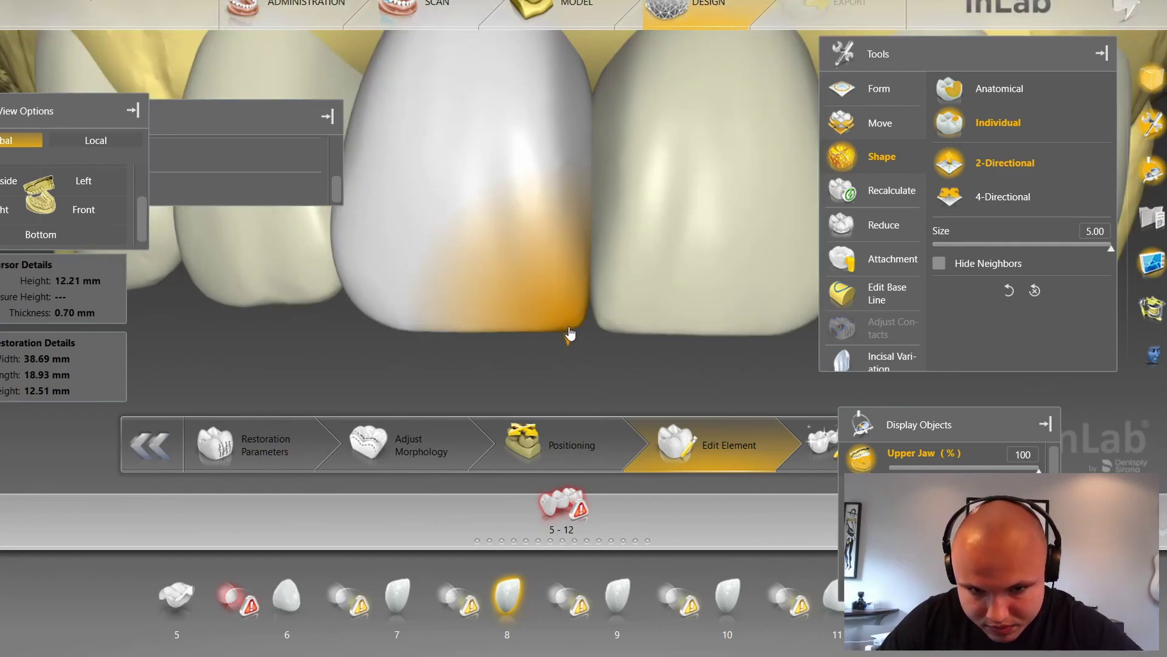
click(1005, 197)
scroll(570, 336, down, 3)
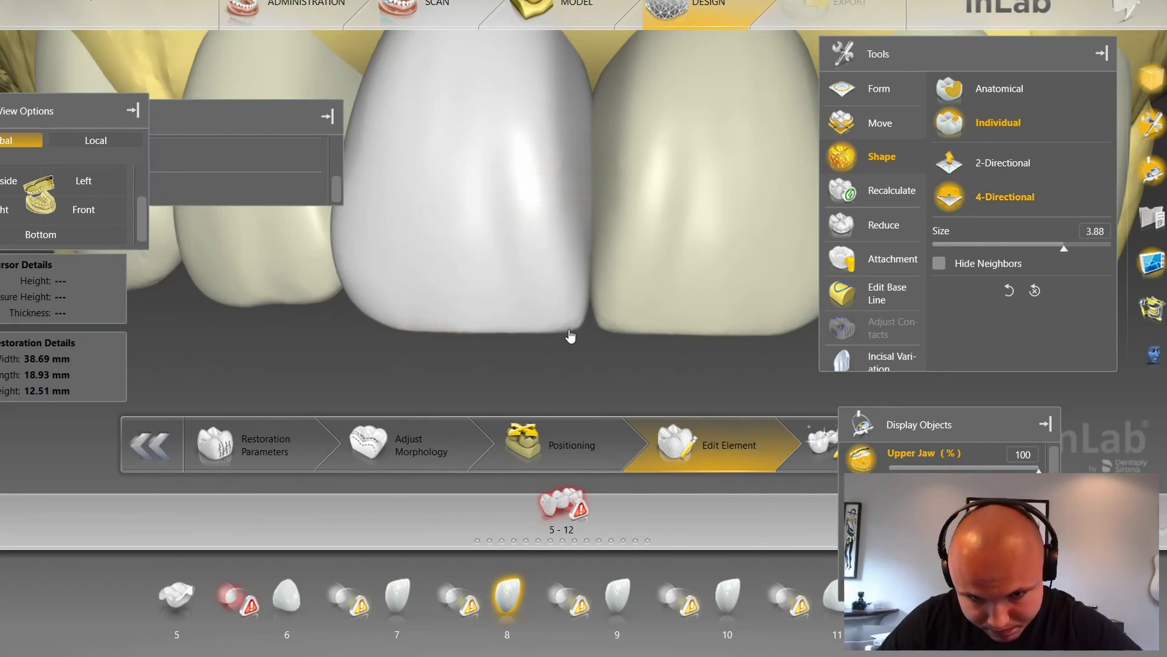
drag(570, 336, 575, 337)
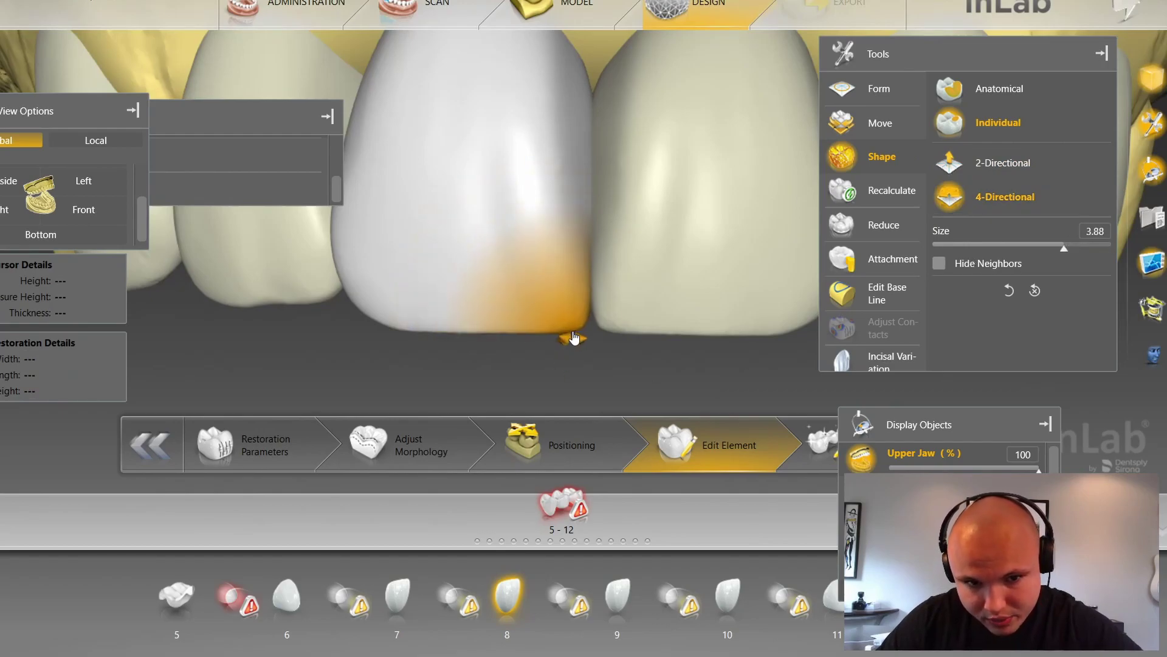
click(1005, 162)
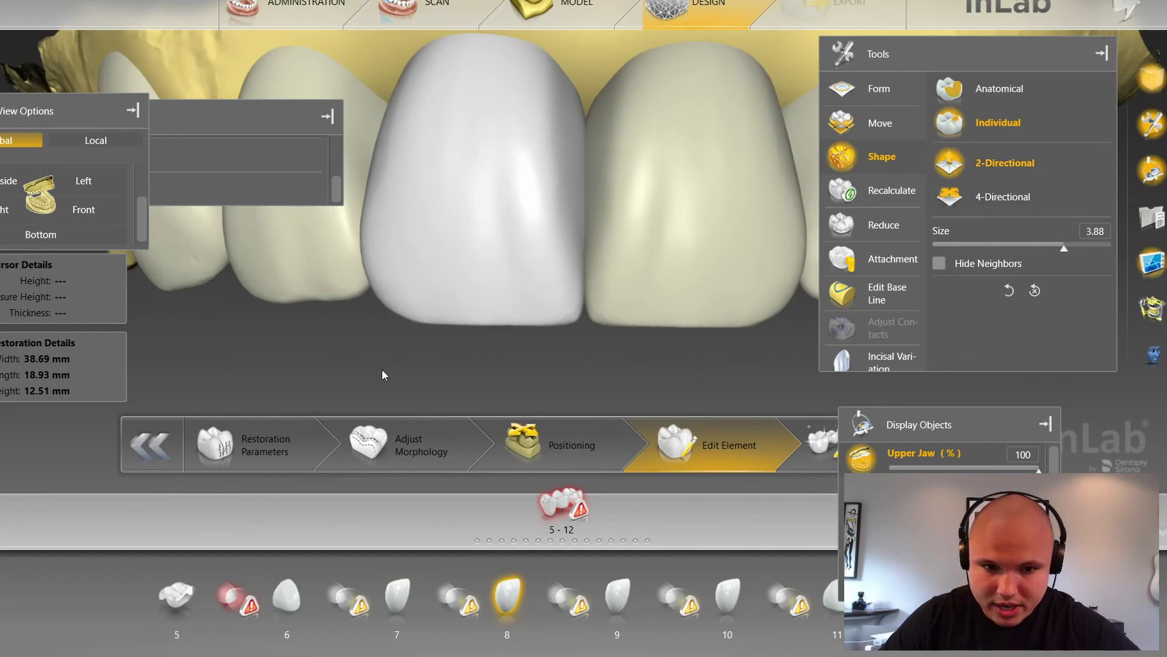
scroll(387, 309, down, 5)
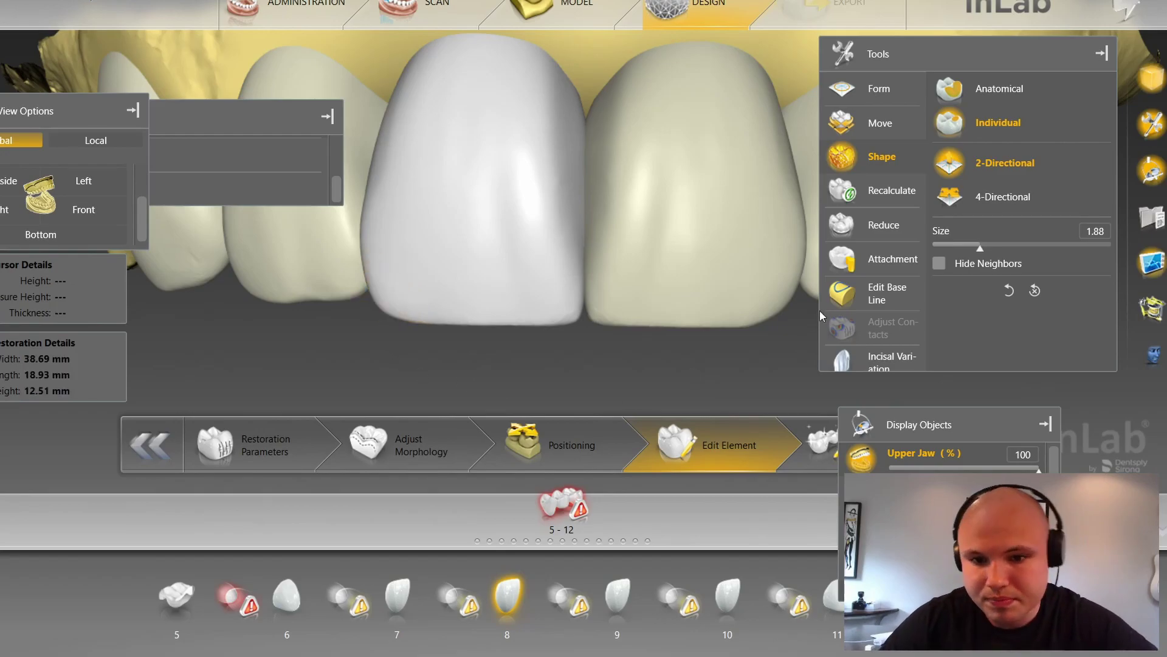
Step: Sculpt crown 9's incisal corner in two strokes and show the measuring grid
click(783, 309)
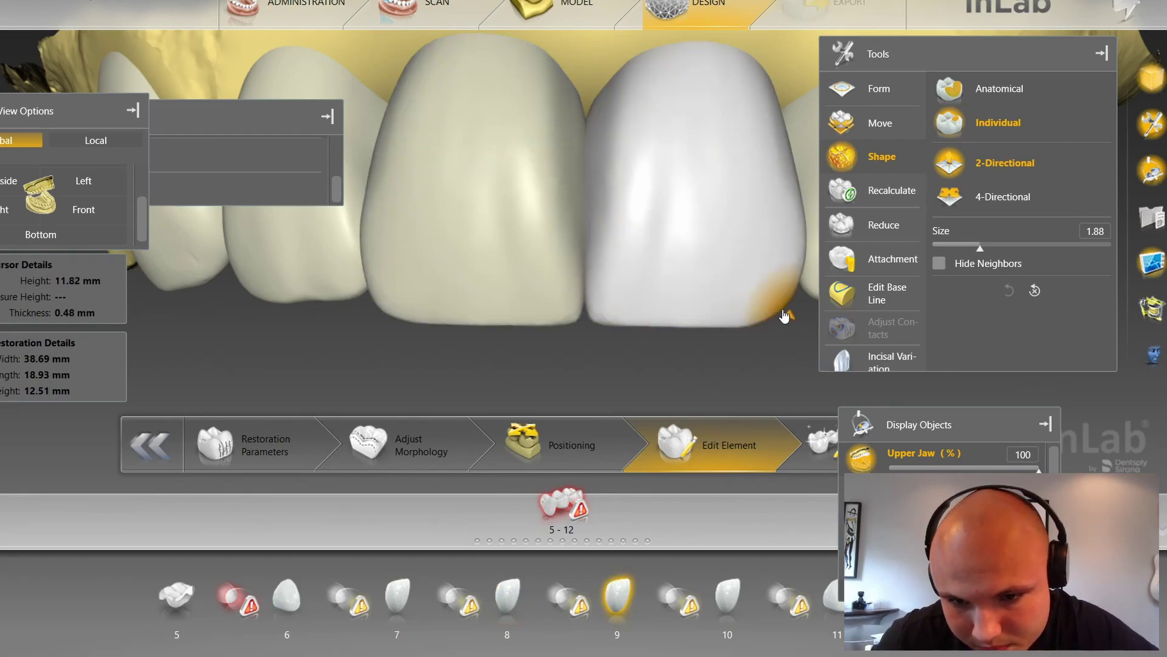
drag(797, 302, 774, 341)
scroll(781, 323, down, 3)
click(762, 377)
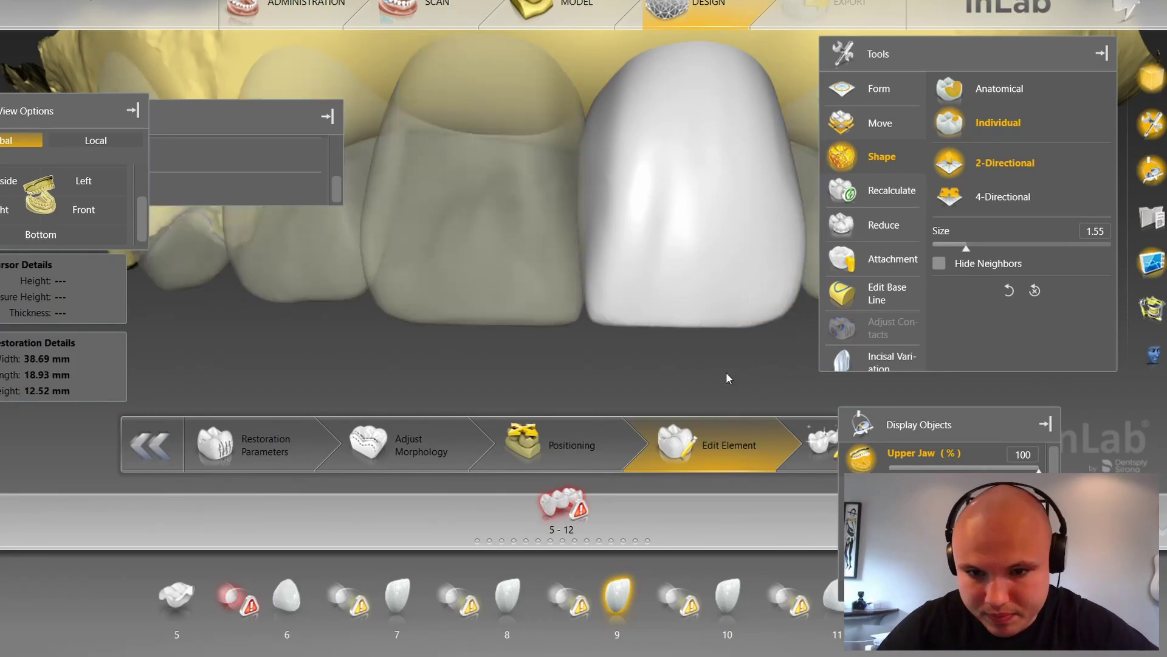
key(g)
middle_drag(560, 362, 496, 364)
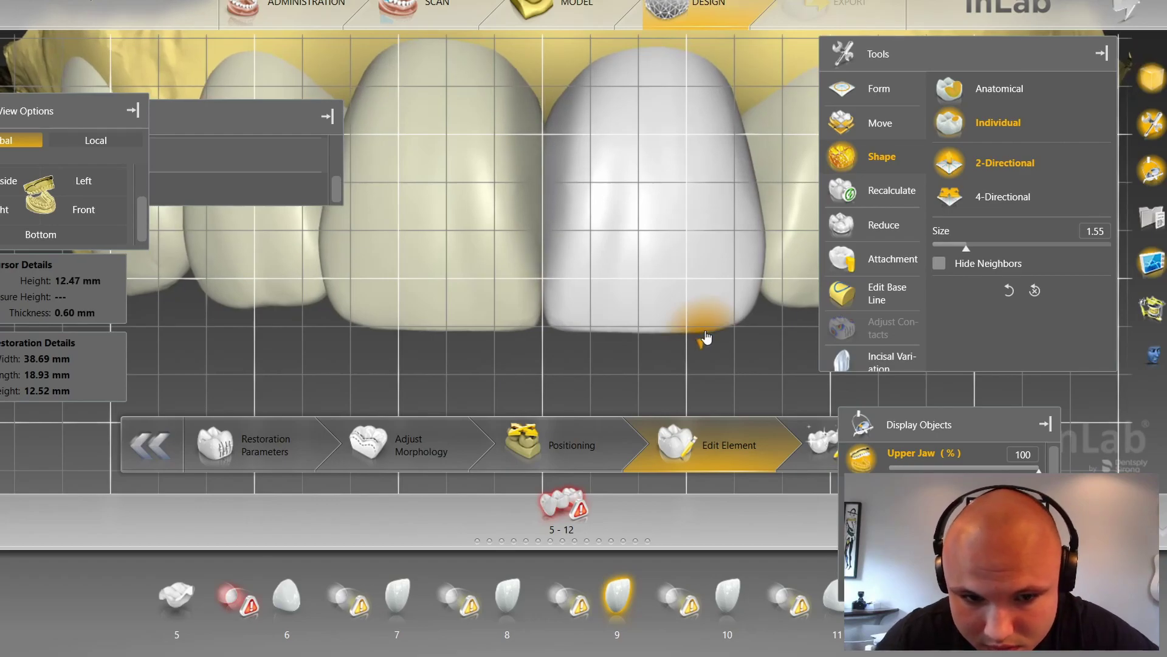
Step: Touch up crown 8's incisal edge again at shaping size 1.90
scroll(708, 336, up, 5)
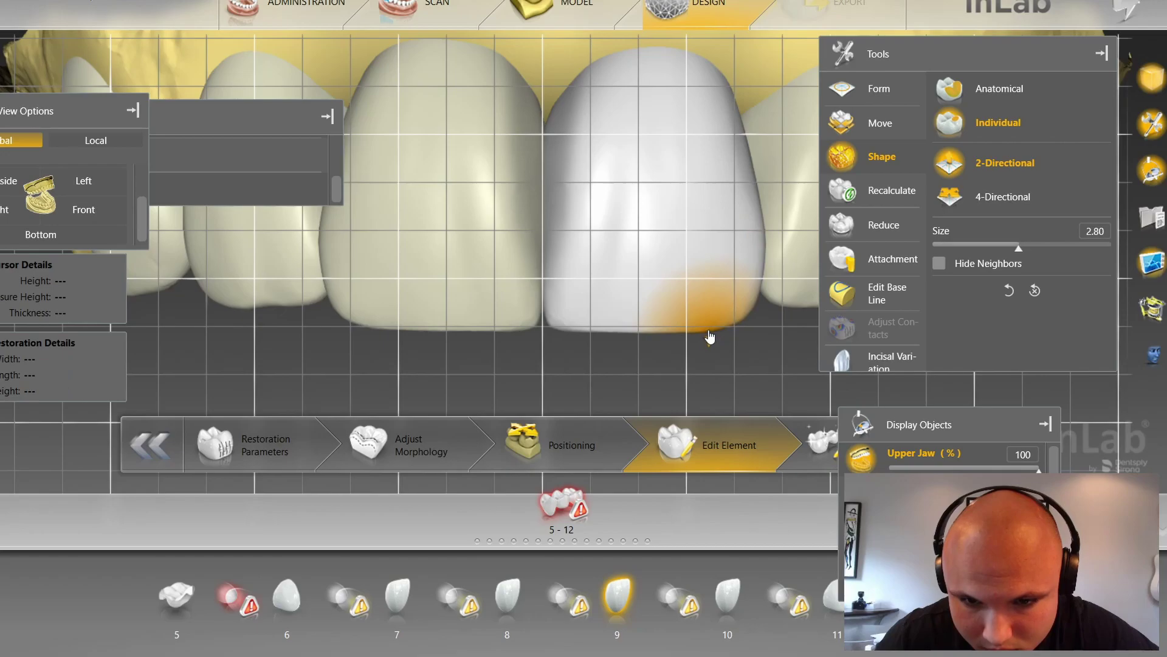
scroll(649, 337, down, 6)
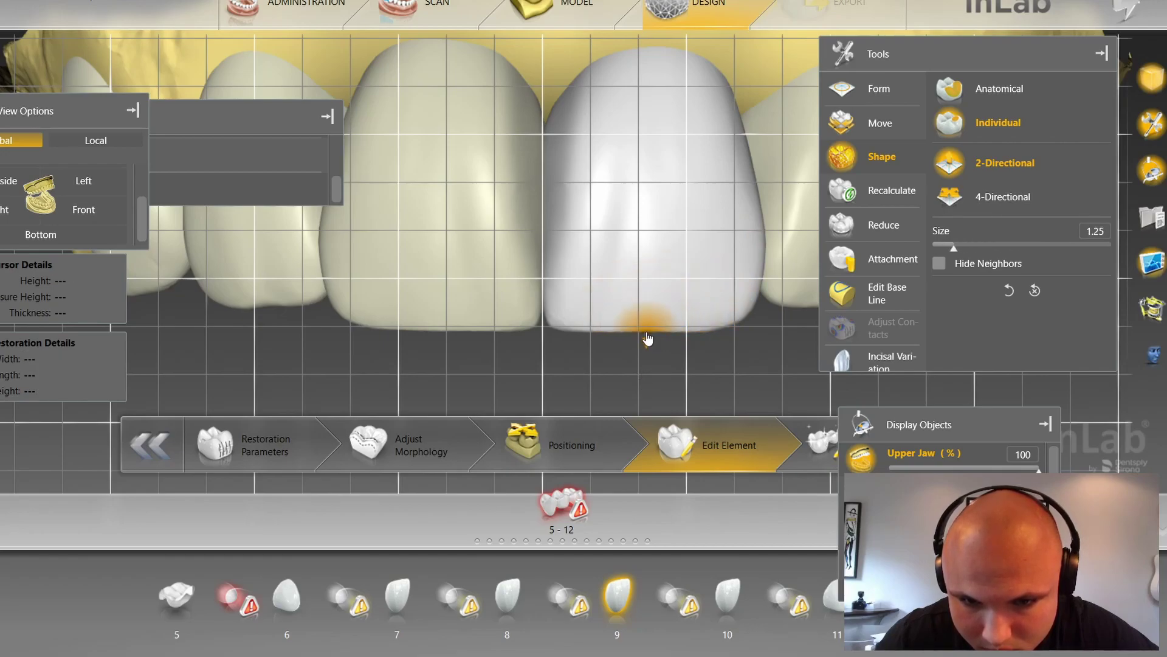
scroll(693, 336, up, 5)
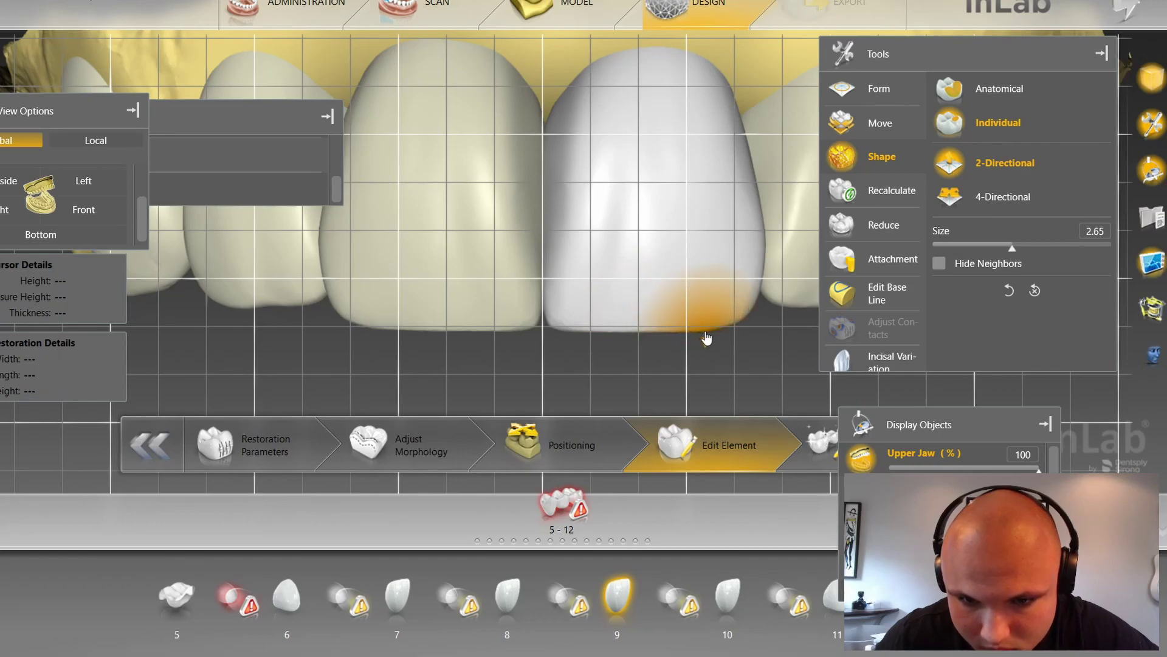
click(384, 327)
scroll(385, 332, up, 4)
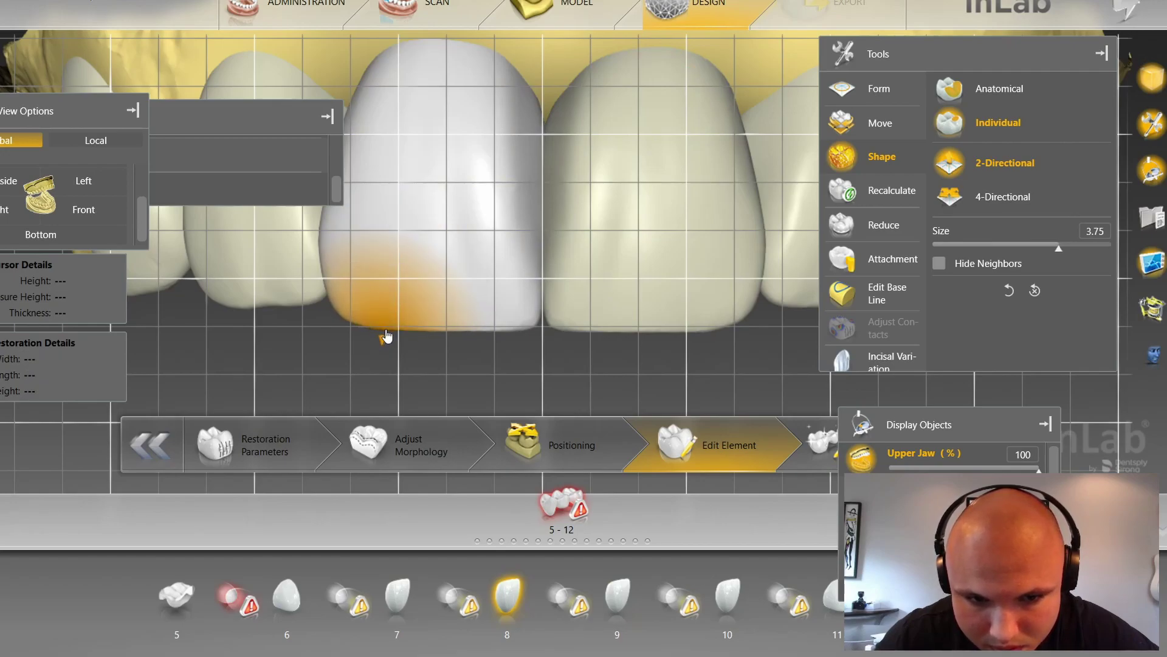
scroll(474, 329, down, 6)
drag(481, 333, 481, 333)
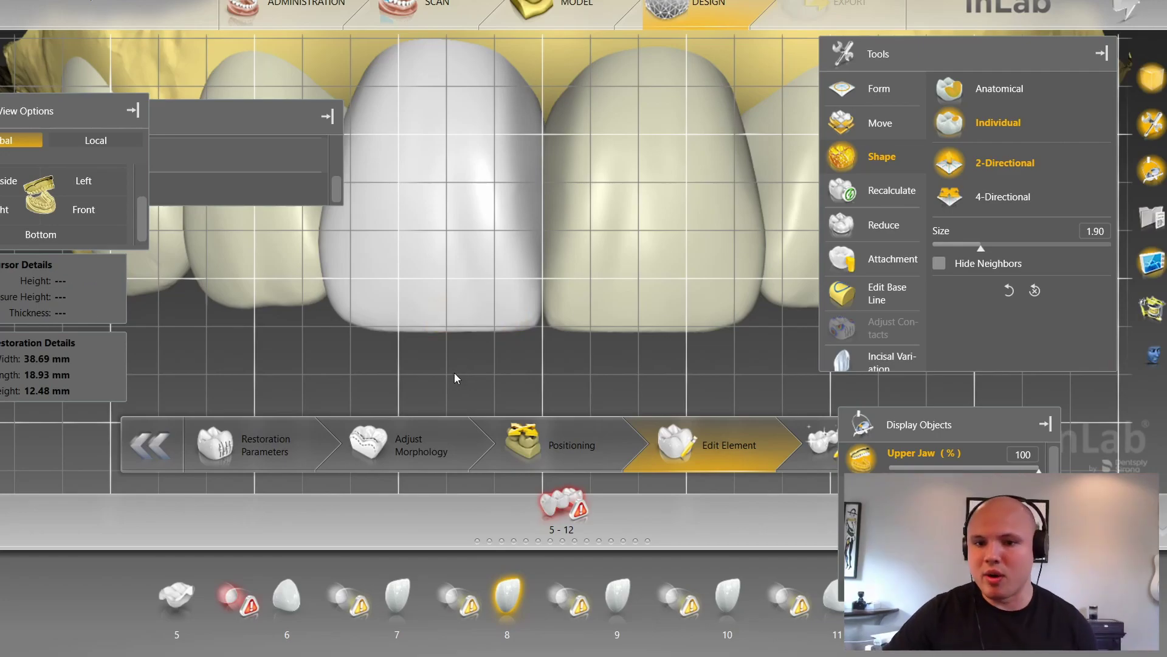
Step: Show the BioCopy overlay and toggle the neighbouring restorations to compare
scroll(451, 376, down, 1)
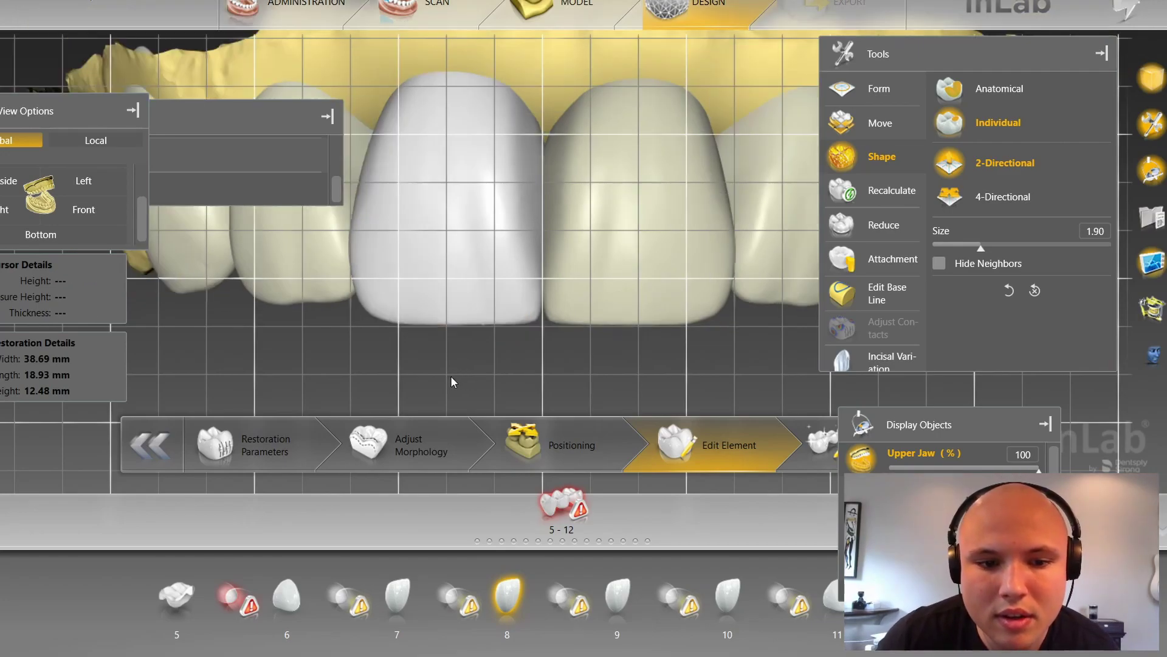
key(b)
key(r)
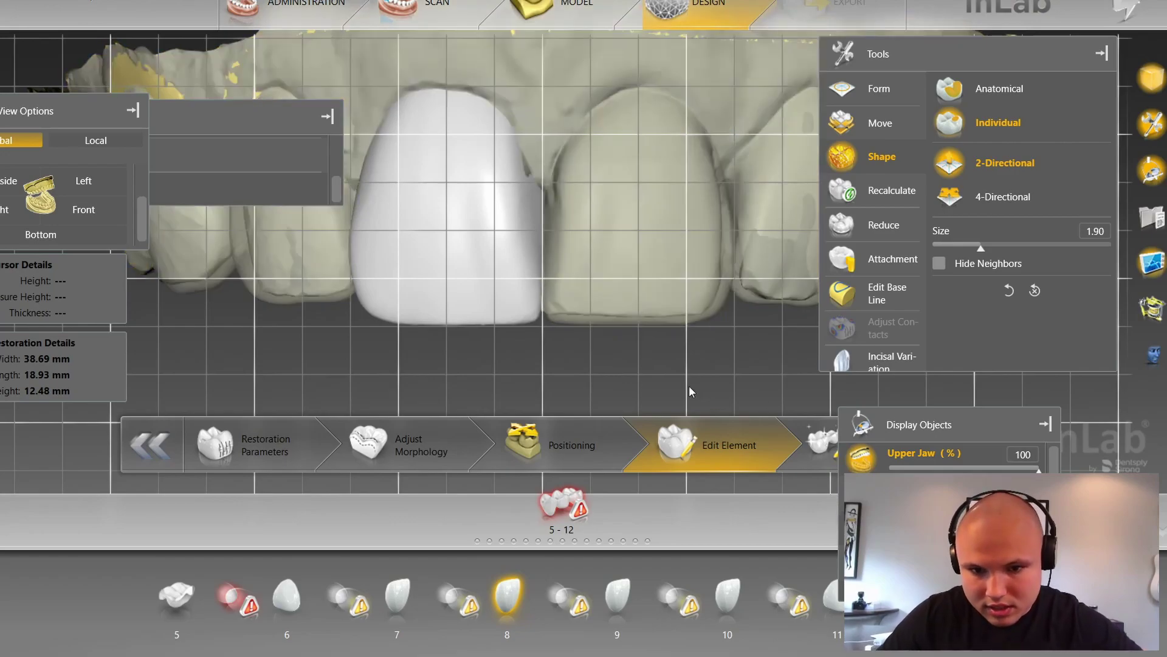
key(r)
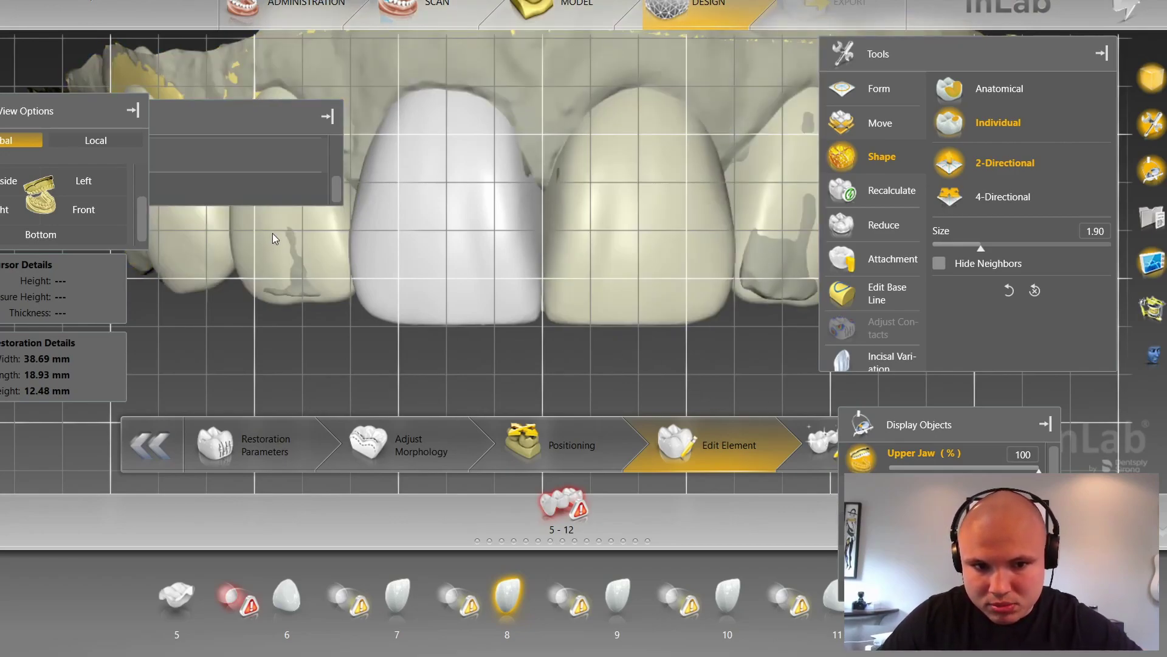
Step: Sculpt crown 7's incisal edge with BioCopy and the measuring grid hidden
click(273, 238)
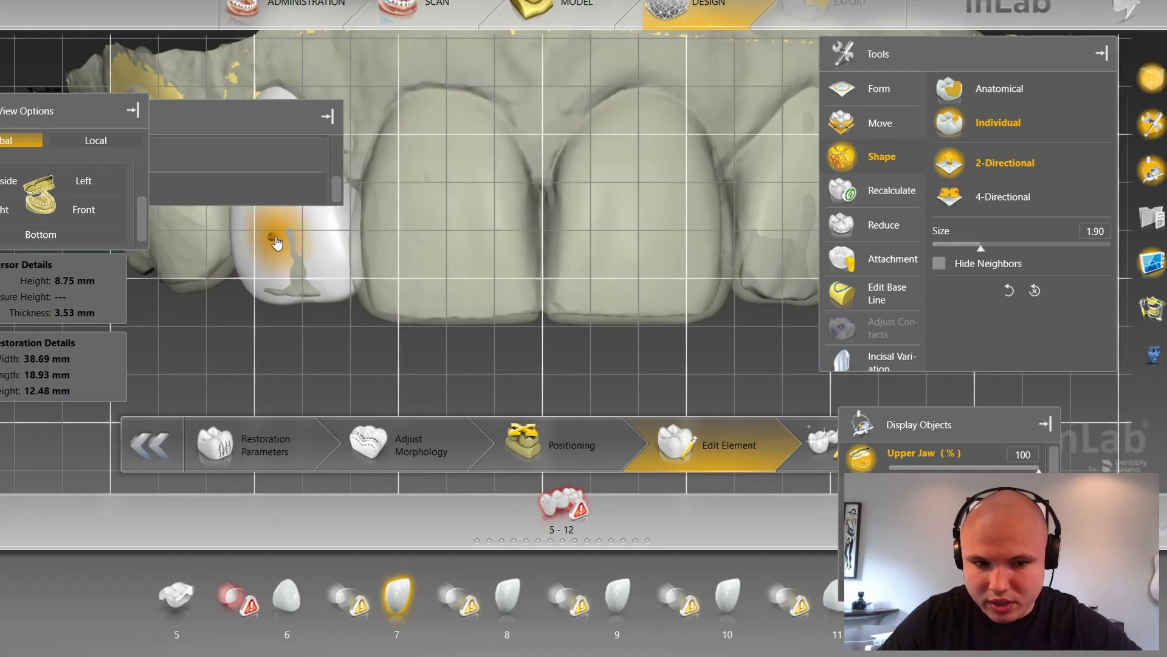
key(b)
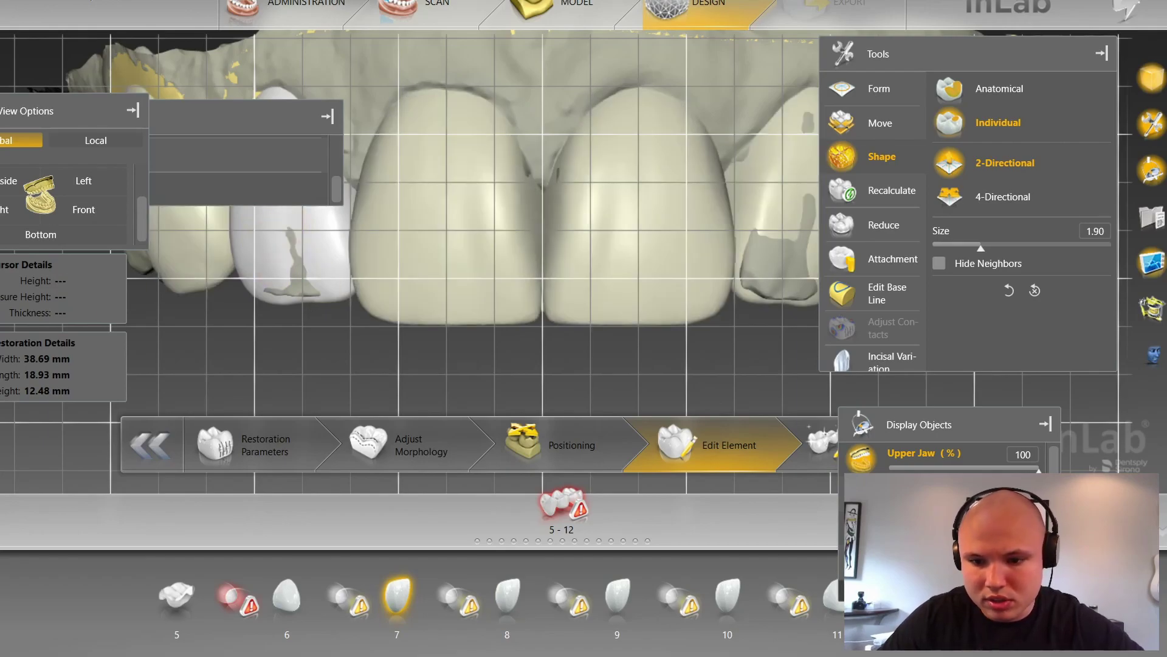
click(862, 528)
key(r)
key(g)
key(r)
scroll(365, 368, down, 3)
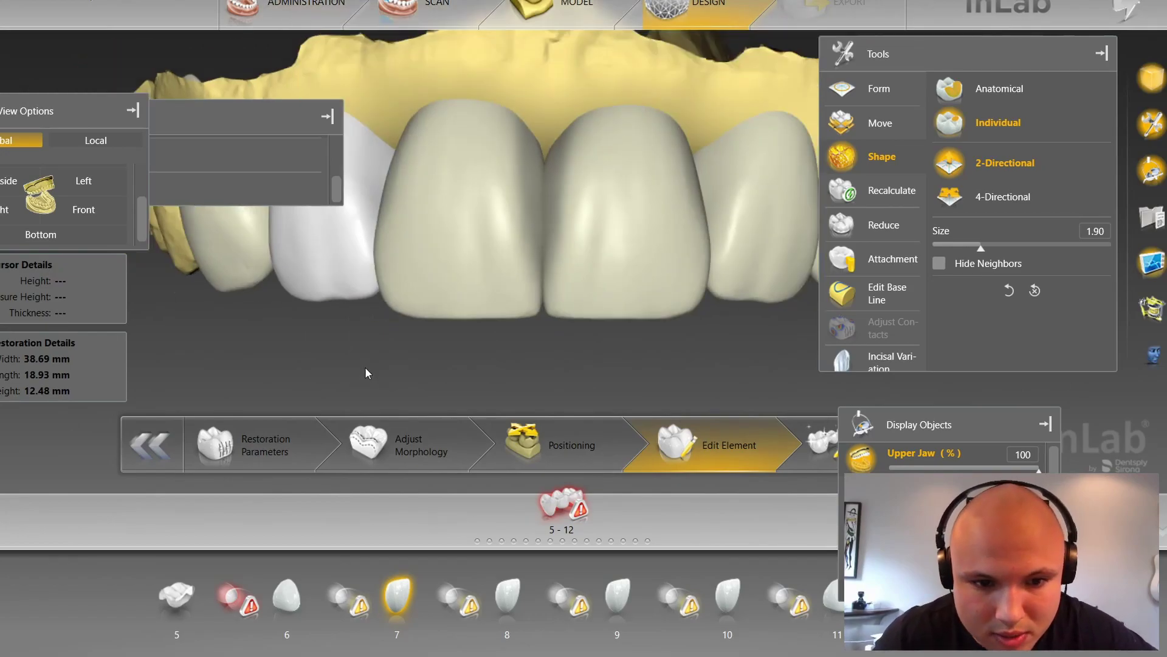
scroll(363, 358, up, 2)
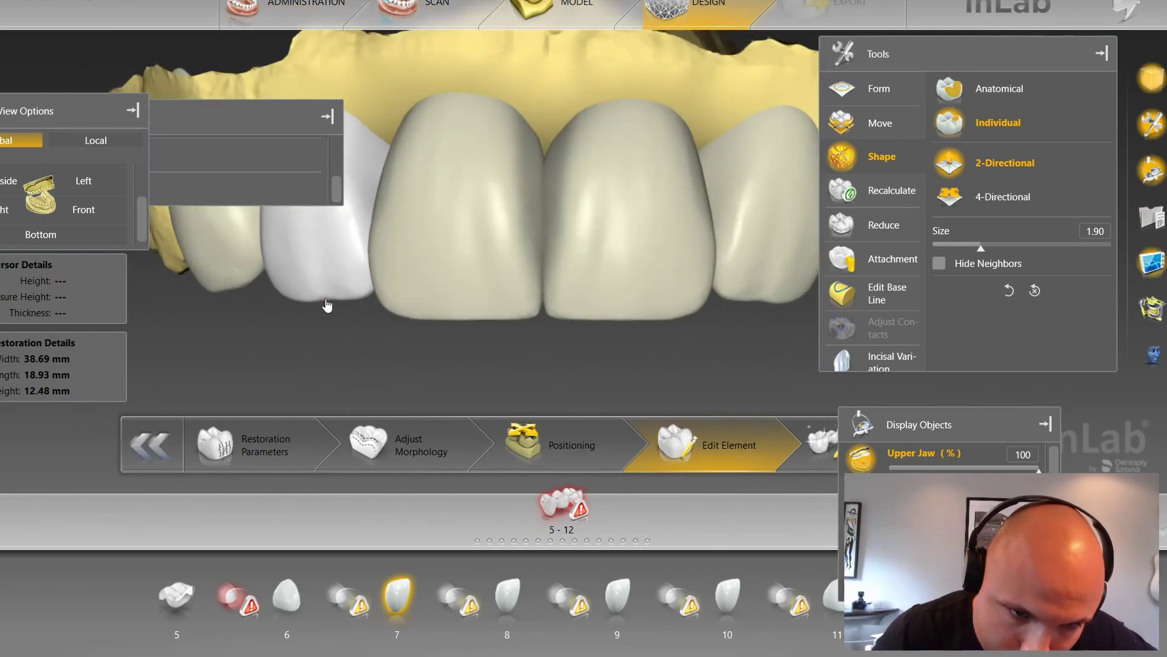
scroll(324, 317, down, 5)
drag(330, 307, 331, 310)
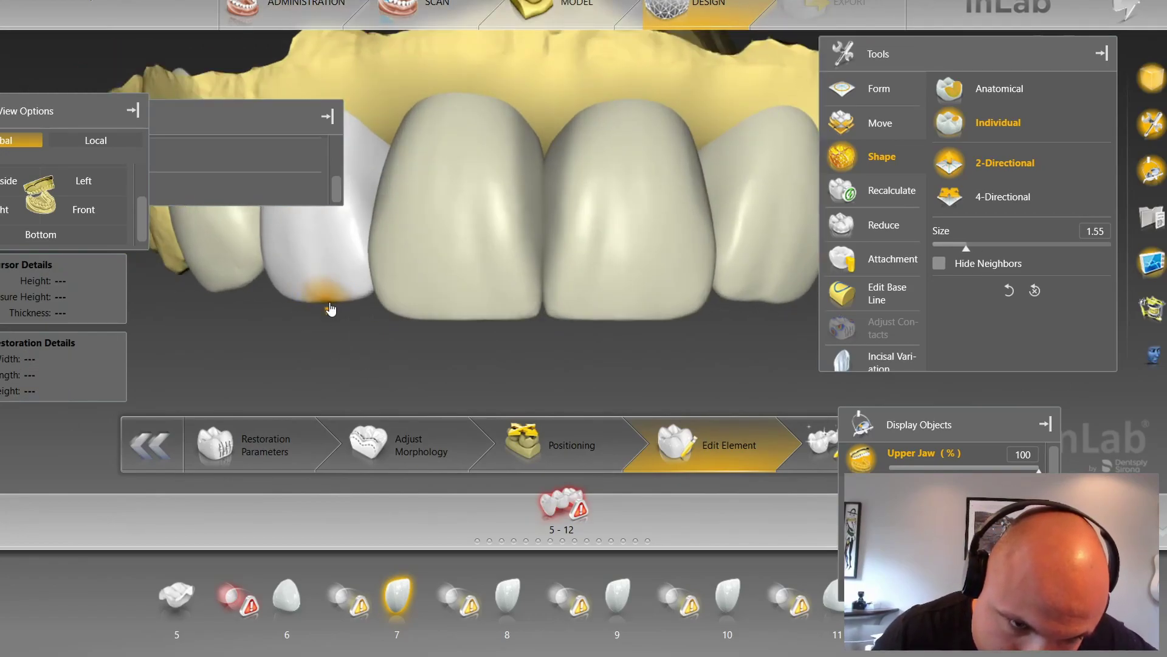
Step: Touch up crown 10's incisal corner at size 2.20, then rotate the jaw to view from below
click(760, 301)
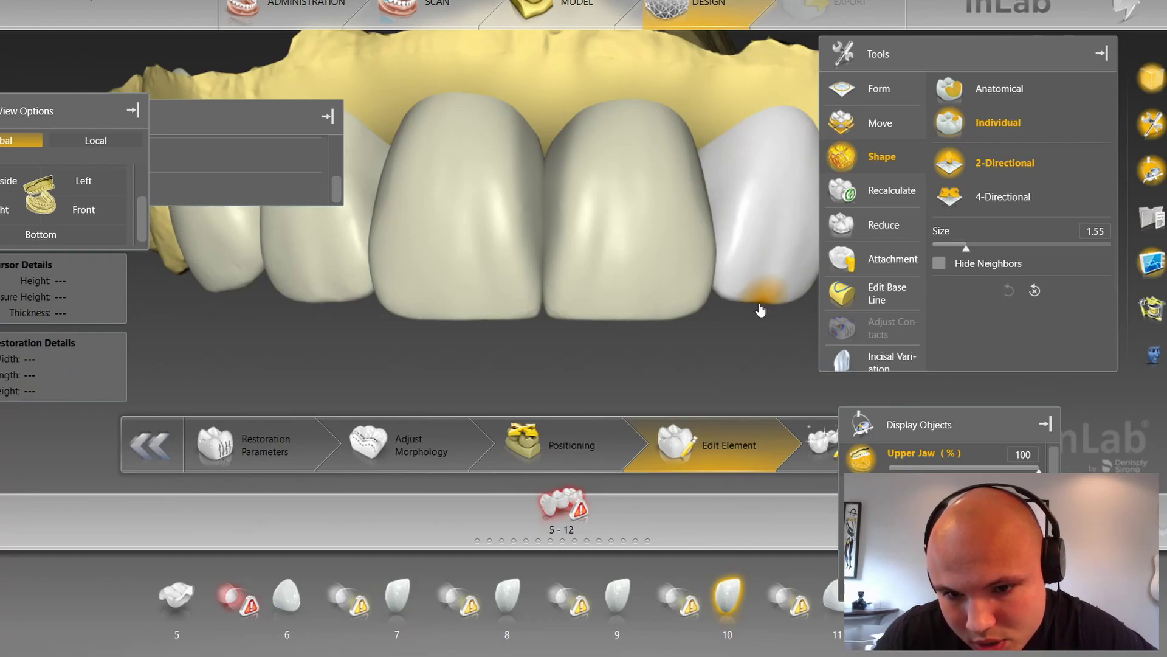
scroll(724, 304, up, 13)
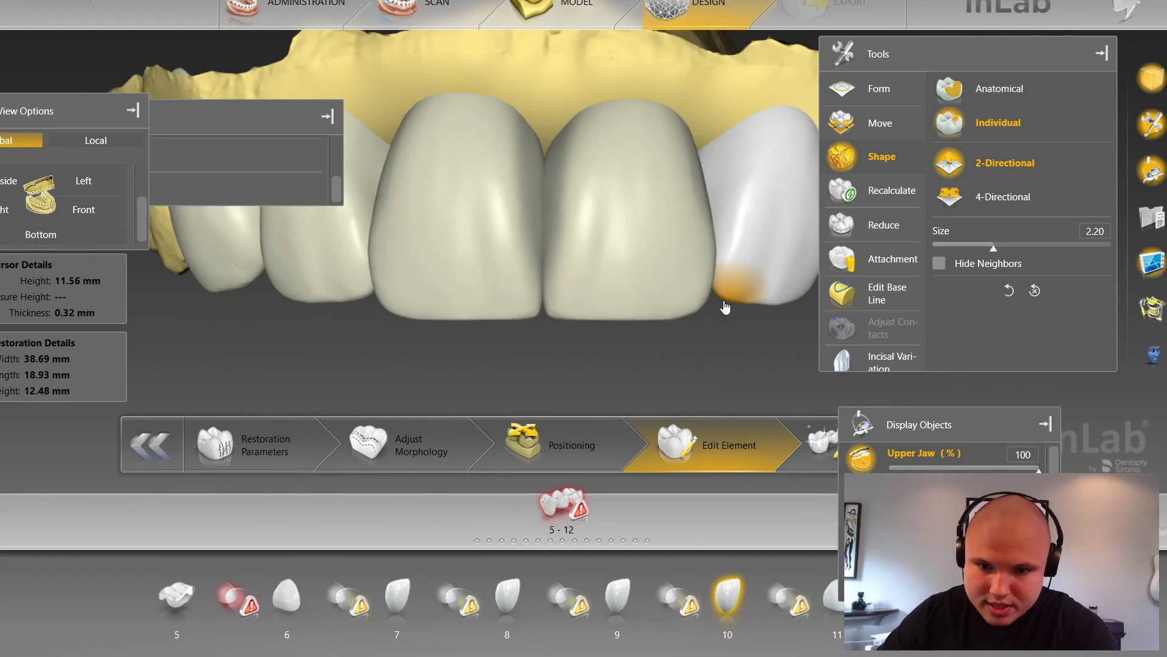
click(359, 295)
right_drag(520, 367, 540, 209)
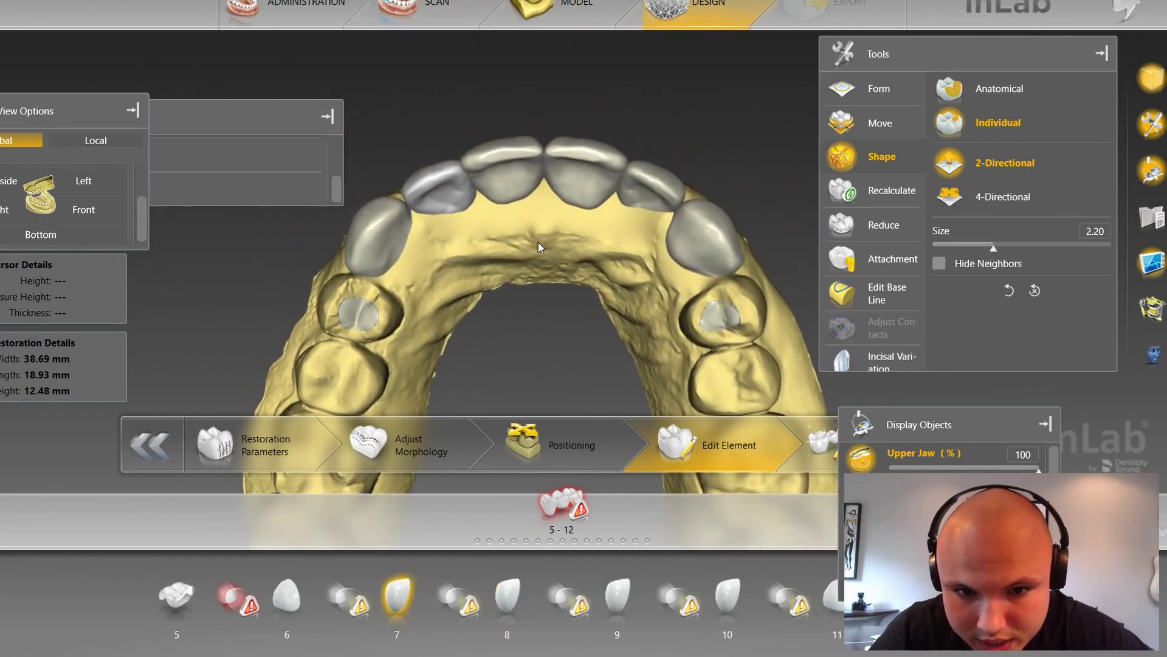
Step: Tilt the jaw to inspect the anterior crowns' incisal edges from below
scroll(539, 238, up, 5)
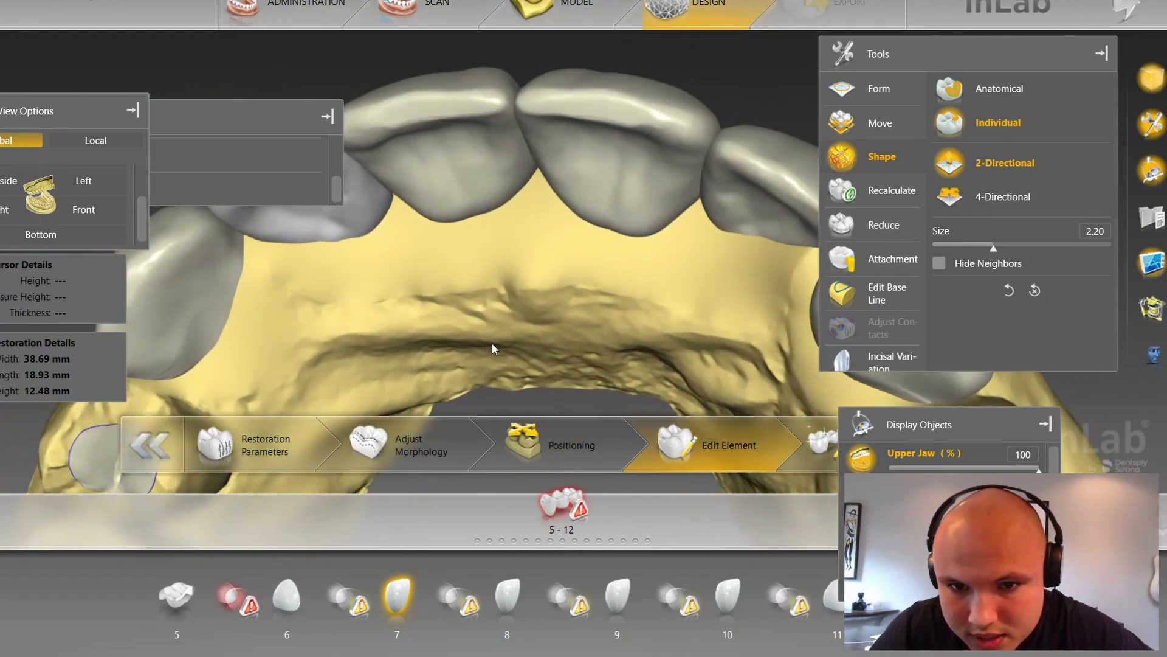
right_drag(450, 294, 511, 159)
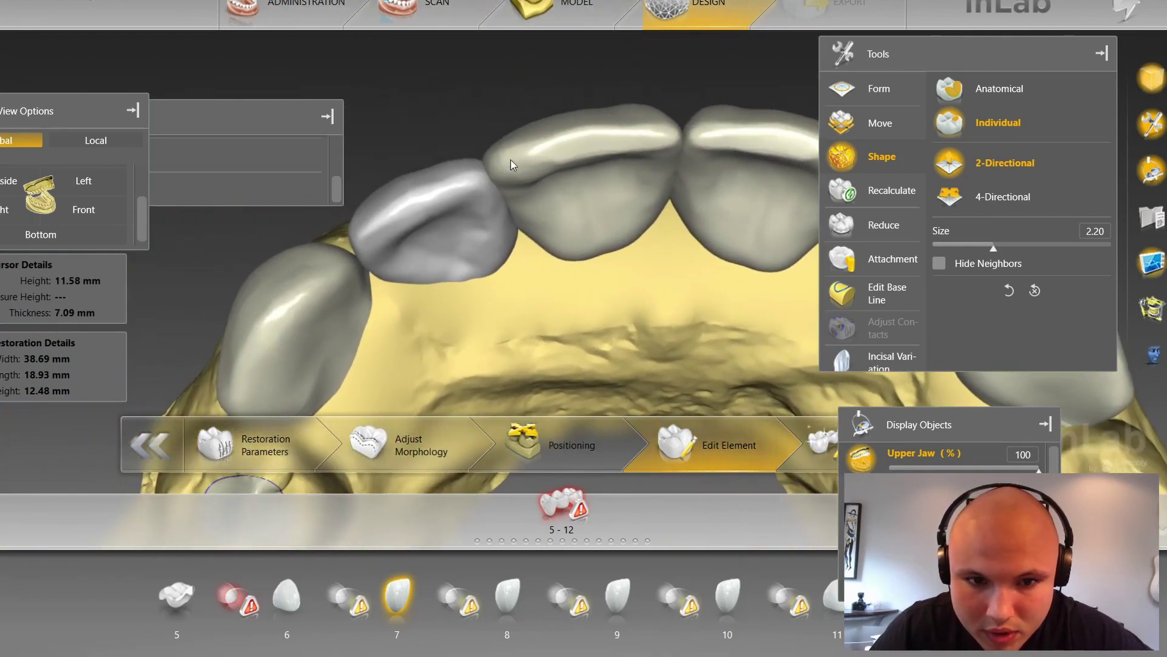
click(512, 141)
mouse_move(575, 74)
right_down()
mouse_move(630, 70)
mouse_move(593, 80)
right_up()
right_drag(753, 113, 768, 180)
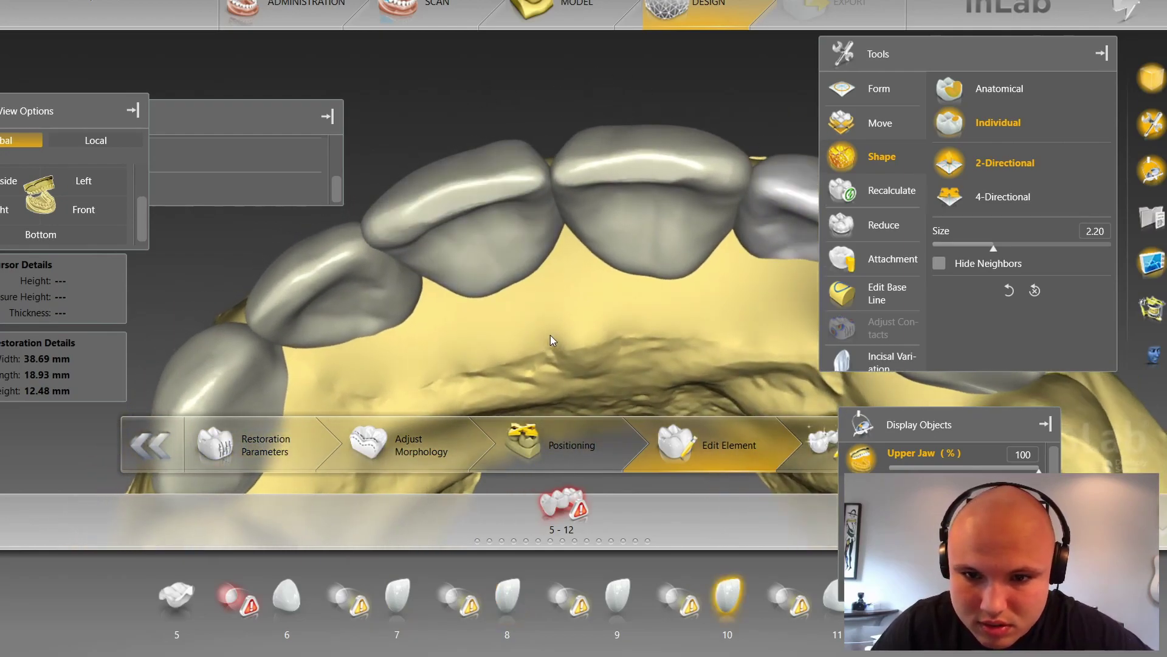
right_drag(549, 334, 555, 332)
Step: Select crown 7 and return to a zoomed-in straight front view
click(375, 241)
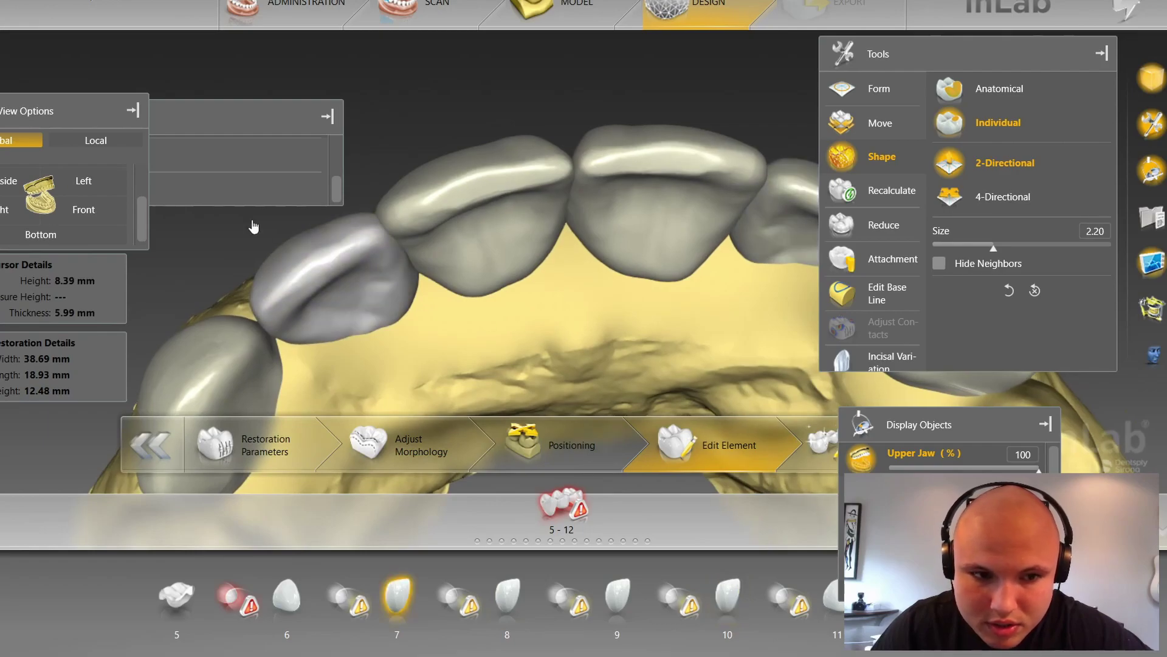
click(84, 213)
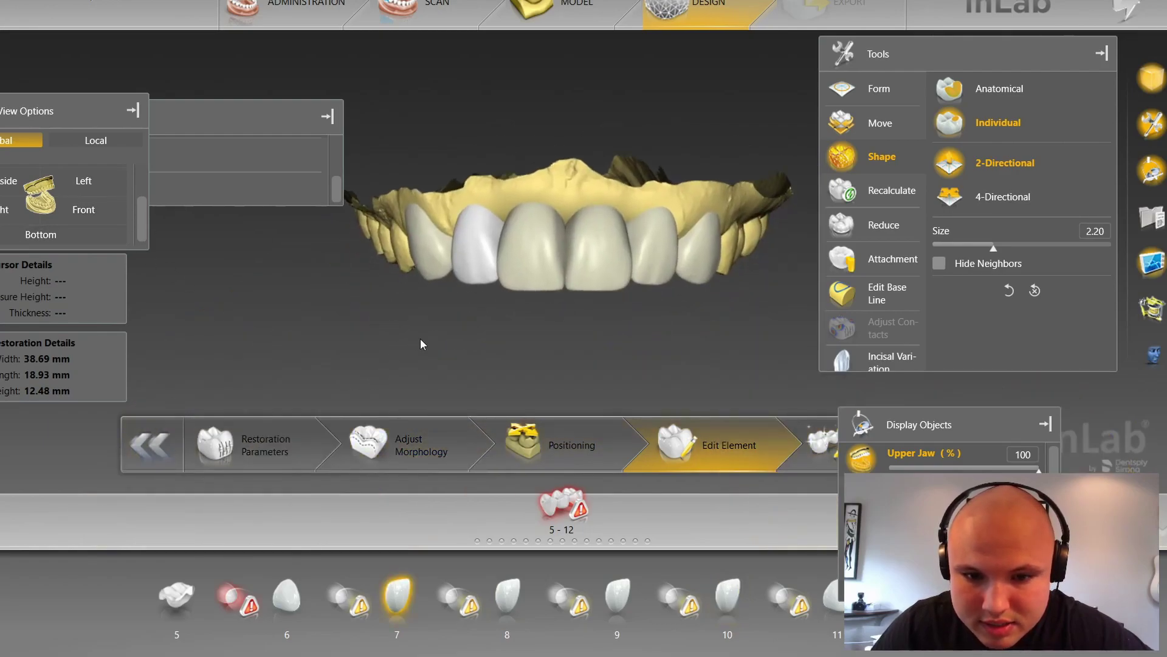
scroll(446, 348, up, 5)
Step: Sculpt crown 7's incisal corner with a reduced brush, neighbours shown see-through
click(973, 198)
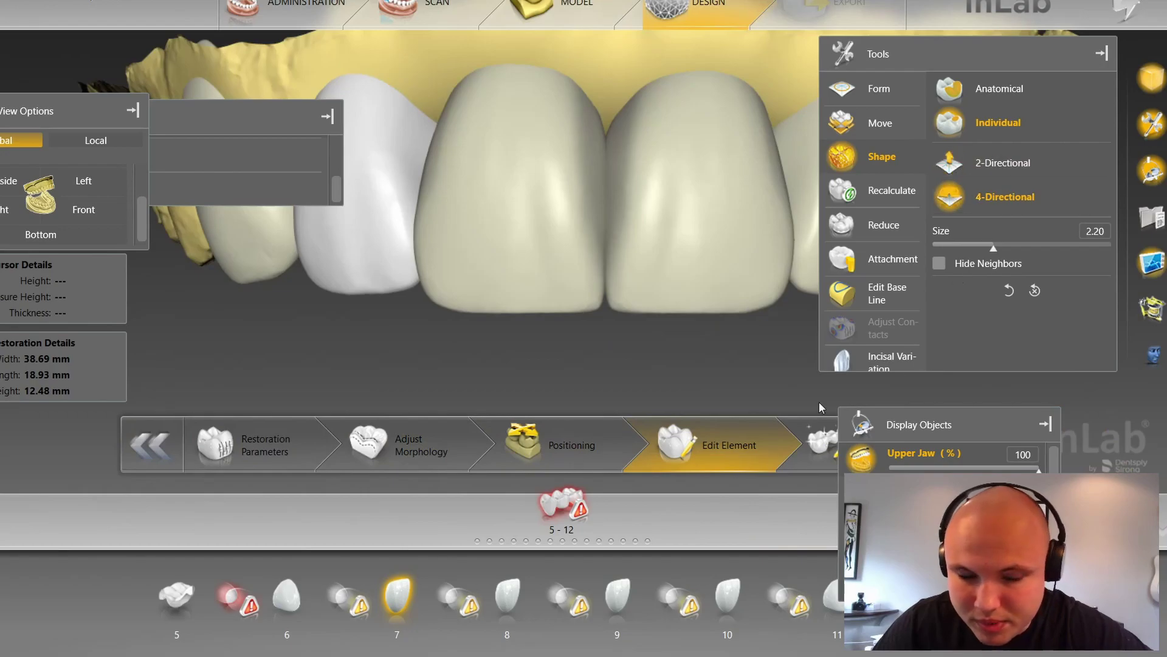
scroll(411, 271, up, 4)
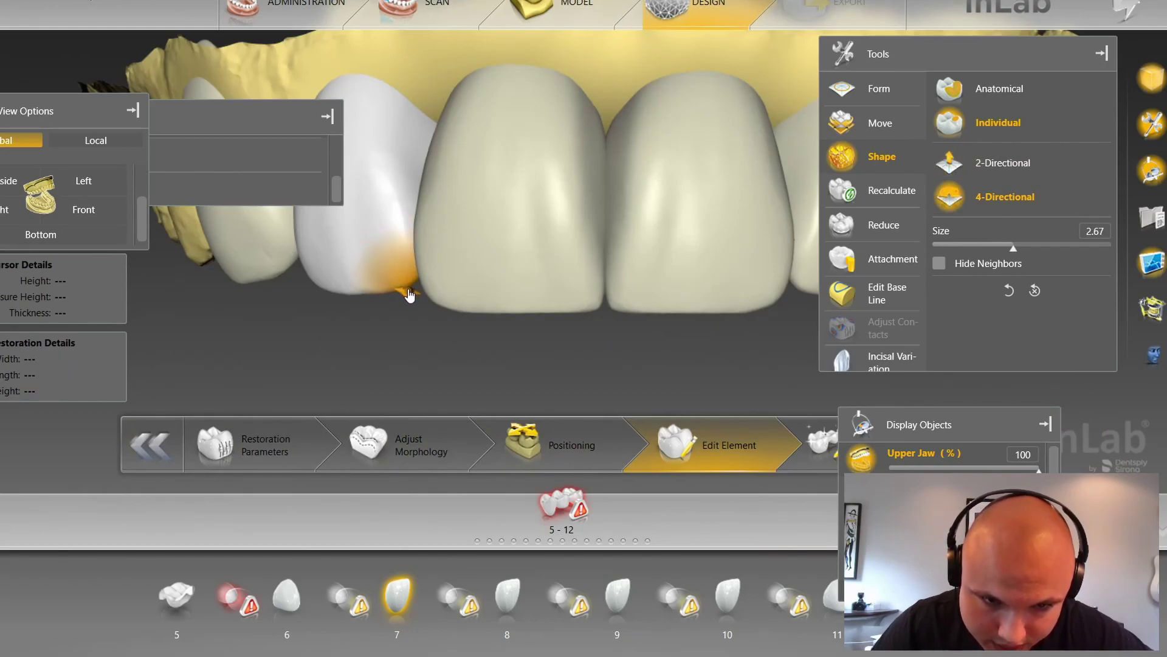
key(t)
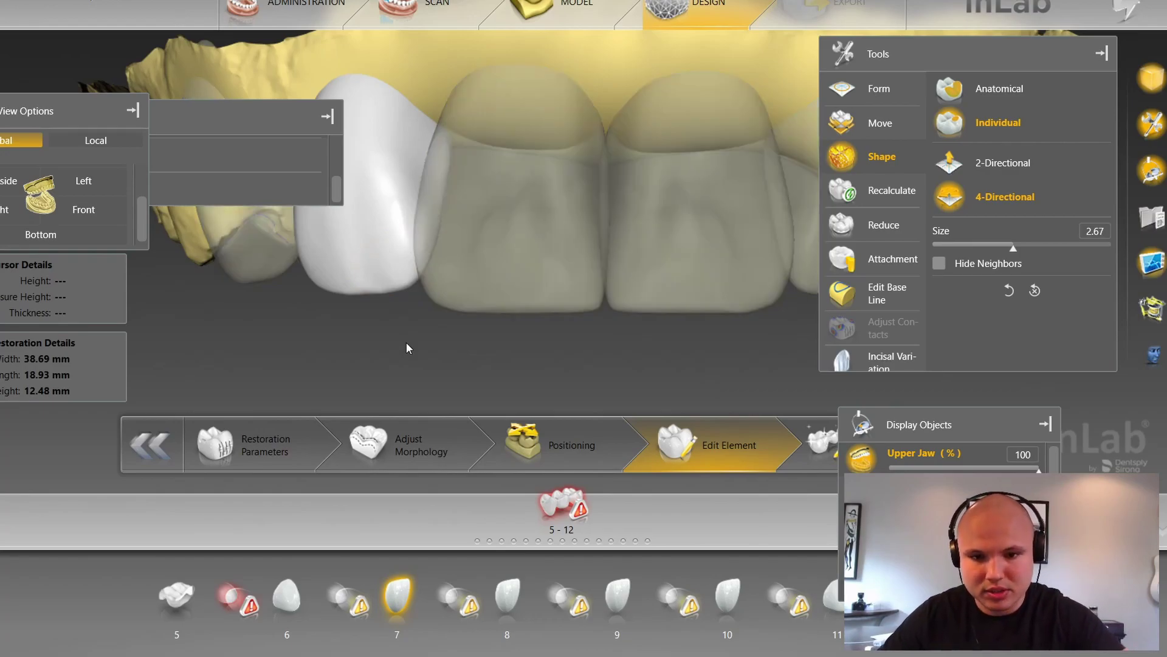
right_drag(442, 354, 392, 360)
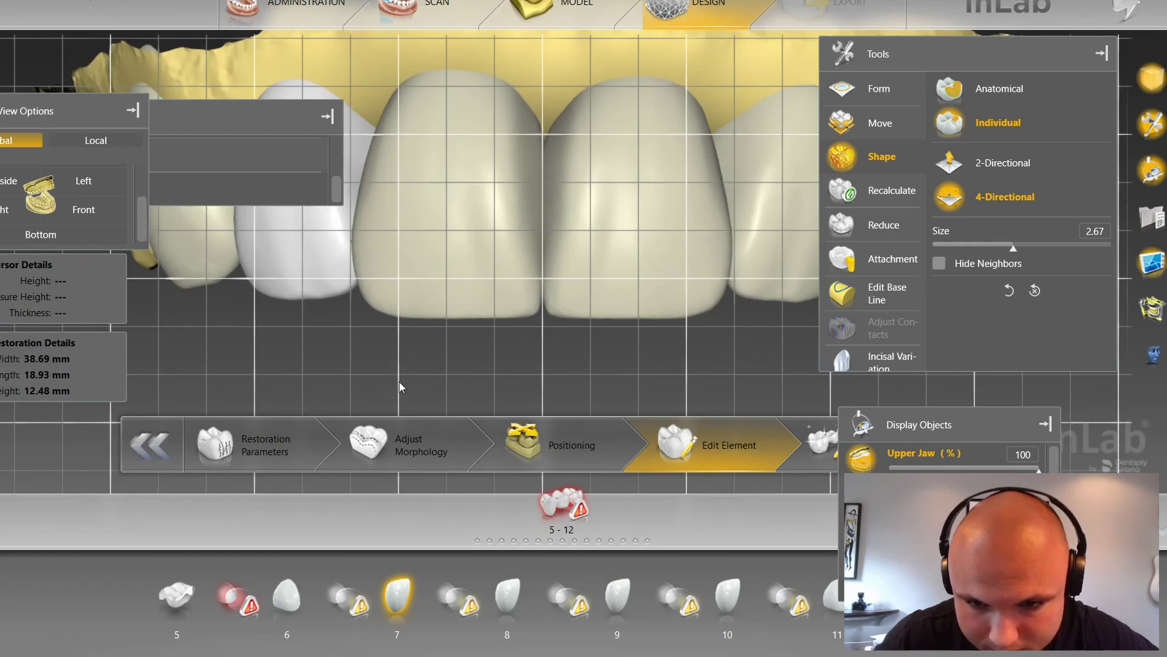
scroll(399, 382, up, 2)
scroll(400, 381, down, 2)
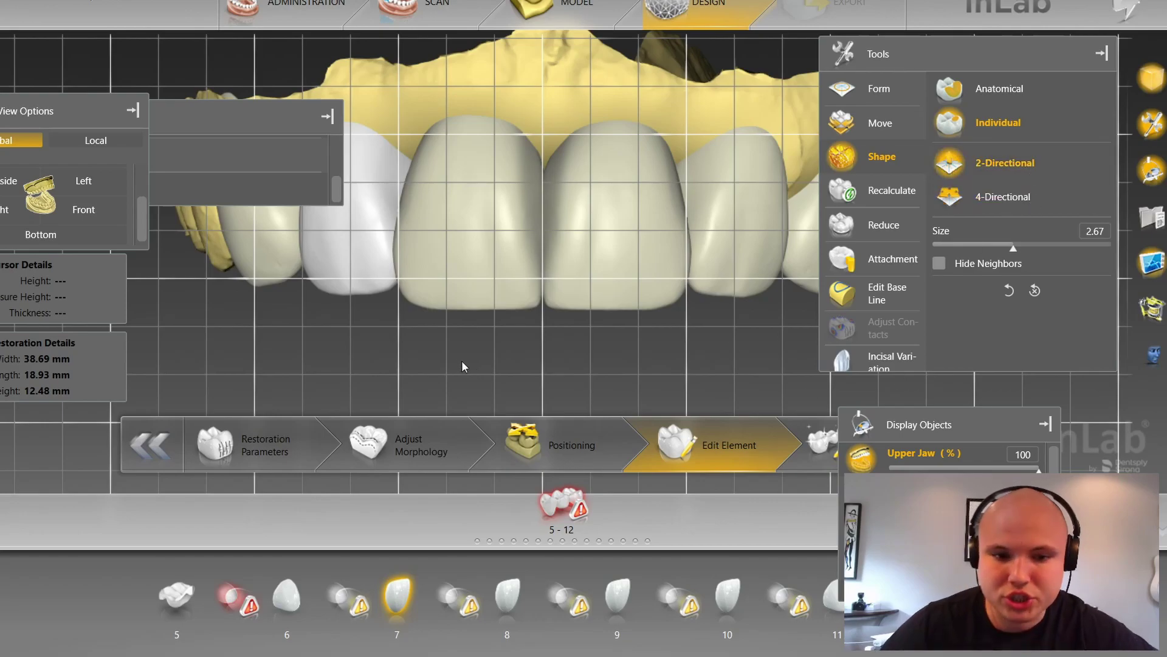
right_drag(384, 290, 369, 348)
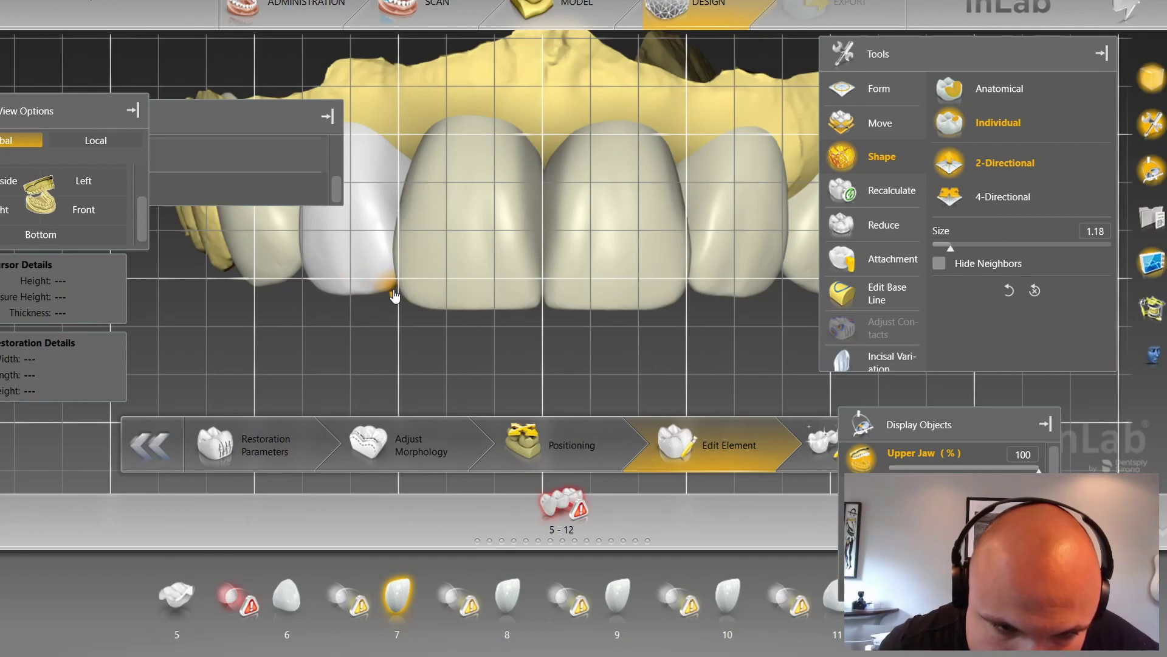
Step: Make crown 10 active and touch up its incisal corner at shaping size 1.30
click(693, 289)
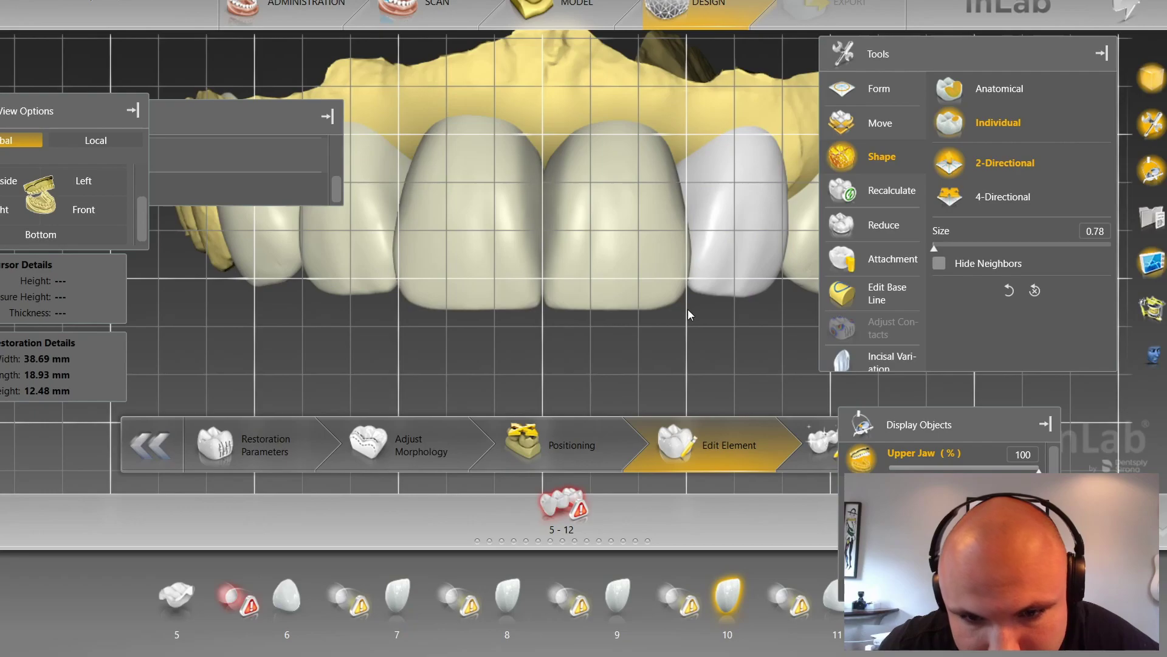
scroll(697, 291, up, 5)
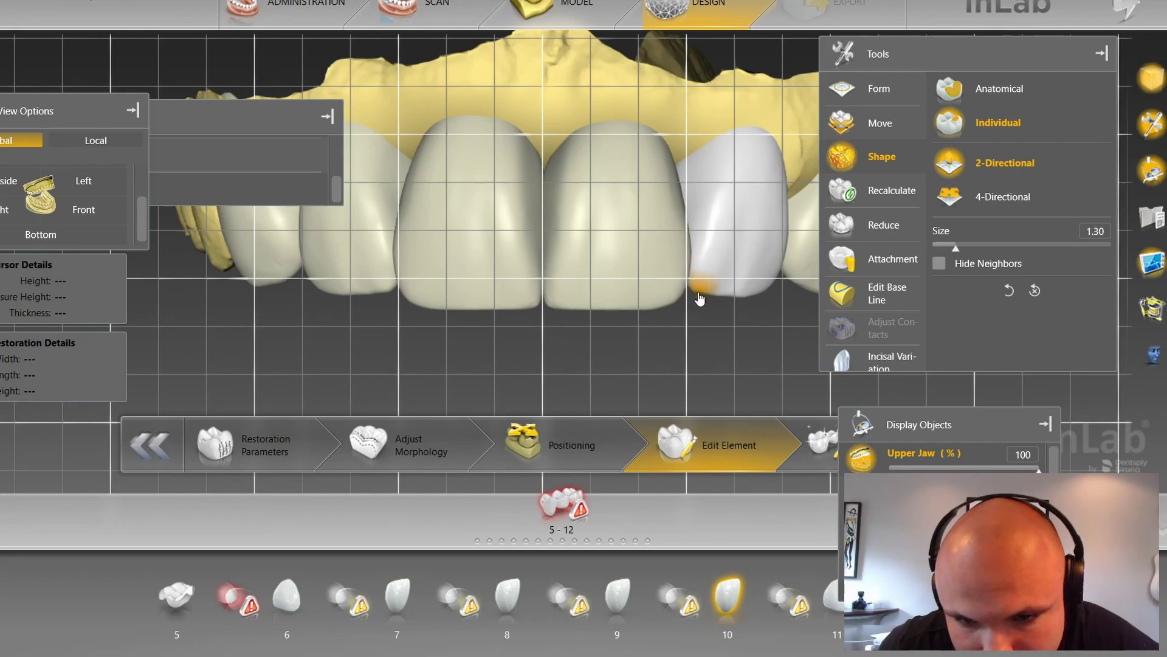
key(t)
key(g)
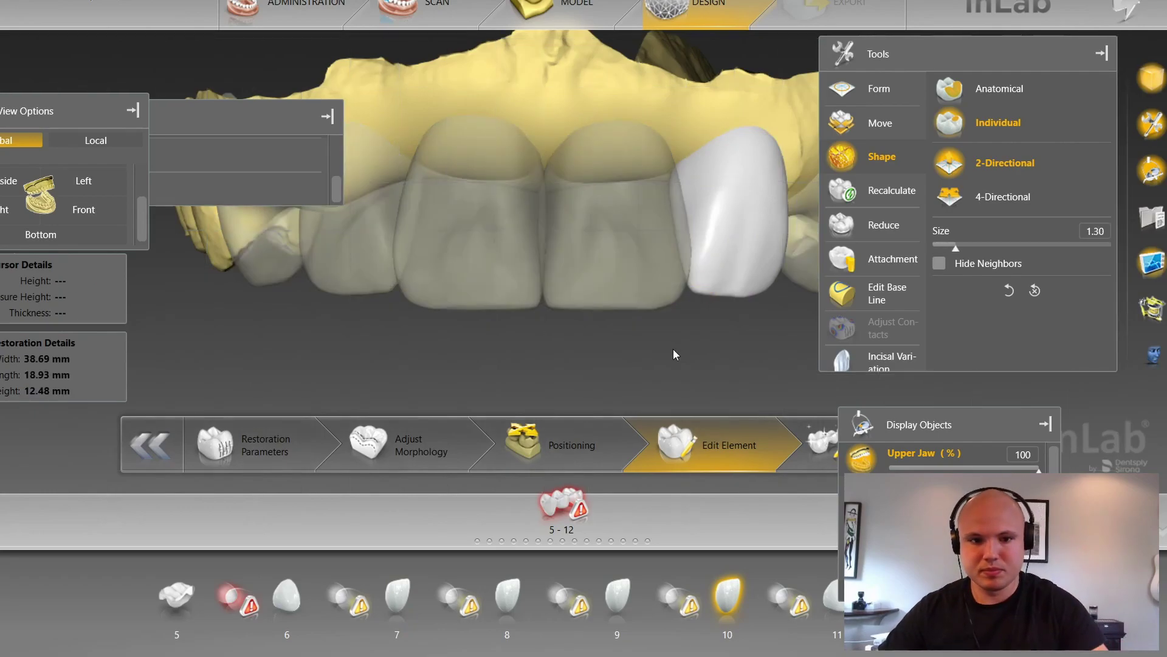
key(t)
key(p)
scroll(657, 345, down, 4)
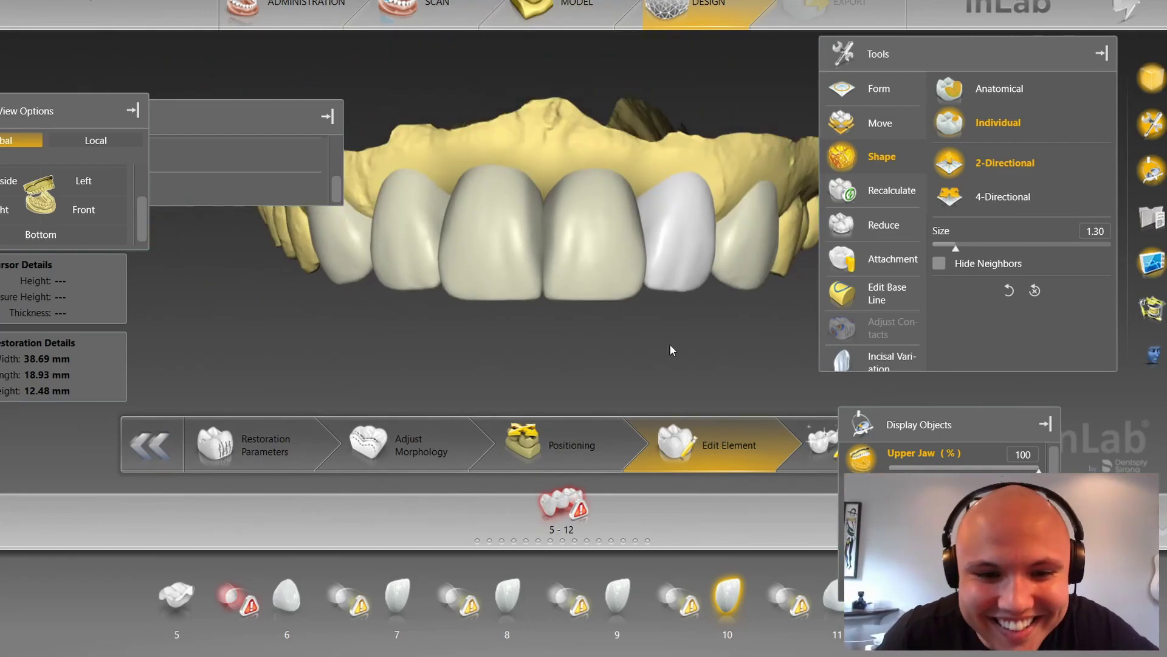
scroll(614, 353, up, 5)
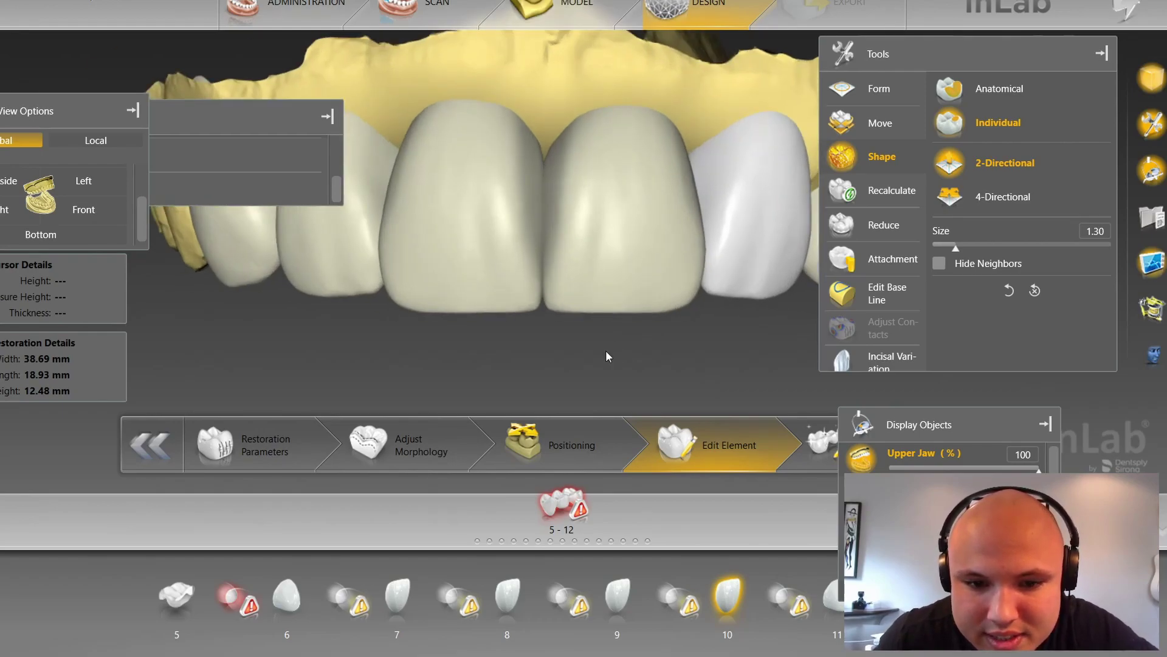
Step: Hide the grid and sculpt crown 8's labial surface with four-directional Shape
scroll(553, 360, up, 3)
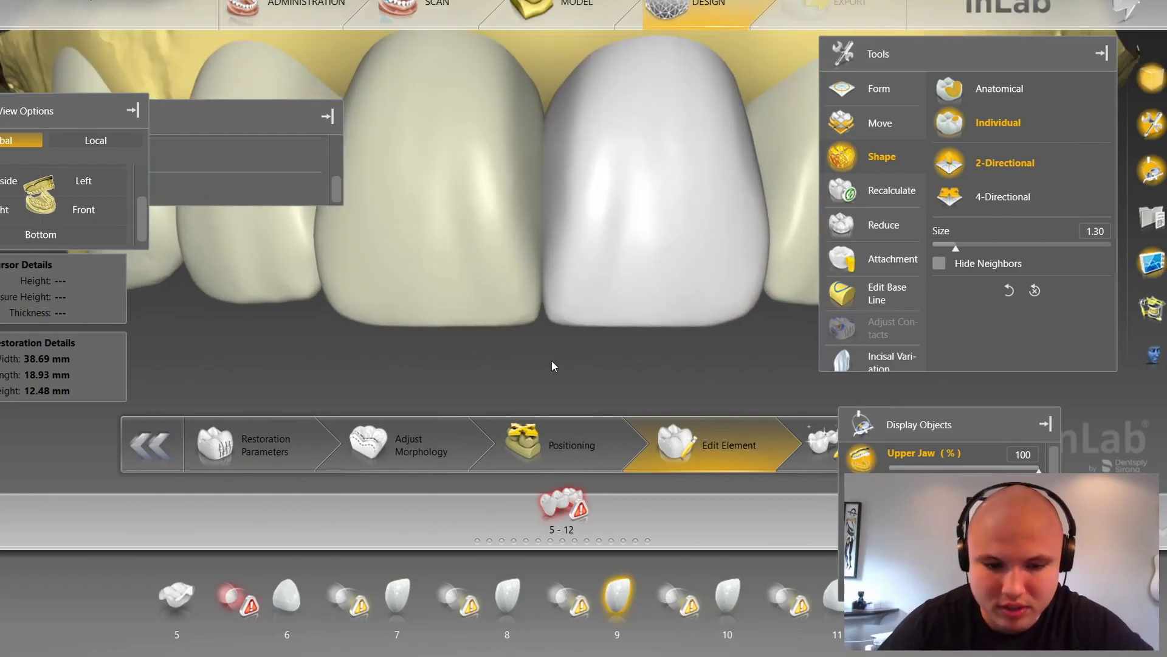
scroll(550, 360, up, 2)
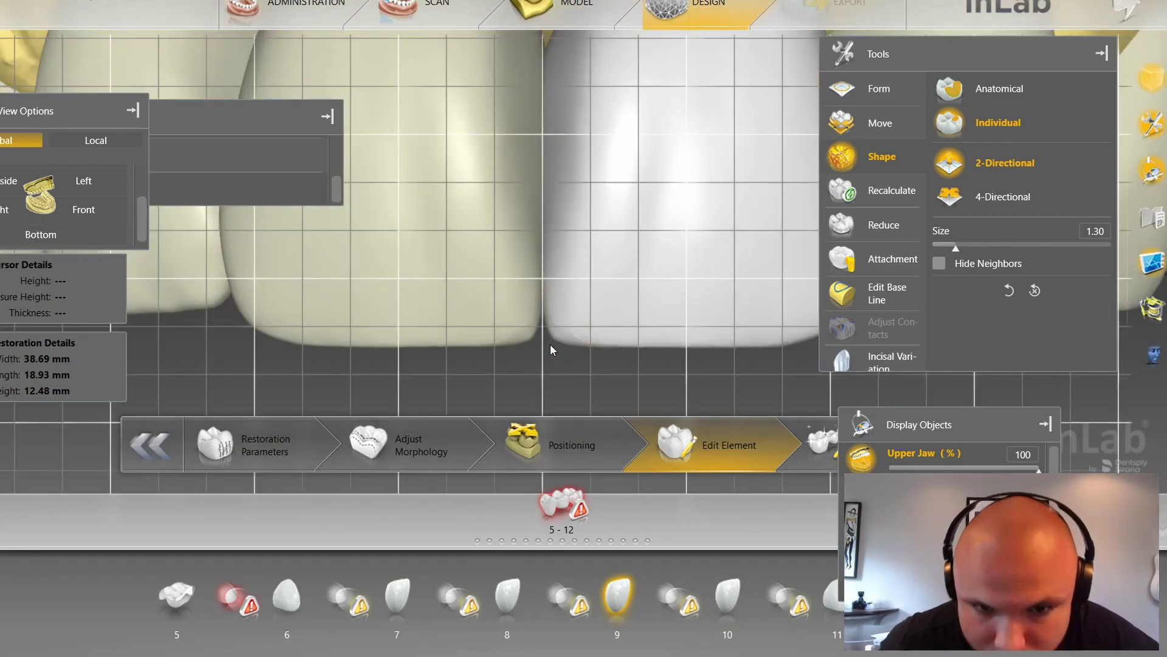
scroll(559, 348, down, 4)
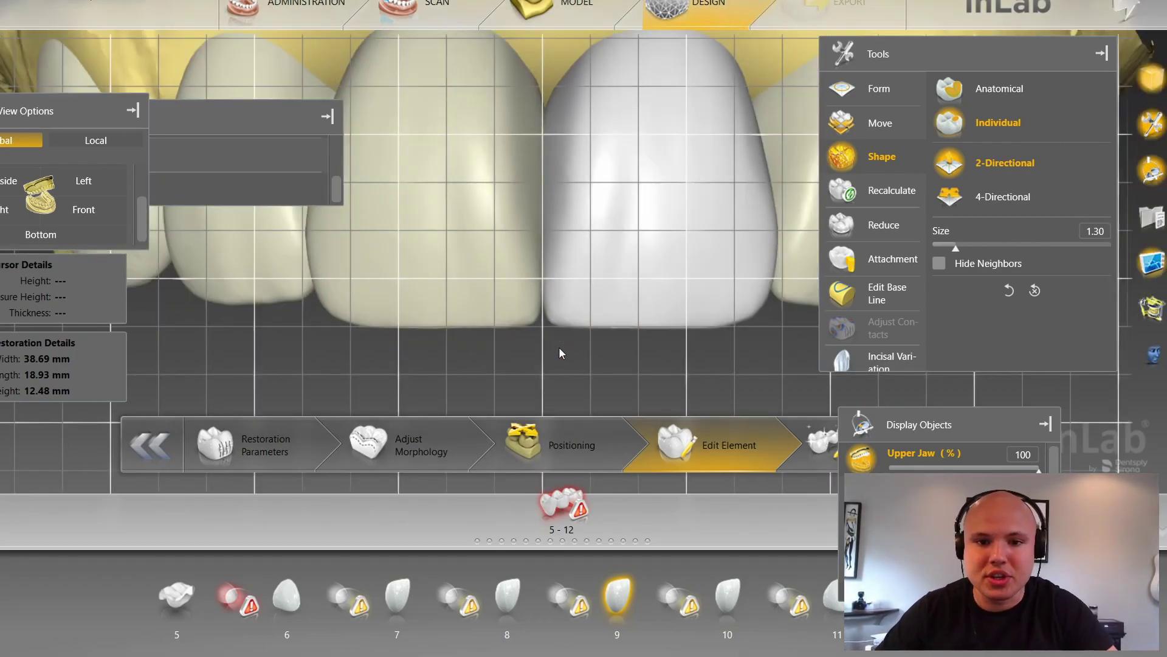
scroll(559, 382, up, 2)
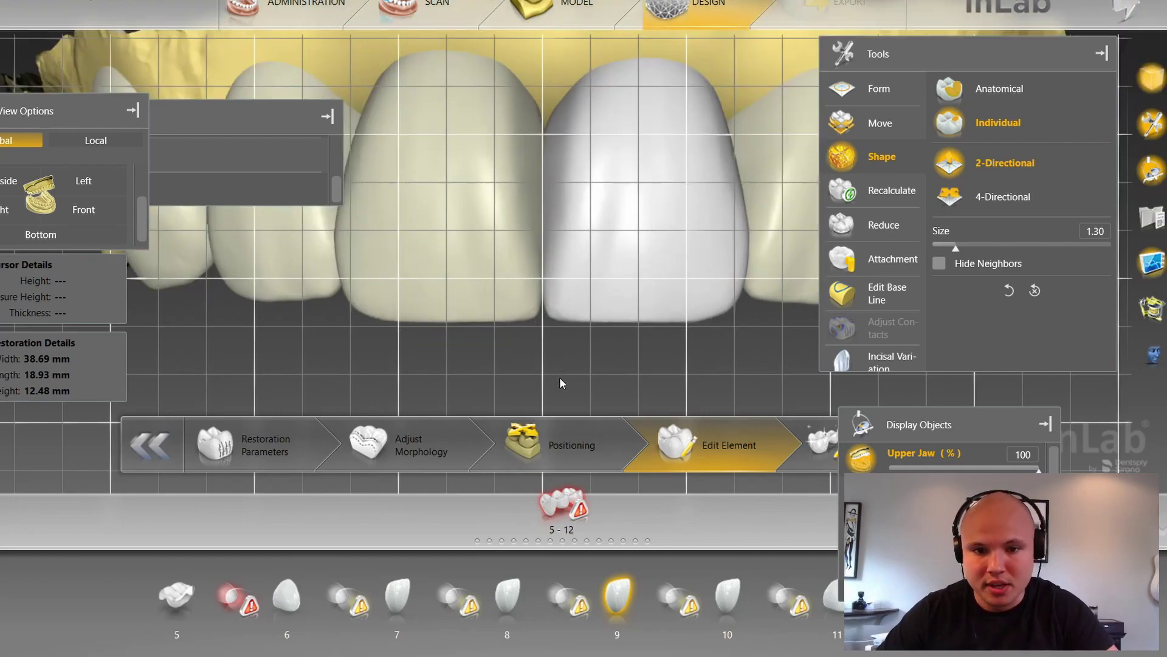
scroll(560, 377, down, 1)
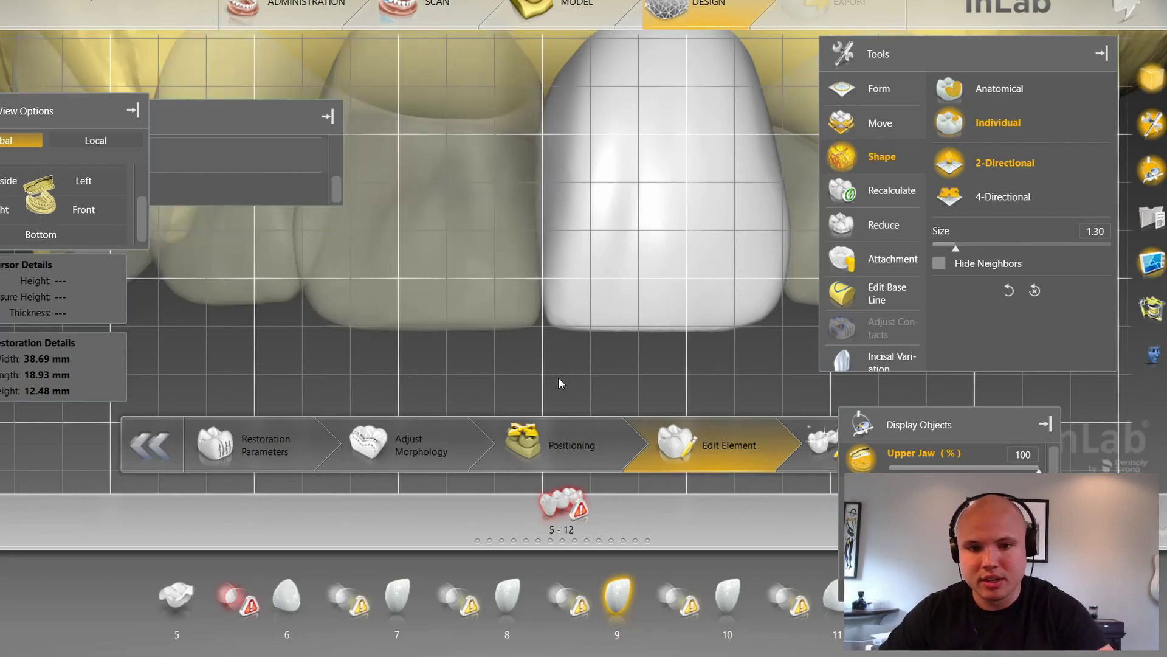
key(ctrl+g)
click(949, 199)
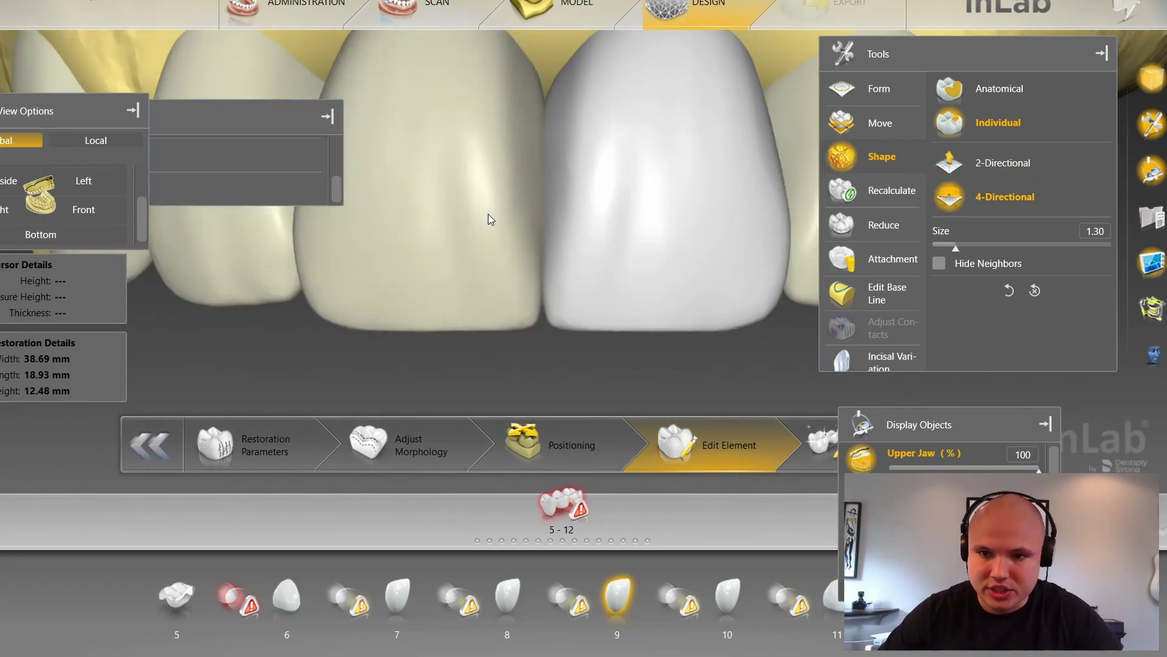
click(488, 214)
ctrl+scroll(486, 210, up, 10)
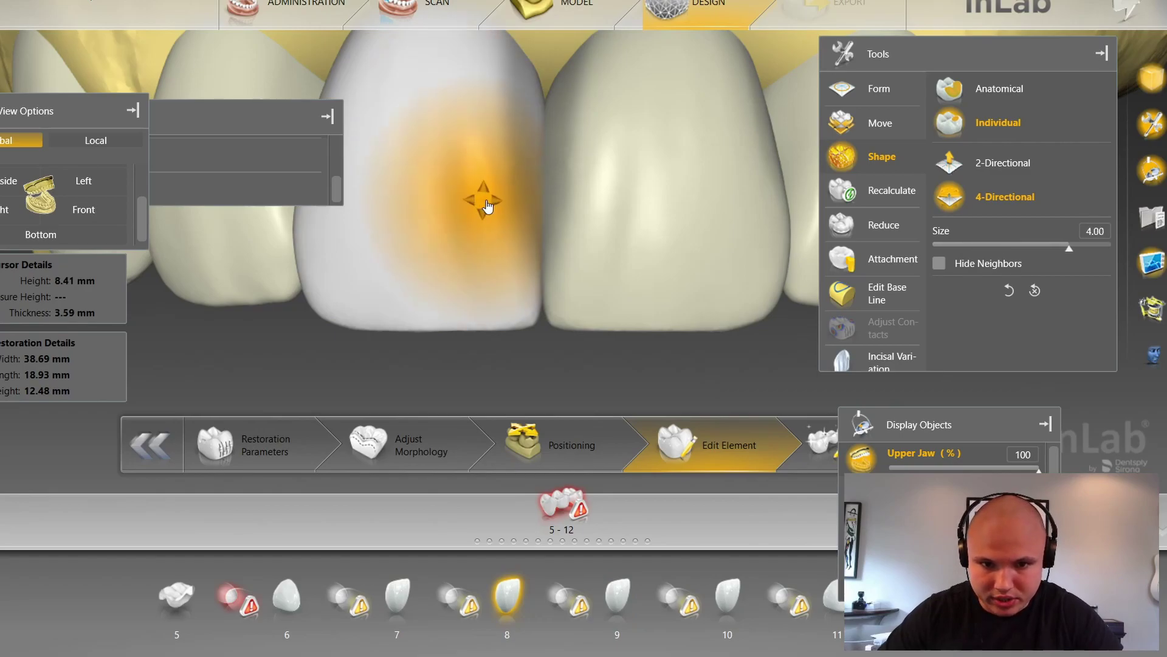
ctrl+scroll(492, 204, down, 4)
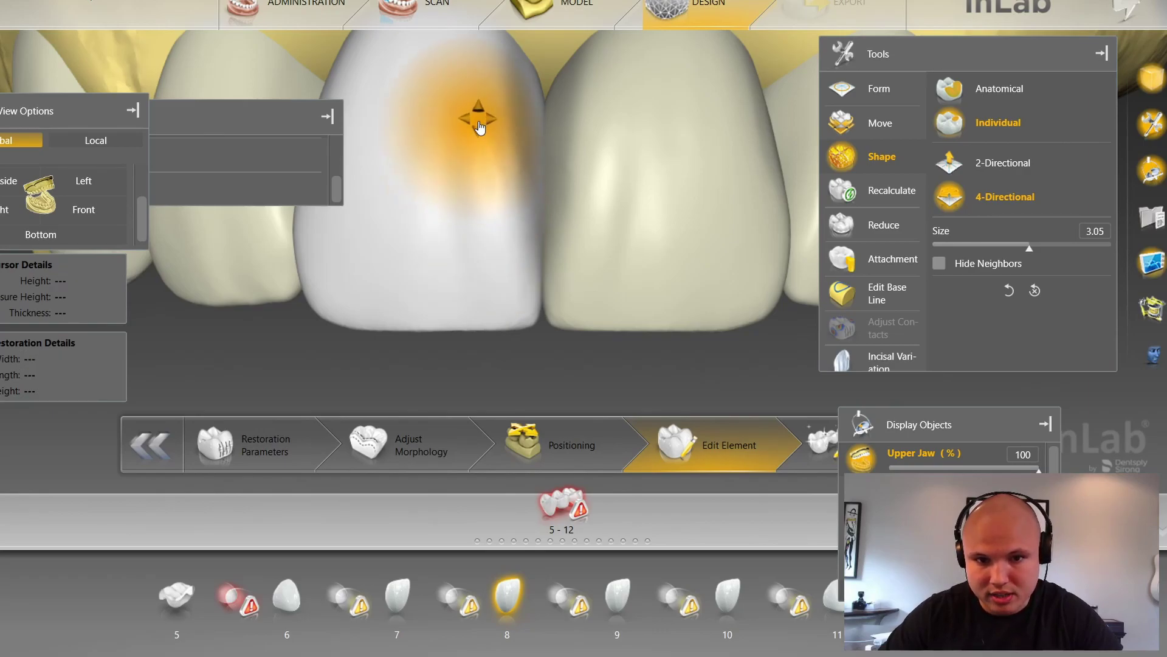
scroll(497, 125, up, 5)
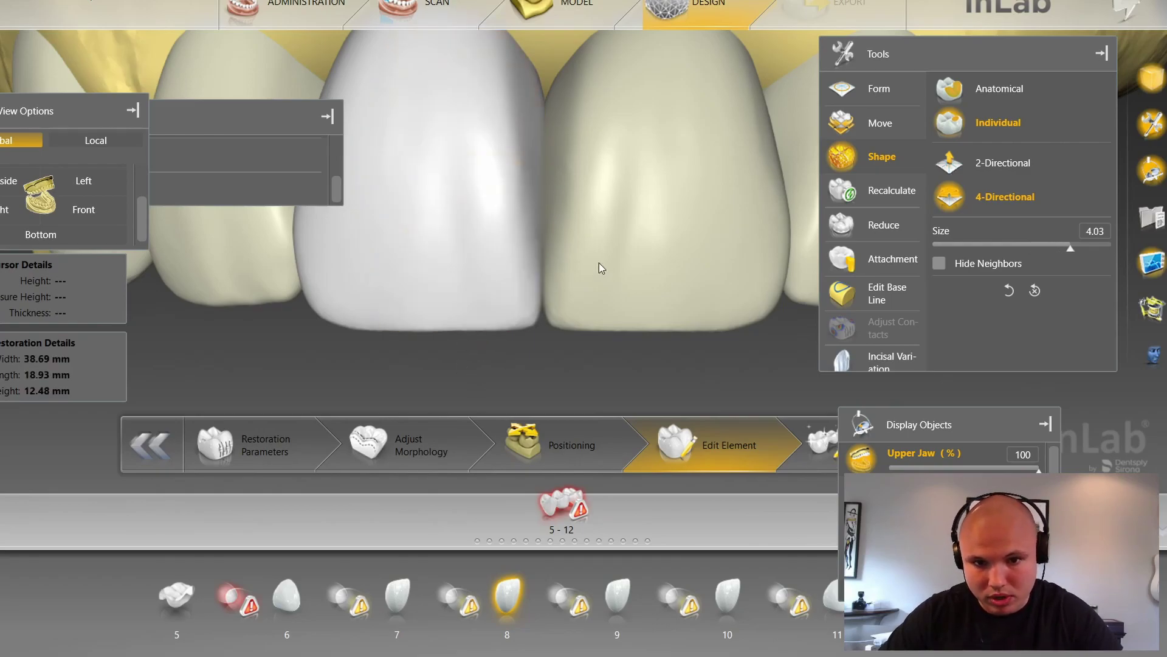
Step: Reshape crown 9's labial surface as well, at shaping size 2.98
click(585, 239)
scroll(585, 240, down, 7)
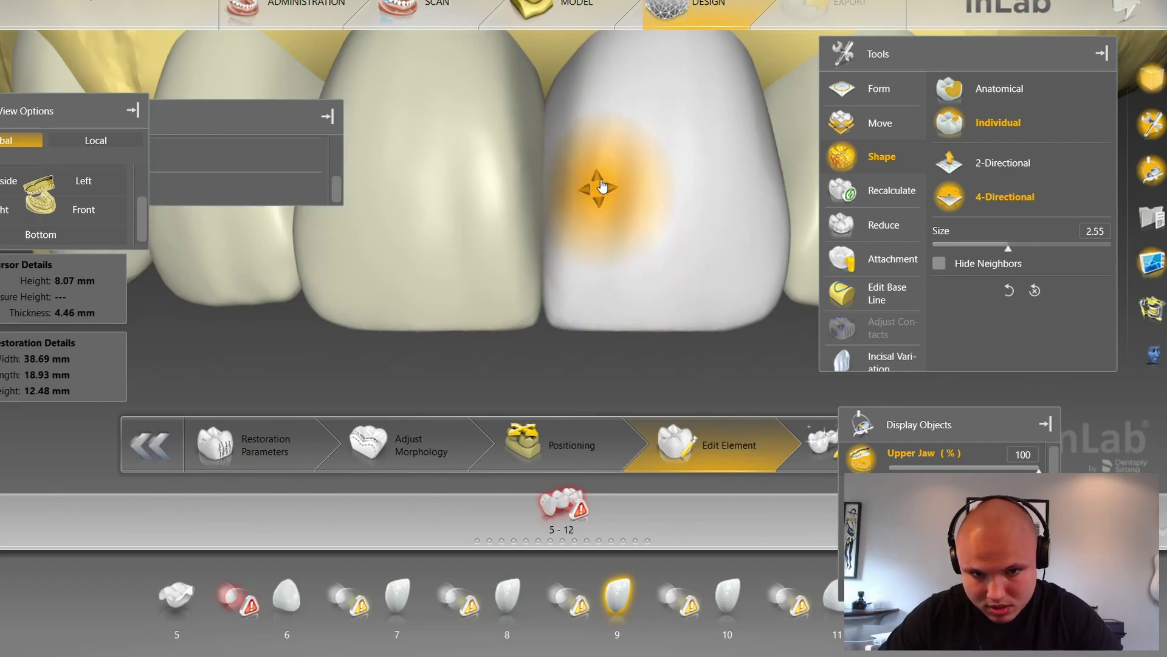
scroll(603, 181, up, 3)
drag(609, 93, 605, 93)
scroll(557, 381, down, 5)
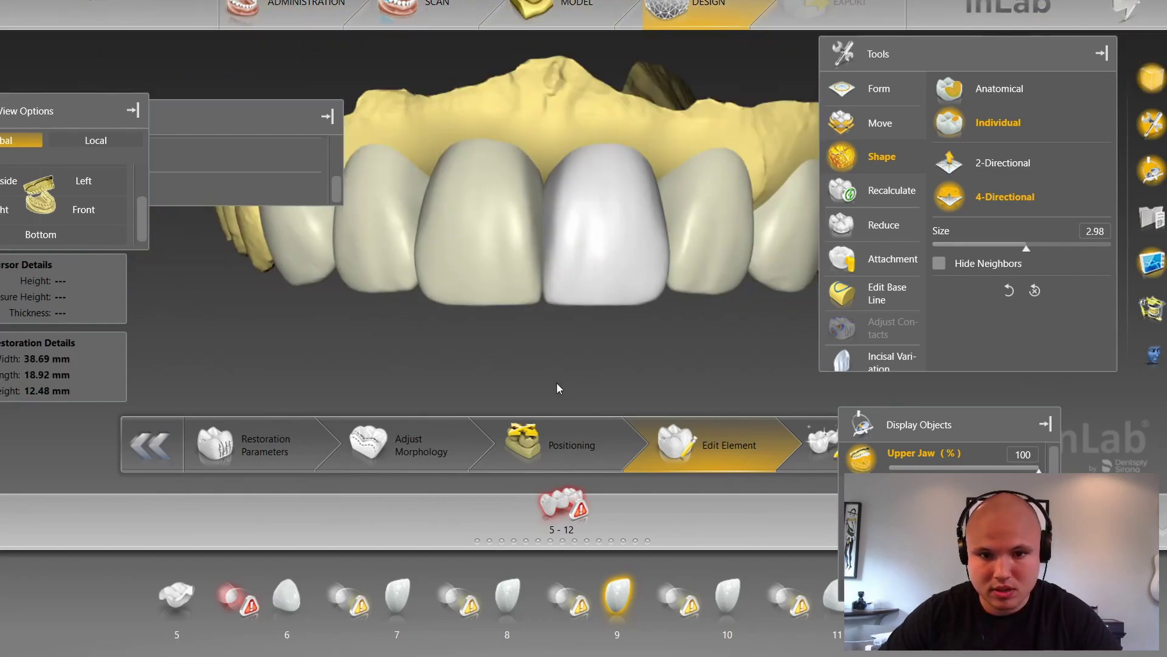
scroll(542, 395, up, 6)
Step: In two-directional mode, view crown 9 from below and refine its incisal corner at size 1.25
click(1004, 163)
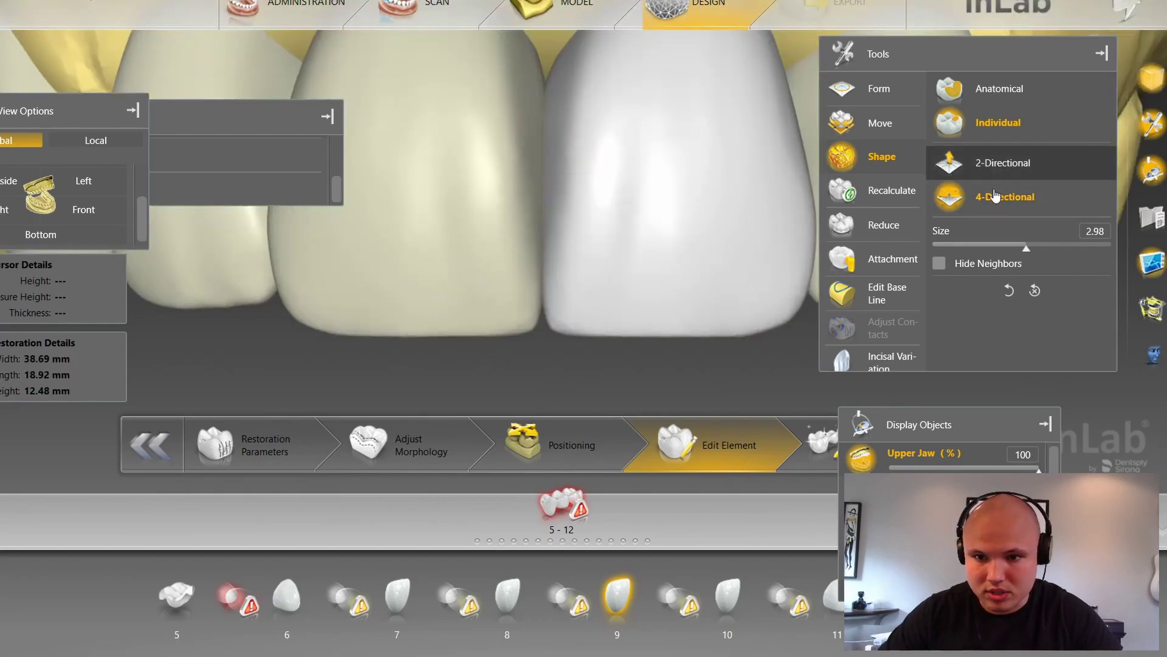
scroll(647, 342, down, 4)
drag(619, 340, 471, 328)
scroll(490, 341, up, 4)
scroll(526, 327, up, 6)
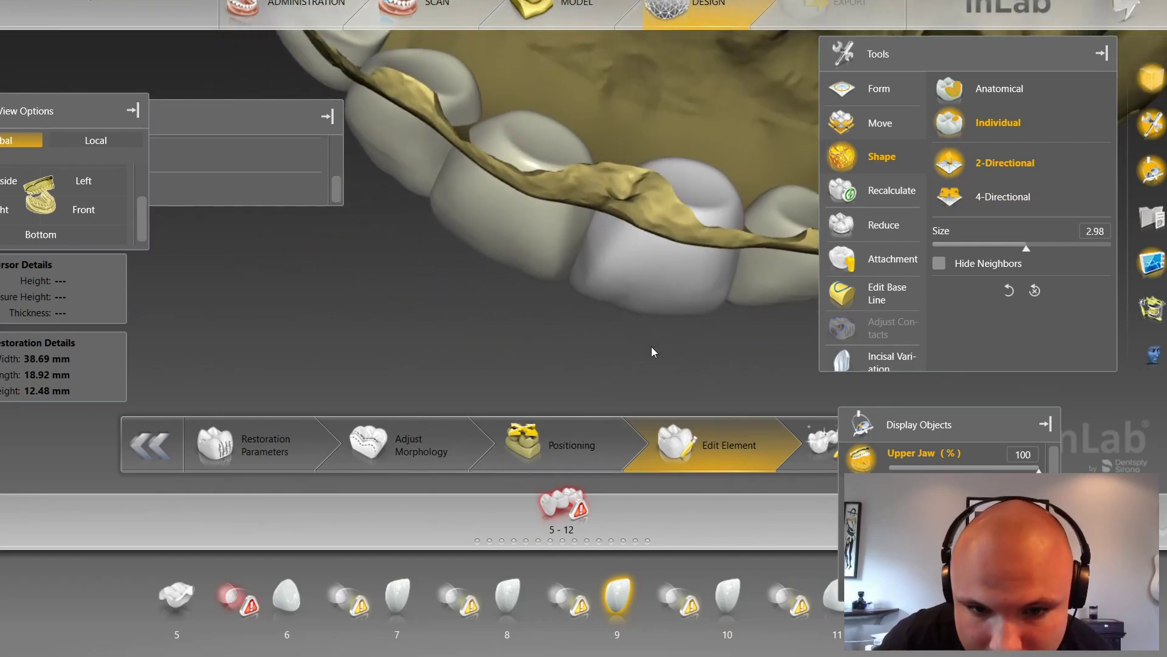
drag(458, 375, 427, 379)
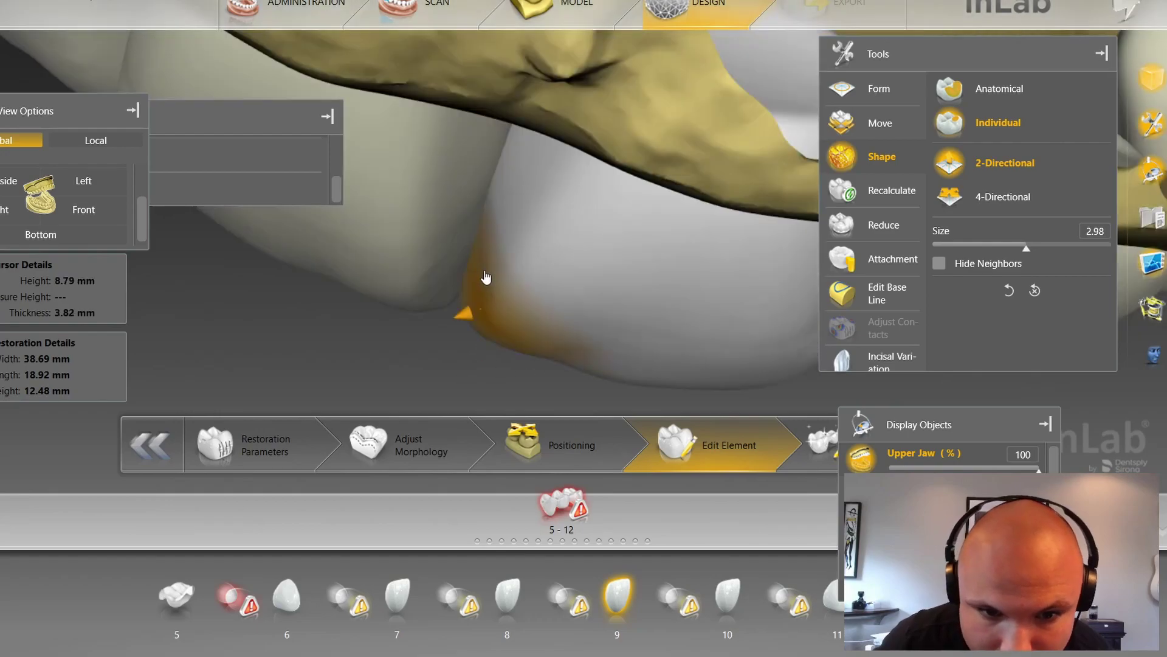
scroll(479, 301, down, 4)
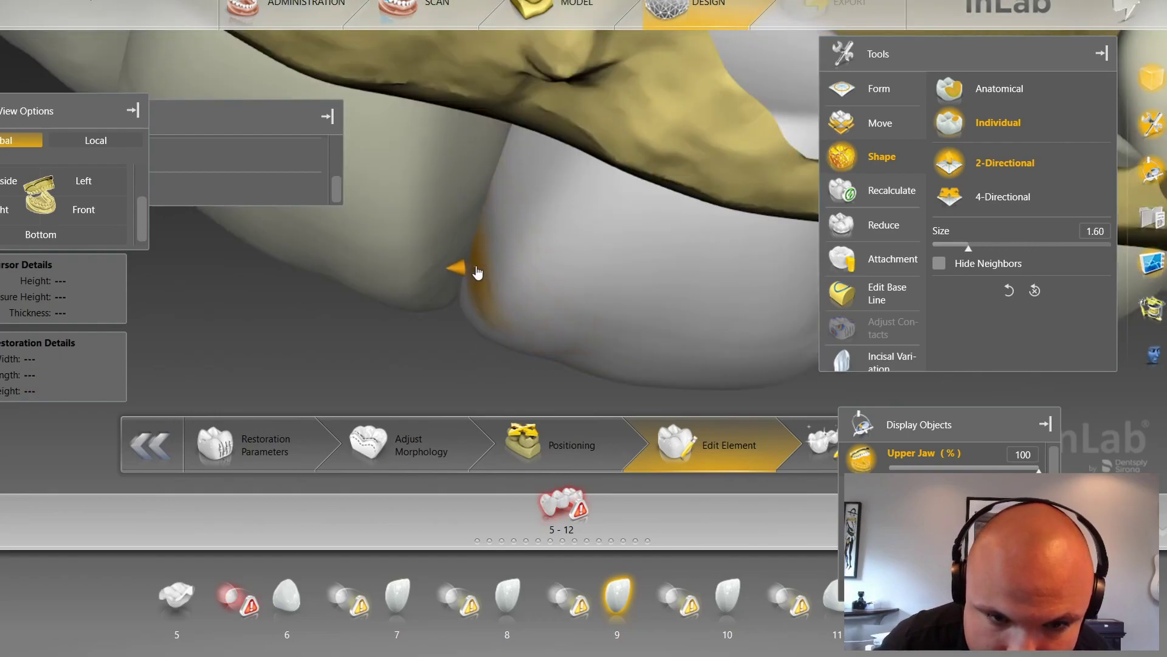
drag(478, 272, 475, 272)
mouse_move(449, 342)
mouse_down()
mouse_move(483, 288)
mouse_move(465, 344)
mouse_move(411, 347)
mouse_up()
scroll(481, 299, down, 1)
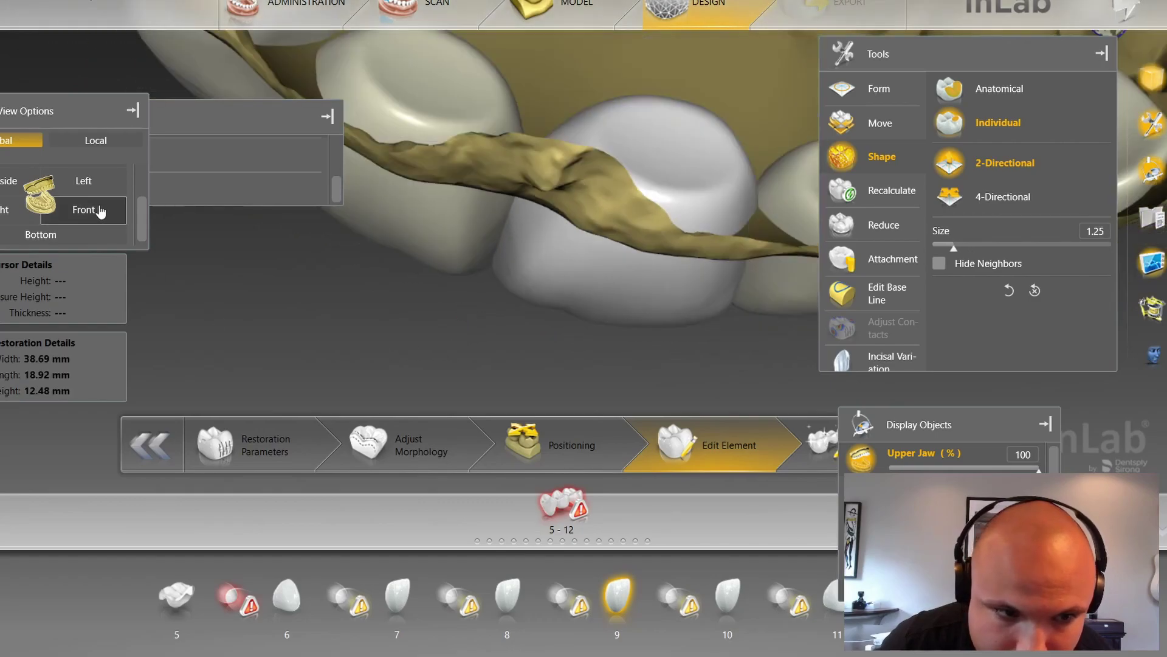
click(98, 209)
scroll(507, 370, up, 4)
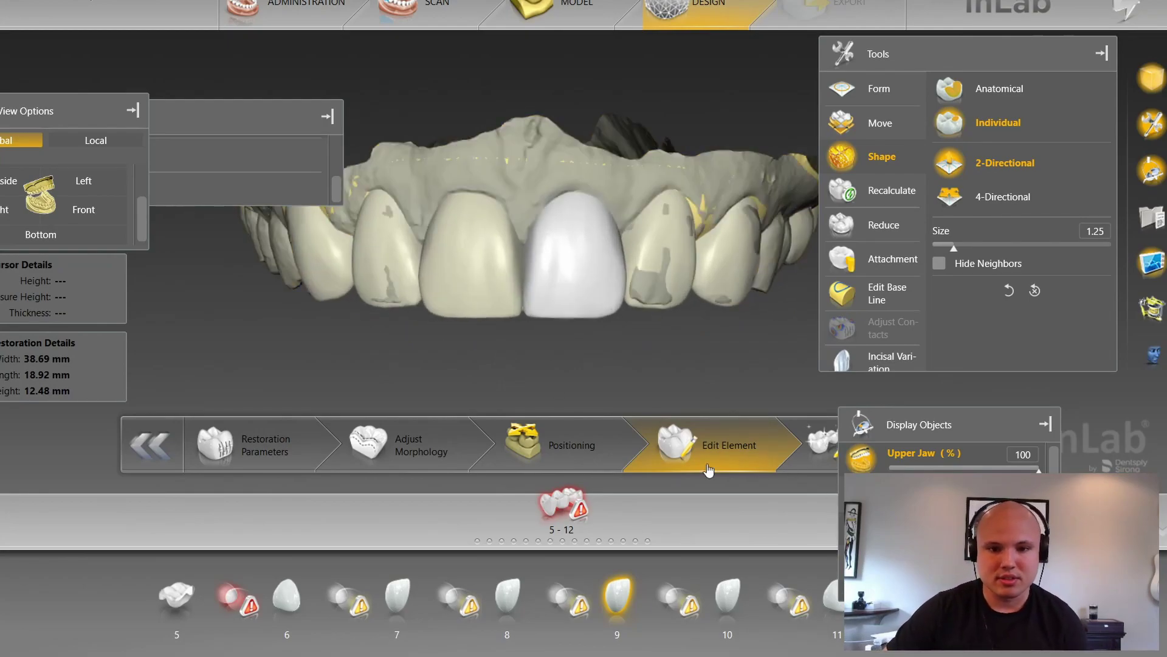
right_drag(598, 389, 640, 364)
scroll(948, 517, down, 1)
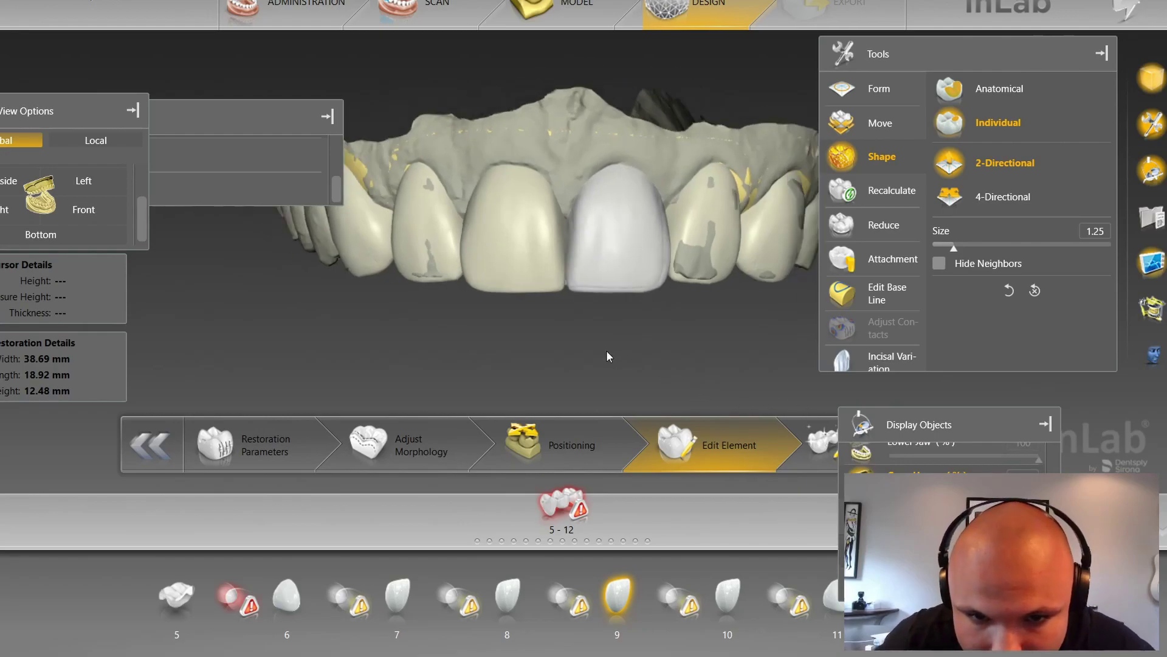
scroll(607, 351, up, 2)
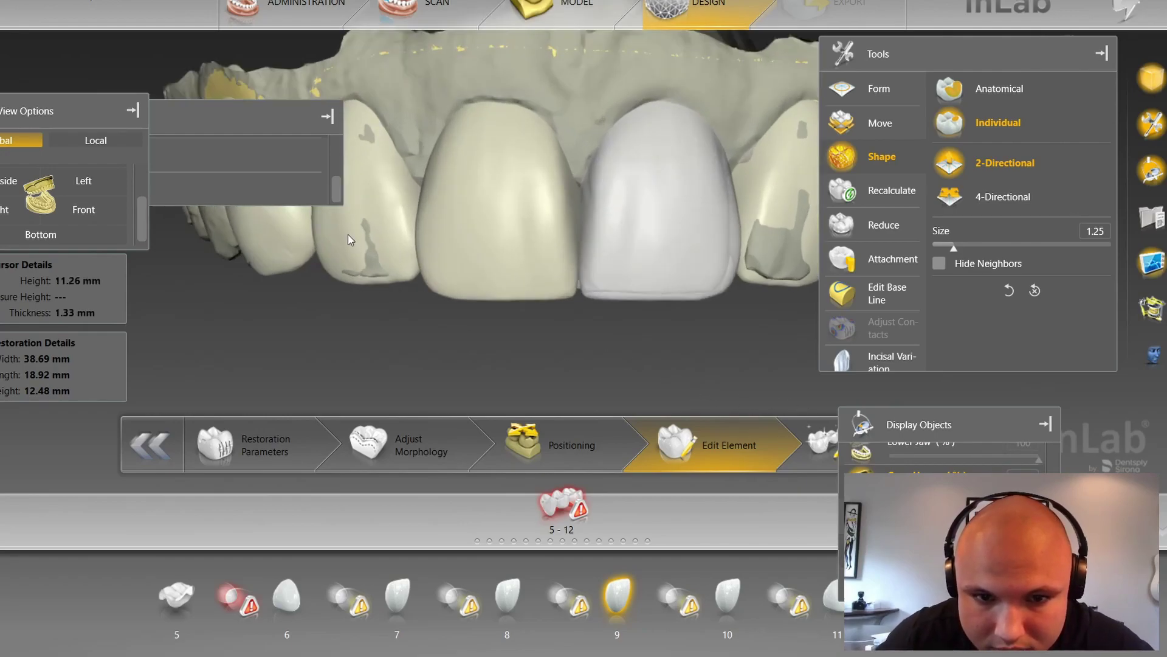
click(368, 221)
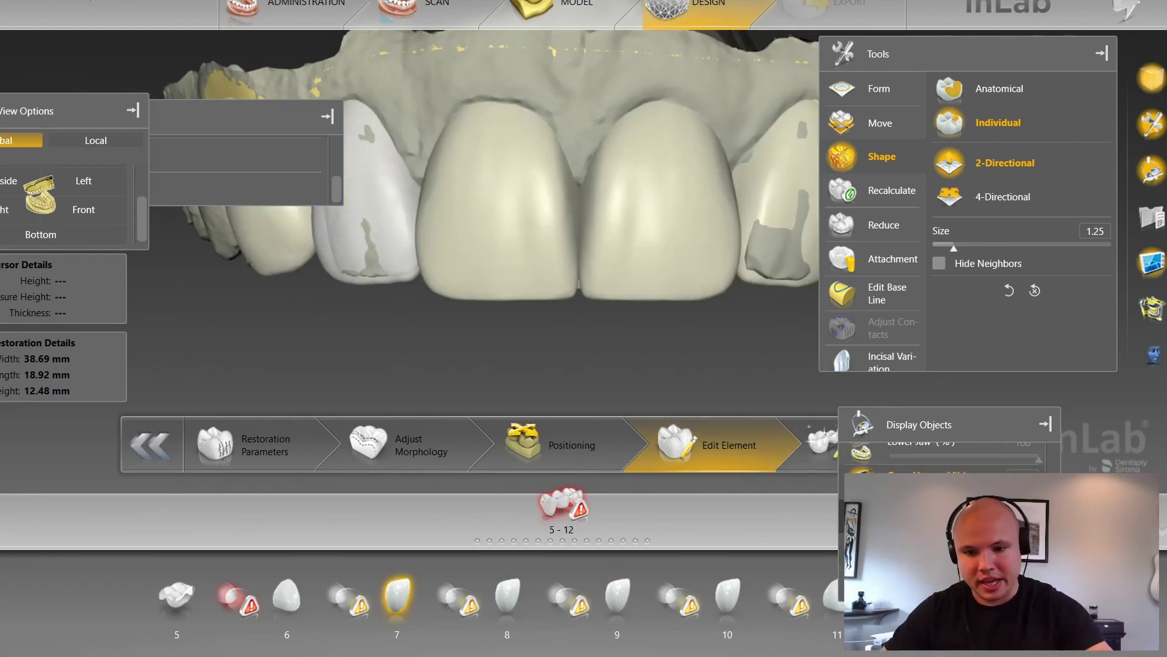
click(865, 483)
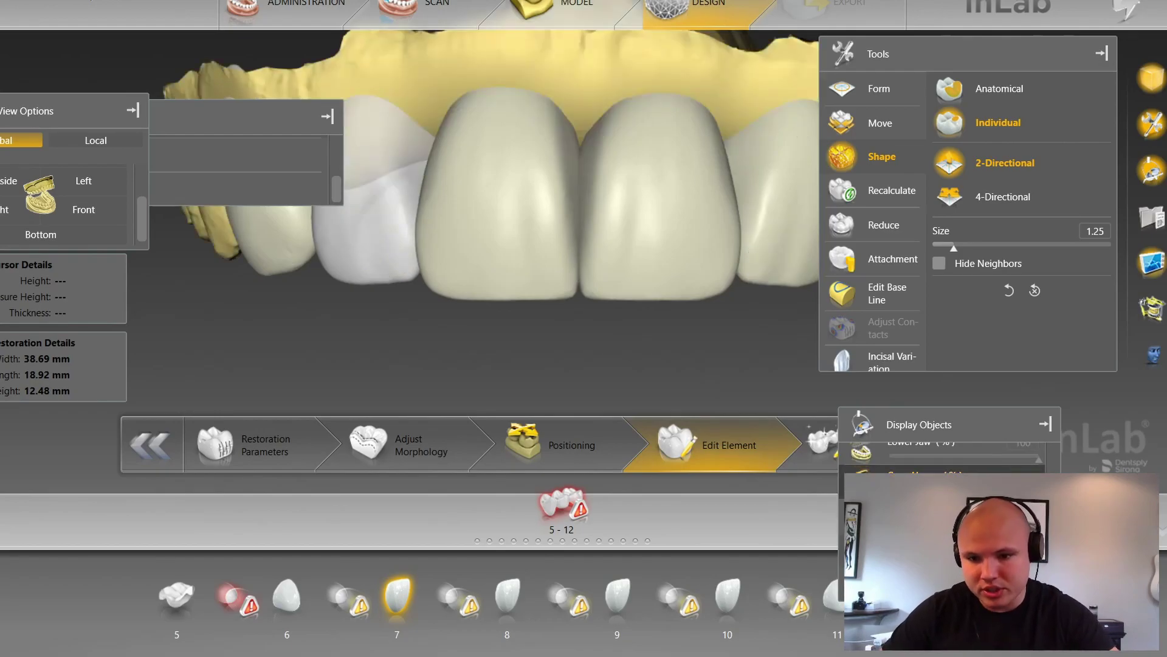
scroll(942, 511, up, 2)
scroll(942, 456, down, 1)
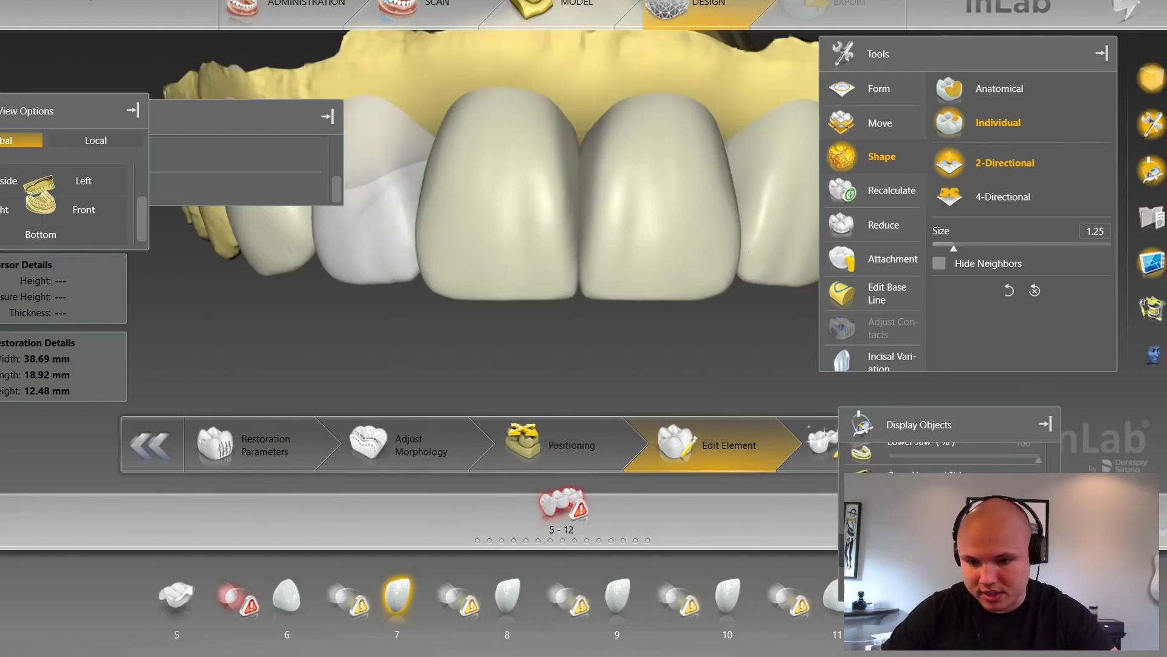
click(862, 515)
scroll(512, 358, down, 4)
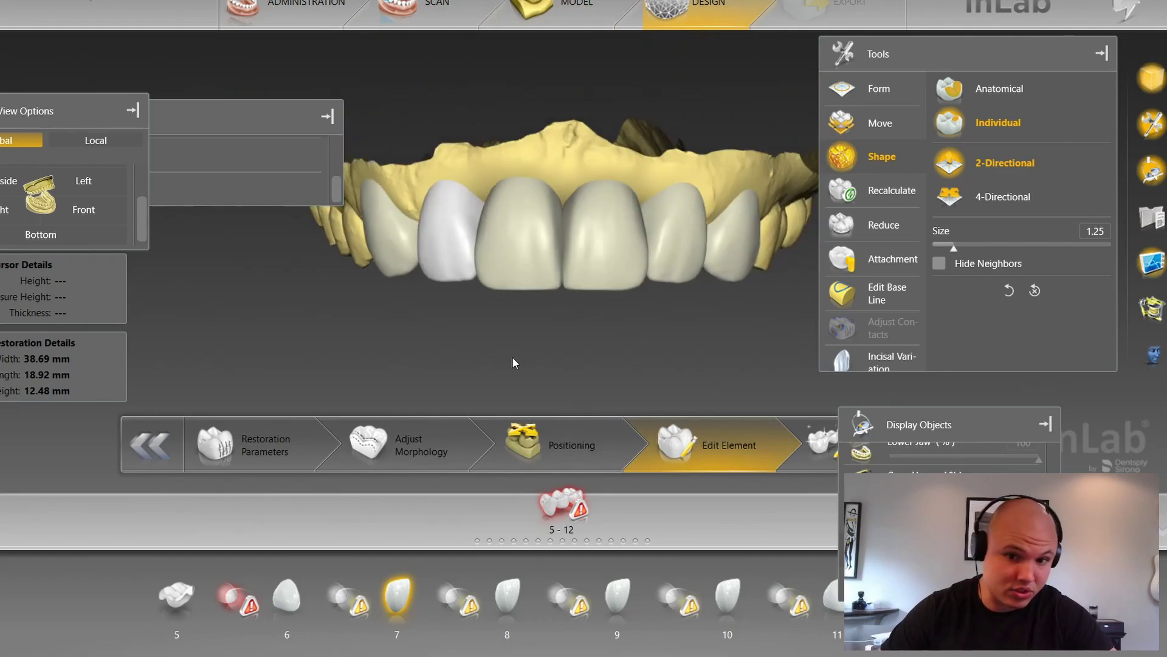
middle_drag(548, 344, 521, 343)
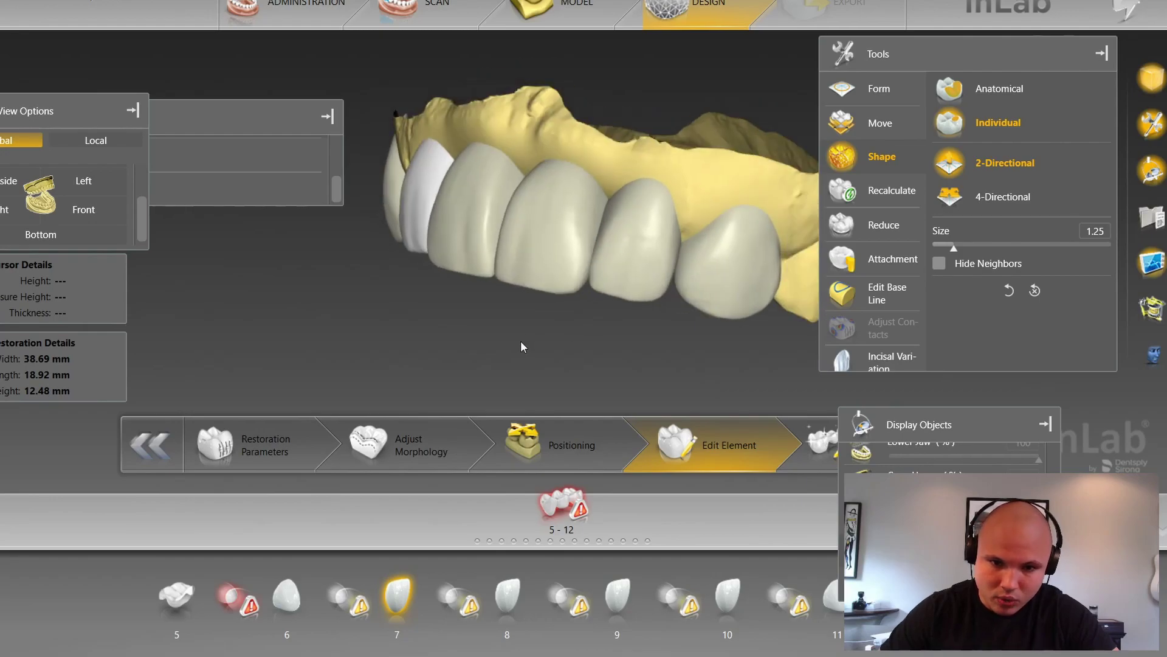
scroll(480, 340, up, 5)
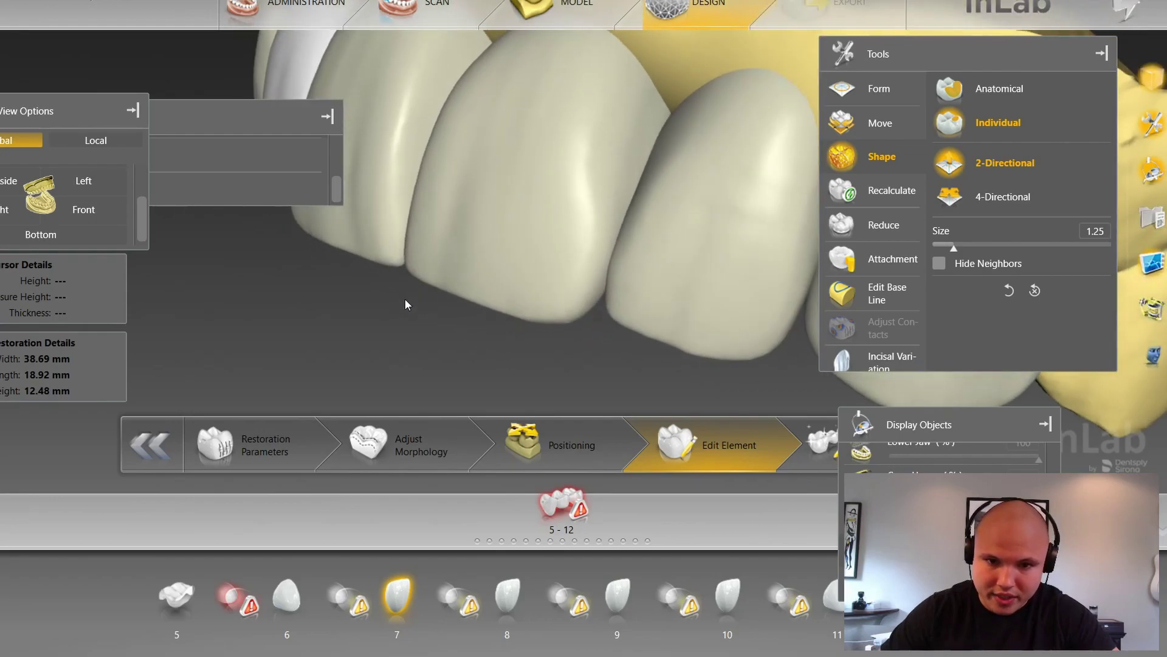
scroll(416, 311, down, 5)
middle_drag(332, 324, 332, 336)
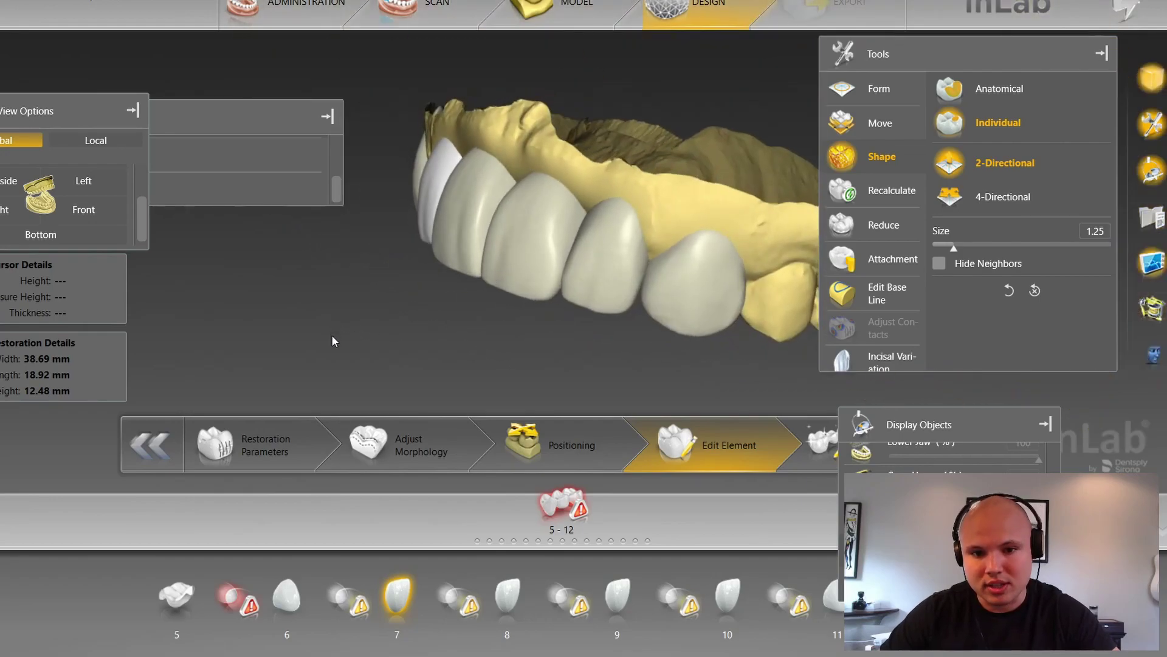
scroll(484, 378, up, 4)
middle_drag(604, 381, 604, 376)
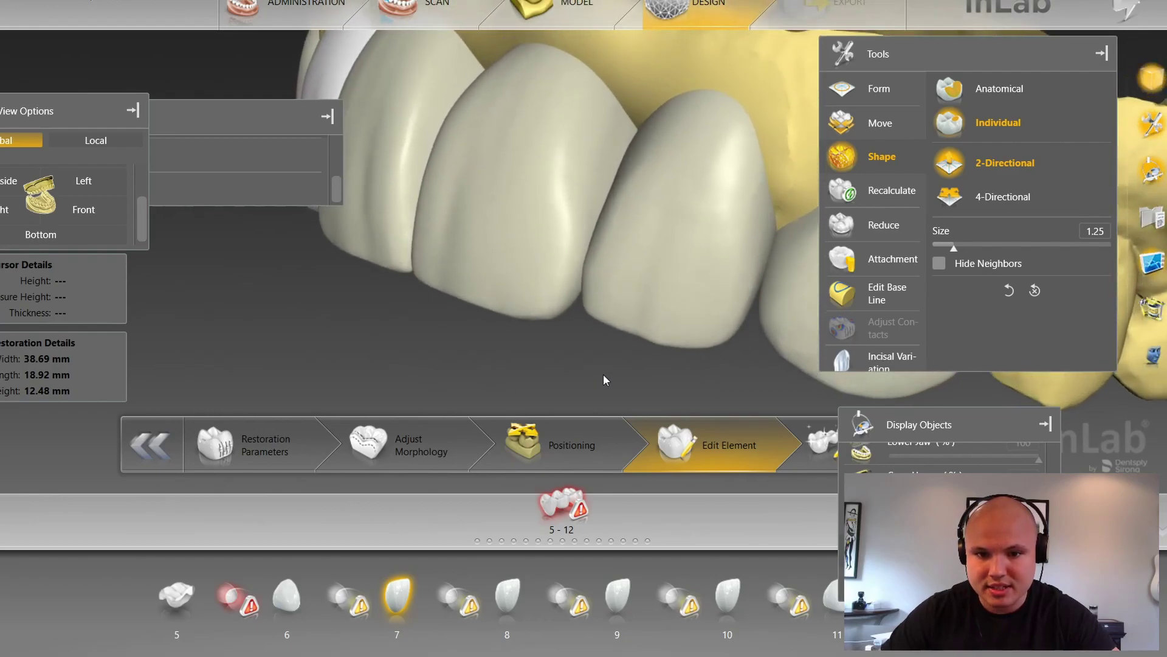
Step: With Form Add at low strength and a small brush, build up crown 9's incisal area
click(907, 98)
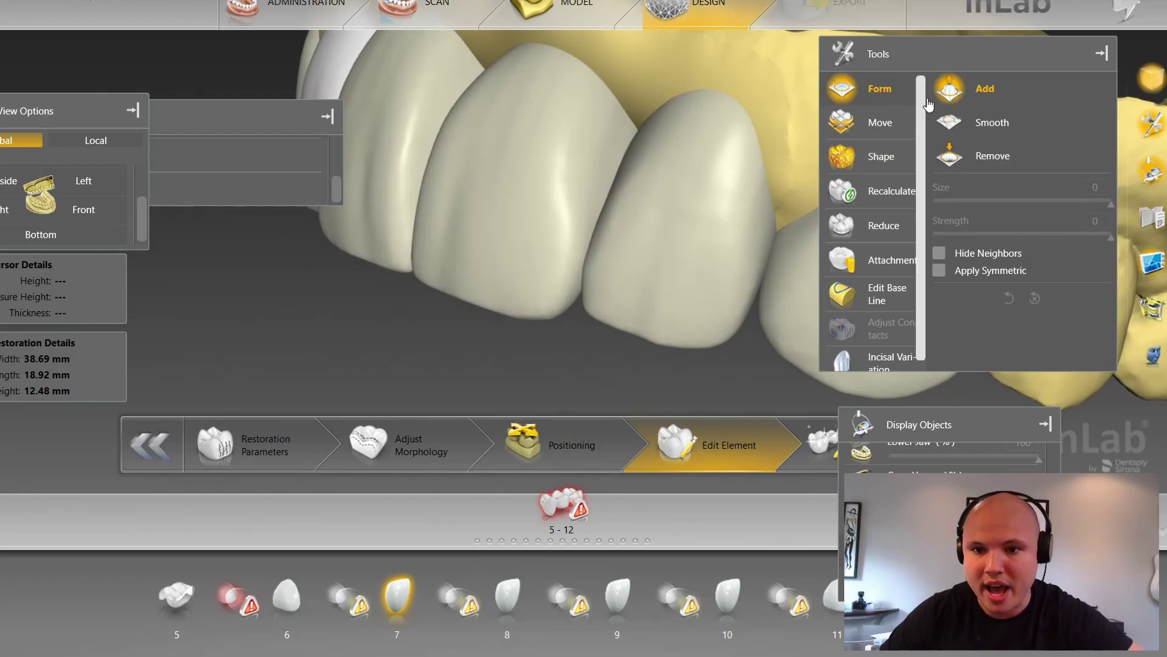
drag(976, 240, 937, 239)
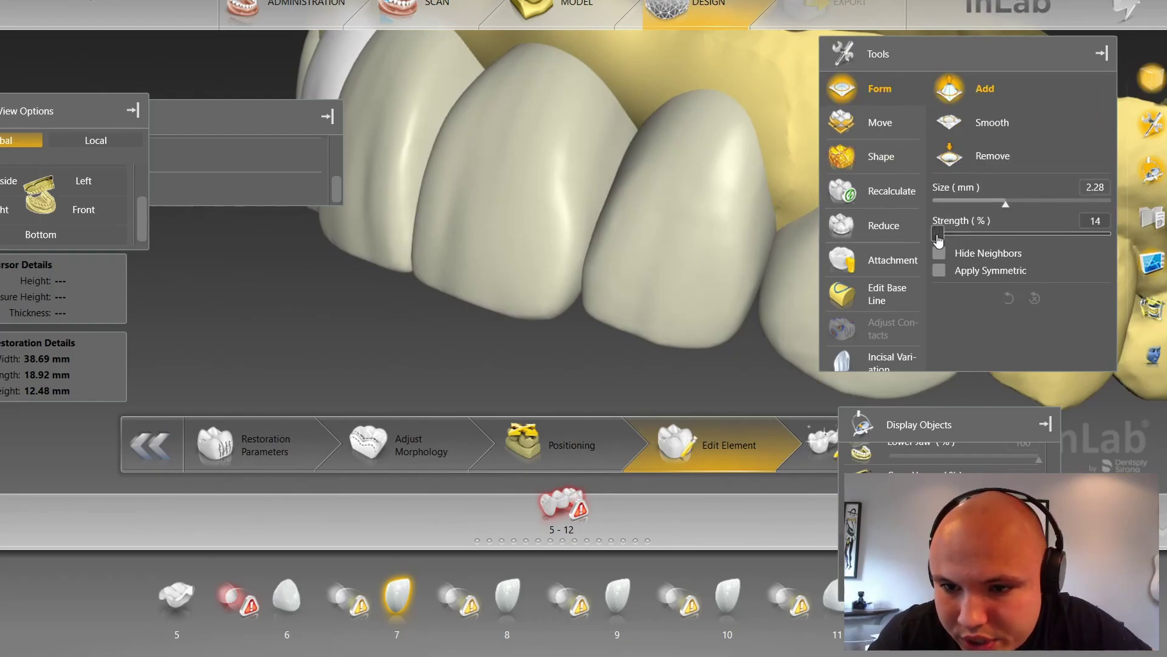
click(535, 283)
click(534, 283)
middle_drag(534, 283, 524, 321)
drag(538, 295, 582, 97)
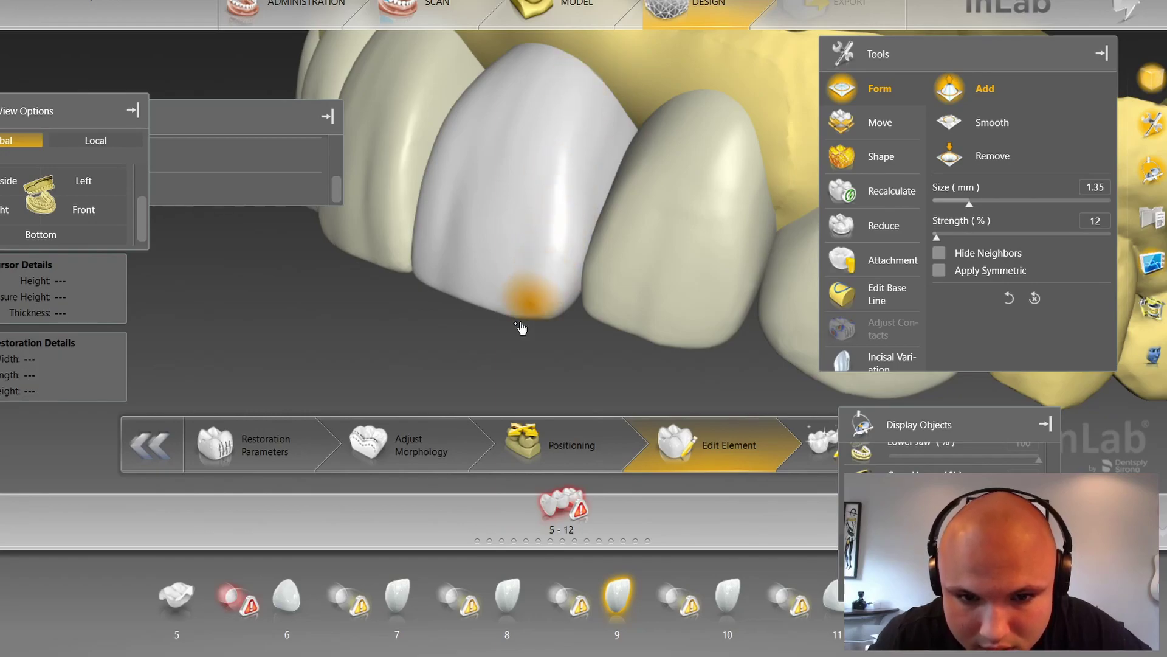
Step: Check the arch from the front, then build up crown 8's labial surface at 1.35 mm, 12% strength
click(76, 213)
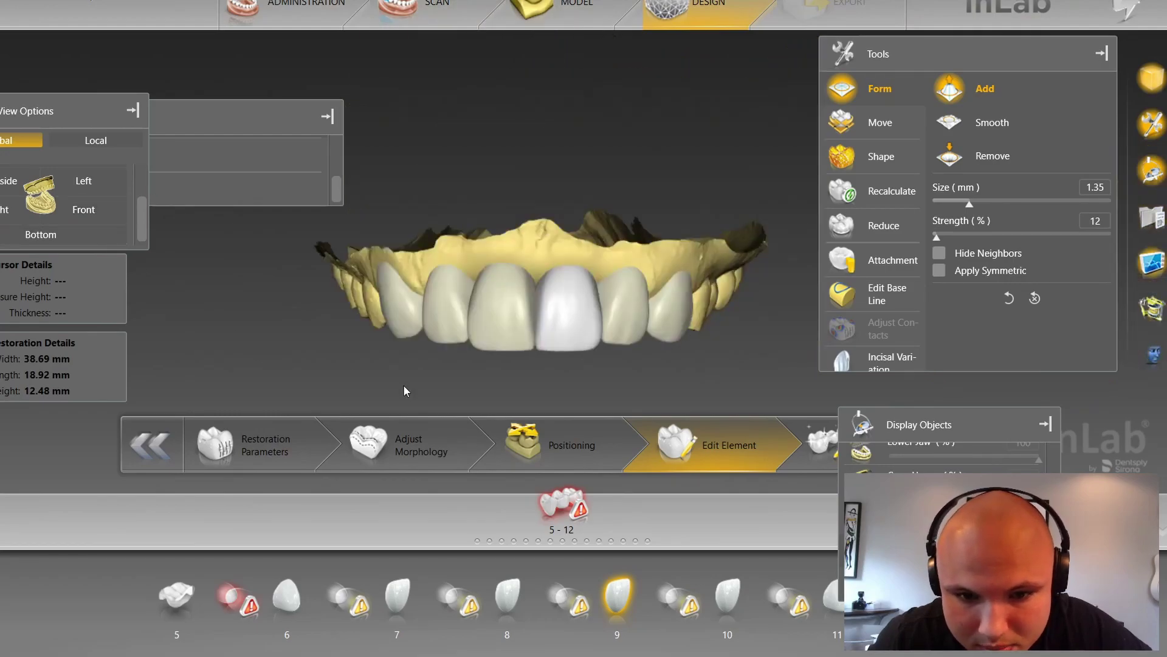
right_drag(402, 384, 410, 308)
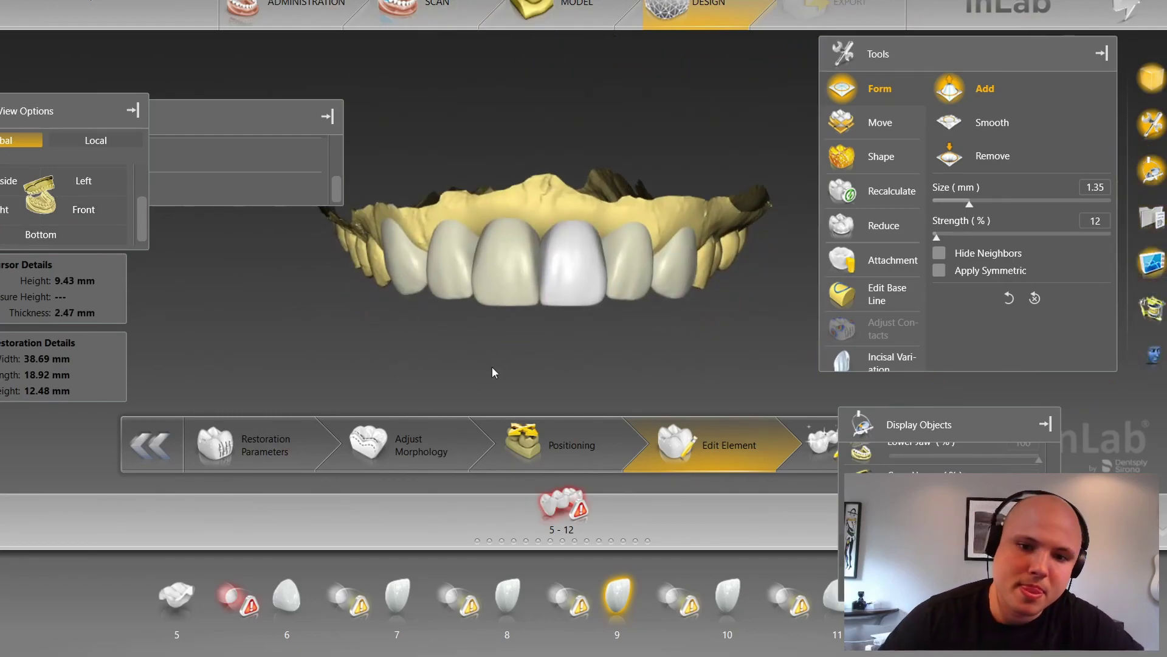
right_drag(514, 331, 610, 321)
scroll(611, 352, up, 5)
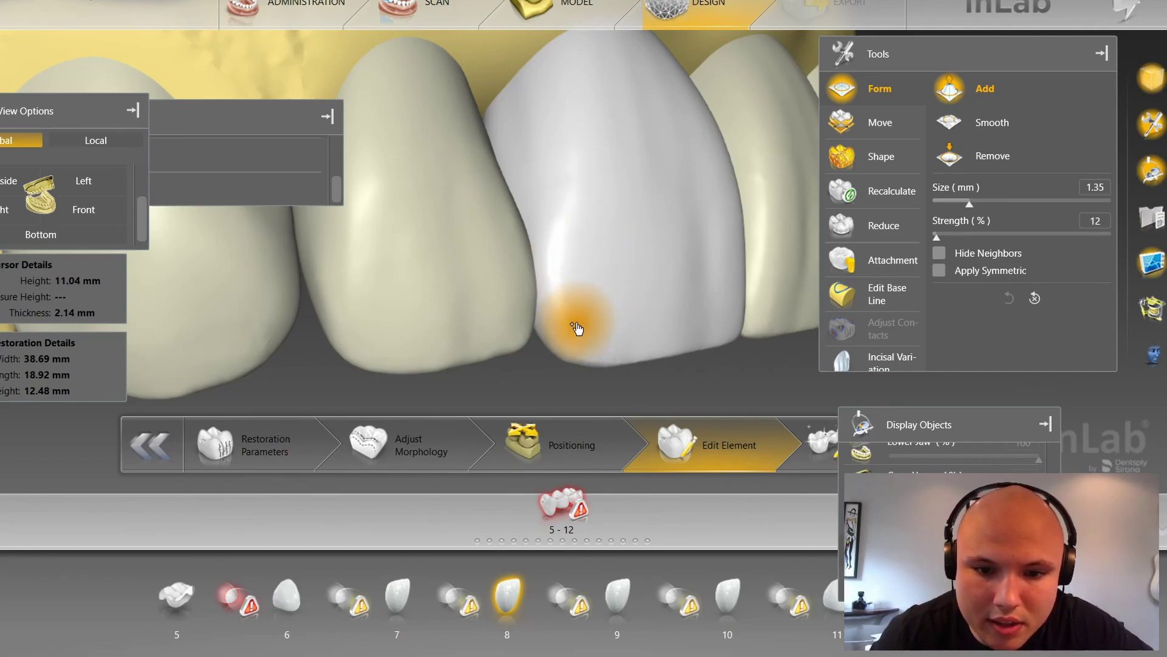
mouse_move(579, 322)
mouse_down()
mouse_move(586, 192)
mouse_move(565, 196)
mouse_move(566, 88)
mouse_up()
drag(580, 189, 575, 77)
scroll(623, 332, down, 4)
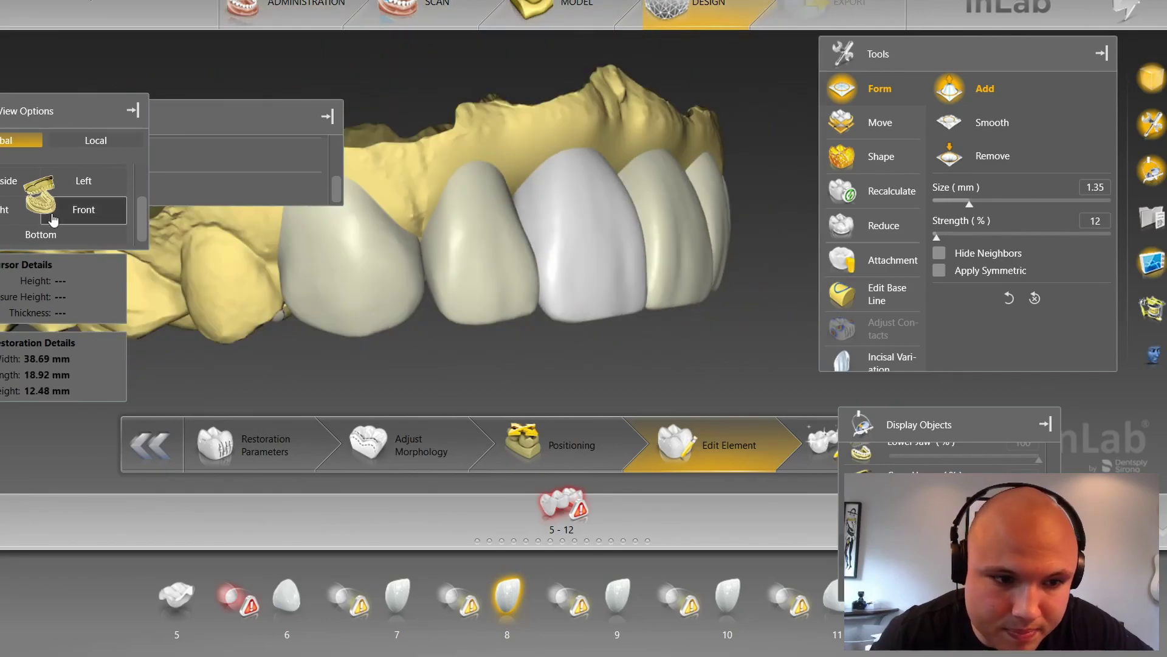
Step: Check the arch in the Front view against the measurement grid, then hide the grid
click(81, 216)
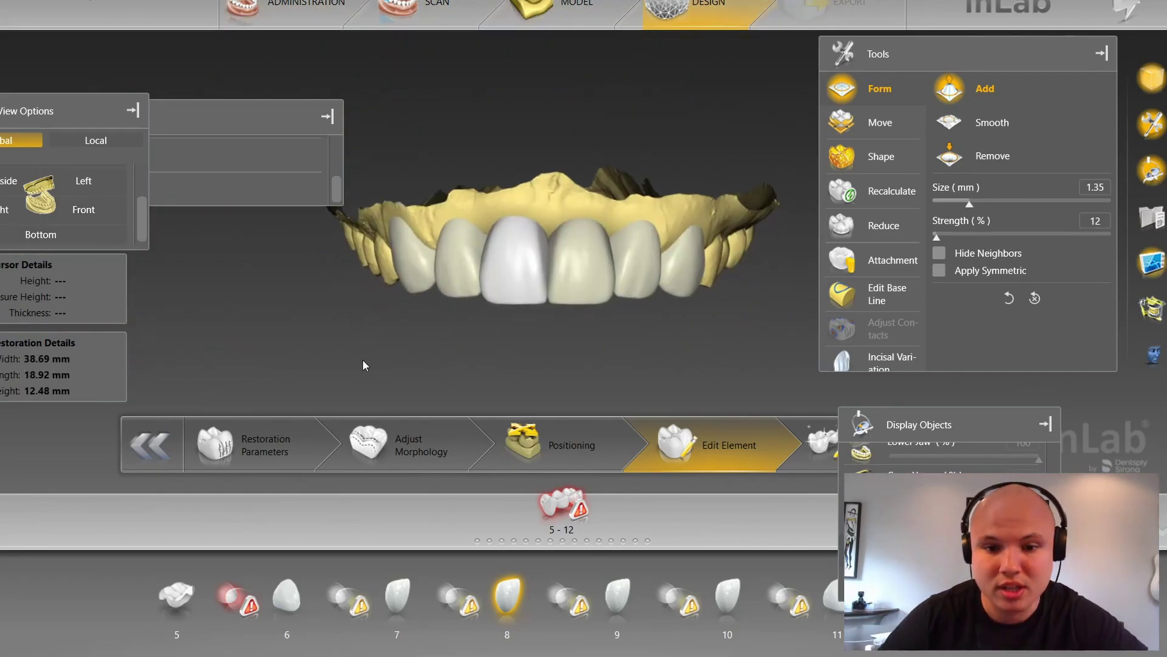
scroll(450, 365, up, 5)
key(g)
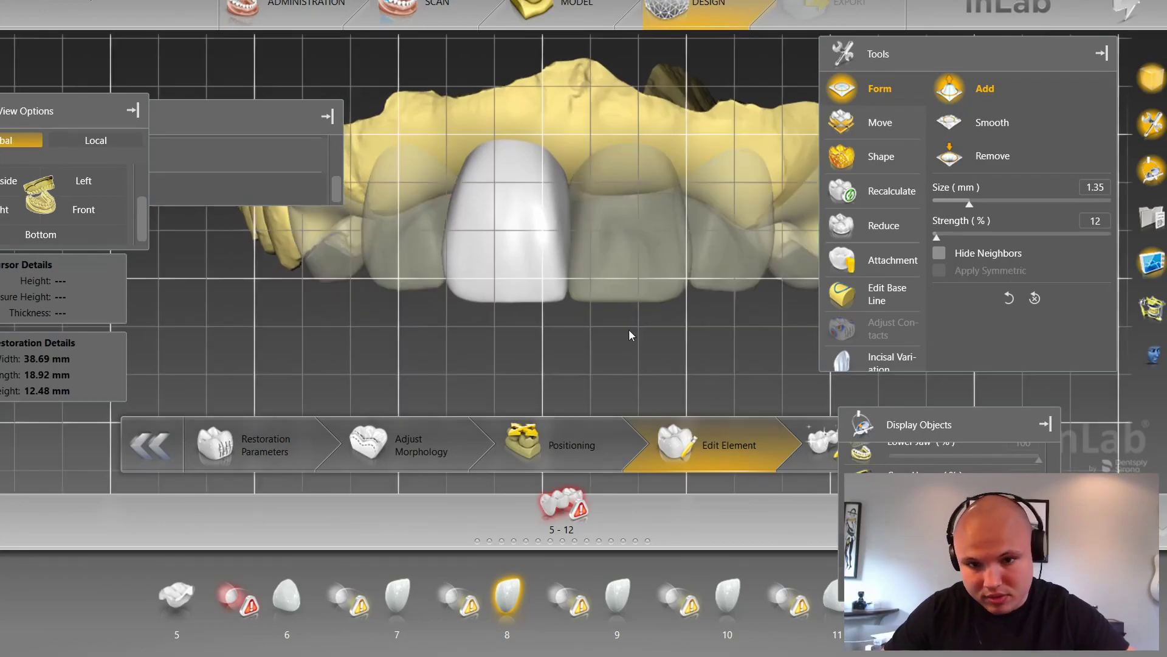
scroll(578, 377, up, 3)
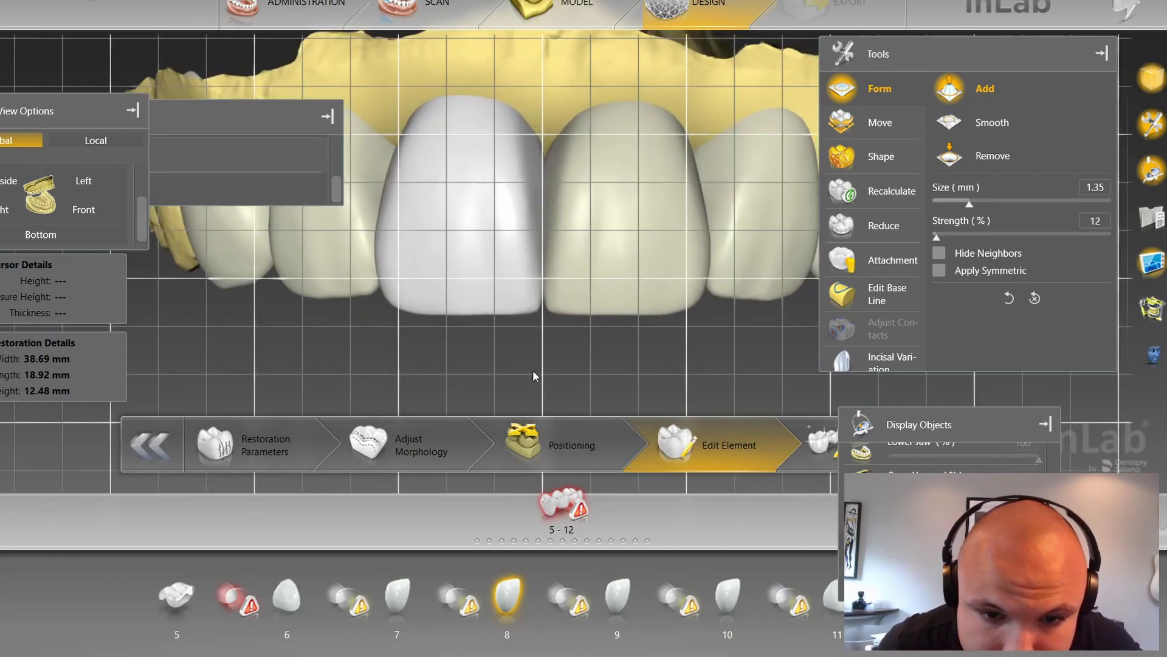
scroll(534, 373, up, 2)
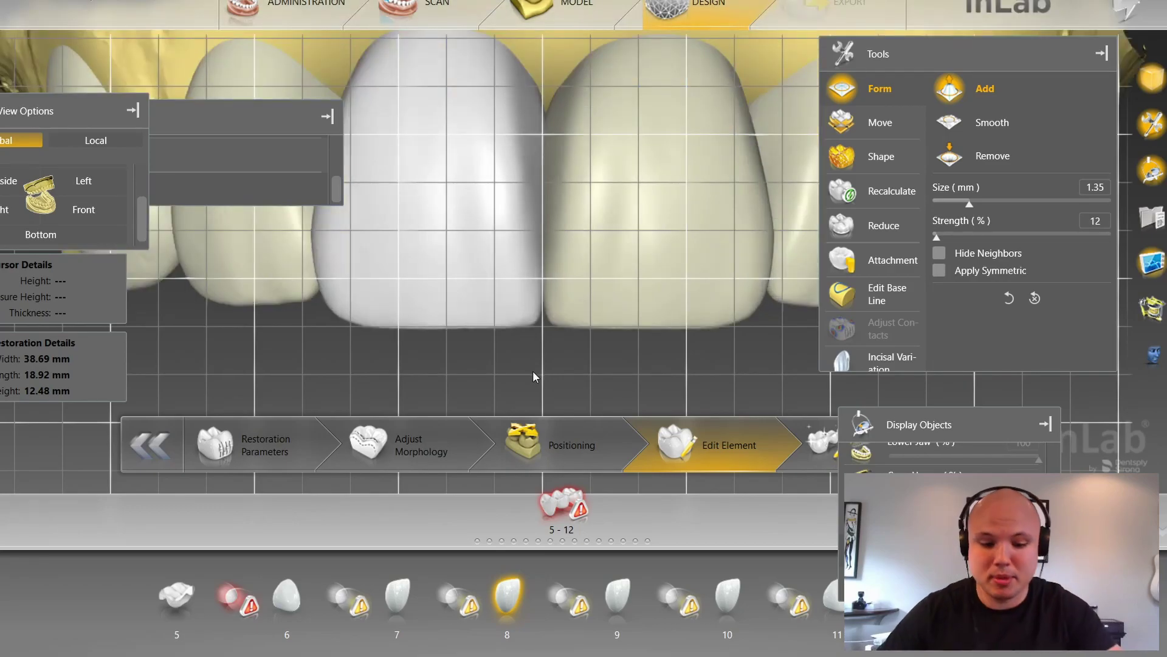
key(ctrl+g)
scroll(530, 360, down, 2)
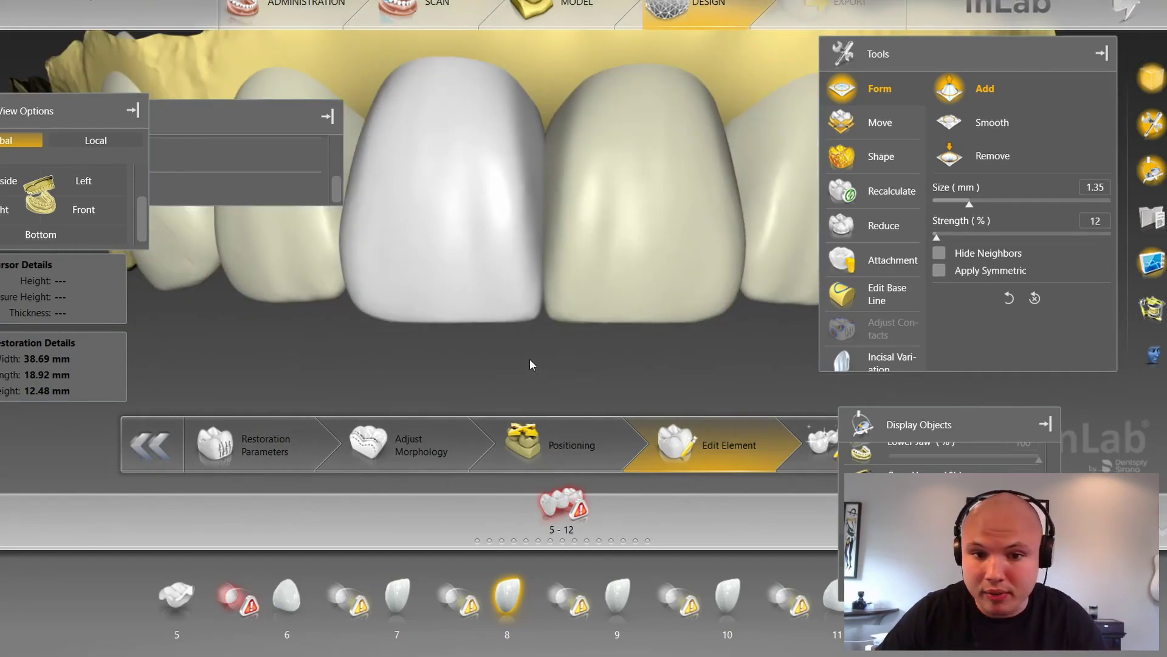
scroll(535, 356, down, 2)
Step: Inspect from an oblique angle, select crown 9, and return to the straight front view
middle_drag(545, 347, 493, 350)
scroll(503, 251, up, 3)
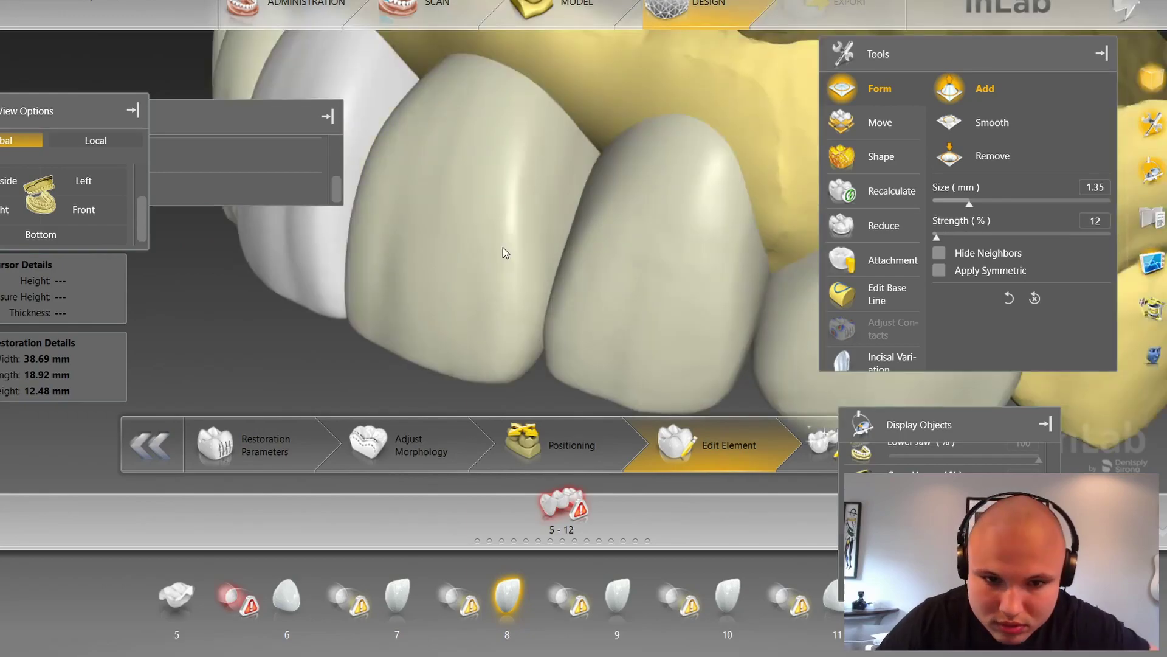
click(528, 268)
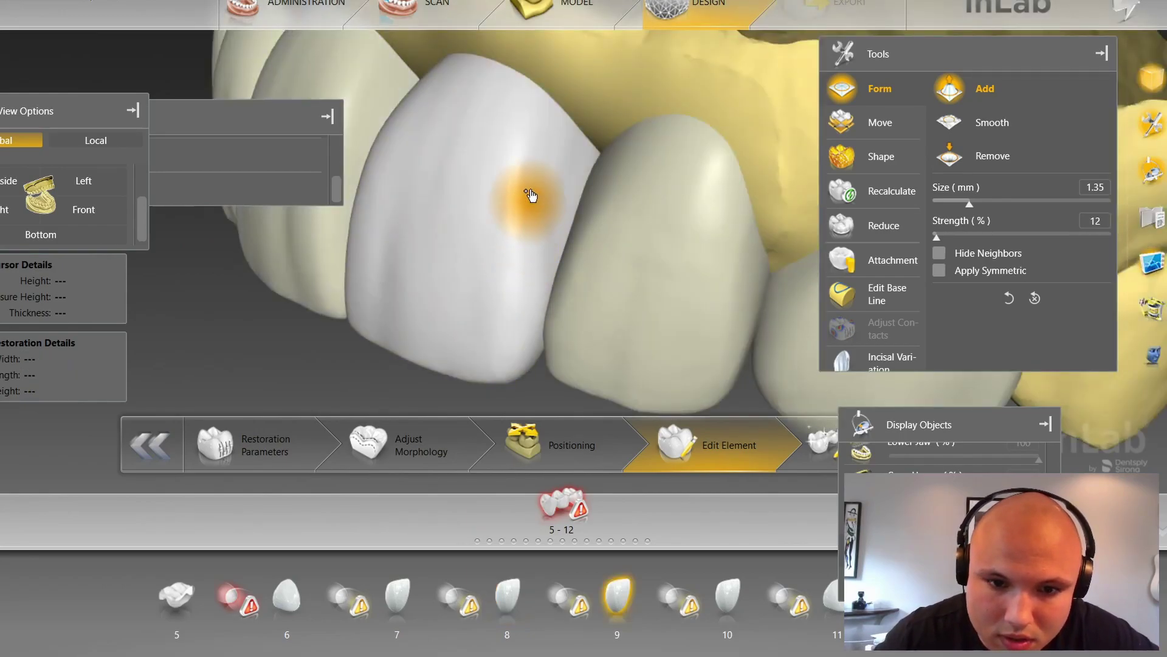
click(85, 209)
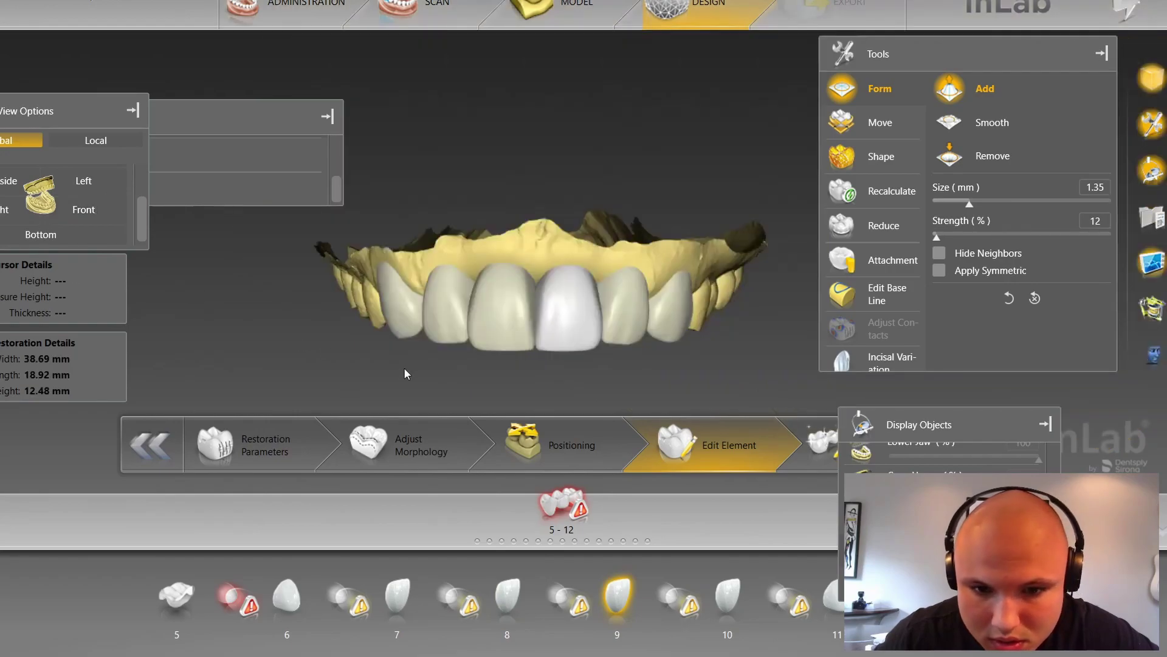
scroll(490, 388, up, 2)
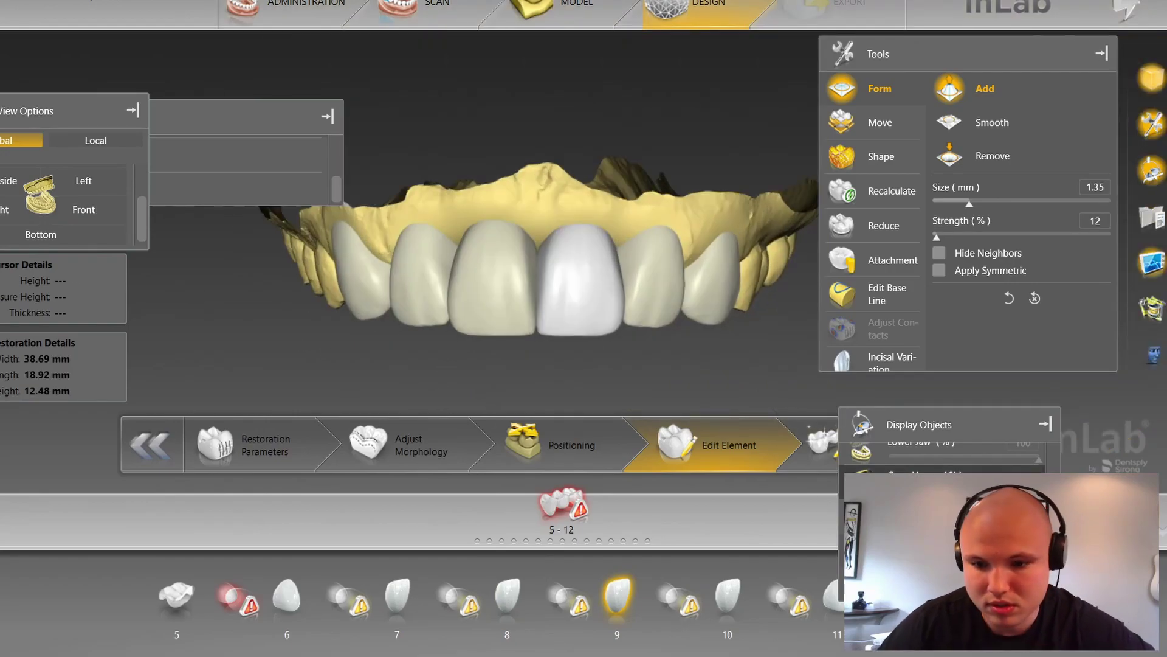
Step: Show the upper jaw copy in Display Objects and compare it with the front crowns
click(864, 478)
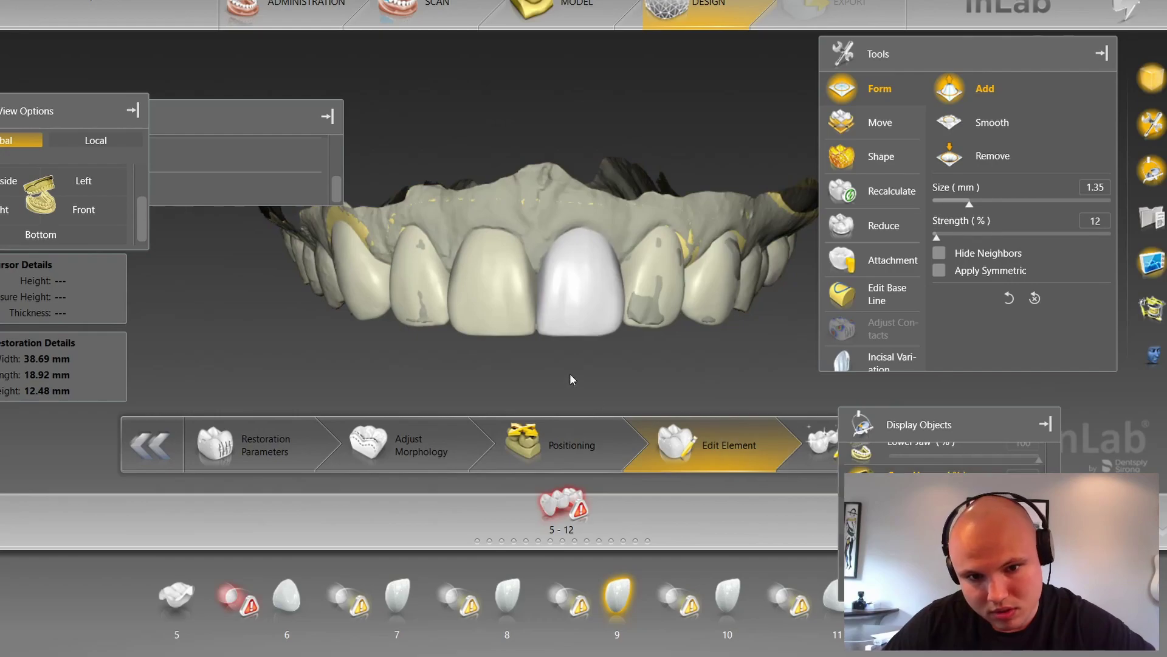
scroll(581, 387, up, 2)
scroll(644, 317, up, 3)
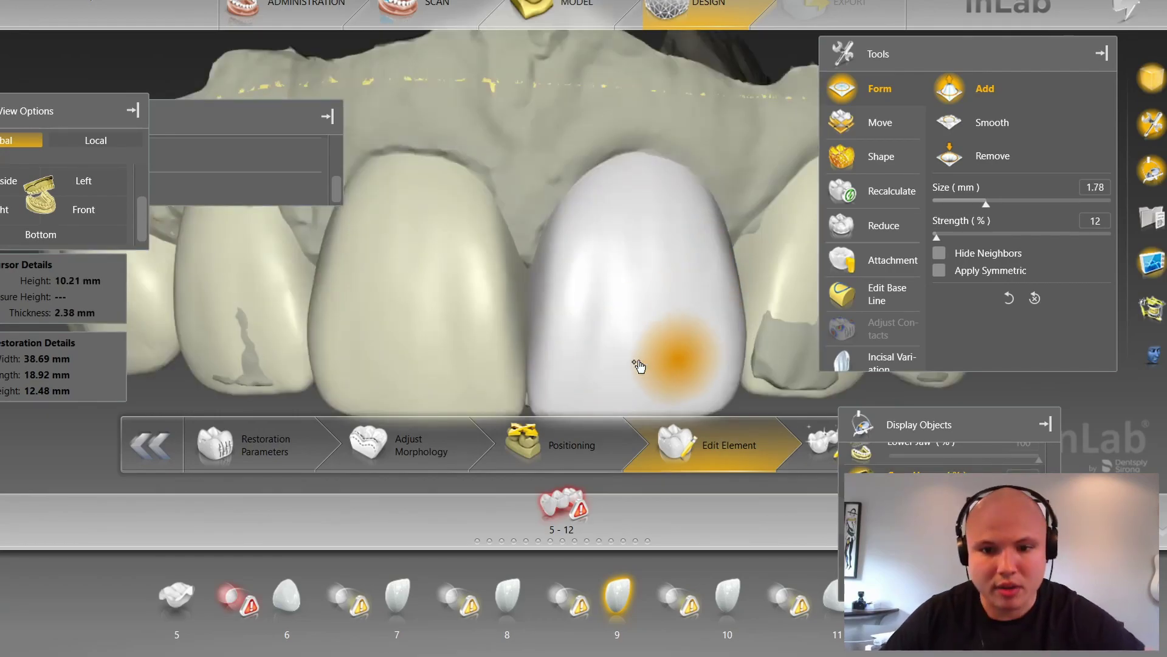
scroll(639, 364, down, 2)
scroll(633, 362, down, 2)
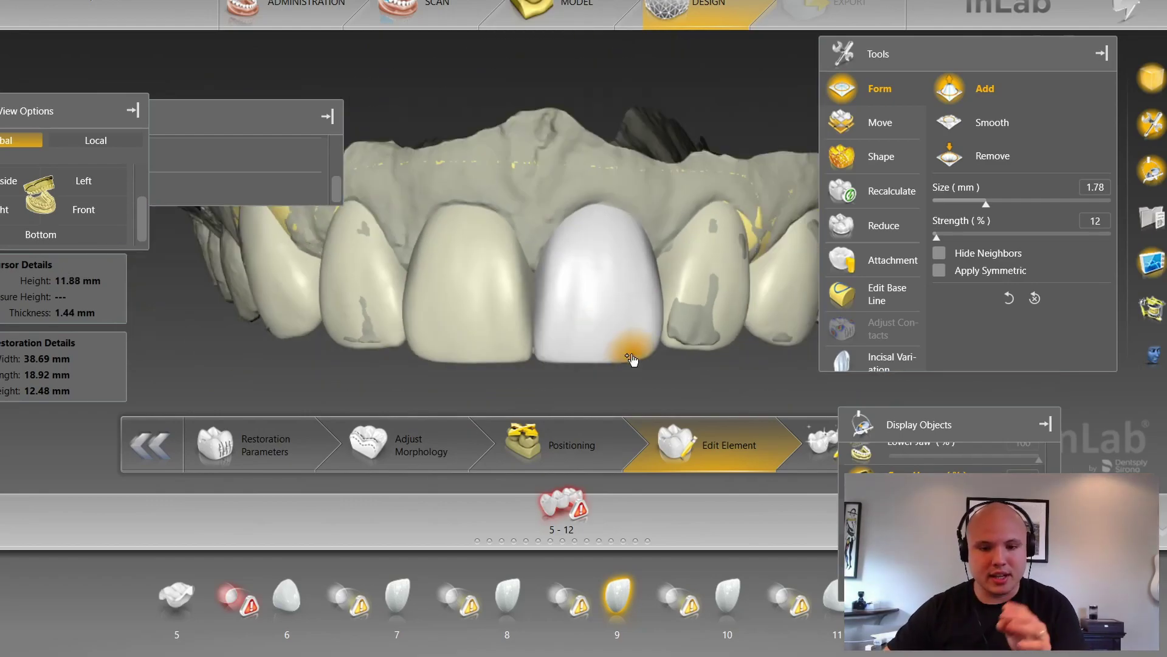
scroll(631, 360, down, 2)
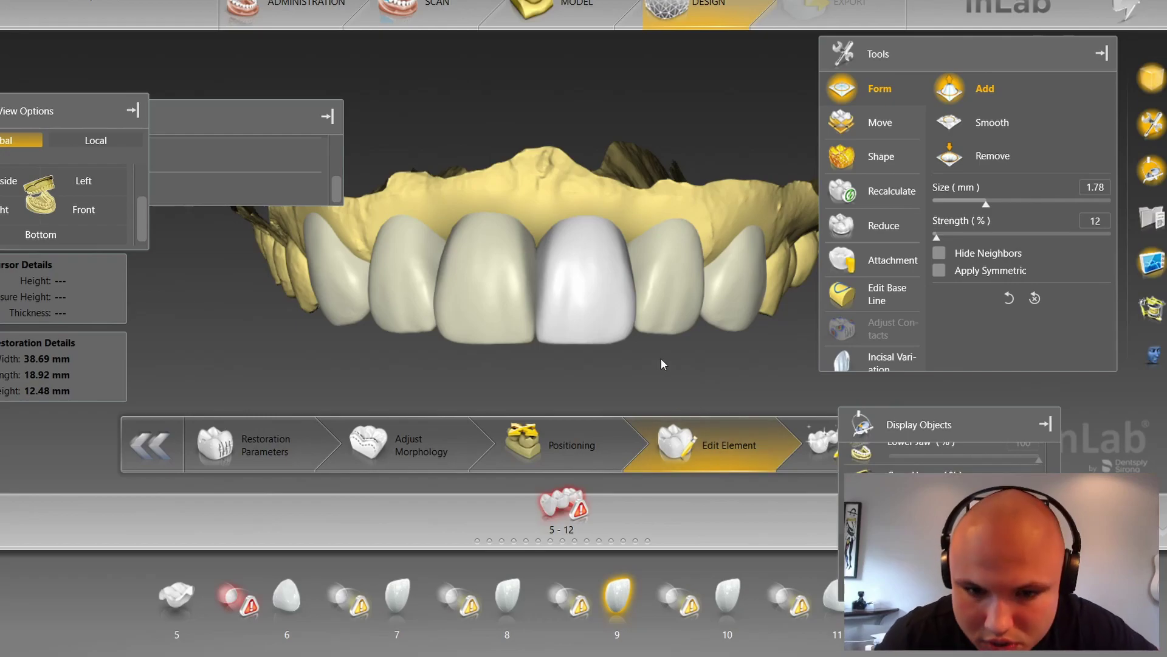
scroll(687, 356, up, 4)
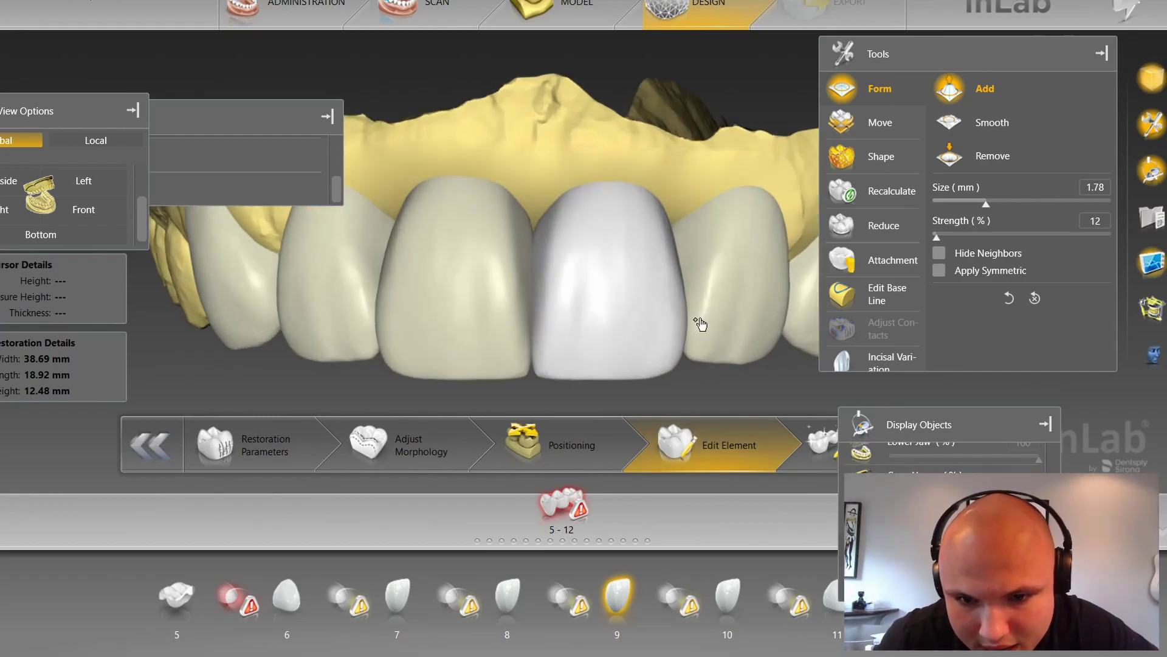
Step: Form Add material near the top of crown 10, then select crown 7 for refining
click(696, 326)
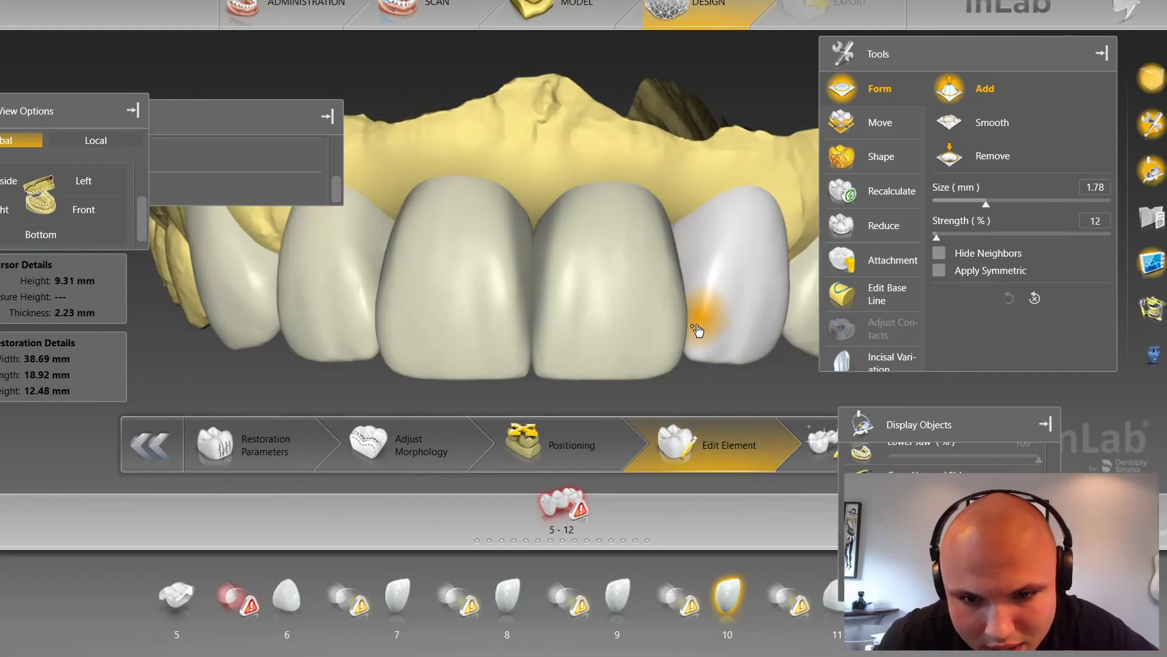
click(729, 231)
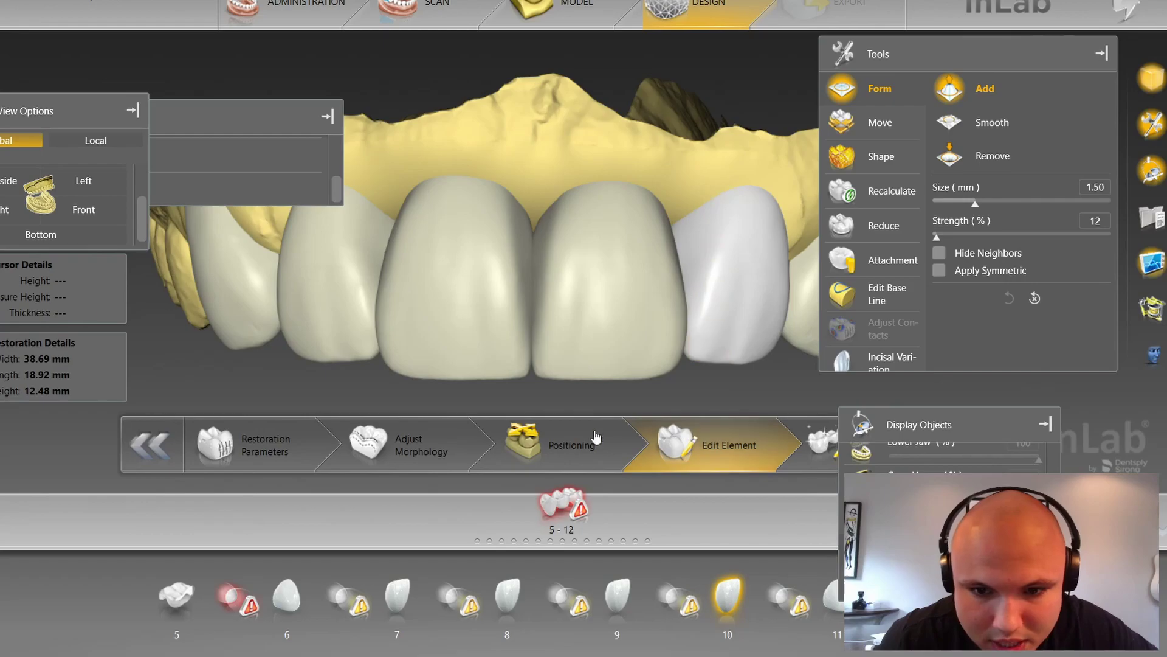
click(359, 305)
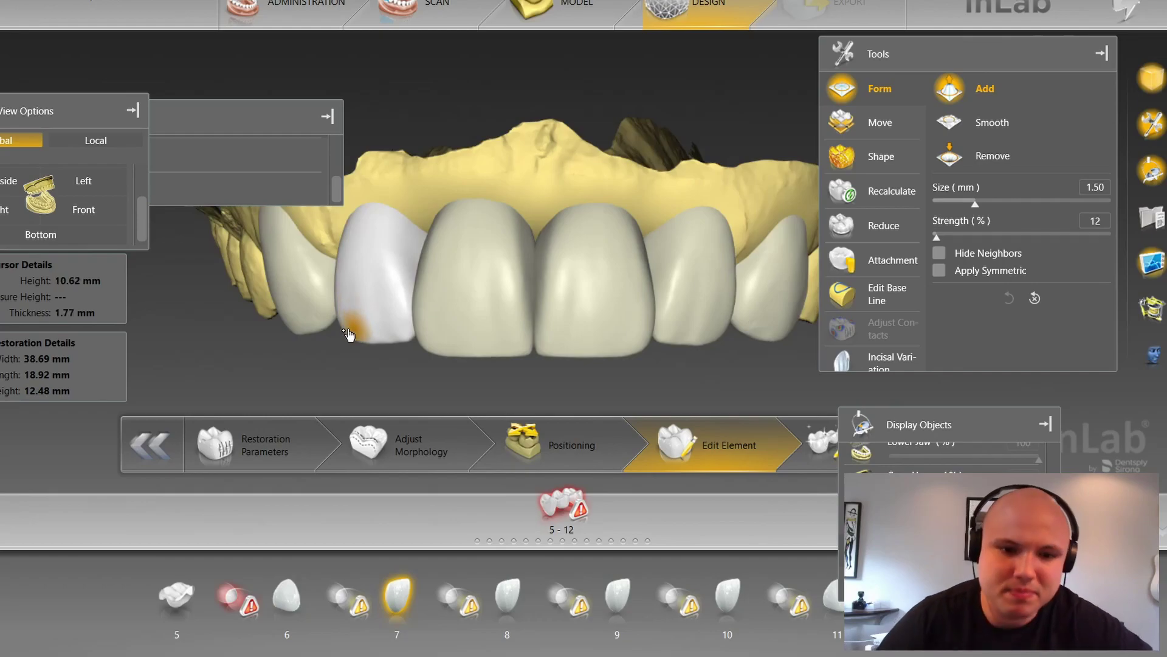
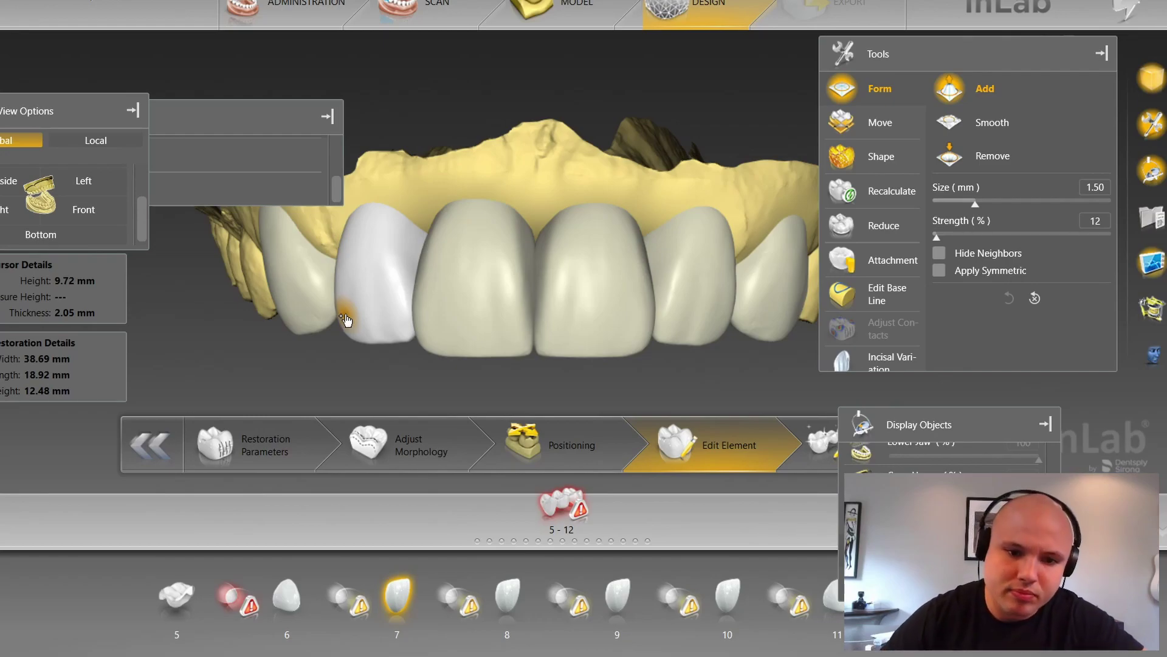
Step: Show the grey overlay scan, turn the arch sideways, make tooth 11 active, then view from the front
scroll(362, 344, up, 2)
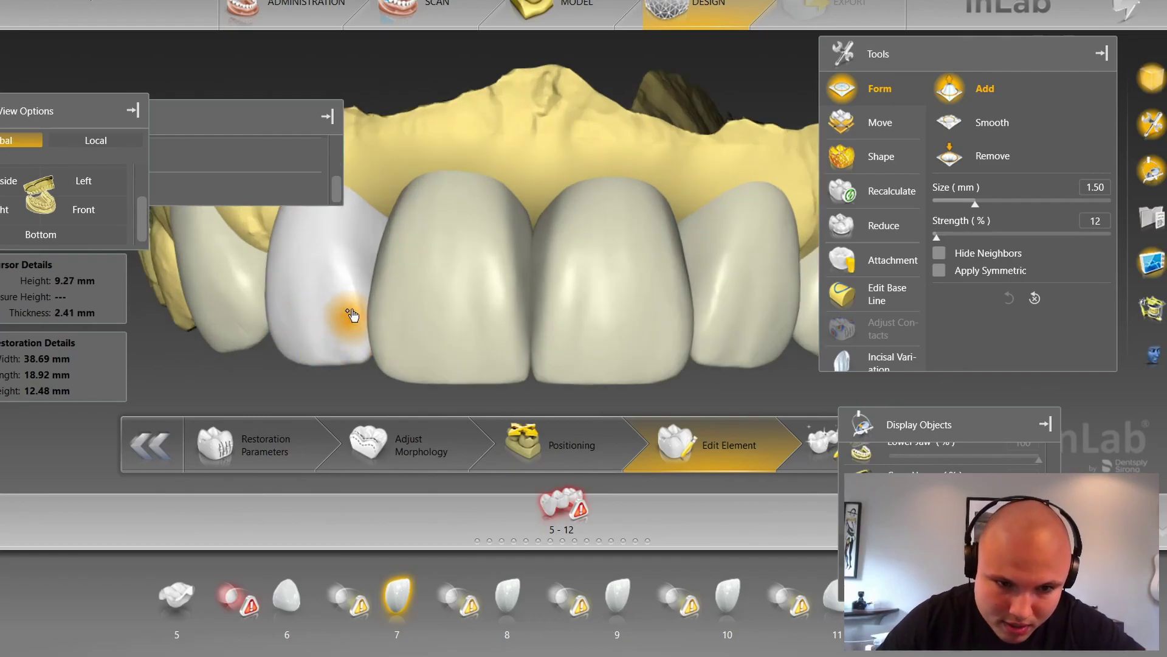
scroll(341, 360, down, 2)
scroll(347, 363, down, 1)
drag(420, 386, 477, 387)
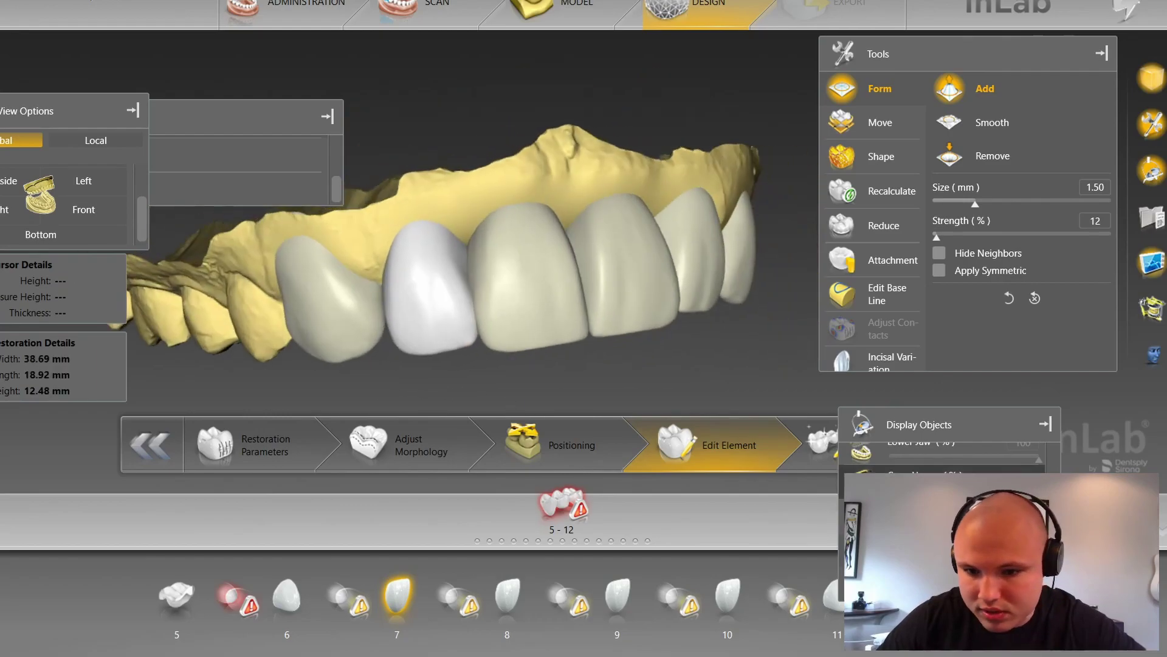
click(876, 479)
drag(678, 359, 757, 224)
drag(792, 144, 706, 375)
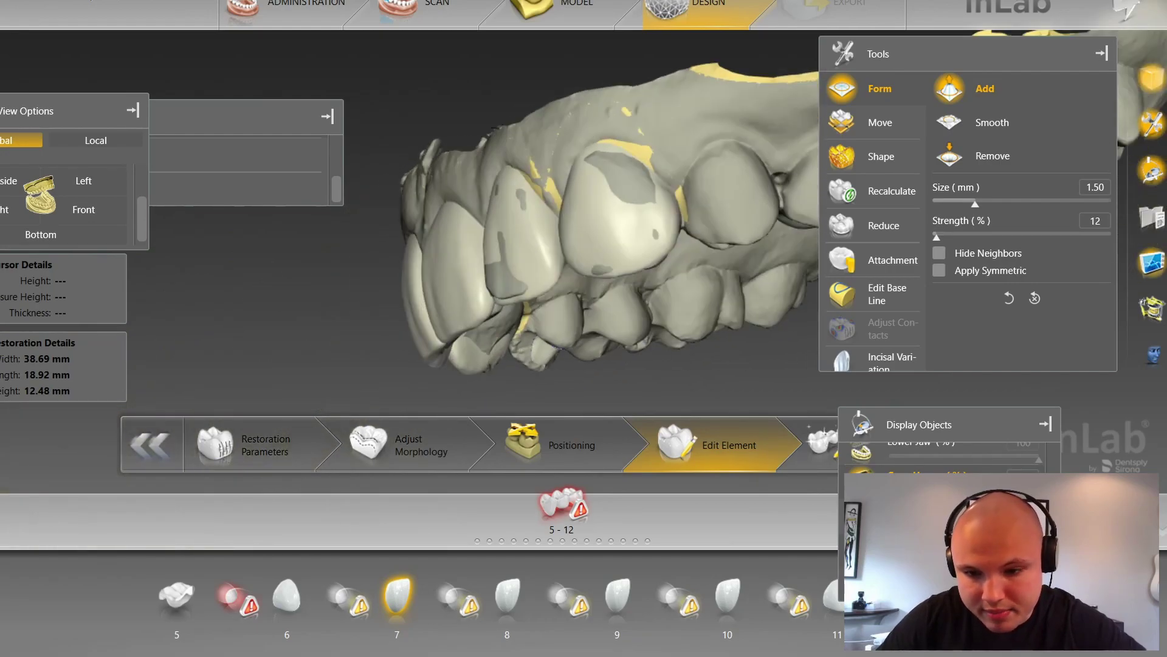
double_click(597, 268)
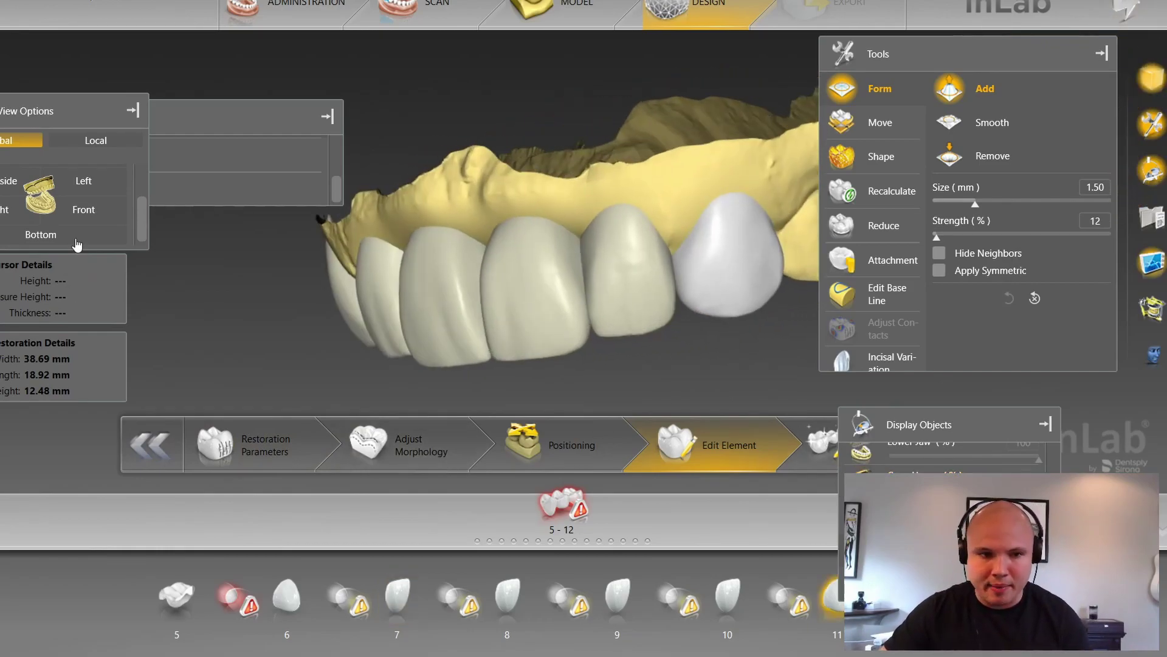
click(90, 220)
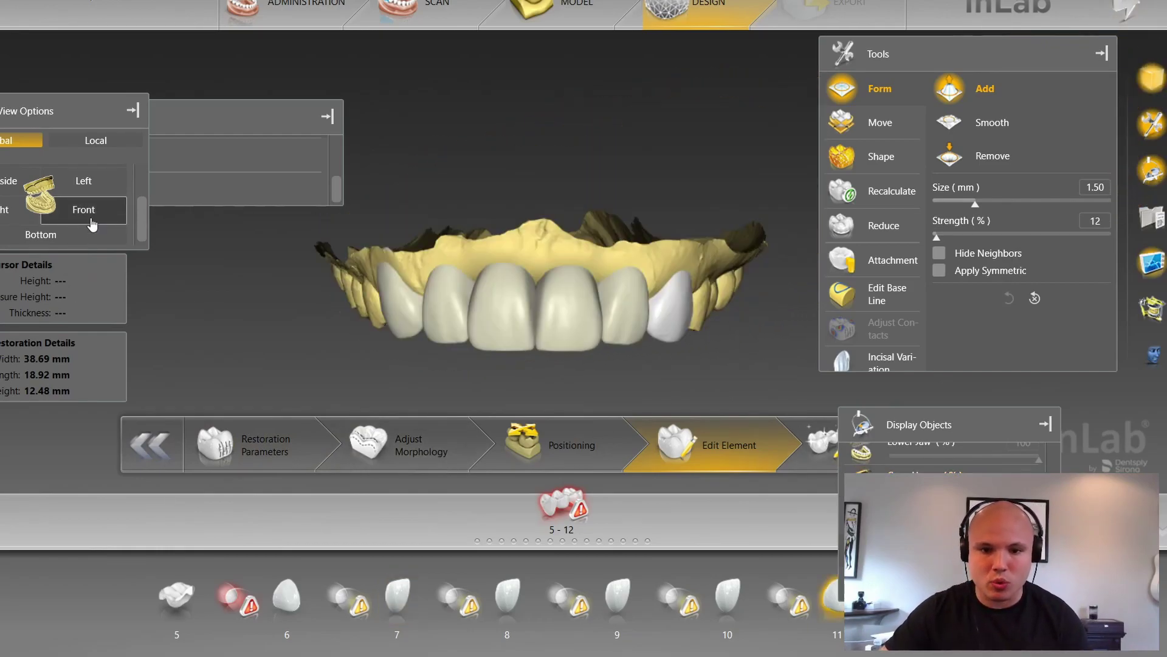
Step: Briefly show and hide the lower jaw, then overlay the grey scan on the upper jaw obliquely
click(851, 459)
click(849, 461)
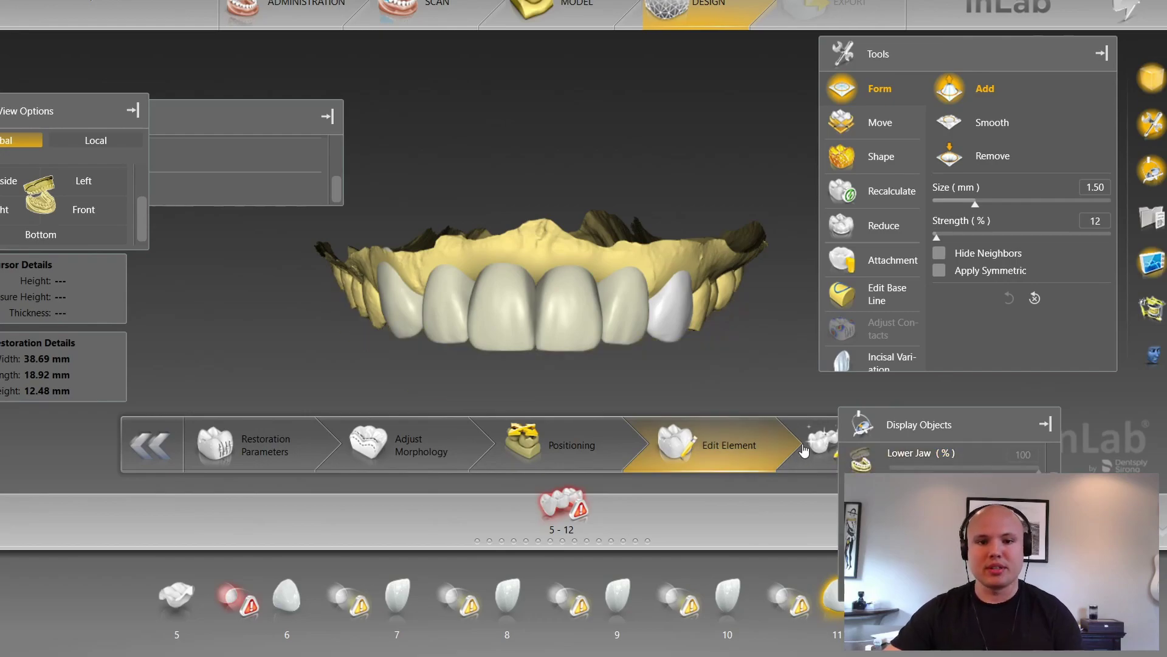
middle_drag(737, 239, 534, 217)
scroll(534, 217, up, 5)
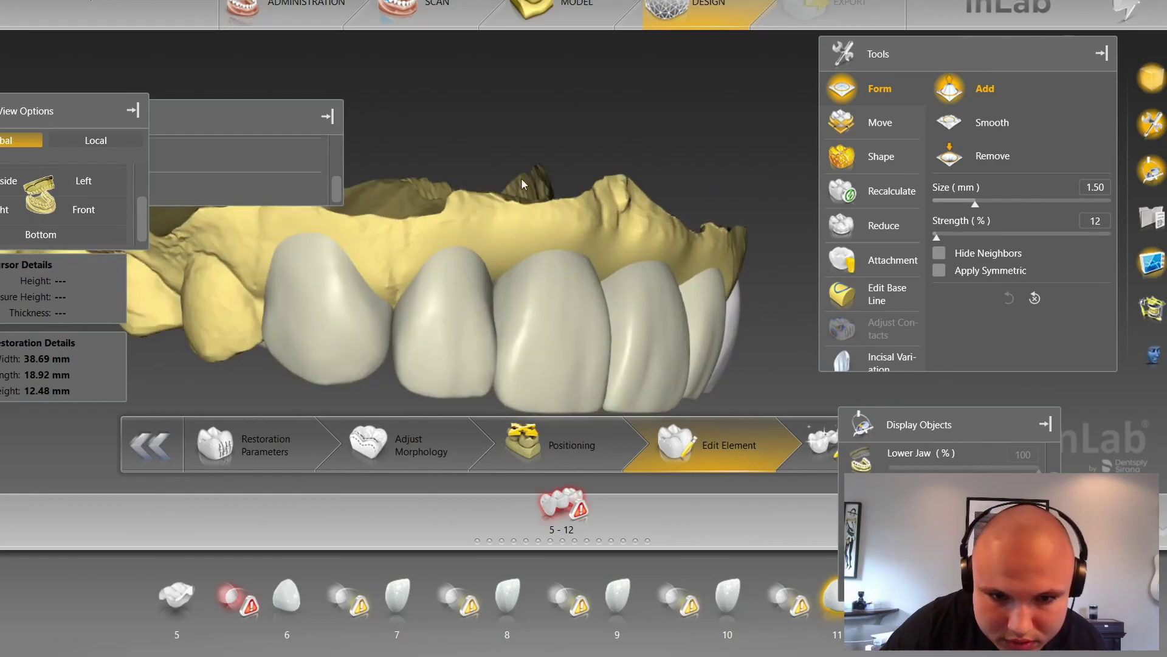
click(850, 494)
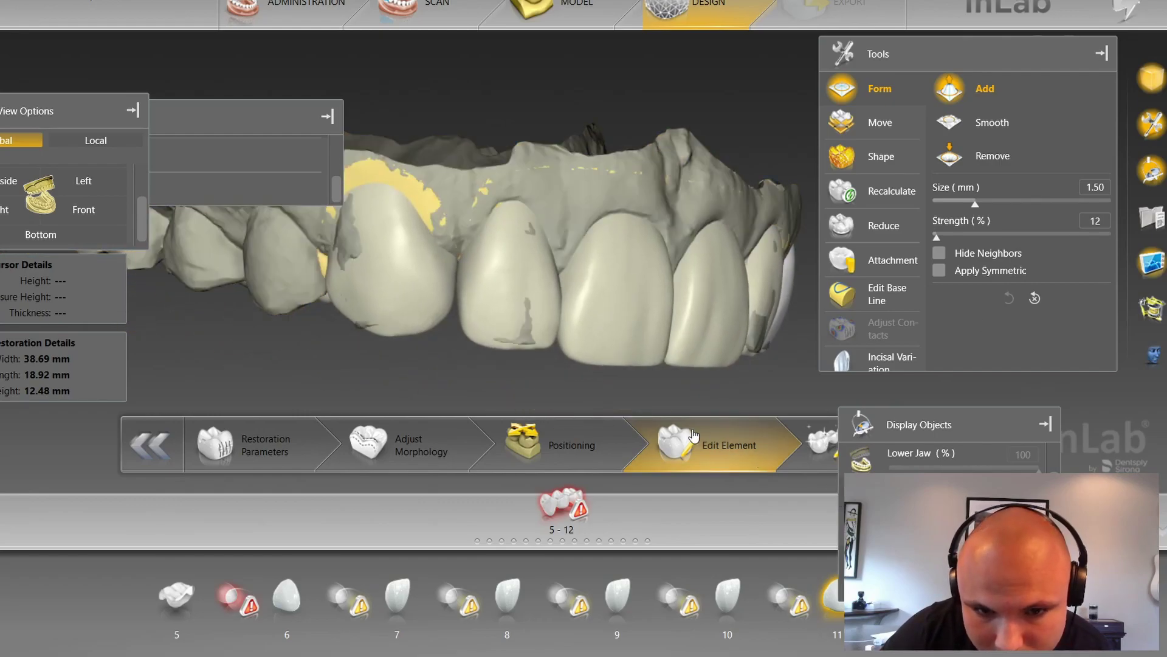
middle_drag(553, 375, 512, 385)
Step: Reshape the tooth 6 crown surface with Shape Individual
right_click(512, 387)
mouse_move(570, 438)
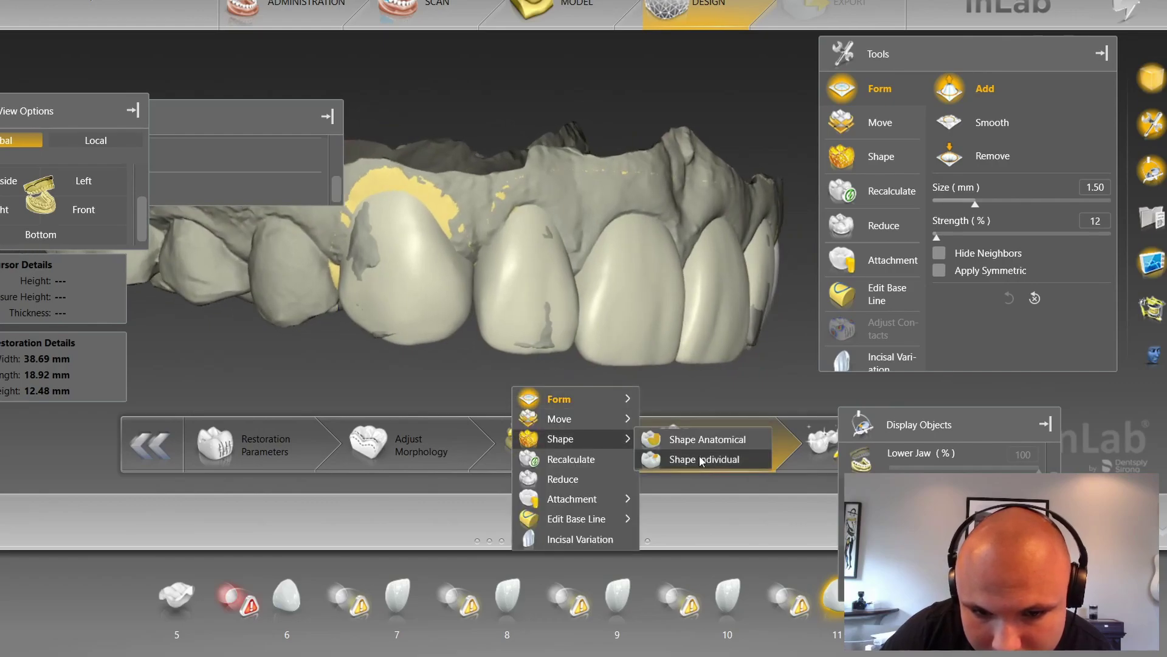
click(703, 461)
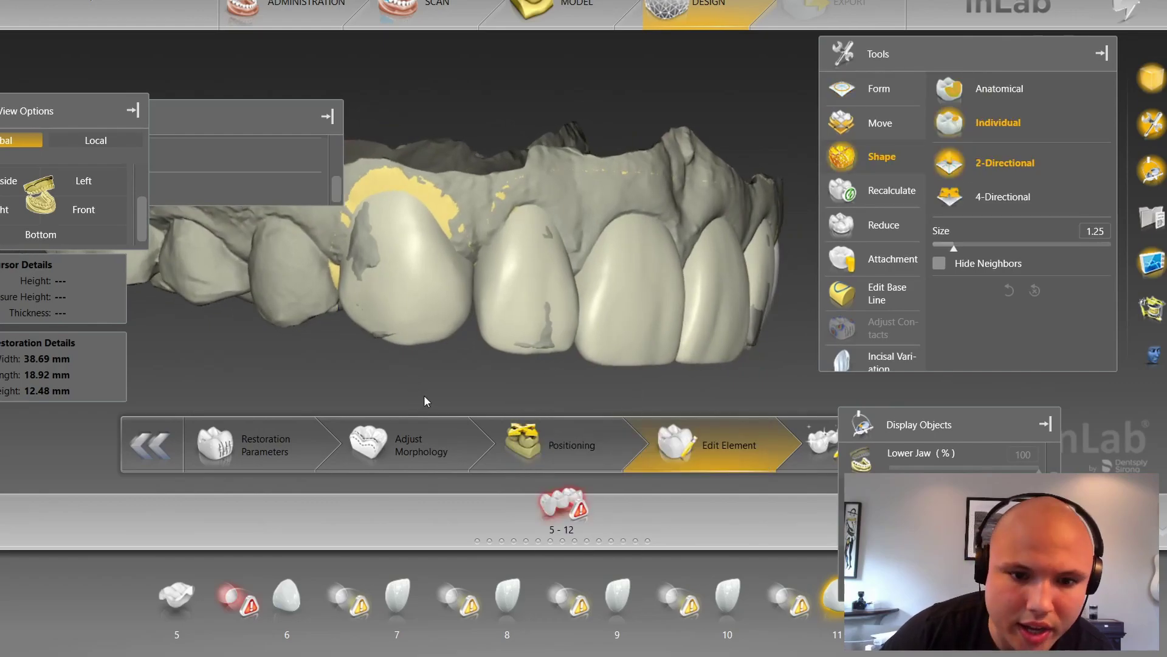
middle_drag(425, 395, 472, 345)
scroll(456, 345, up, 5)
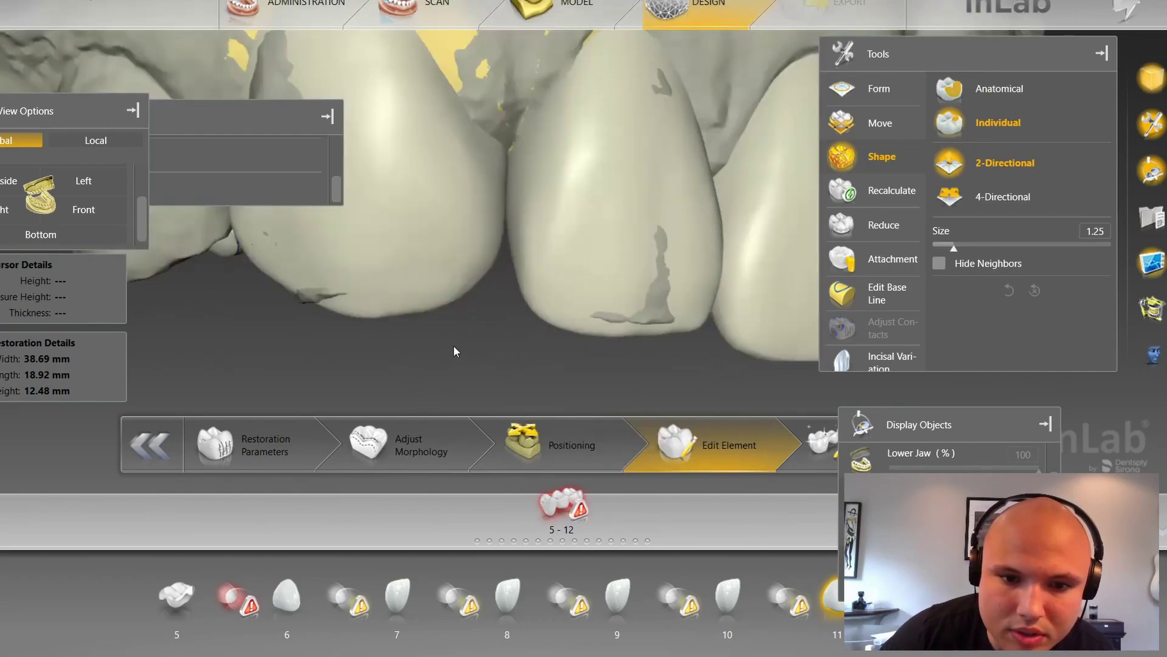
click(503, 206)
scroll(506, 198, up, 3)
drag(508, 201, 507, 198)
scroll(504, 243, up, 2)
drag(503, 247, 502, 250)
scroll(495, 317, down, 5)
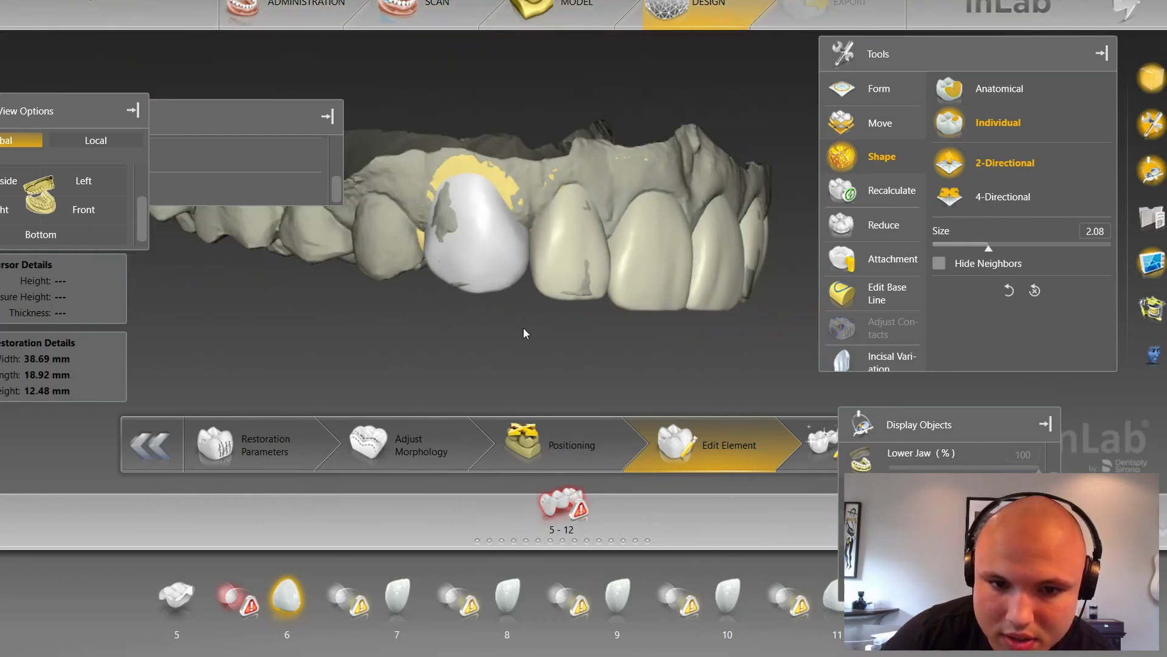
right_drag(473, 332, 518, 334)
scroll(454, 361, up, 3)
Step: Smooth the right edge of the tooth 6 crown with Form Smooth at 1.70 mm
right_click(455, 361)
mouse_move(536, 370)
click(608, 394)
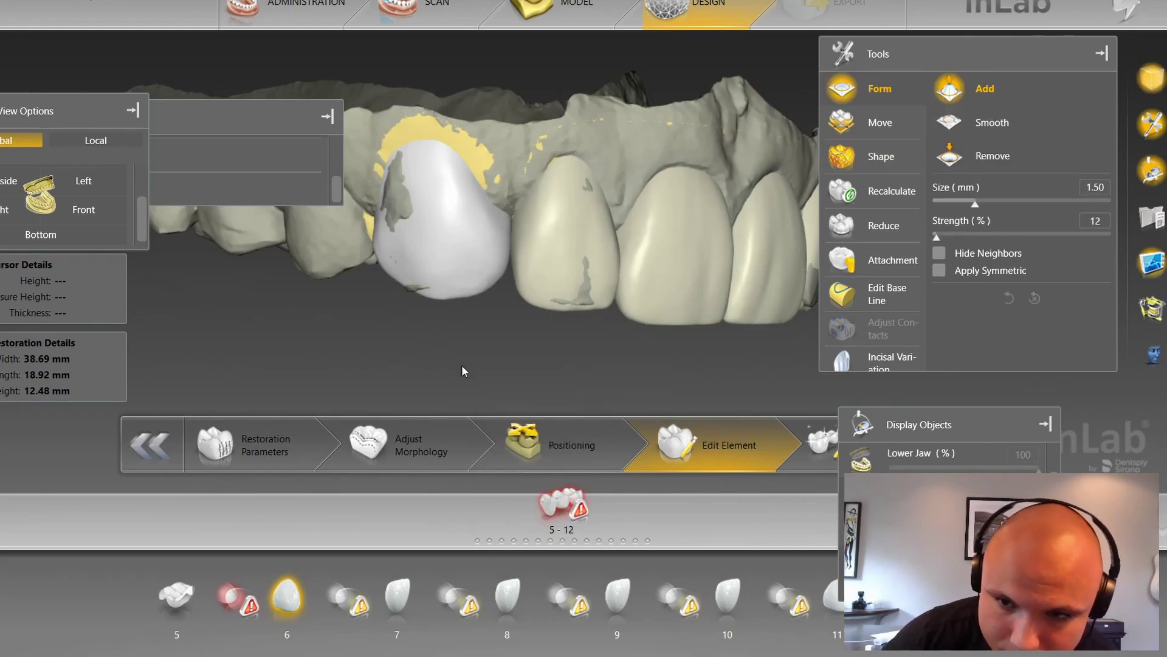
scroll(462, 364, up, 4)
scroll(557, 225, up, 2)
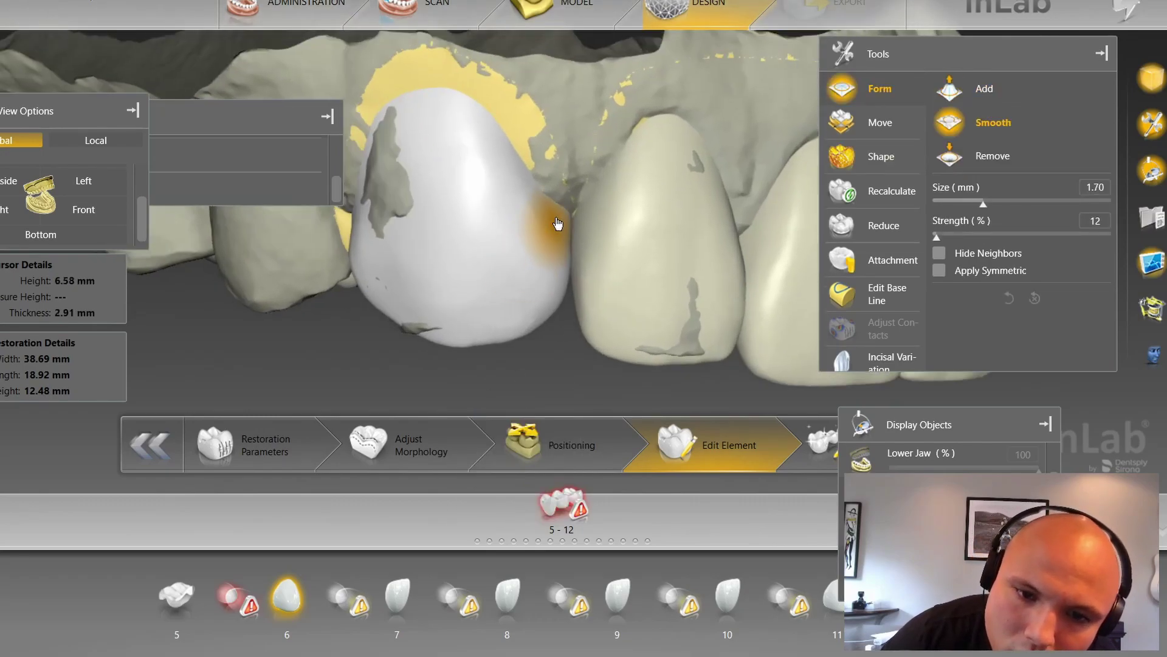
mouse_move(567, 218)
mouse_down()
mouse_move(572, 190)
mouse_move(569, 221)
mouse_move(566, 208)
mouse_up()
scroll(524, 375, down, 2)
scroll(528, 374, down, 1)
Step: Rotate the jaw, select the tooth 7 crown, and inspect the incisal edges
drag(538, 358, 451, 322)
scroll(519, 374, down, 2)
drag(562, 366, 567, 312)
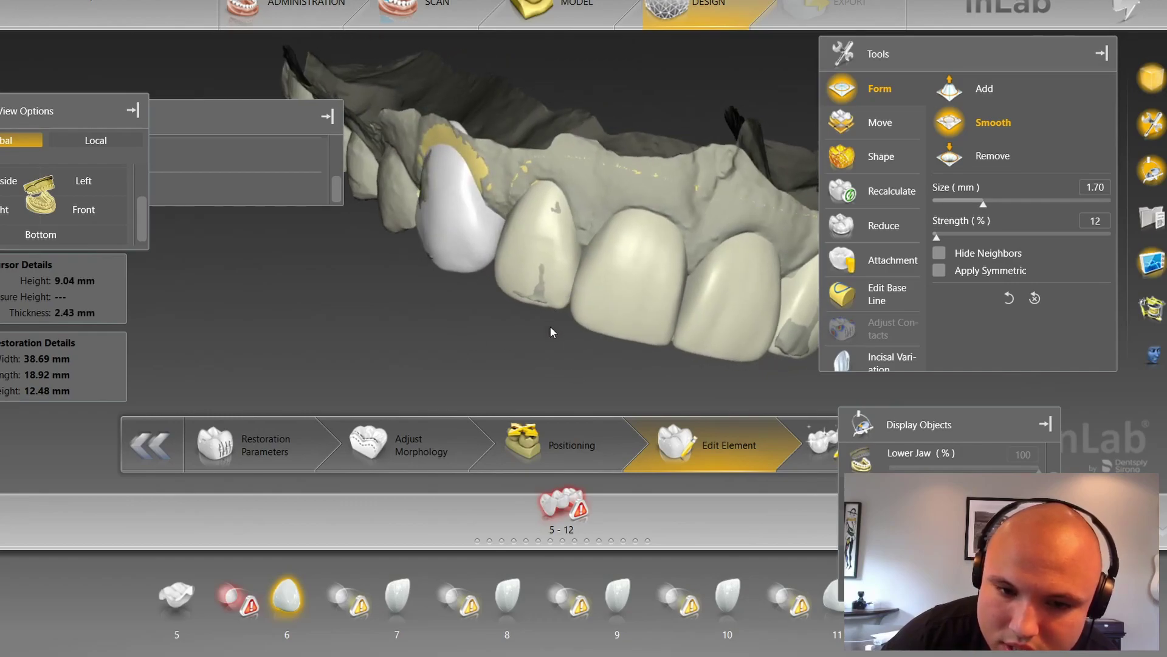
click(548, 301)
right_drag(554, 365, 461, 263)
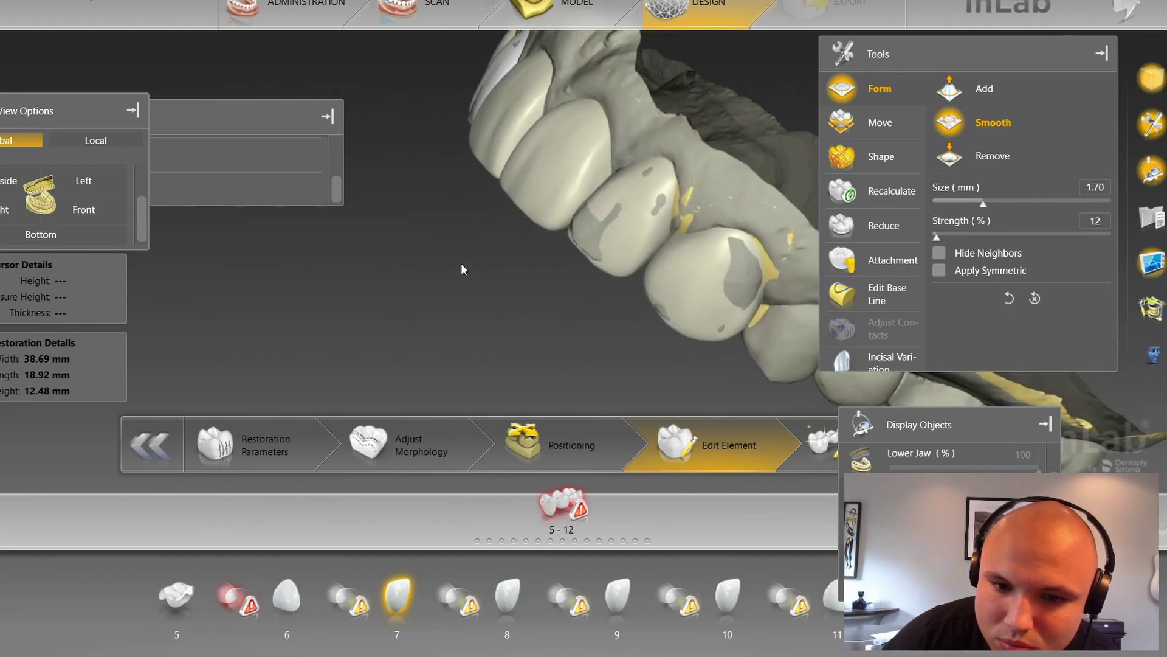
Step: Finalize the 5–12 bridge, dismiss the union warning, review it, and return to Administration
click(815, 456)
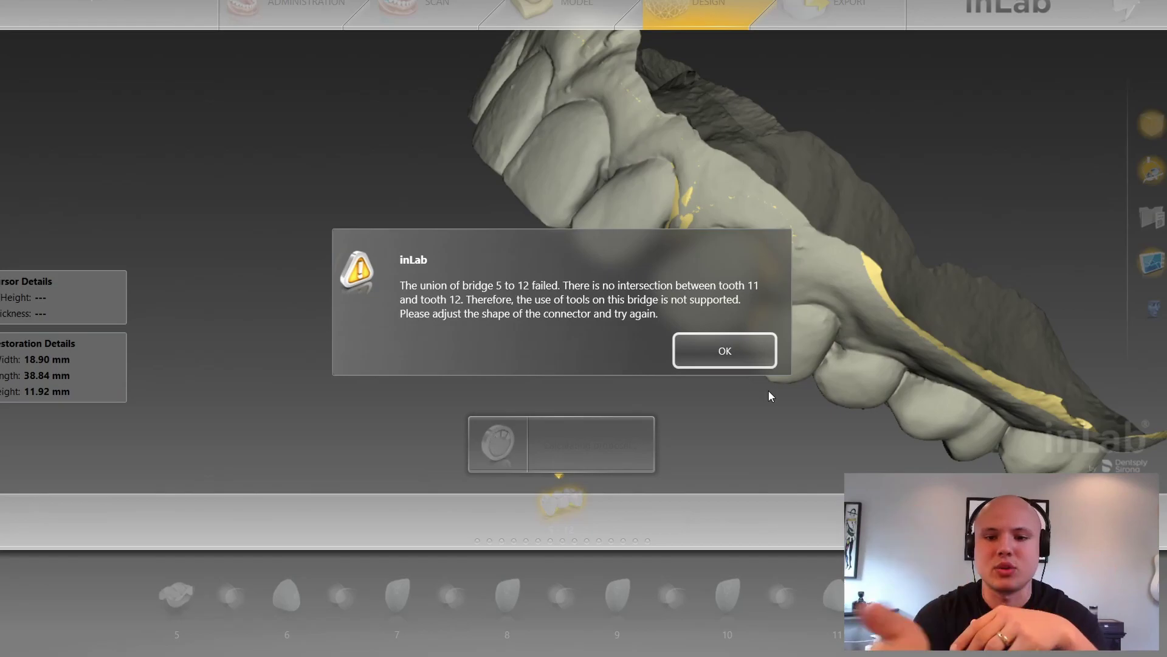
click(758, 360)
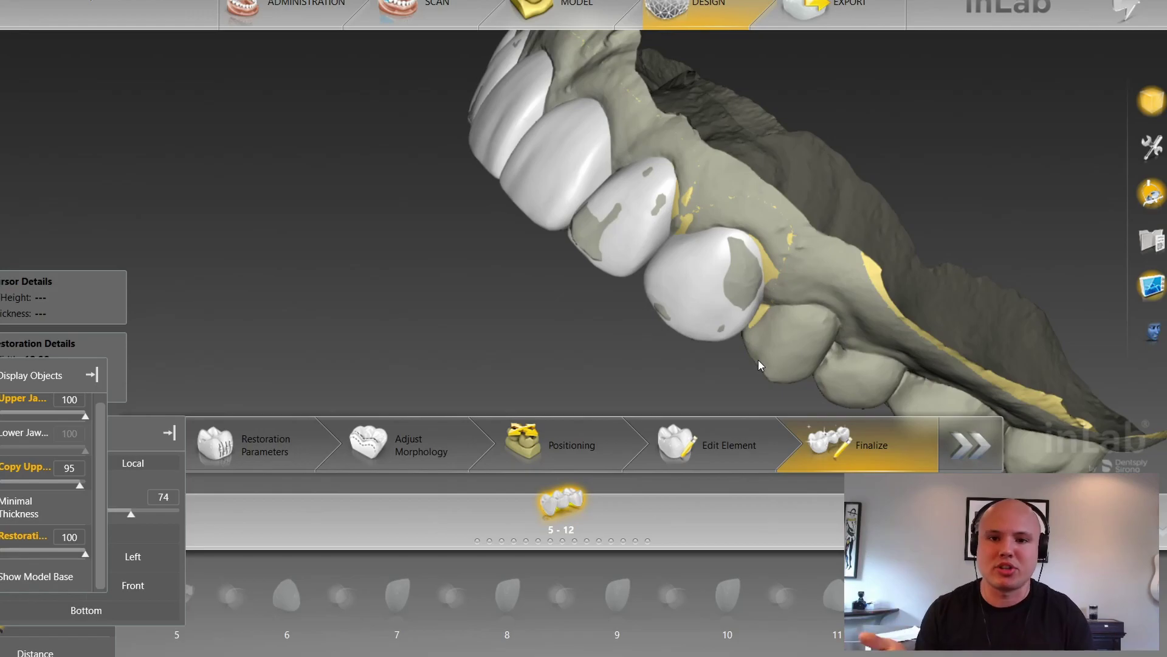
right_drag(551, 328, 689, 181)
right_drag(596, 199, 645, 305)
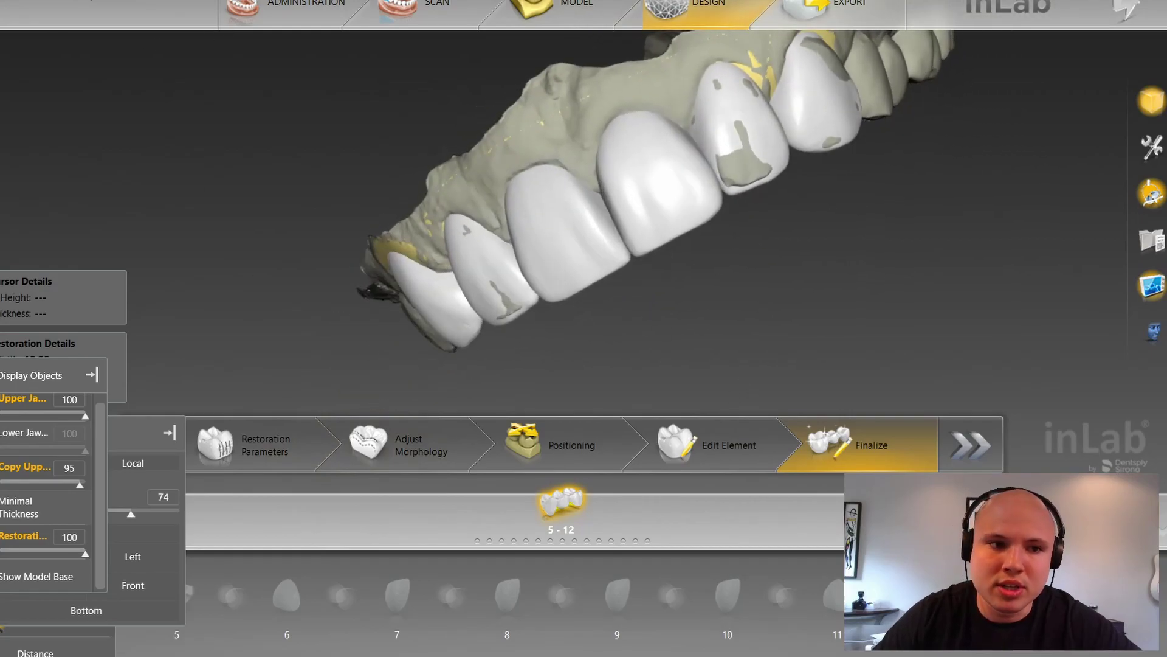
click(17, 79)
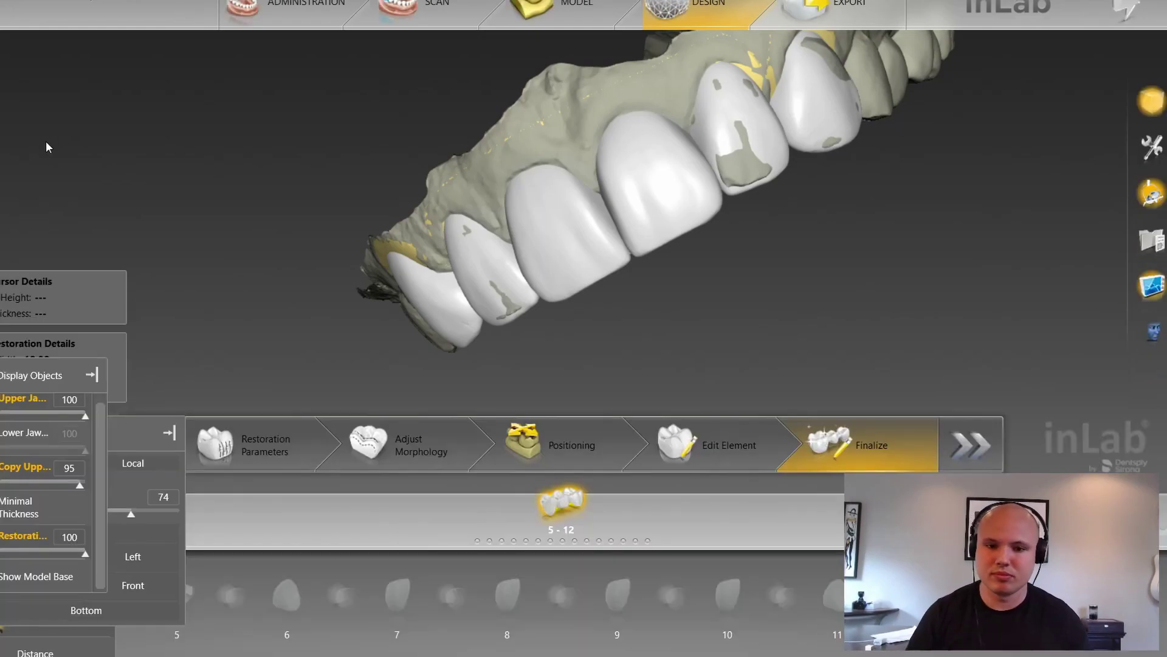
click(273, 25)
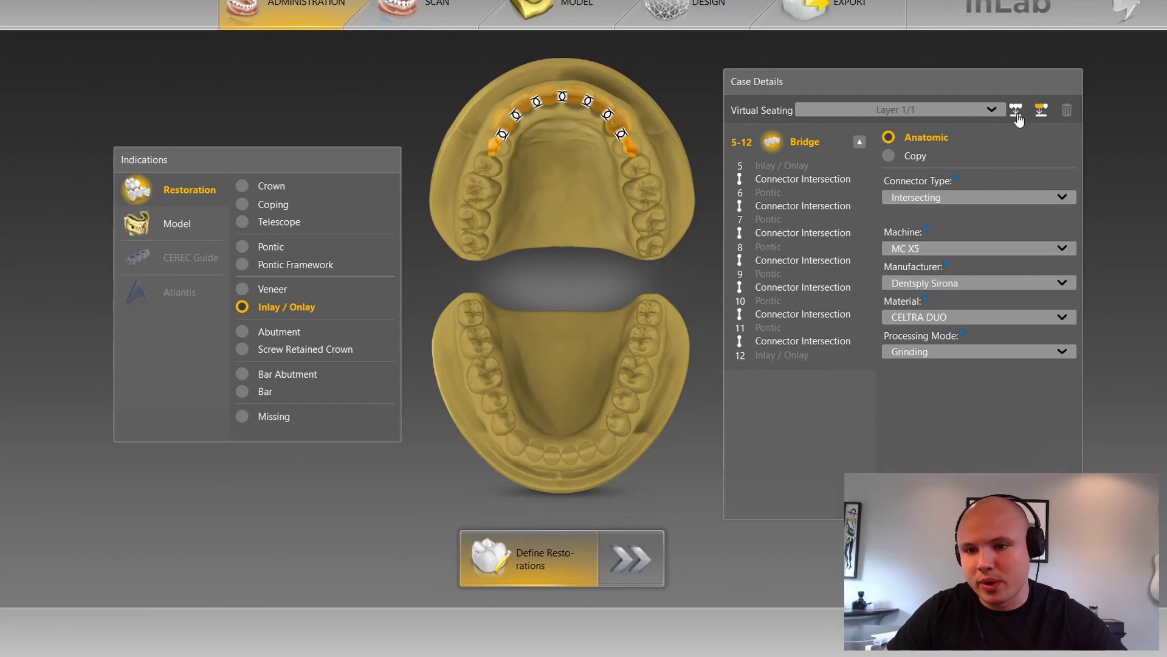
Step: Run Virtual Seating without instrument geometry, then switch to the Model phase
click(1017, 112)
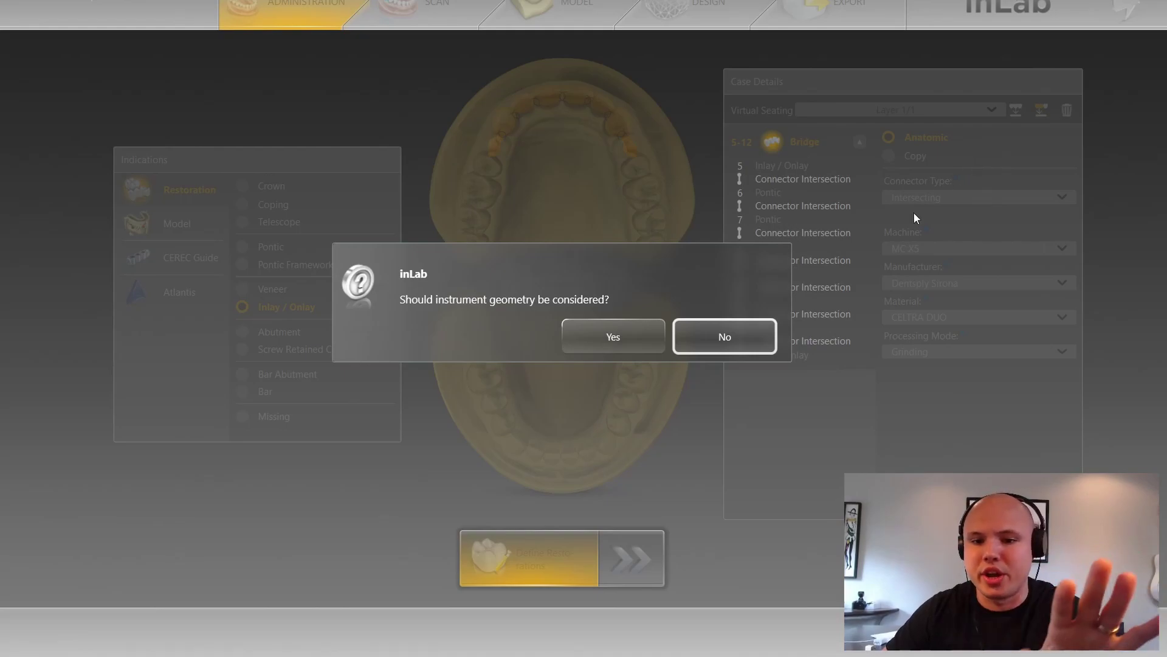
click(769, 336)
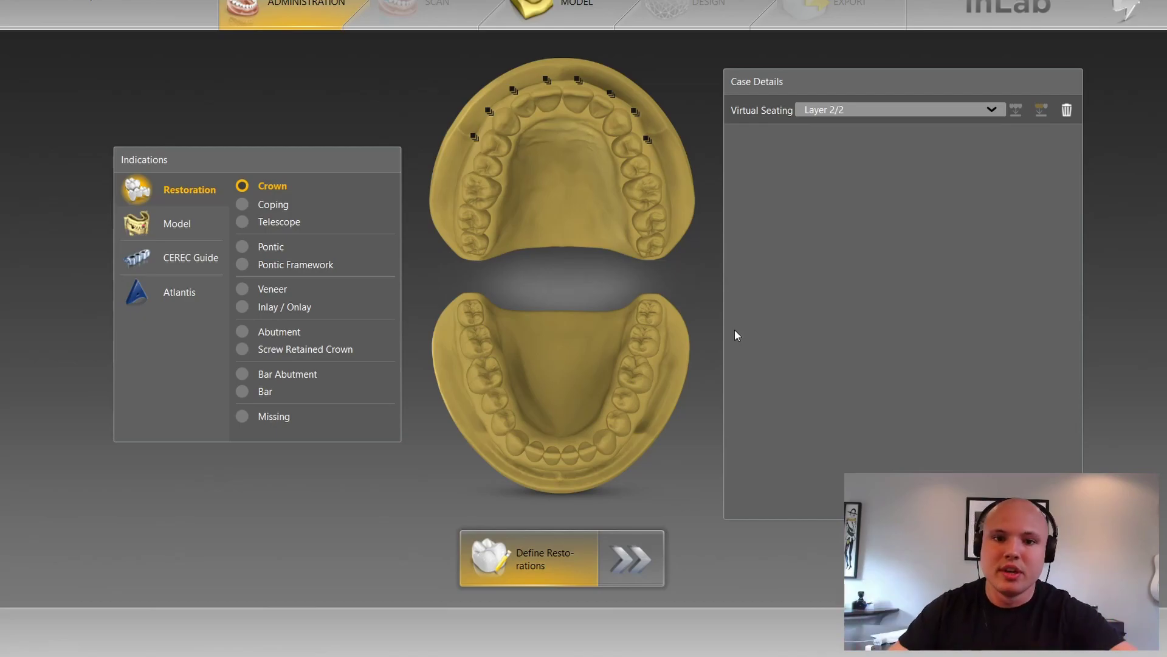
click(553, 7)
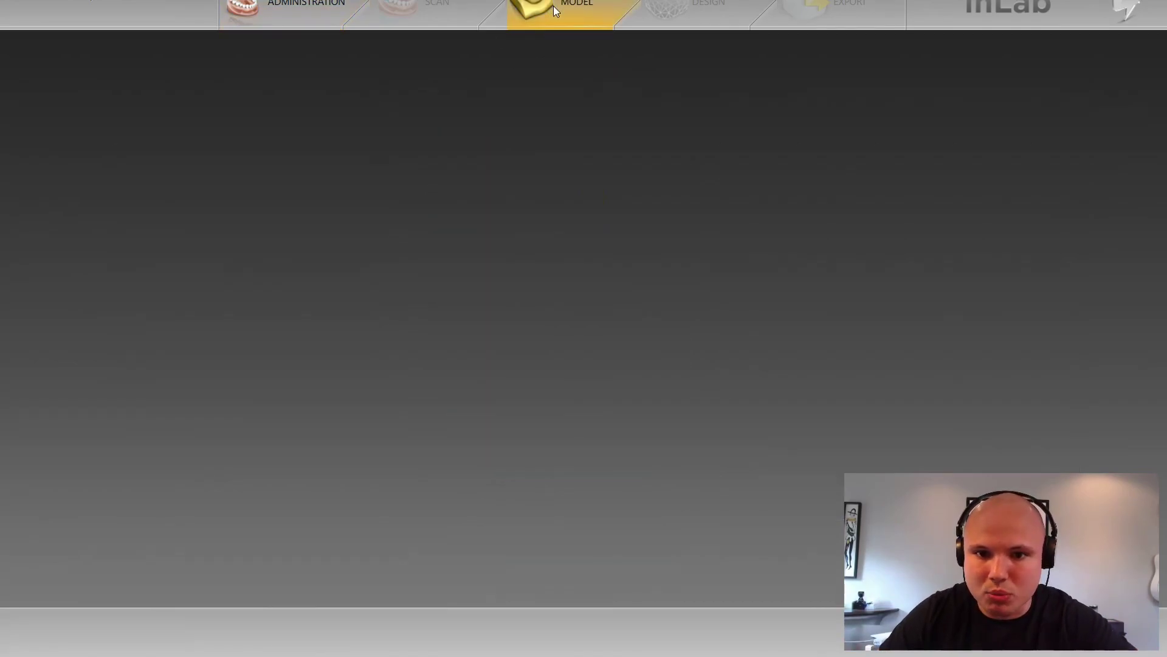
click(574, 629)
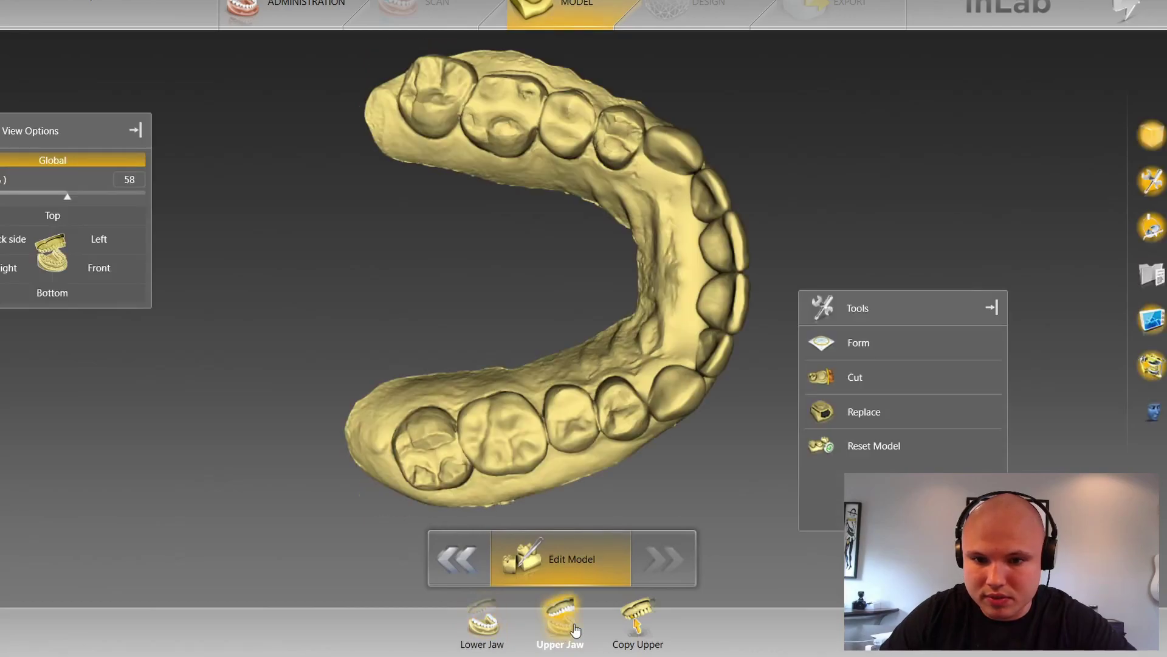
drag(751, 185, 546, 255)
scroll(607, 227, up, 2)
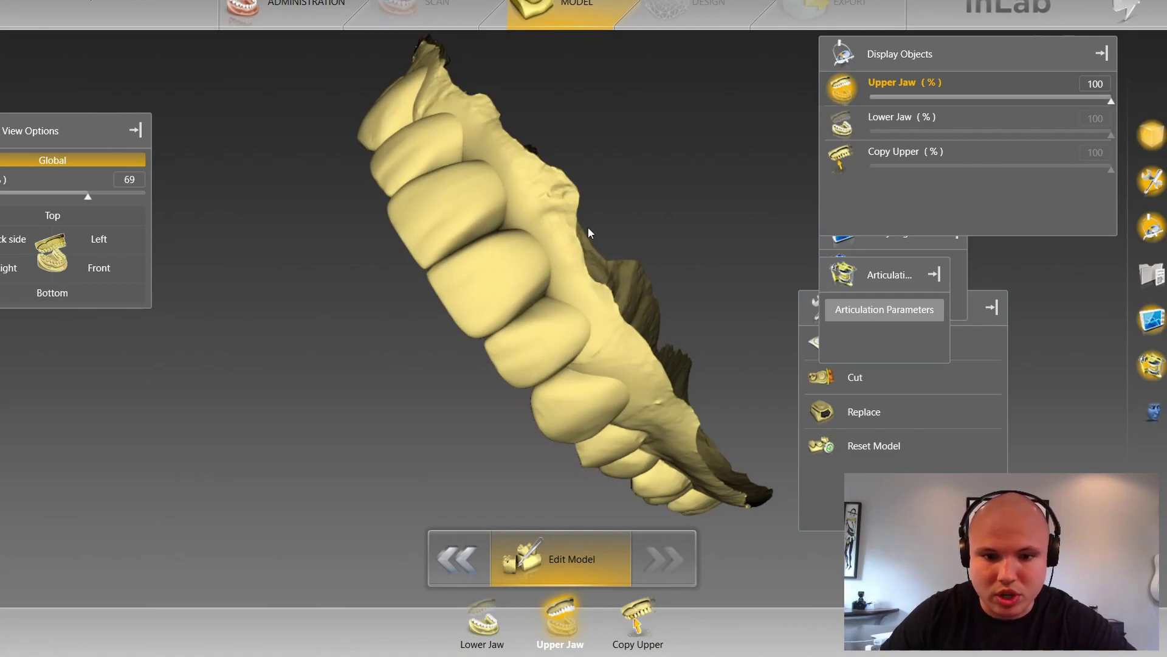
drag(583, 213, 589, 422)
click(635, 613)
click(560, 621)
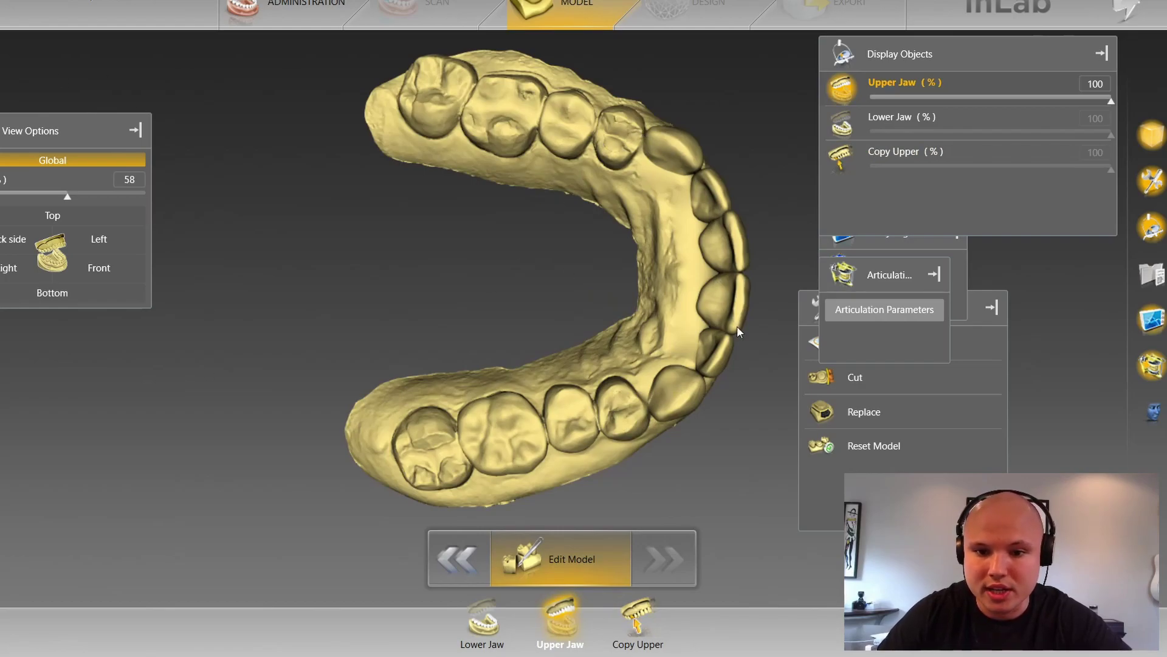
drag(772, 227, 629, 246)
click(620, 638)
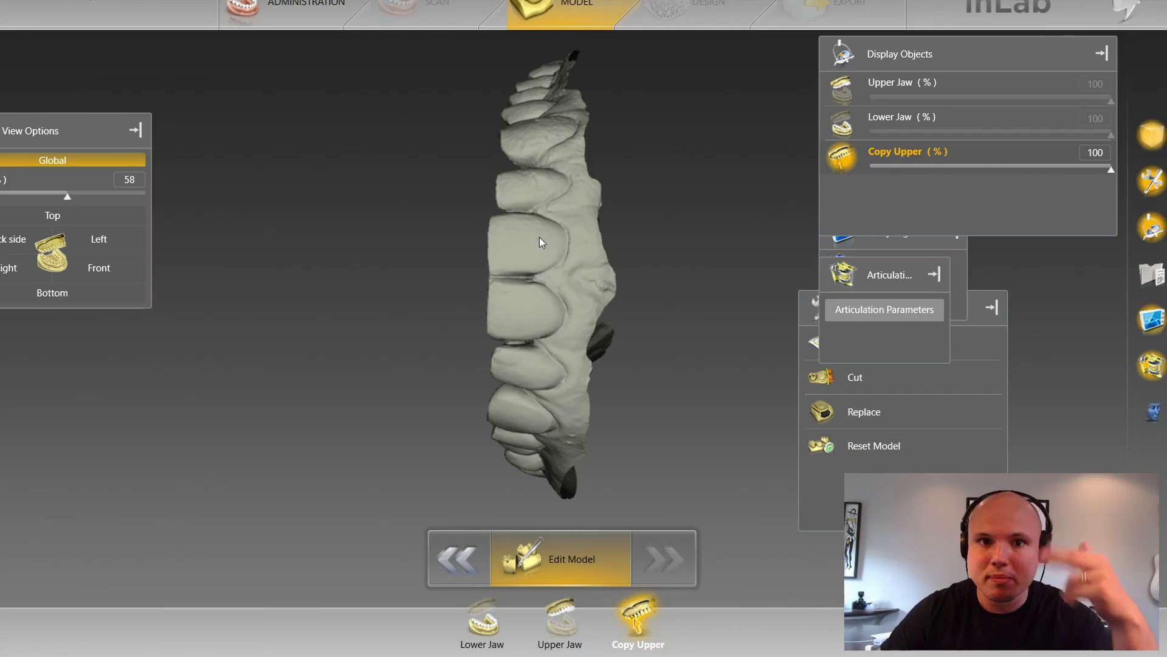
Step: Export the Copy Upper model to the Desktop as STL Highest resolution named 'rv'
mouse_move(9, 164)
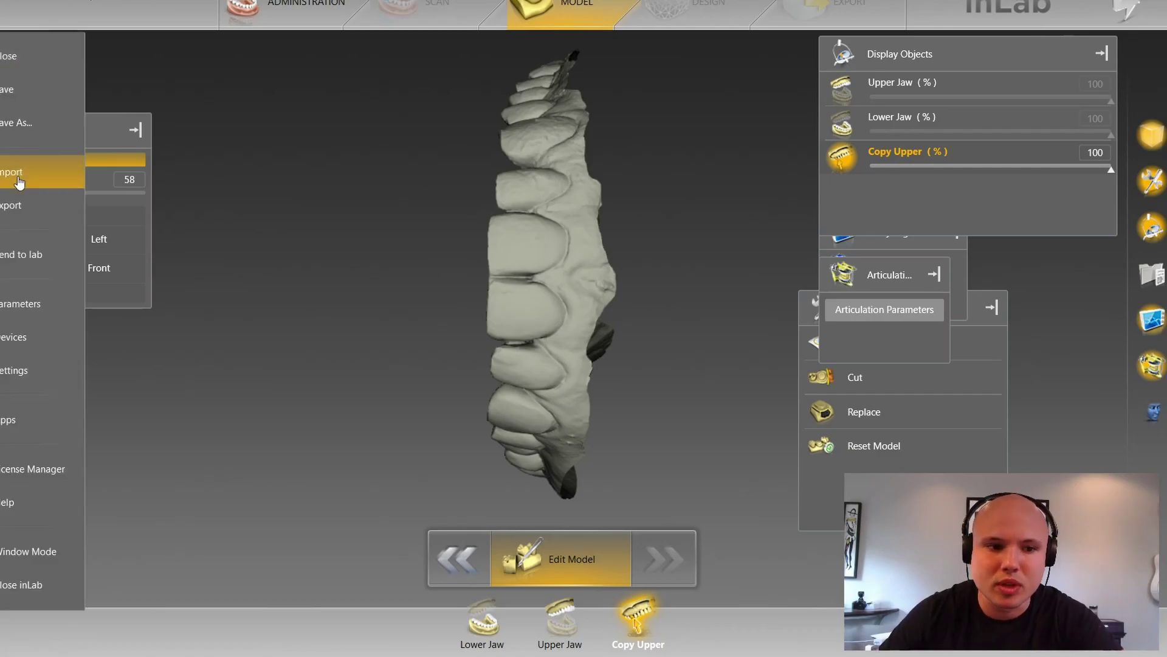
click(23, 206)
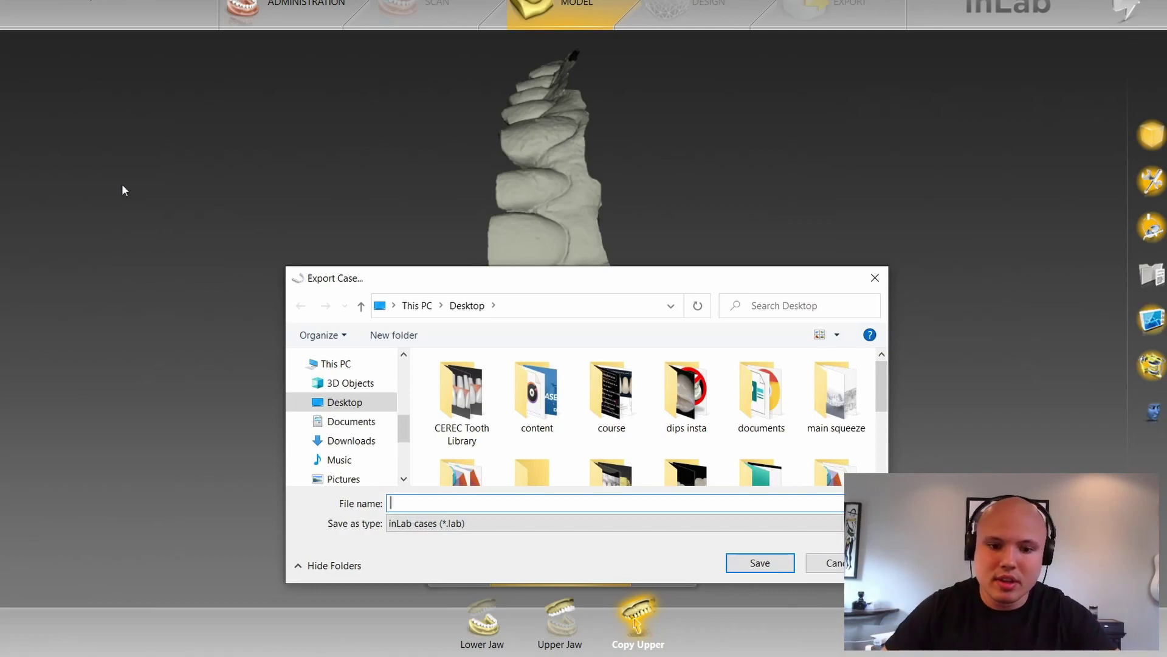
click(494, 524)
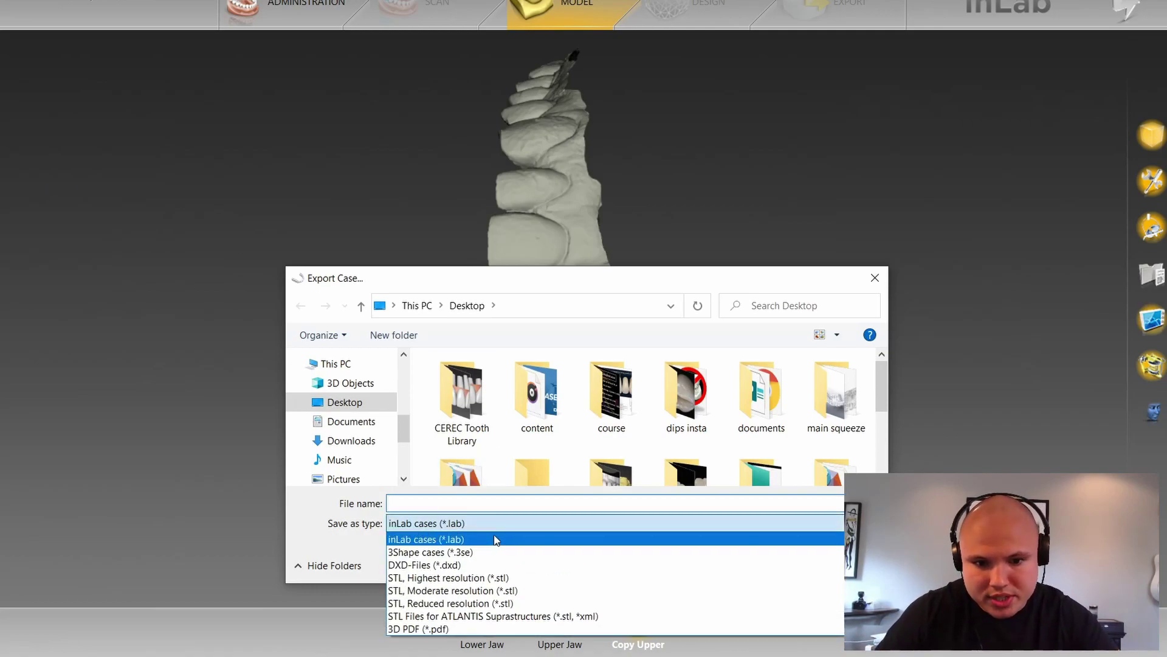
click(477, 578)
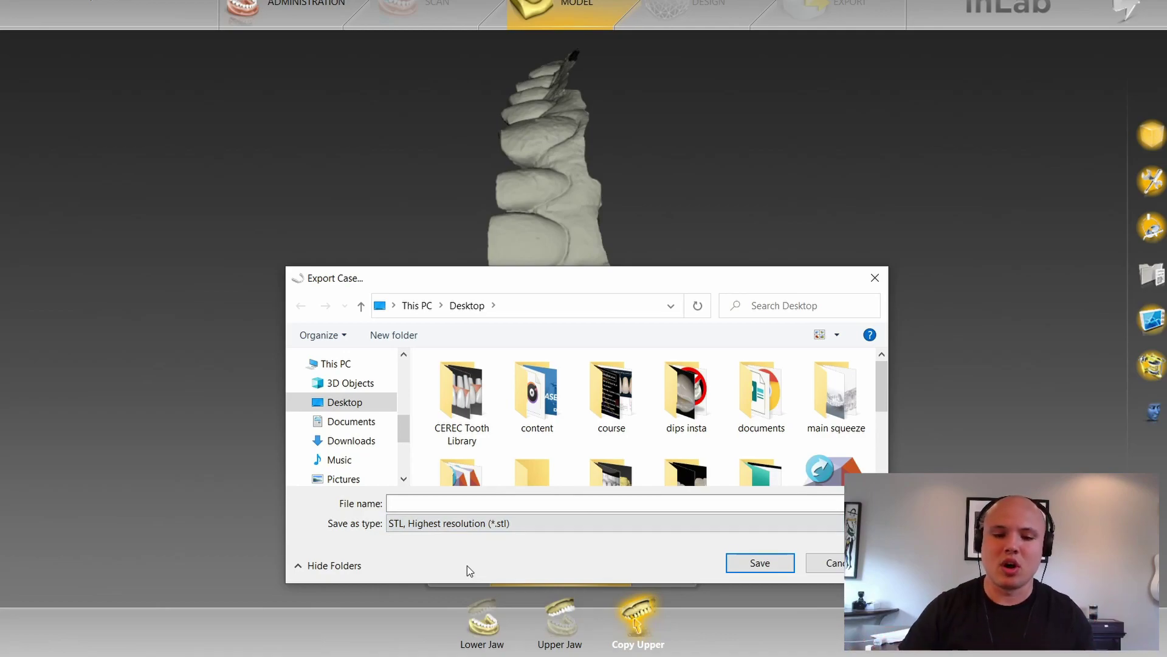
click(478, 506)
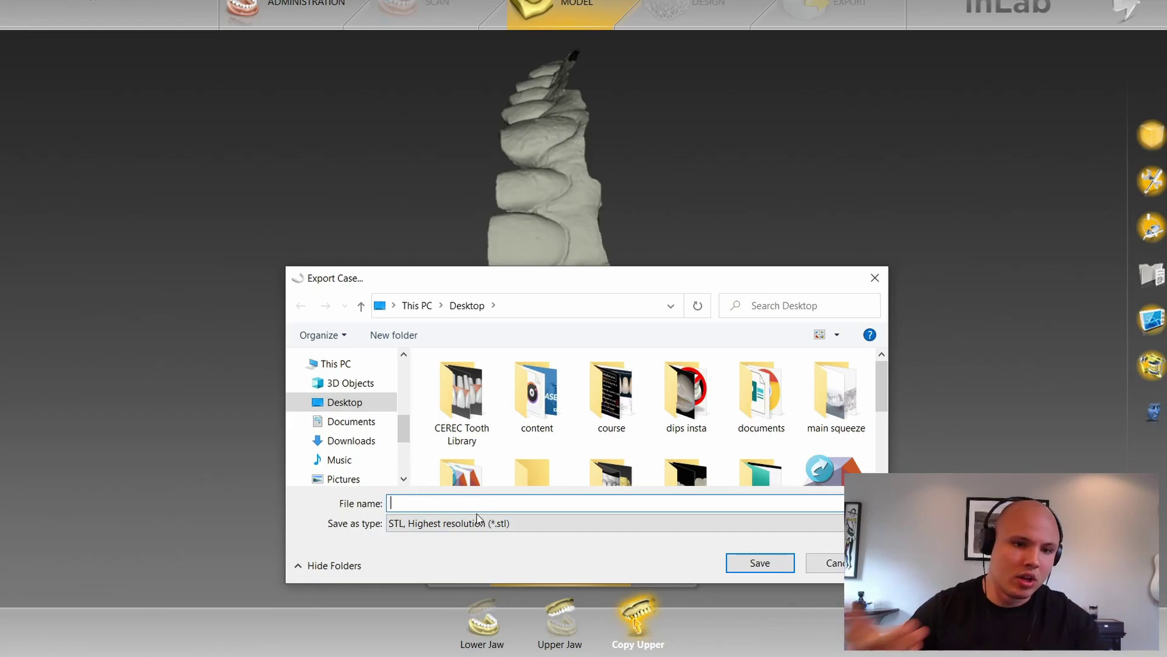
text(rv)
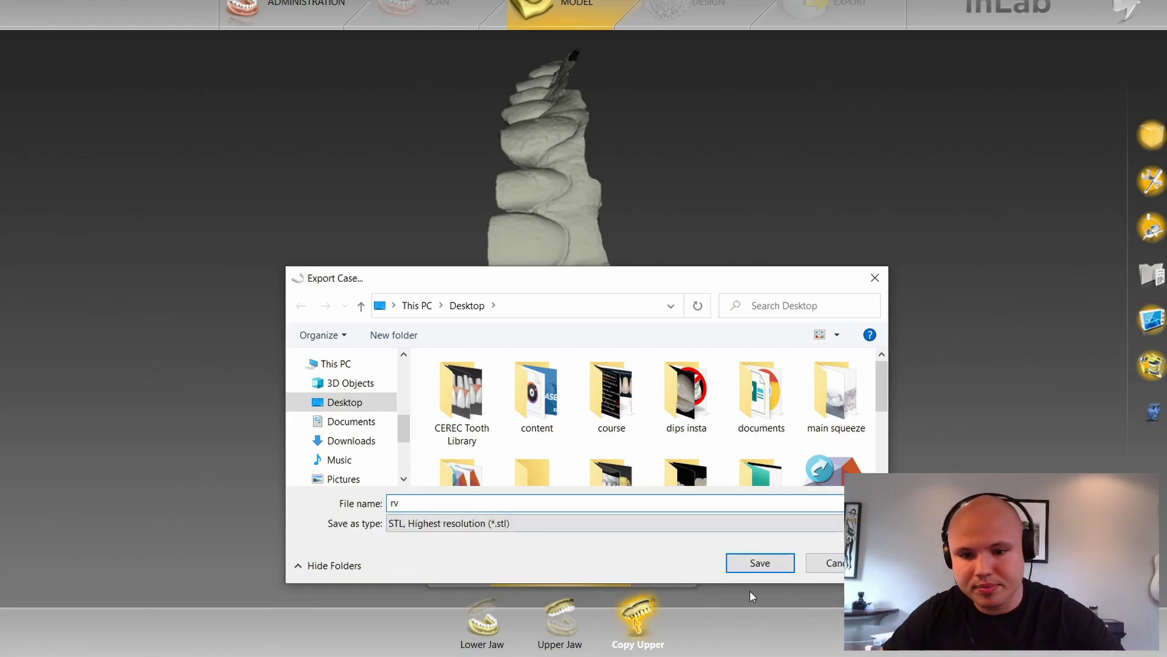
click(760, 563)
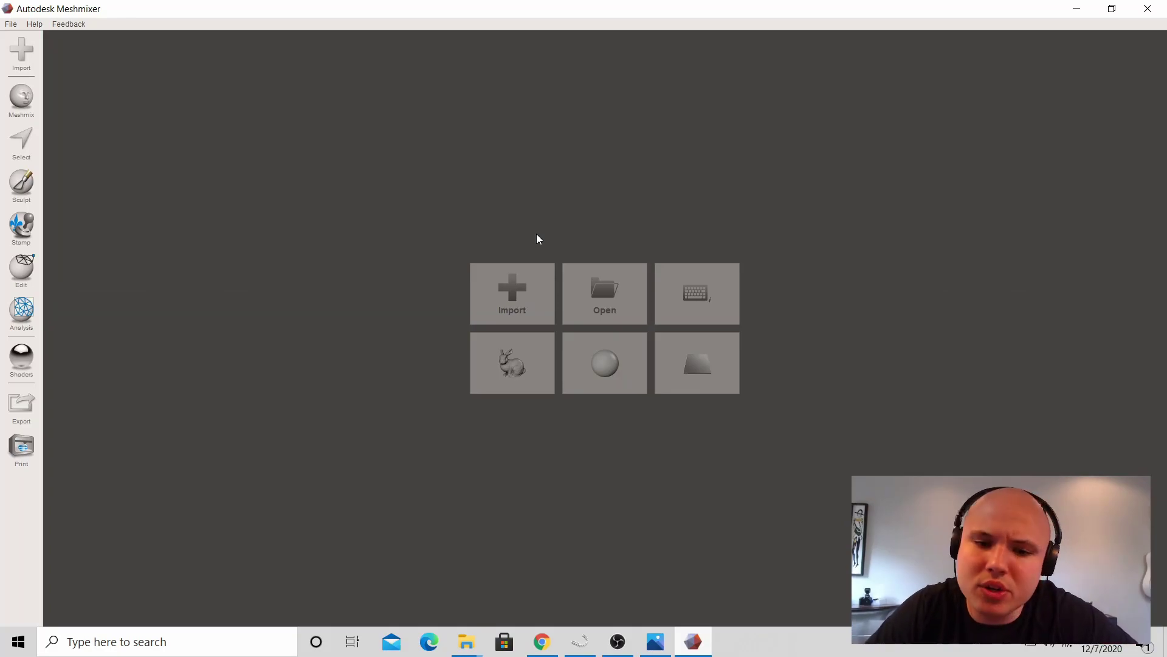
Step: Import rv_UpperJaw and rv_PreOpUpper from the Desktop and orbit to a front view of the teeth
click(542, 281)
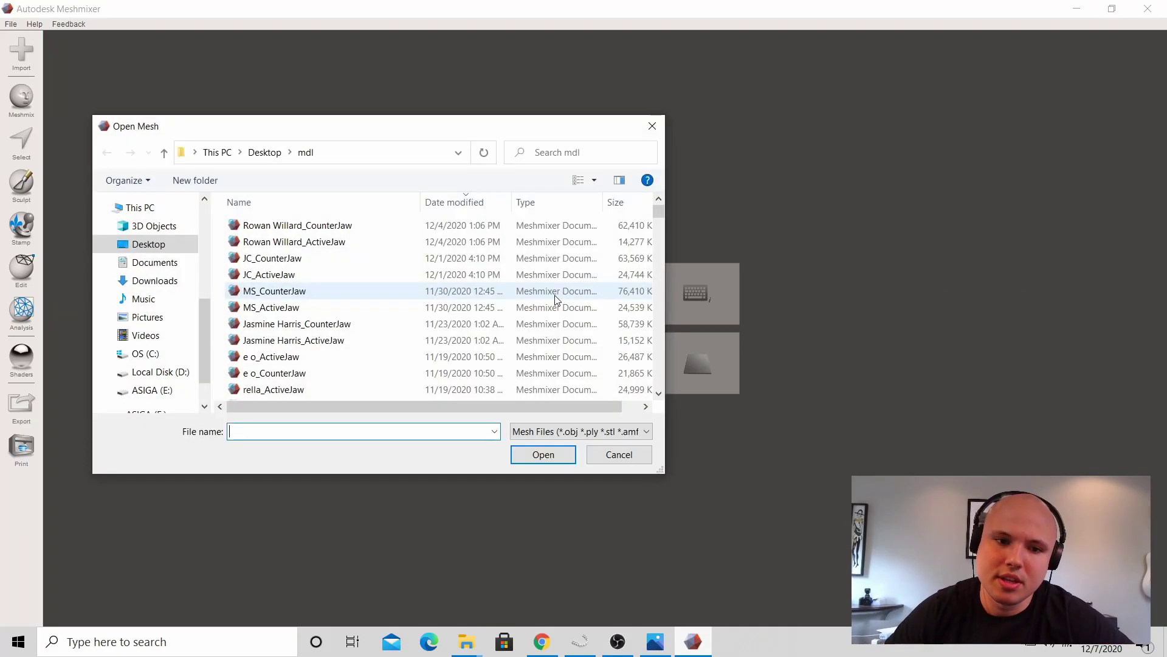
click(148, 244)
scroll(570, 291, down, 1)
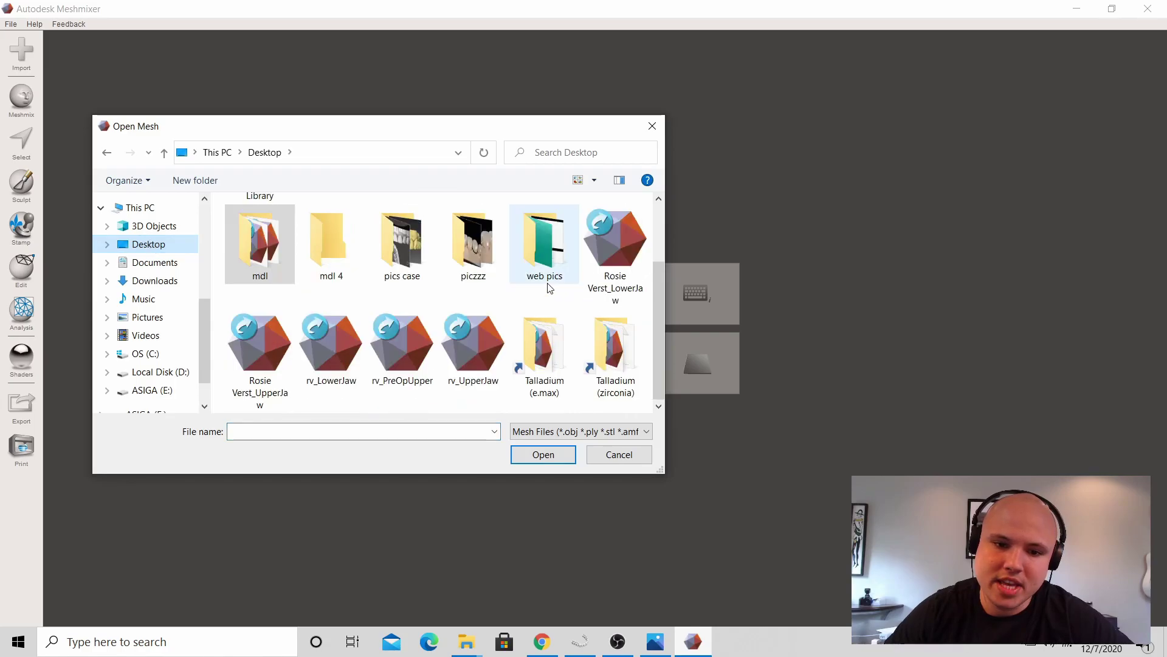
click(484, 370)
ctrl+click(408, 365)
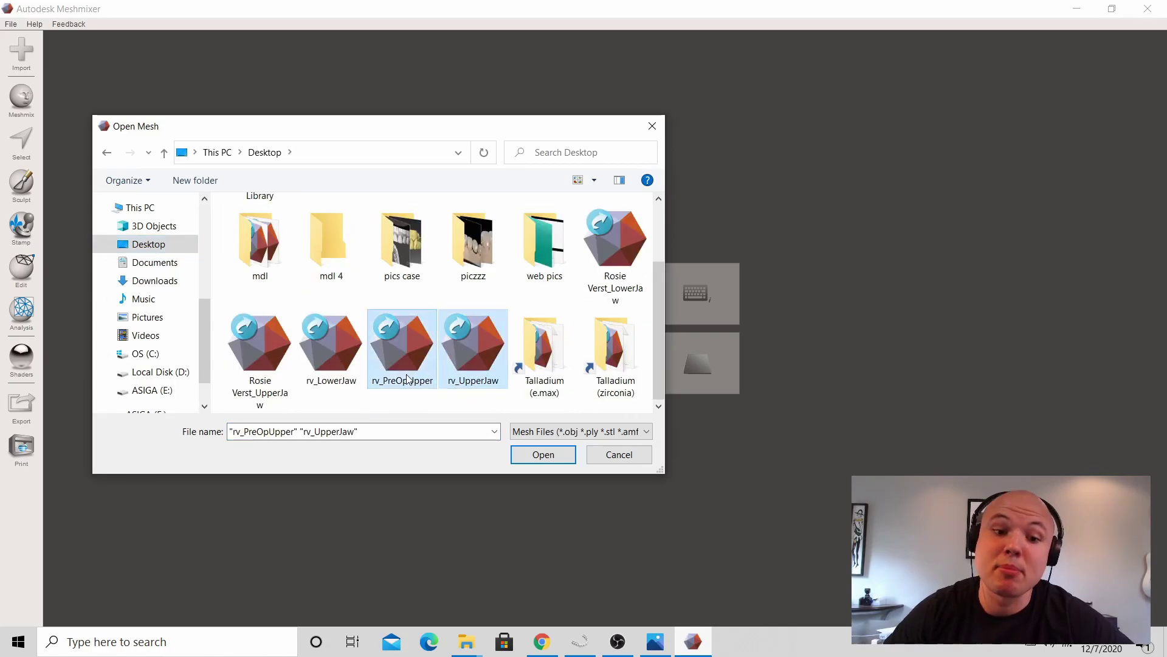
click(542, 454)
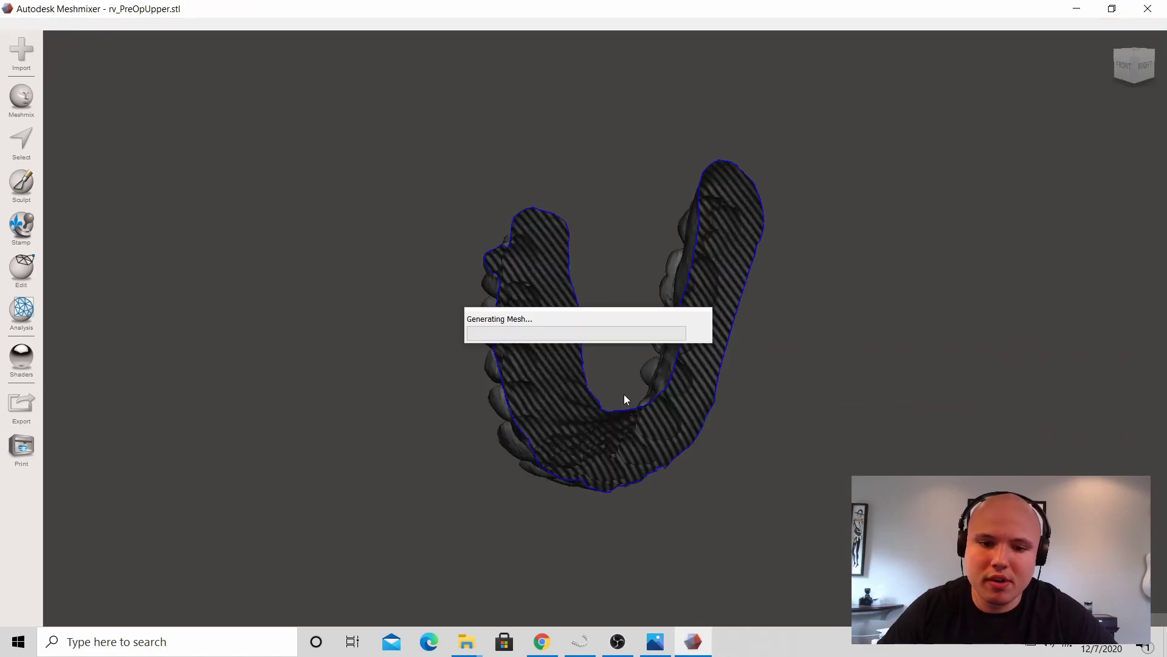
right_drag(611, 368, 531, 169)
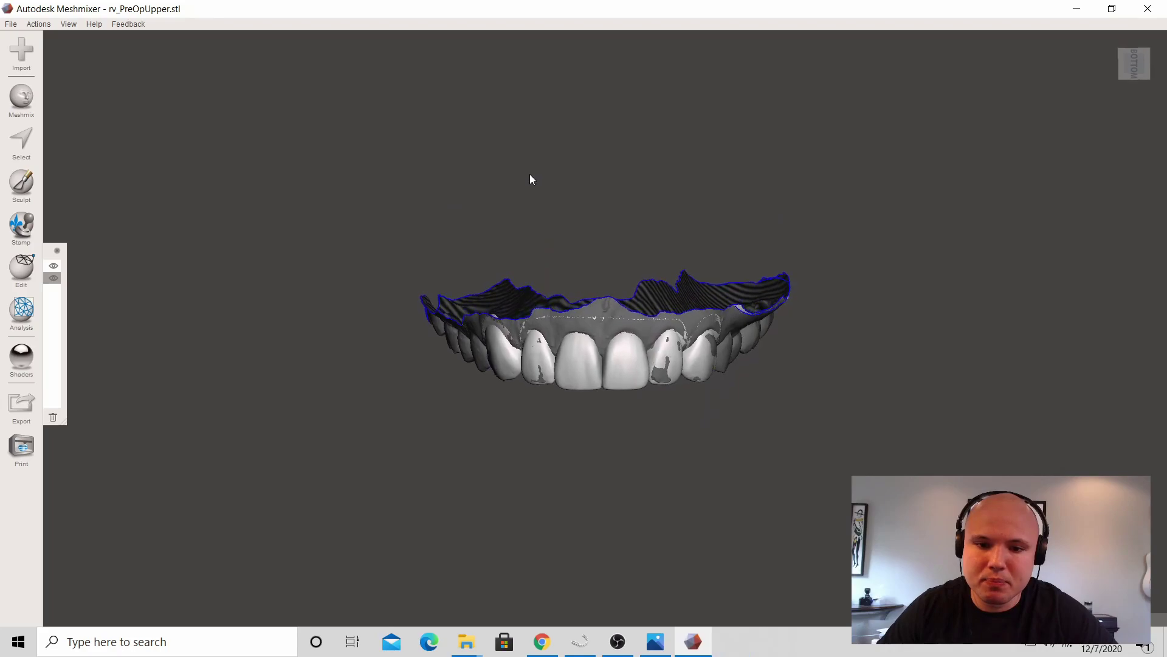
scroll(542, 180, up, 2)
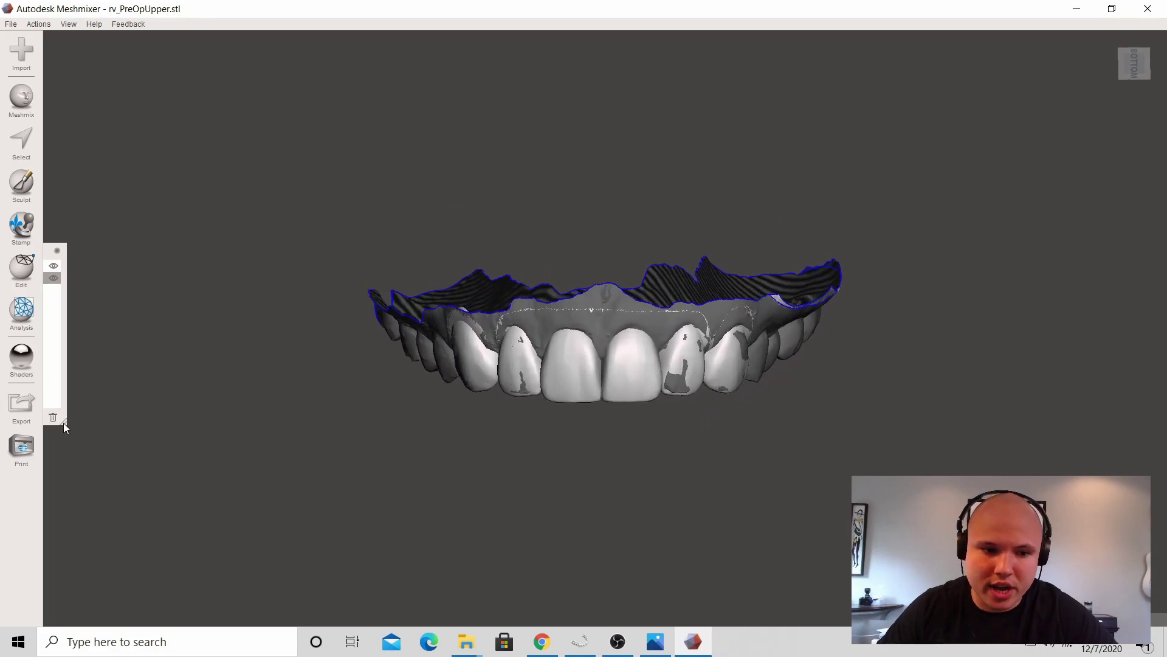
Step: Widen the Object Browser, check both meshes, and hide the first one
drag(63, 422, 210, 560)
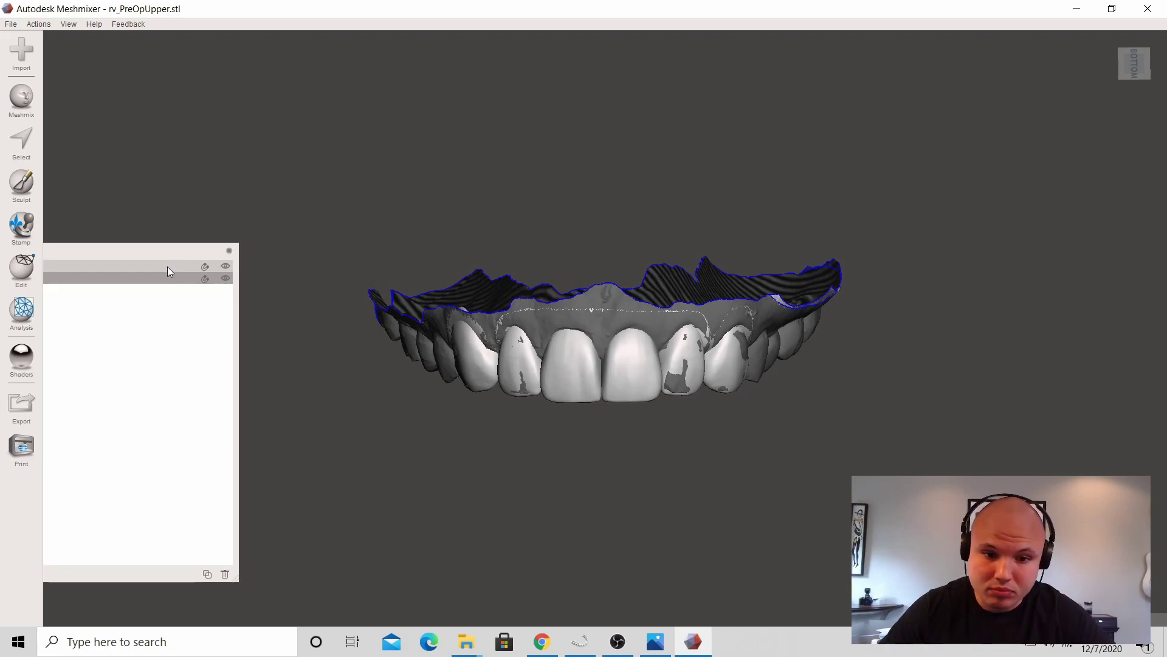
click(167, 267)
click(161, 276)
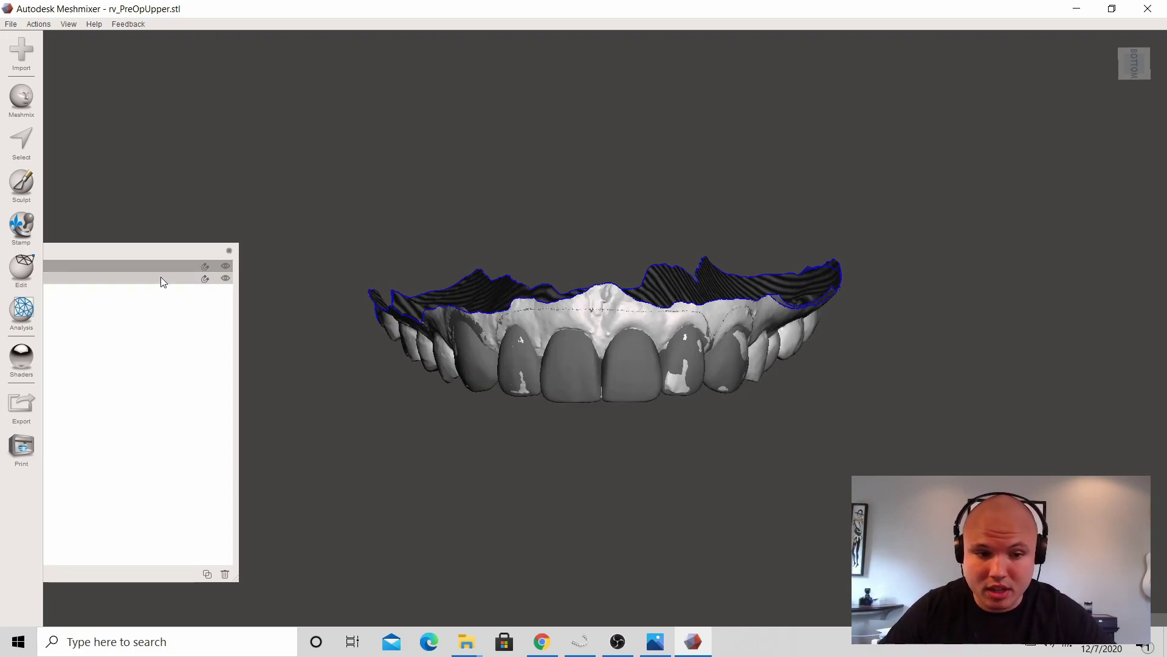
click(225, 266)
scroll(532, 296, up, 1)
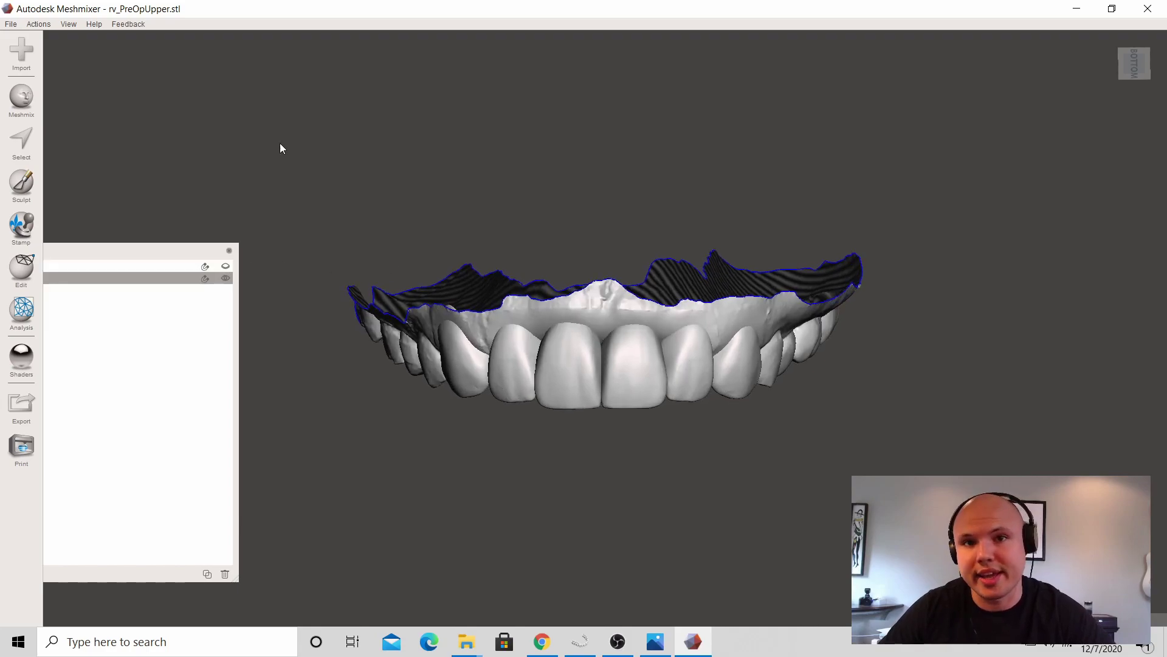
mouse_move(19, 275)
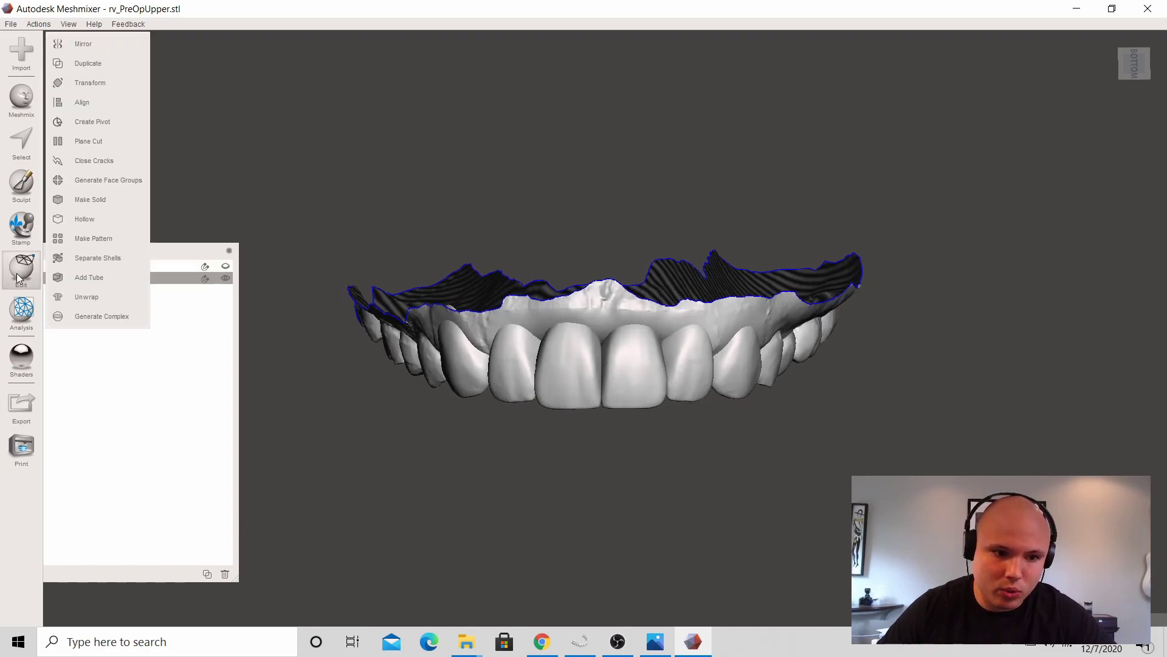
Step: Separate the wax-up into shells and delete the gum base shell
click(128, 259)
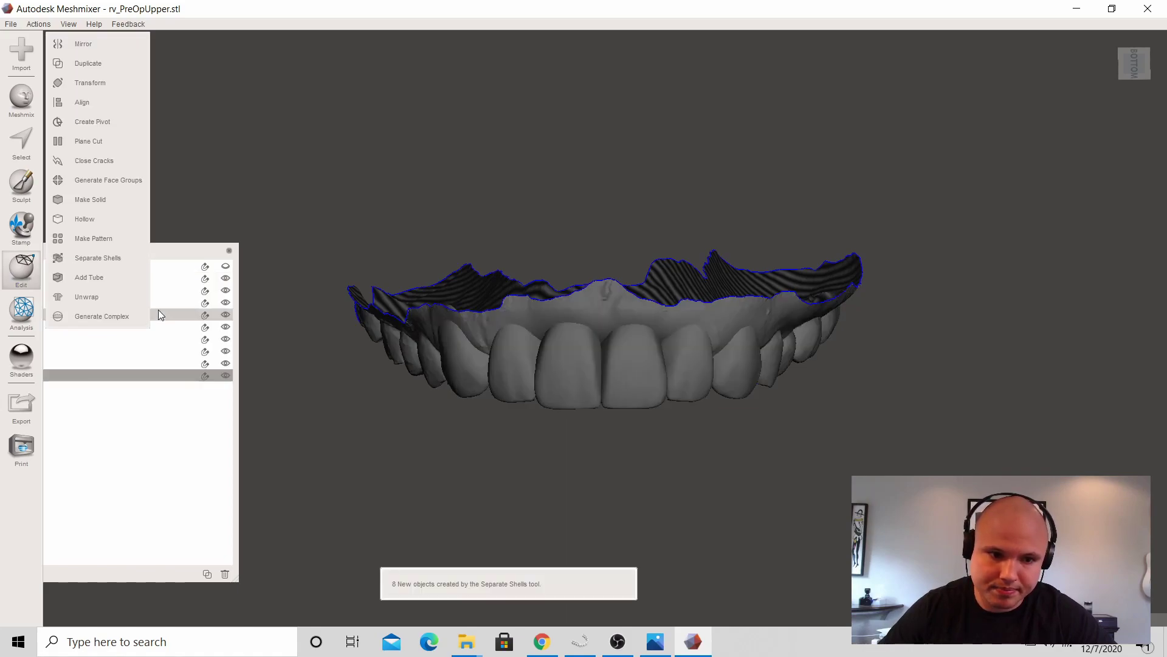
click(155, 363)
right_drag(319, 392, 776, 571)
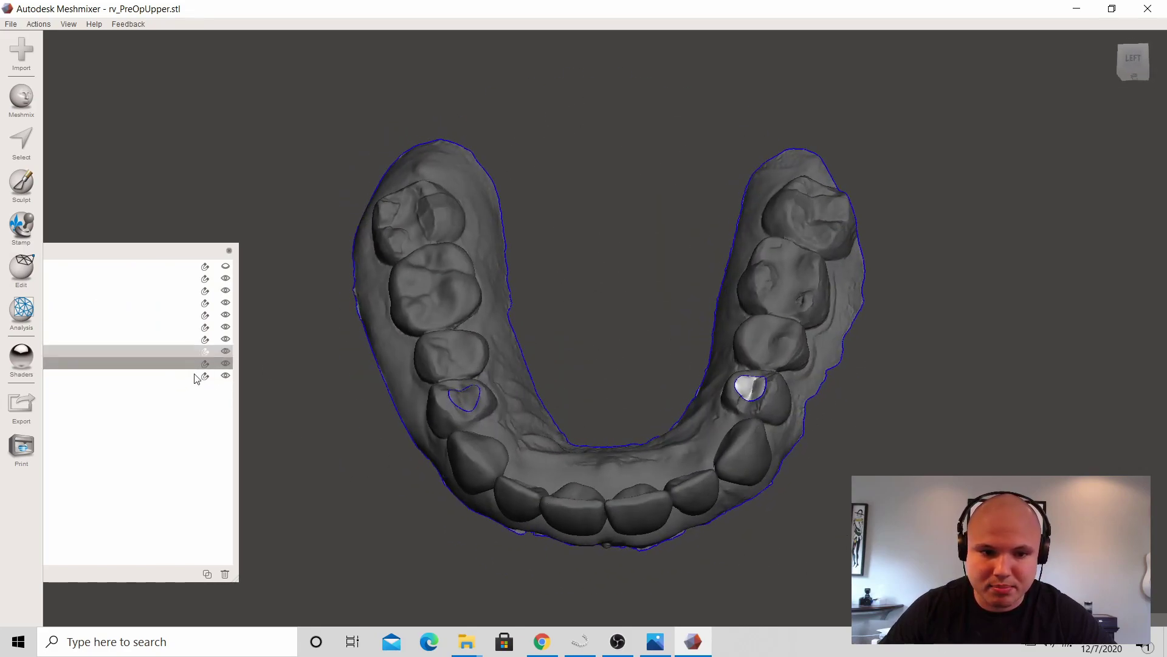
click(172, 349)
click(170, 339)
click(182, 280)
right_drag(571, 344, 572, 217)
click(228, 573)
Step: Select and delete the two leftover fragment shells, keeping the six front teeth
click(176, 327)
click(153, 362)
shift+click(150, 352)
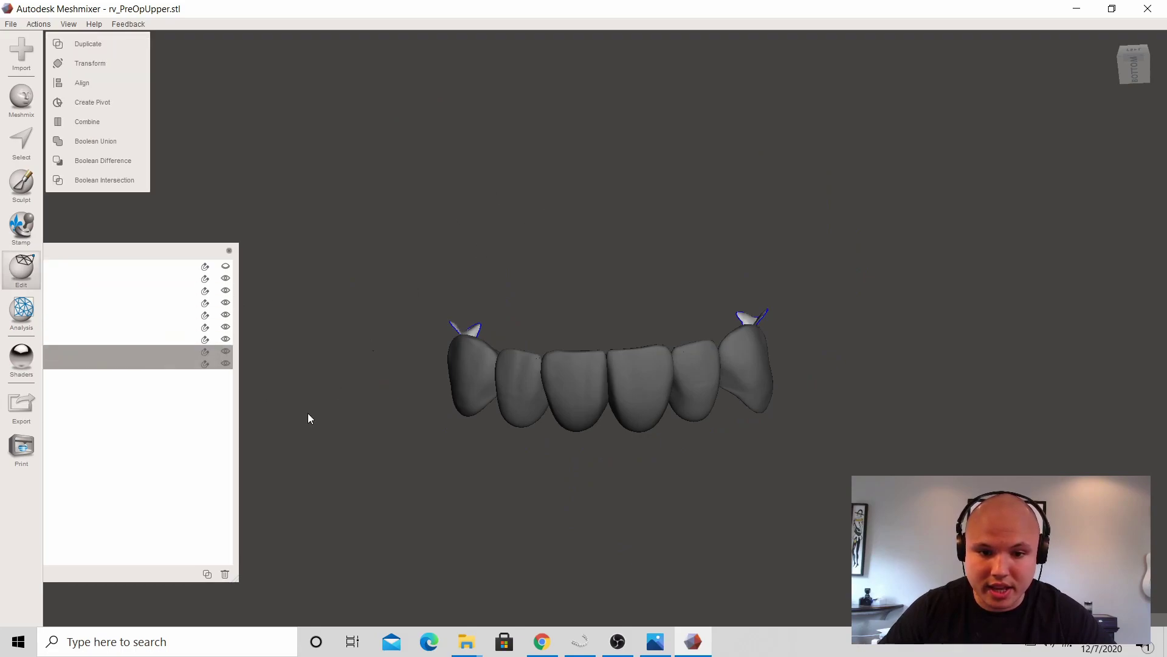
click(227, 573)
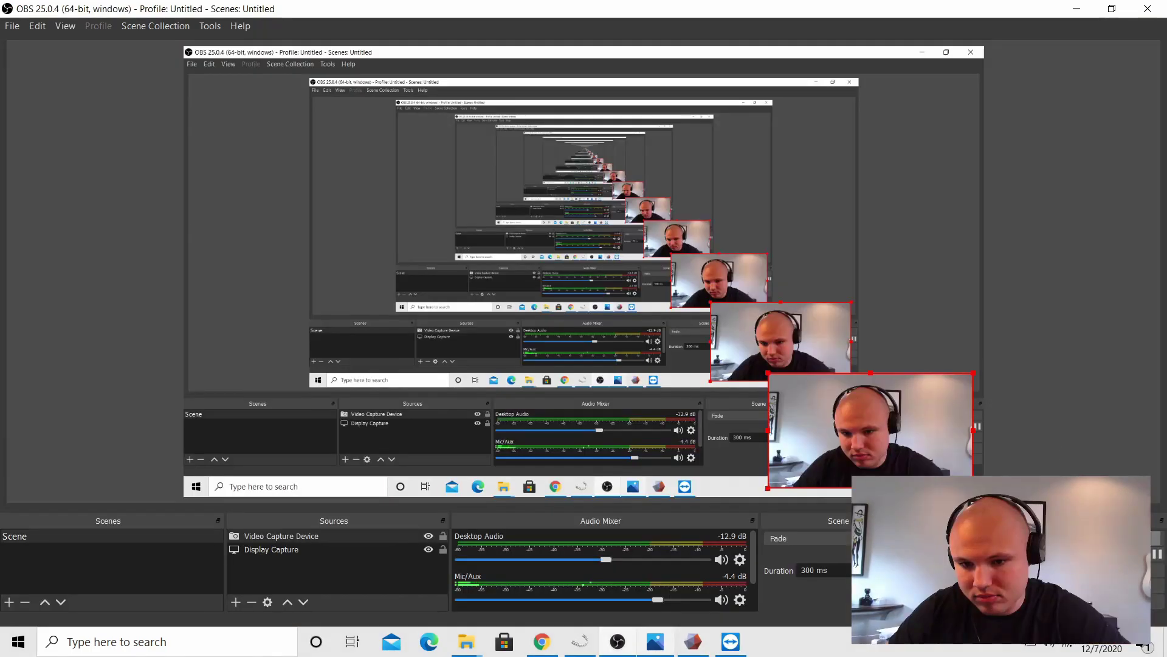
Step: Minimize OBS Studio to bring Meshmixer back into view
click(1076, 9)
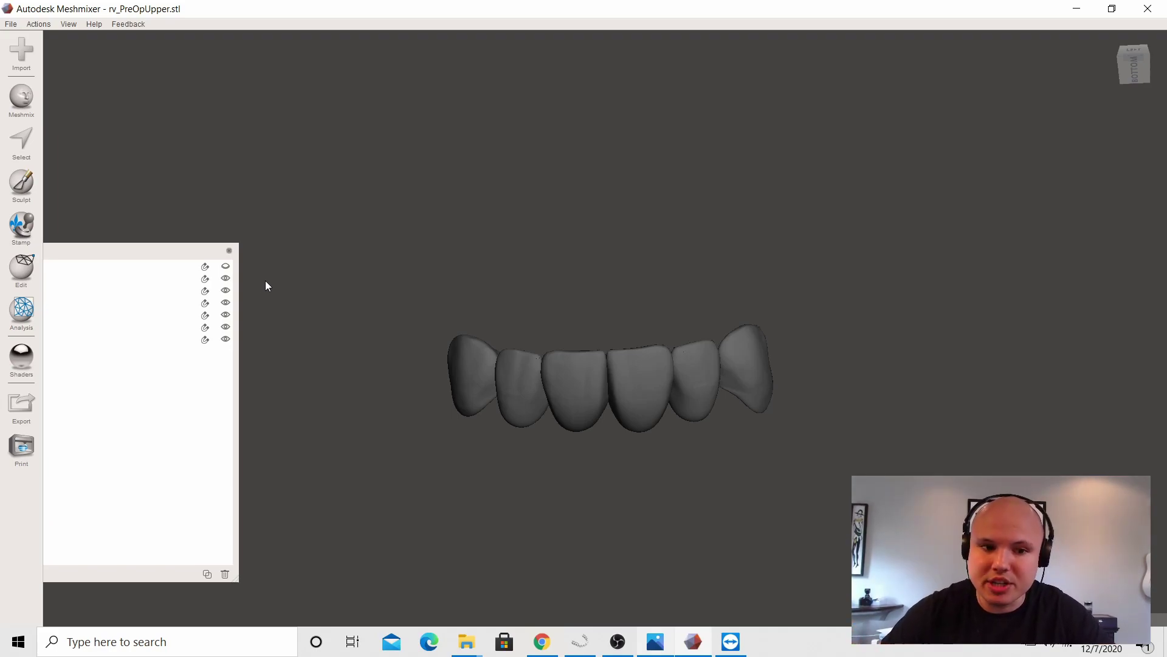
Step: Select the six tooth objects, unhide the upper-arch scan, and combine the teeth into one object
click(190, 276)
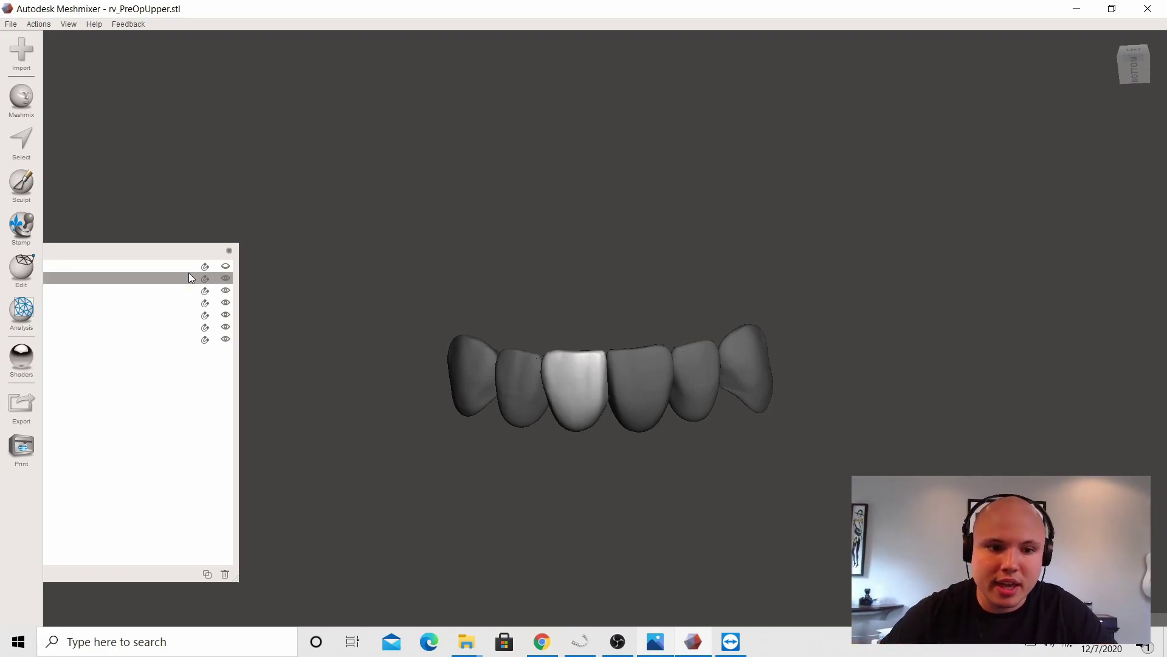
shift+click(178, 338)
click(227, 267)
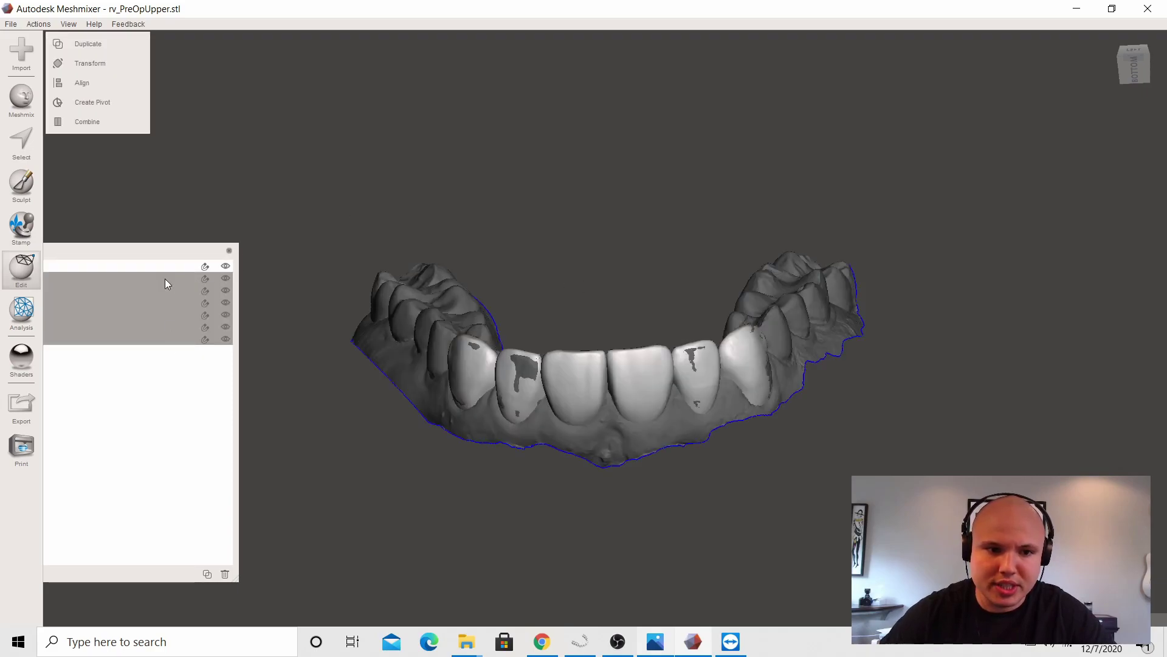
click(117, 121)
Step: Select the upper-arch scan and orbit to inspect the combined crowns from several angles
mouse_move(600, 286)
right_down()
mouse_move(600, 239)
mouse_move(601, 279)
right_up()
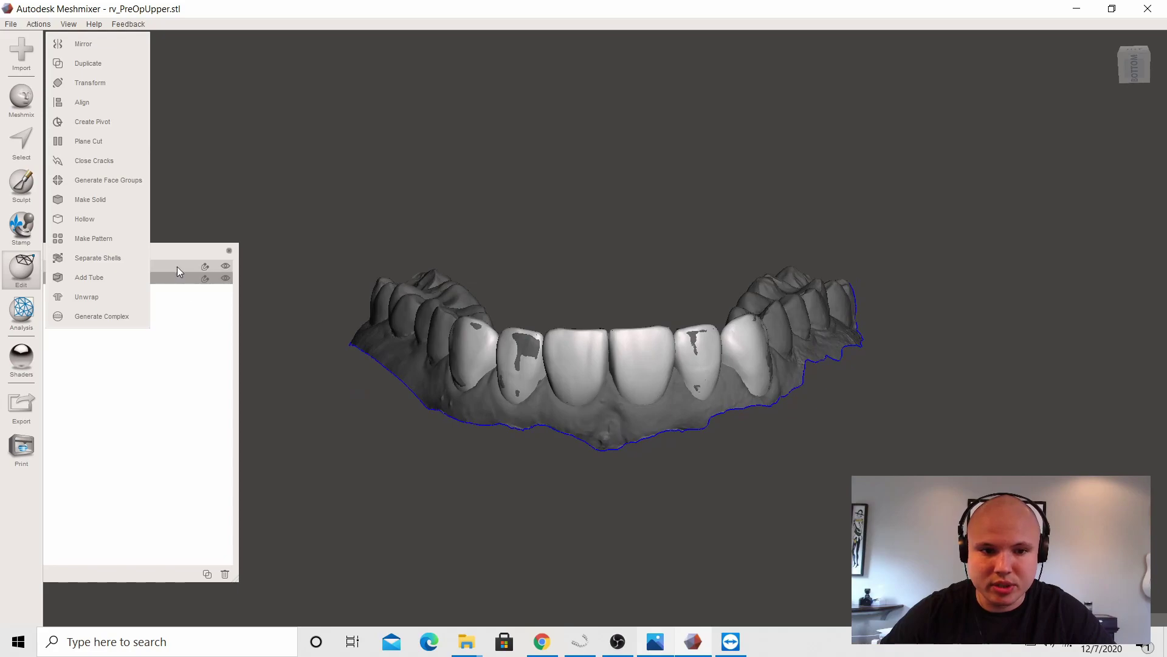
click(177, 265)
right_drag(425, 505, 587, 497)
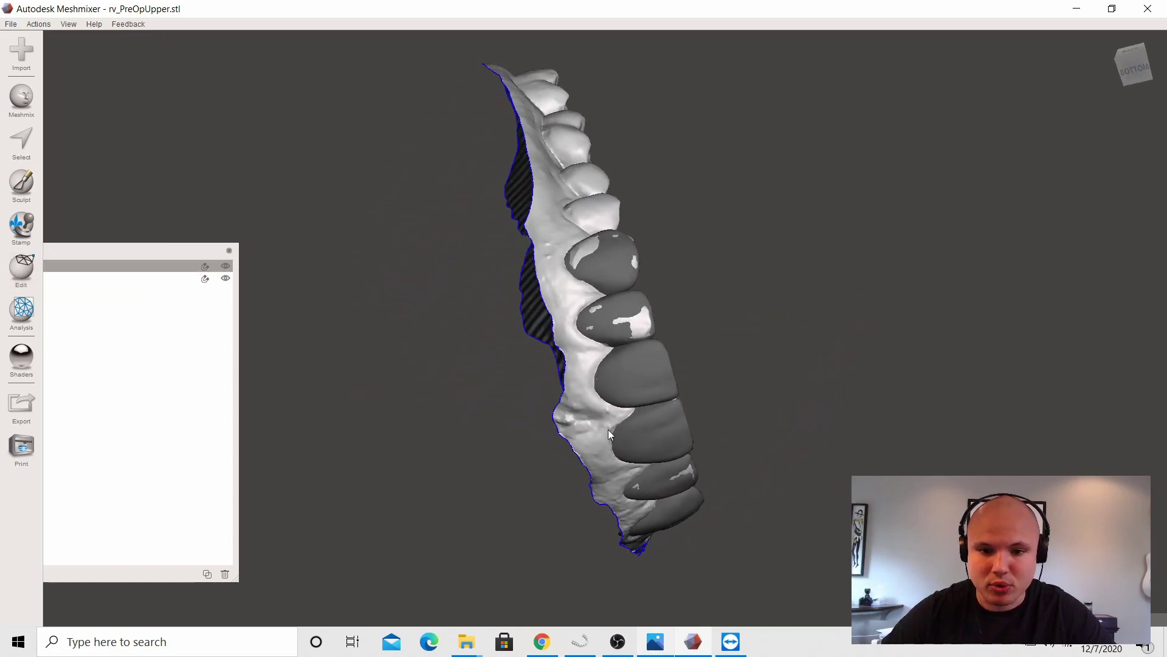
scroll(610, 309, up, 5)
right_drag(468, 332, 497, 418)
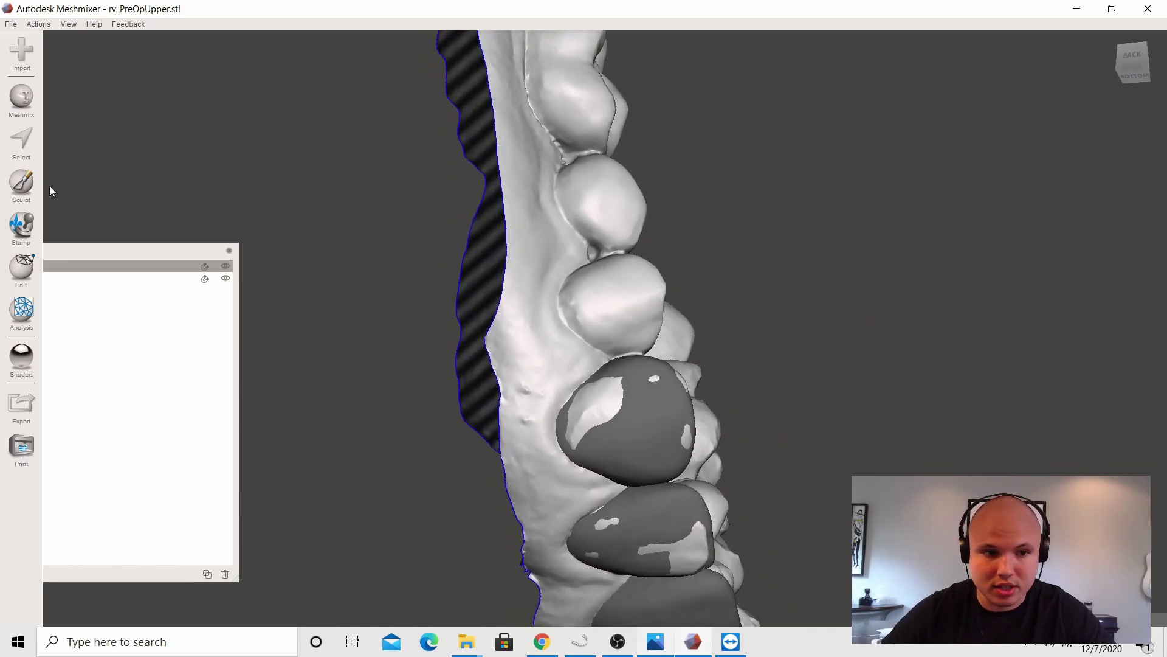
Step: Shrink the Select brush and paint the light leftover patches along the front teeth's edges
click(22, 141)
drag(103, 134, 101, 134)
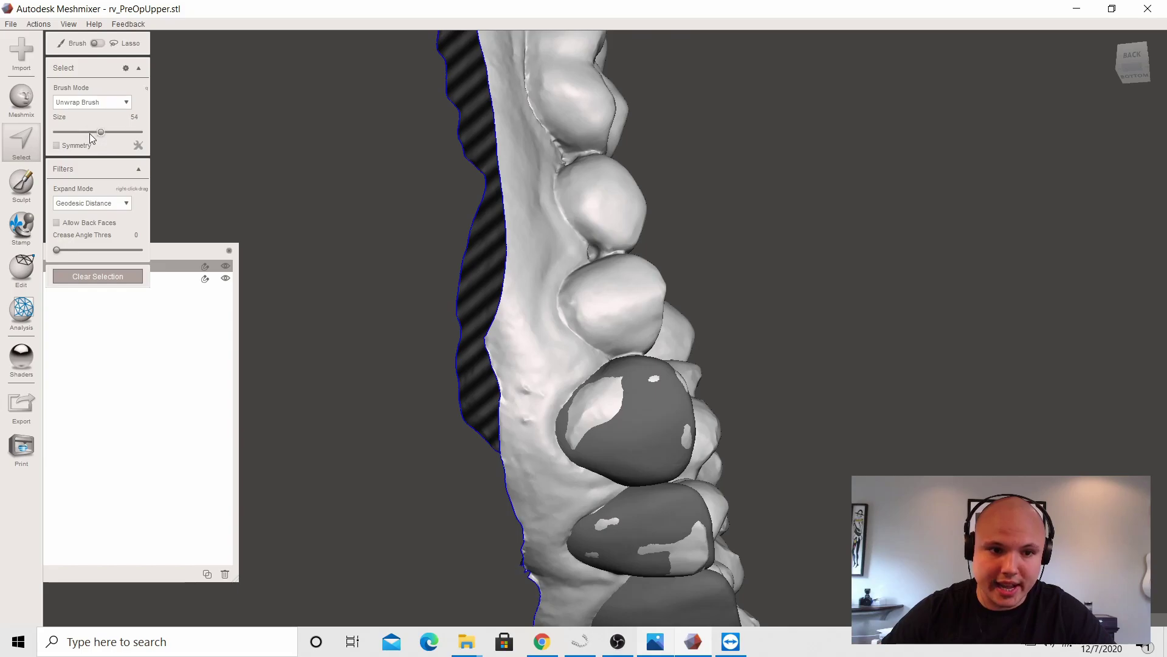
mouse_move(729, 387)
right_down()
mouse_move(831, 421)
mouse_move(693, 454)
mouse_move(612, 494)
mouse_move(654, 484)
mouse_move(641, 369)
mouse_move(749, 362)
mouse_move(823, 393)
mouse_move(630, 334)
mouse_move(790, 392)
mouse_move(793, 407)
right_up()
scroll(793, 407, up, 3)
mouse_move(753, 396)
mouse_down()
mouse_move(774, 409)
mouse_move(784, 463)
mouse_up()
mouse_move(822, 439)
right_down()
mouse_move(758, 401)
mouse_move(636, 375)
mouse_move(643, 366)
right_up()
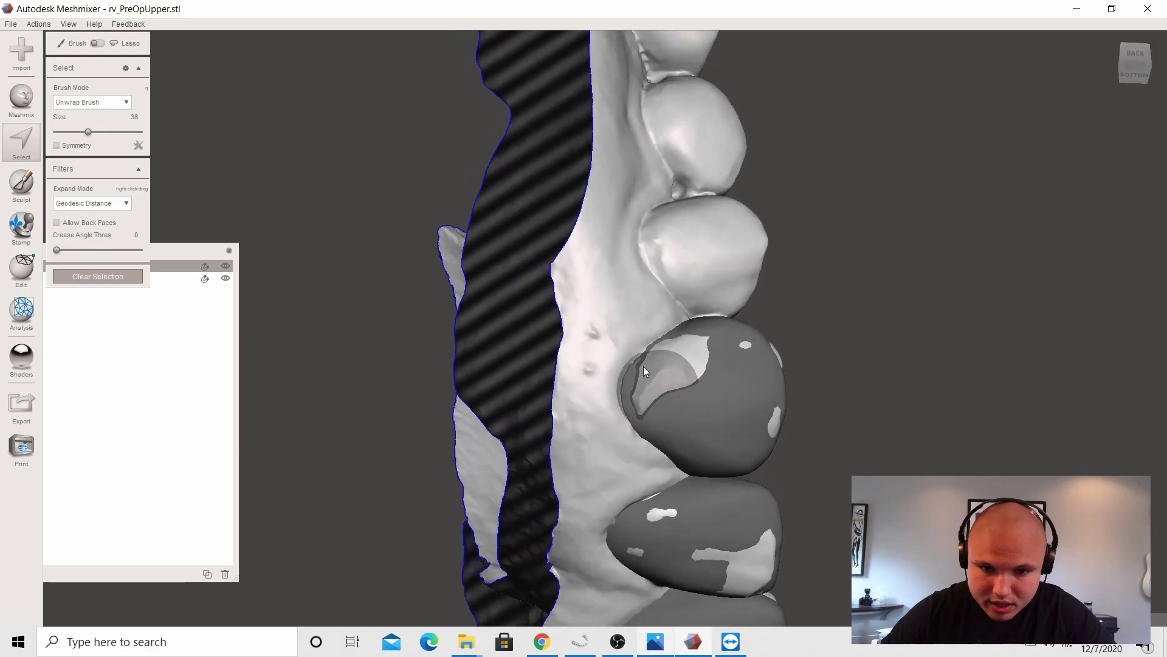
drag(88, 132, 84, 132)
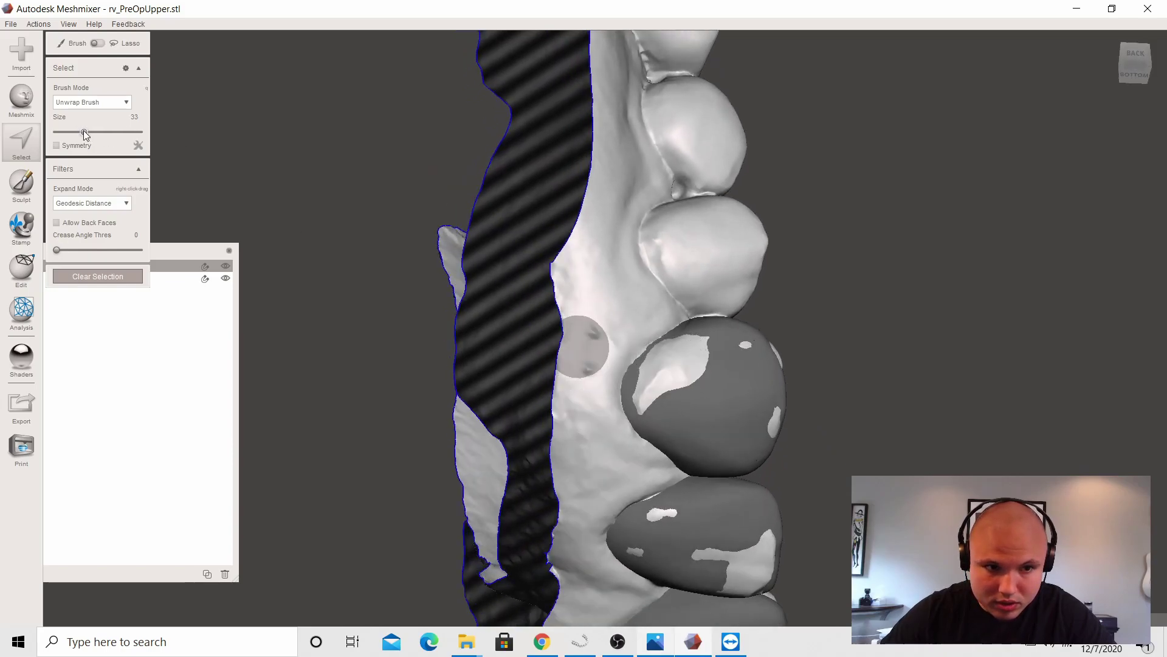
drag(654, 396, 657, 385)
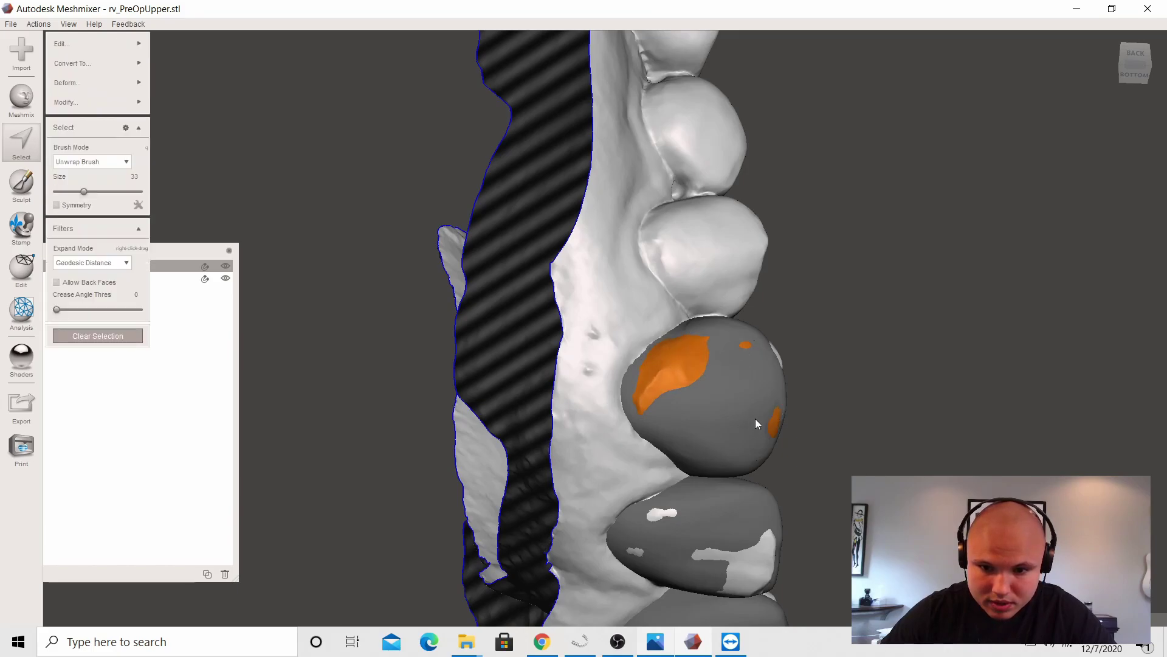
Step: Orbit around the arch to check the other teeth for remaining light patches
right_drag(841, 463, 320, 612)
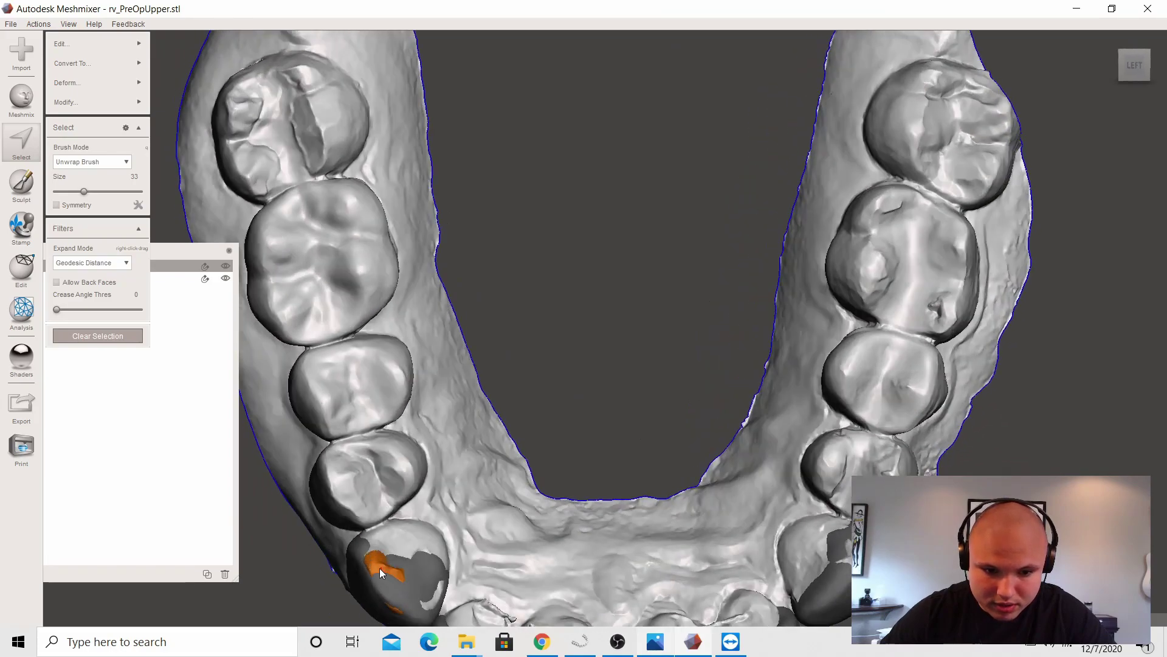
right_drag(456, 585, 481, 454)
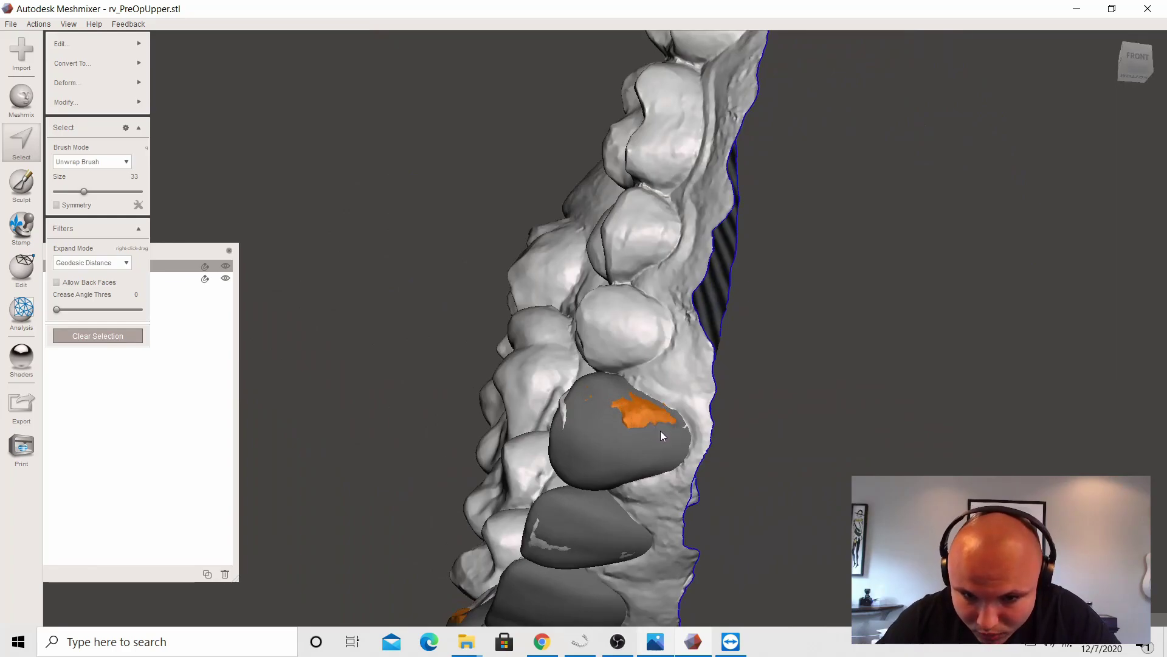
scroll(765, 428, up, 2)
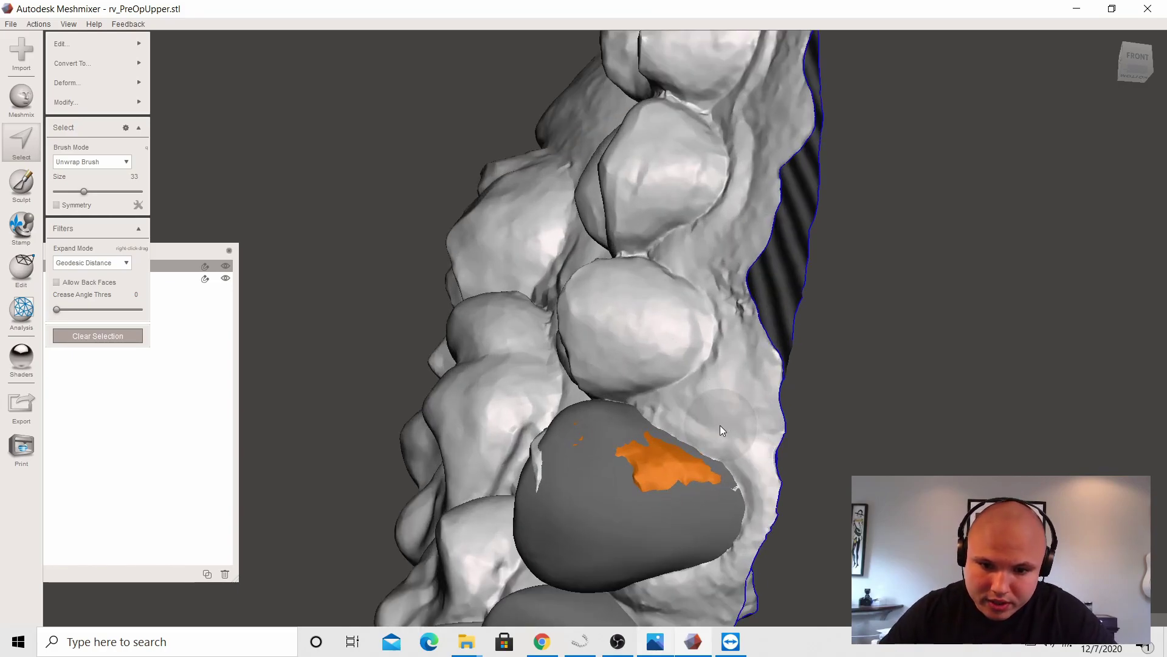
right_drag(601, 417, 575, 345)
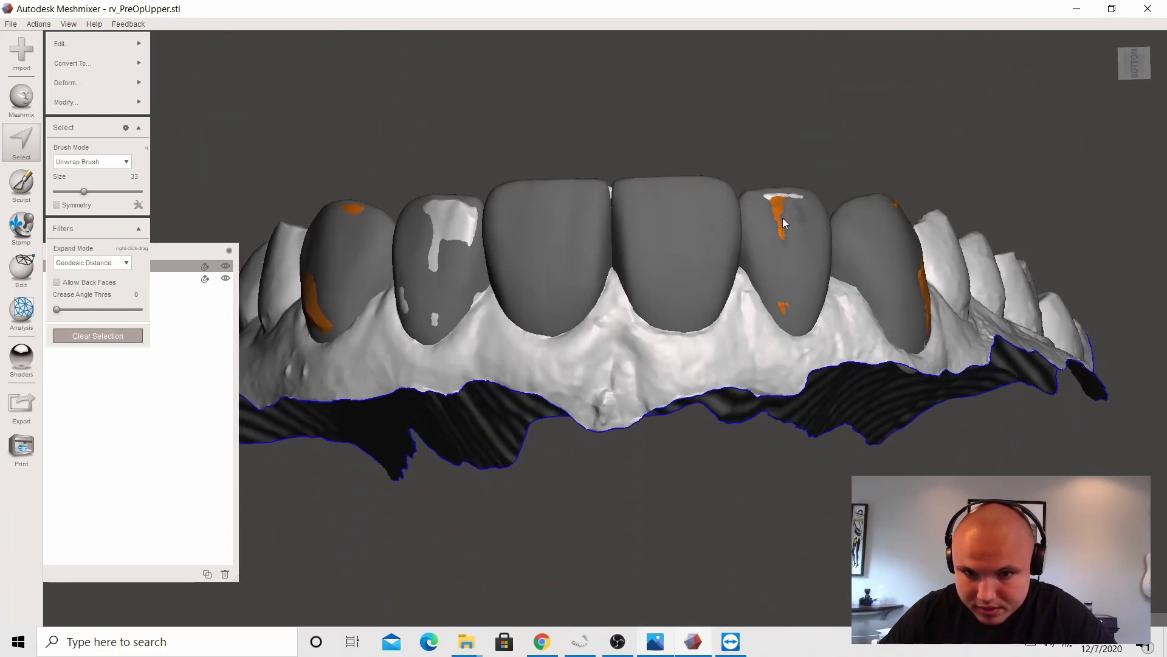
right_drag(797, 210, 585, 261)
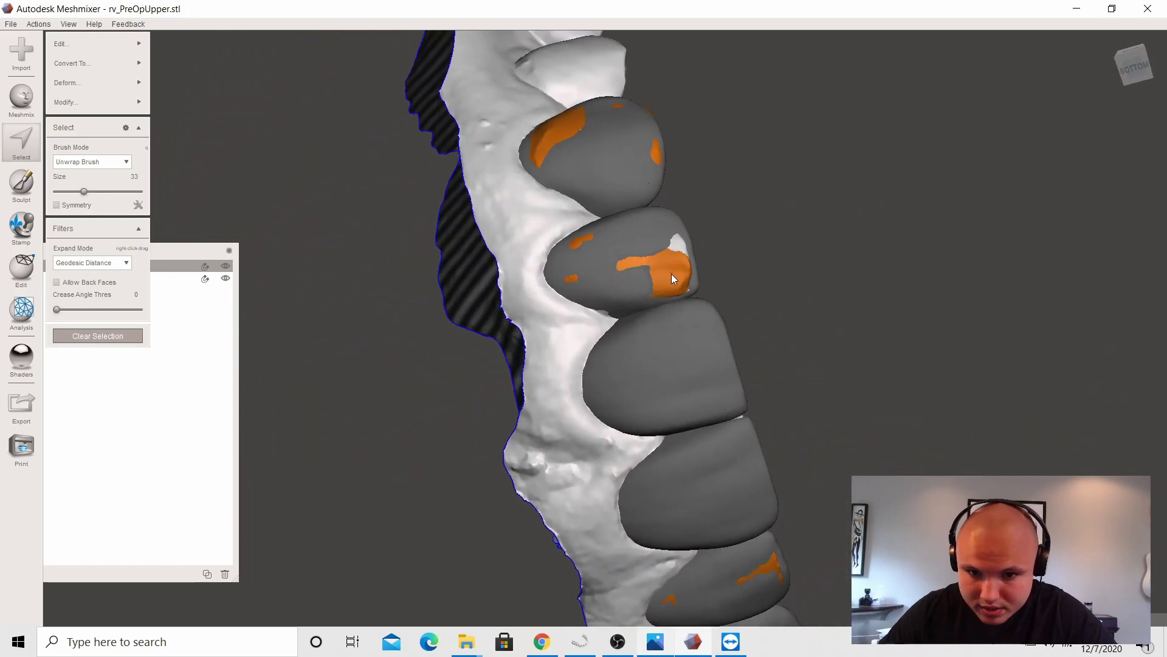
right_drag(692, 267, 416, 583)
scroll(676, 390, down, 4)
right_drag(673, 391, 650, 341)
Step: Discard the selected scan patches from the front teeth
mouse_move(106, 49)
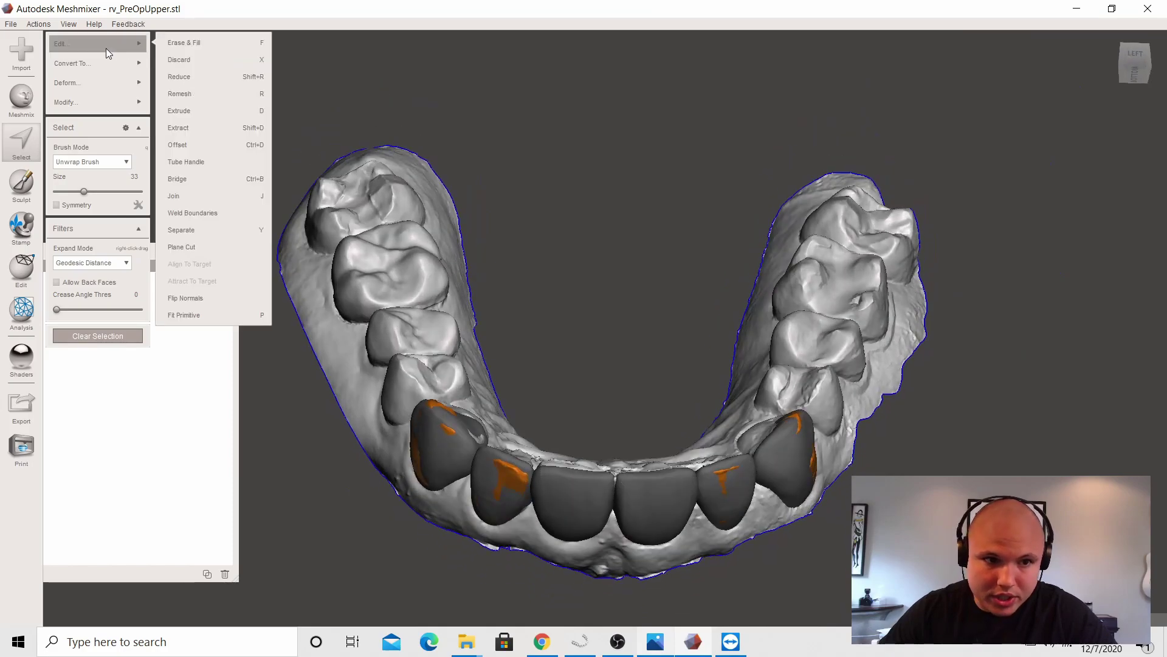
click(187, 59)
right_drag(657, 295, 684, 216)
Step: Run Make Solid on the whole object to fill its holes, then switch to inLab
shift+click(177, 278)
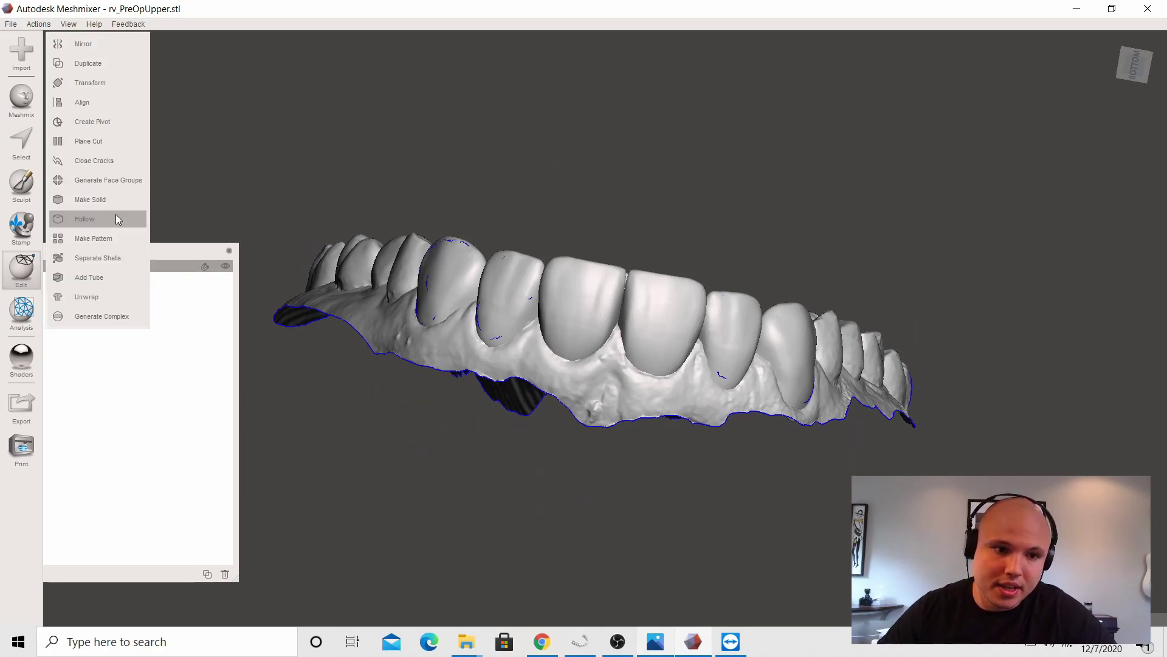
click(117, 206)
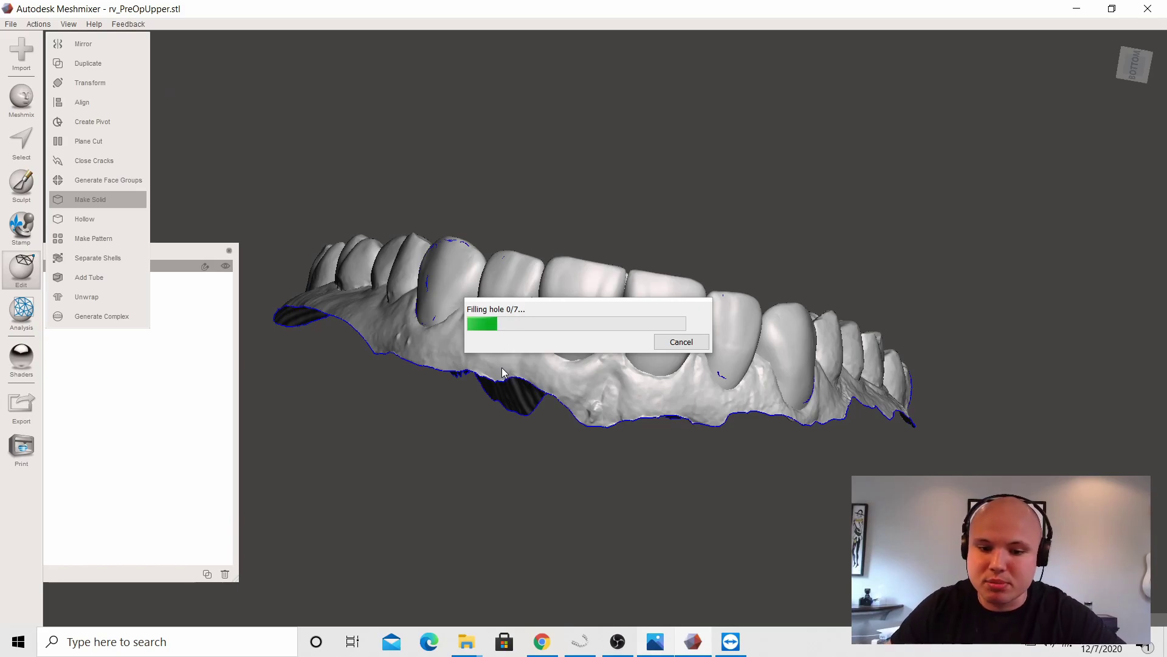
click(580, 642)
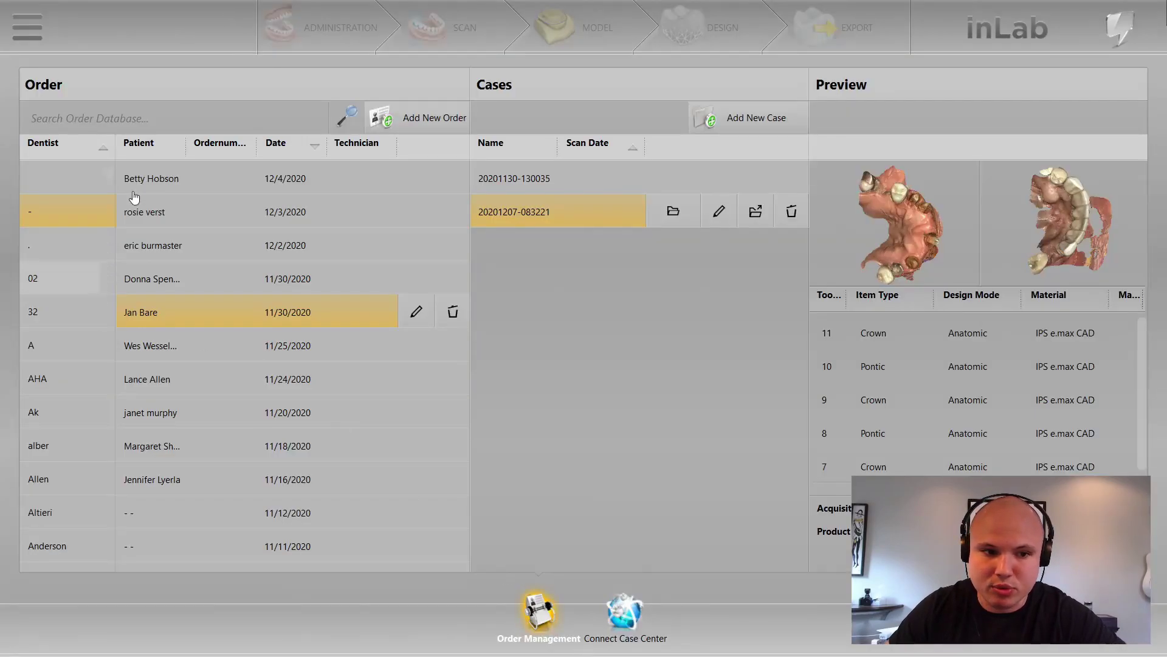
Step: Create a new order with the patient's name, save it and add a case
drag(103, 179, 100, 546)
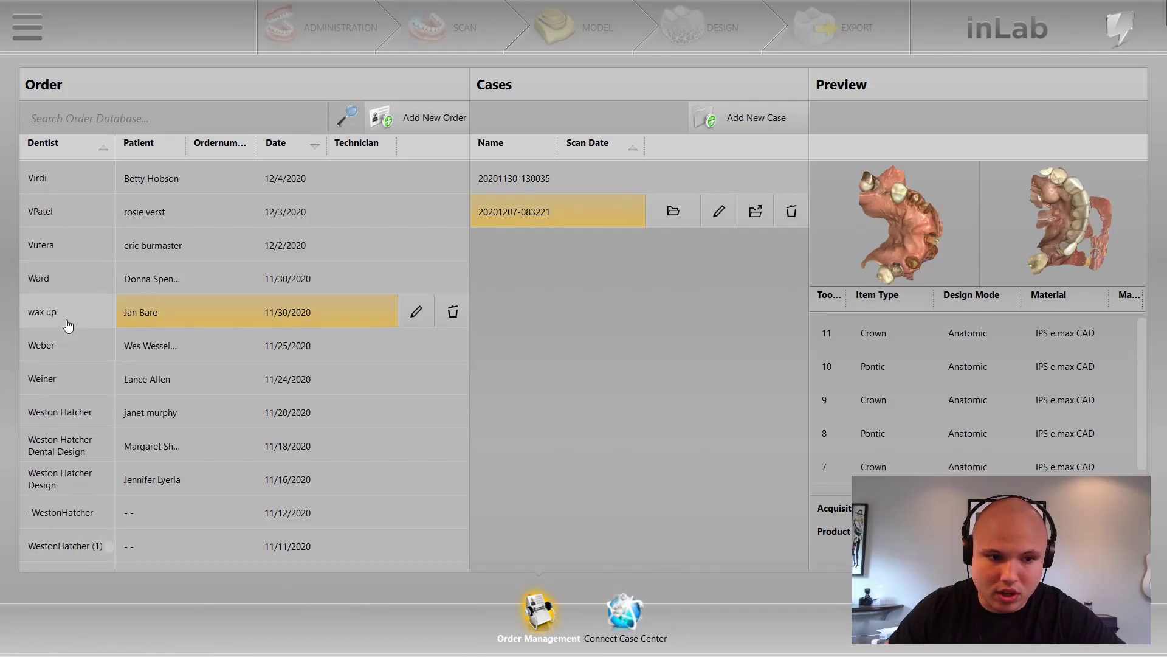
click(416, 122)
click(569, 227)
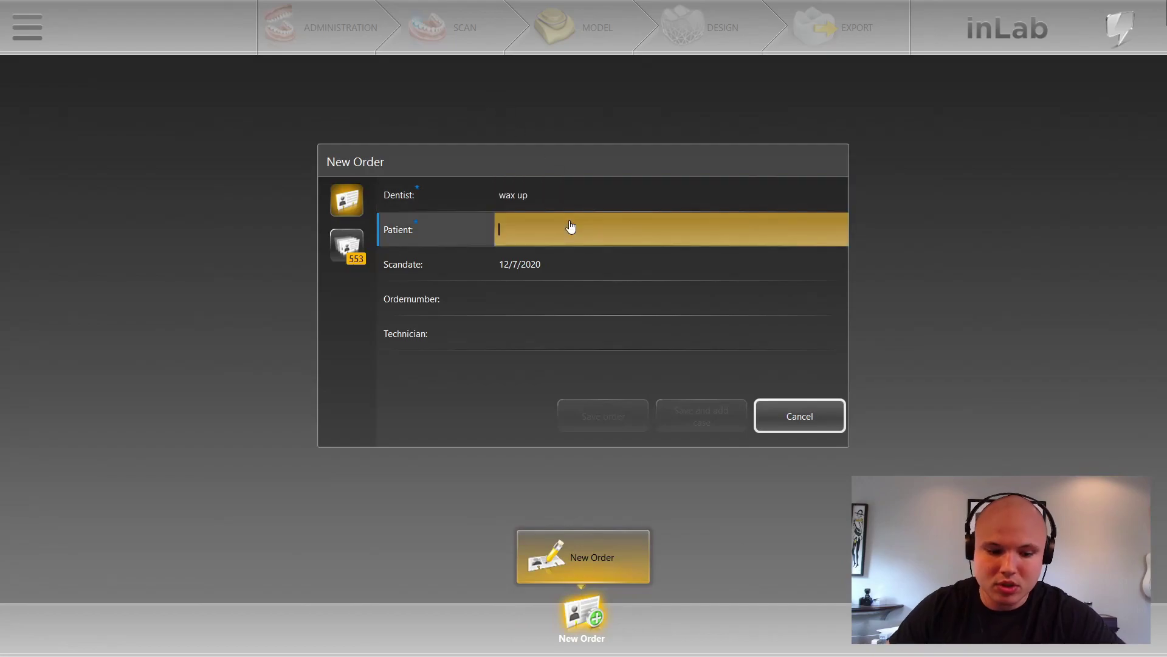
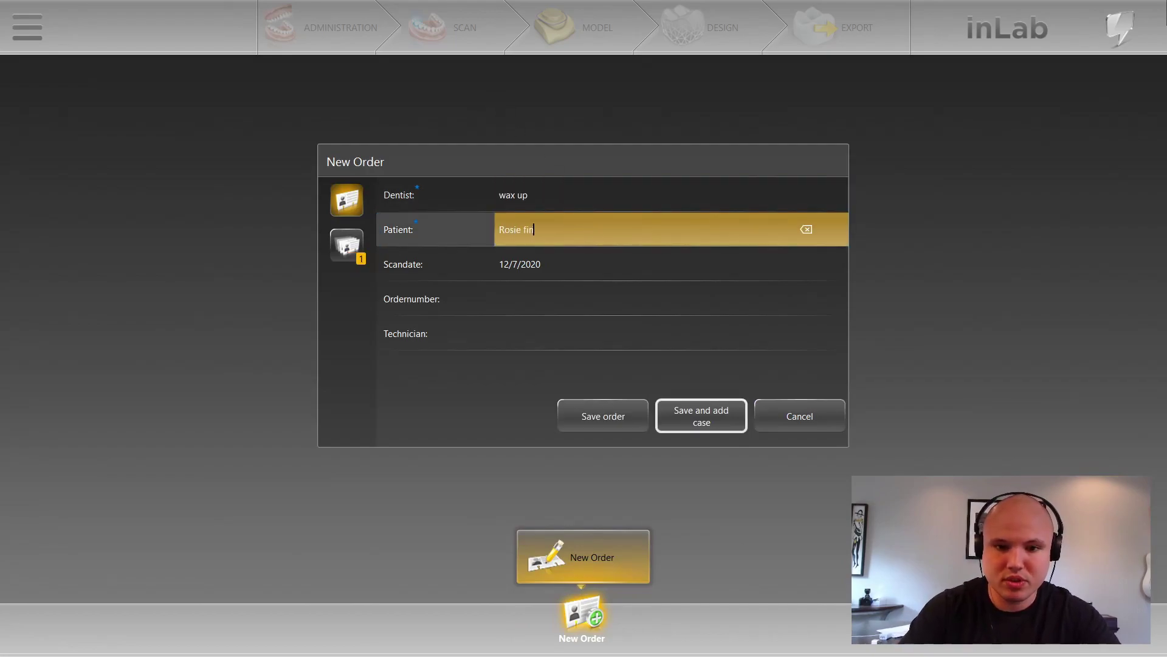
click(700, 429)
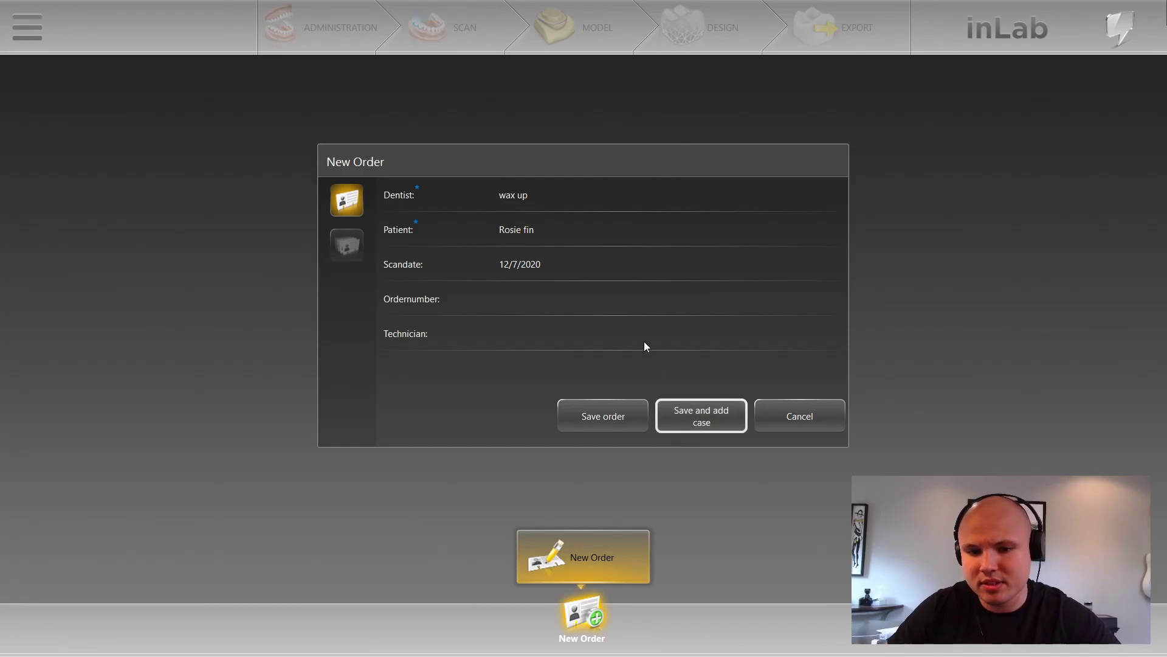
click(741, 420)
Step: In SCAN, import rv_LowerJaw as the lower jaw model
click(471, 26)
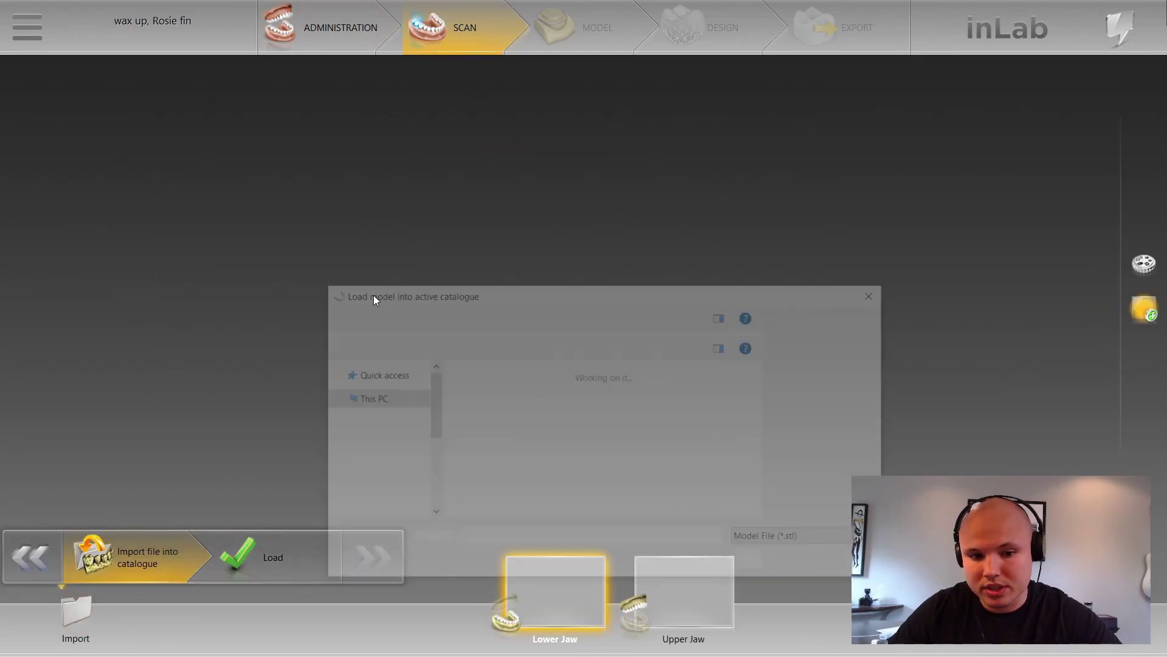
scroll(603, 436, down, 3)
click(558, 451)
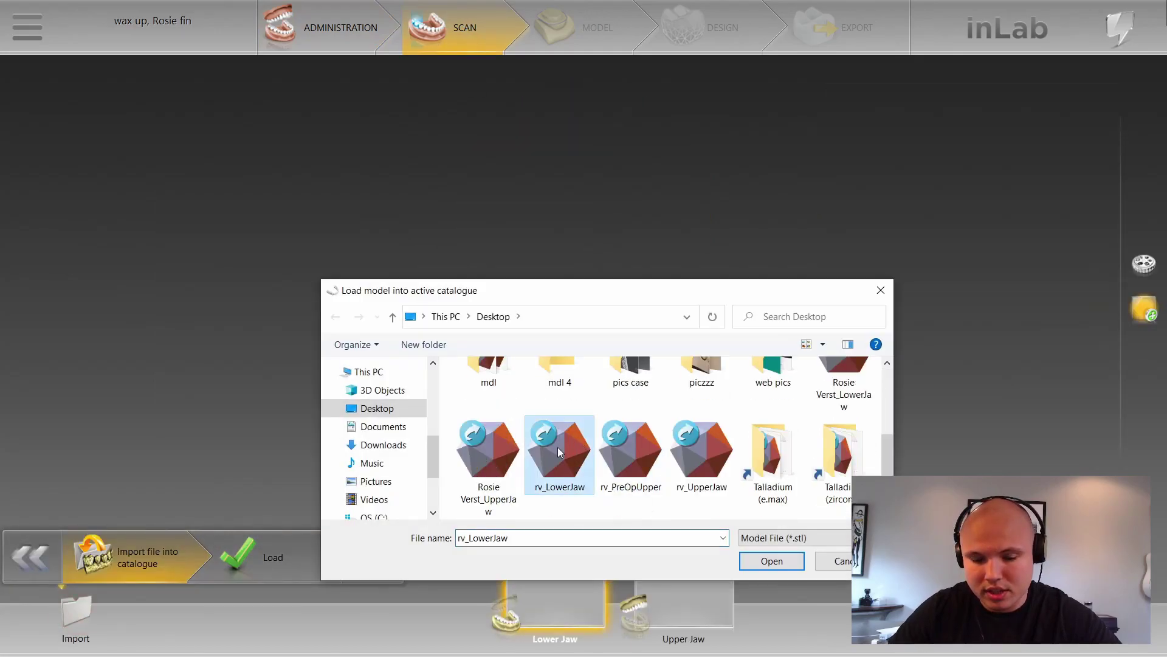
click(786, 567)
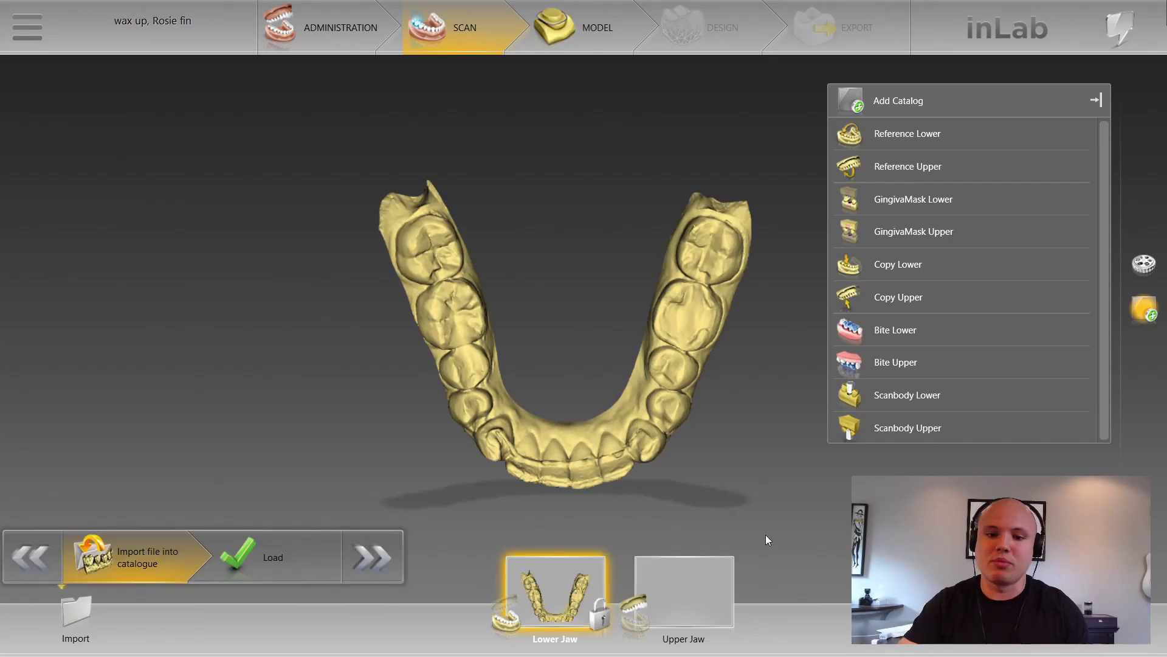
Step: Cancel the upper-jaw model load and return to Meshmixer
click(648, 574)
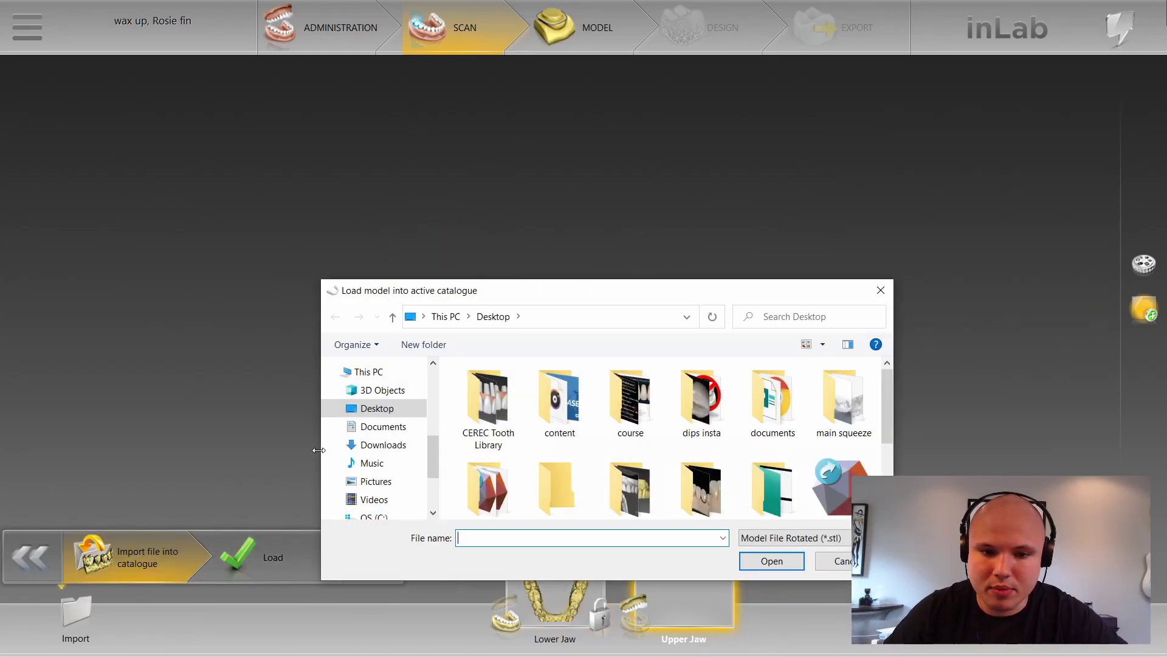
click(881, 290)
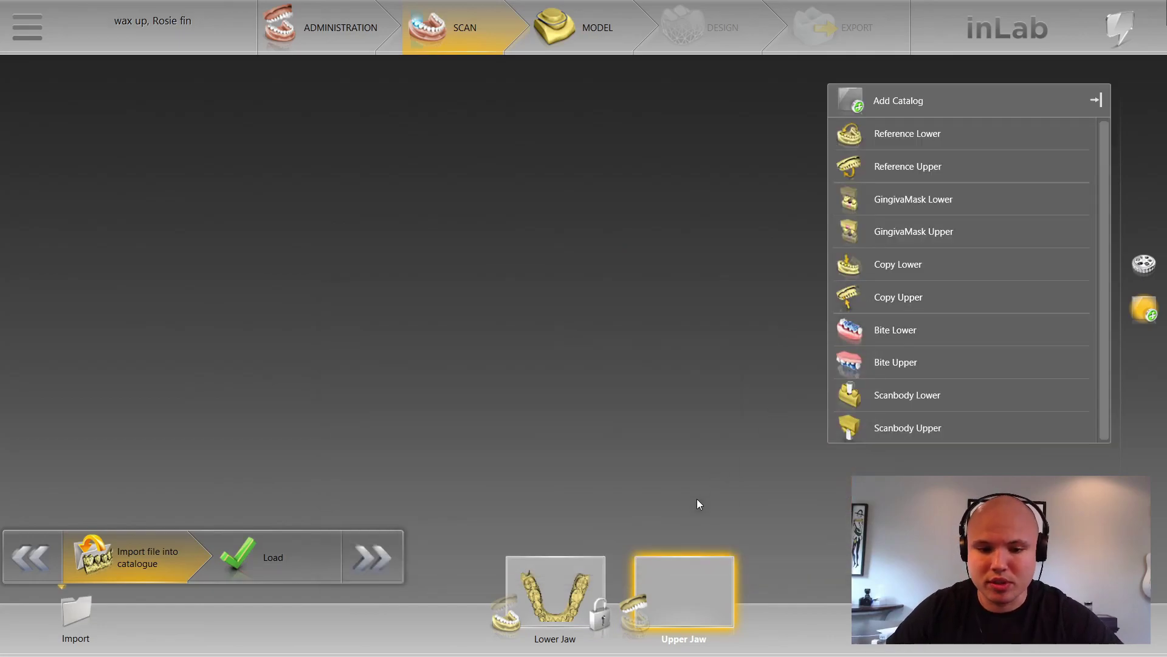
key(super)
click(697, 644)
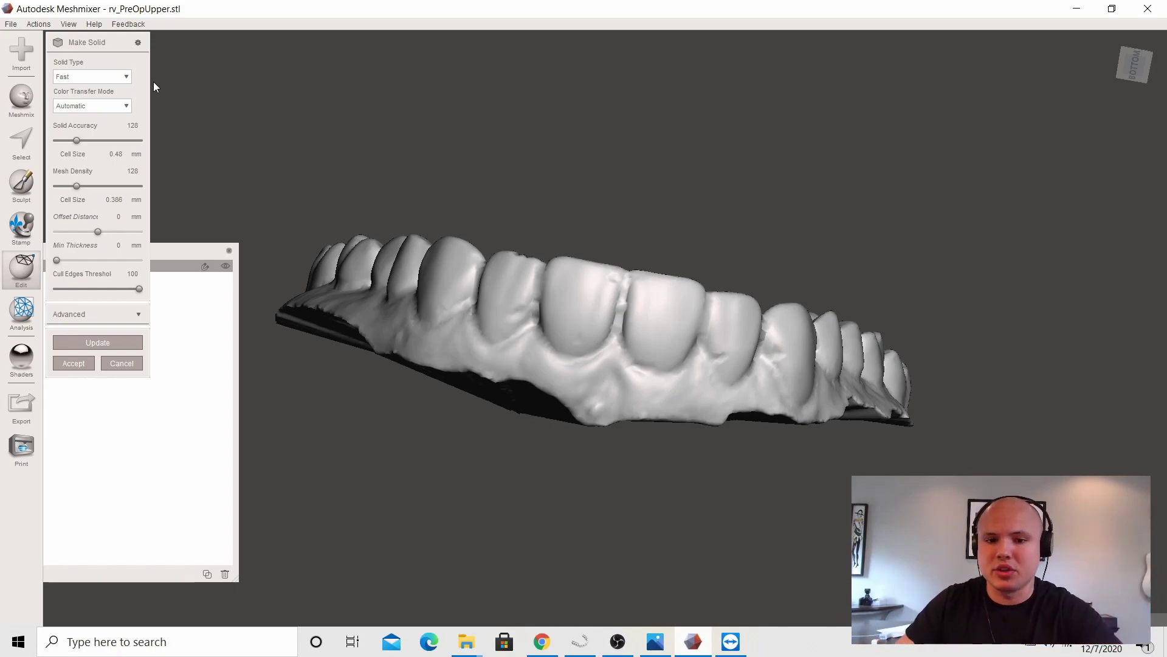
Step: Set Make Solid to Accurate with solid accuracy 922 and mesh density 623, and update
click(102, 77)
click(93, 113)
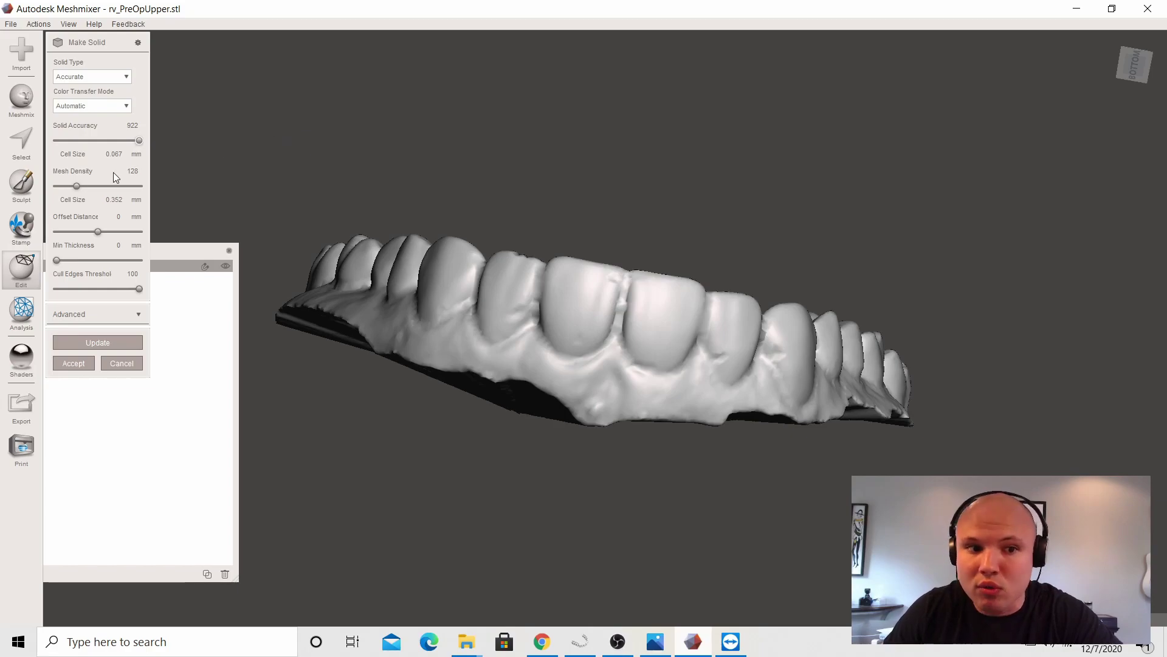
drag(82, 186, 166, 178)
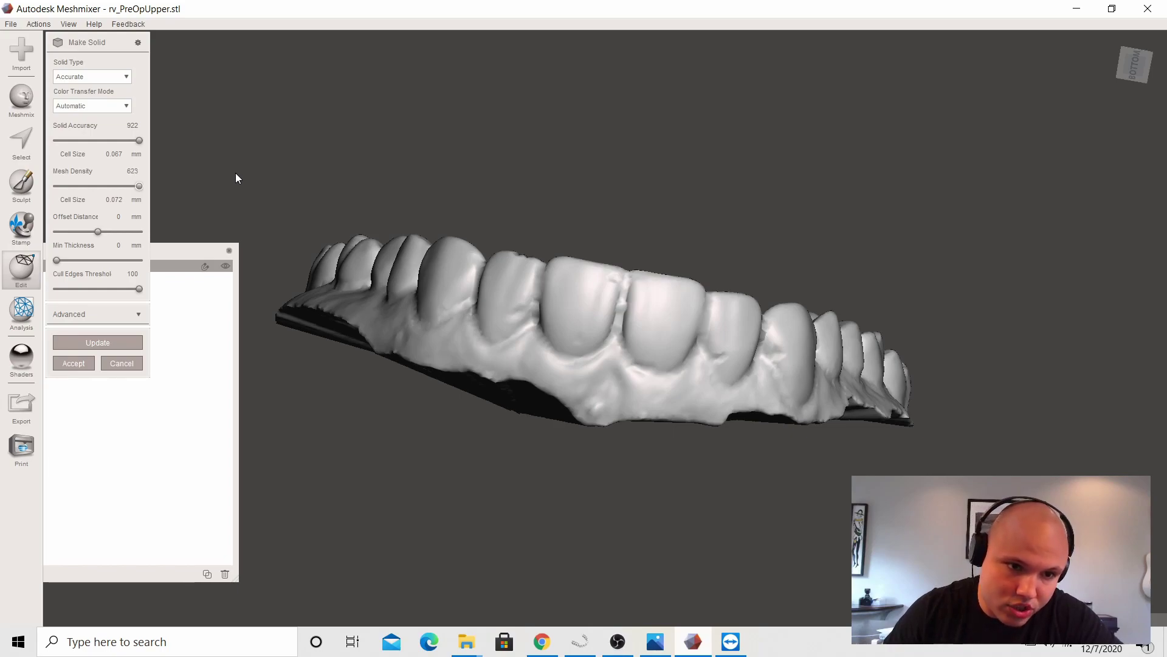
click(108, 338)
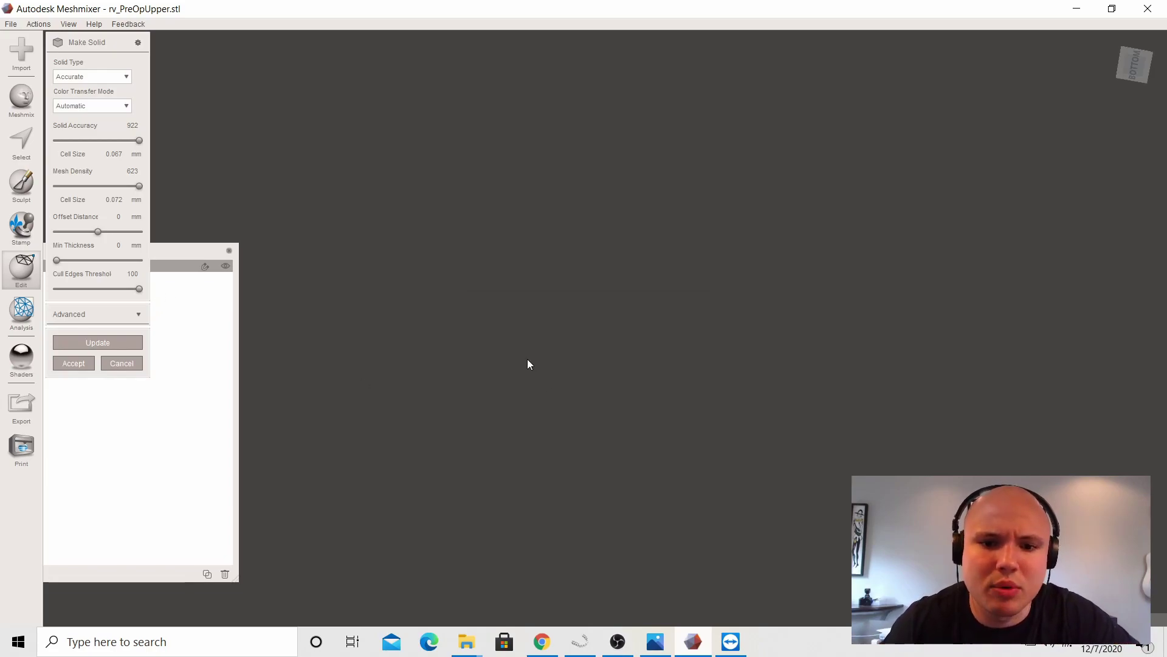
Step: Orbit the solid preview to inspect the front teeth from several angles
scroll(562, 350, up, 2)
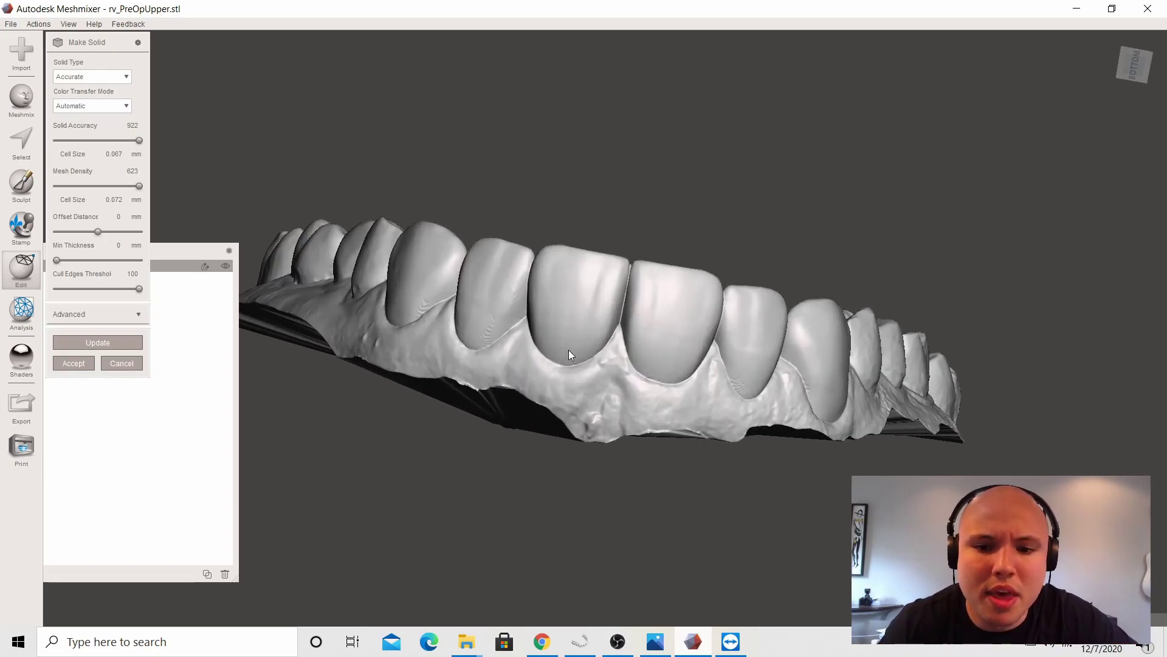
right_drag(571, 355, 724, 346)
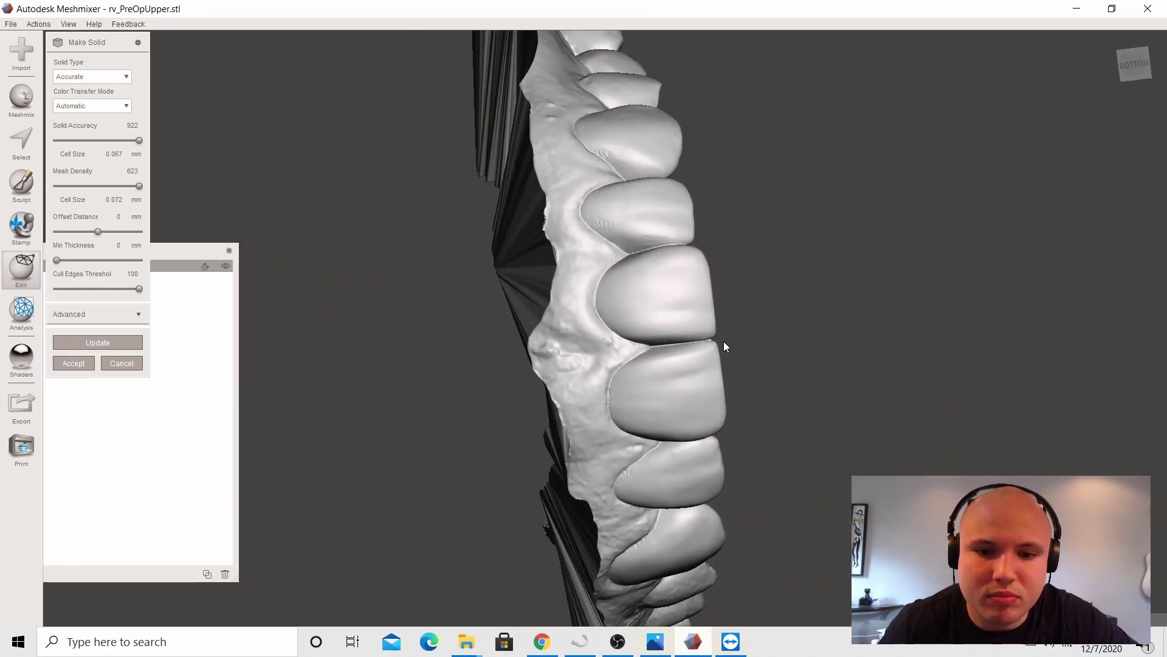
scroll(723, 343, up, 3)
right_drag(695, 247, 536, 233)
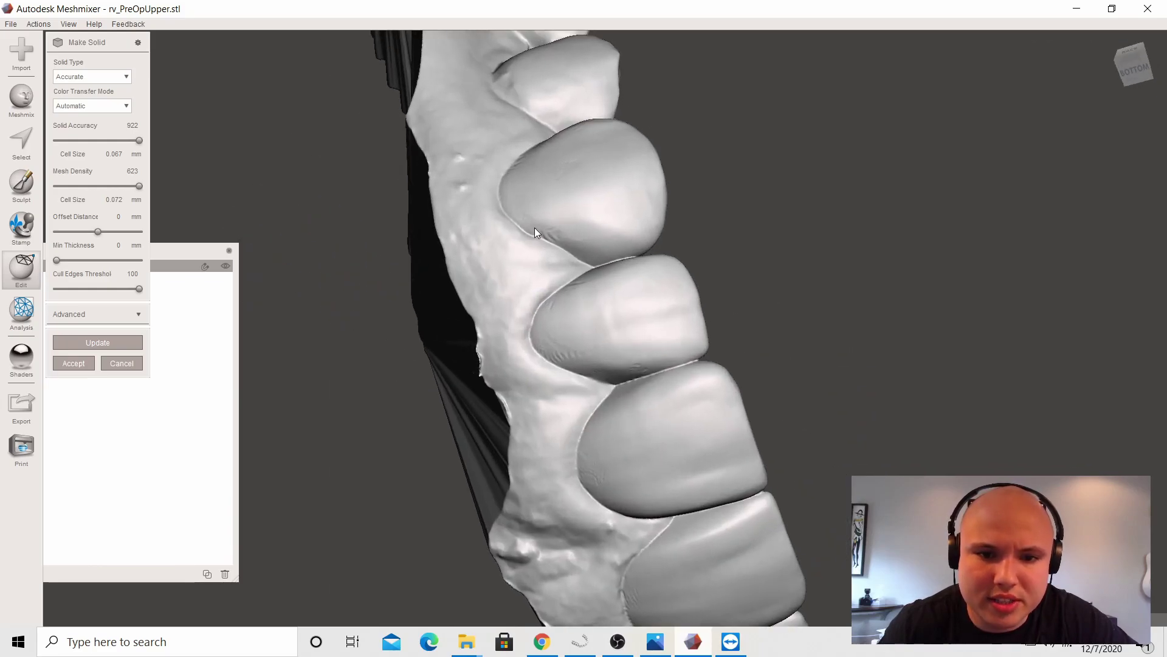
right_drag(596, 274, 520, 158)
right_drag(604, 272, 564, 258)
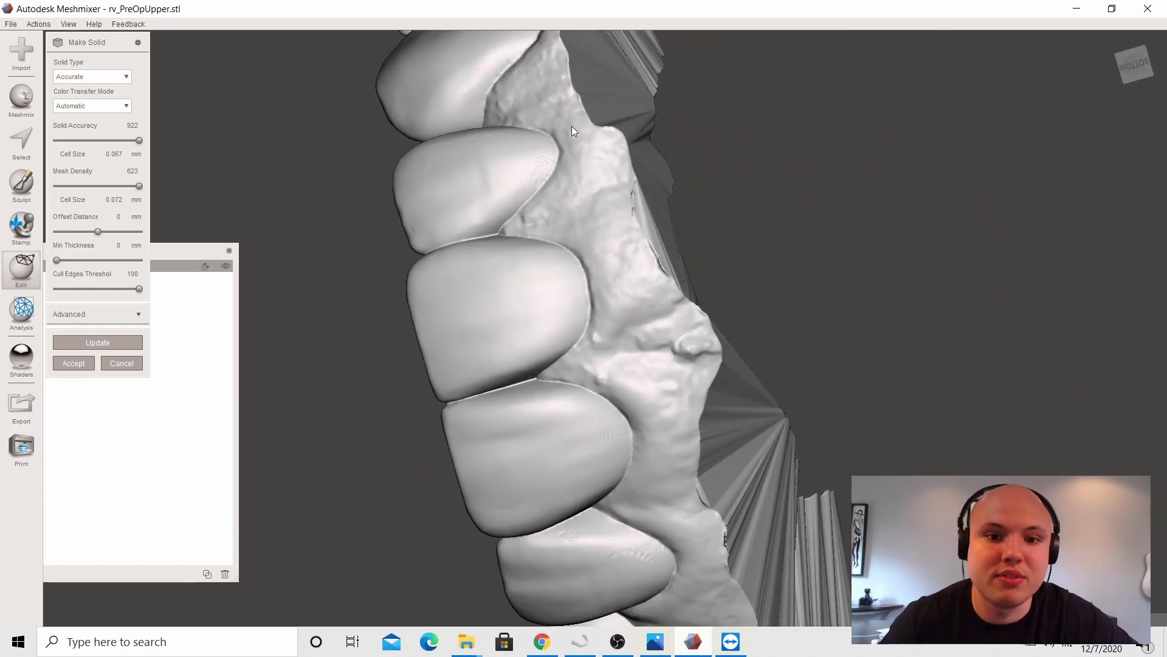
right_drag(683, 302, 496, 258)
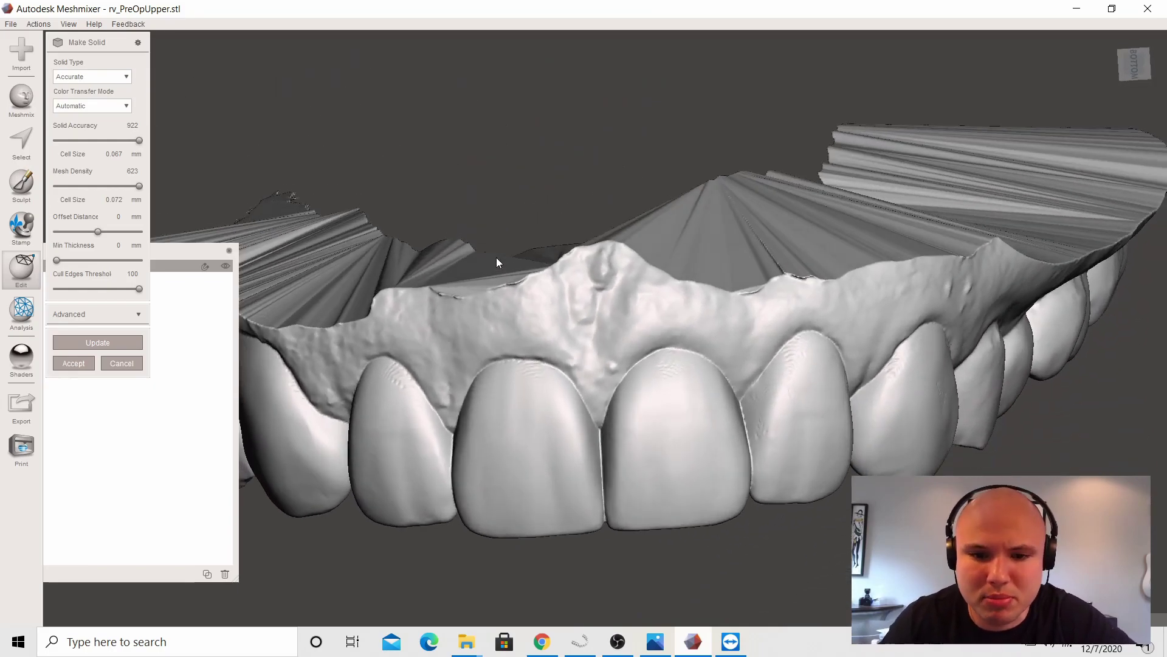
right_drag(518, 195, 702, 241)
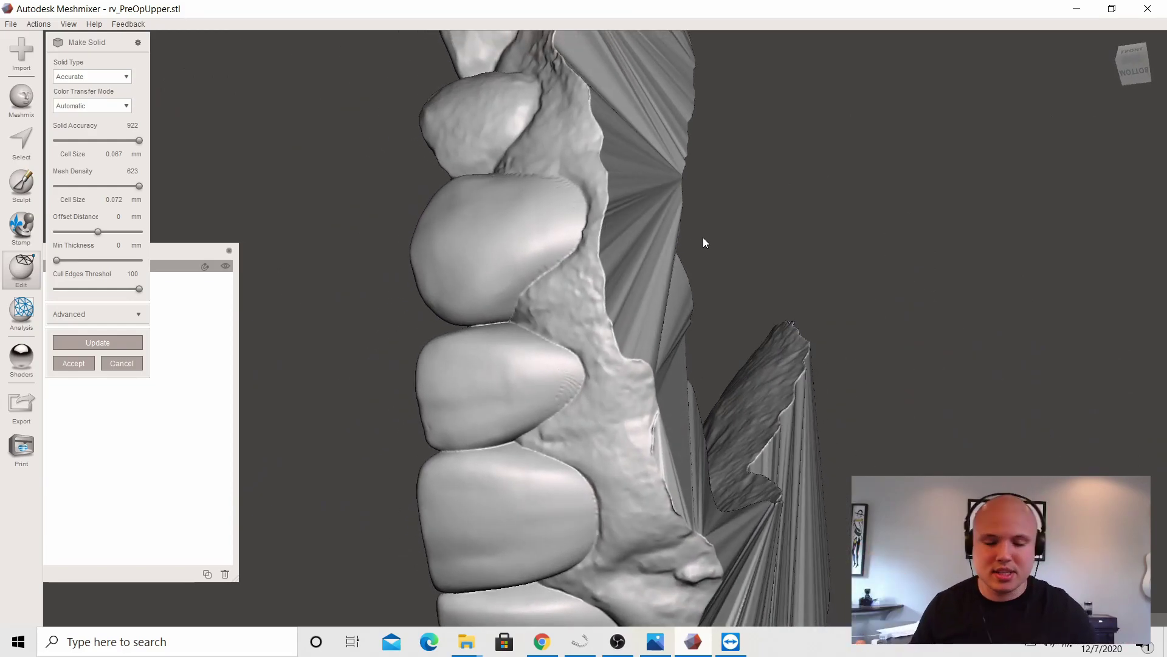
right_drag(678, 219, 409, 407)
right_drag(641, 250, 164, 99)
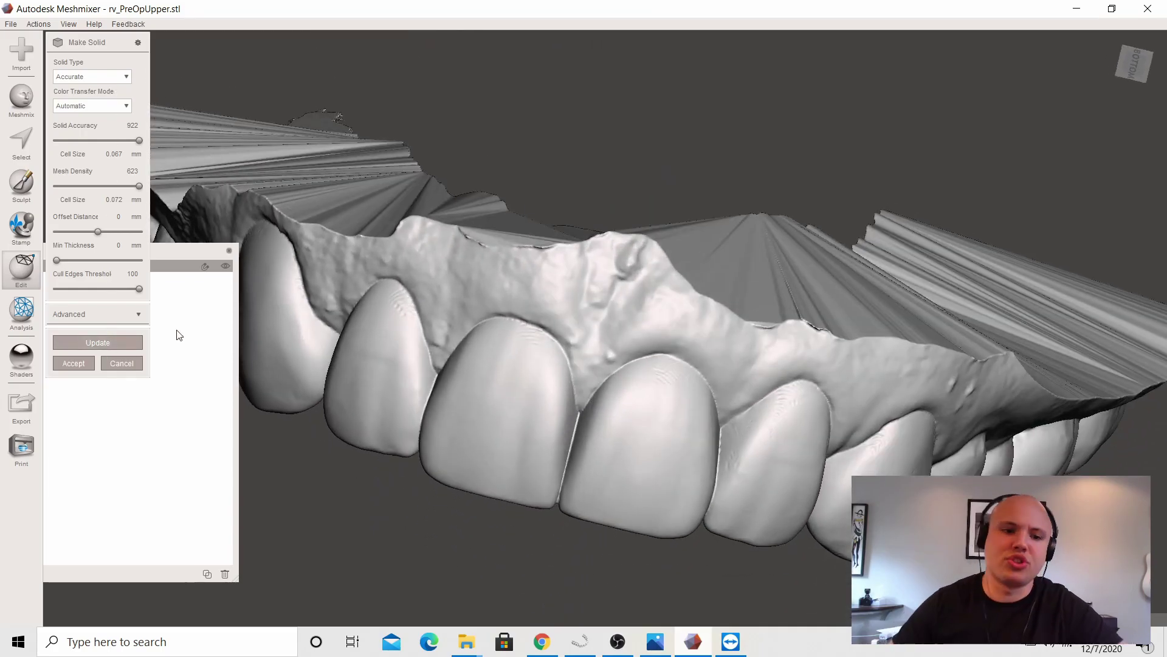
Step: Accept the solid and export it to the Desktop as binary STL rvu
click(74, 363)
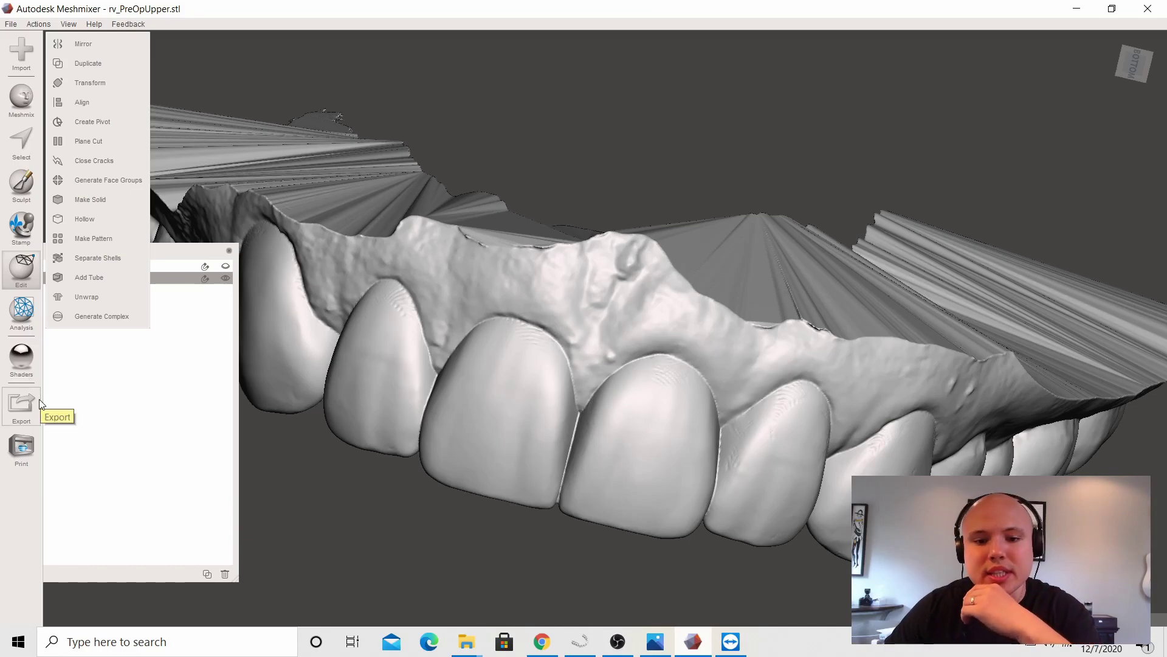
click(24, 406)
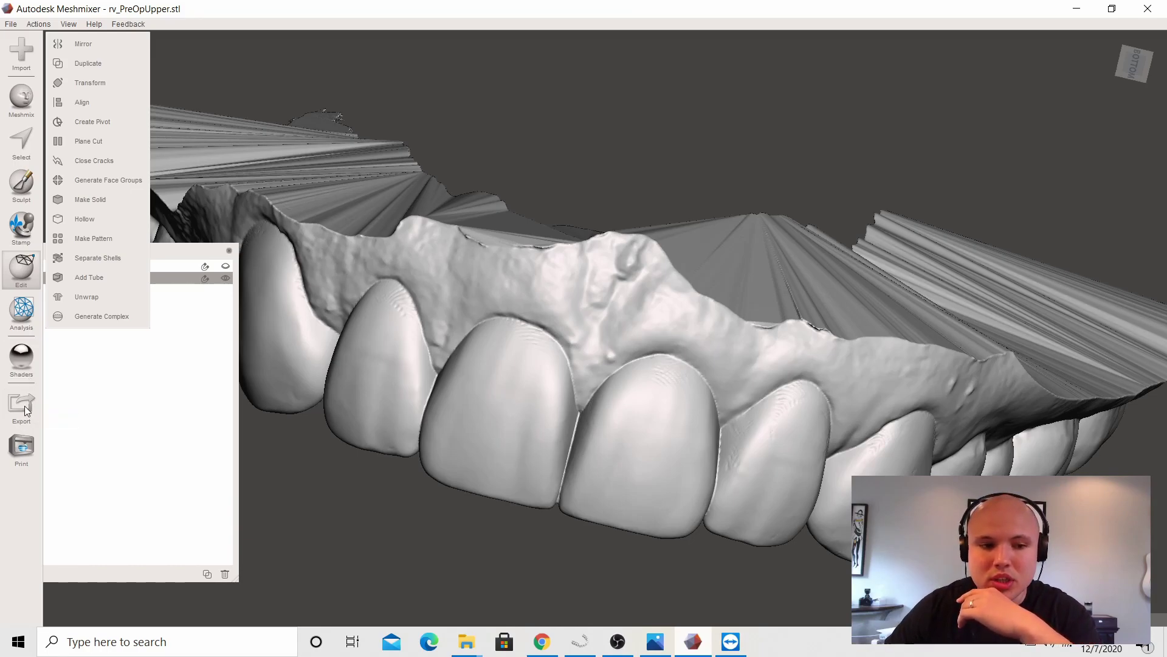
text(rvu)
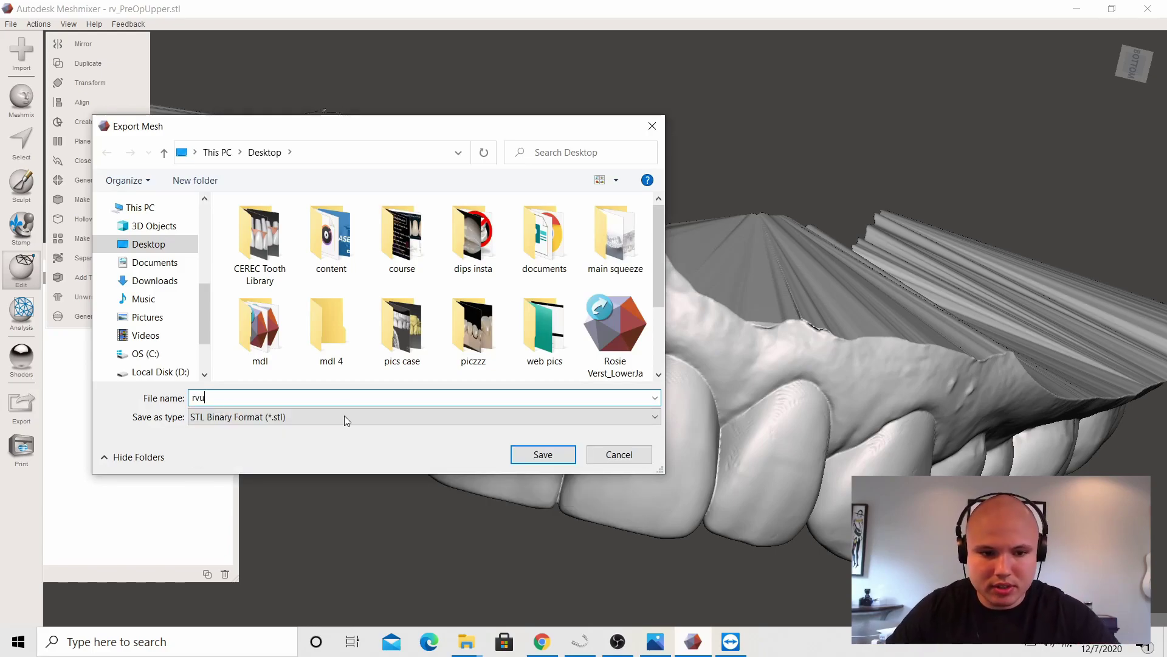
click(535, 456)
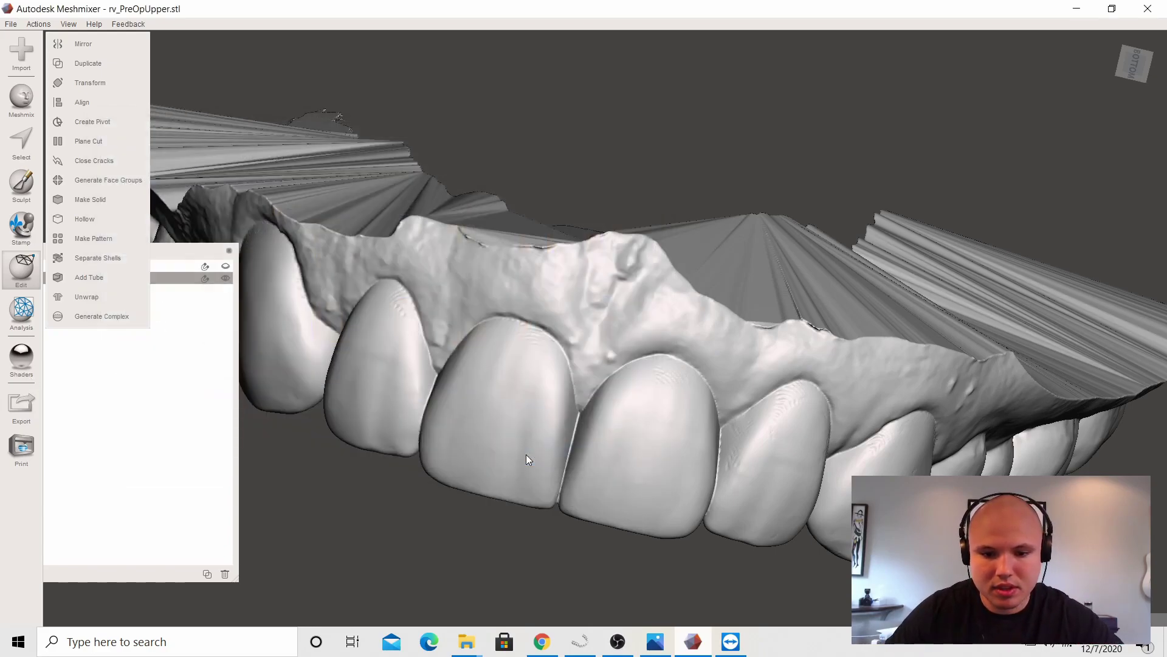
click(581, 641)
Step: Import rvu.stl from the Desktop as the upper jaw, declining the base, and advance to MODEL
click(279, 549)
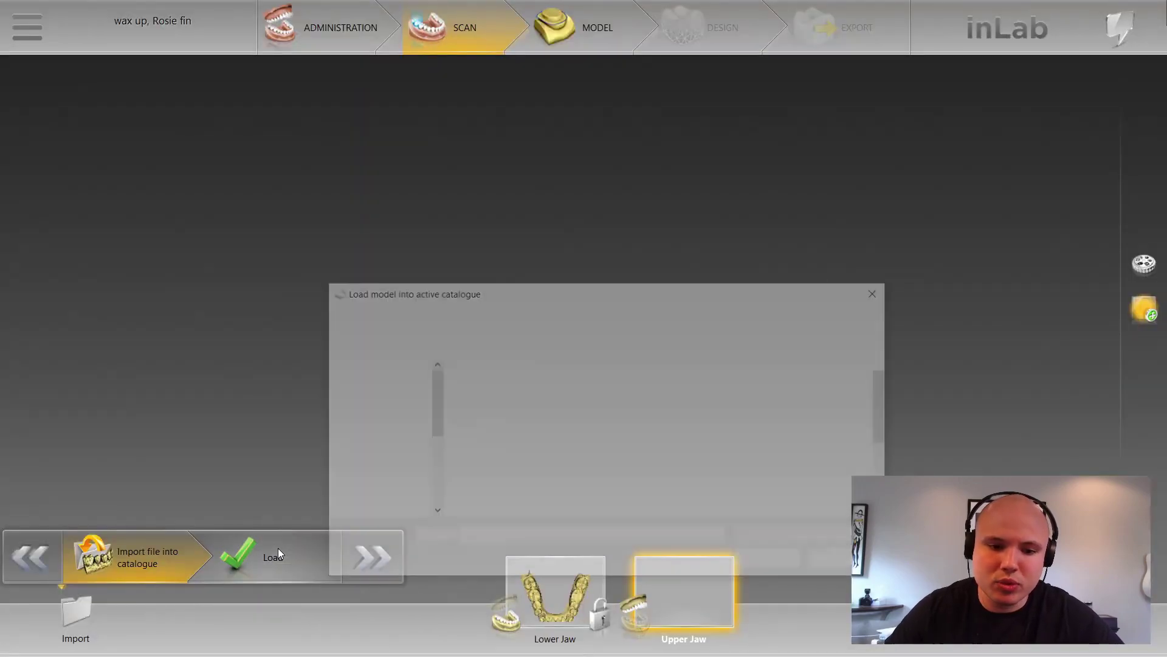
scroll(849, 426, down, 5)
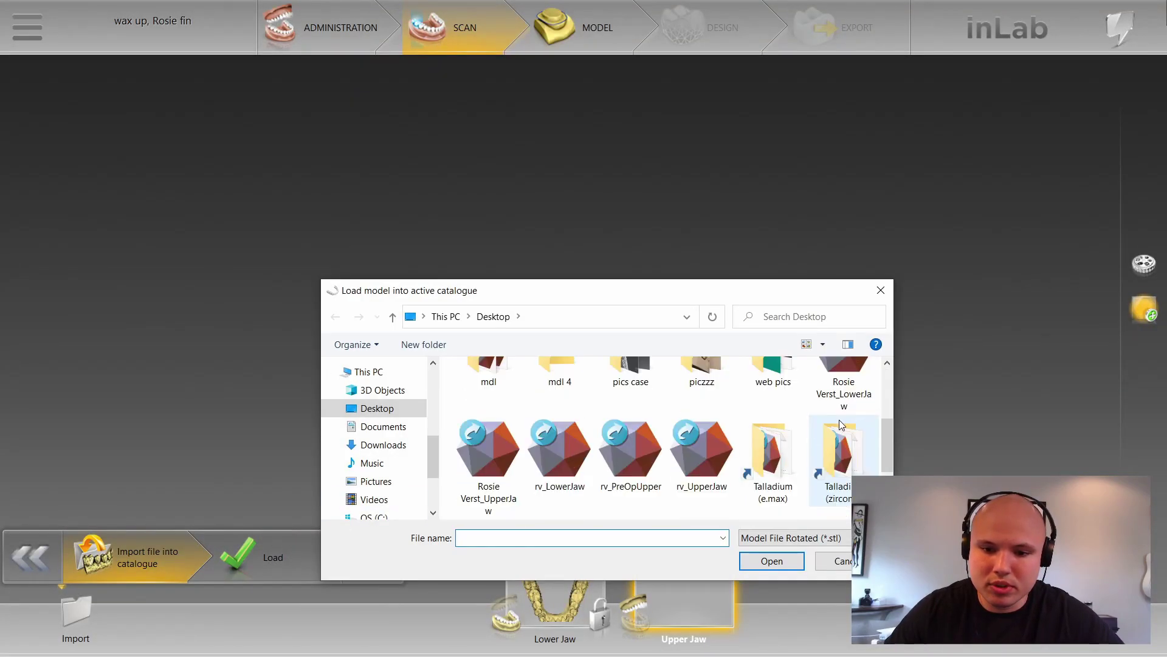
scroll(840, 422, down, 1)
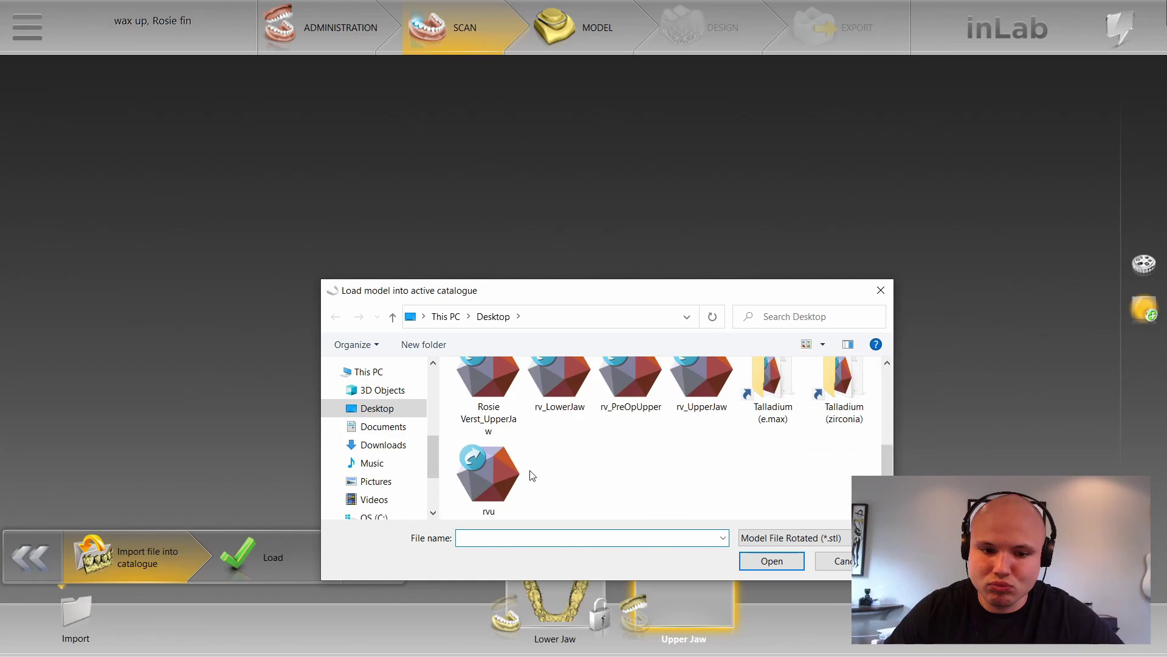
click(522, 484)
click(772, 561)
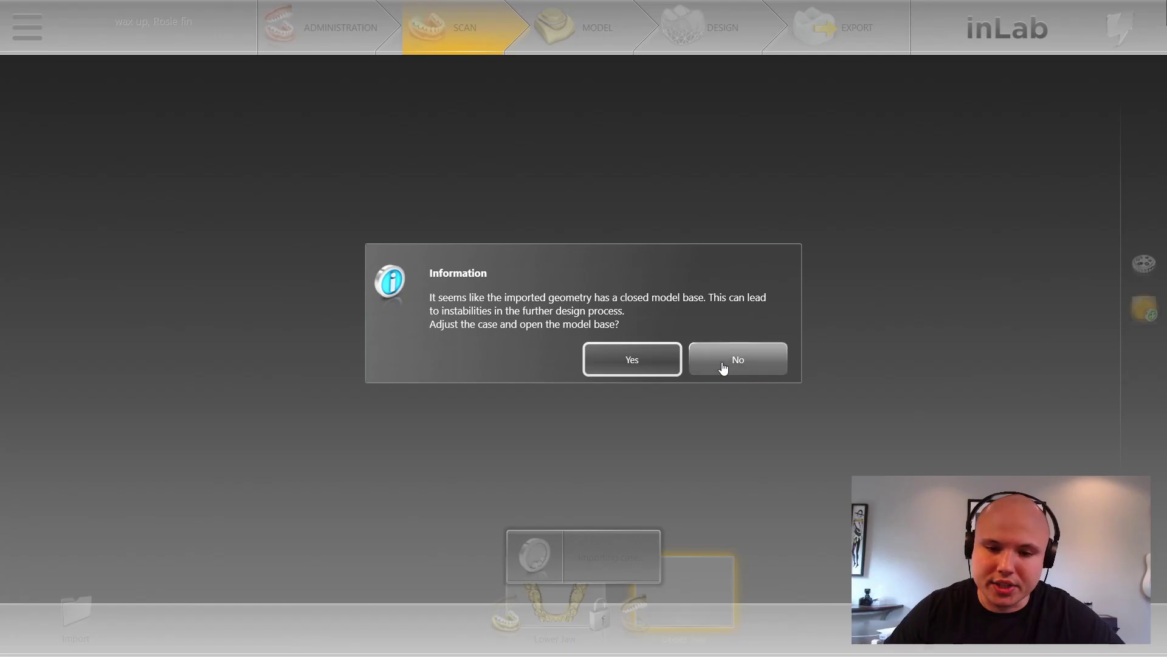
click(723, 365)
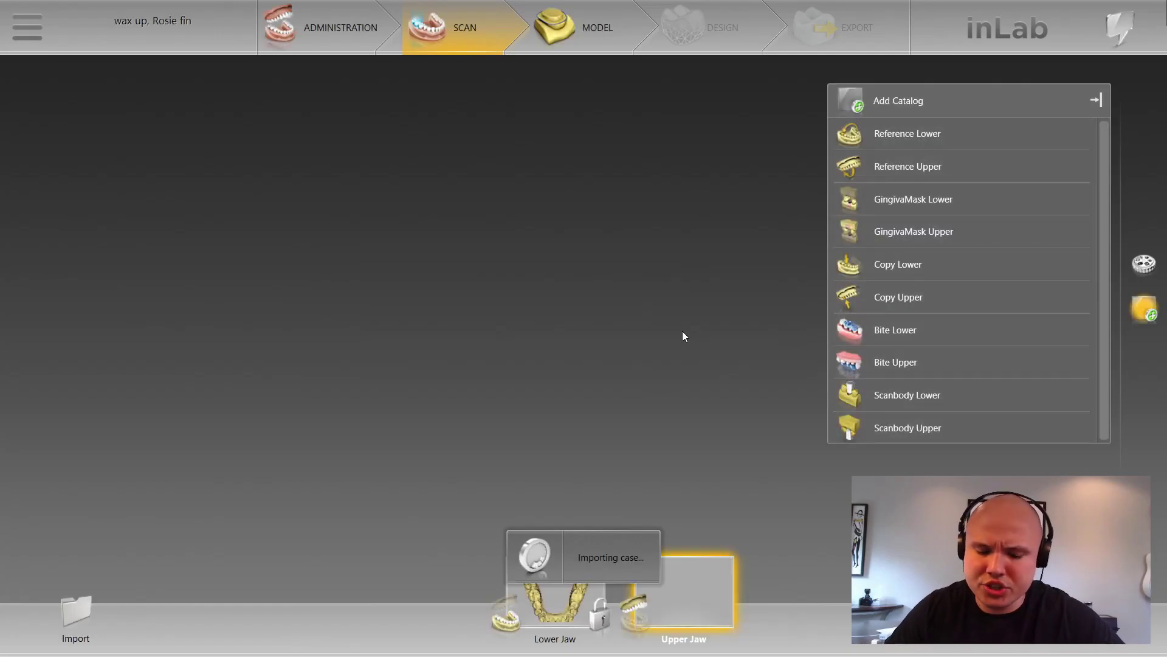
click(710, 344)
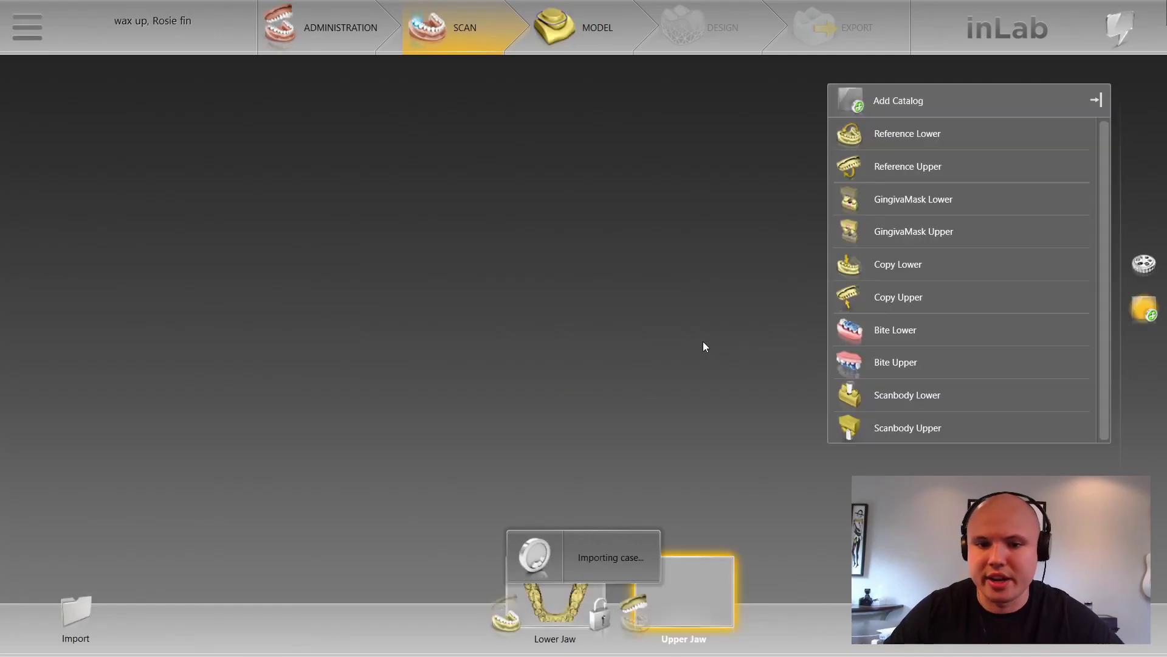
click(359, 579)
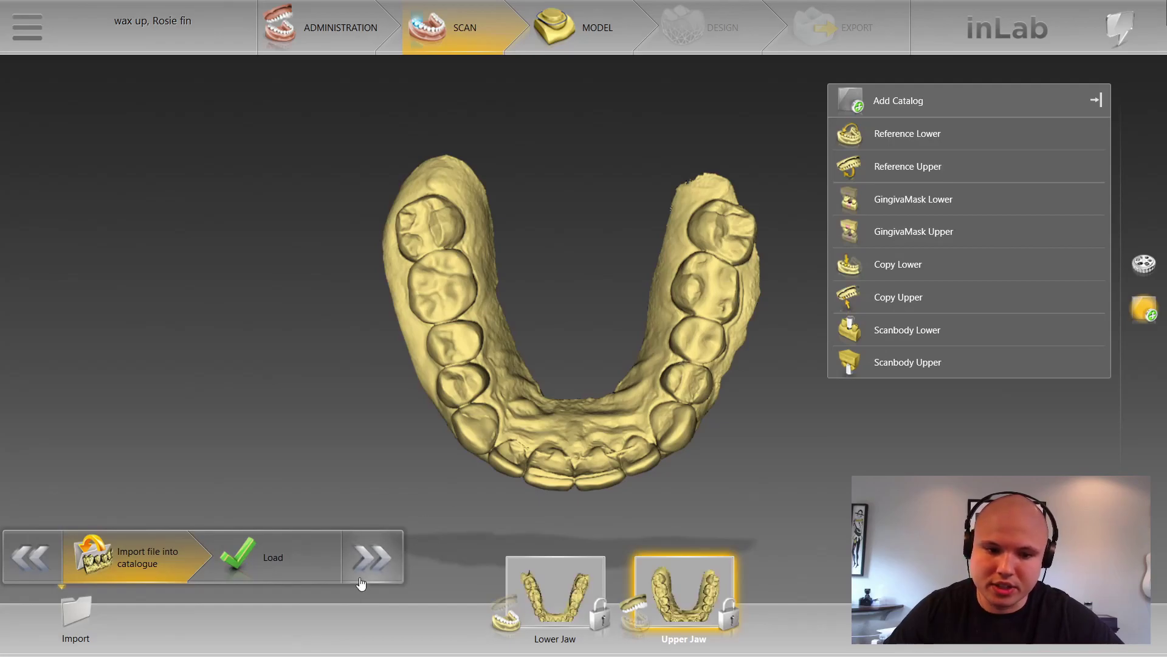
click(369, 560)
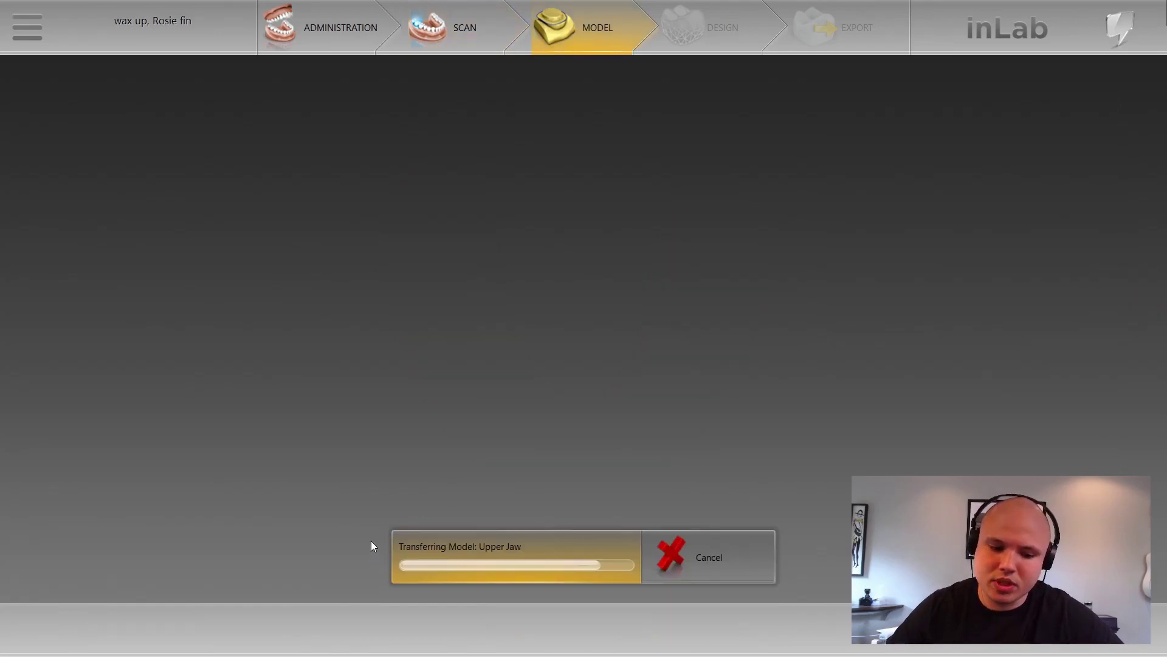
key(super)
Step: Paint the front teeth's incisal edges with a size-25 selection brush
click(693, 642)
right_drag(707, 481, 670, 571)
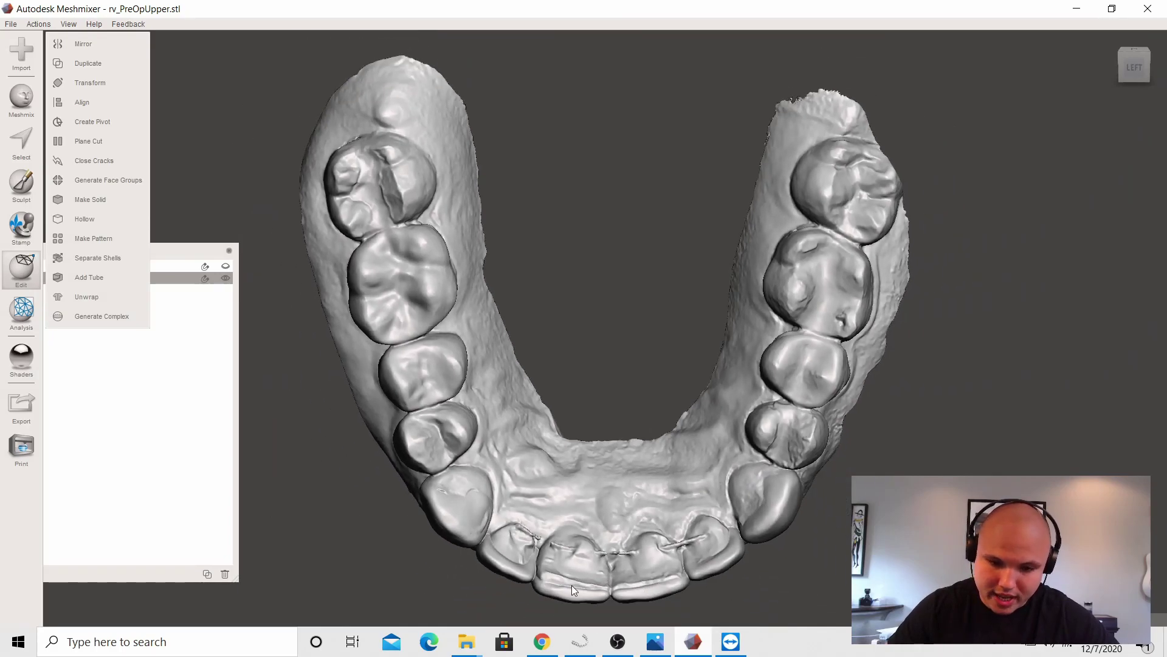
mouse_move(651, 540)
right_down()
mouse_move(650, 578)
mouse_move(647, 549)
right_up()
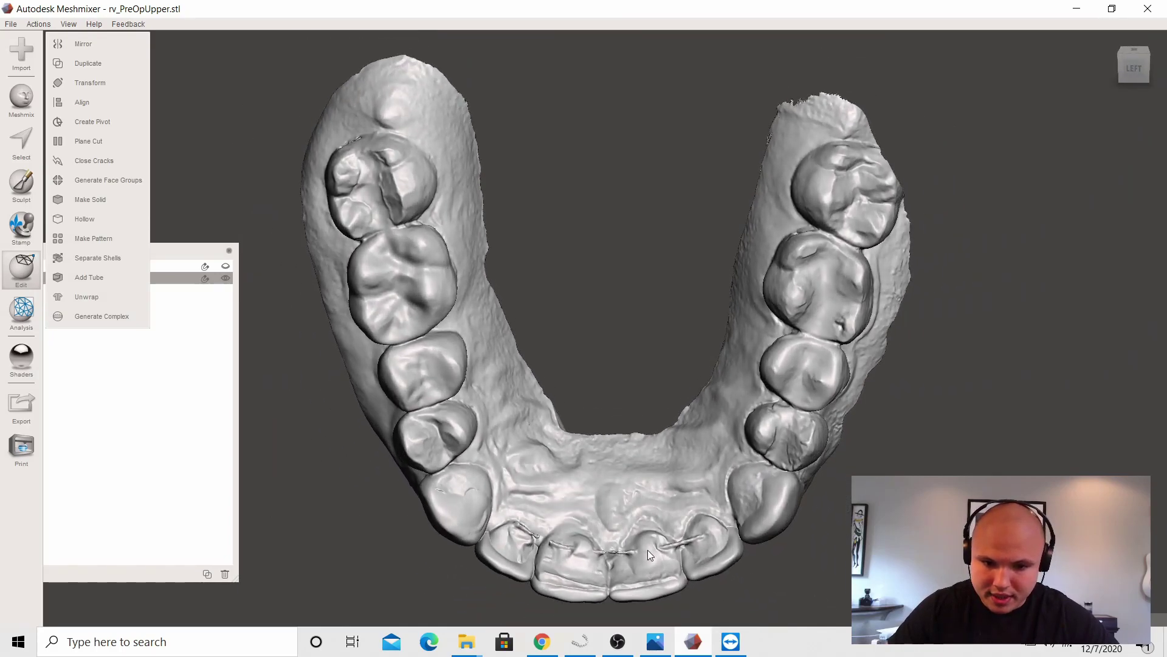
scroll(648, 550, up, 2)
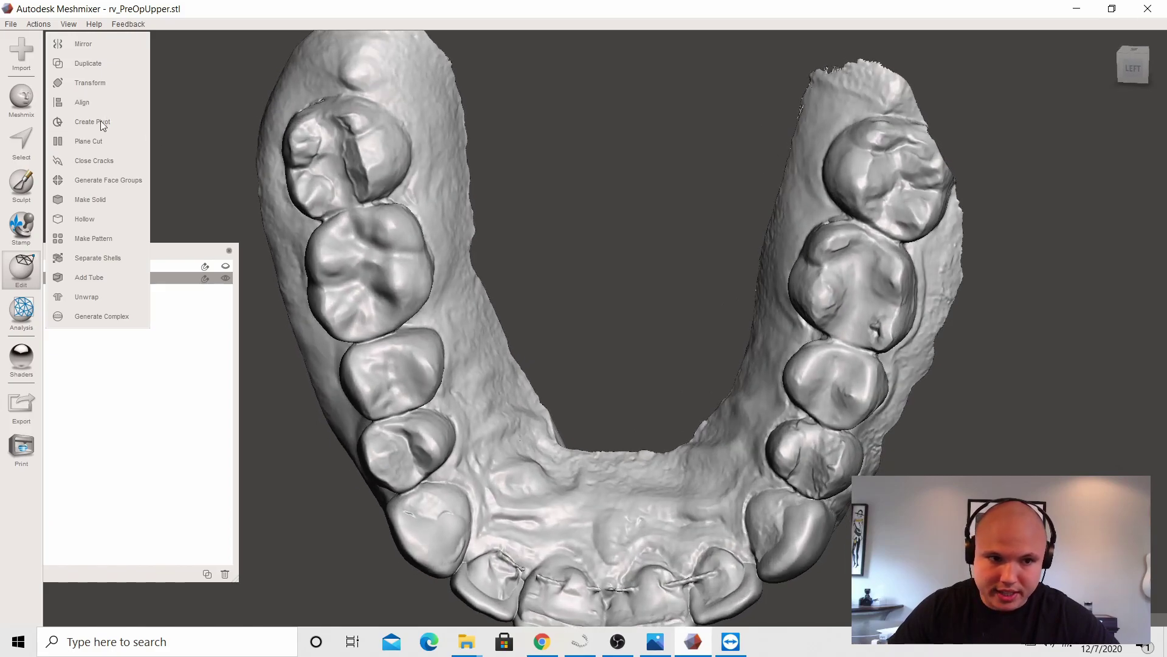
click(20, 142)
right_drag(607, 341, 615, 409)
drag(82, 132, 77, 133)
scroll(550, 569, down, 1)
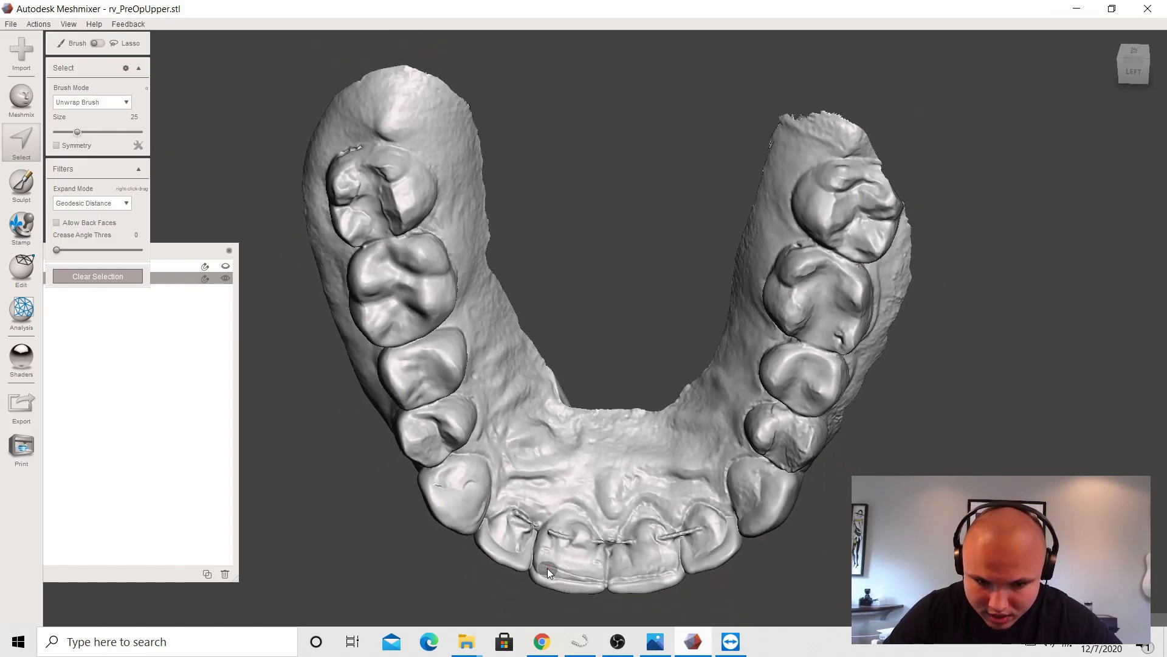
drag(544, 573, 673, 571)
right_drag(633, 398, 621, 333)
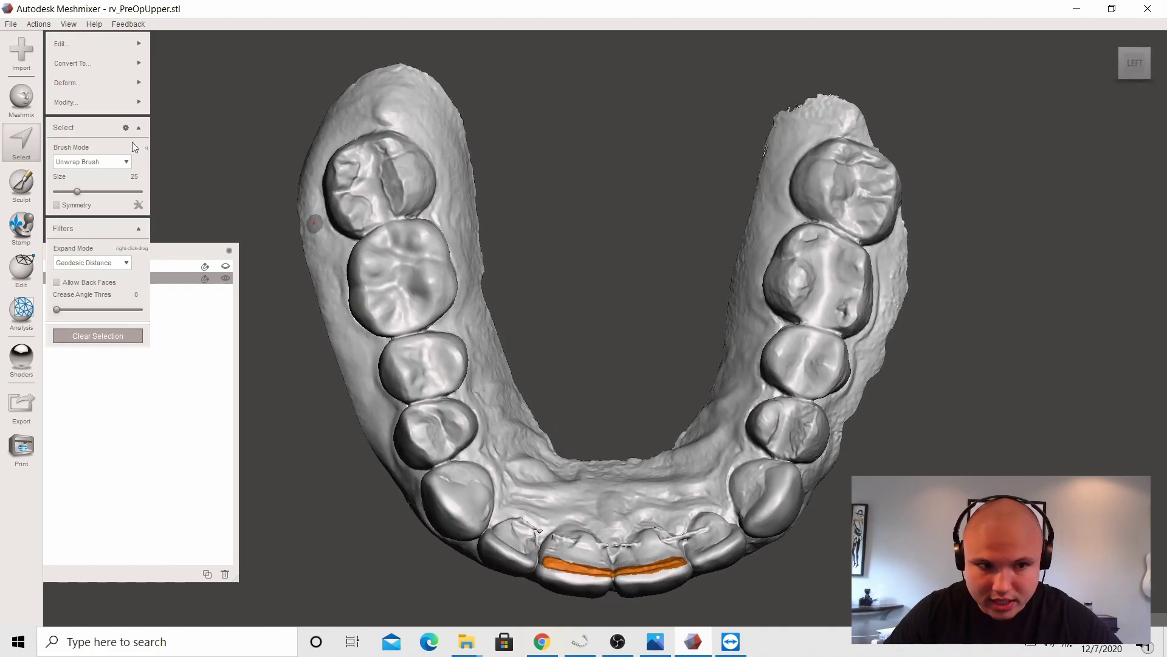
Step: Apply Erase & Fill (Smooth MVC) to the selected incisal edges
mouse_move(81, 43)
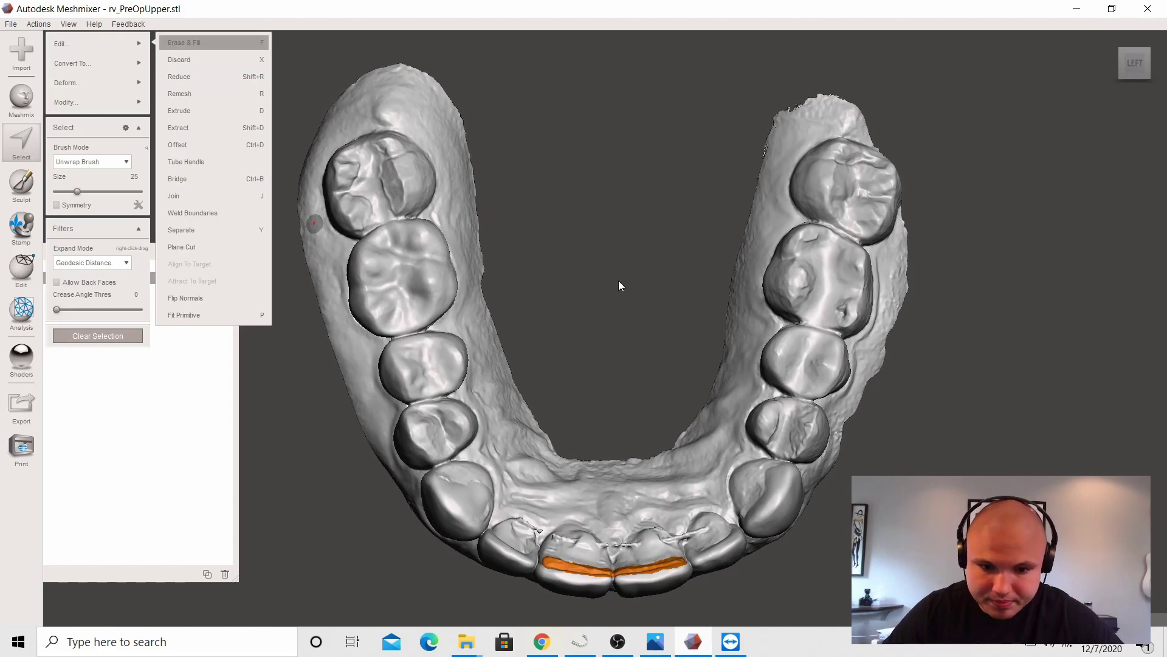
key(f)
mouse_move(581, 422)
right_down()
mouse_move(606, 353)
mouse_move(608, 373)
mouse_move(610, 292)
mouse_move(608, 352)
right_up()
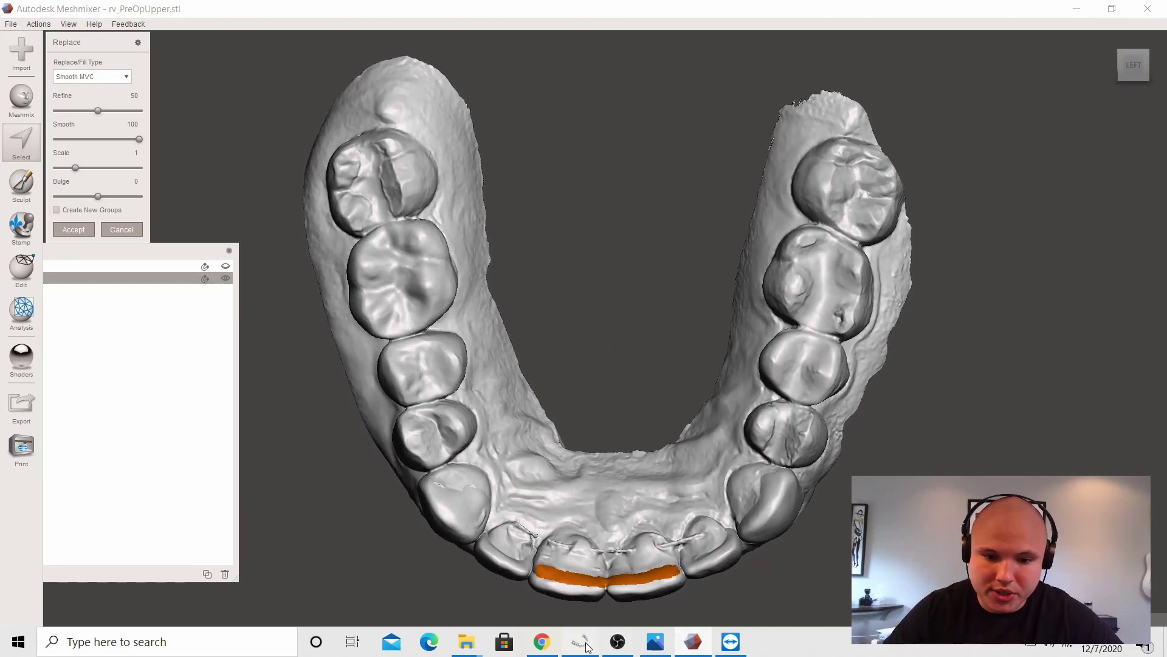
Step: In inLab, pick the Upper Jaw and rotate toward its front teeth
click(580, 641)
click(619, 617)
scroll(639, 307, up, 5)
right_drag(628, 310, 493, 417)
scroll(605, 283, up, 4)
drag(590, 279, 616, 286)
right_click(625, 334)
click(681, 378)
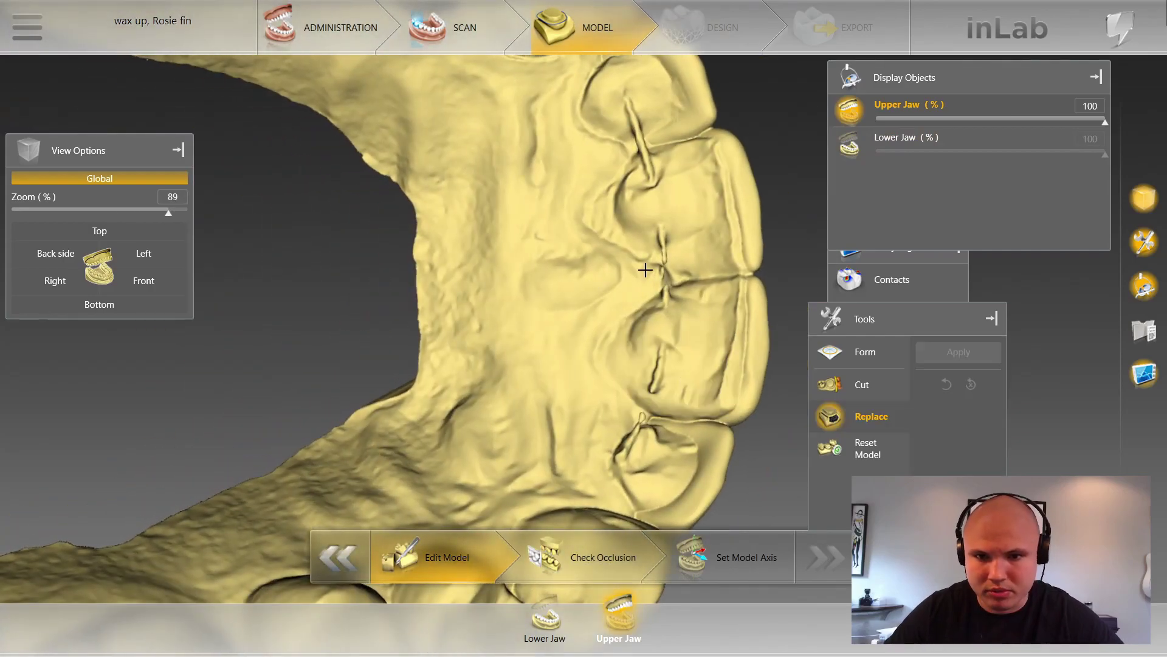
scroll(721, 195, up, 2)
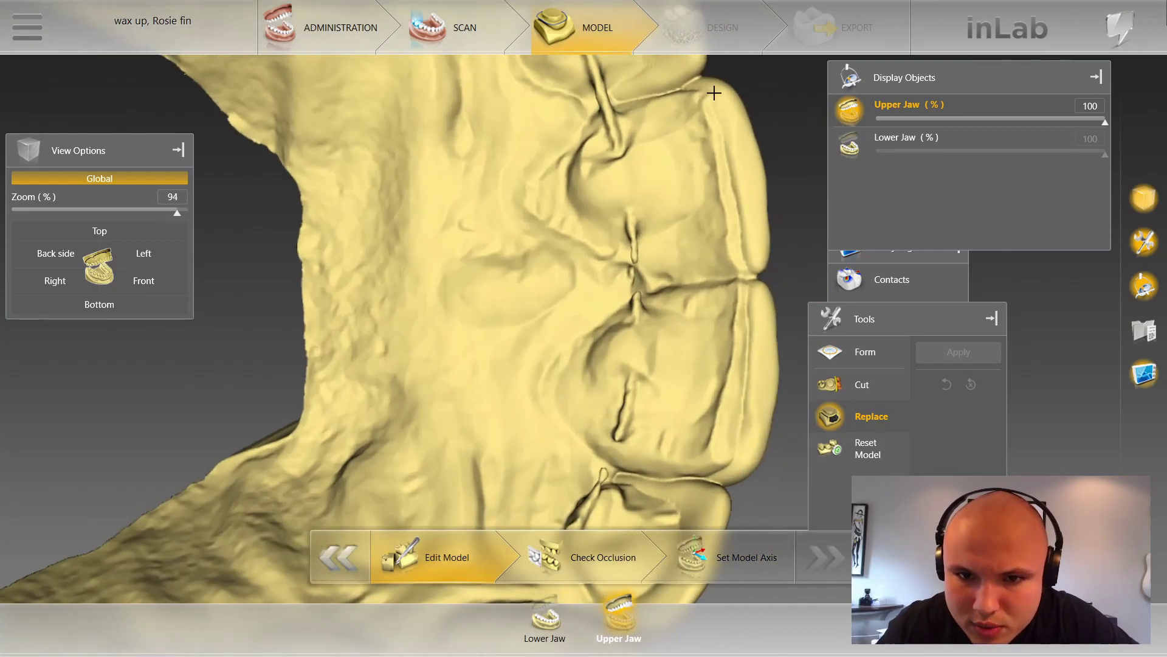
click(697, 110)
click(716, 211)
click(726, 296)
click(697, 443)
click(712, 469)
click(750, 401)
click(751, 279)
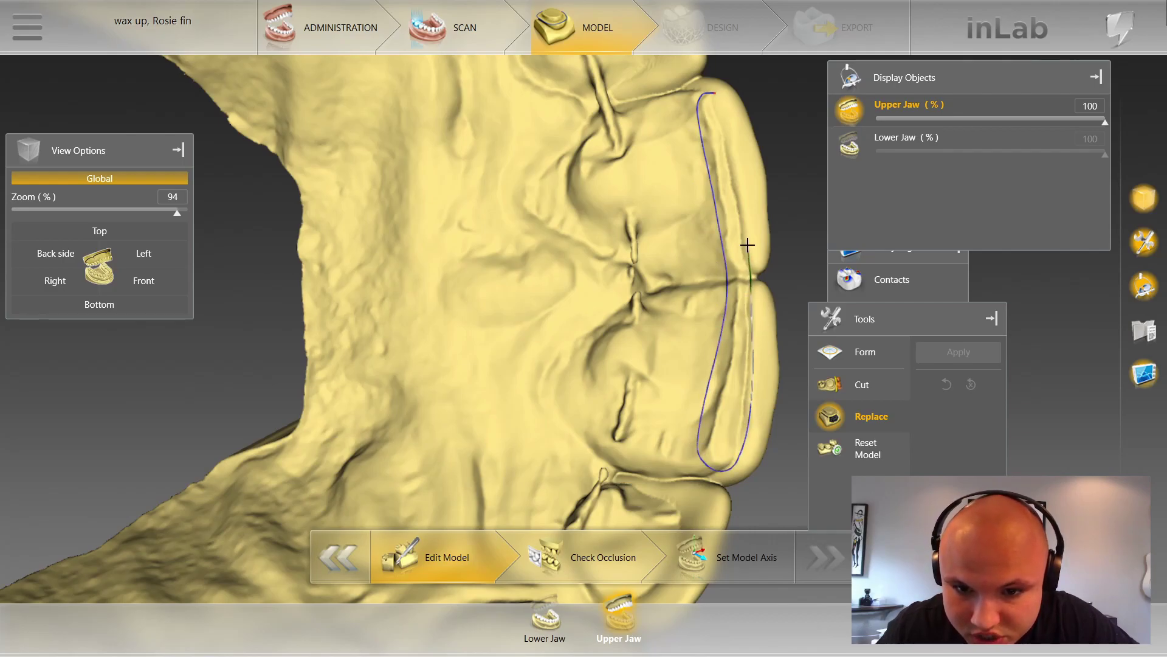
click(746, 233)
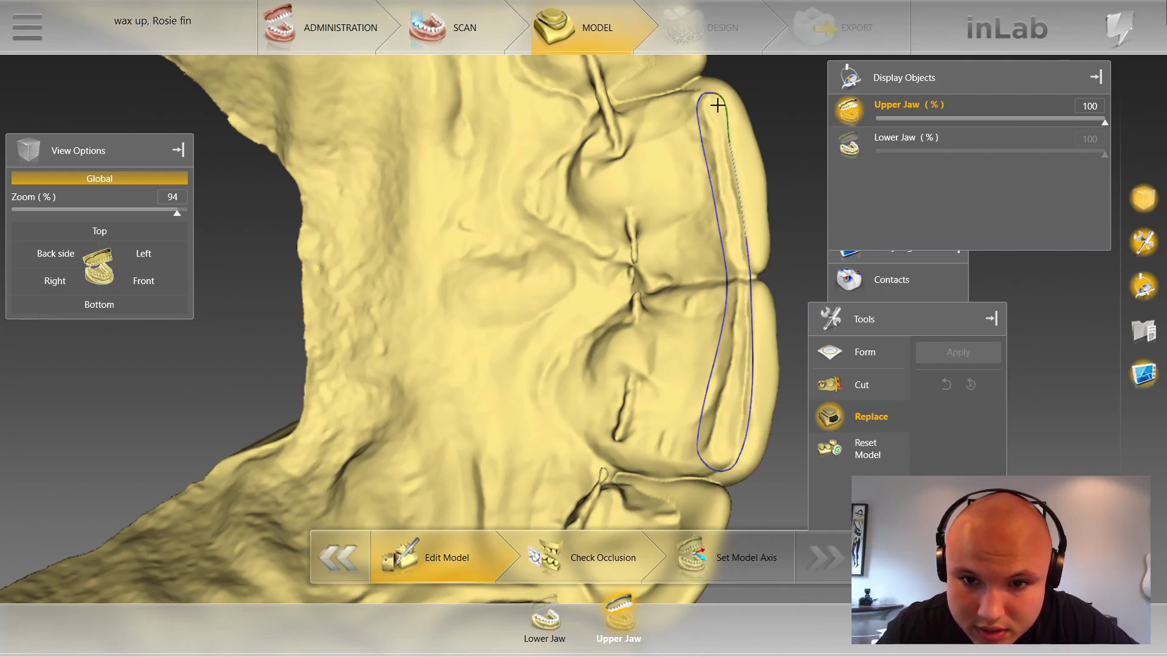
click(716, 103)
click(953, 359)
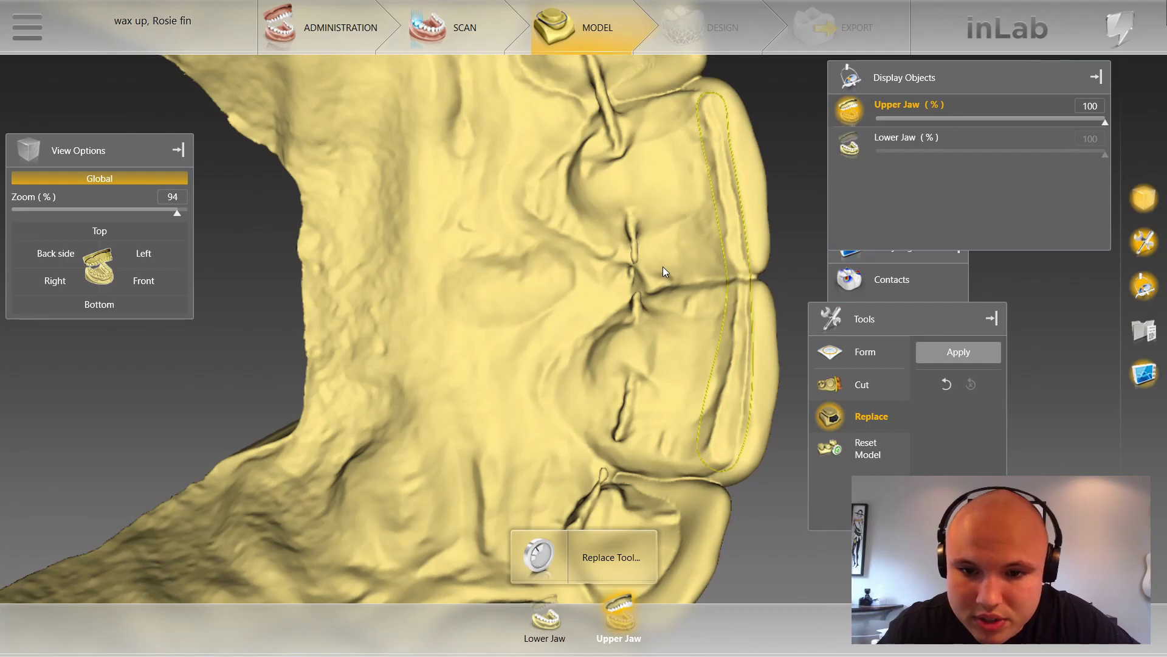
scroll(559, 278, up, 1)
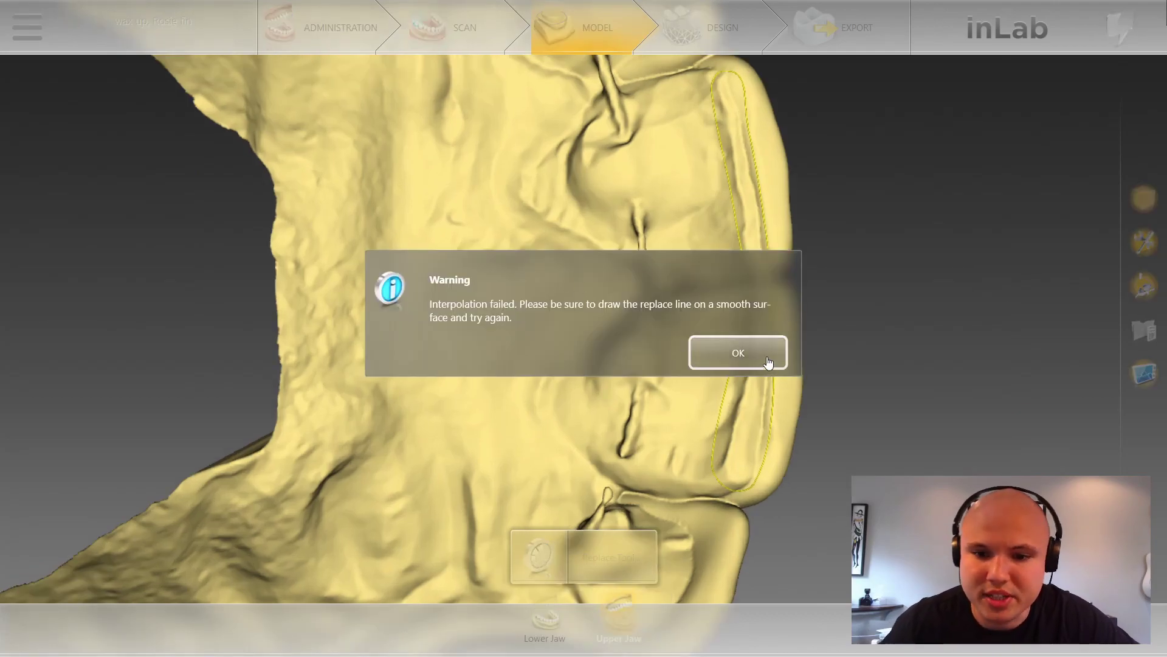
click(771, 356)
drag(751, 232, 742, 259)
right_drag(742, 259, 681, 311)
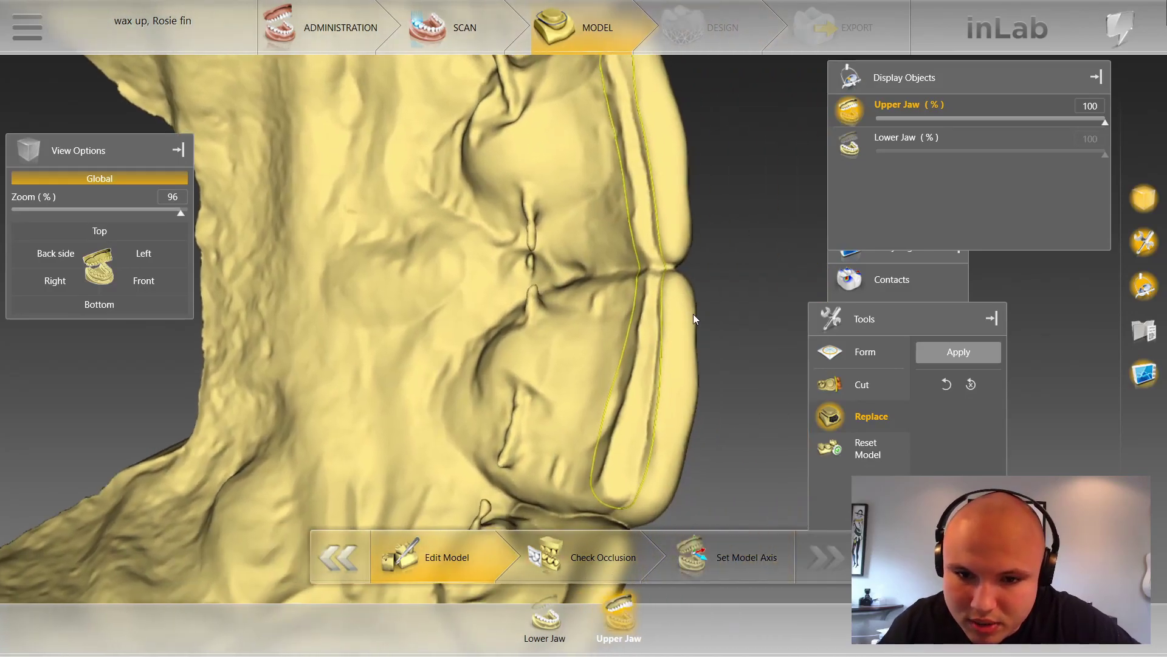
scroll(666, 268, down, 1)
scroll(652, 288, up, 1)
right_drag(644, 490, 673, 385)
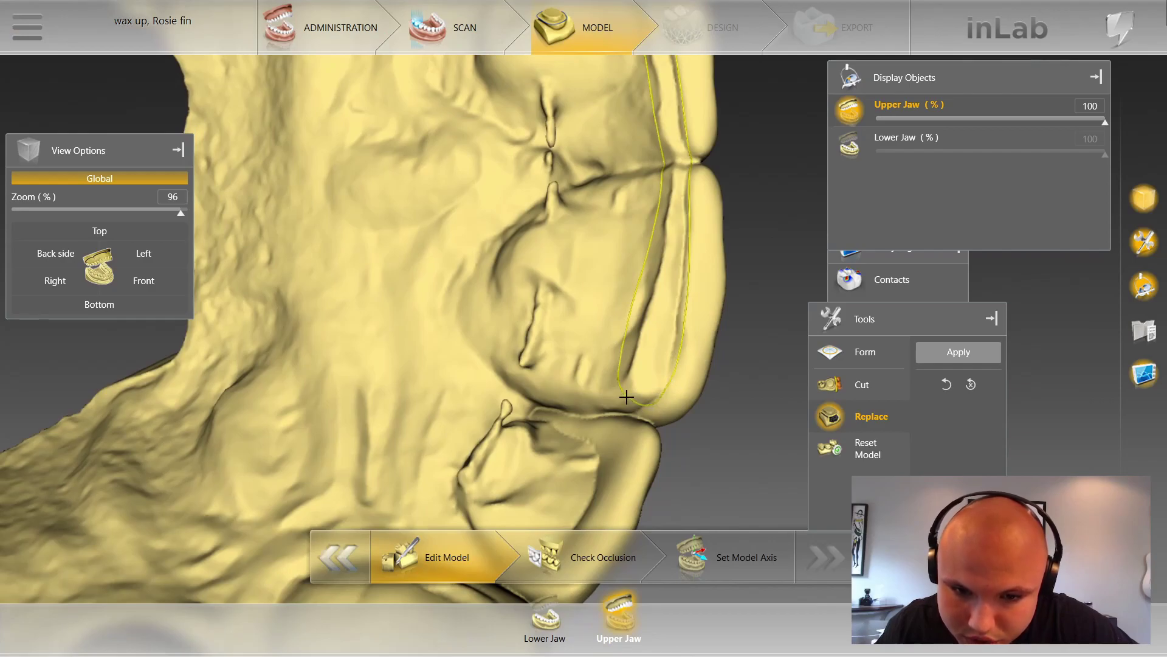
click(934, 350)
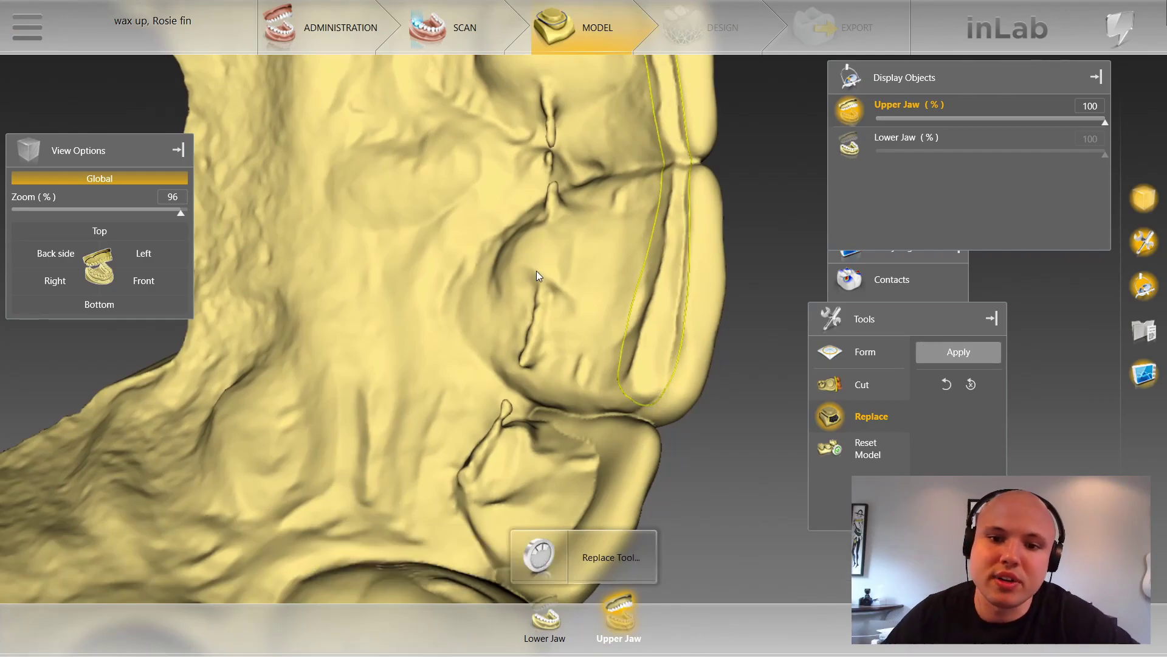
scroll(518, 249, down, 2)
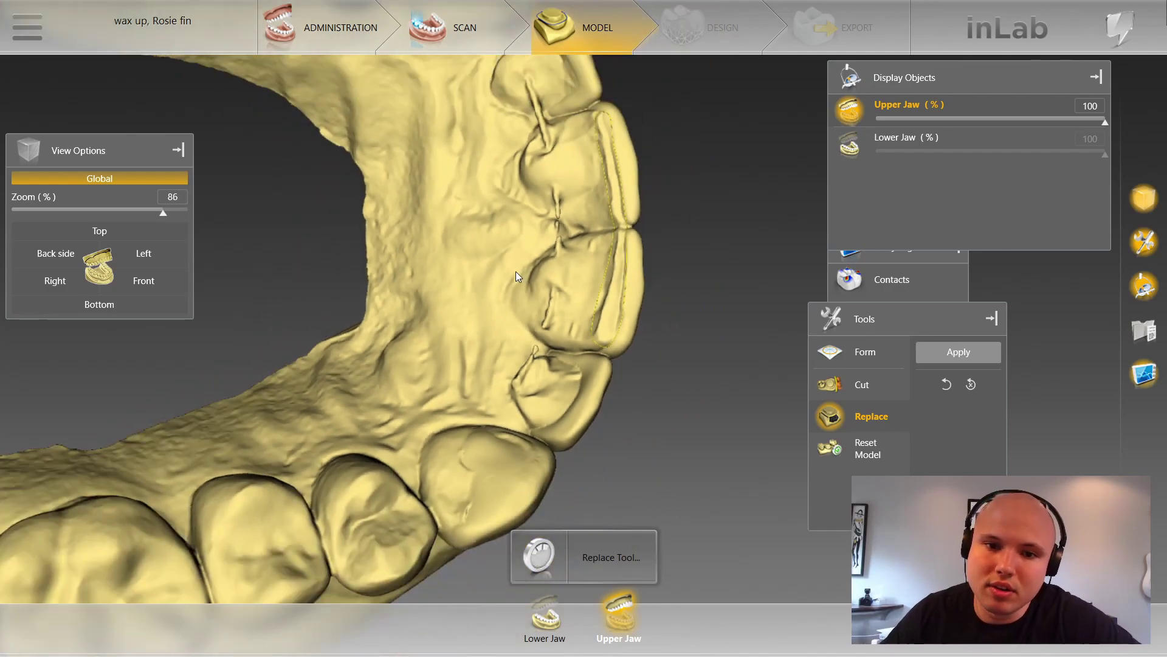
click(740, 353)
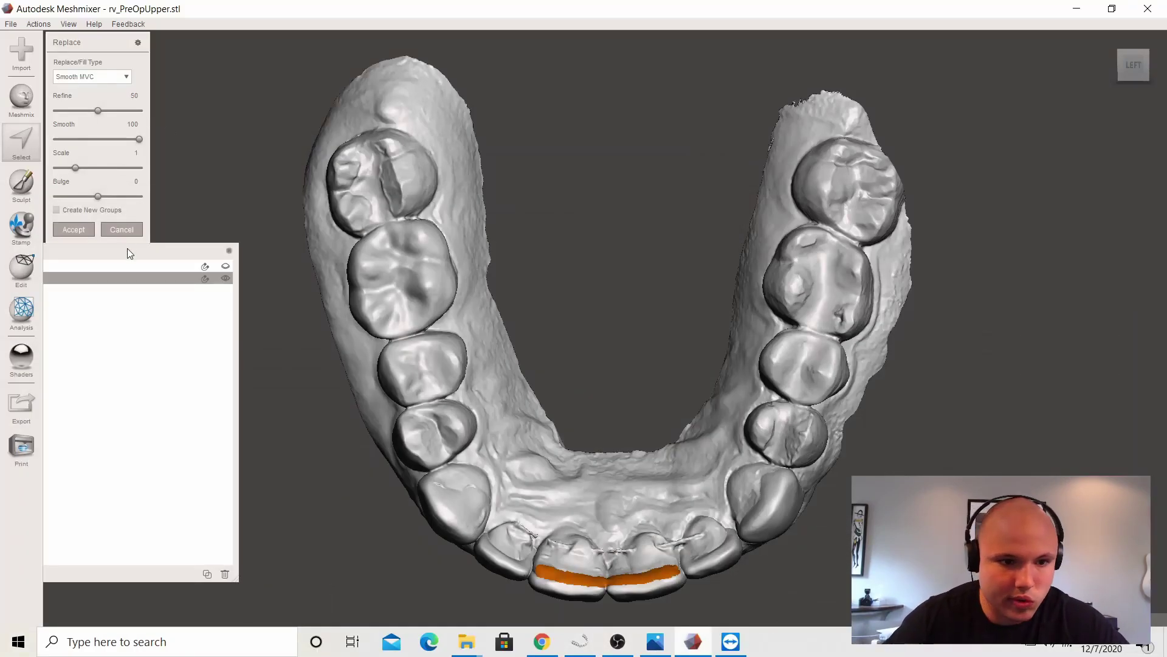
Step: Accept the incisal fill and export it as rvu.stl, overwriting the existing file
click(73, 233)
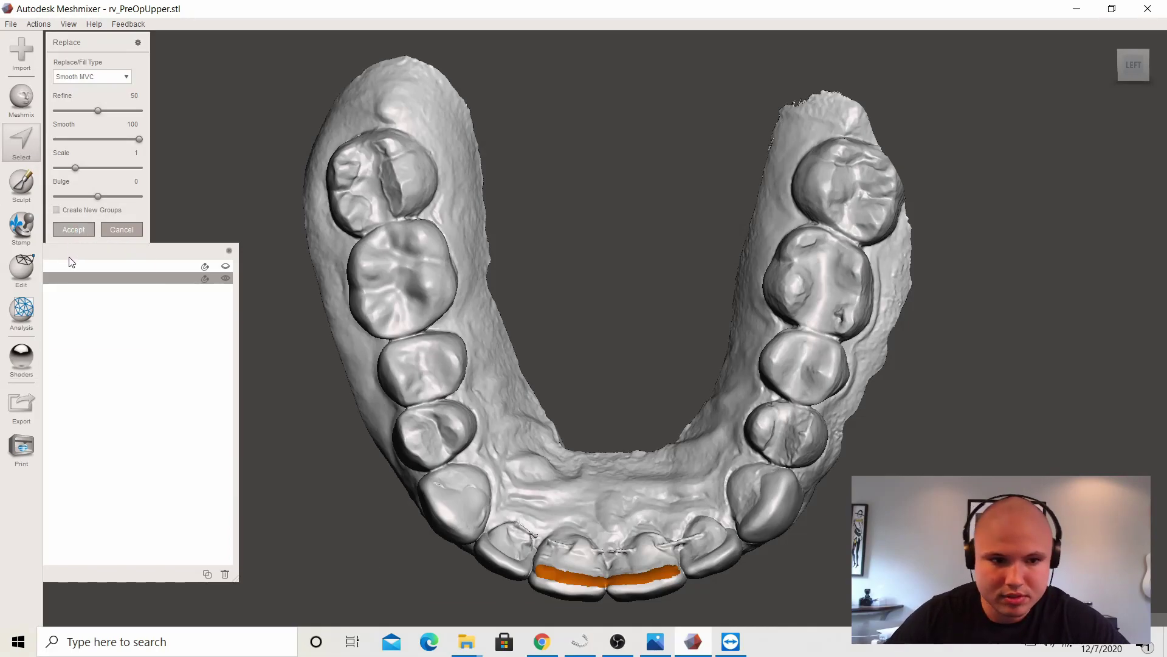
click(22, 404)
text(rvu.stl)
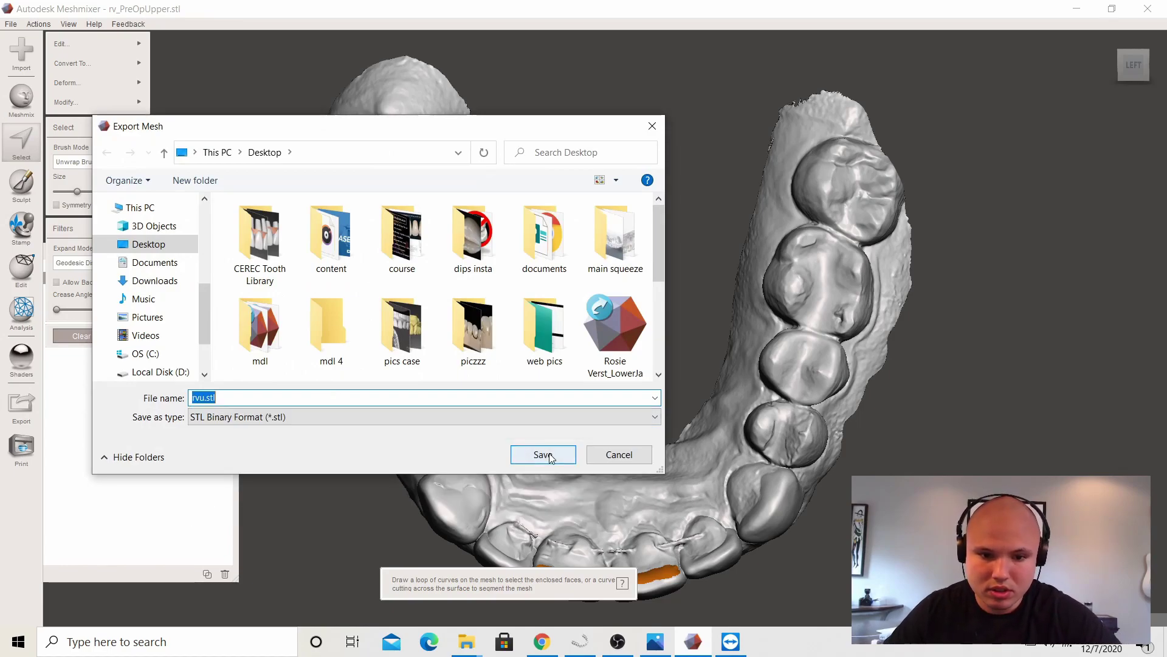
click(538, 452)
click(619, 322)
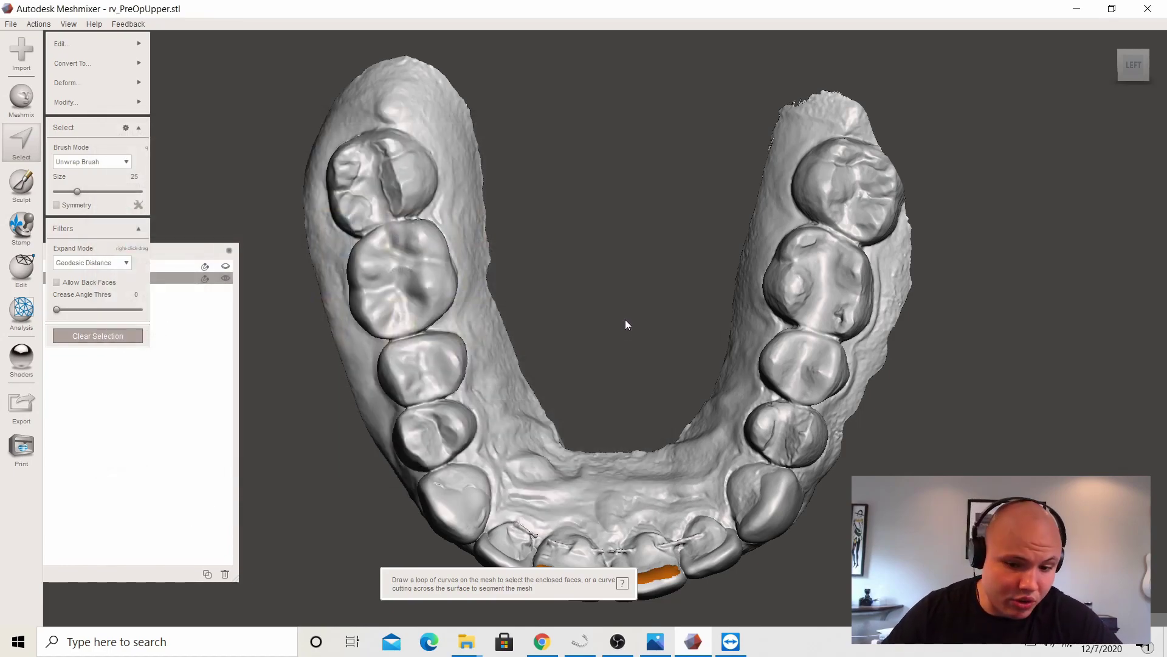
click(580, 642)
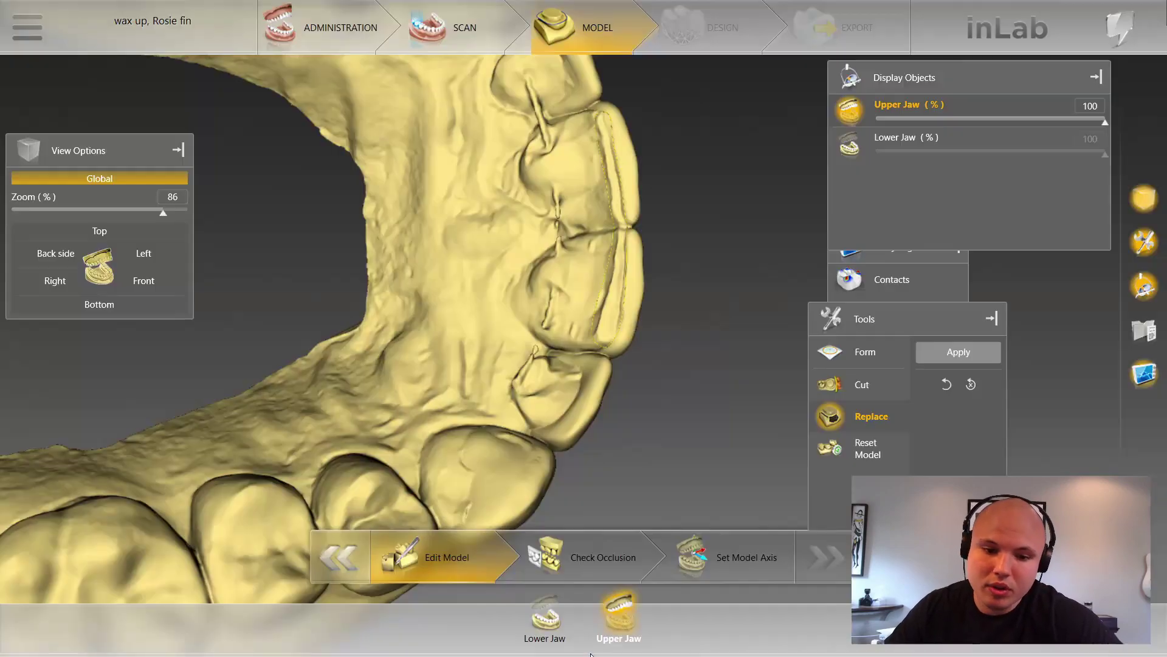
click(458, 31)
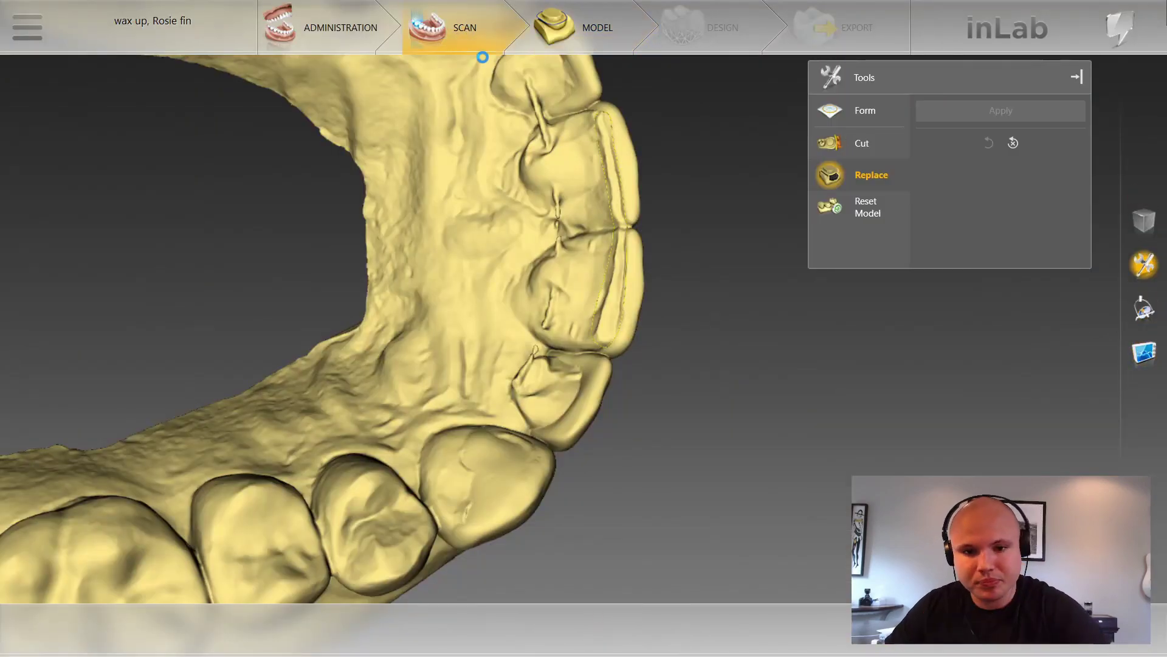
Step: Load rvu as the upper jaw, answering No to the base and orientation prompts
click(477, 27)
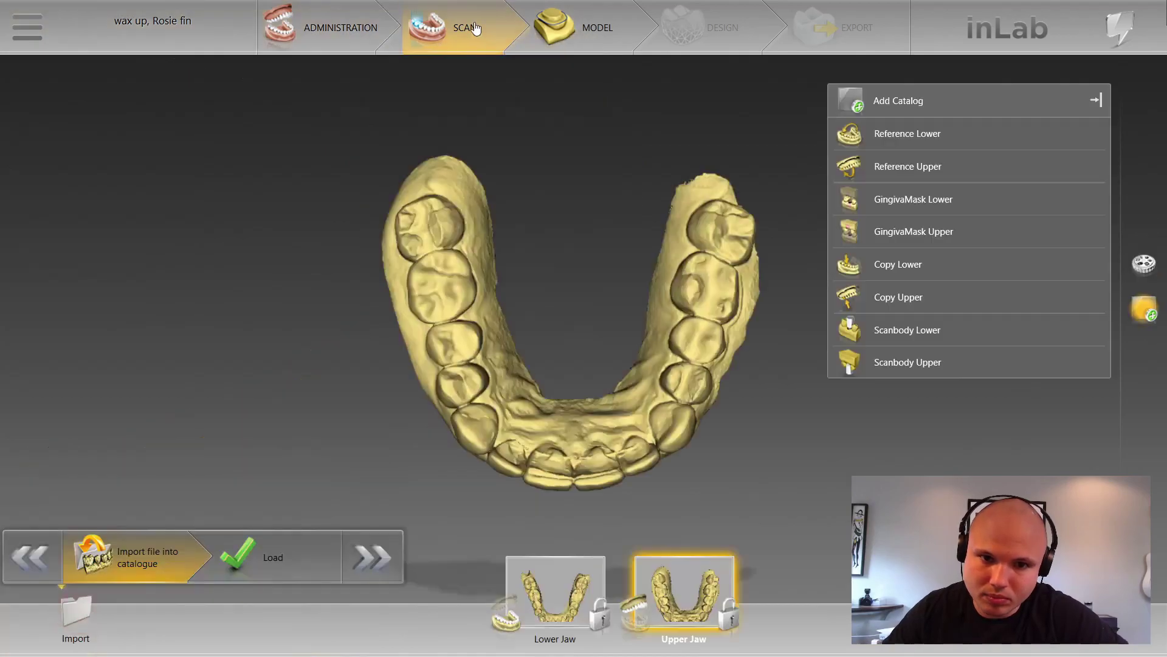
click(278, 555)
scroll(589, 448, down, 5)
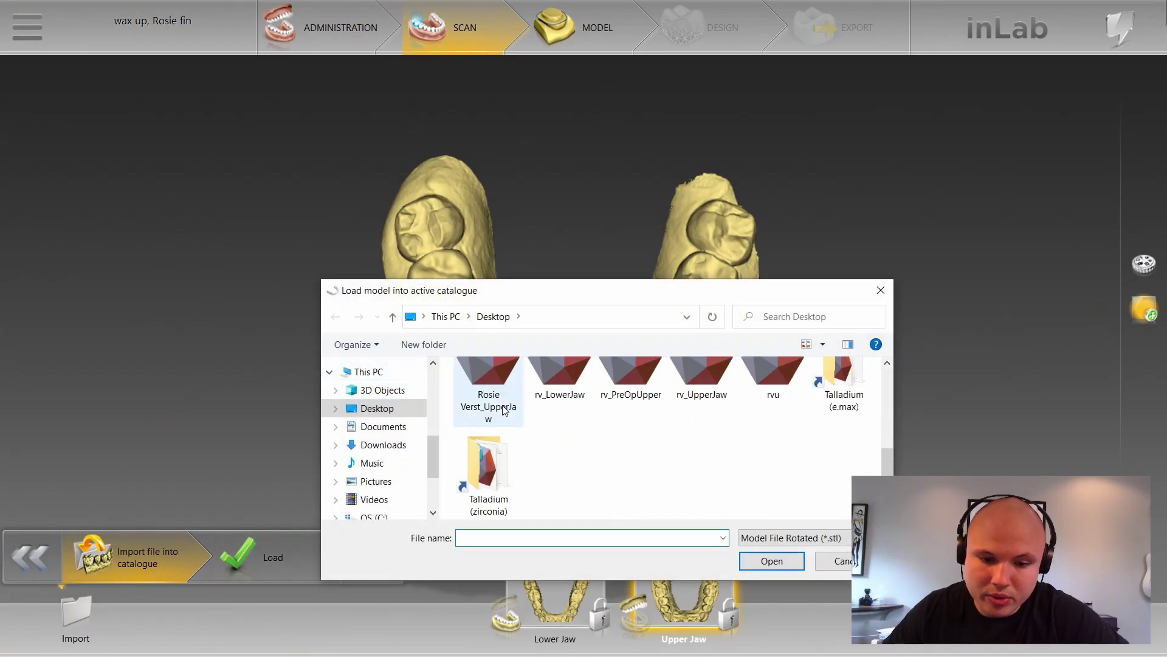
click(773, 378)
click(771, 560)
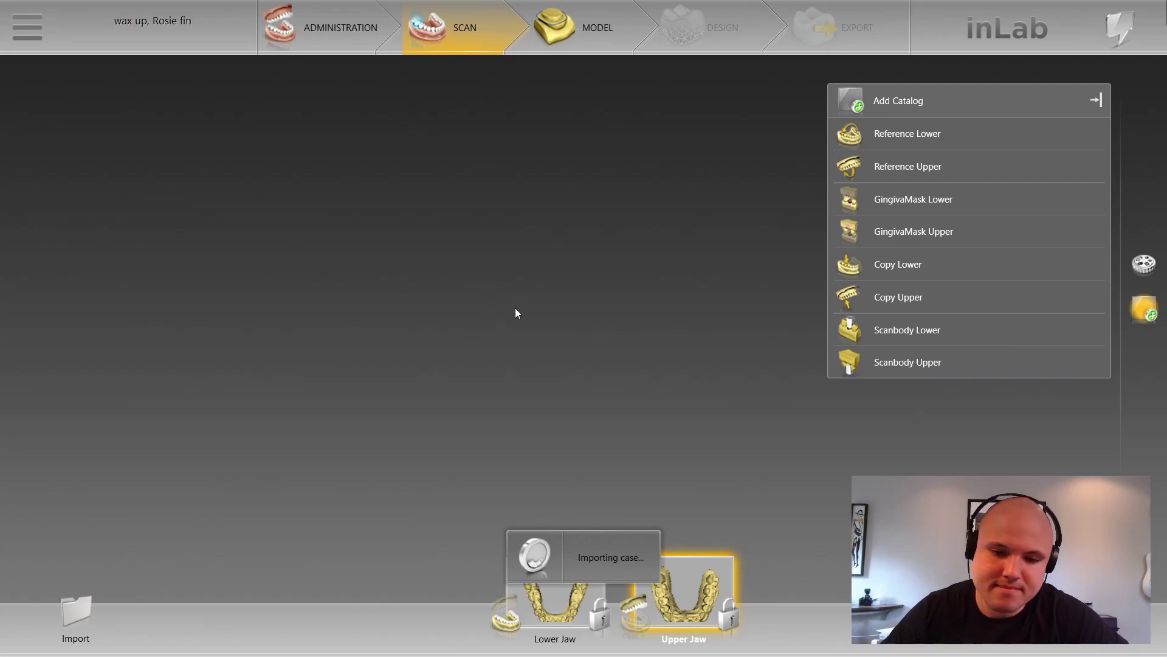
click(739, 354)
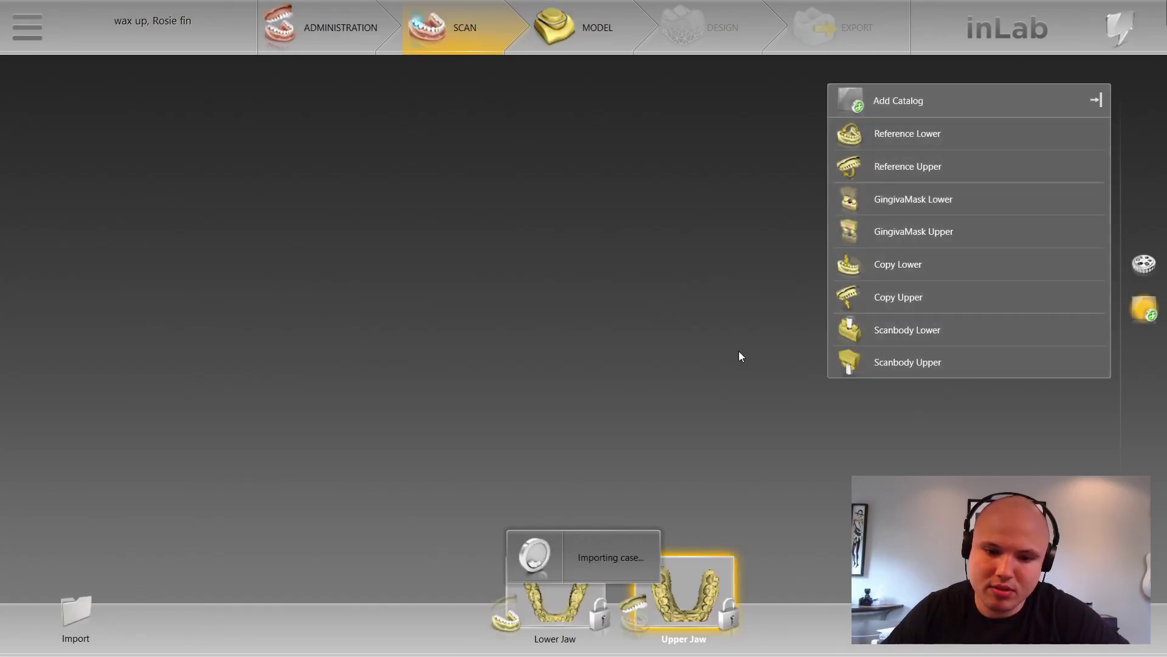
click(735, 358)
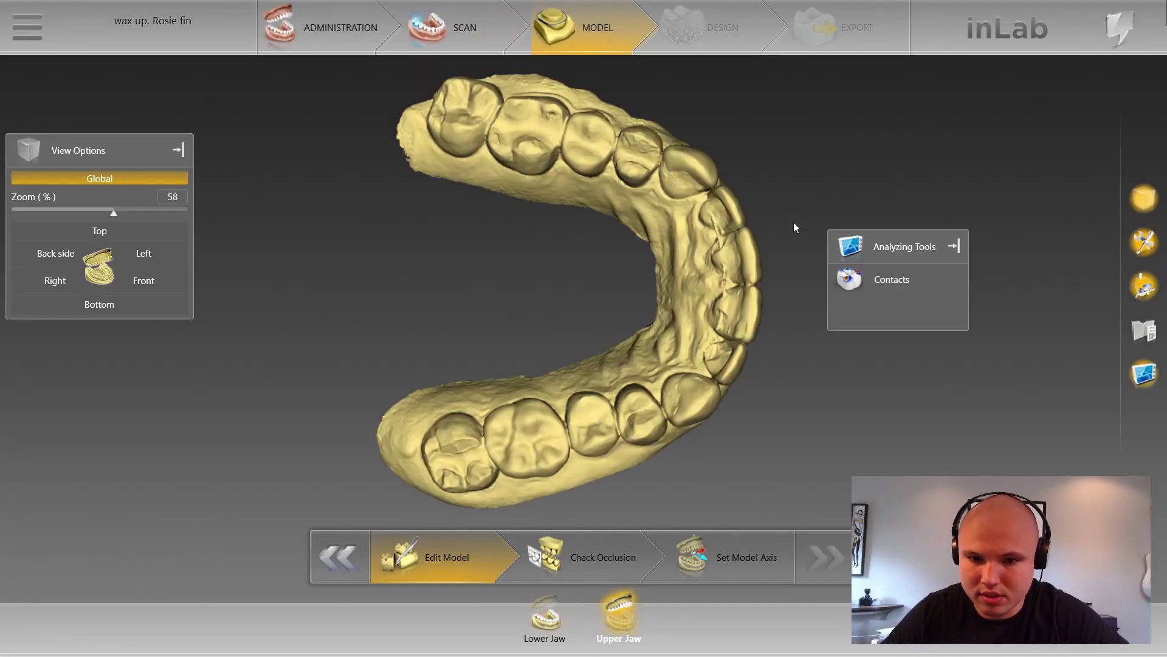
Step: Rotate and reposition the upper jaw into a side view of the front teeth
drag(536, 332, 611, 274)
right_drag(612, 275, 335, 404)
drag(336, 404, 318, 389)
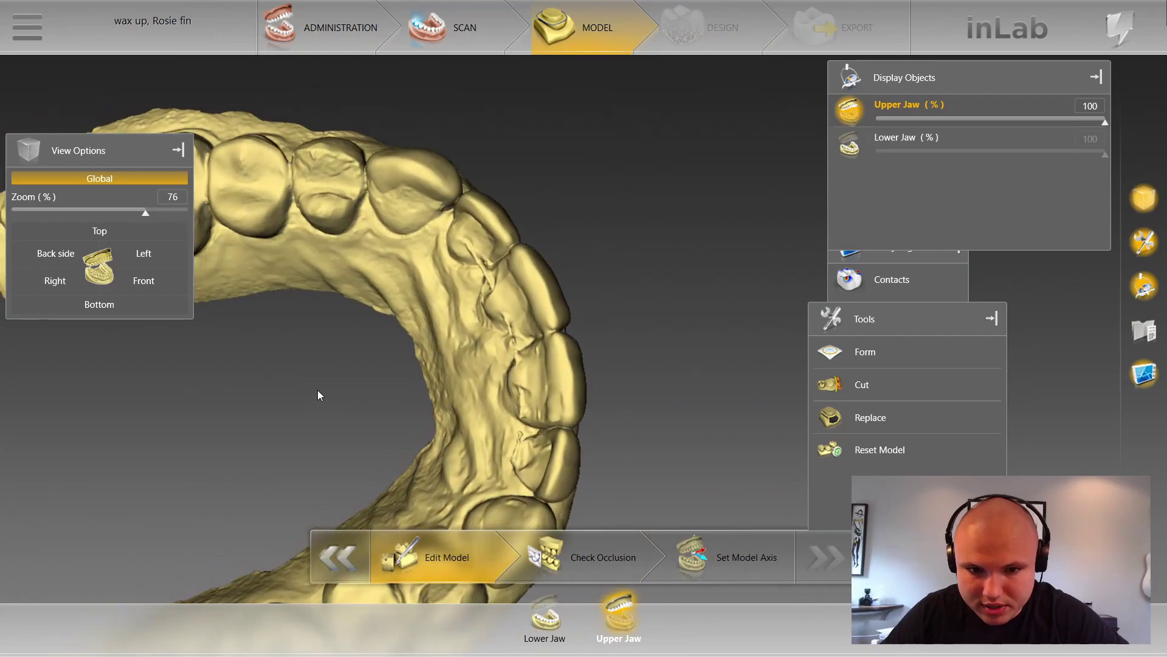
scroll(425, 444, up, 3)
drag(450, 268, 381, 342)
right_drag(381, 341, 637, 200)
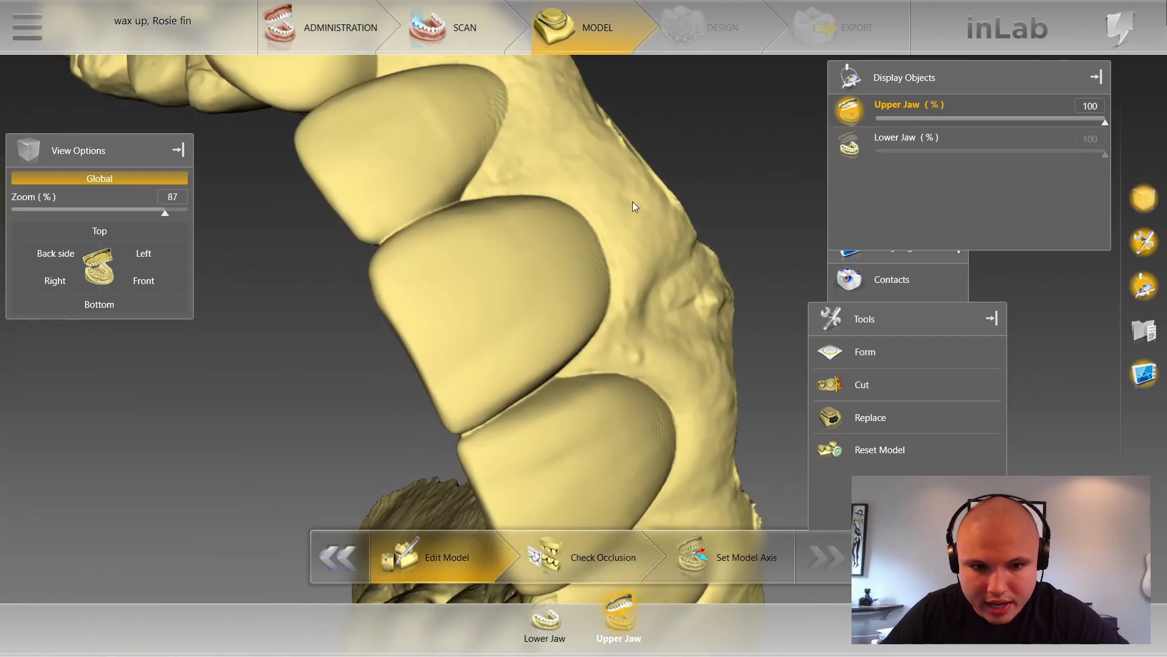
drag(638, 205, 576, 219)
Step: Choose Cut and draw a cut line across the palate to remove it
right_click(576, 218)
click(625, 245)
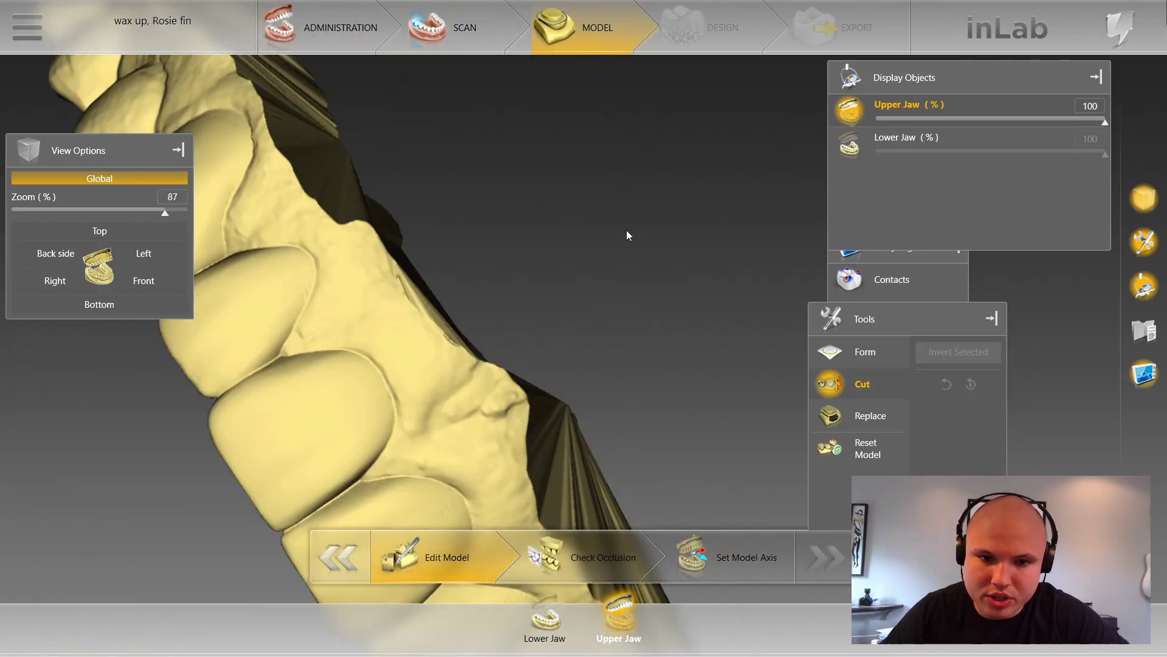
click(574, 277)
right_drag(540, 316, 551, 236)
scroll(532, 275, down, 4)
drag(531, 276, 473, 201)
click(683, 181)
scroll(633, 216, up, 2)
click(612, 212)
click(559, 215)
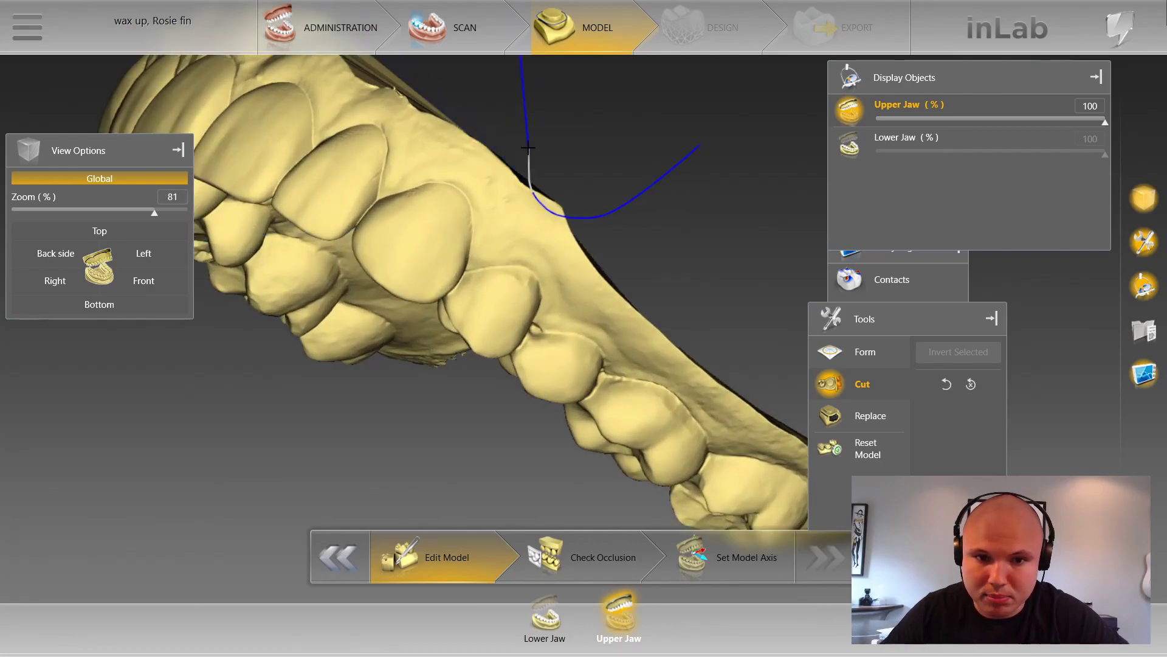
Step: Orbit the jaw to inspect the cut base and teeth from the side
scroll(615, 206, down, 3)
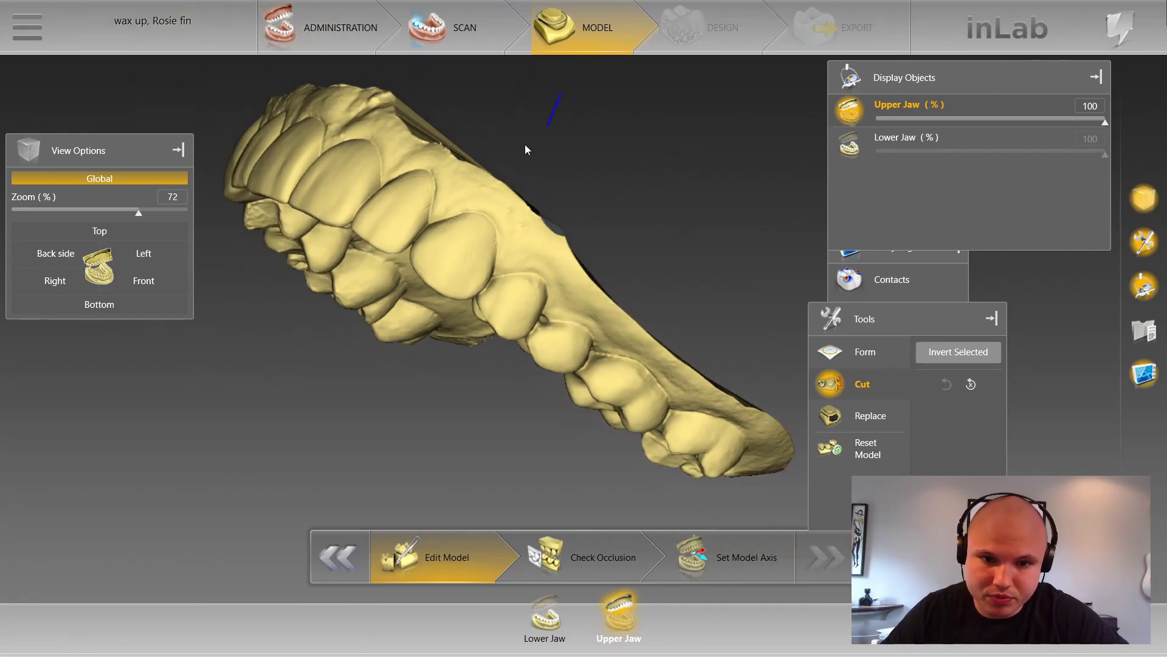
drag(534, 146, 446, 348)
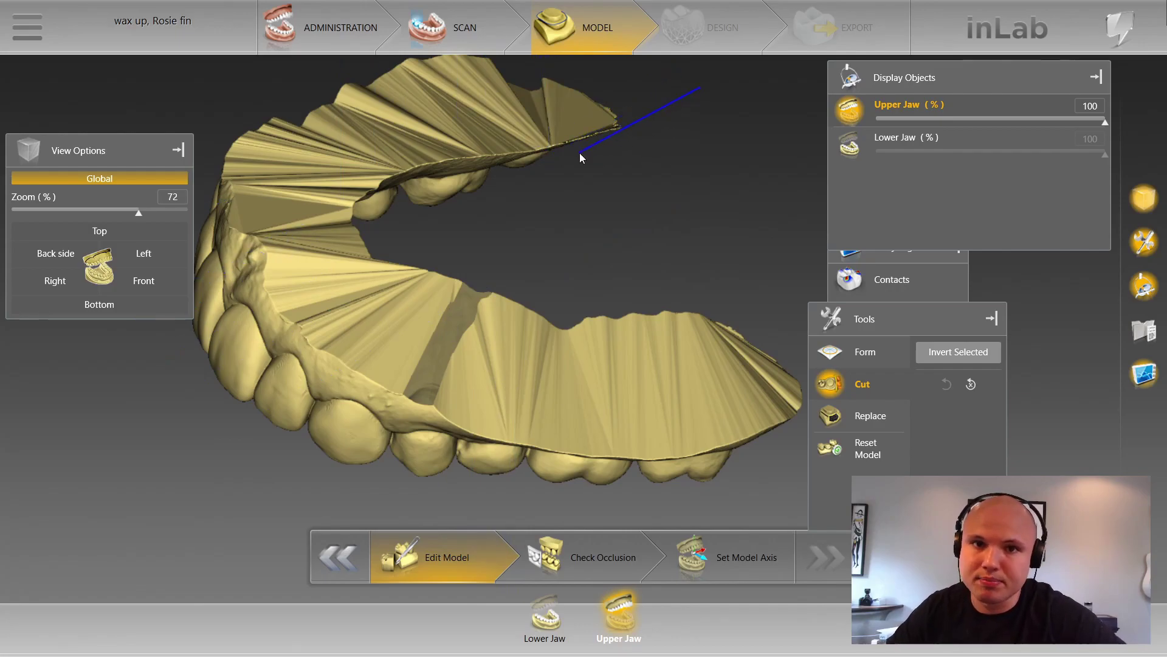
drag(585, 180, 506, 358)
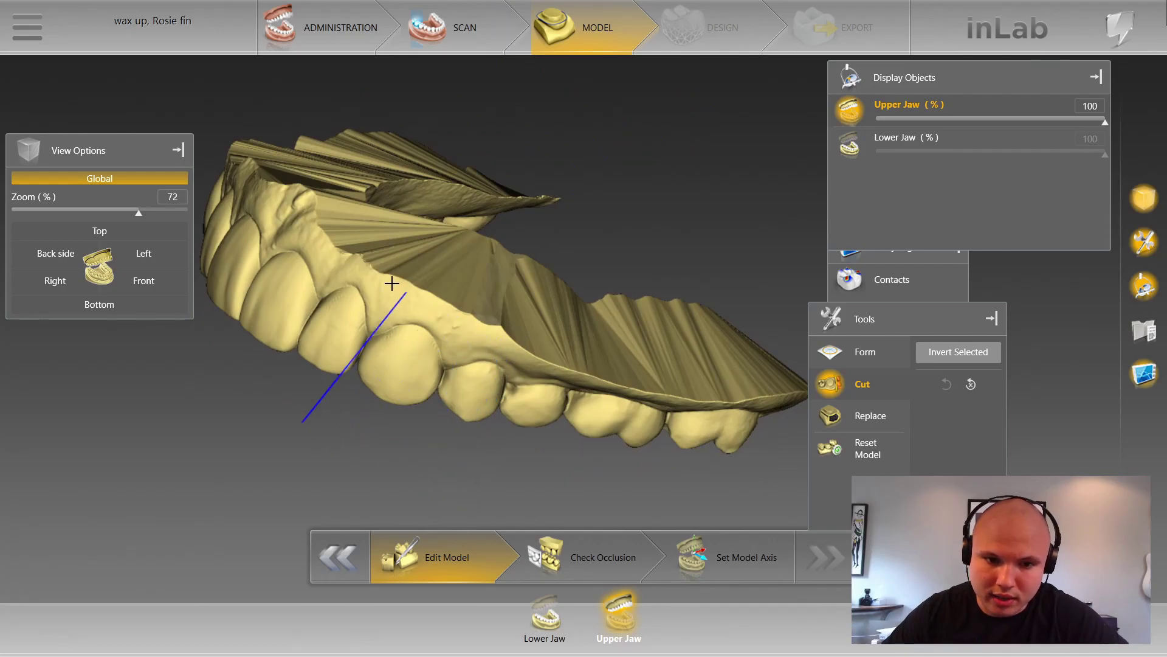
middle_drag(402, 219, 472, 231)
drag(571, 280, 477, 298)
scroll(478, 299, up, 3)
Step: Switch the jaw's model editing tool to Smooth
right_click(412, 281)
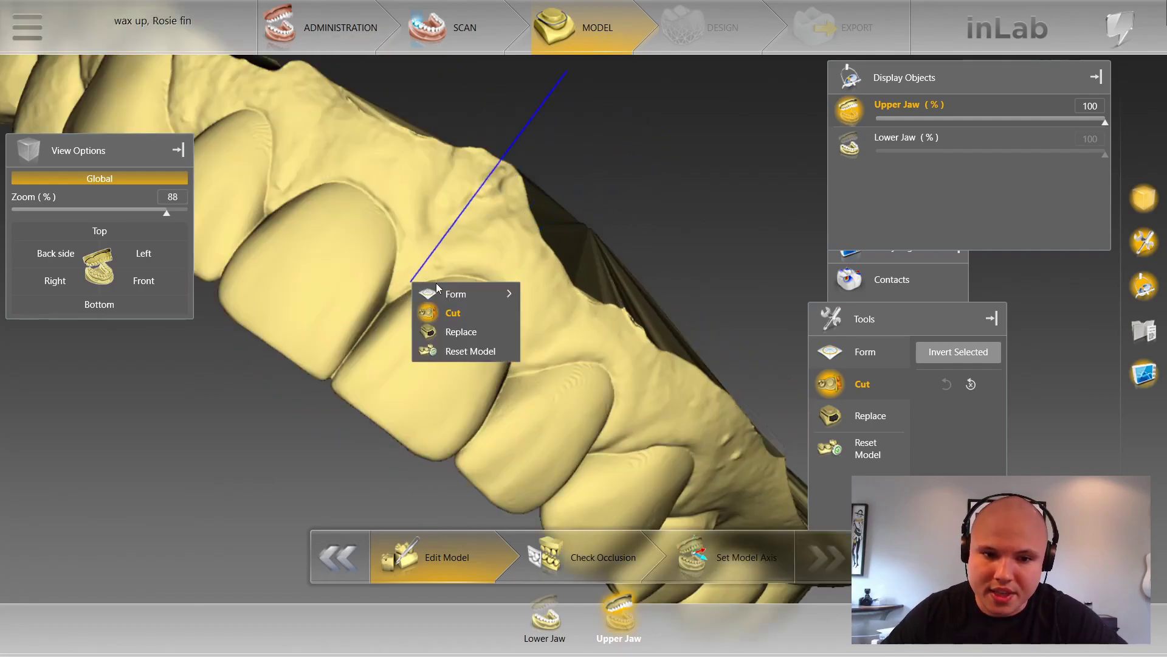
mouse_move(498, 301)
click(576, 314)
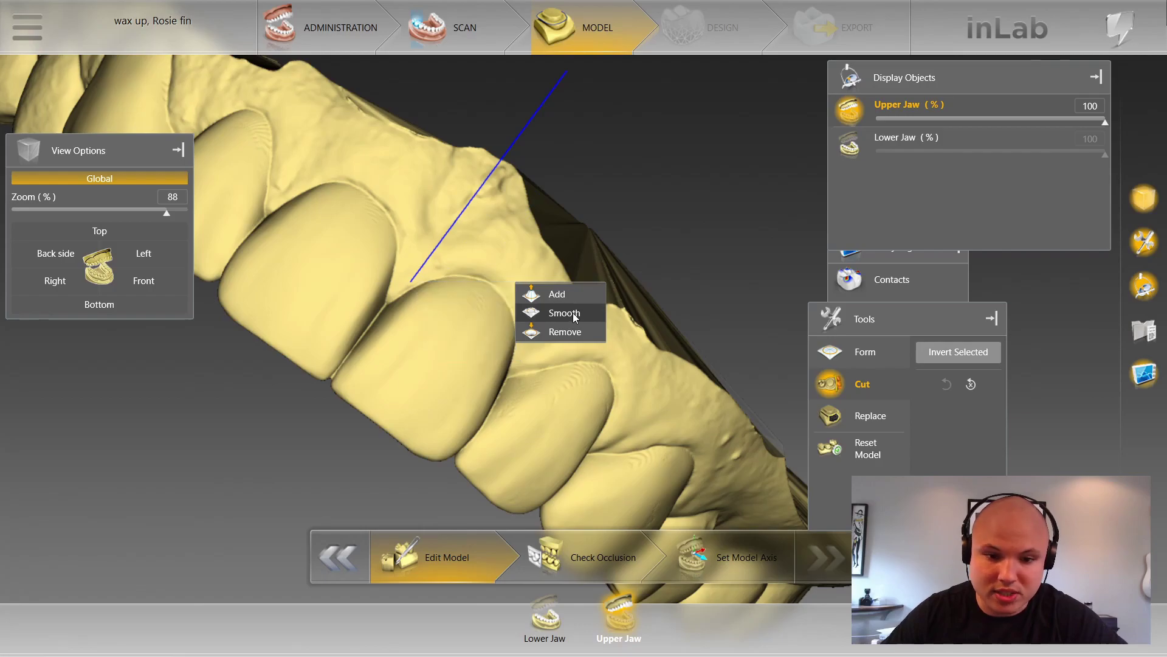
drag(586, 204, 626, 227)
scroll(650, 217, down, 1)
scroll(339, 456, up, 3)
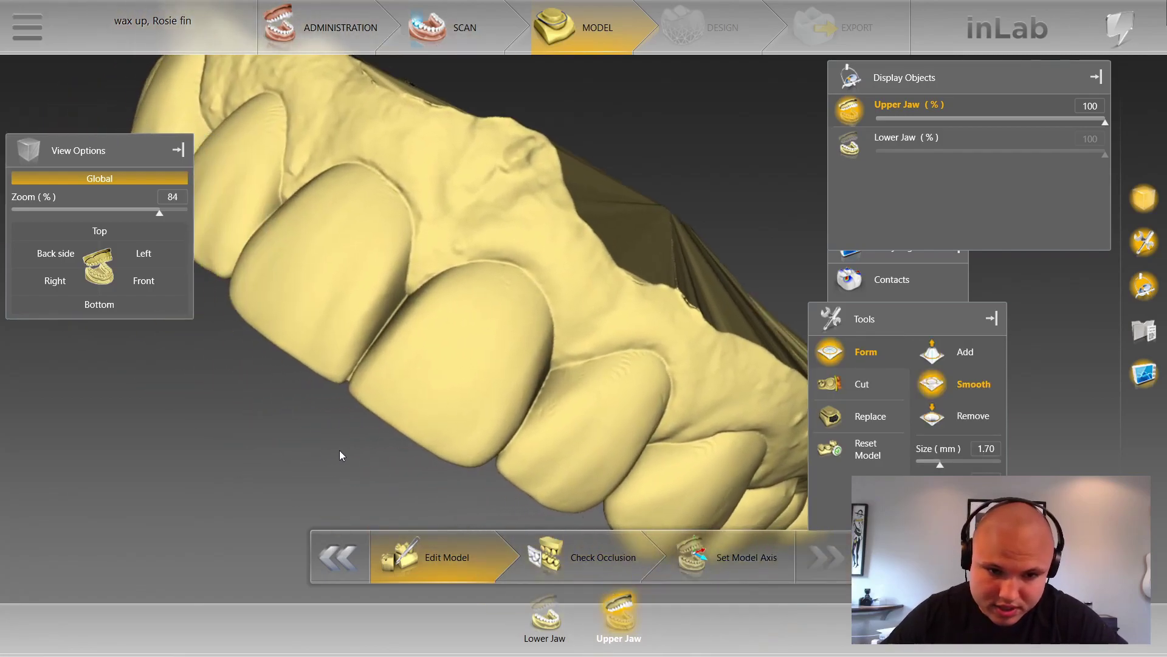
Step: Smooth the rough notches along the large front tooth's gum margin
middle_drag(394, 420, 410, 406)
ctrl+scroll(417, 319, down, 5)
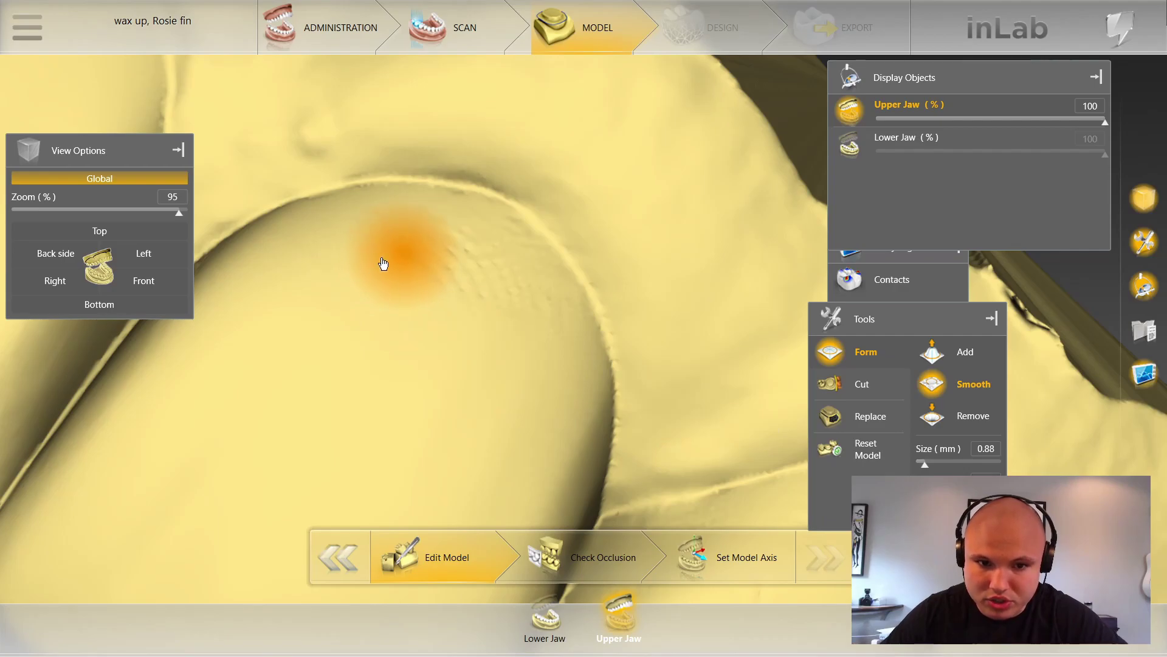
scroll(420, 313, down, 2)
drag(177, 479, 147, 462)
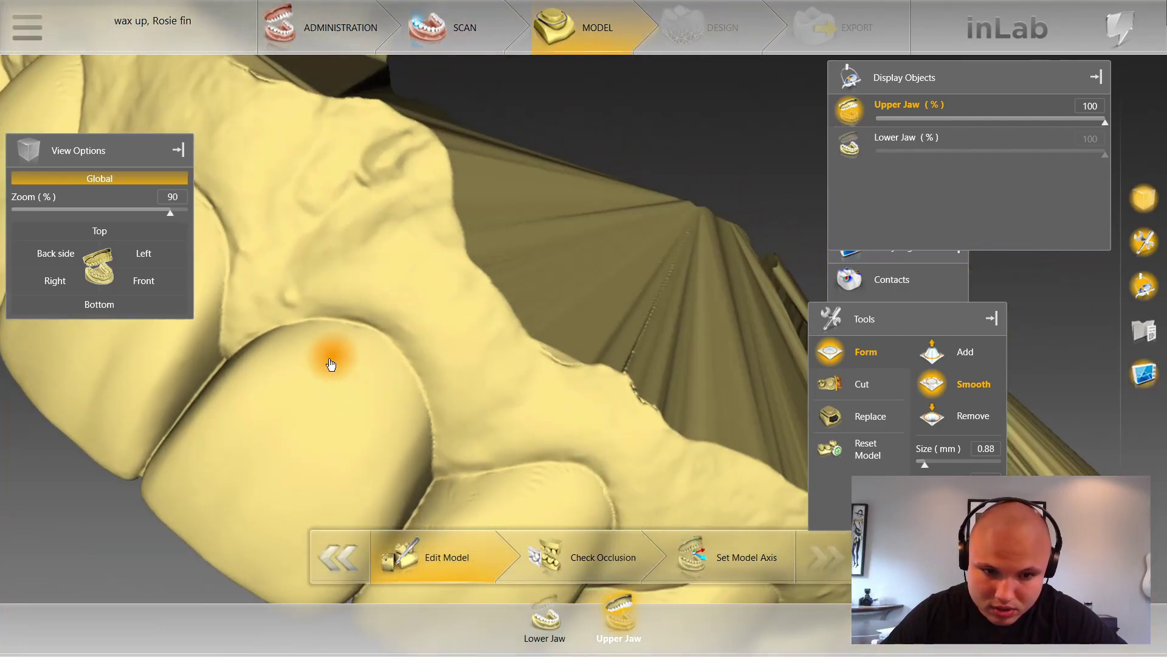
scroll(213, 514, down, 2)
drag(248, 508, 304, 466)
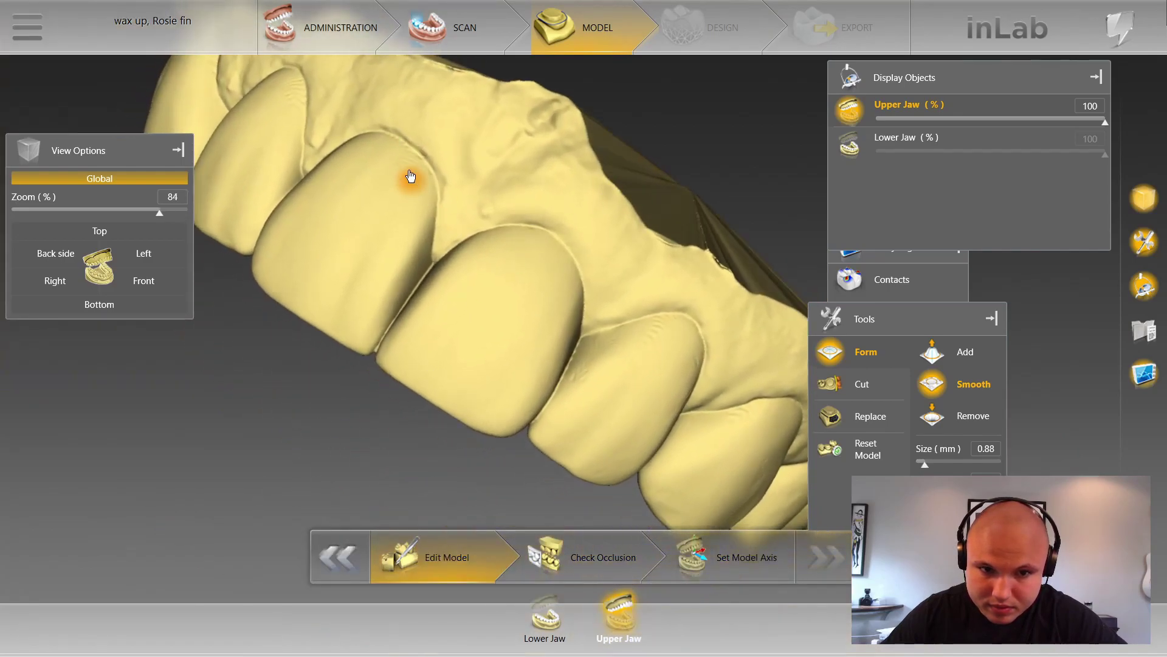
scroll(278, 339, down, 6)
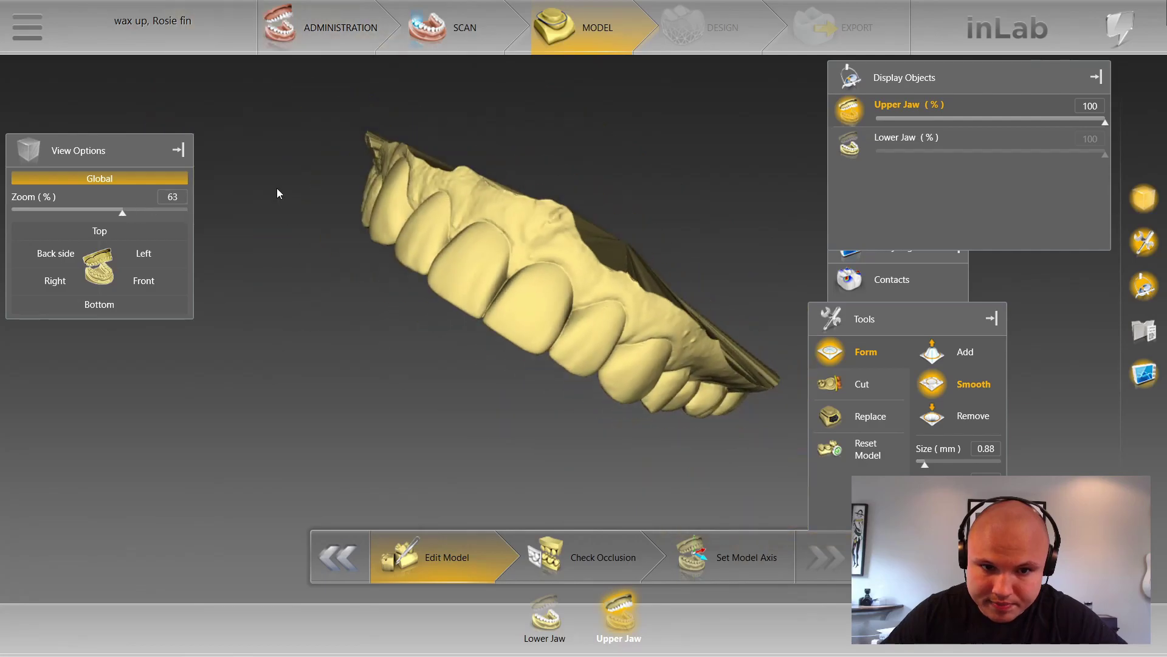
right_drag(331, 255, 355, 334)
scroll(388, 422, up, 8)
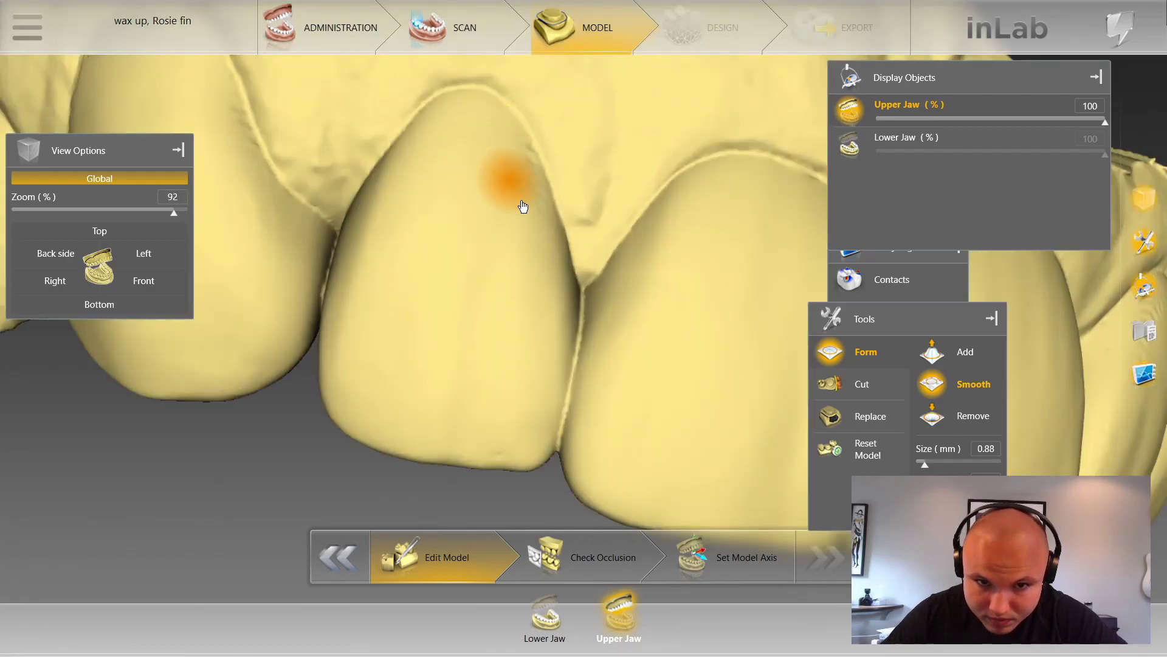
scroll(399, 213, down, 1)
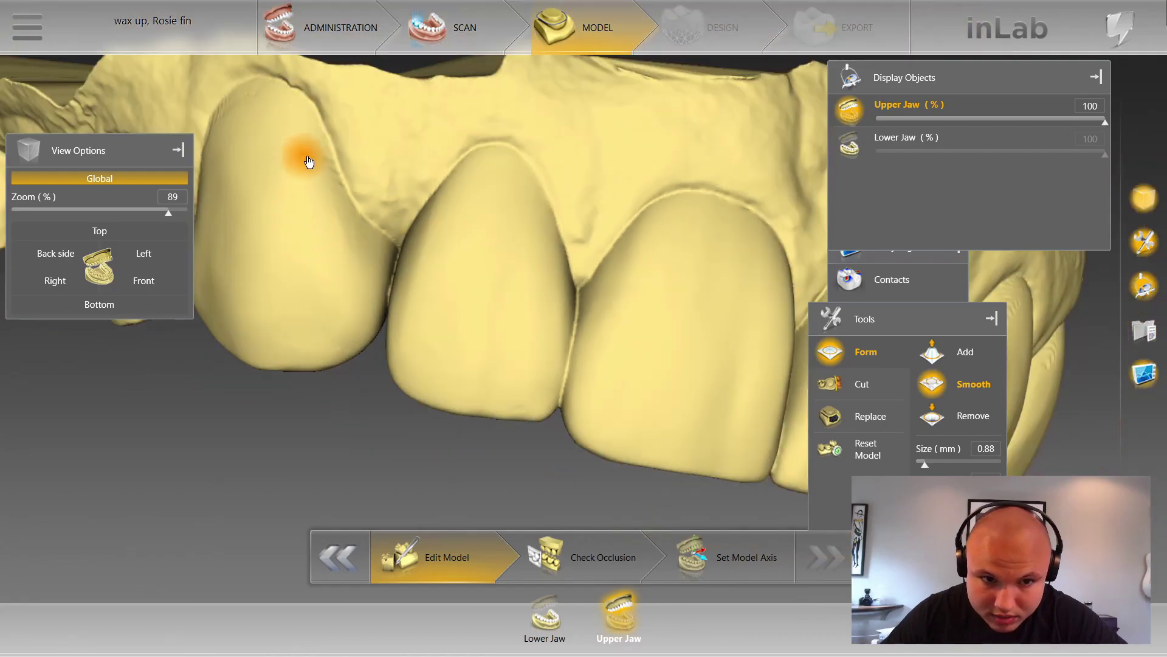
scroll(295, 182, down, 2)
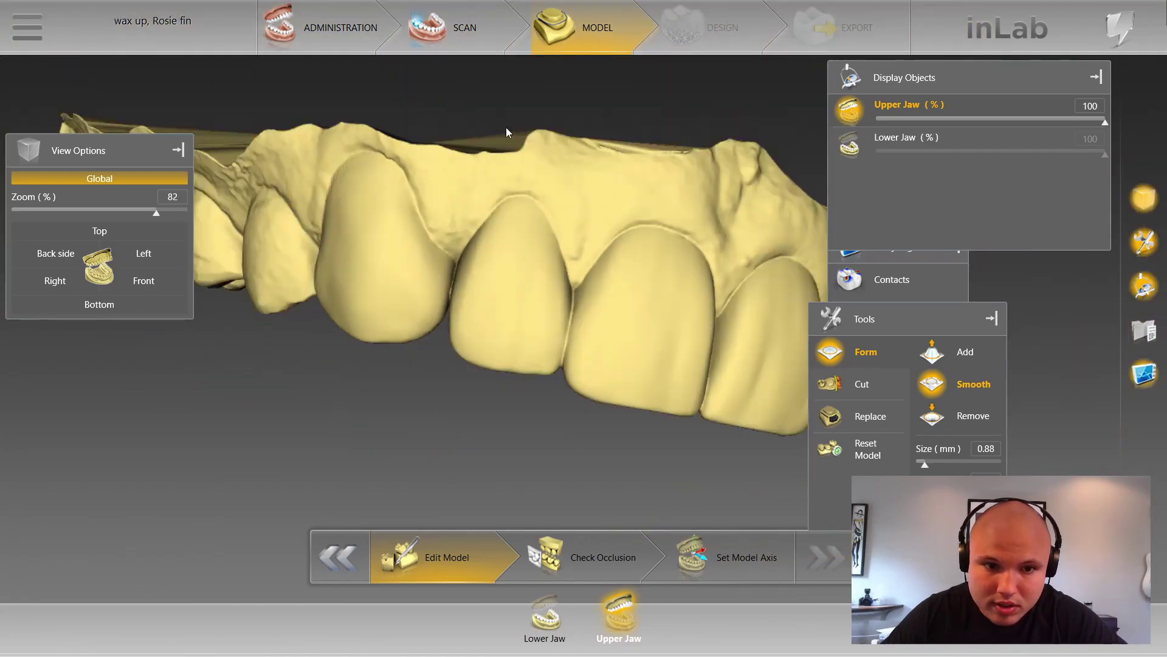
middle_drag(500, 131, 555, 135)
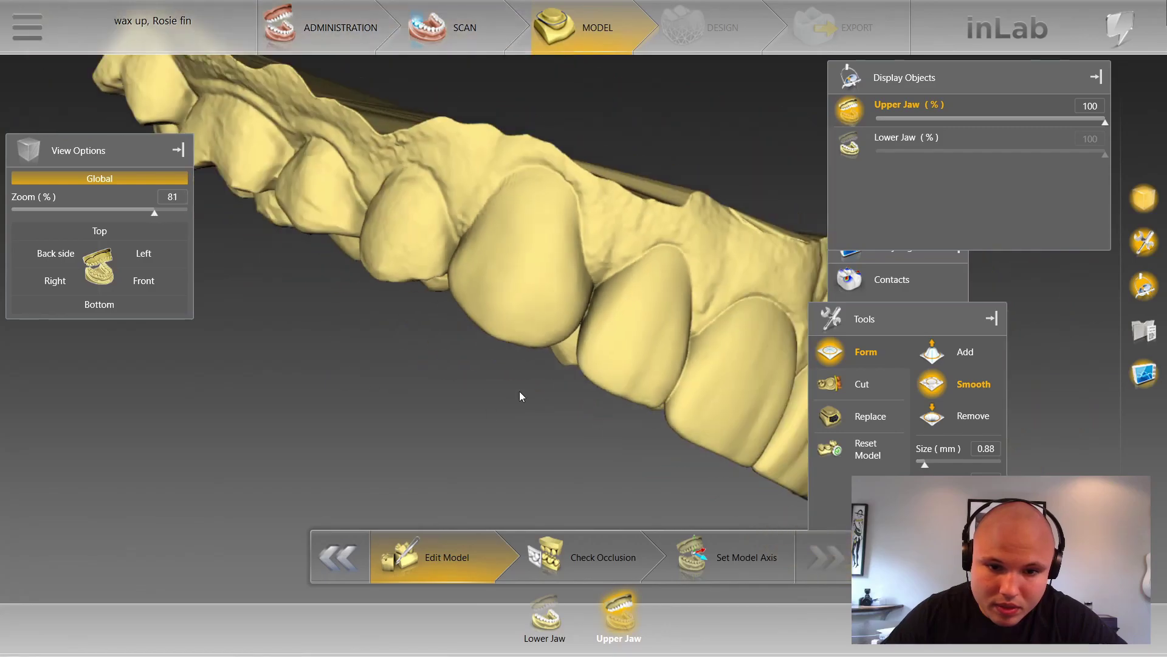
drag(519, 392, 622, 395)
scroll(612, 364, up, 3)
mouse_move(585, 299)
mouse_down()
mouse_move(706, 164)
mouse_move(760, 161)
mouse_move(788, 194)
mouse_up()
Step: Smooth the rough texture on the front tooth's left edge
scroll(656, 370, down, 3)
drag(715, 163, 484, 88)
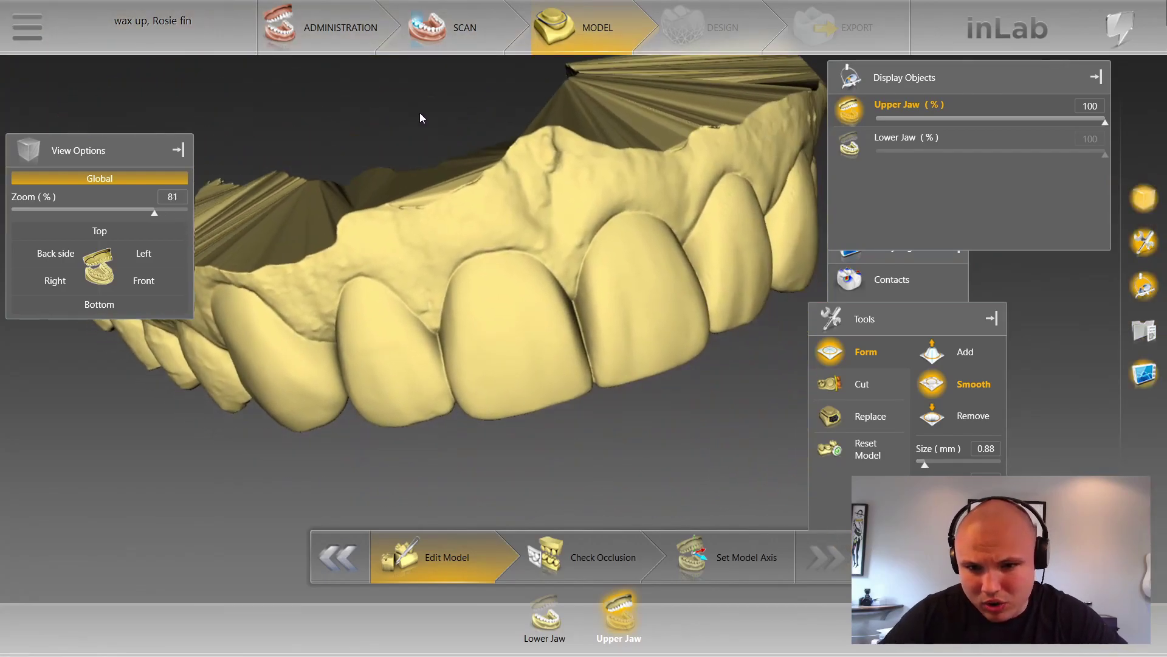
drag(422, 117, 443, 121)
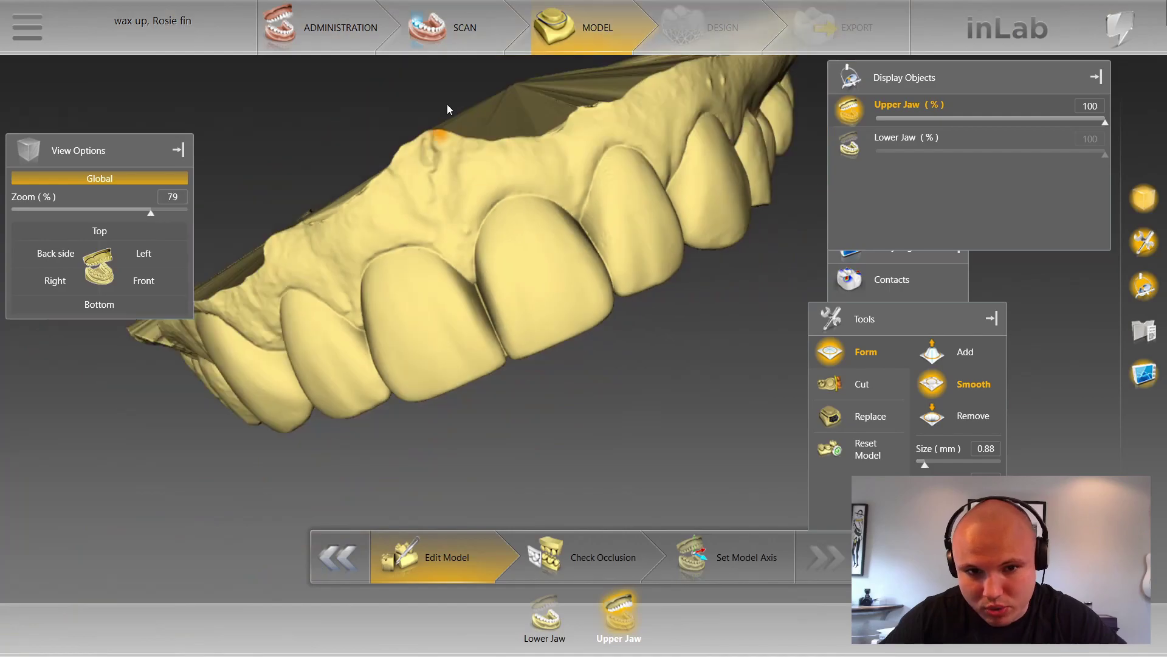
drag(432, 120, 404, 130)
scroll(610, 243, up, 2)
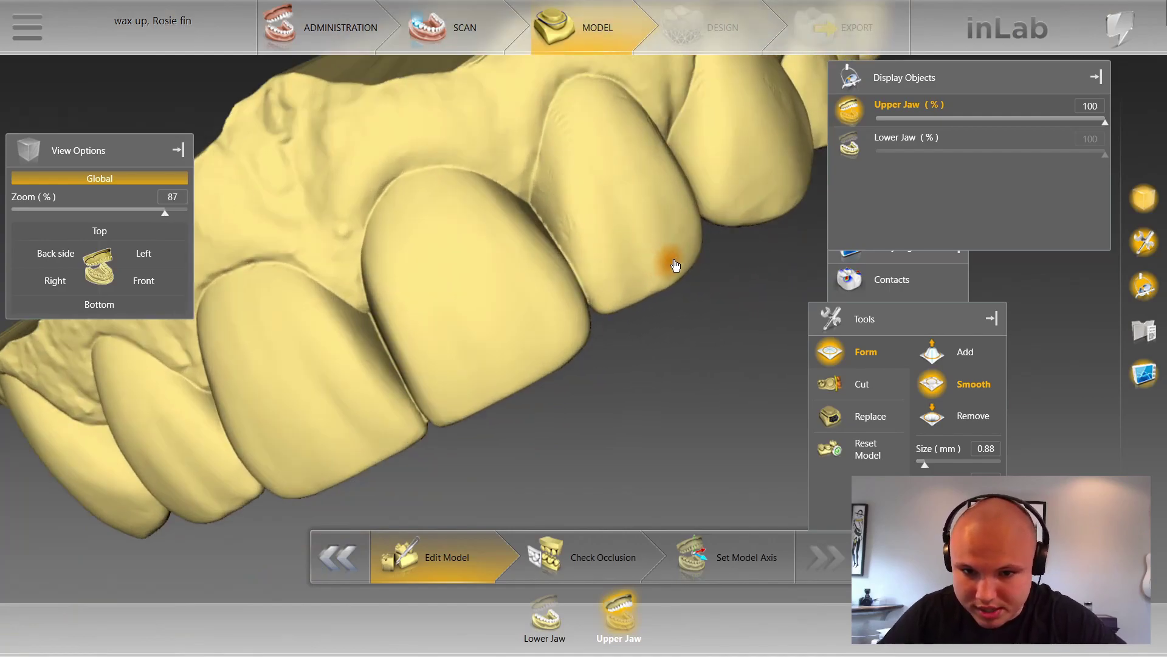
drag(664, 291, 659, 365)
scroll(534, 290, up, 2)
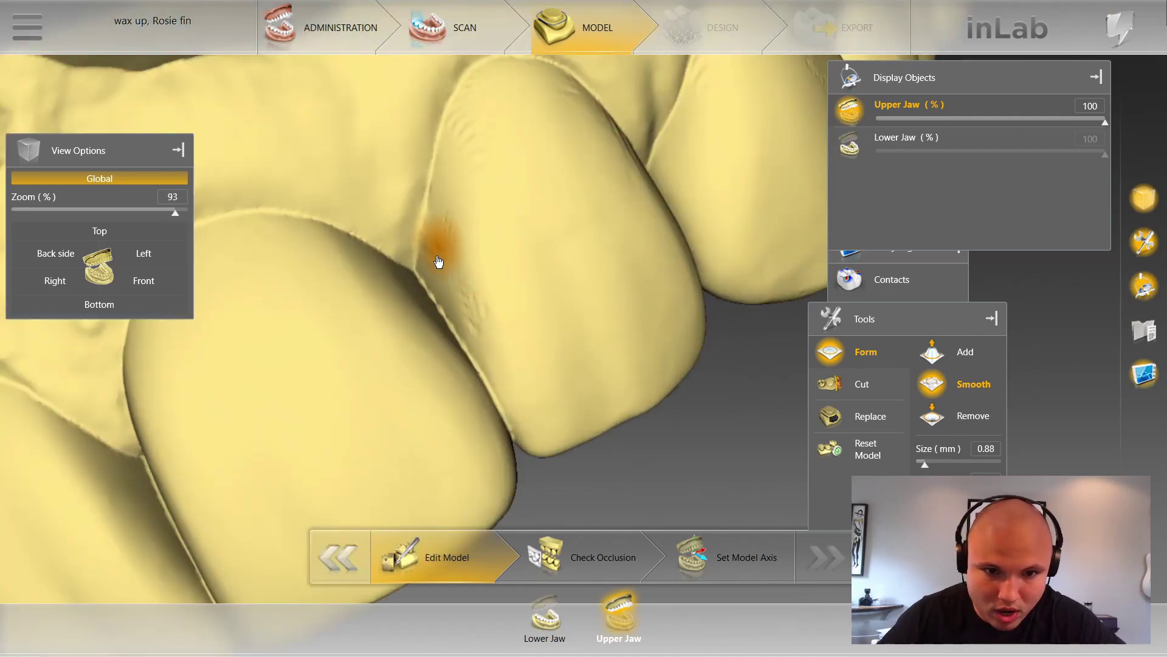
mouse_move(448, 244)
mouse_down()
mouse_move(446, 229)
mouse_move(472, 312)
mouse_move(465, 209)
mouse_move(479, 197)
mouse_move(478, 130)
mouse_move(507, 94)
mouse_move(539, 268)
mouse_up()
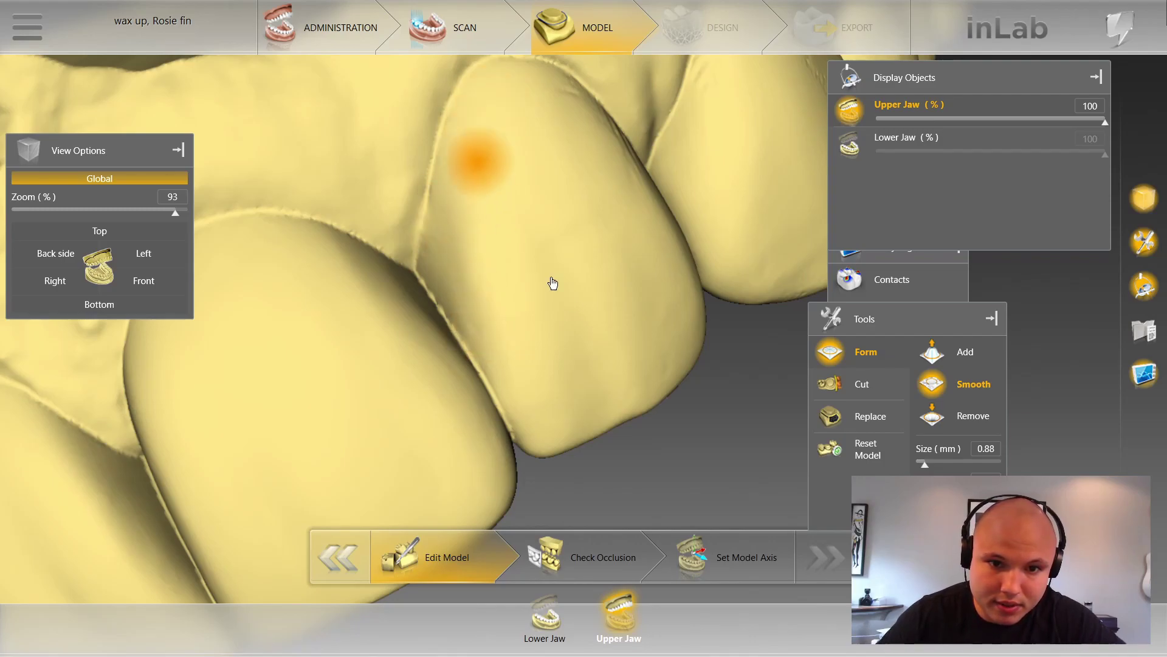
Step: Smooth the small ridges on the tooth edge and along the canine's margin
scroll(566, 312, down, 2)
scroll(565, 312, down, 3)
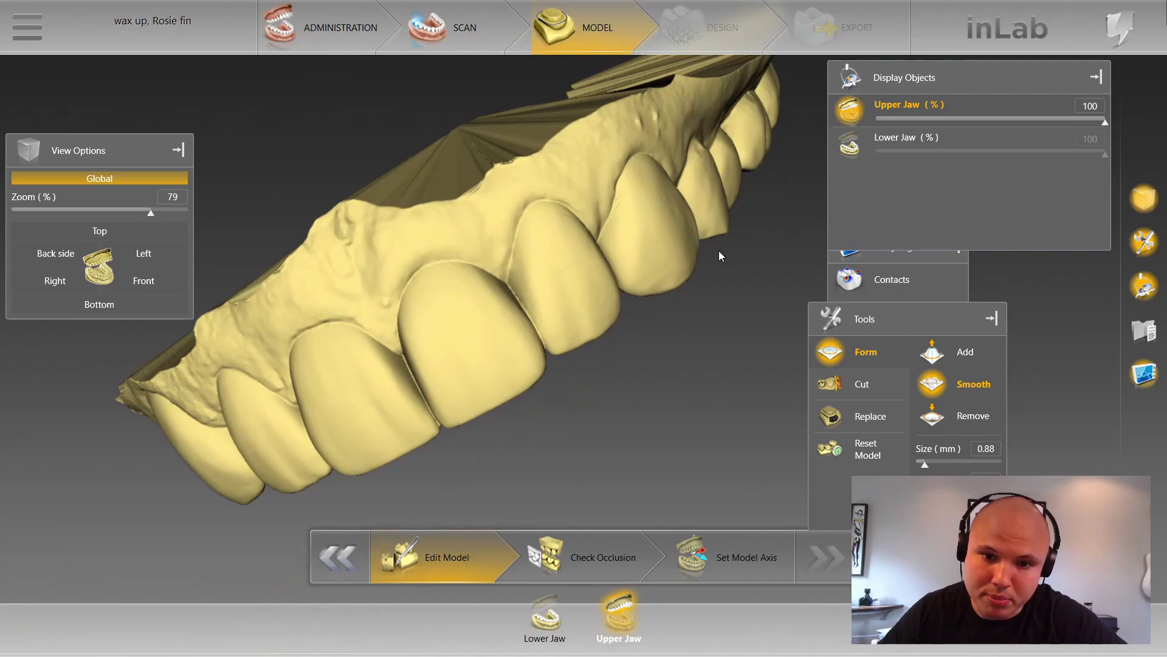
right_drag(721, 250, 611, 207)
scroll(365, 268, up, 3)
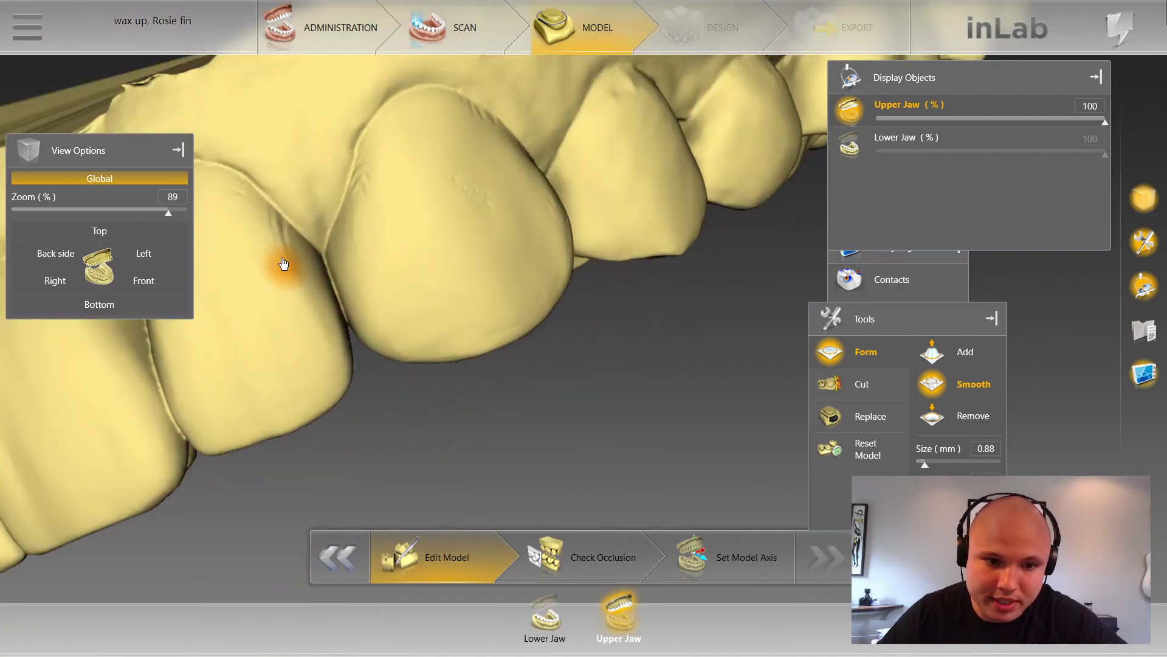
mouse_move(253, 215)
mouse_down()
mouse_move(287, 263)
mouse_move(236, 195)
mouse_up()
mouse_move(378, 213)
mouse_down()
mouse_move(370, 195)
mouse_move(362, 203)
mouse_move(396, 148)
mouse_move(444, 117)
mouse_move(480, 123)
mouse_move(459, 124)
mouse_move(486, 219)
mouse_move(551, 226)
mouse_move(556, 277)
mouse_move(526, 246)
mouse_up()
Step: Lower the smoothing brush Size to 0.40 mm and inspect the front teeth
middle_drag(526, 246, 497, 420)
mouse_move(490, 283)
right_down()
mouse_move(431, 167)
mouse_move(469, 304)
mouse_move(497, 267)
mouse_move(488, 295)
right_up()
scroll(489, 298, down, 5)
right_drag(588, 338, 651, 419)
Step: Launch inLab Model 19 from the main menu's Apps list
click(26, 28)
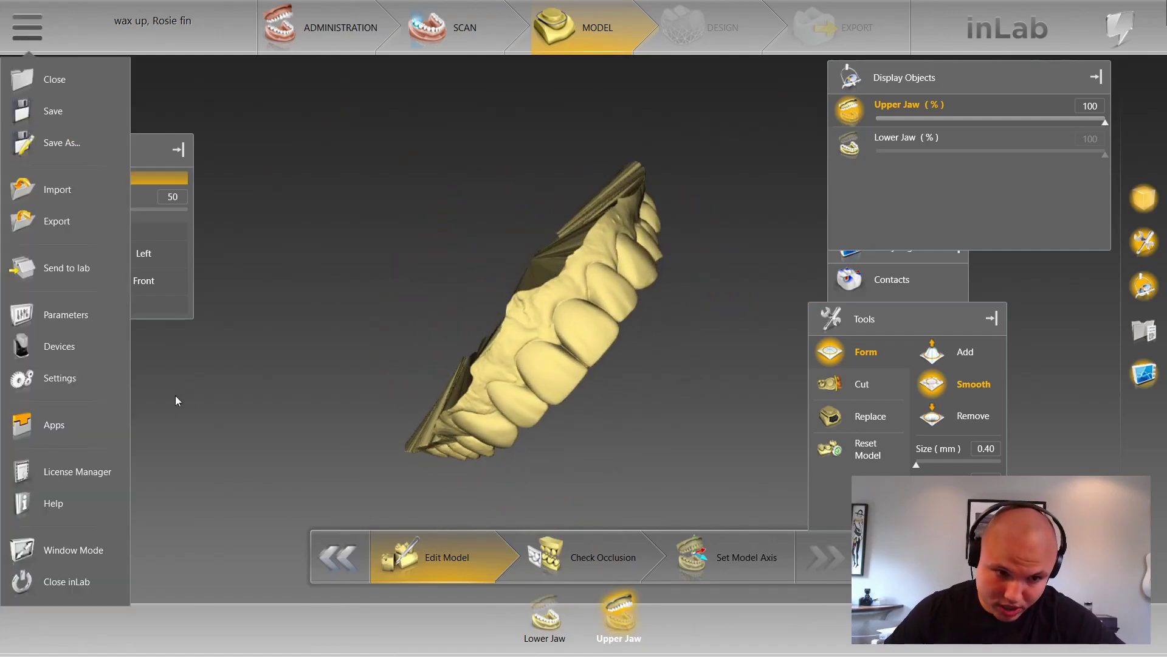
click(83, 423)
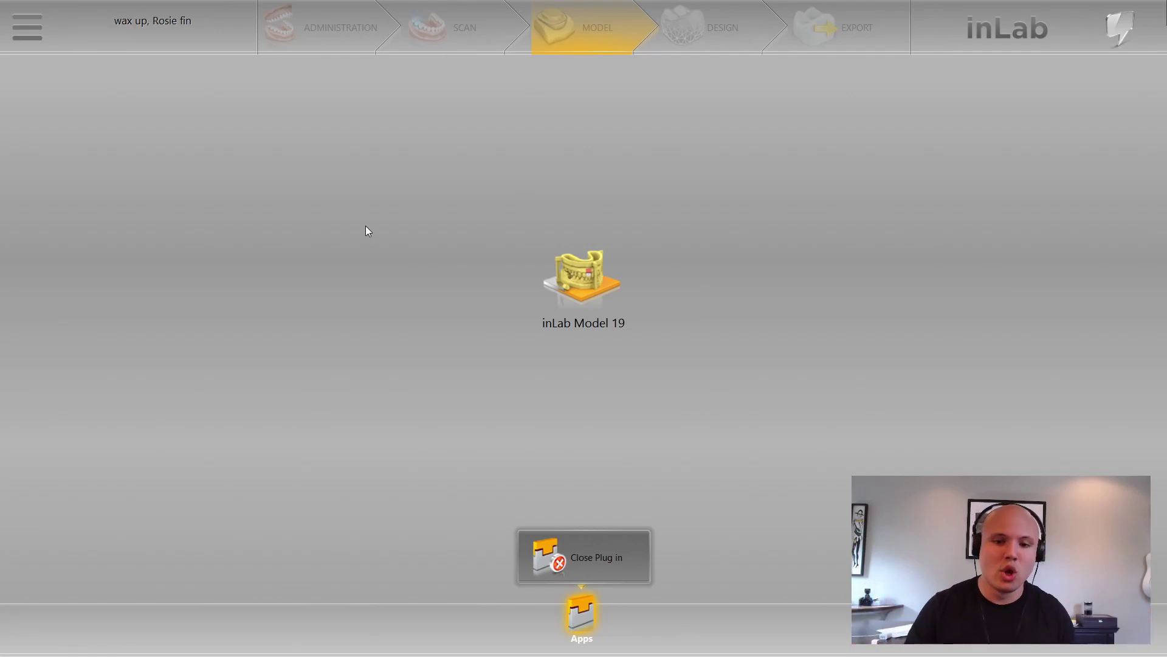
click(555, 279)
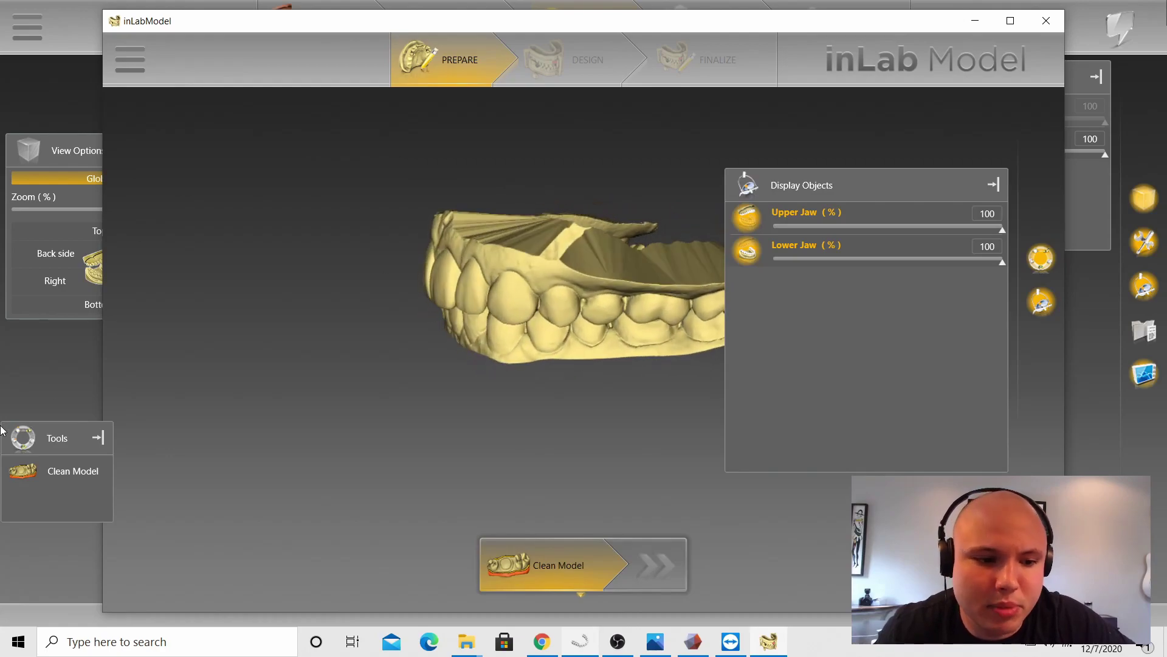
Step: In Clean Model, draw a new trim line across the upper jaw's palate area
click(89, 470)
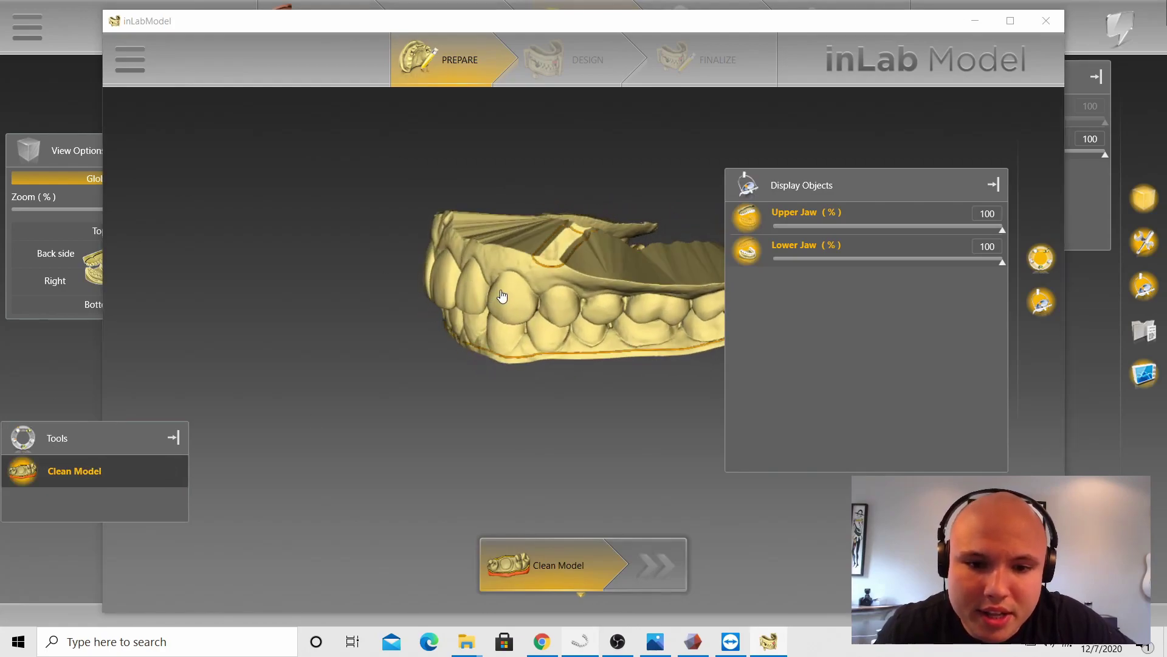
scroll(573, 286, up, 5)
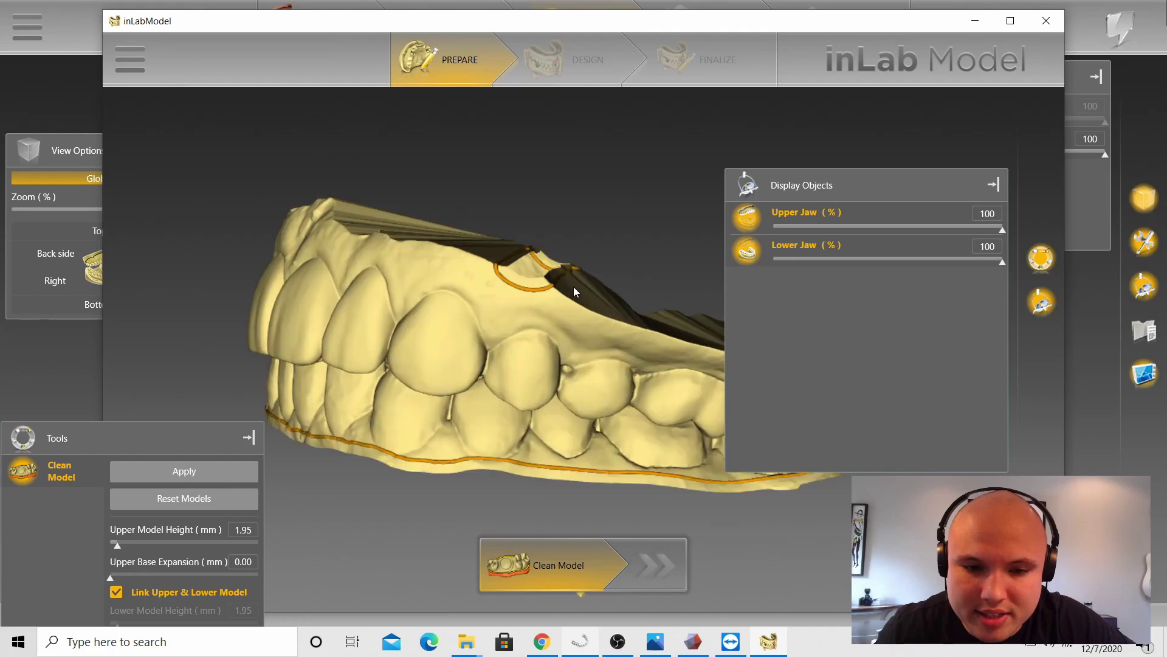
double_click(506, 293)
double_click(364, 244)
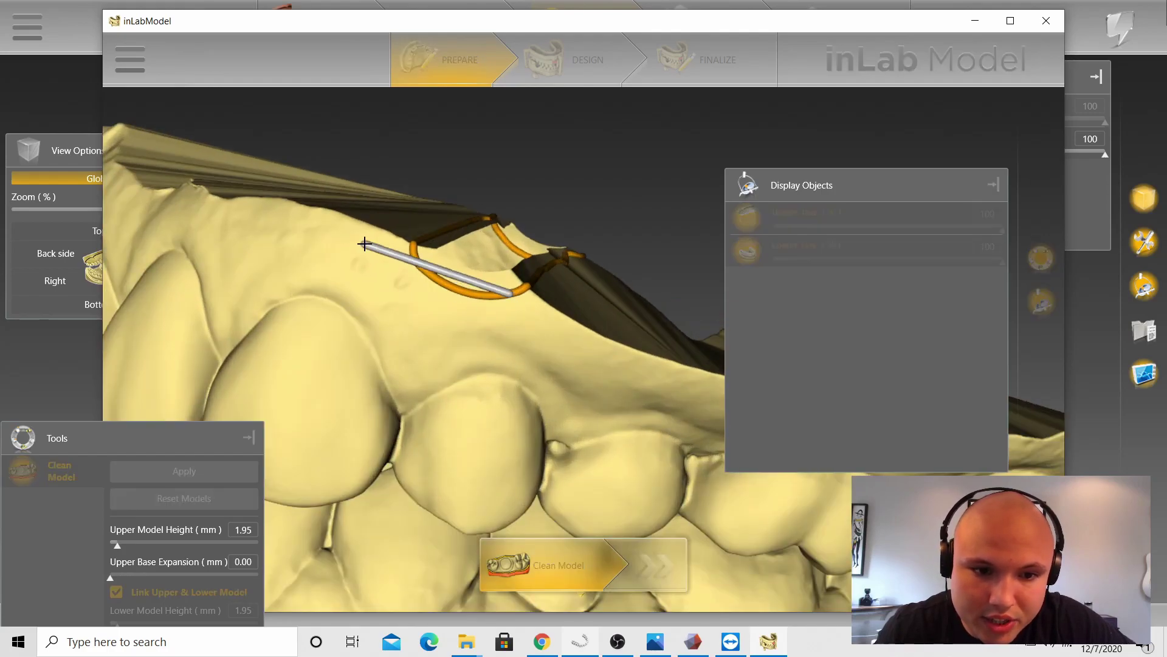
drag(541, 208, 529, 234)
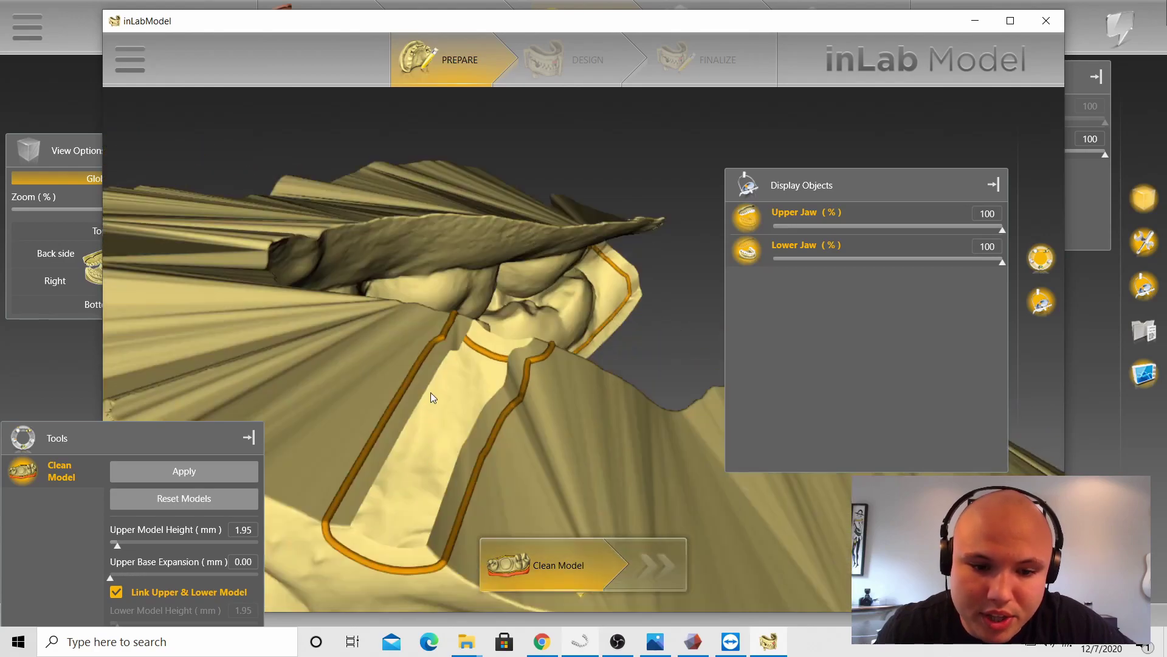
scroll(497, 377, down, 4)
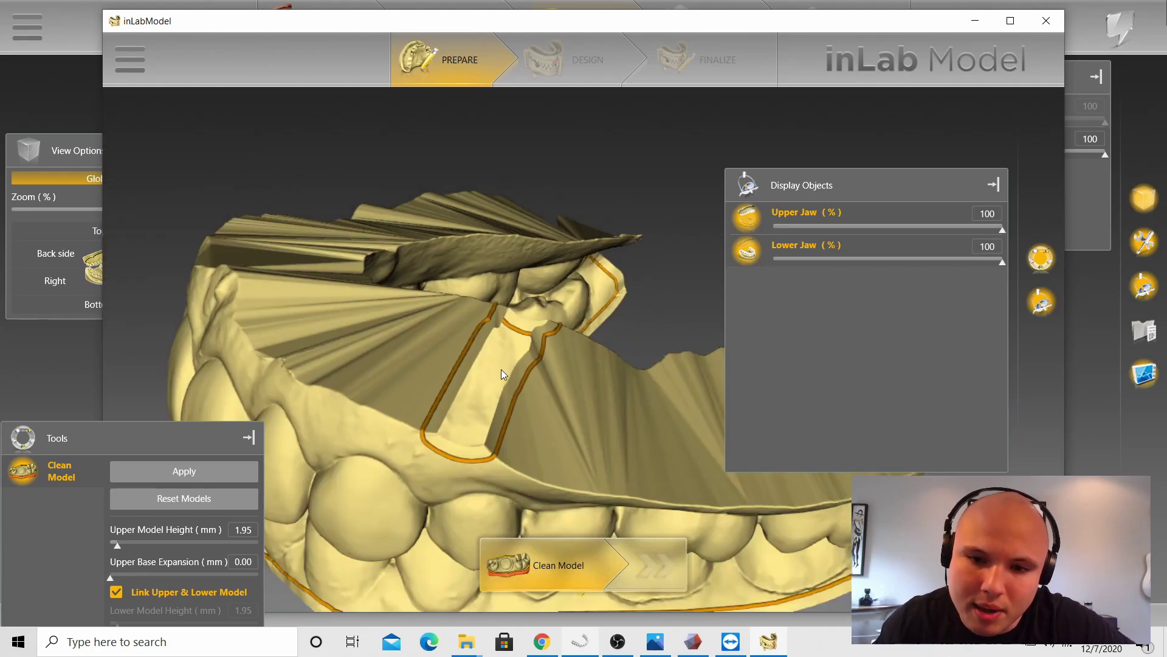
scroll(498, 370, down, 3)
drag(493, 365, 512, 347)
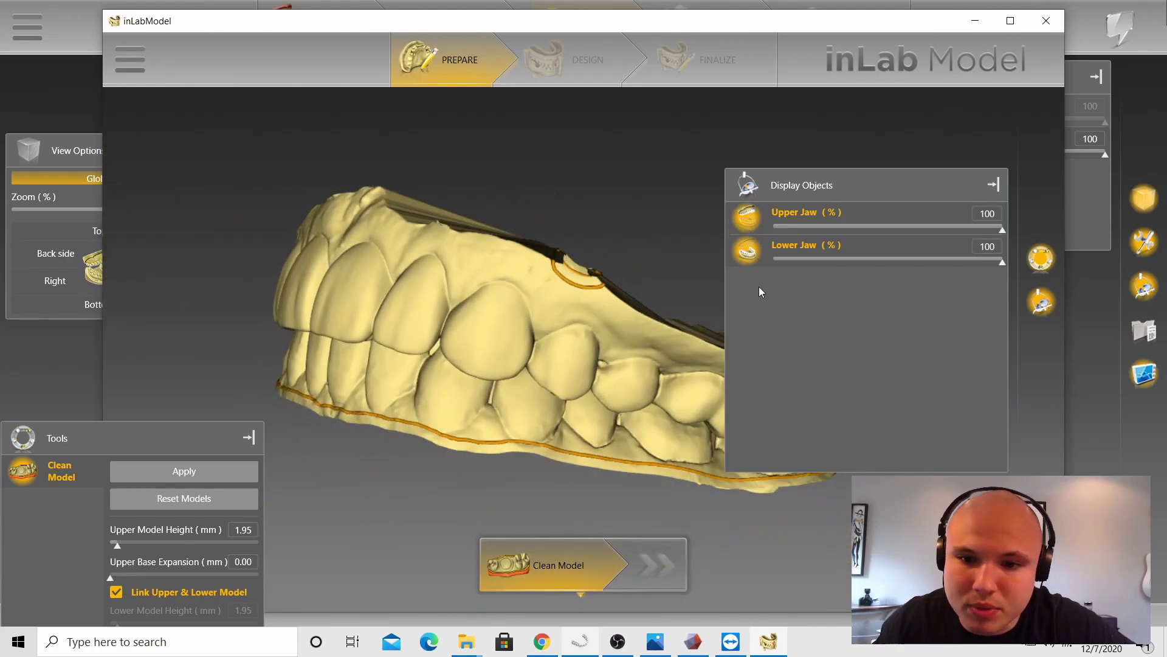
Step: Toggle the lower jaw's visibility, then hide the upper jaw to view the lower jaw alone
click(746, 250)
click(745, 250)
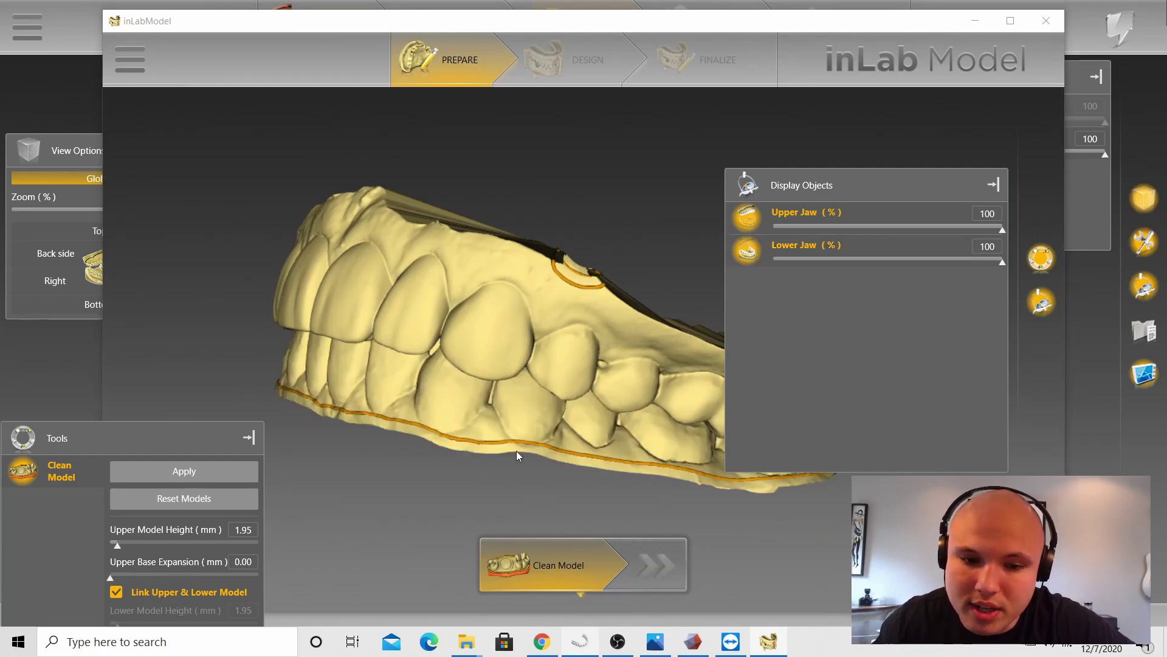
click(747, 219)
drag(611, 245, 541, 294)
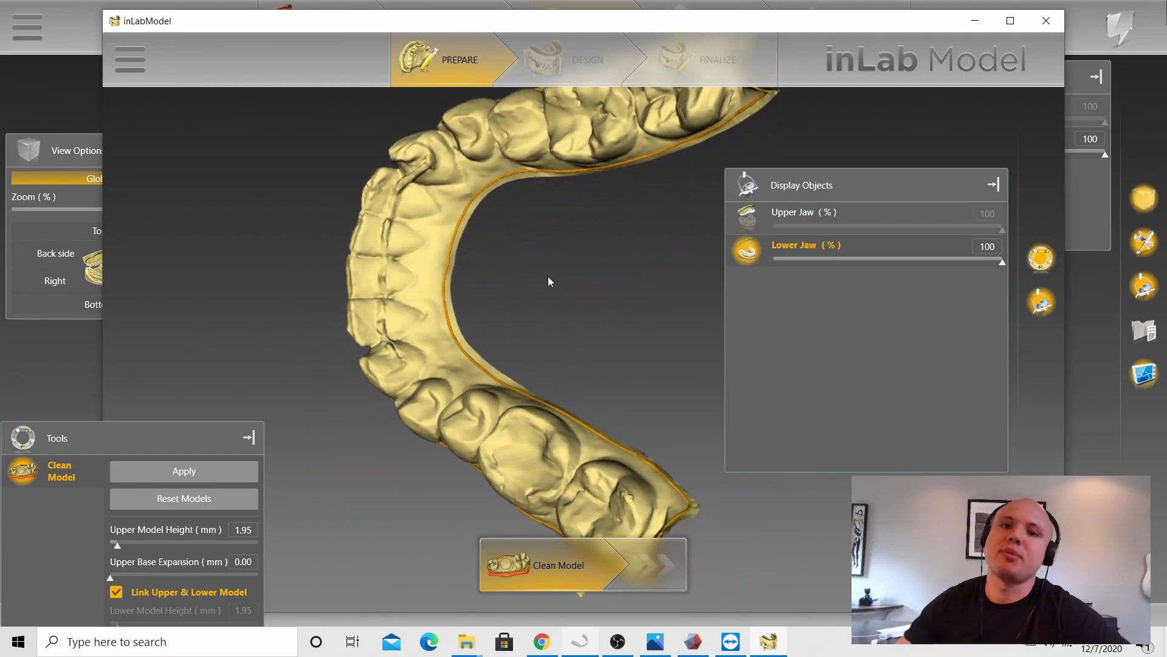